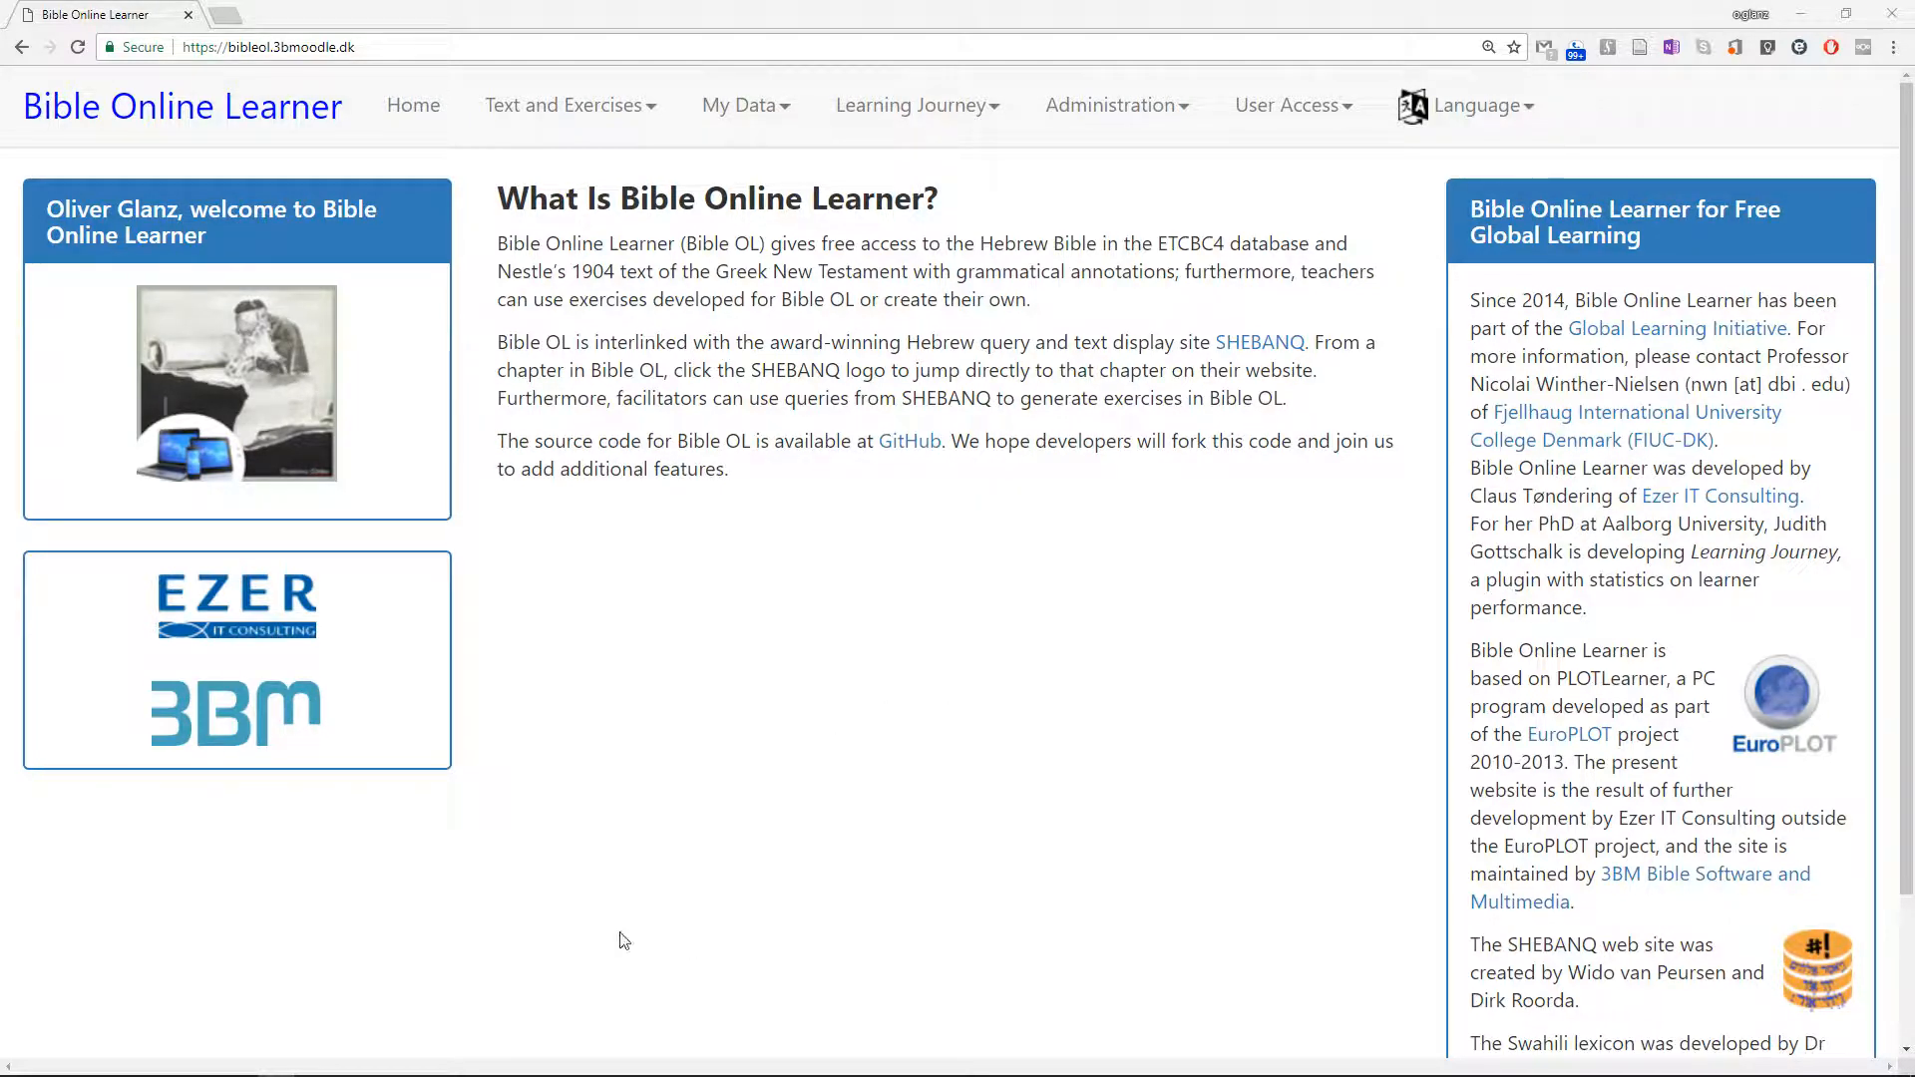
# Switch to the vocabulary workbook in Excel and cancel the pending copy of the ETCBC lex cells
pyautogui.hotkey('alt', 'Tab')
pyautogui.hotkey('alt', 'Tab')
pyautogui.hotkey('alt', 'Tab')
pyautogui.hotkey('alt', 'Tab')
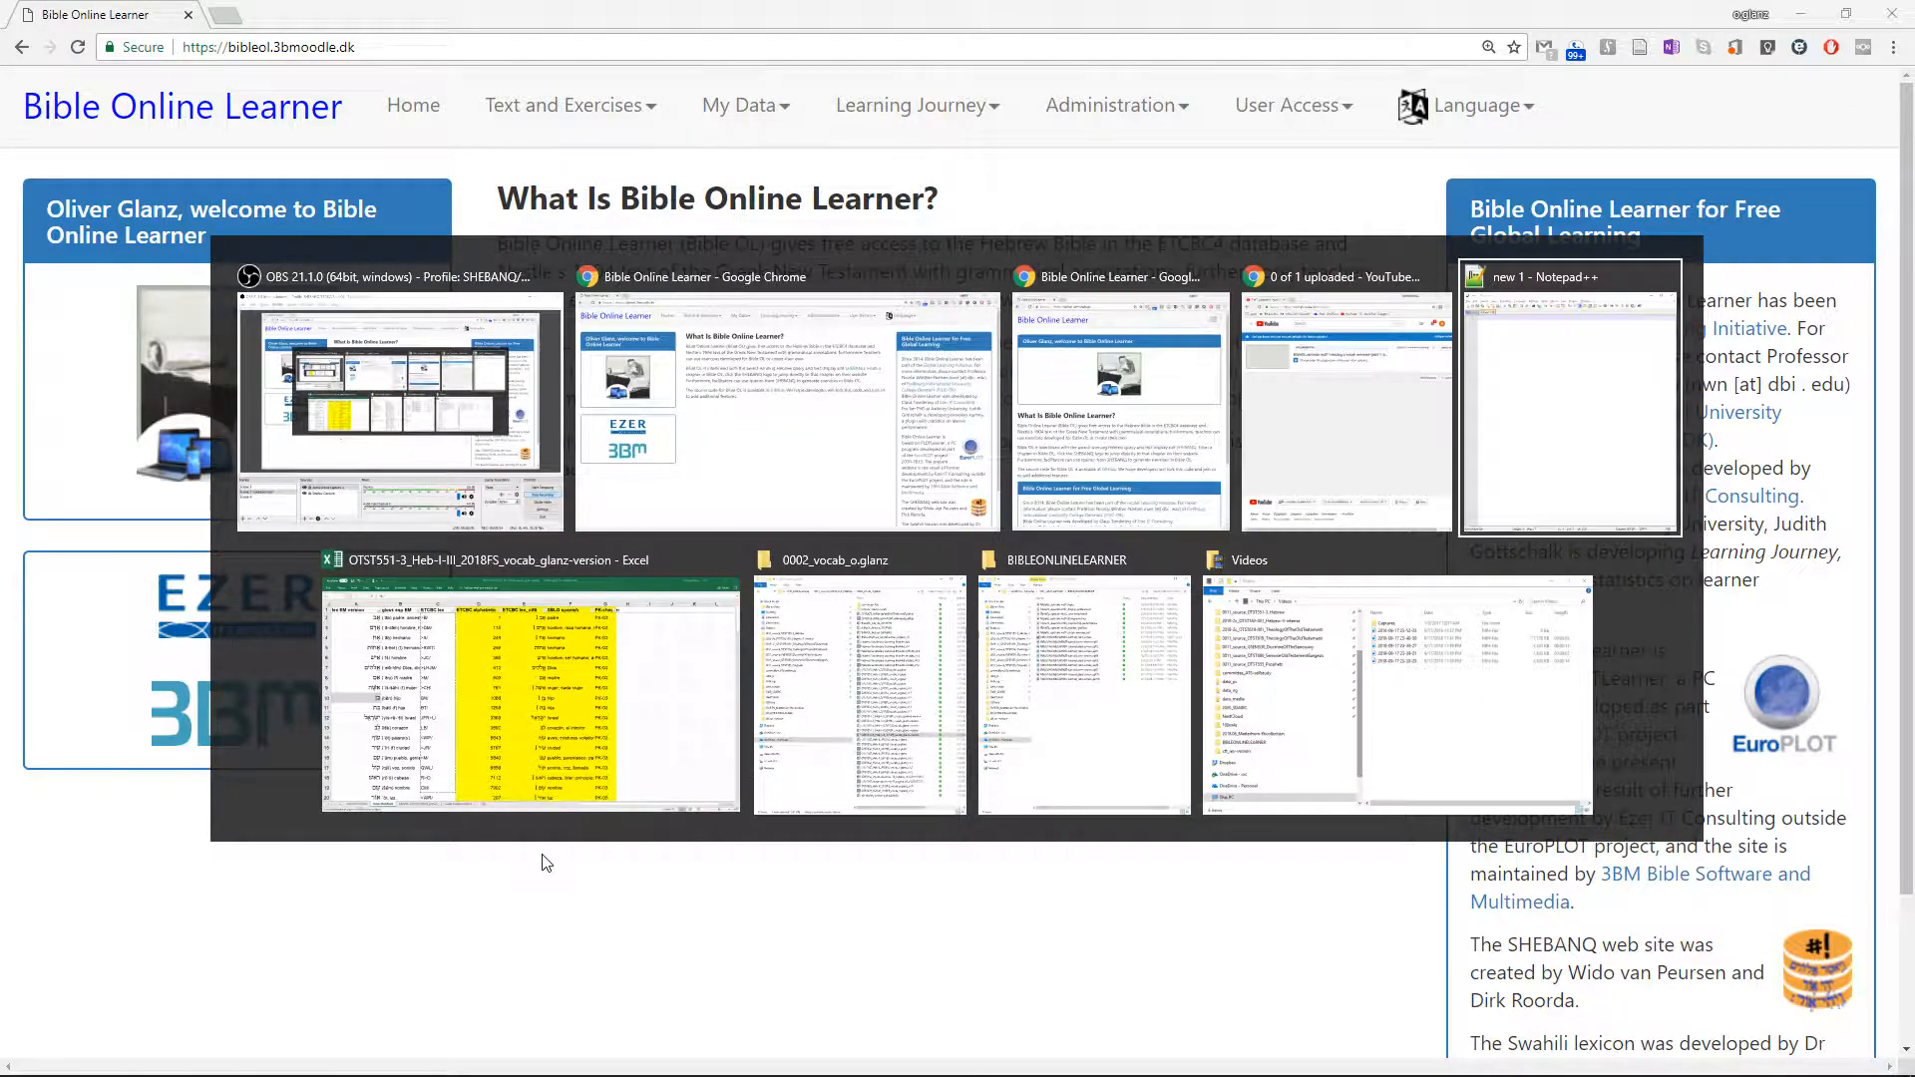
pyautogui.hotkey('alt', 'Tab')
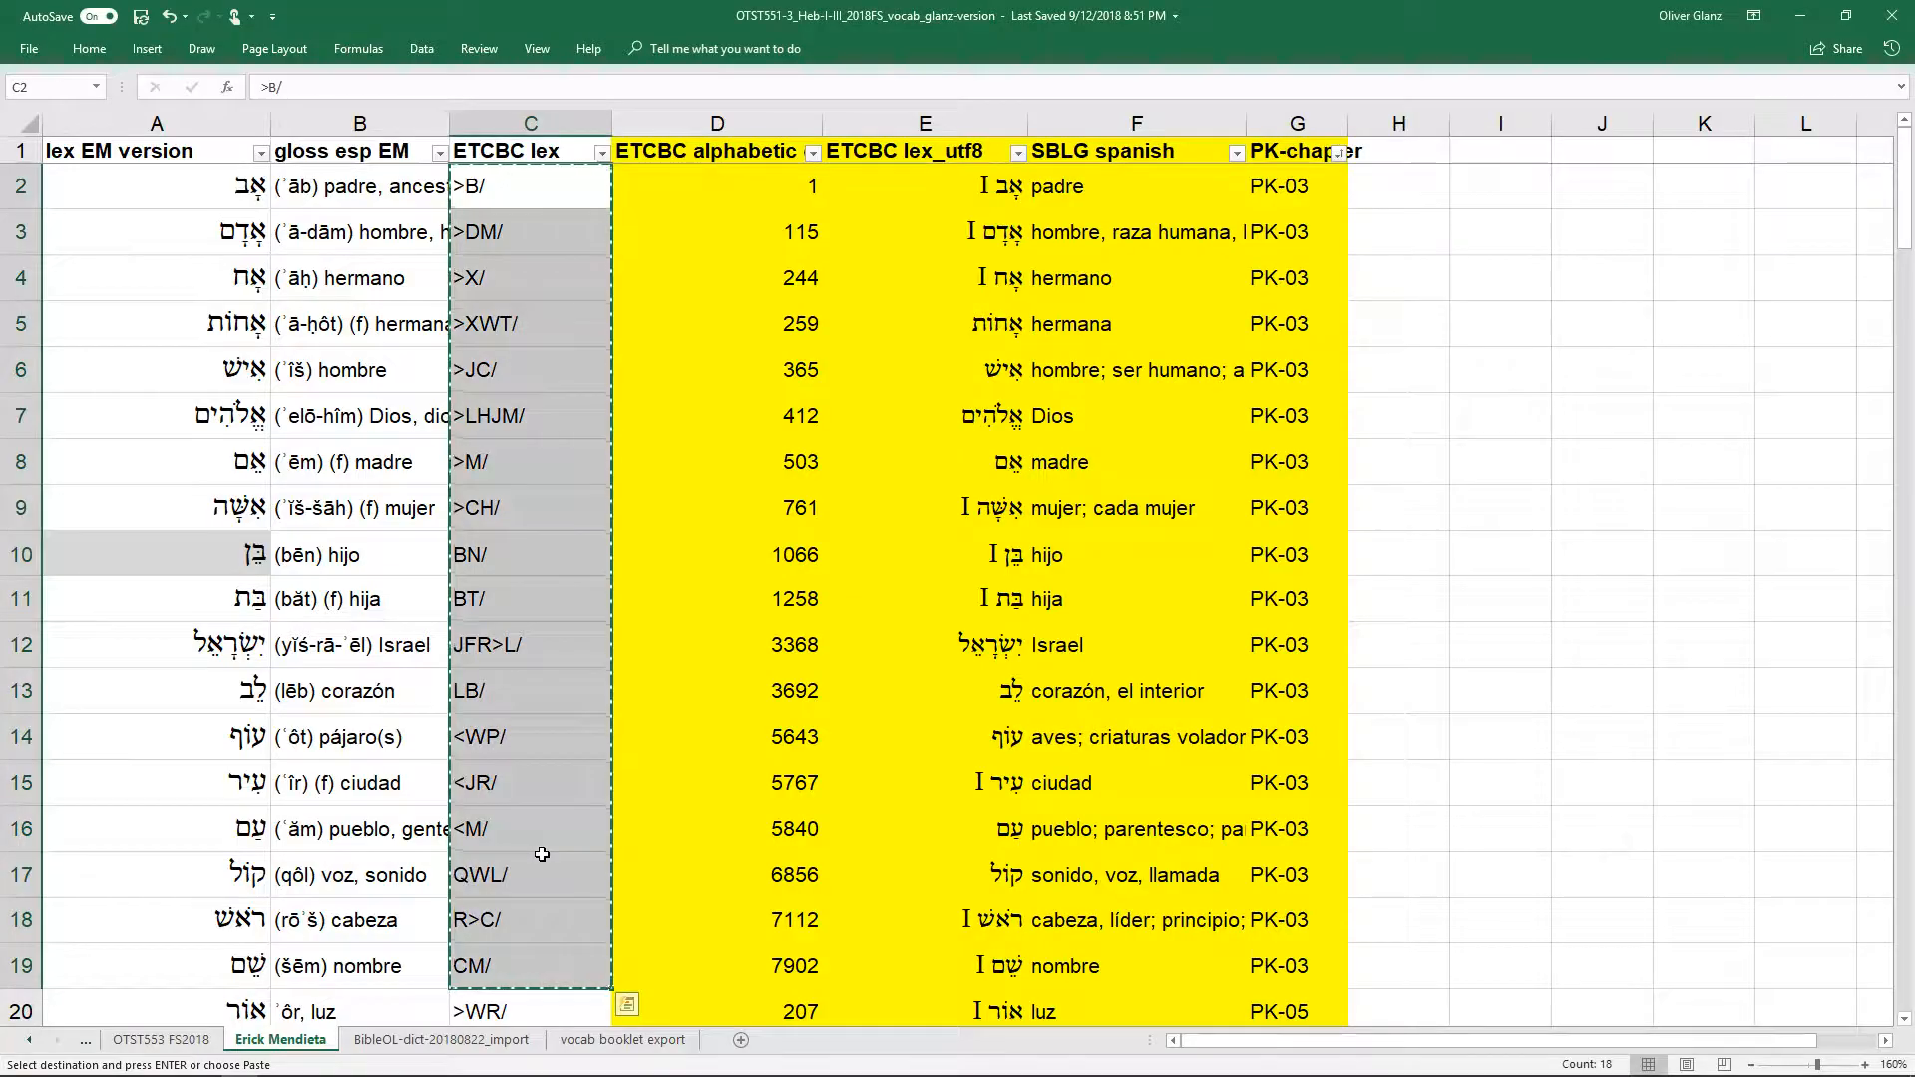
pyautogui.click(679, 367)
pyautogui.click(529, 188)
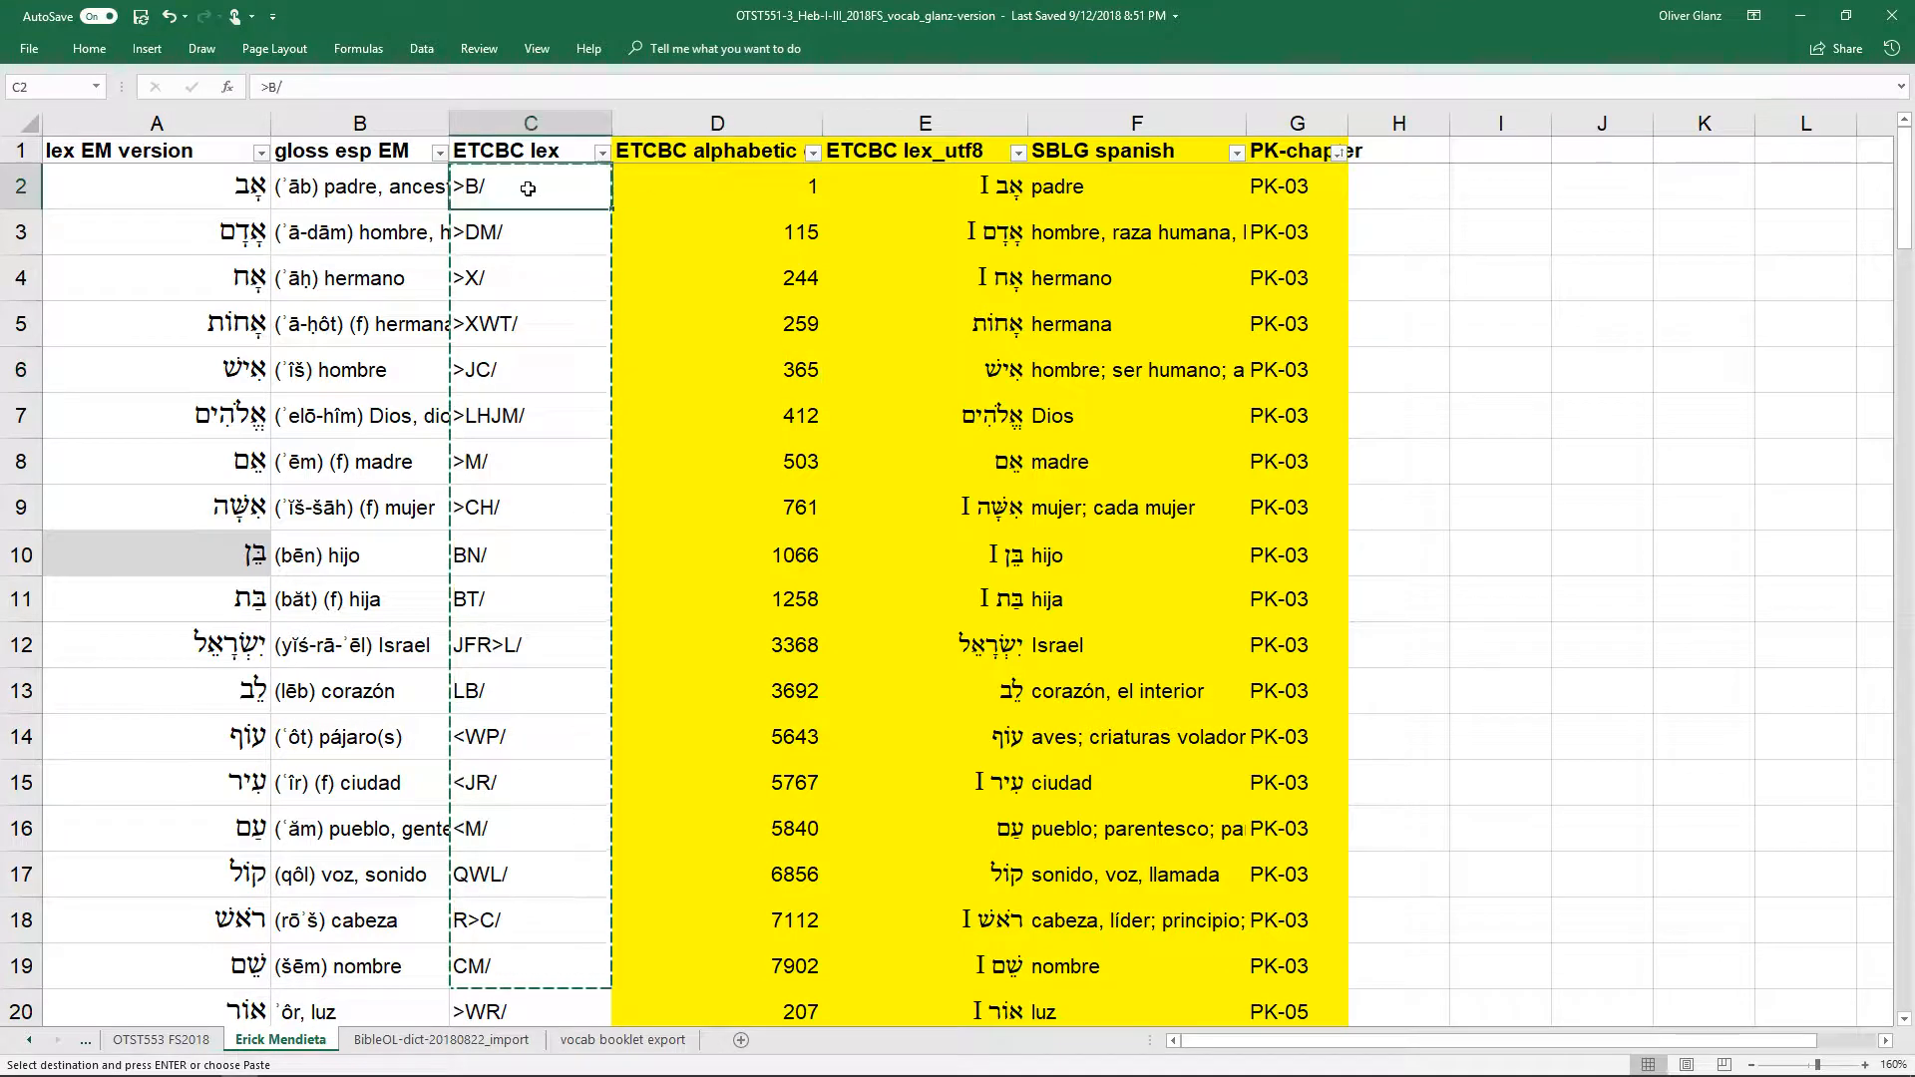
pyautogui.press('Escape')
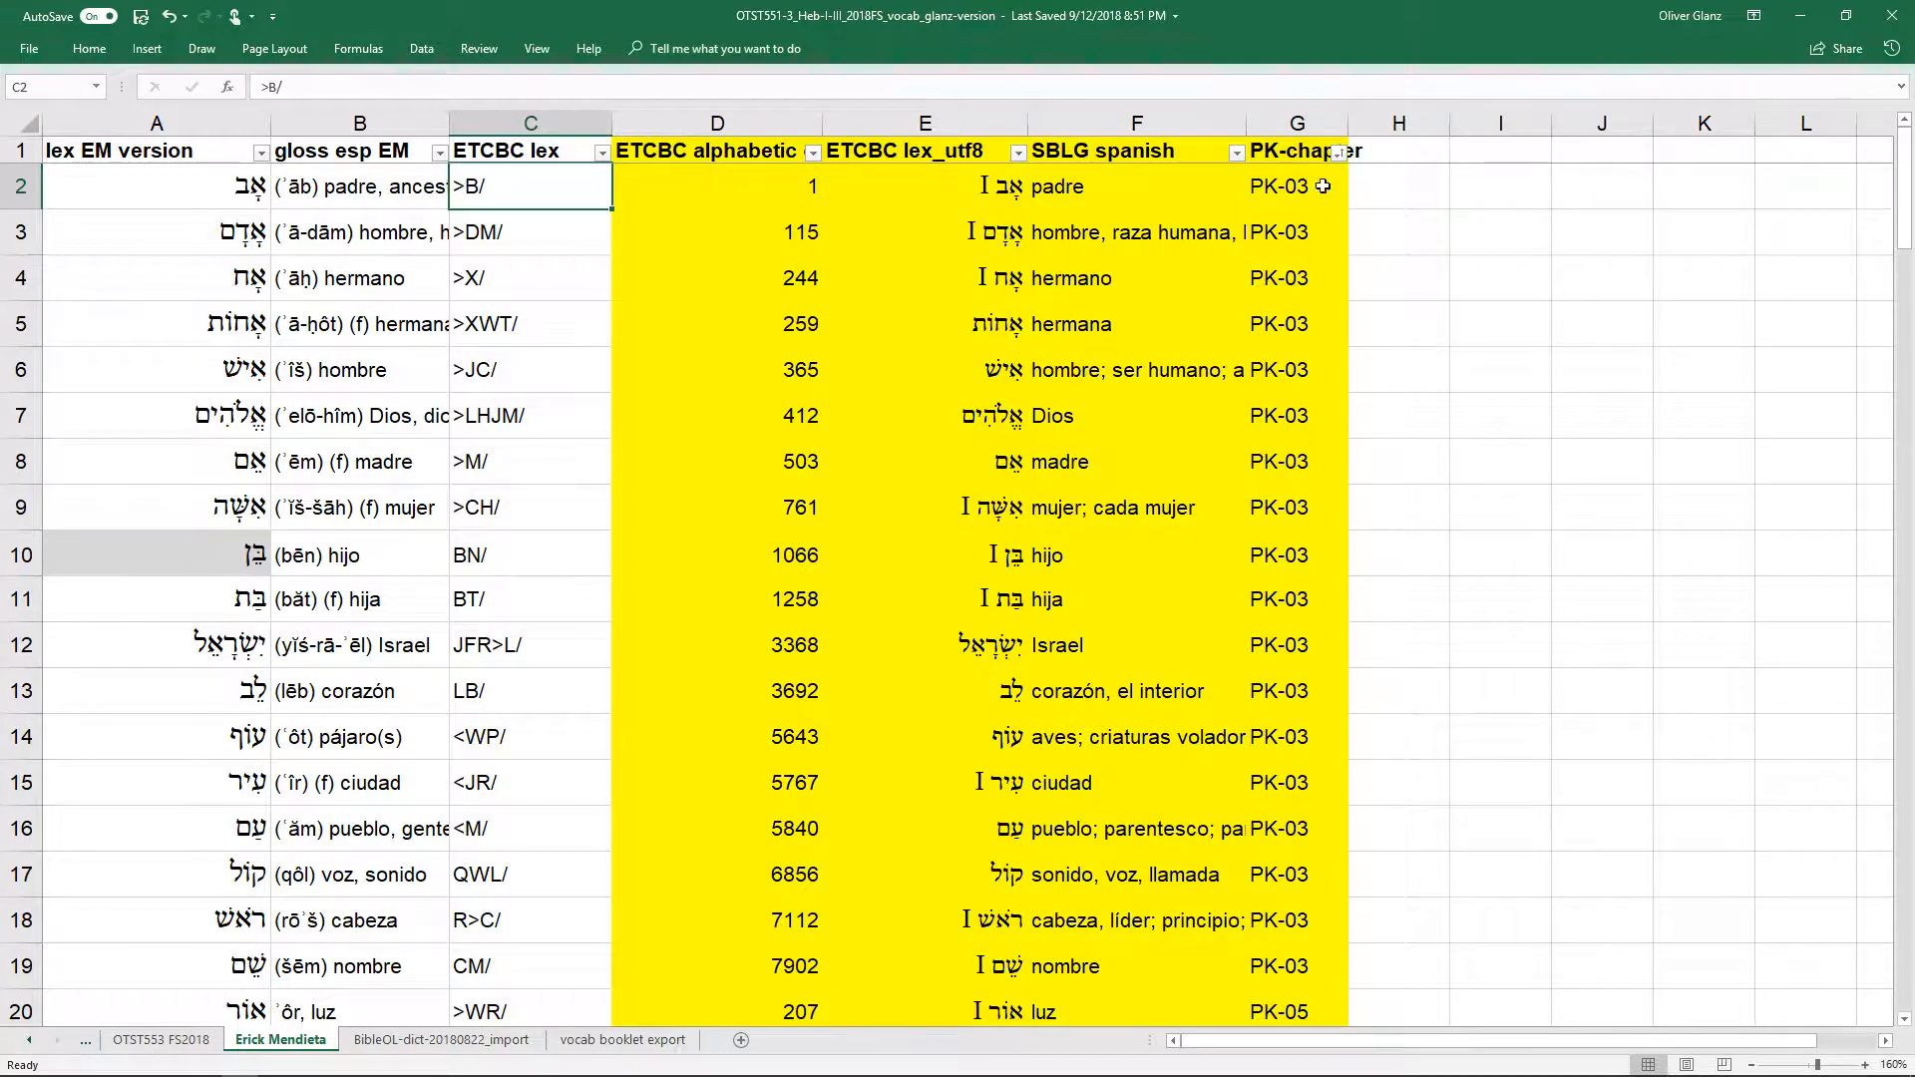
# Examine the Hebrew words, their Spanish glosses and the chapter labels of the PK-03 vocabulary rows
pyautogui.click(1281, 185)
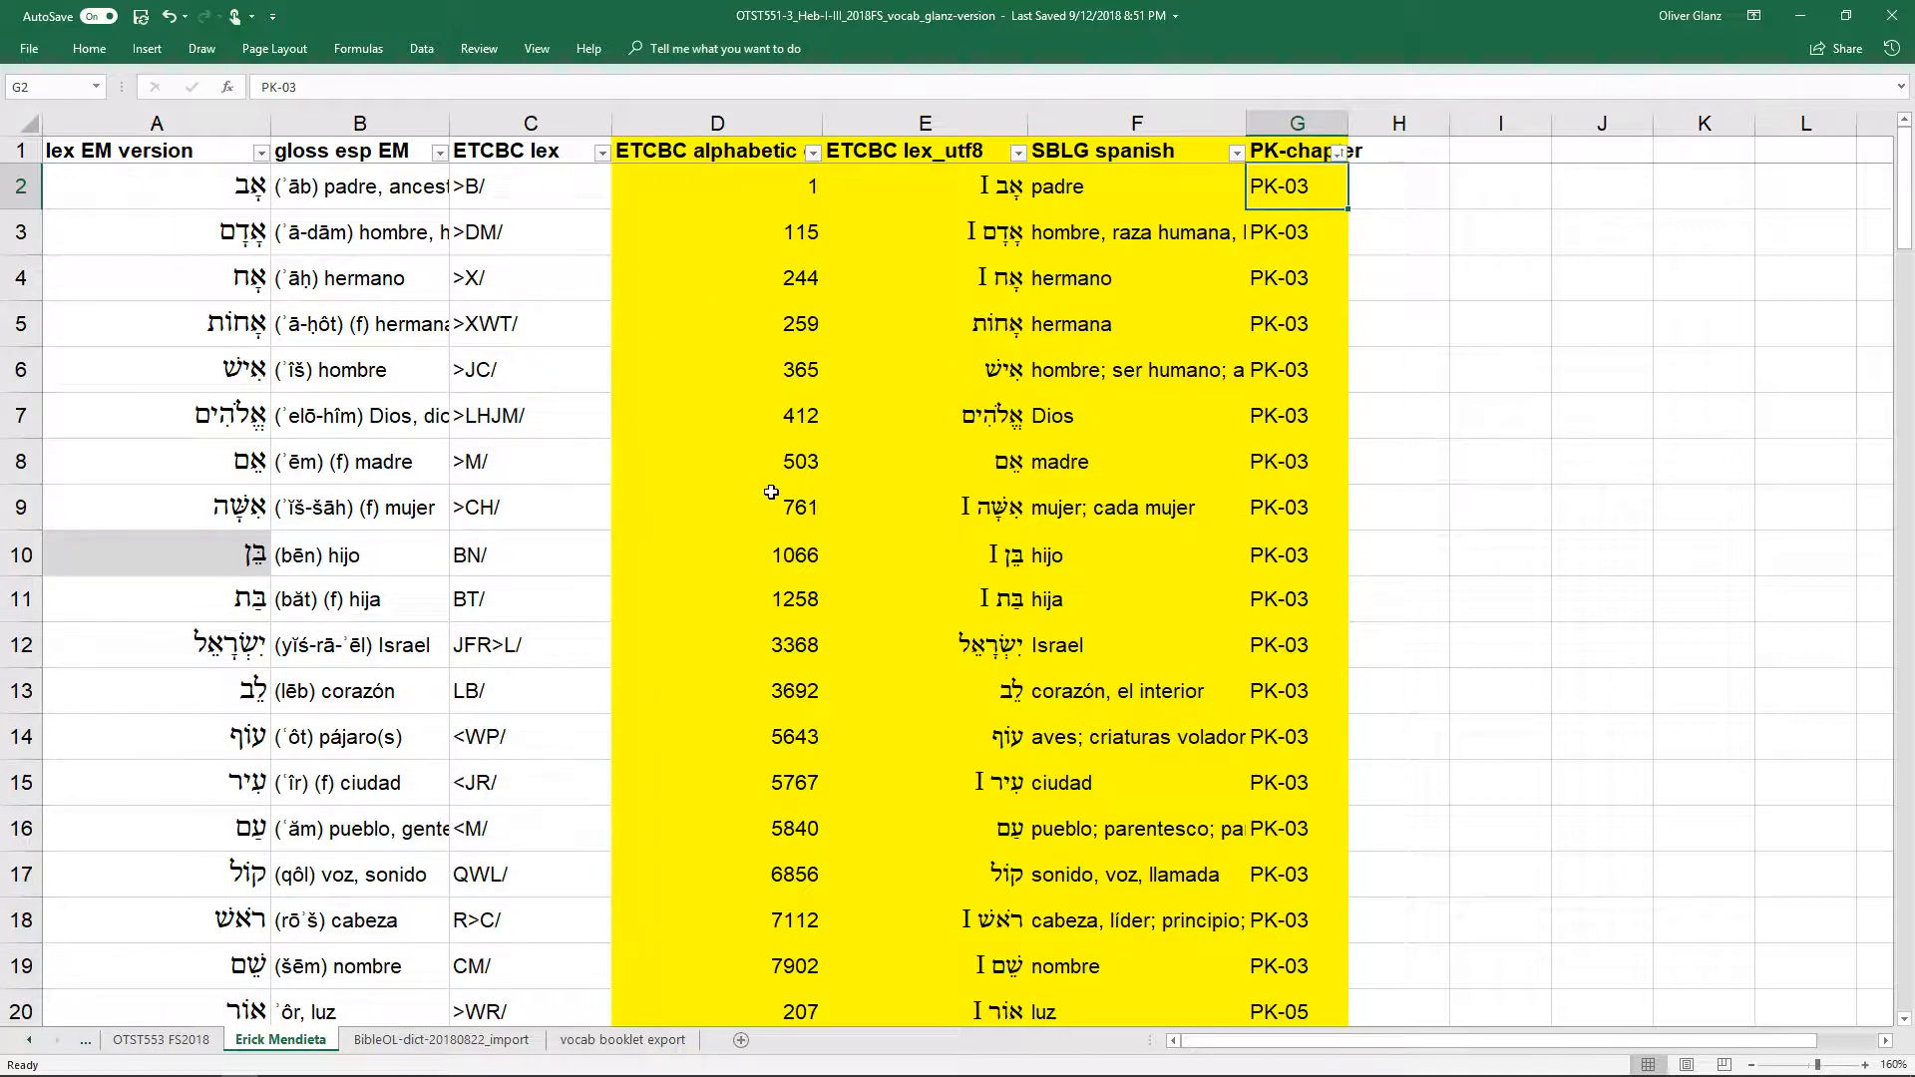
pyautogui.keyDown('ctrl'); pyautogui.scroll(1, 655, 462); pyautogui.keyUp('ctrl')
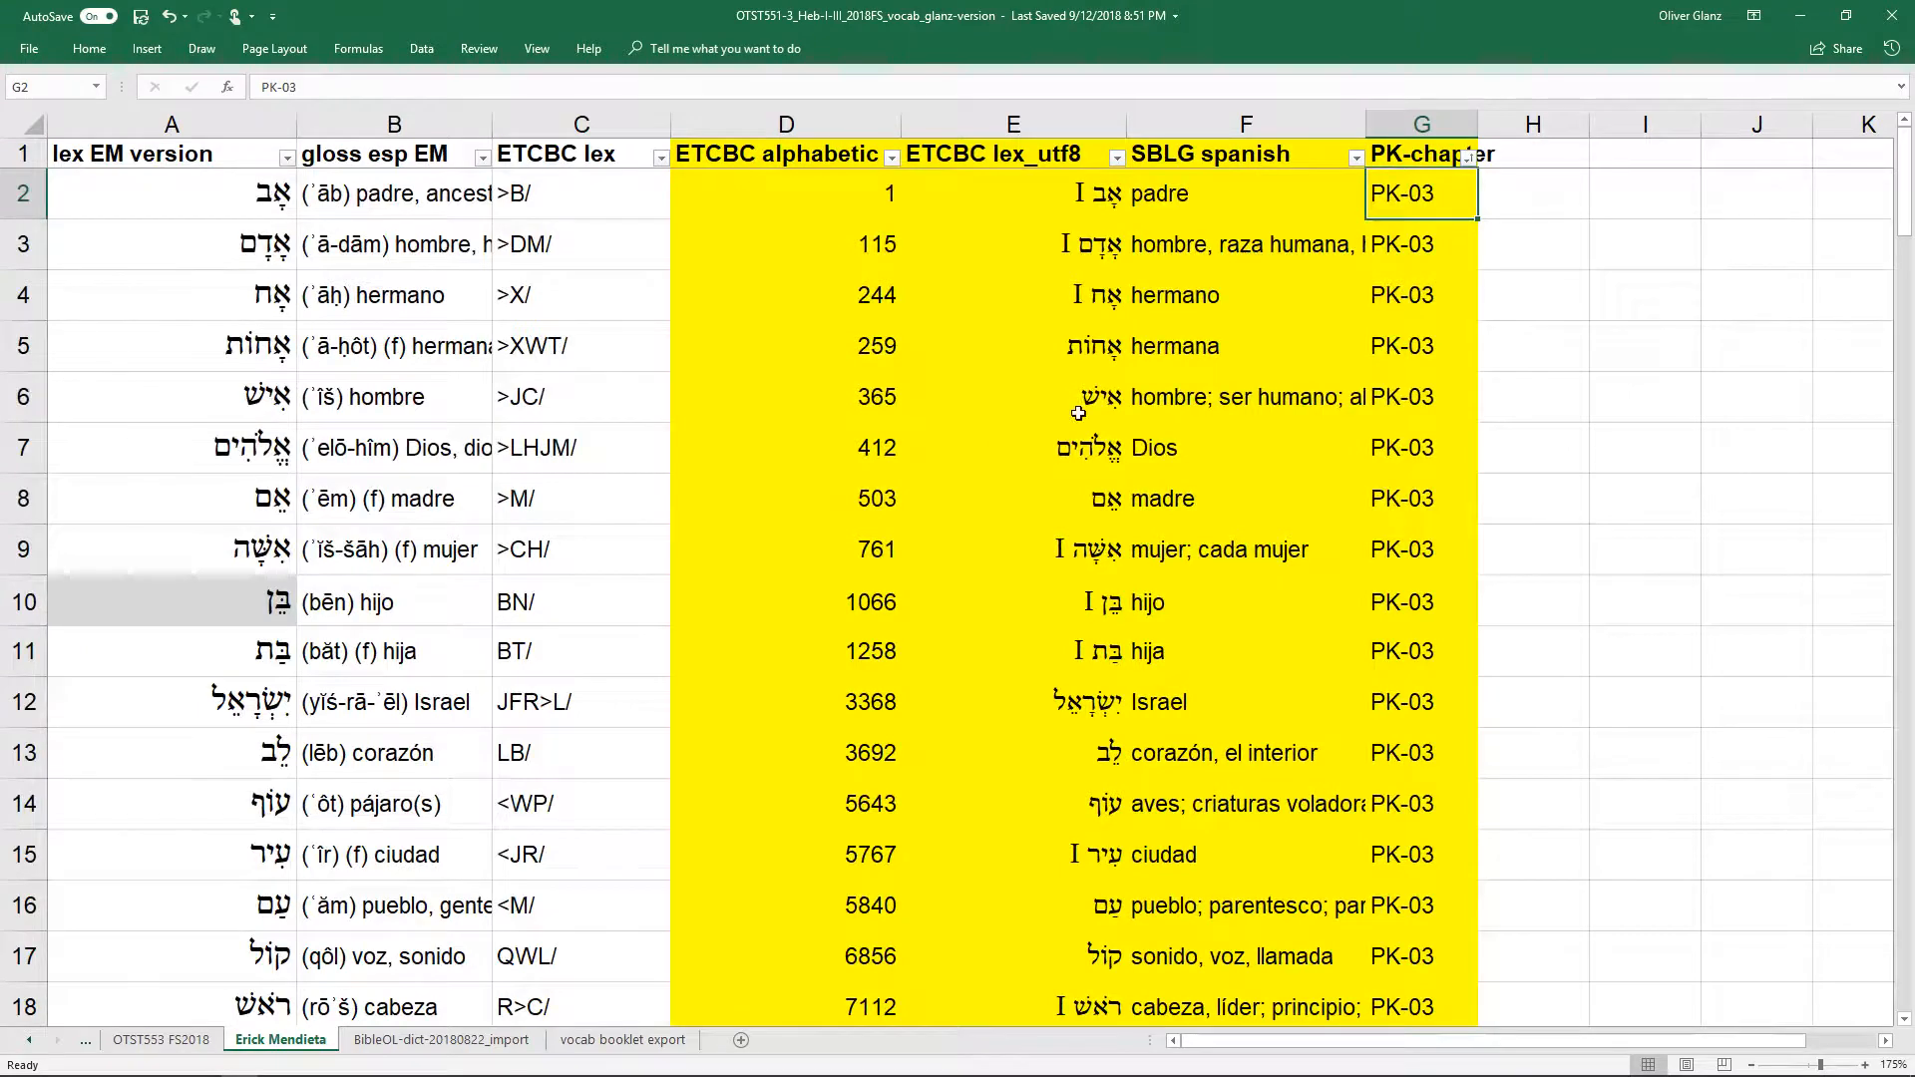
pyautogui.moveTo(189, 191); pyautogui.dragTo(186, 718)
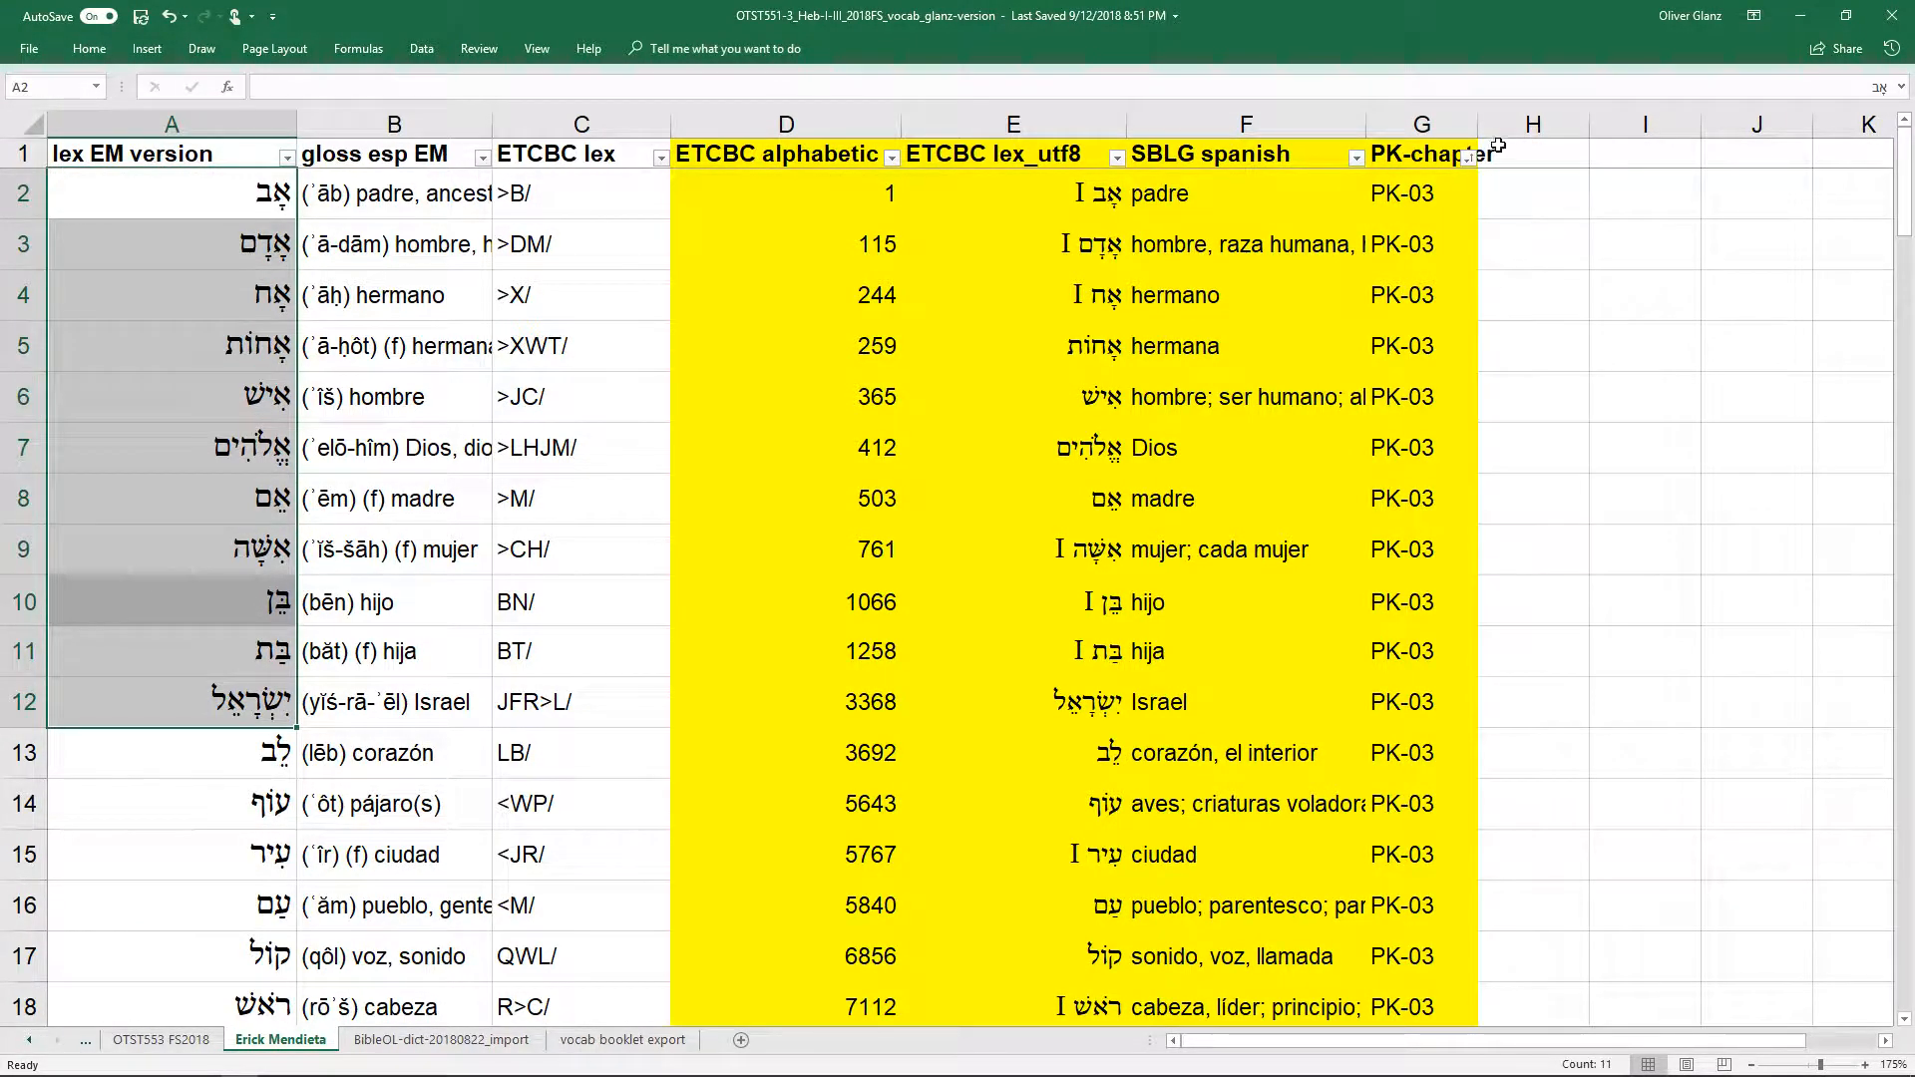
pyautogui.moveTo(379, 195); pyautogui.dragTo(385, 710)
pyautogui.click(105, 201)
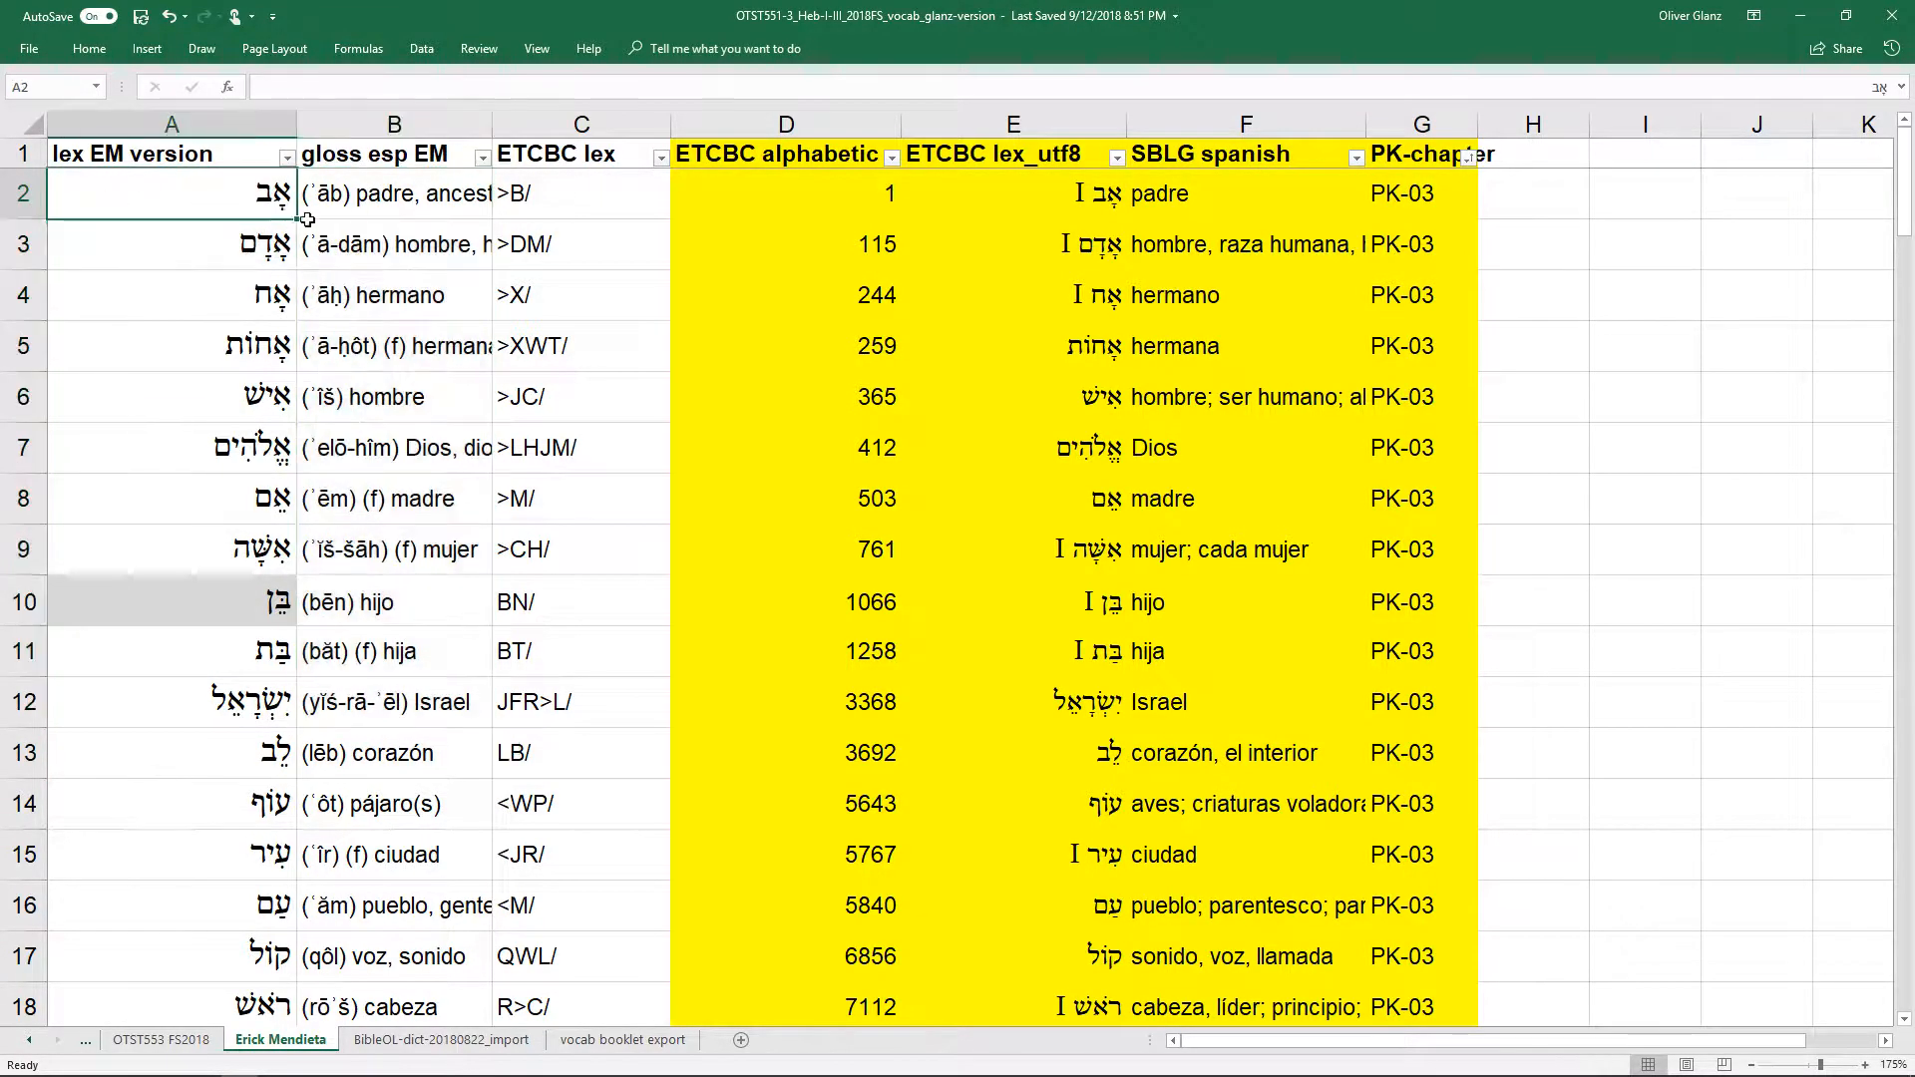
pyautogui.moveTo(1424, 189); pyautogui.dragTo(1407, 965)
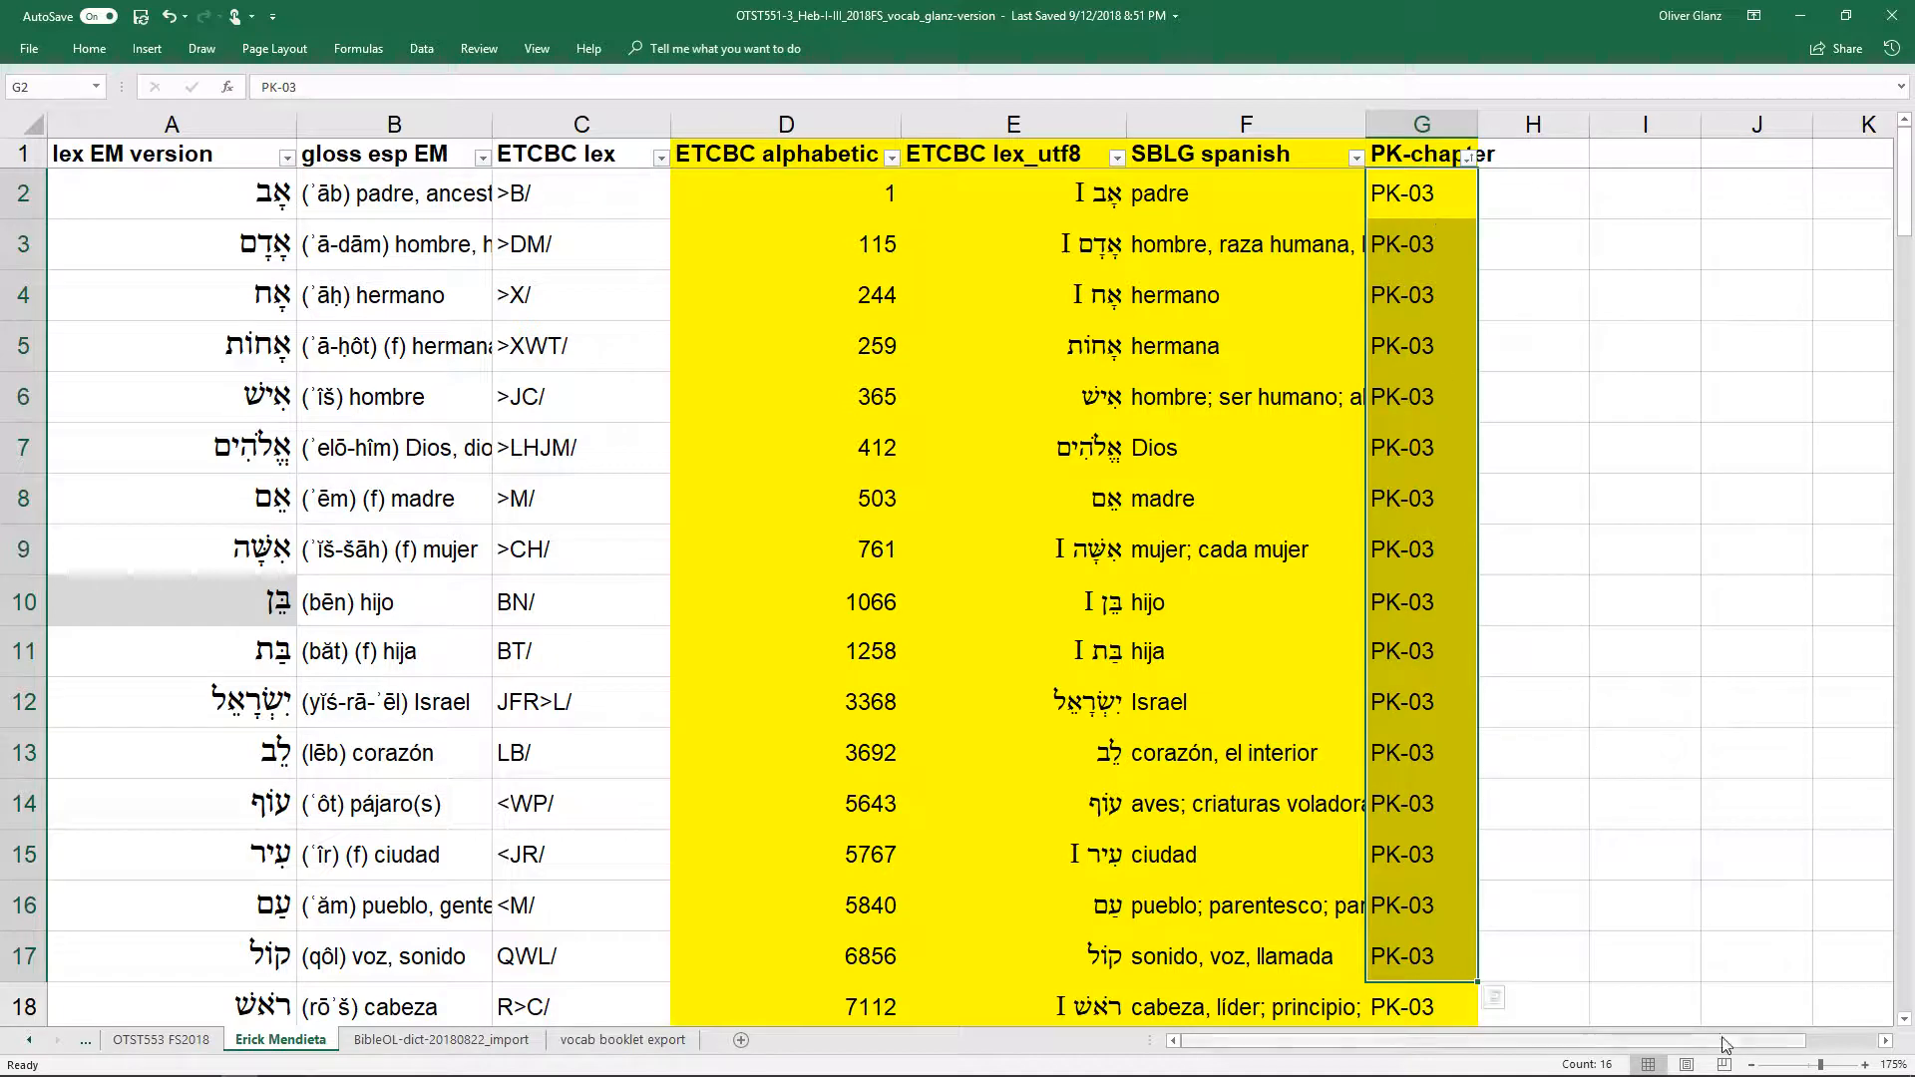
pyautogui.scroll(-1, 1418, 378)
pyautogui.scroll(1, 1419, 378)
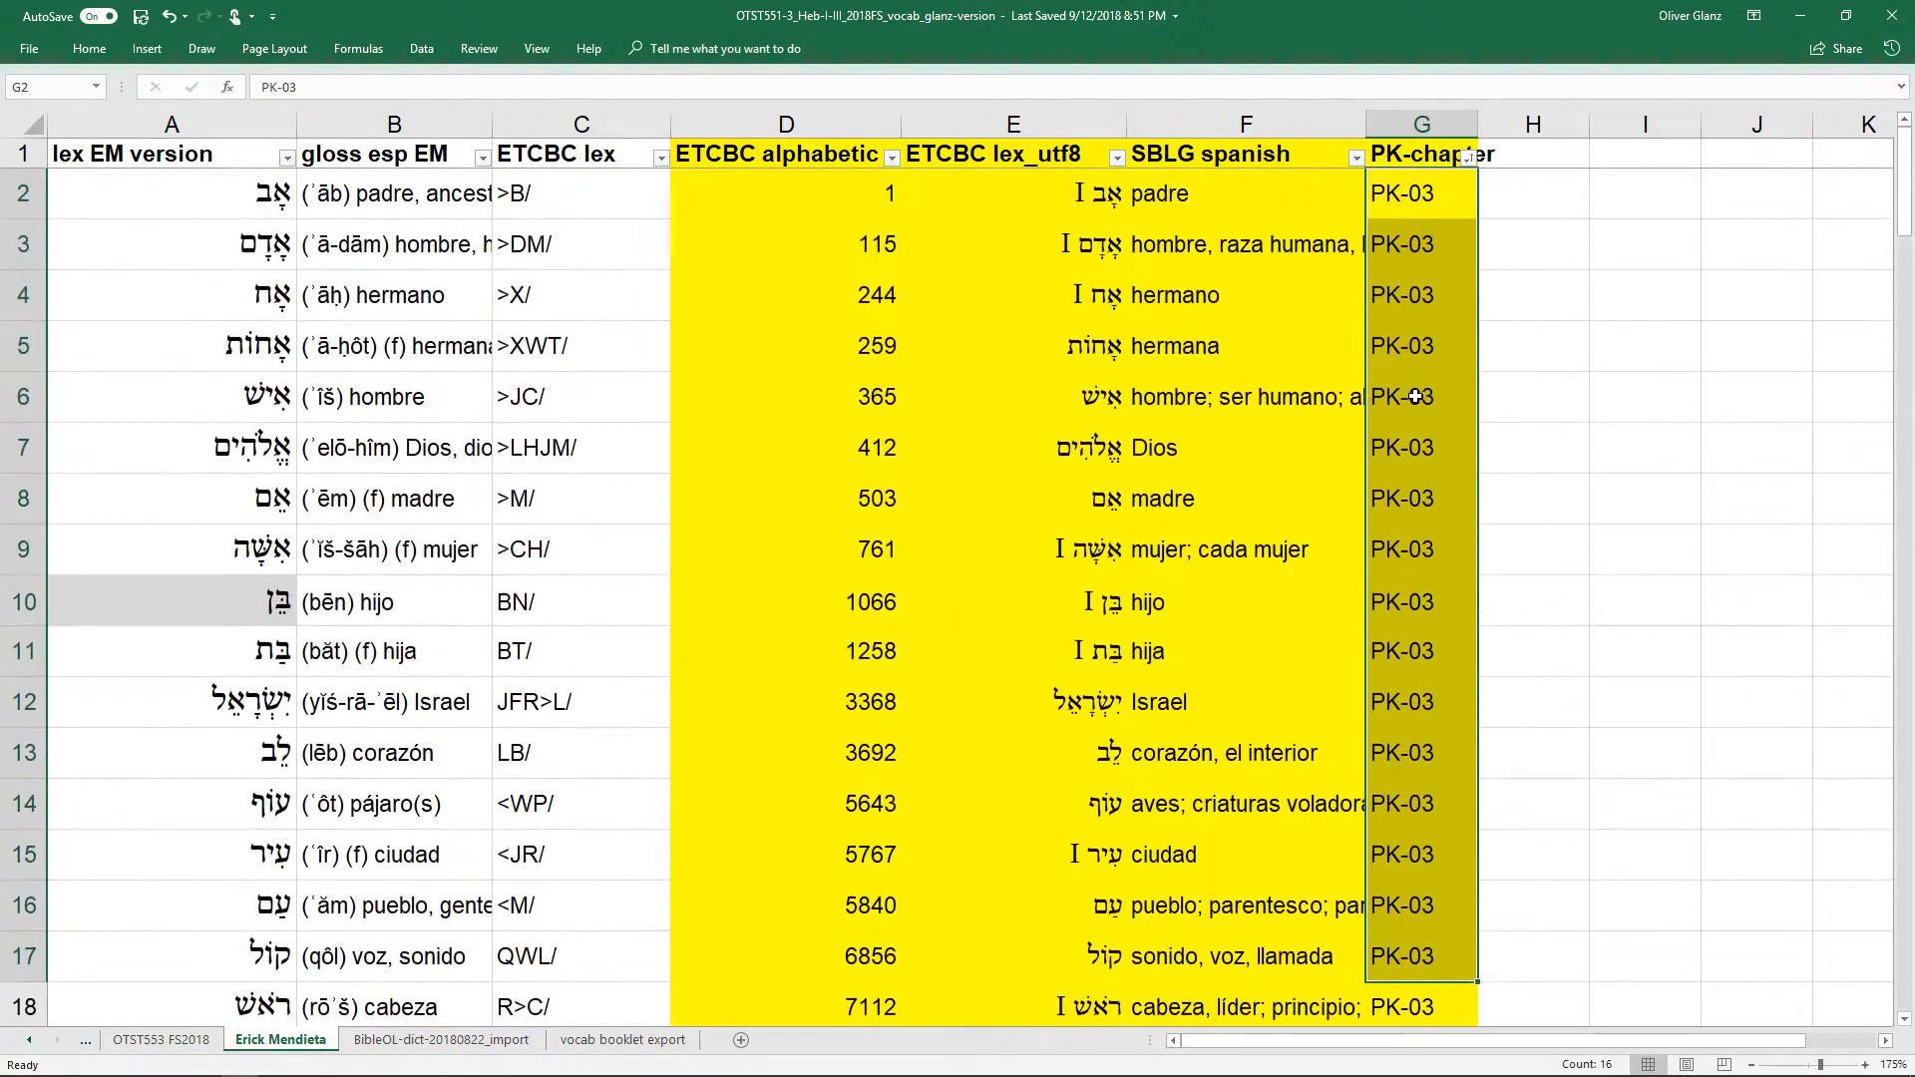
pyautogui.scroll(-1, 1362, 261)
# Look through the PK-chapter column to see how words are grouped by chapter, and identify the Hebrew words for PK-03
pyautogui.moveTo(1275, 185); pyautogui.dragTo(1334, 966)
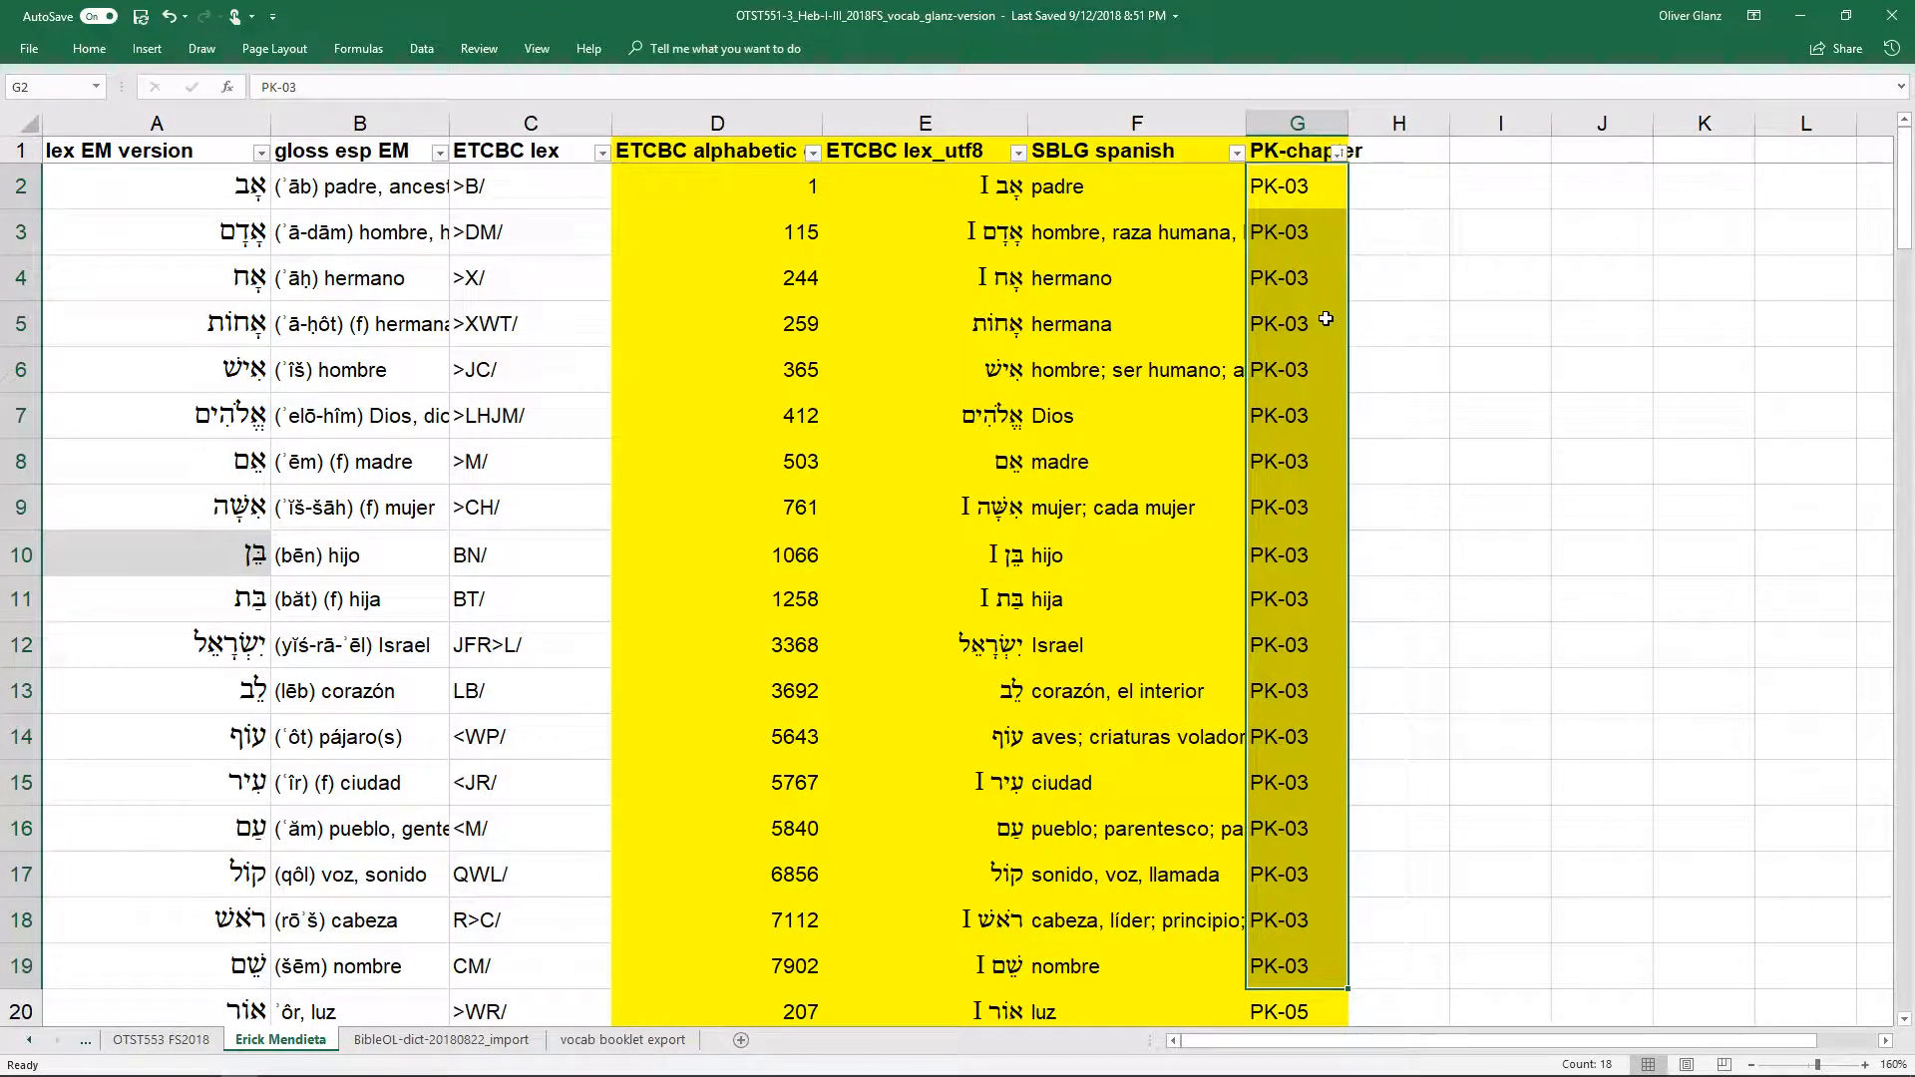
pyautogui.scroll(-5, 1326, 319)
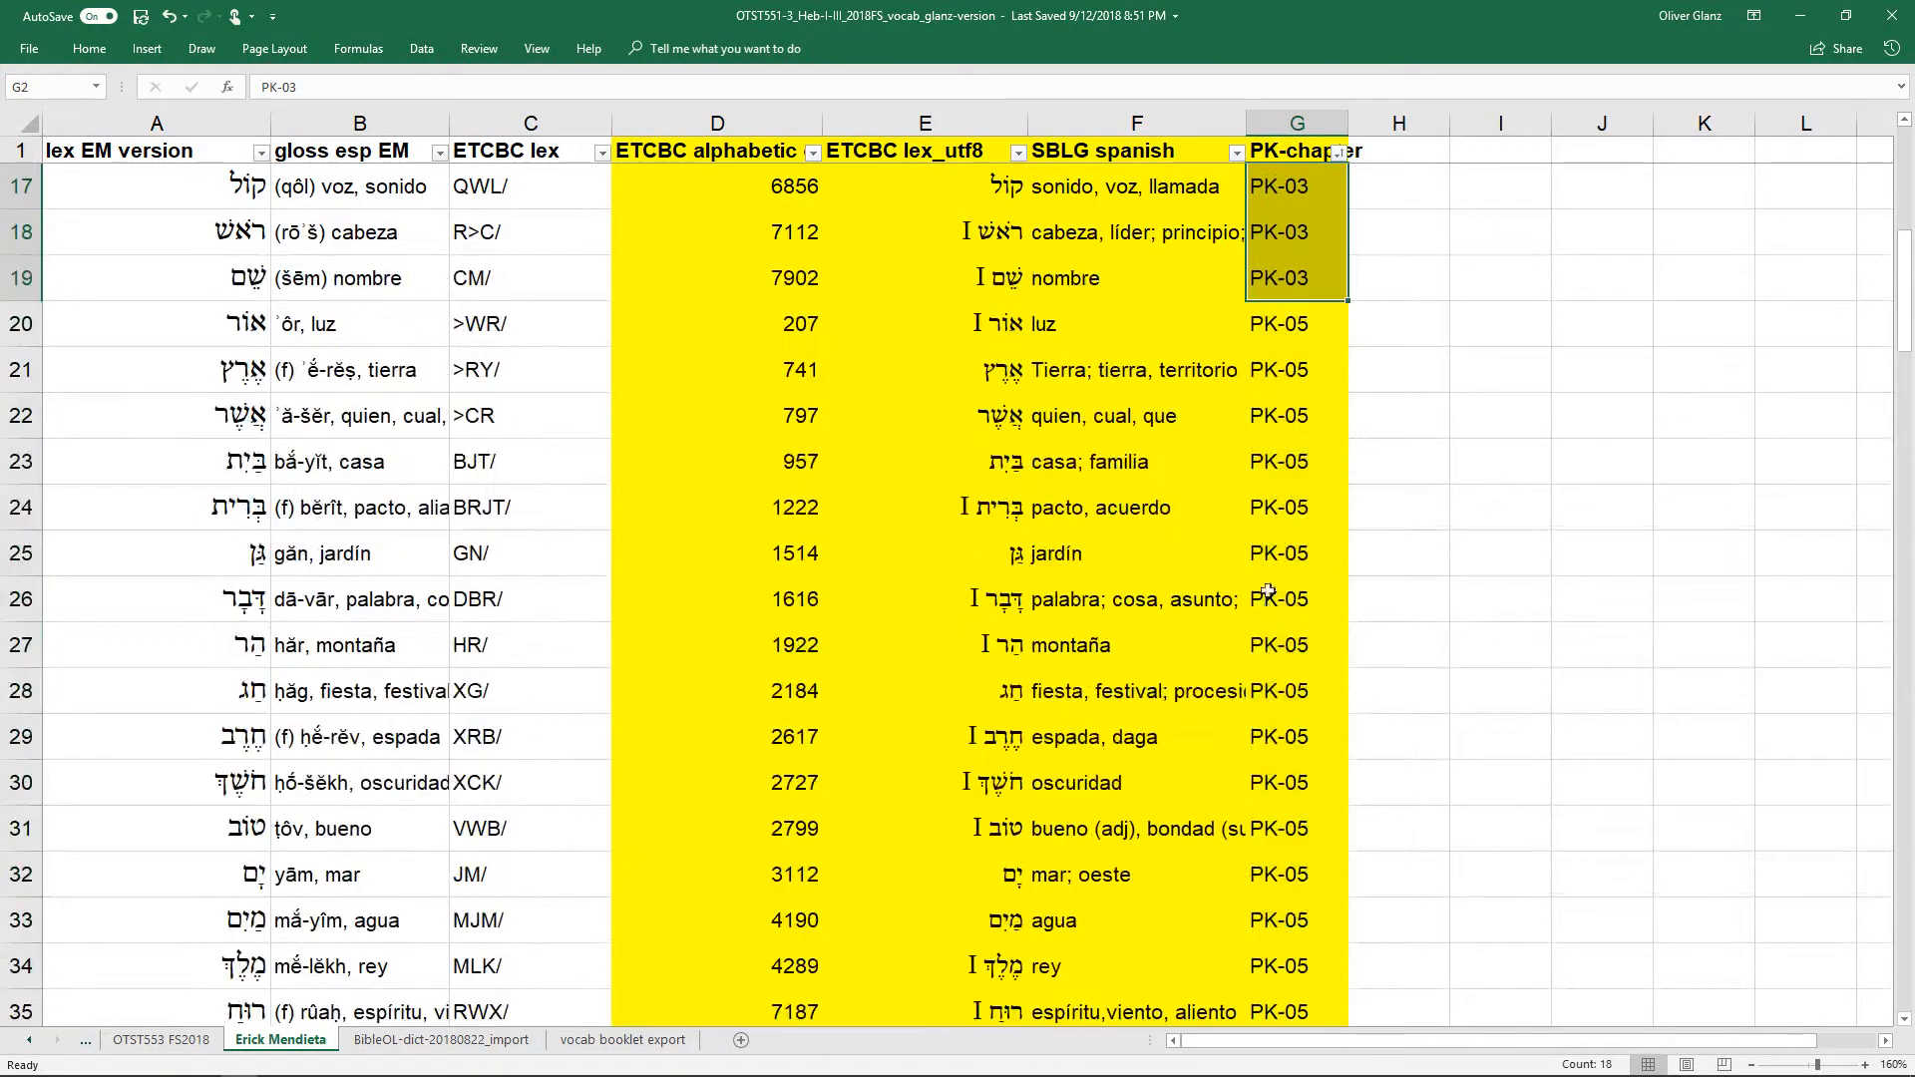
pyautogui.scroll(-4, 1308, 607)
pyautogui.scroll(-7, 1308, 608)
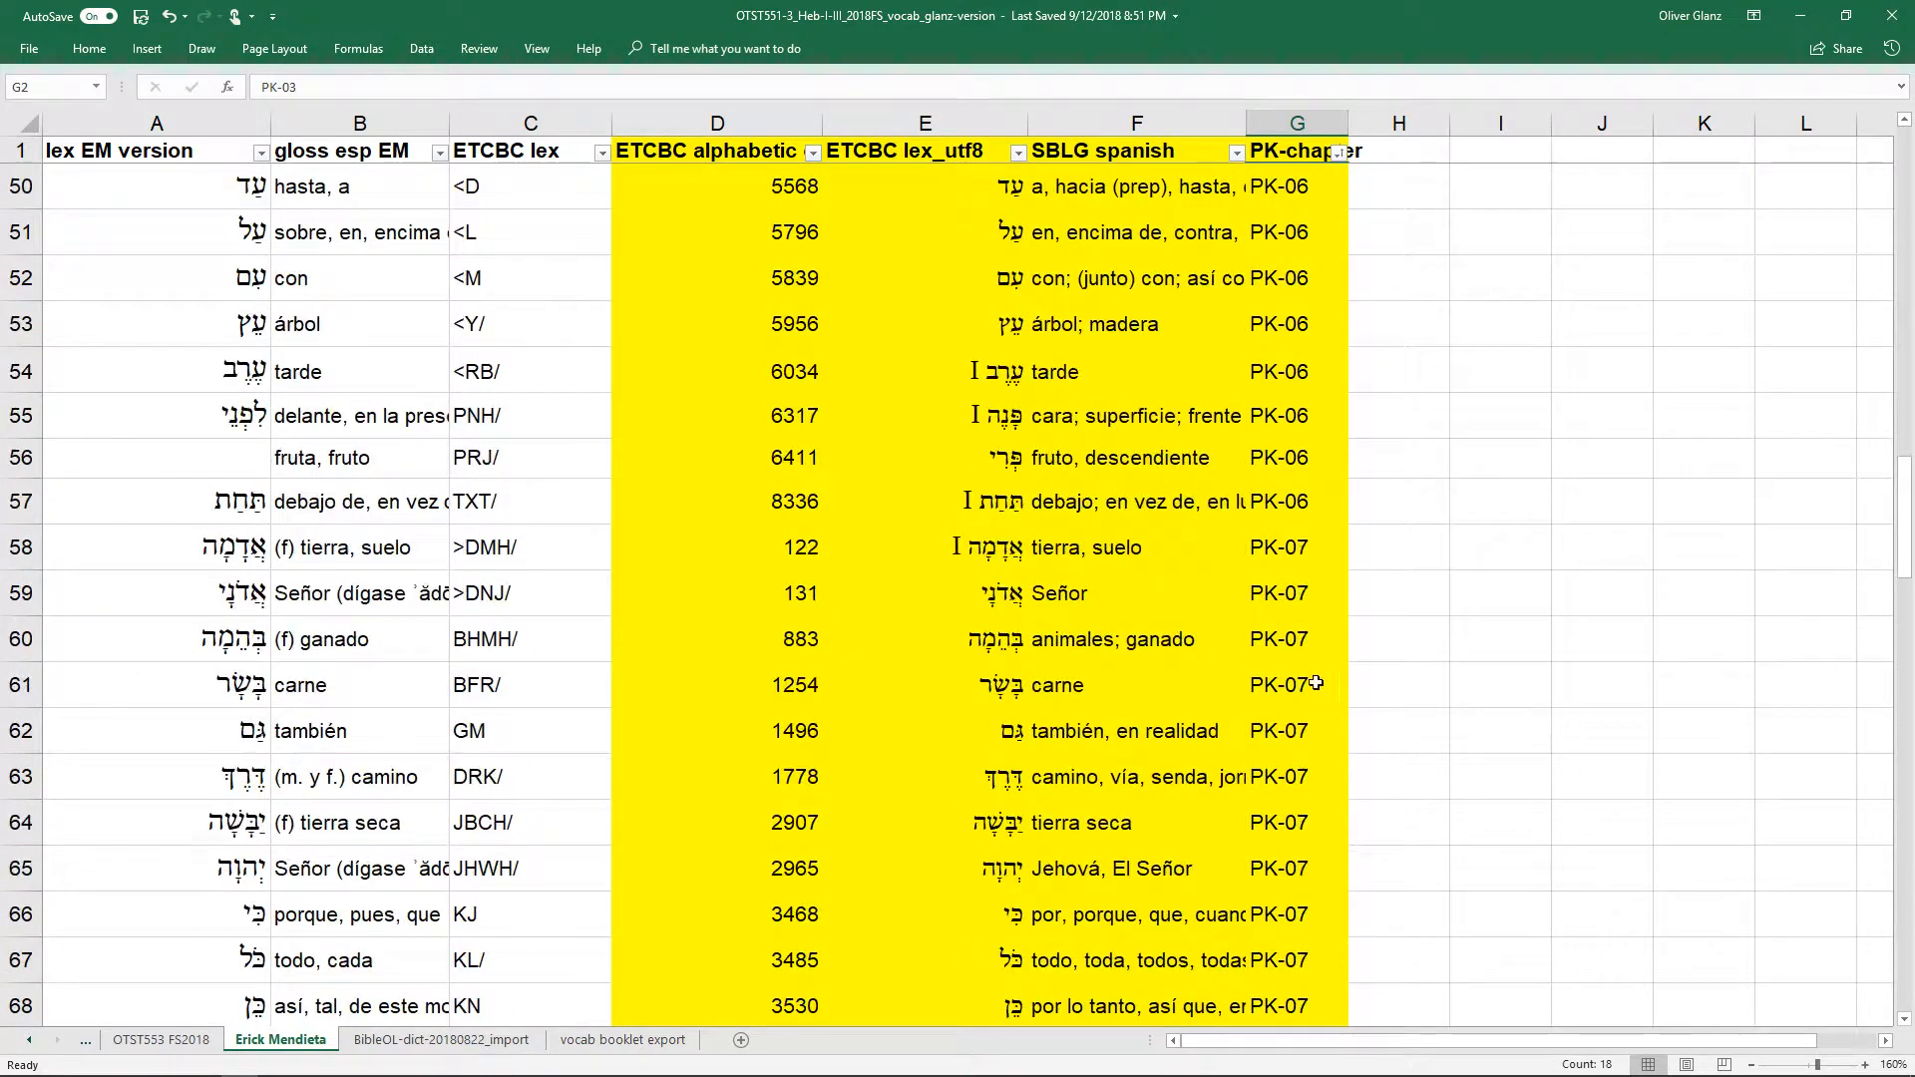
pyautogui.scroll(16, 1216, 605)
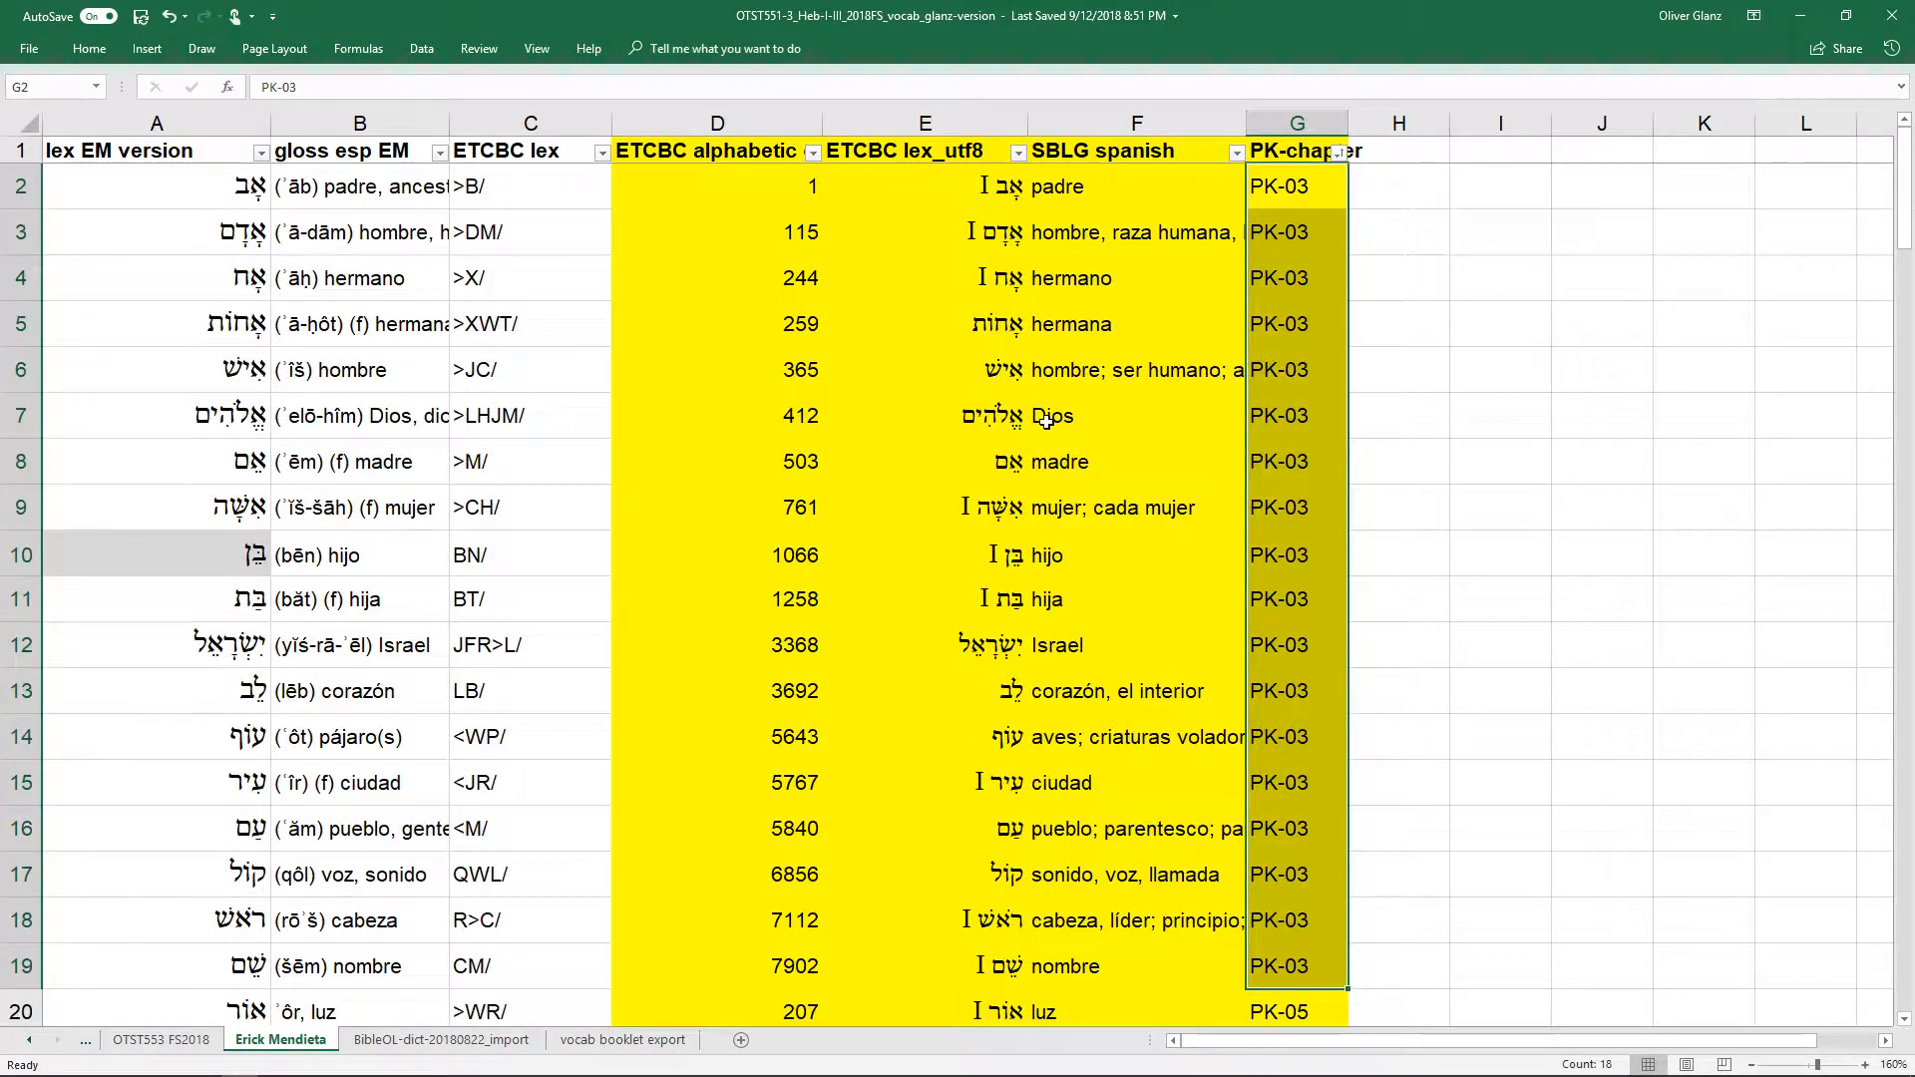
pyautogui.click(1137, 416)
pyautogui.moveTo(219, 182); pyautogui.dragTo(228, 860)
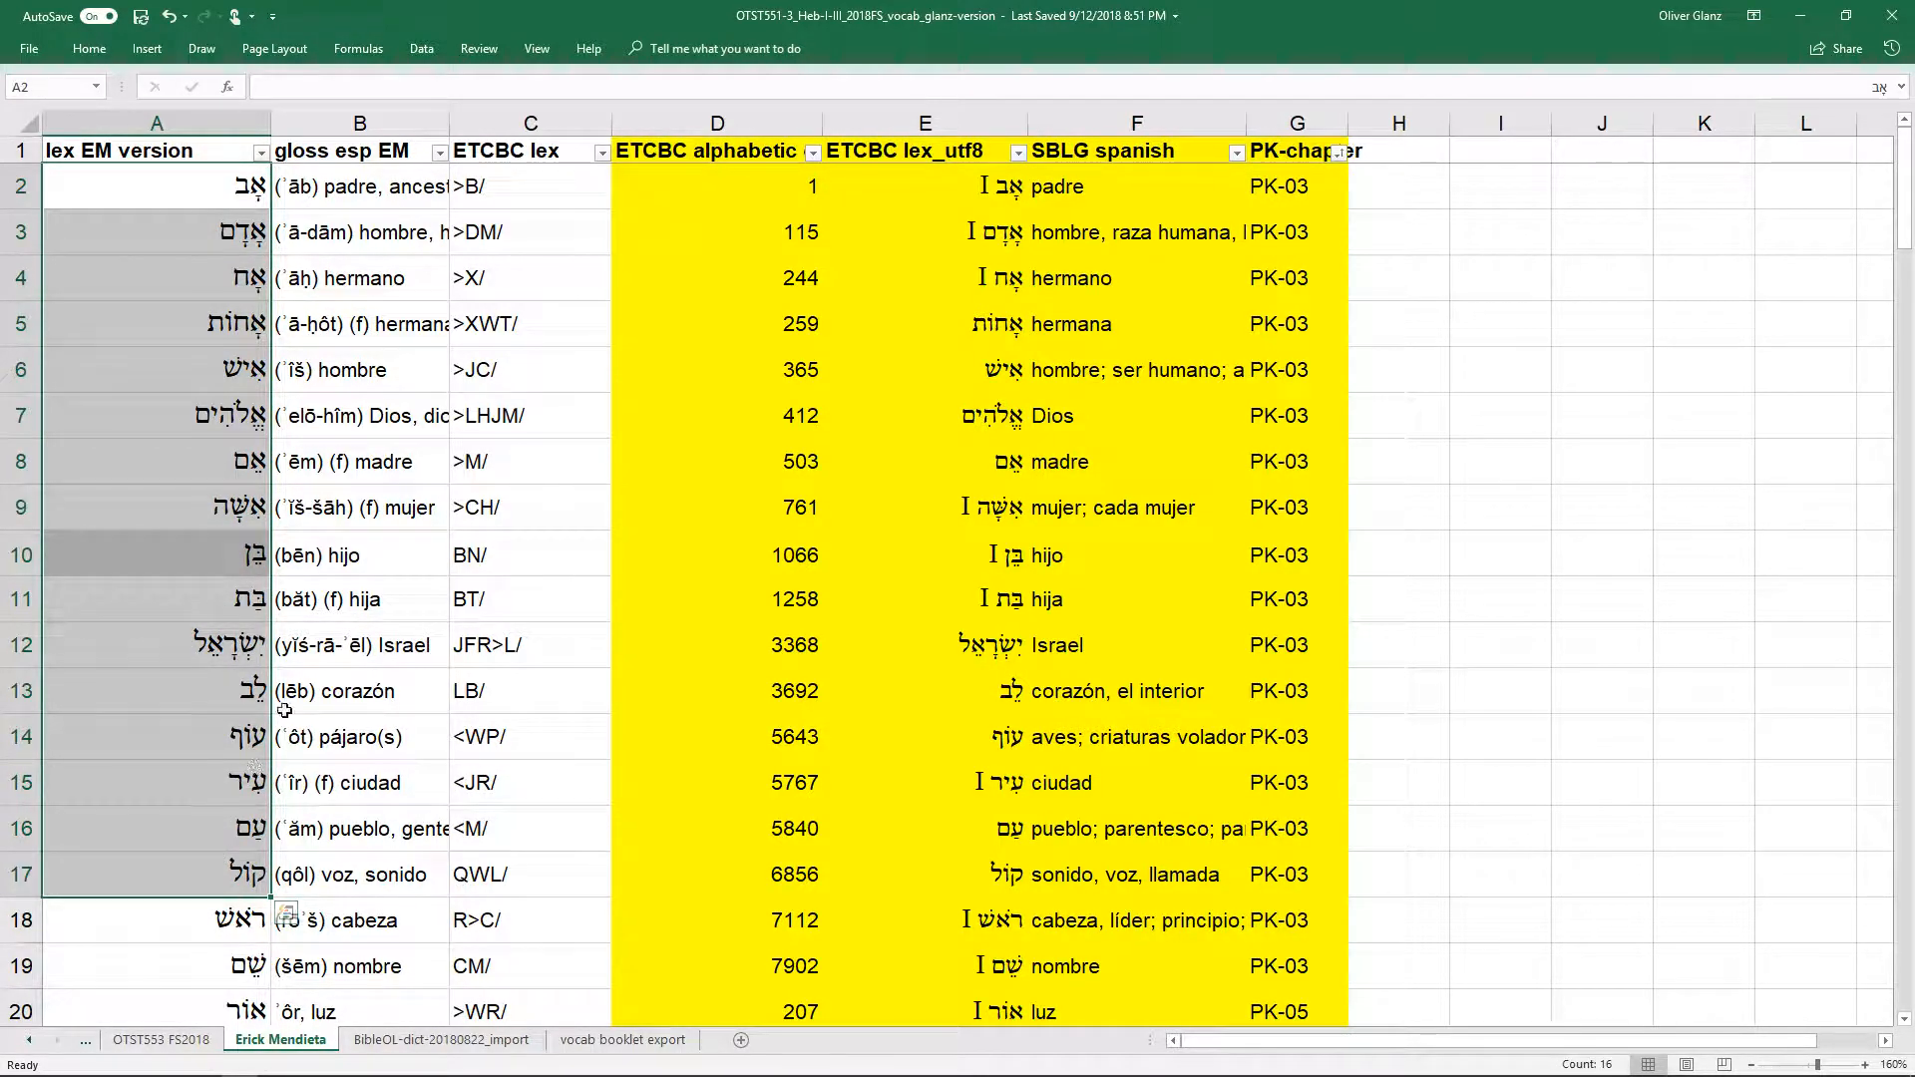
# Switch to Bible Online Learner in Chrome and open the BibleOL-tutorials folder in exercise management
pyautogui.hotkey('alt', 'Tab')
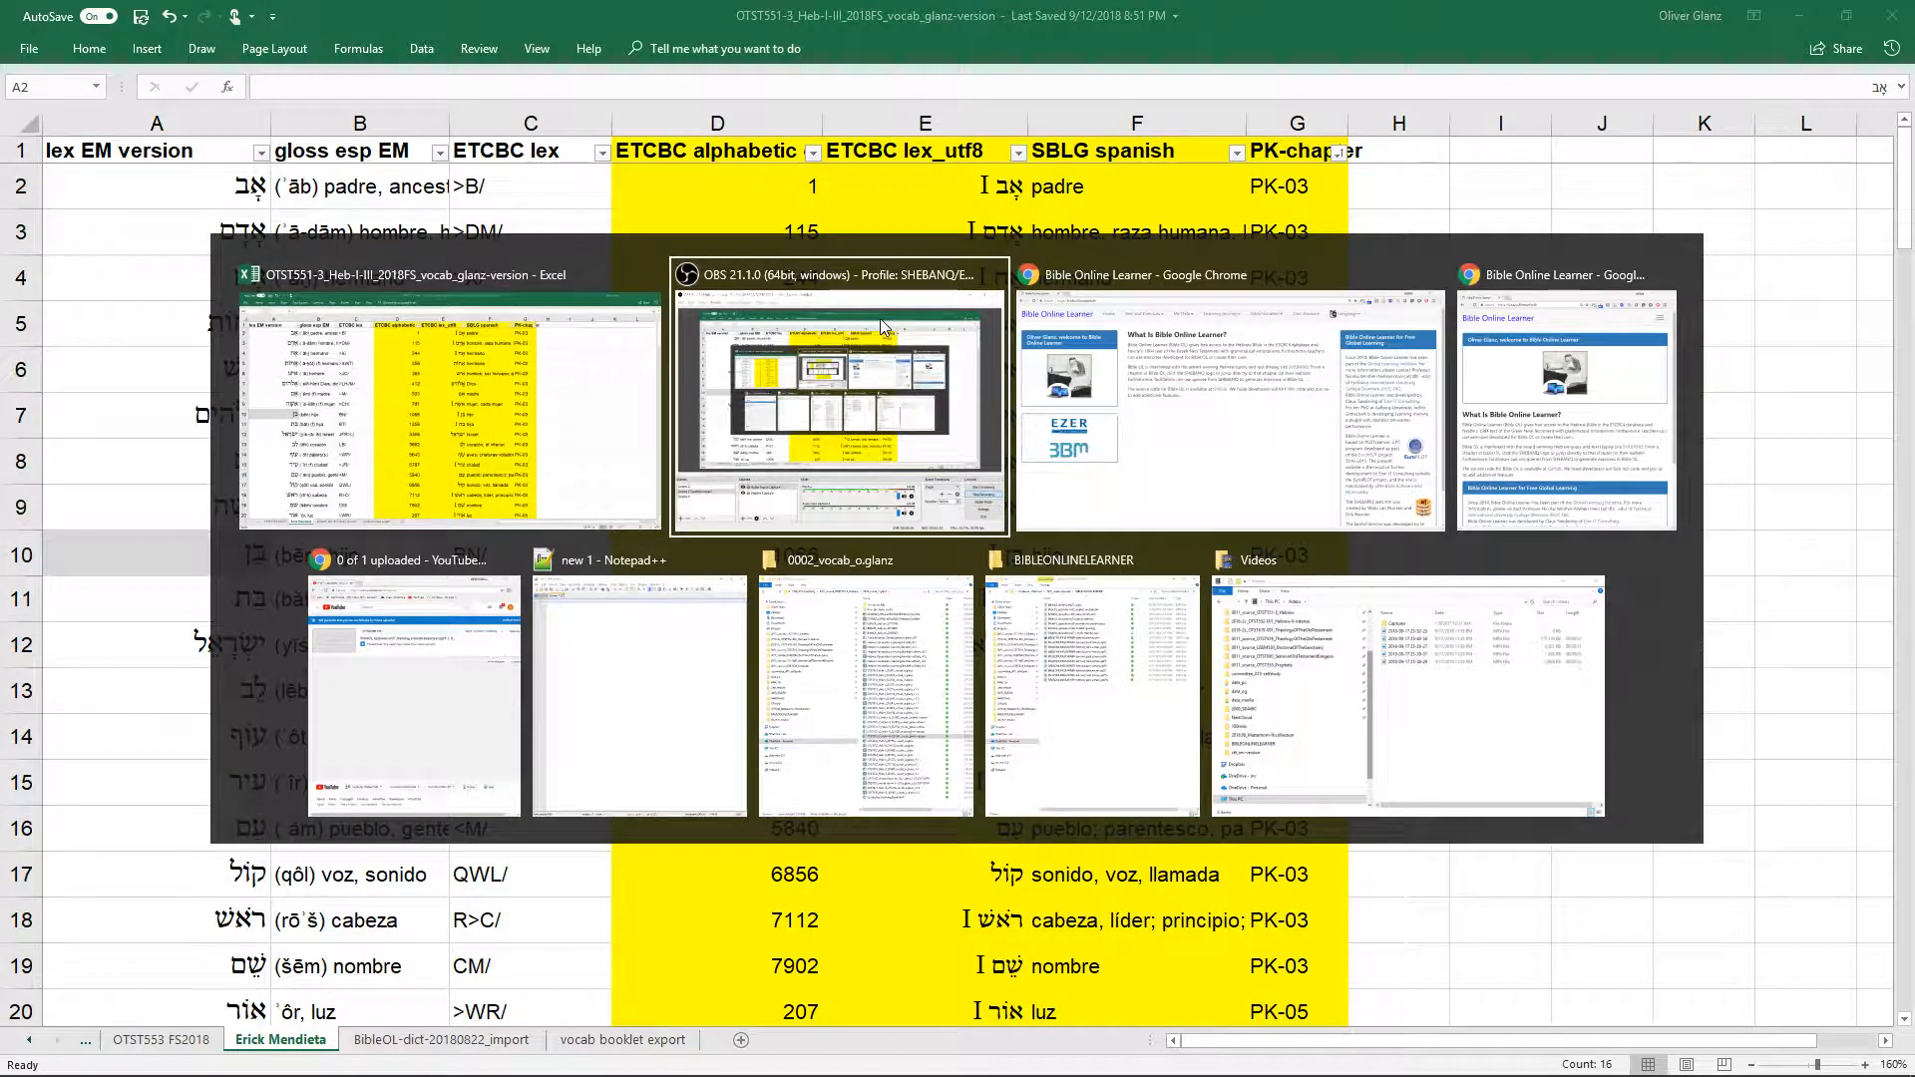
pyautogui.hotkey('alt', 'Tab')
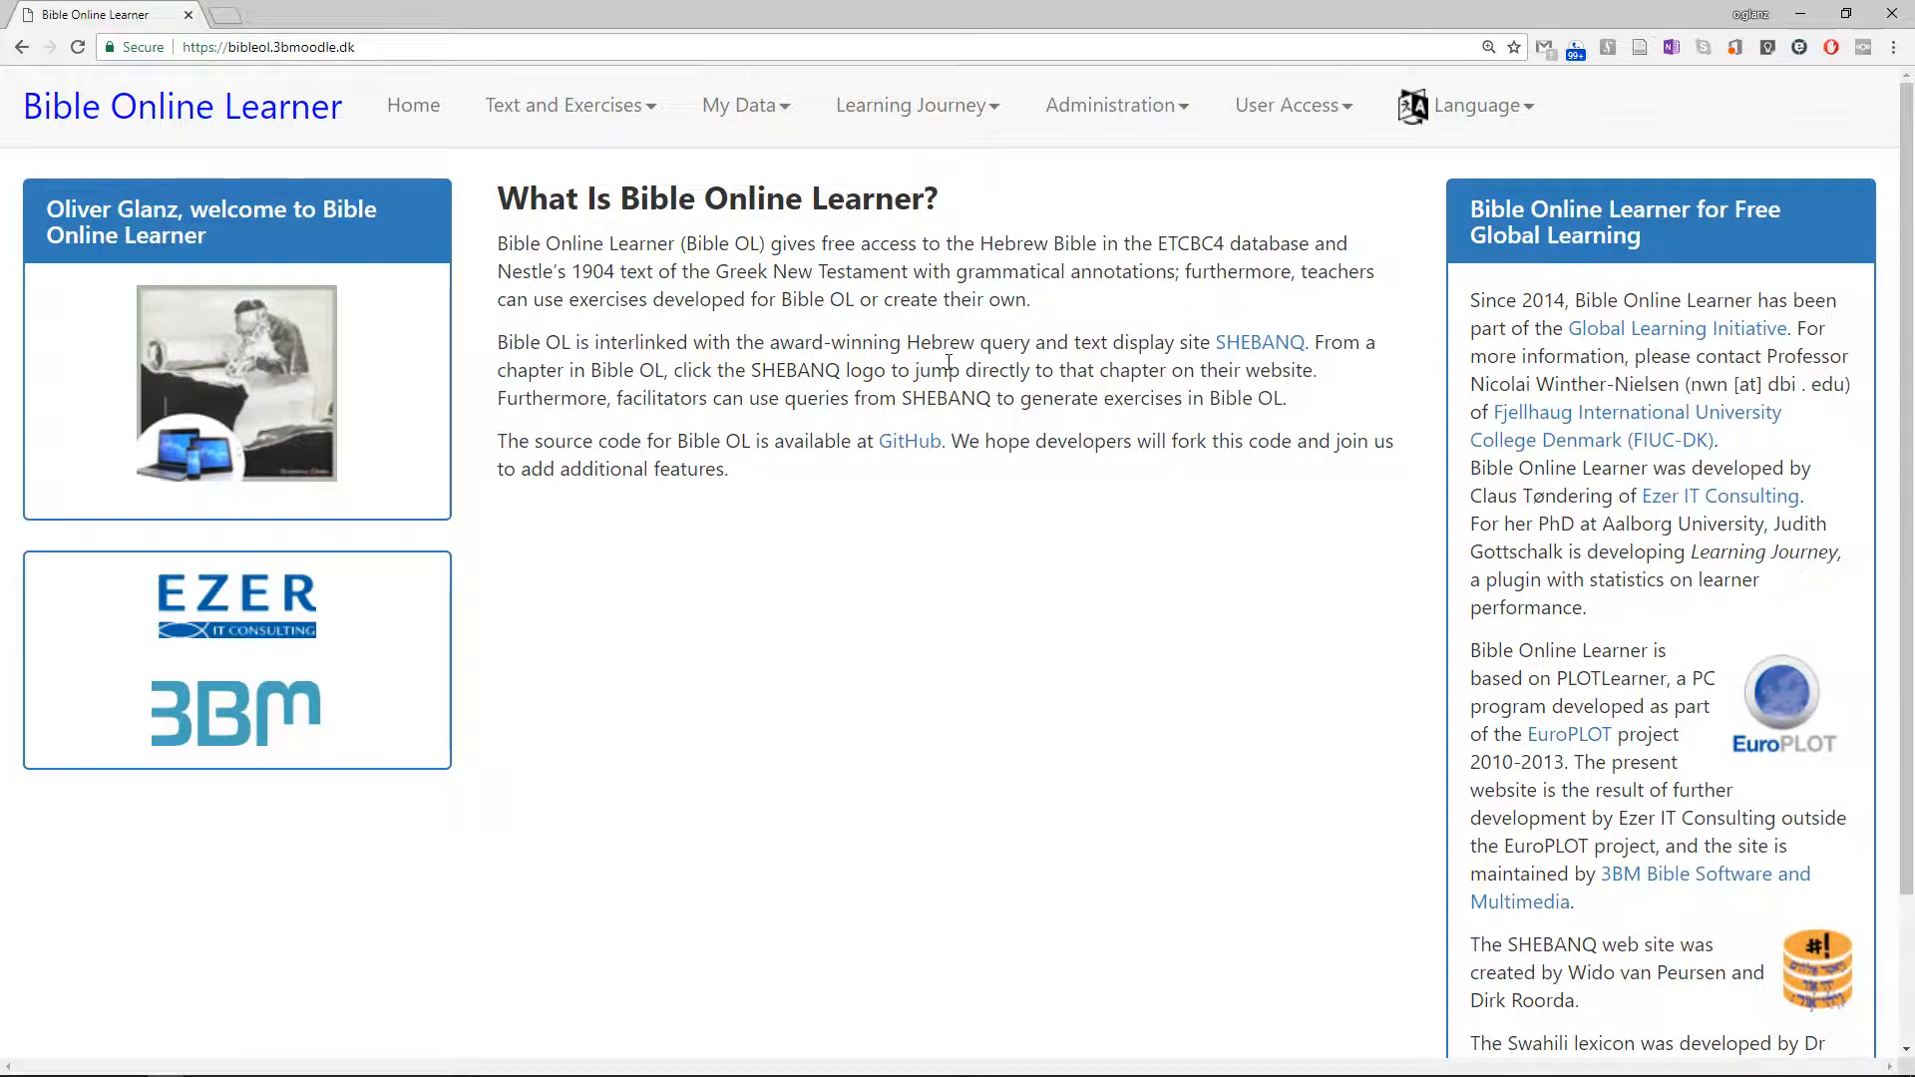
pyautogui.click(965, 115)
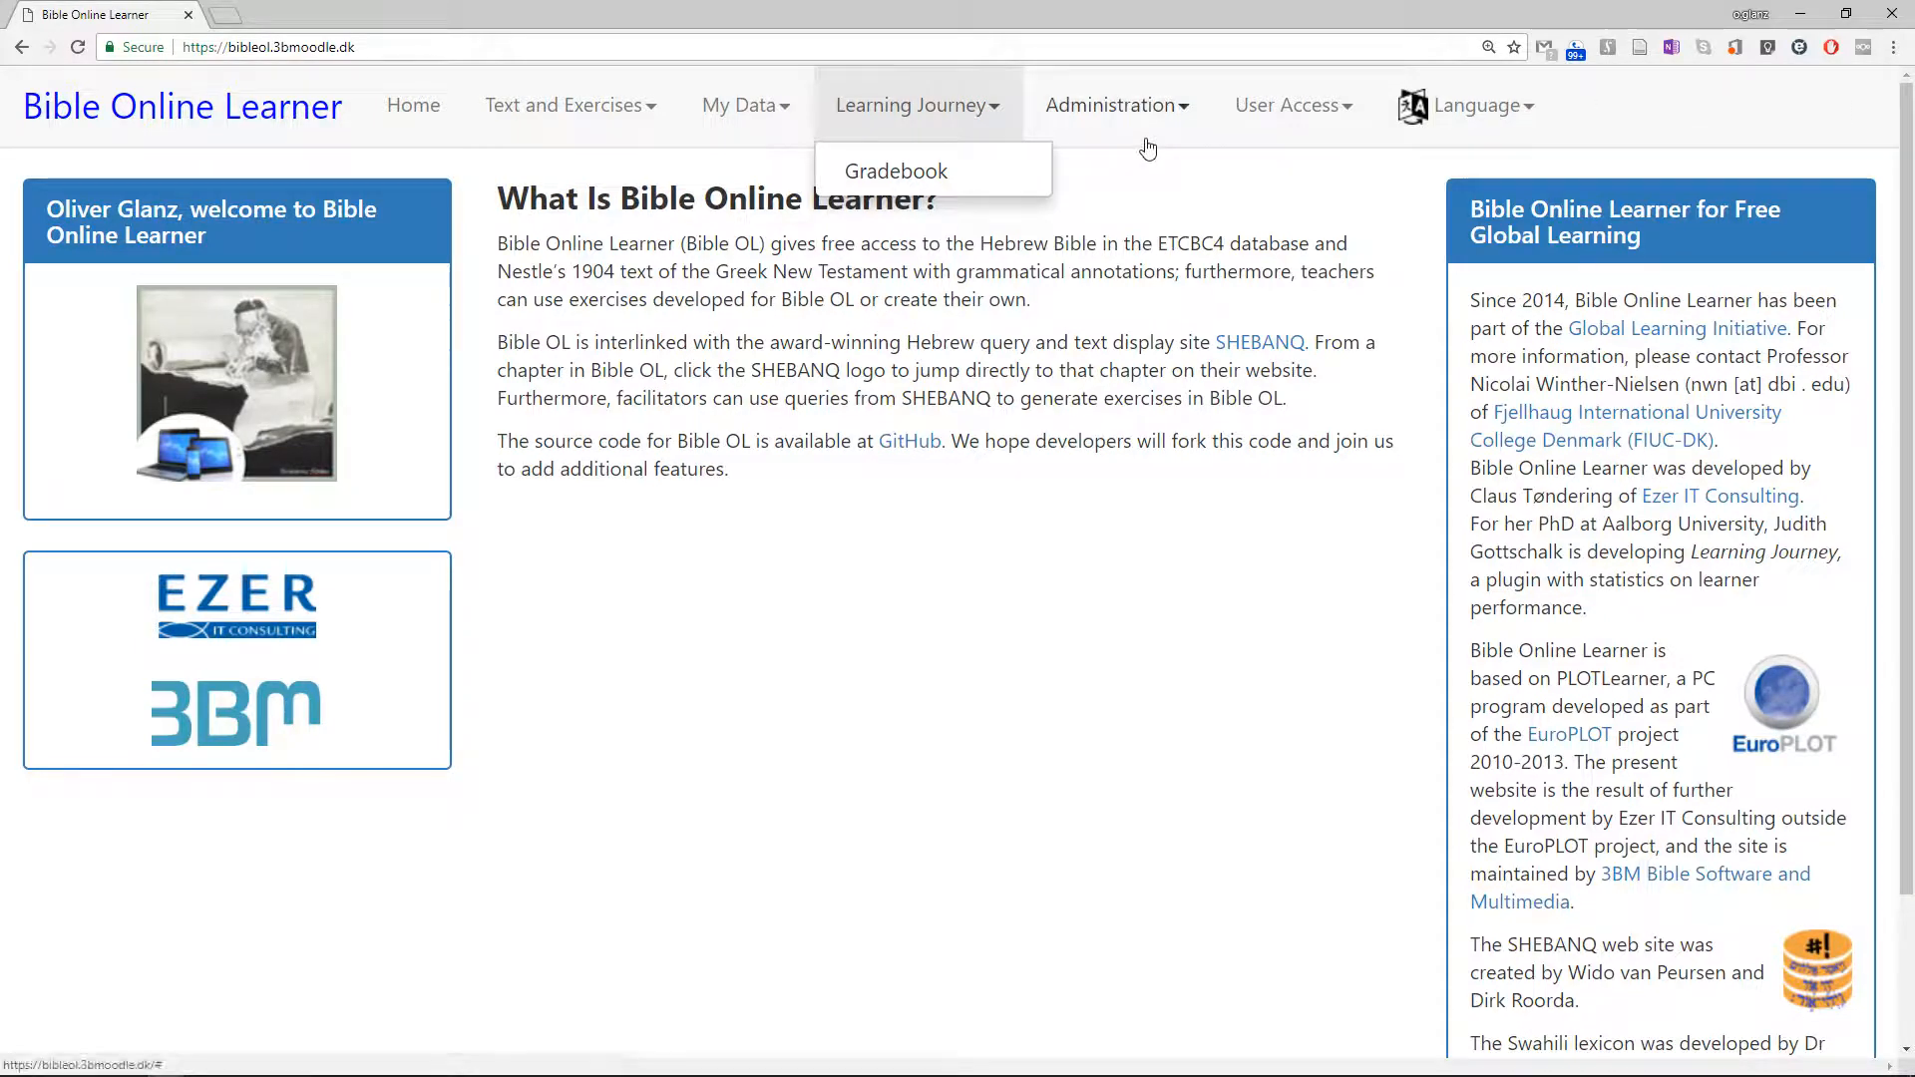
pyautogui.click(801, 497)
pyautogui.click(736, 112)
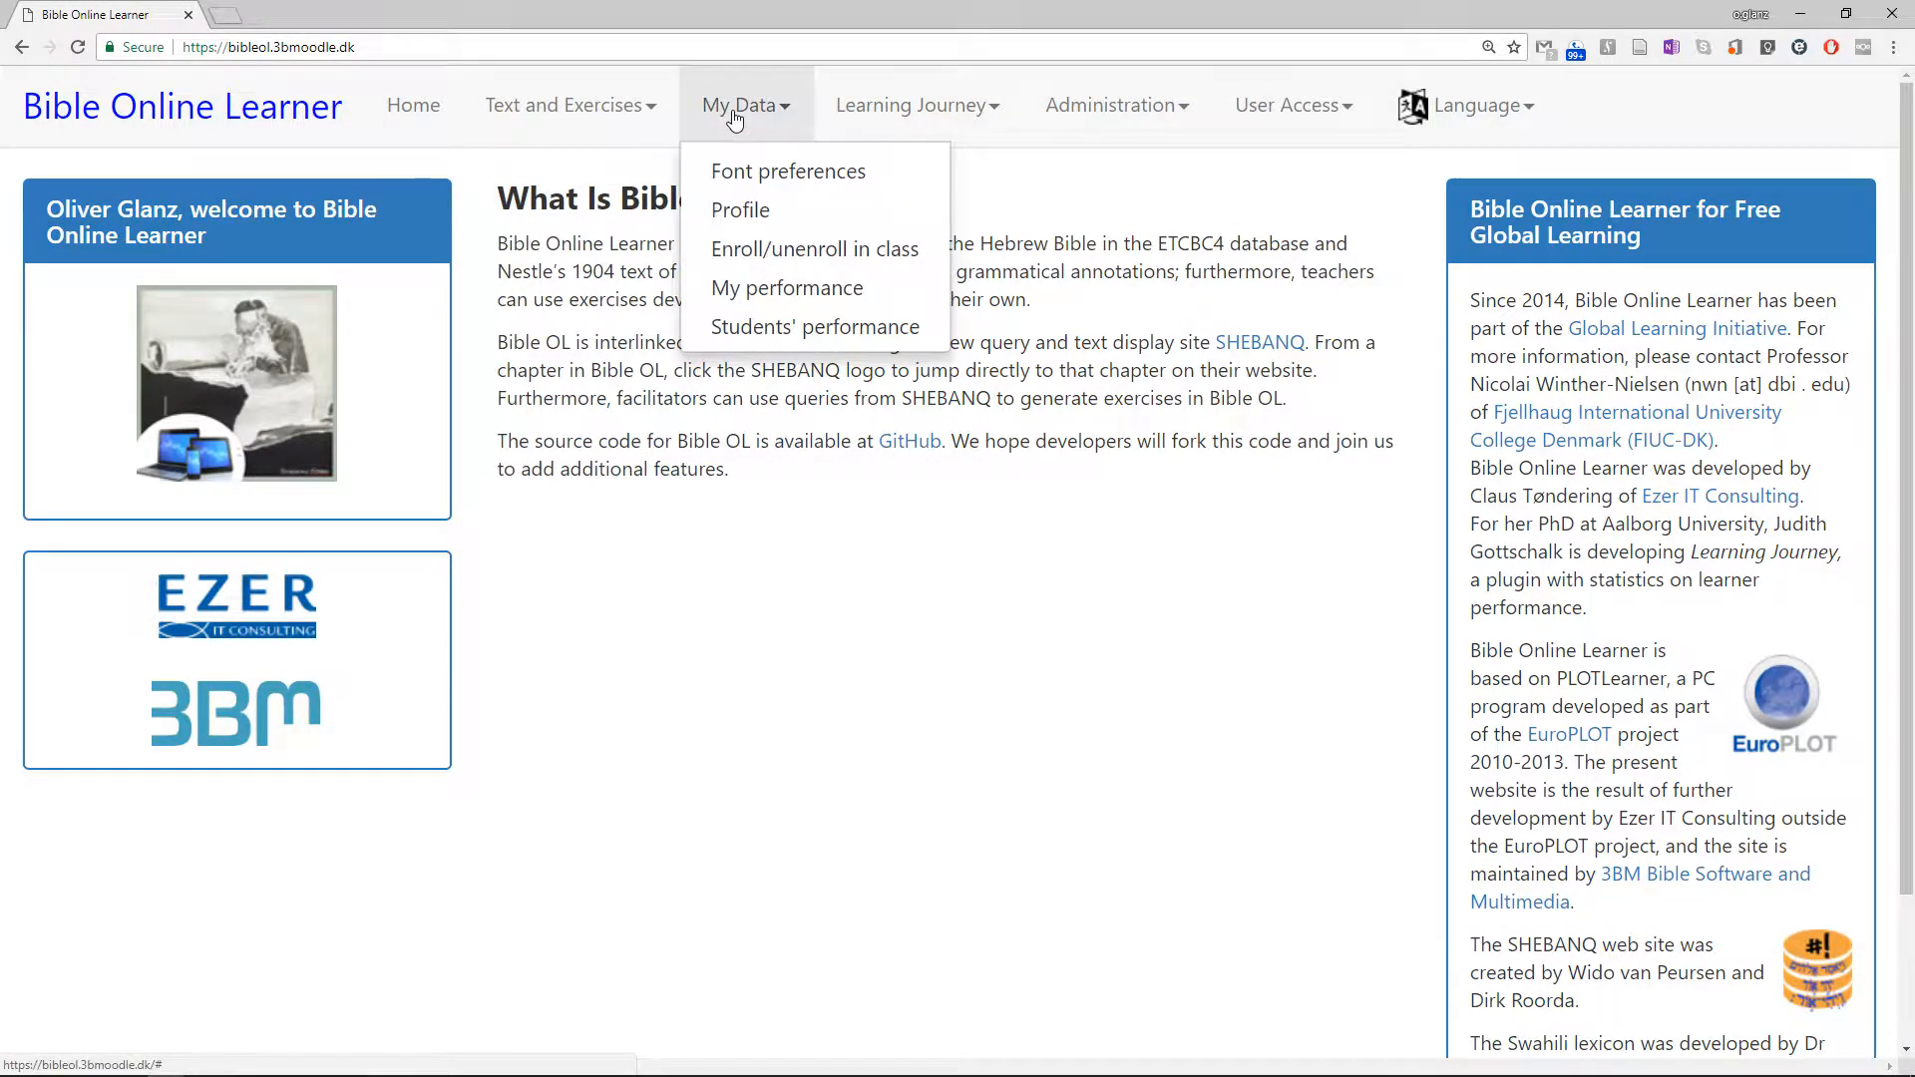
pyautogui.click(1117, 112)
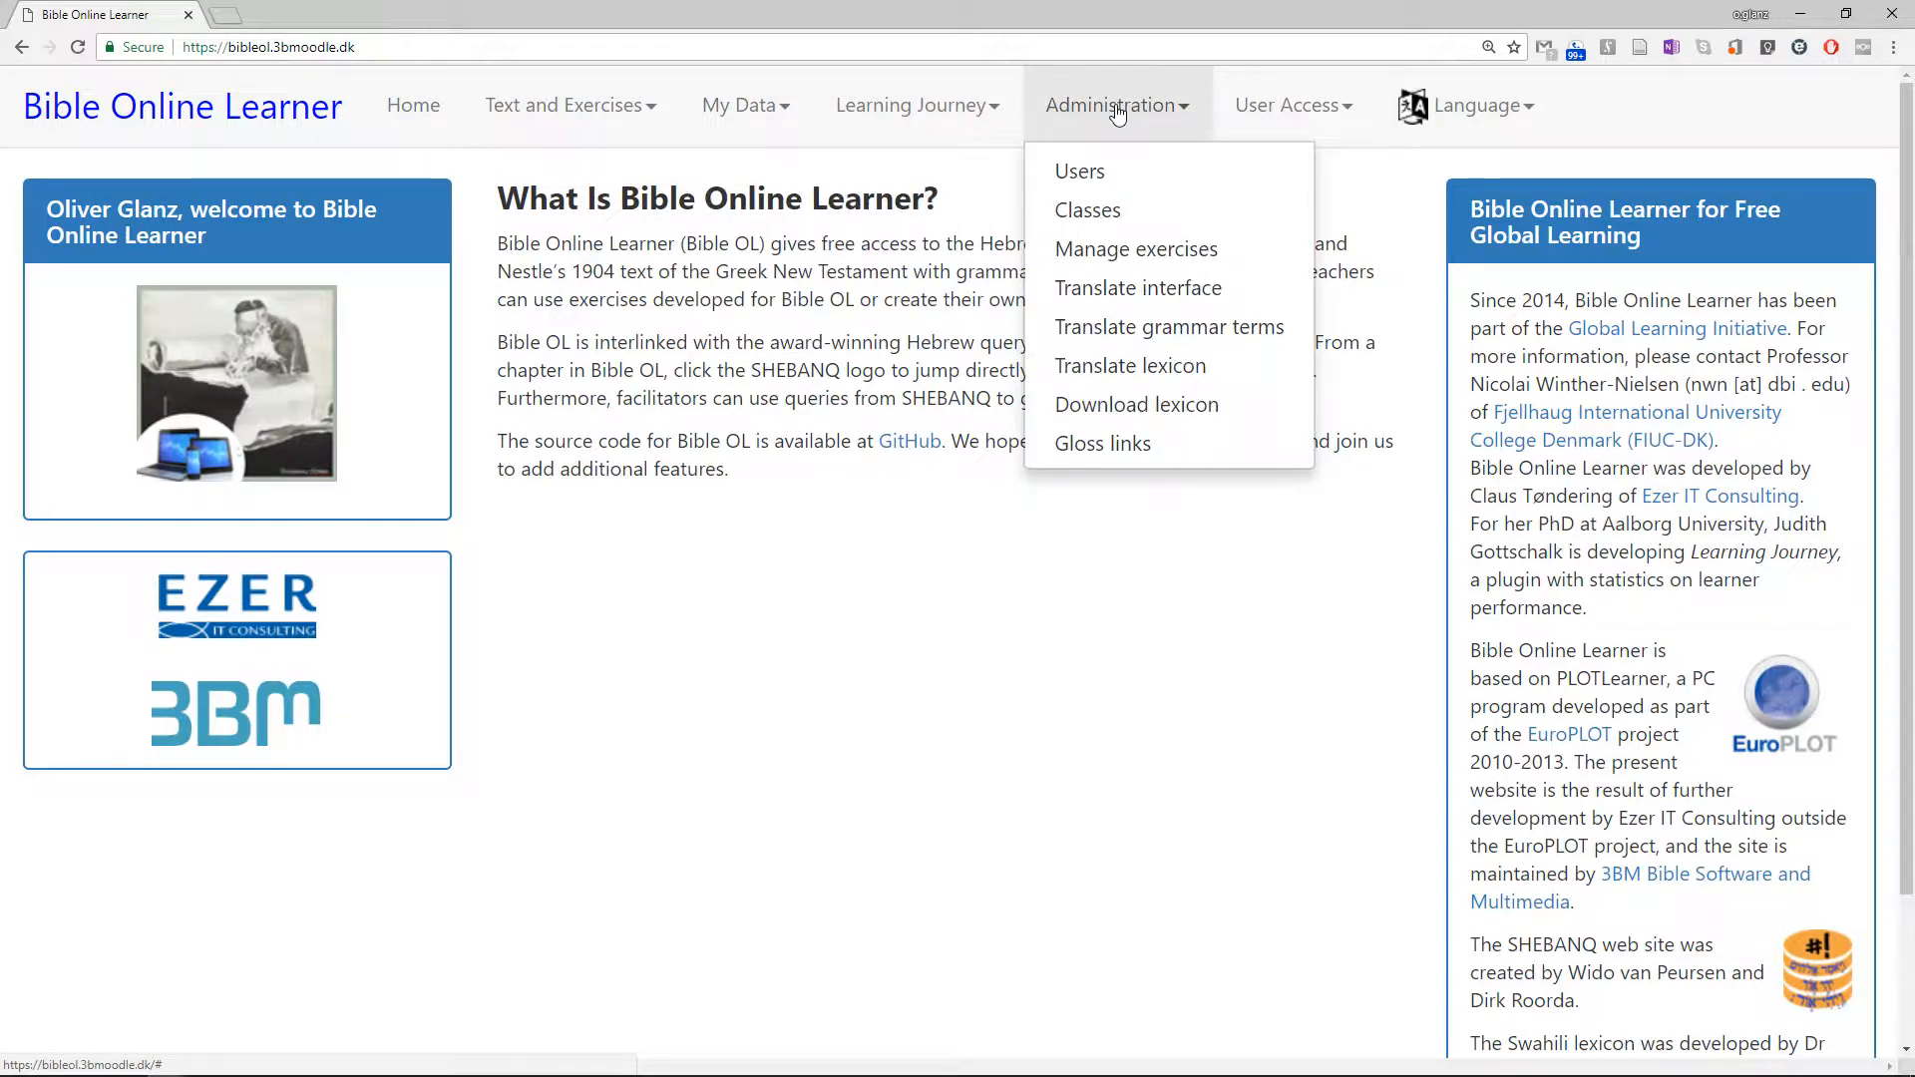
pyautogui.click(1135, 258)
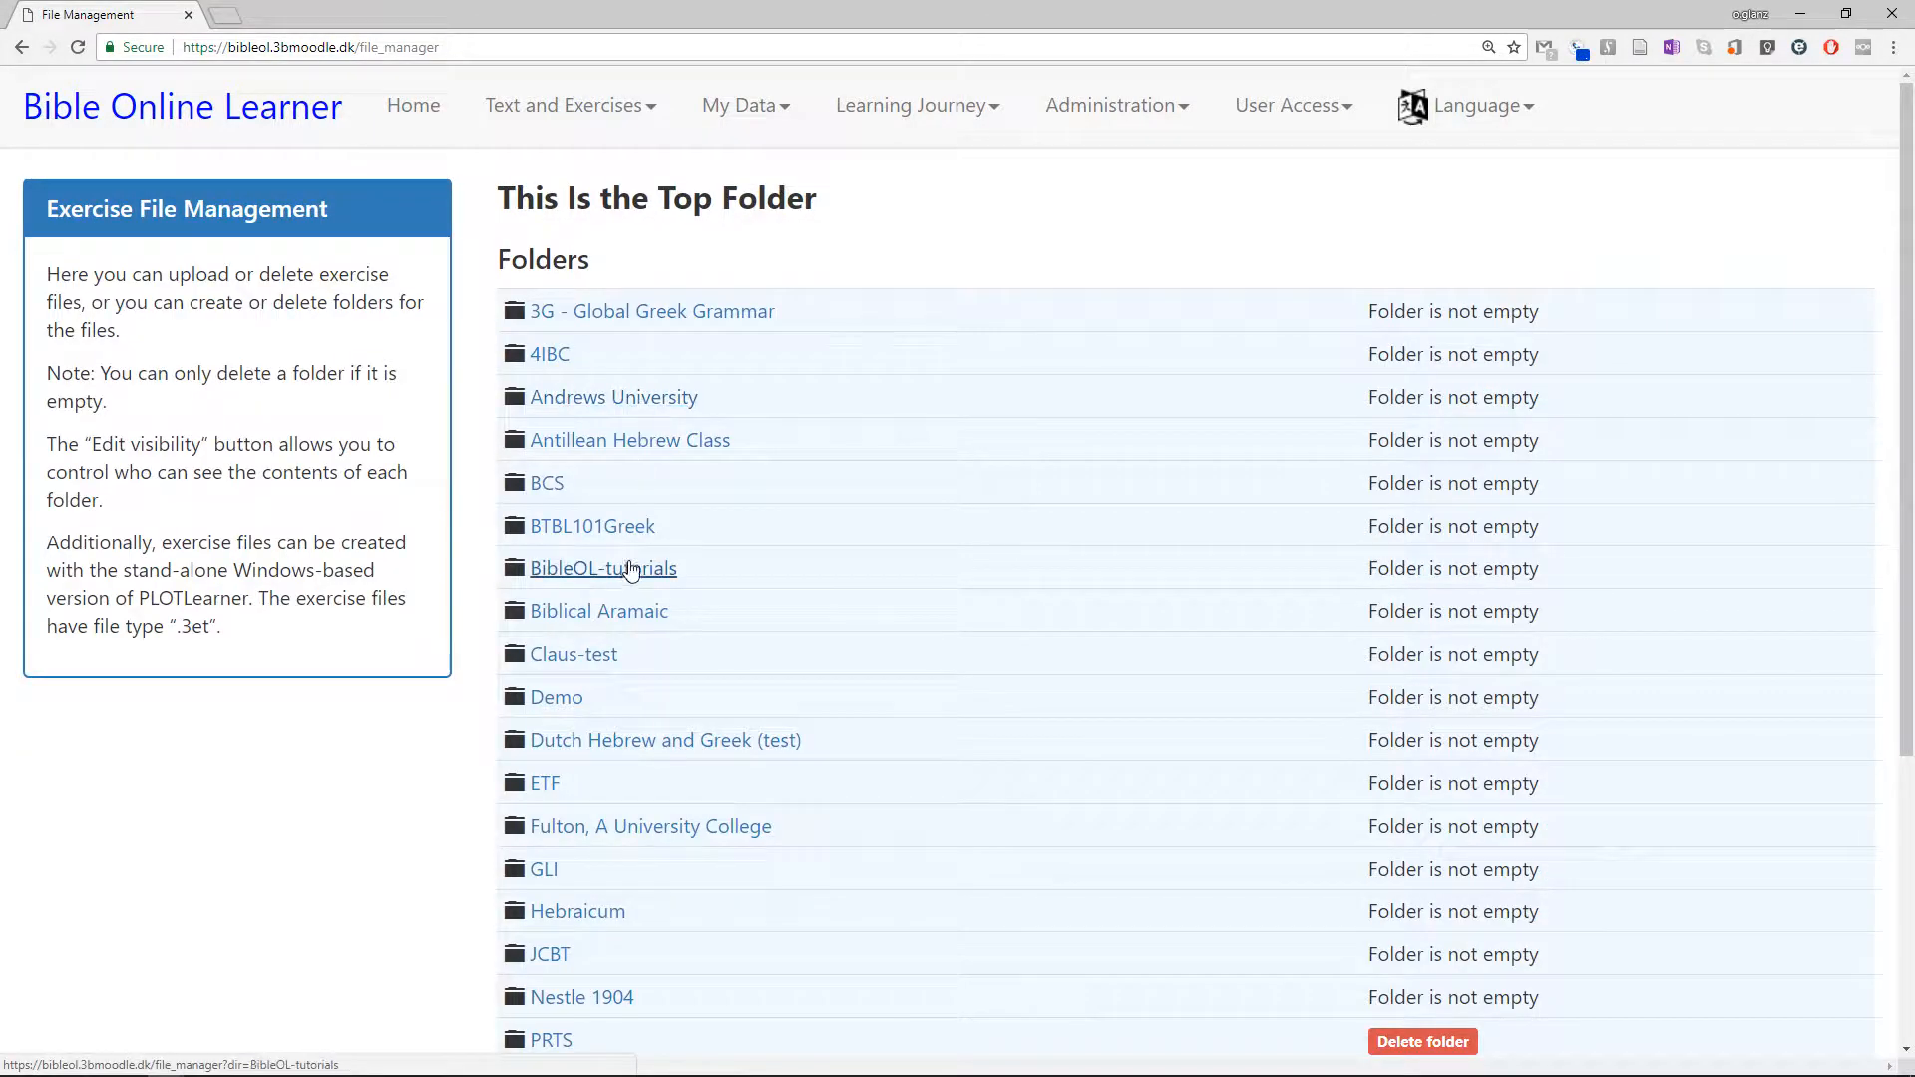
pyautogui.click(621, 575)
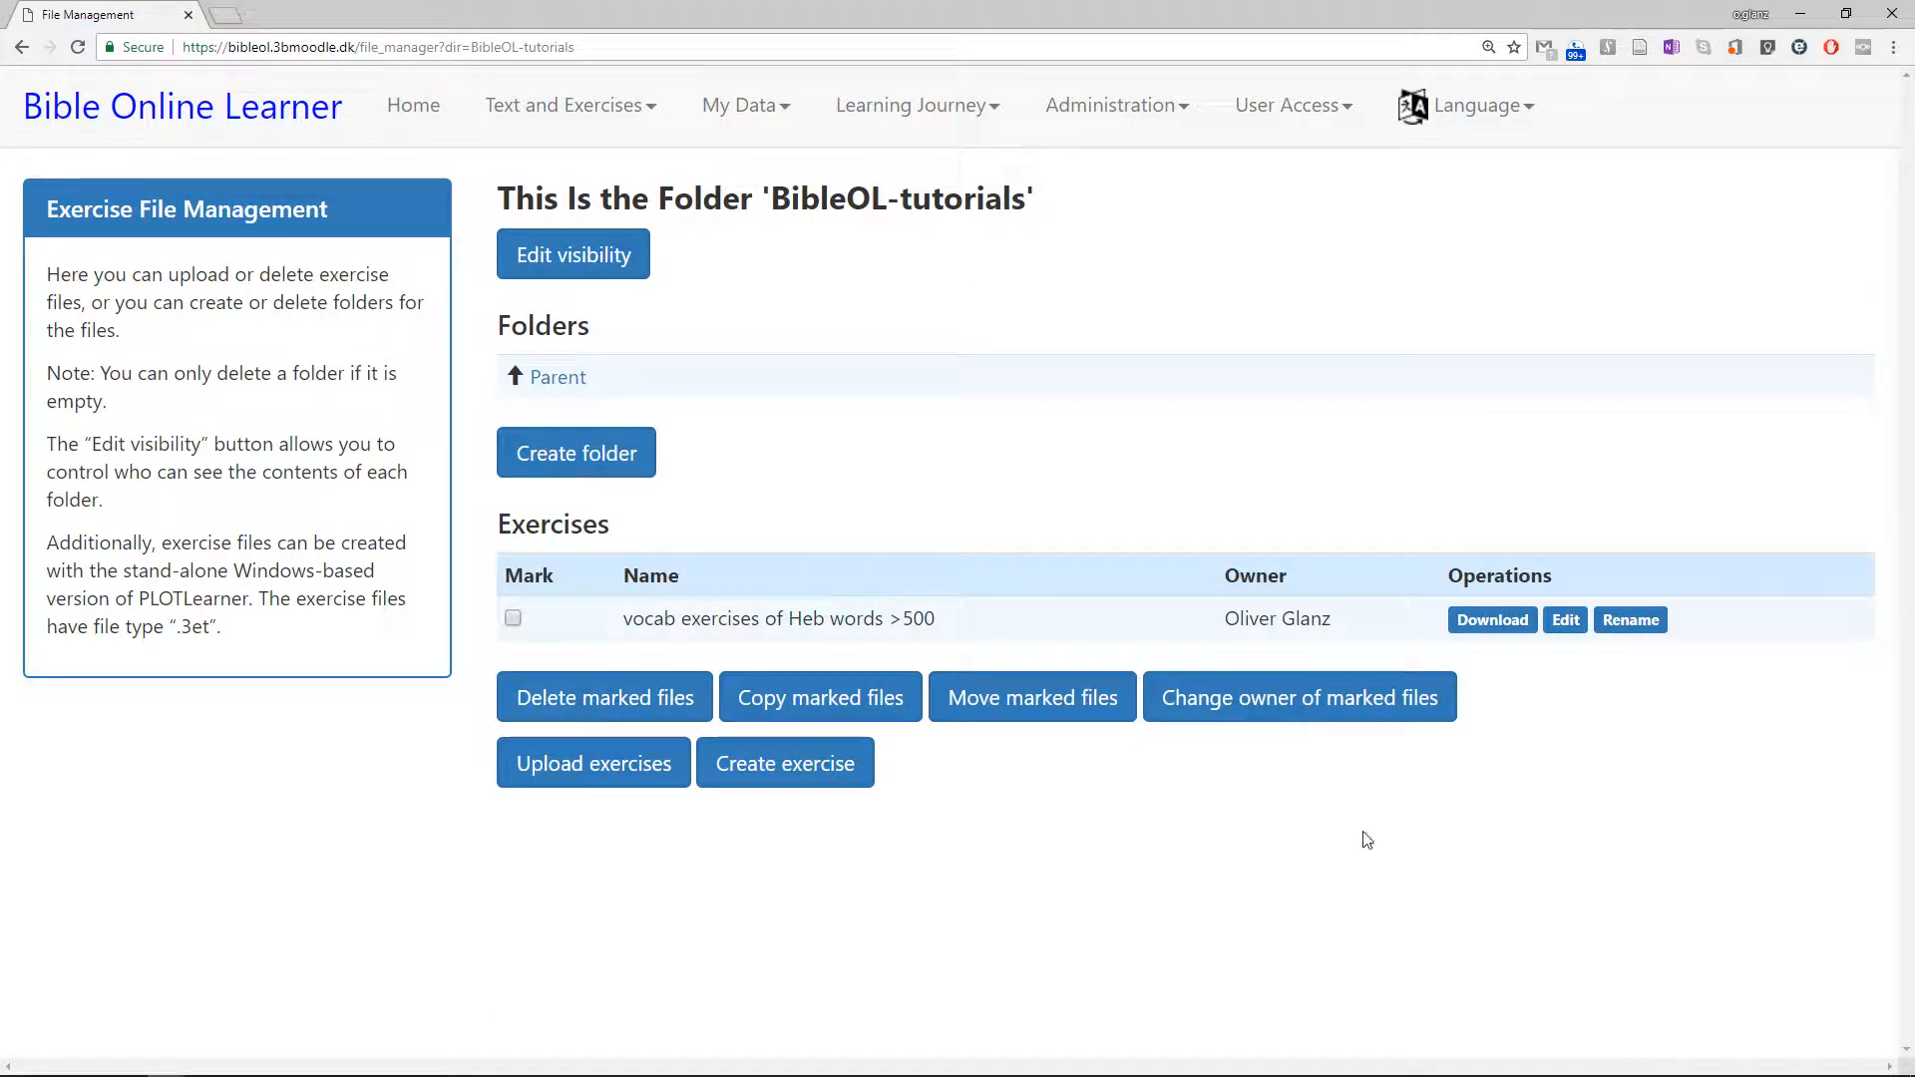
# Create a Hebrew (ETCBC4, OT) exercise with the description "This exercise shows you the words of PK chapter 3. Please type in the Spanish translation."
pyautogui.click(761, 760)
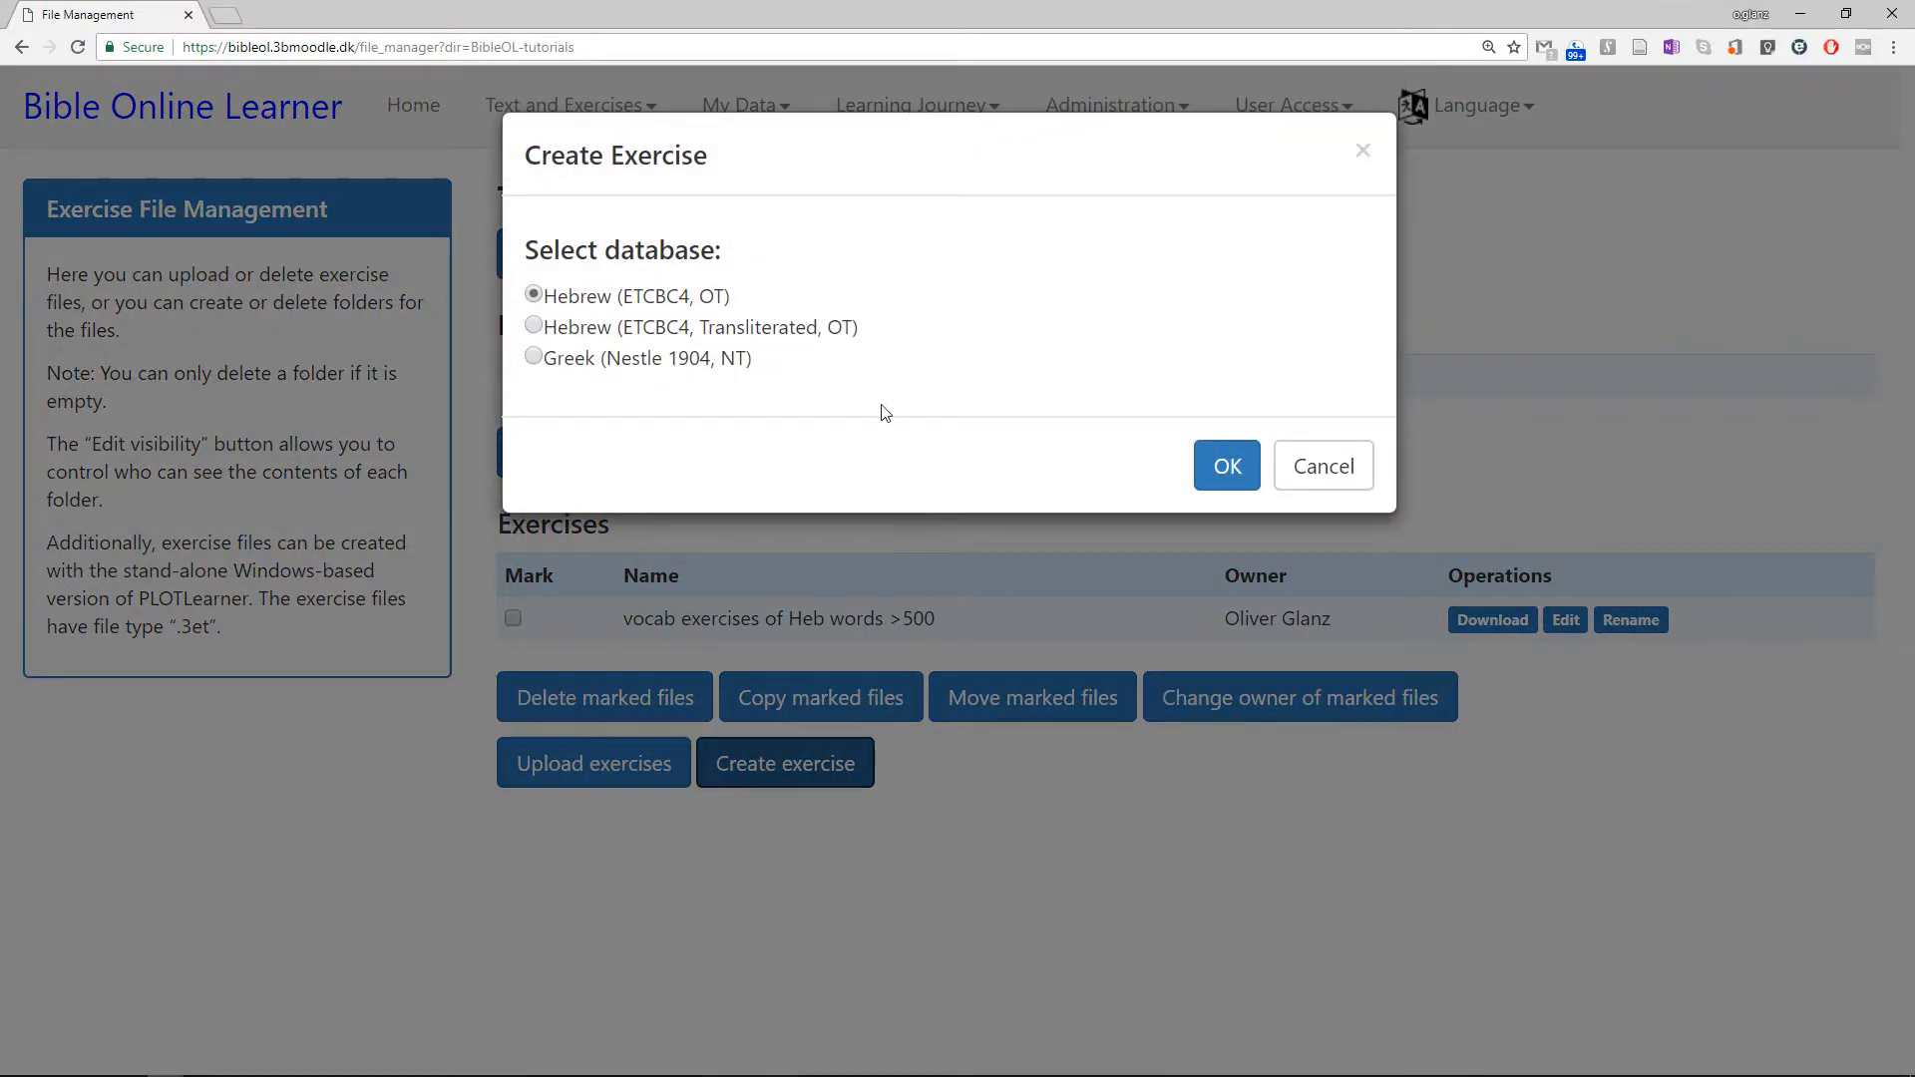
pyautogui.click(1214, 464)
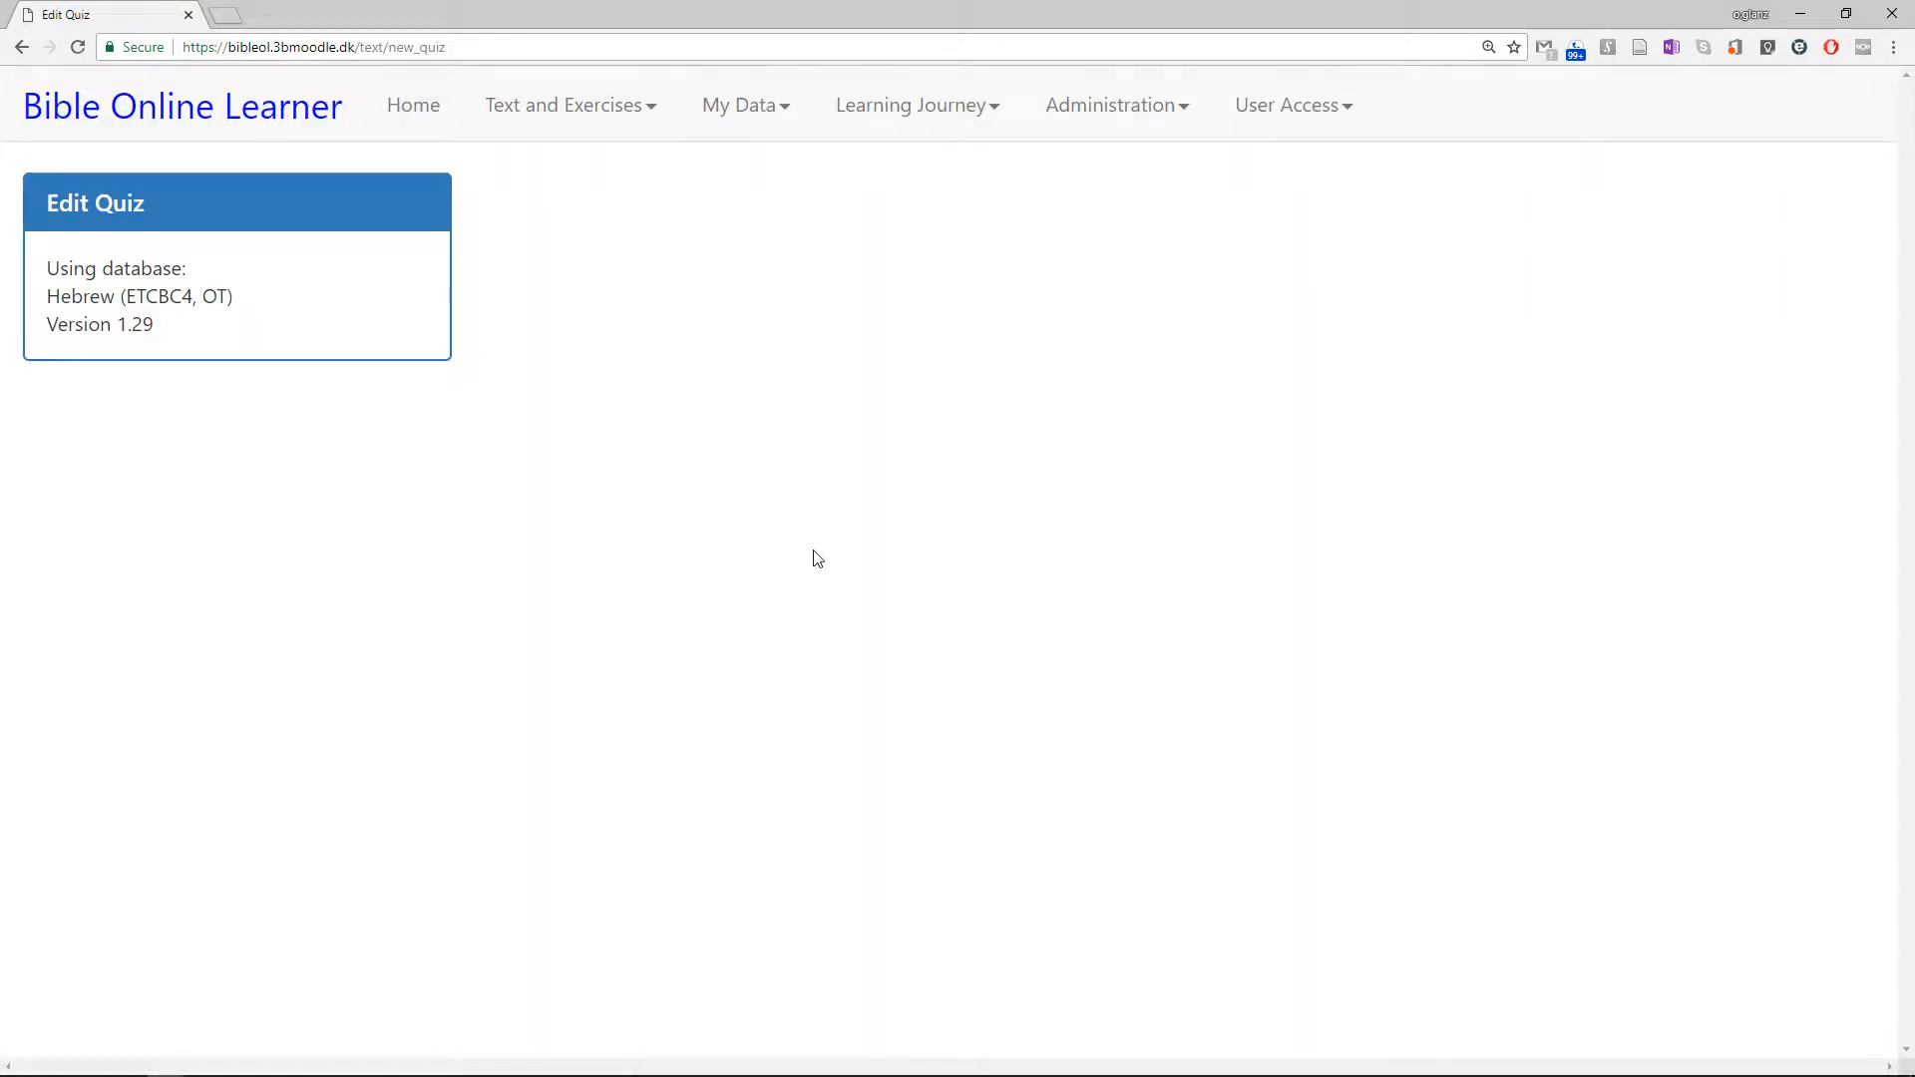
pyautogui.click(706, 485)
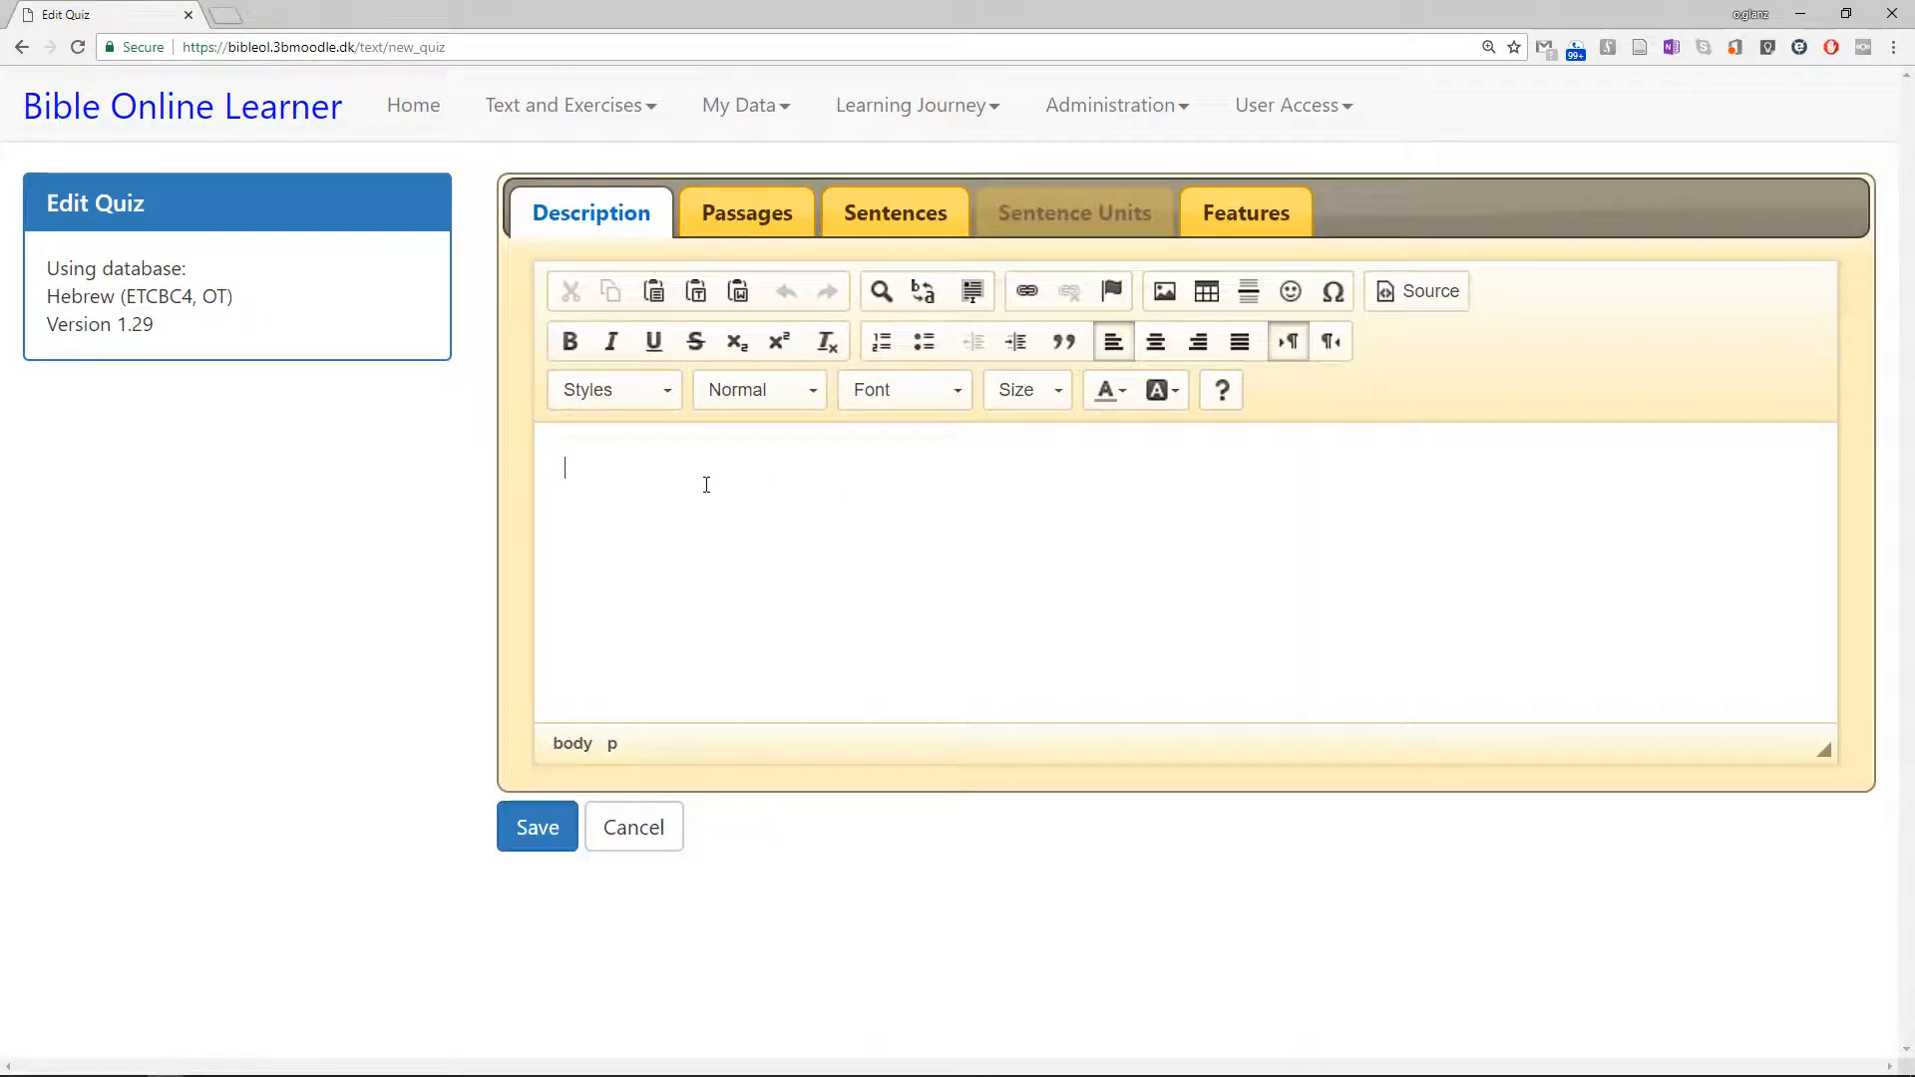
pyautogui.write('This exercise')
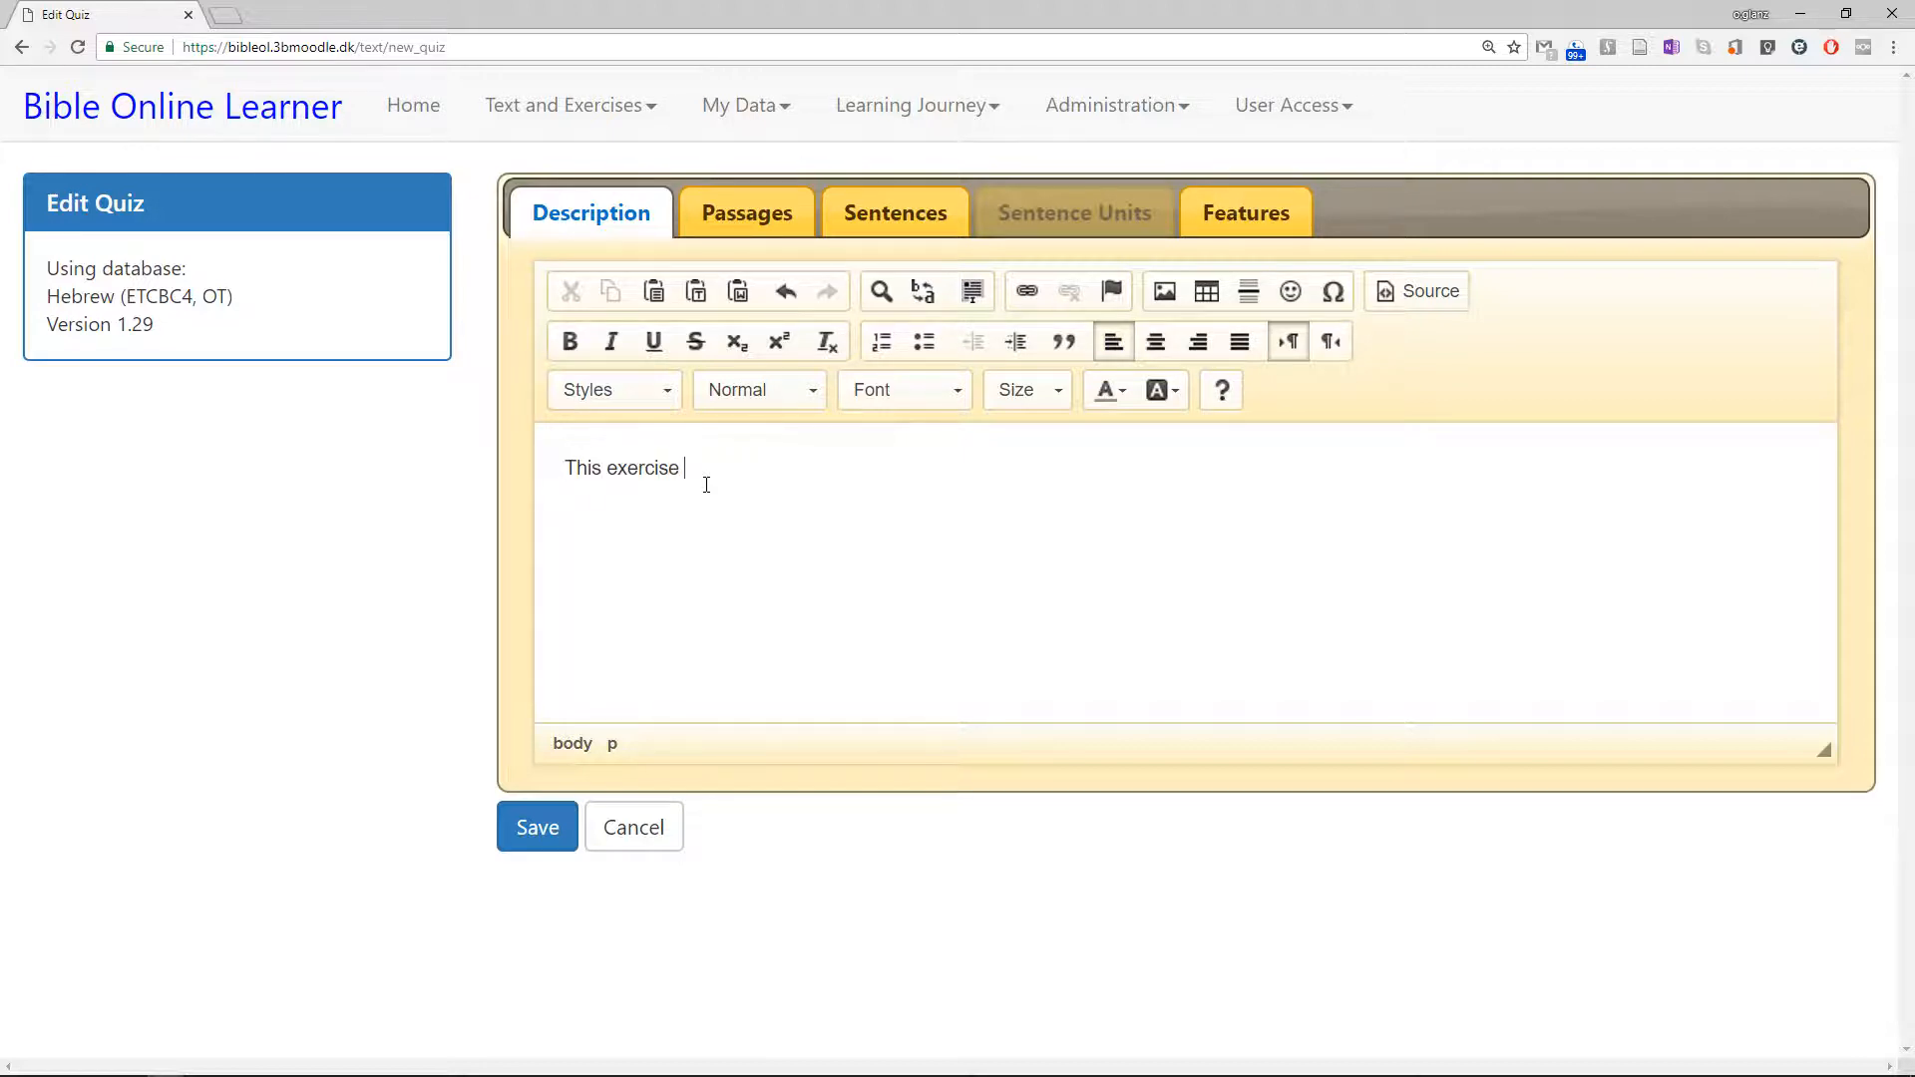
pyautogui.write(' shows you the words of P')
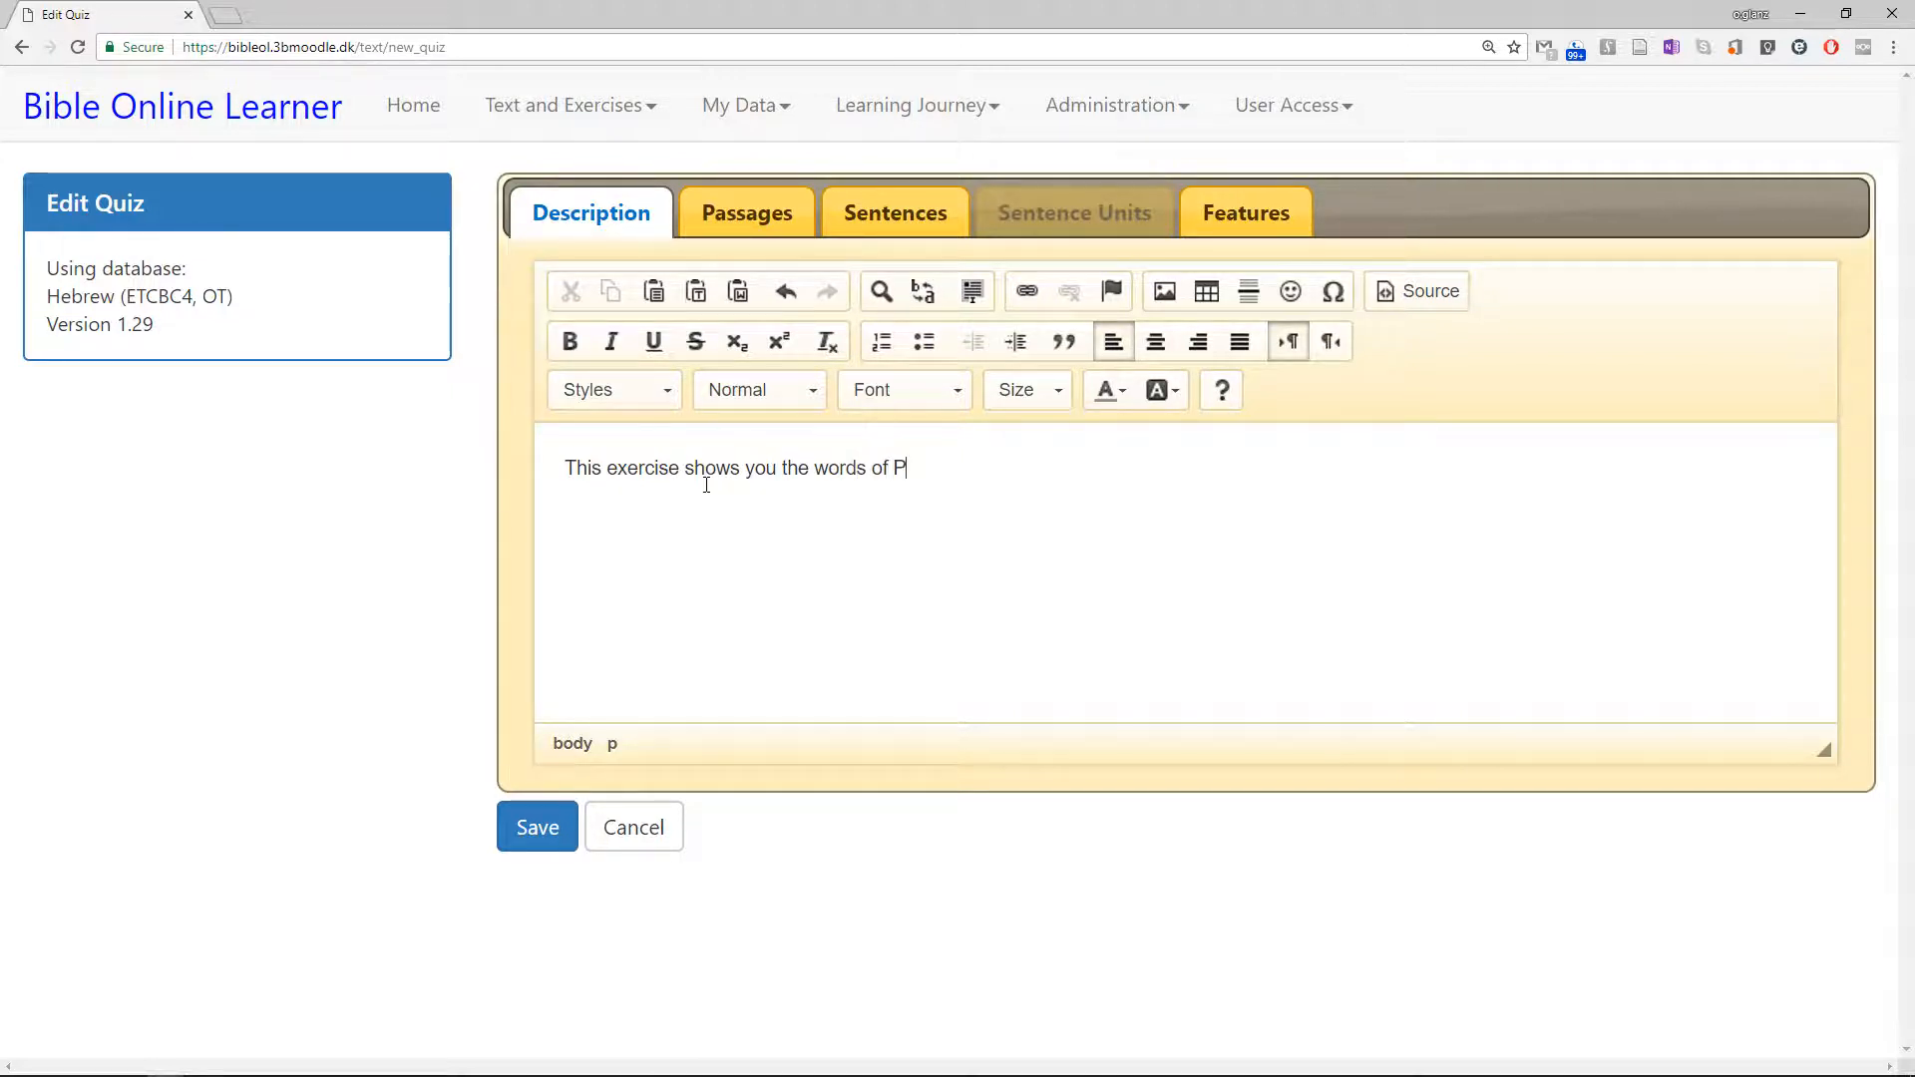
pyautogui.write('K chapter 3')
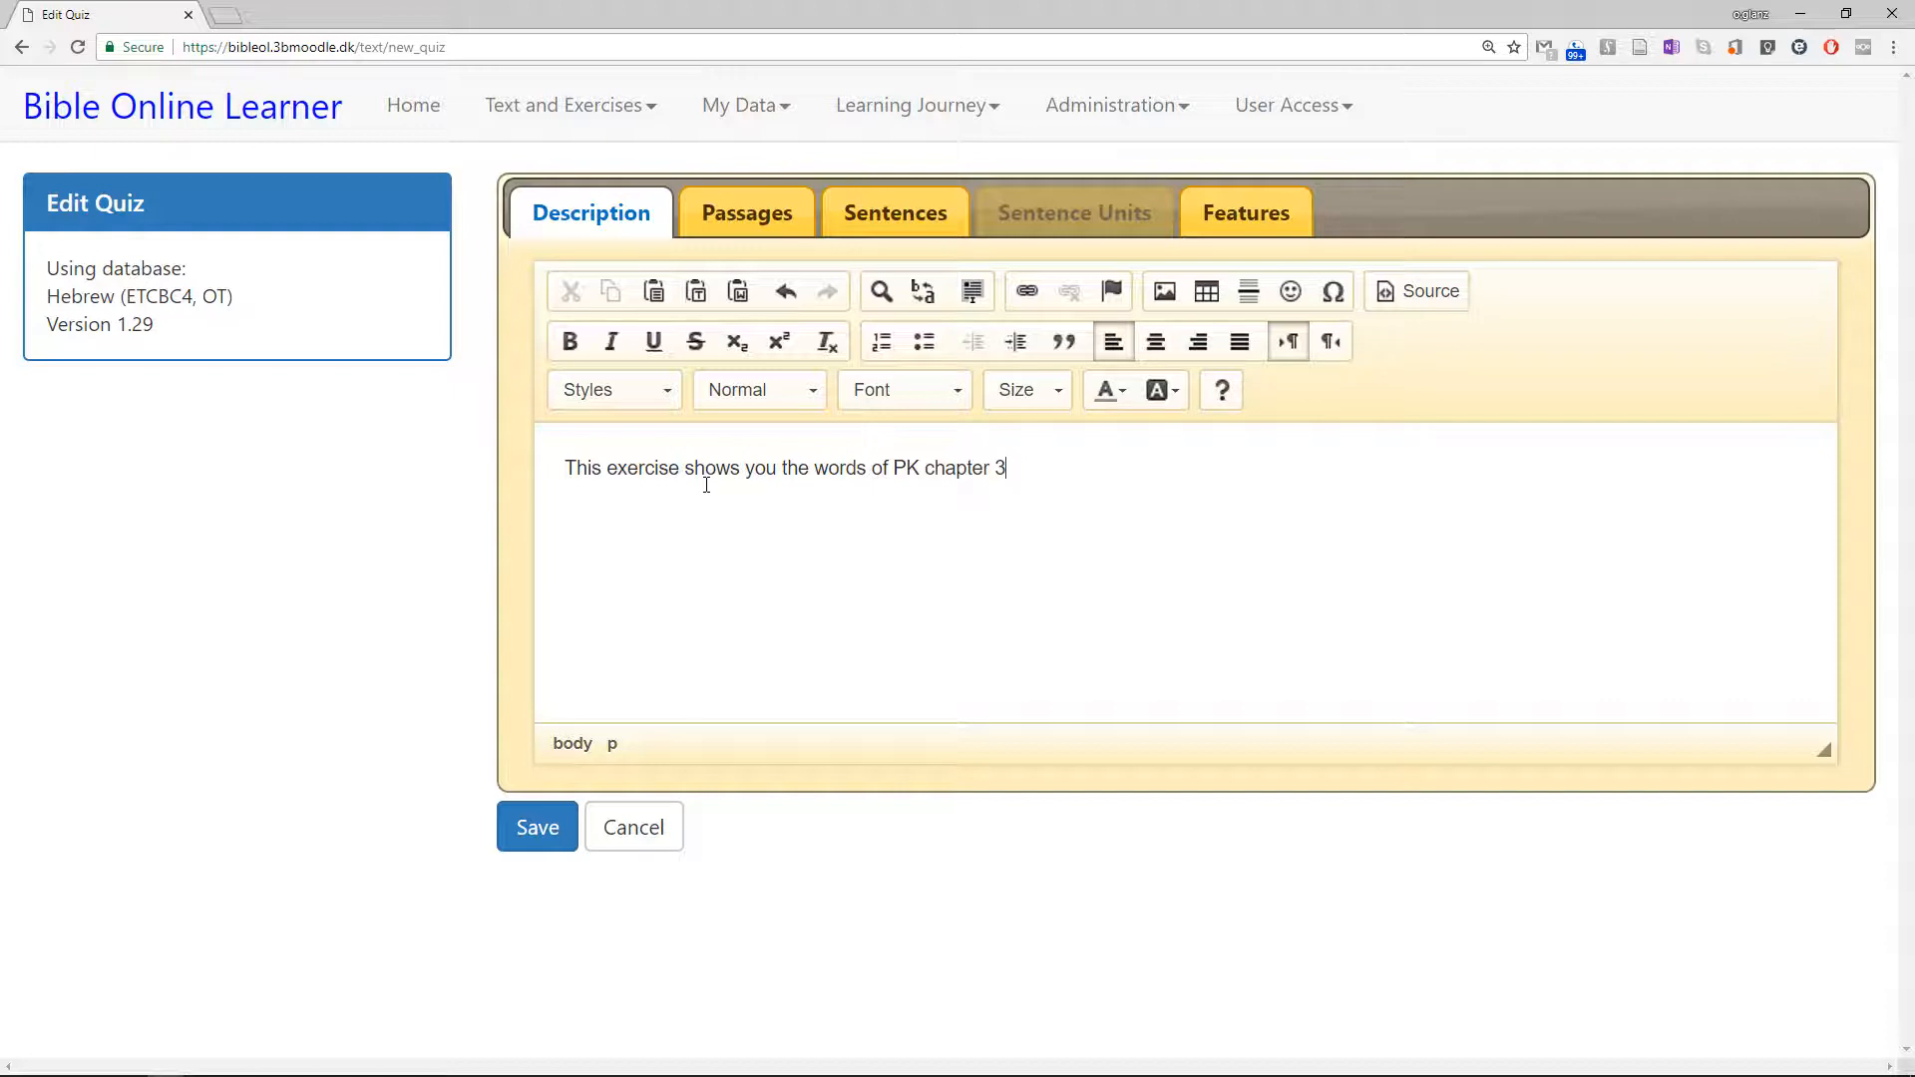
pyautogui.write('. Please type in the Spanish translation.')
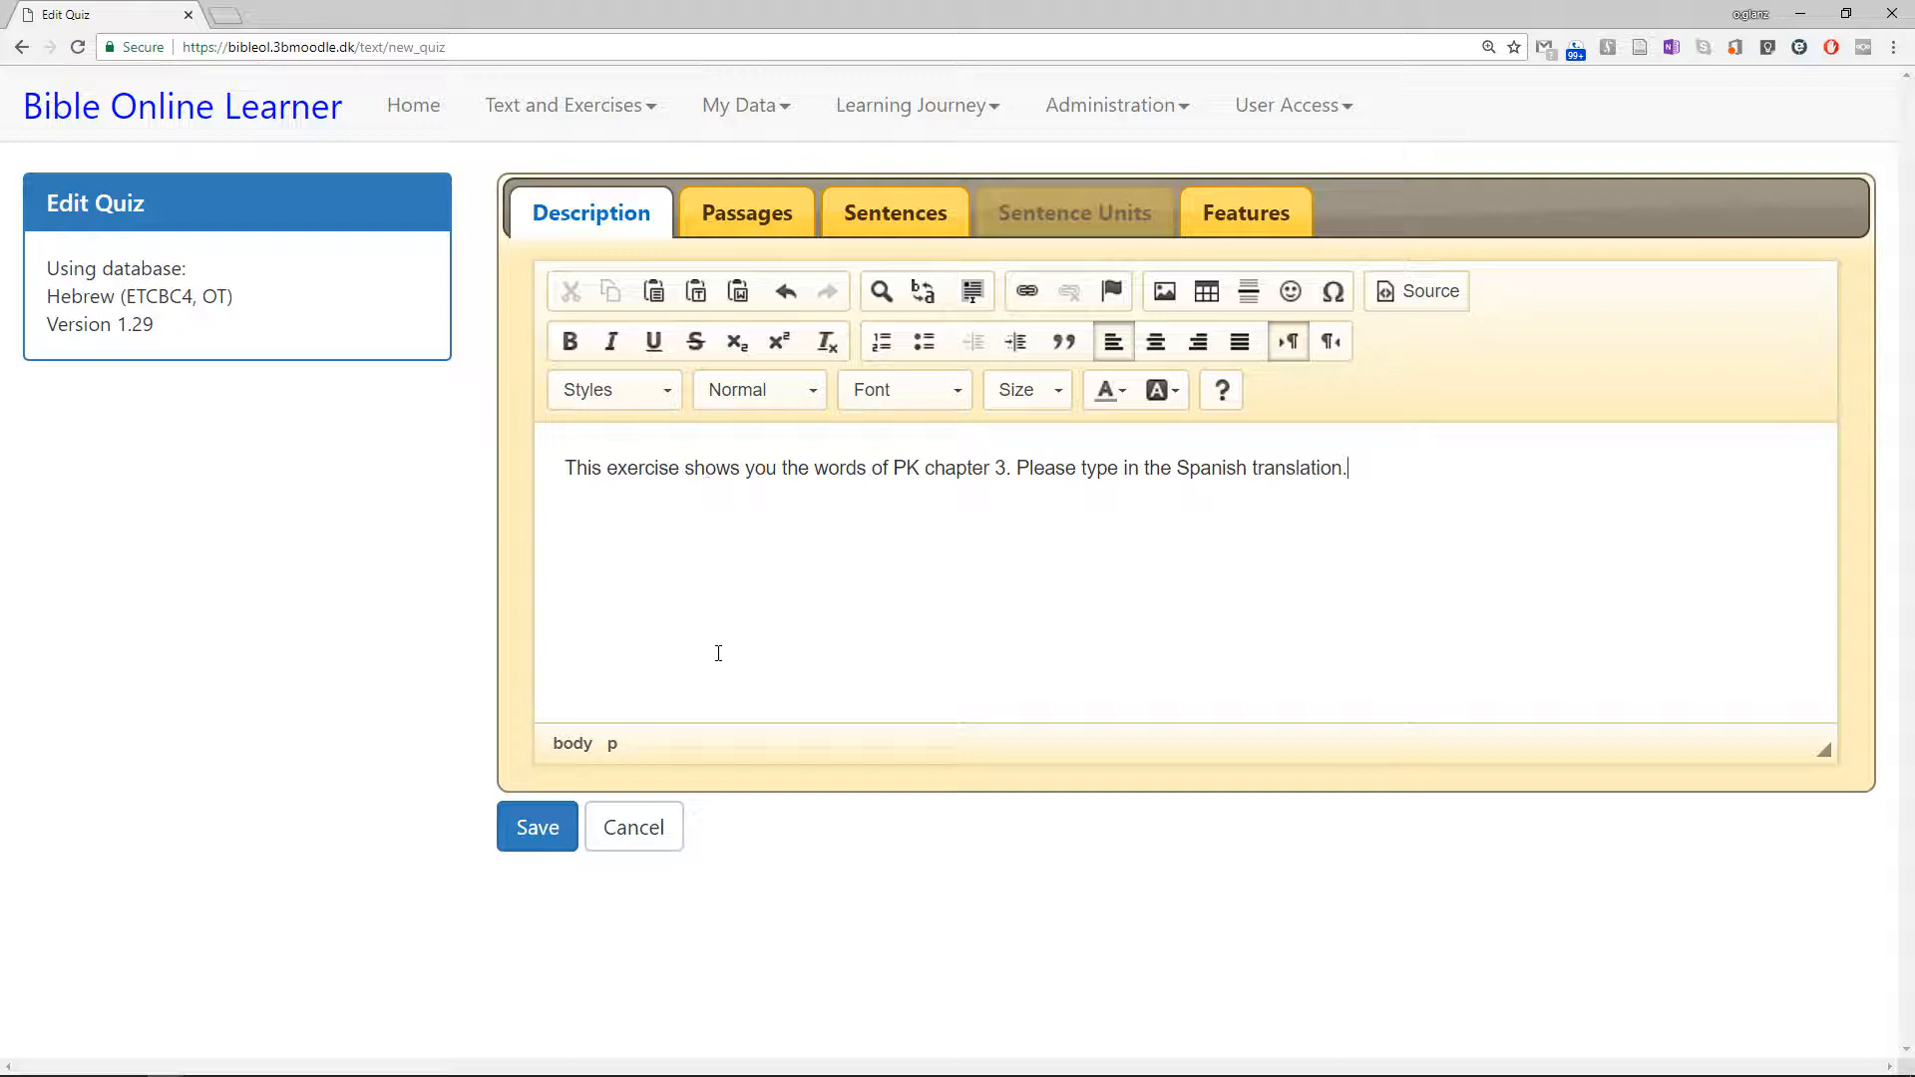
# Replace "type in" with "procide" in the exercise description
pyautogui.click(782, 206)
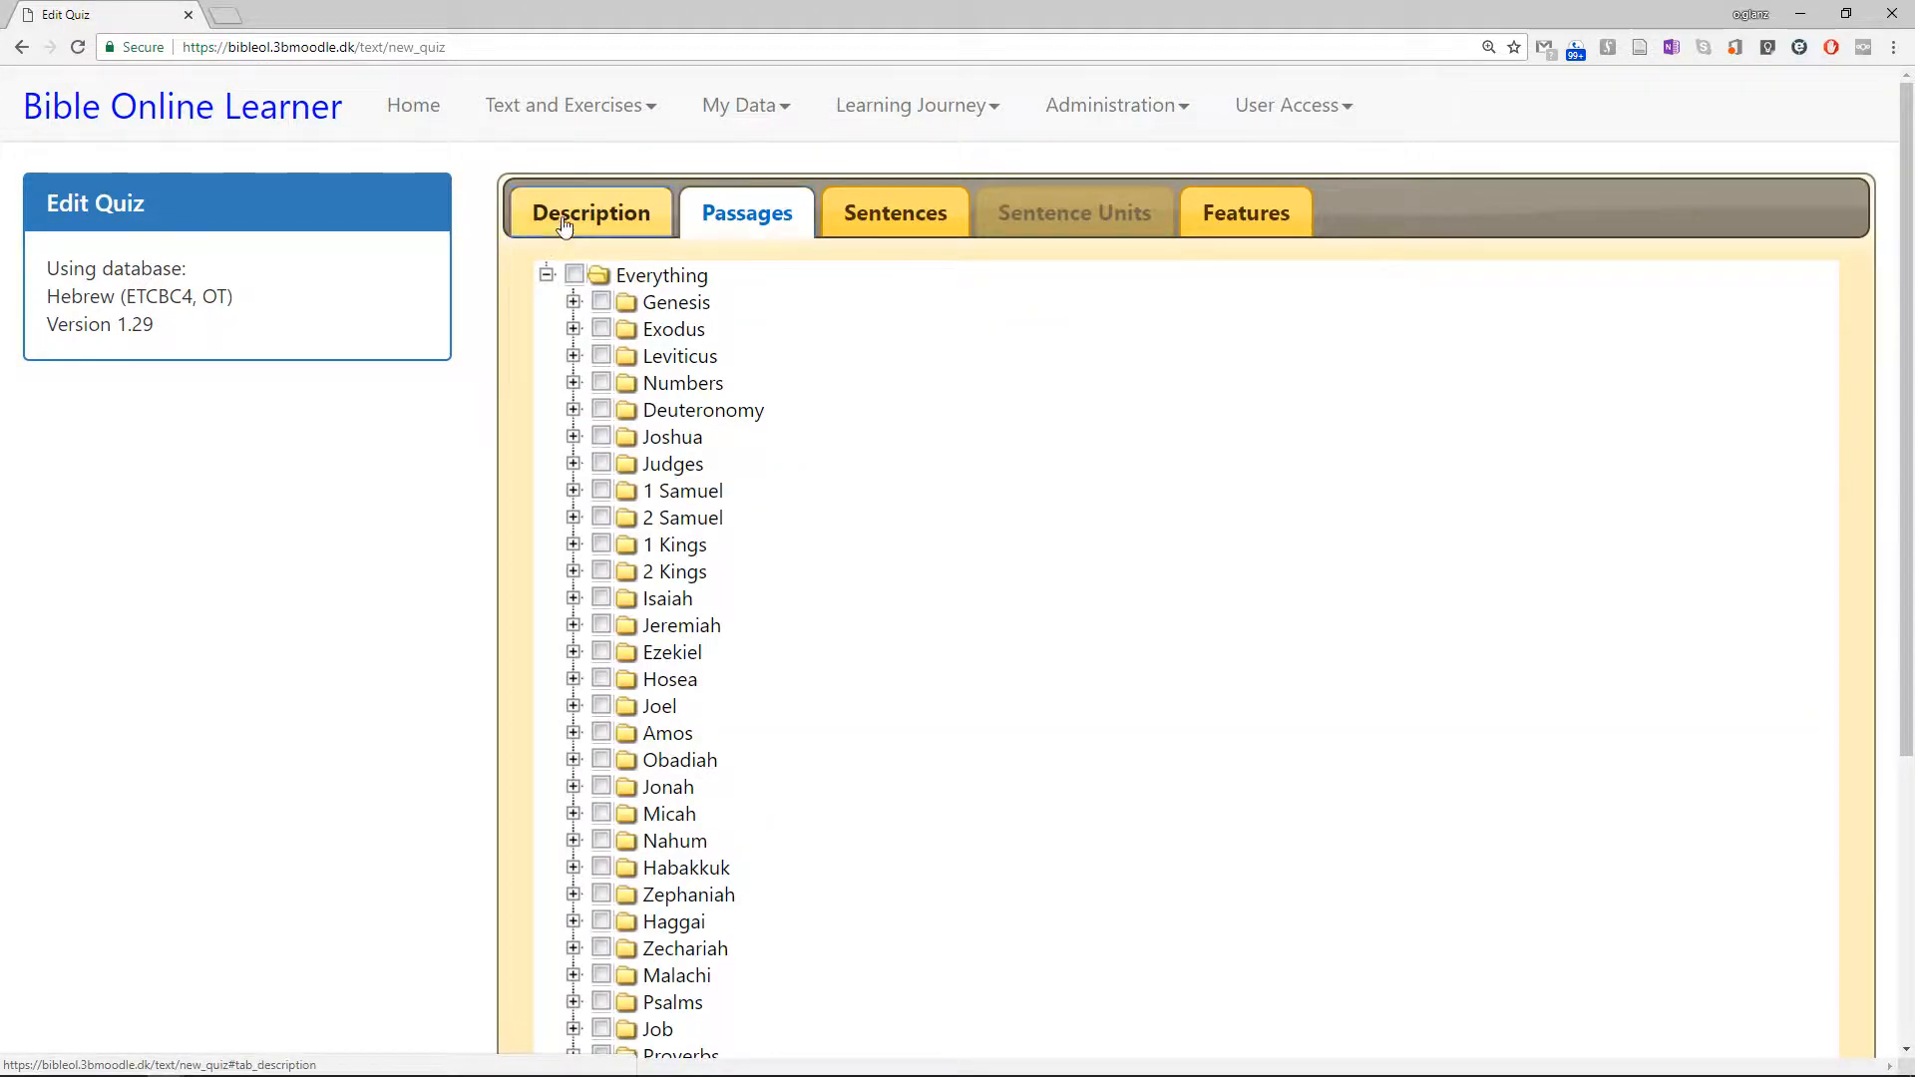
pyautogui.click(613, 229)
pyautogui.doubleClick(1094, 469)
pyautogui.write('procide')
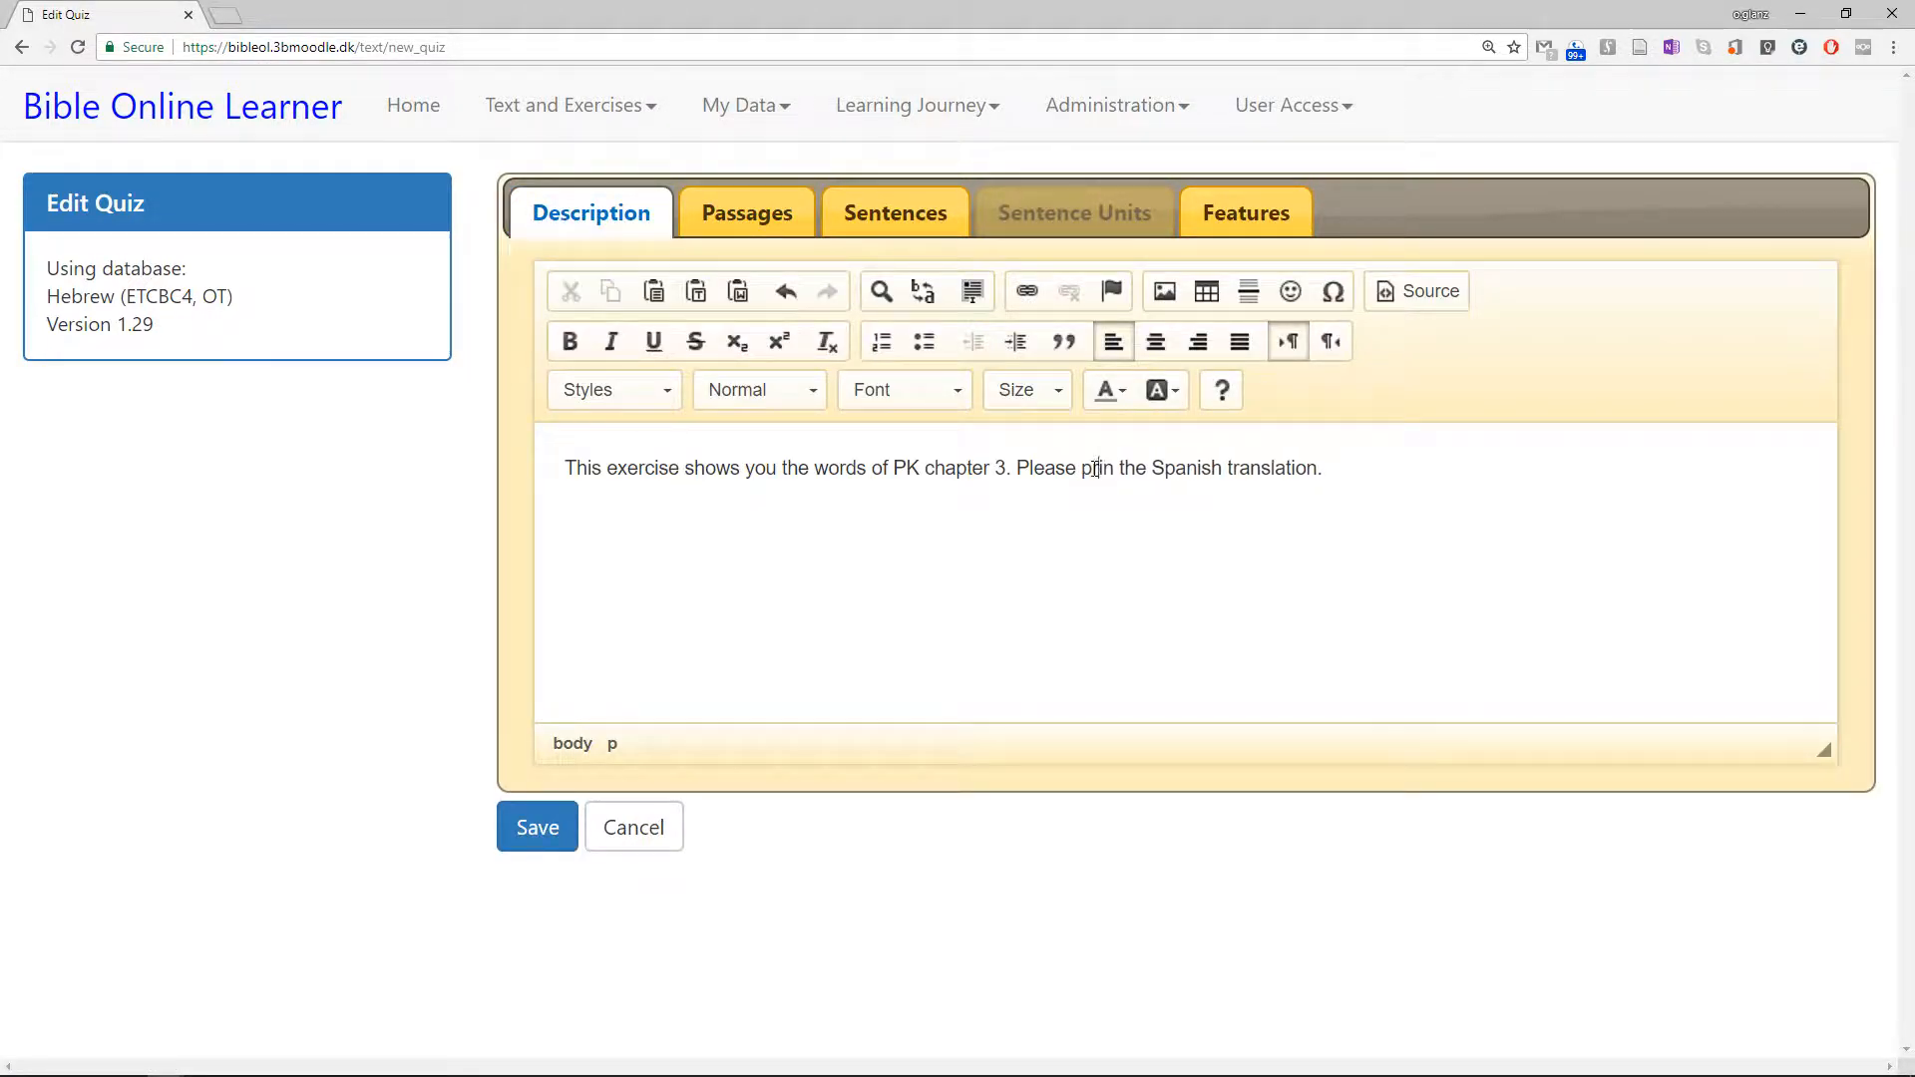
pyautogui.press('Delete')
pyautogui.press('Delete')
pyautogui.press('Delete')
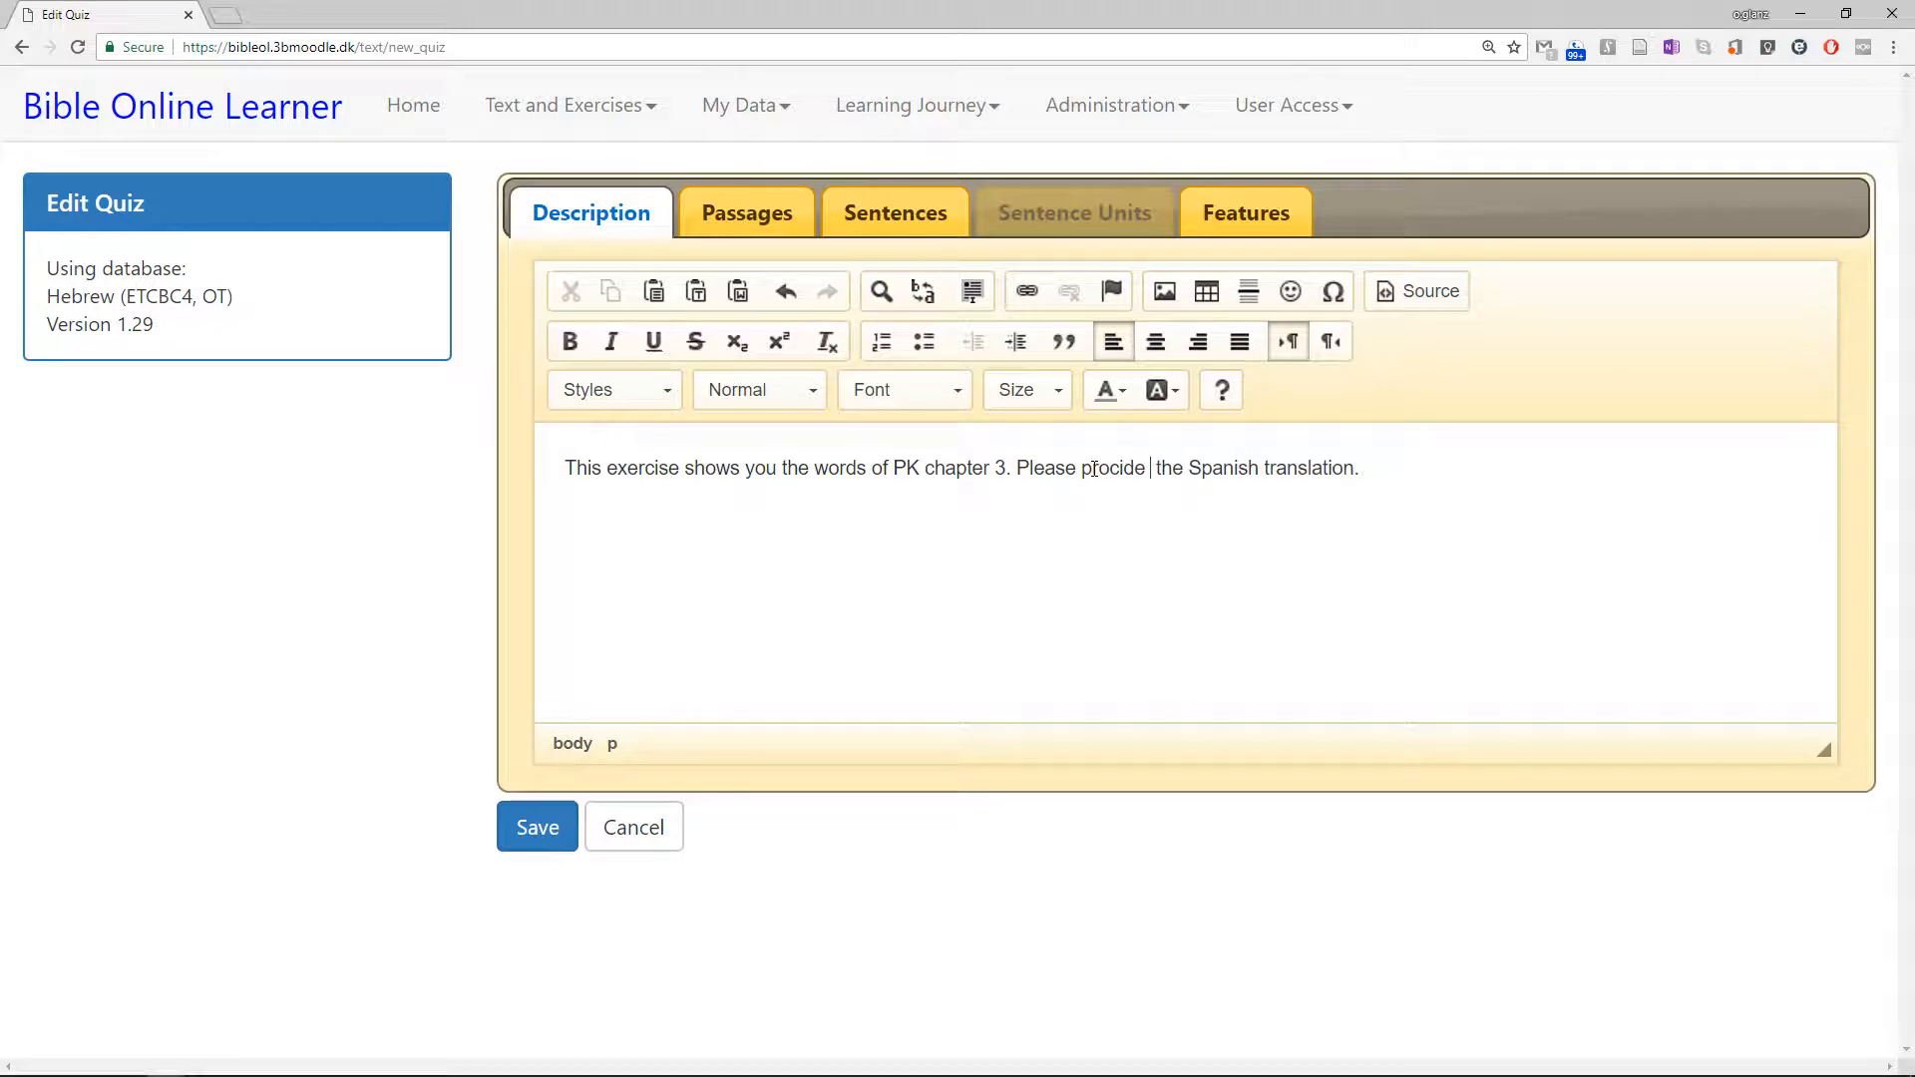
# Select Everything as the exercise's passages and briefly check the vocabulary list in Excel
pyautogui.click(777, 220)
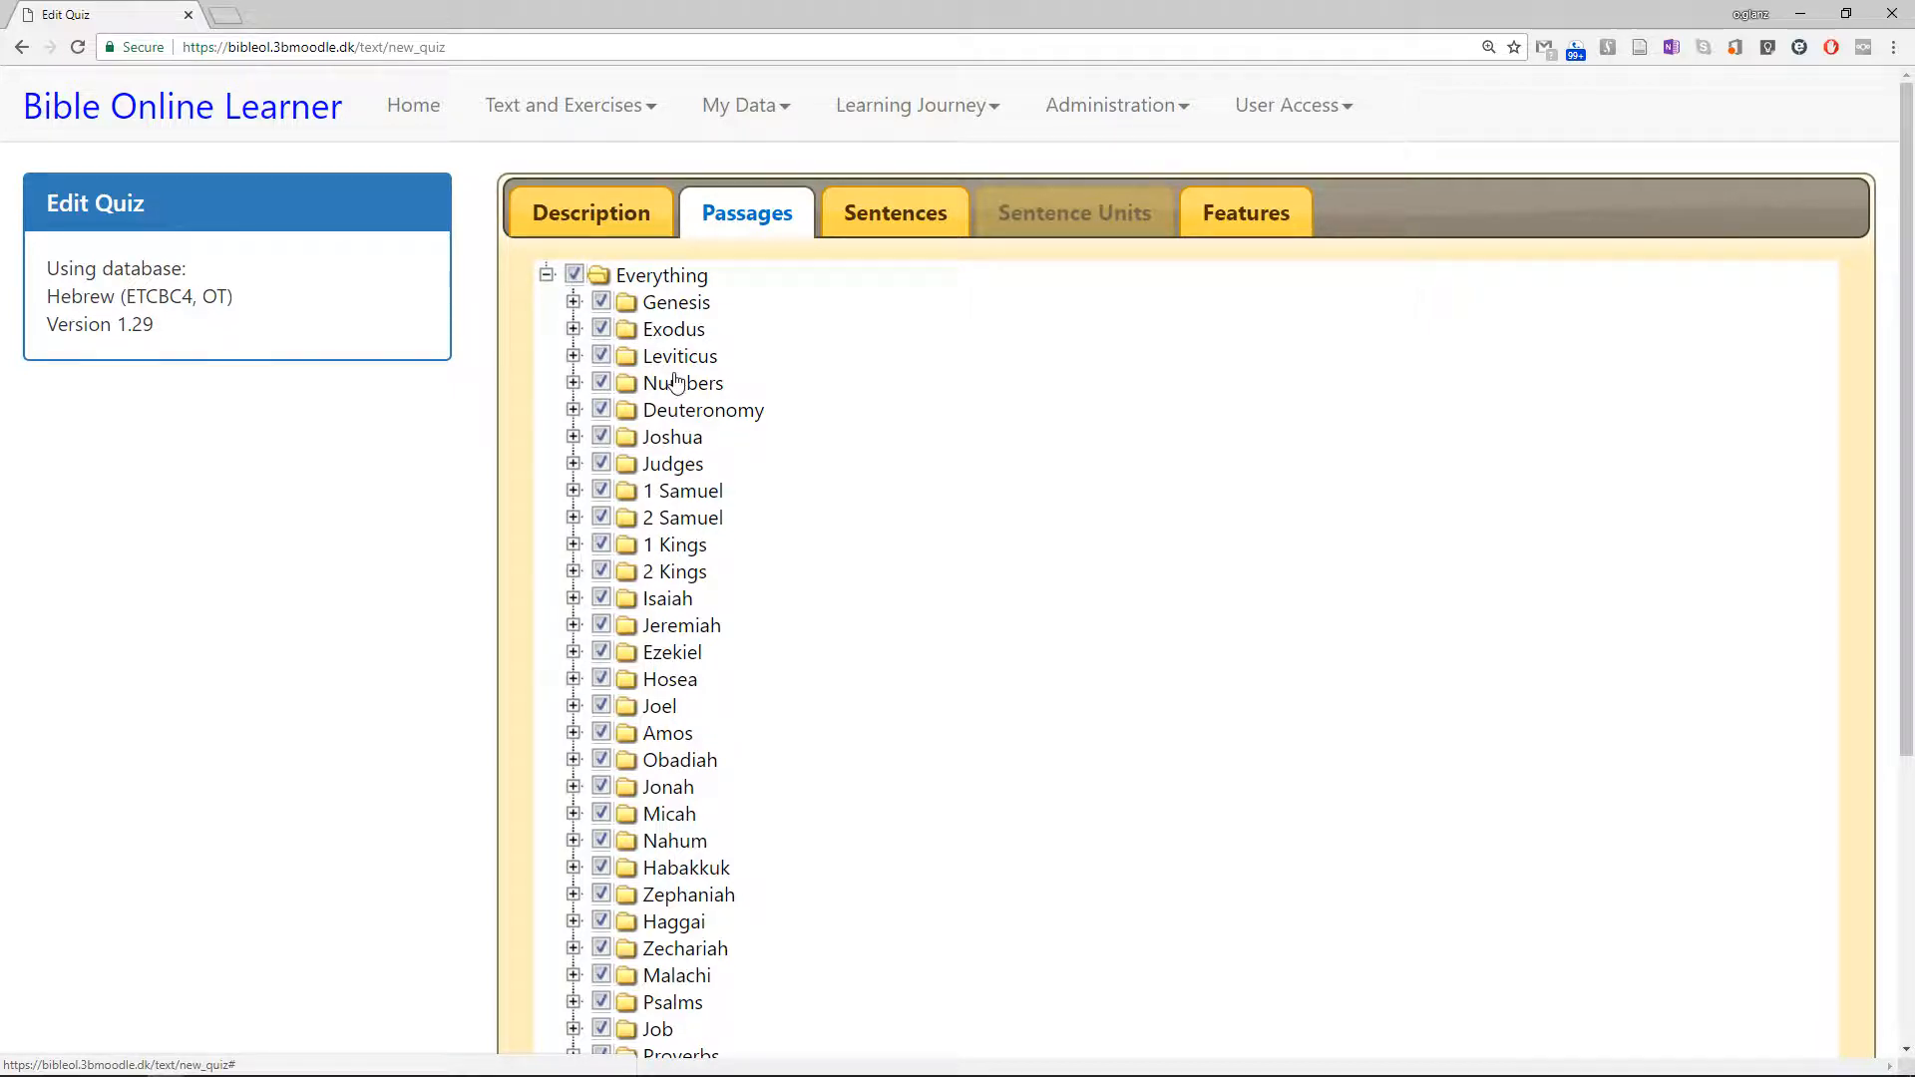
pyautogui.hotkey('alt', 'Tab')
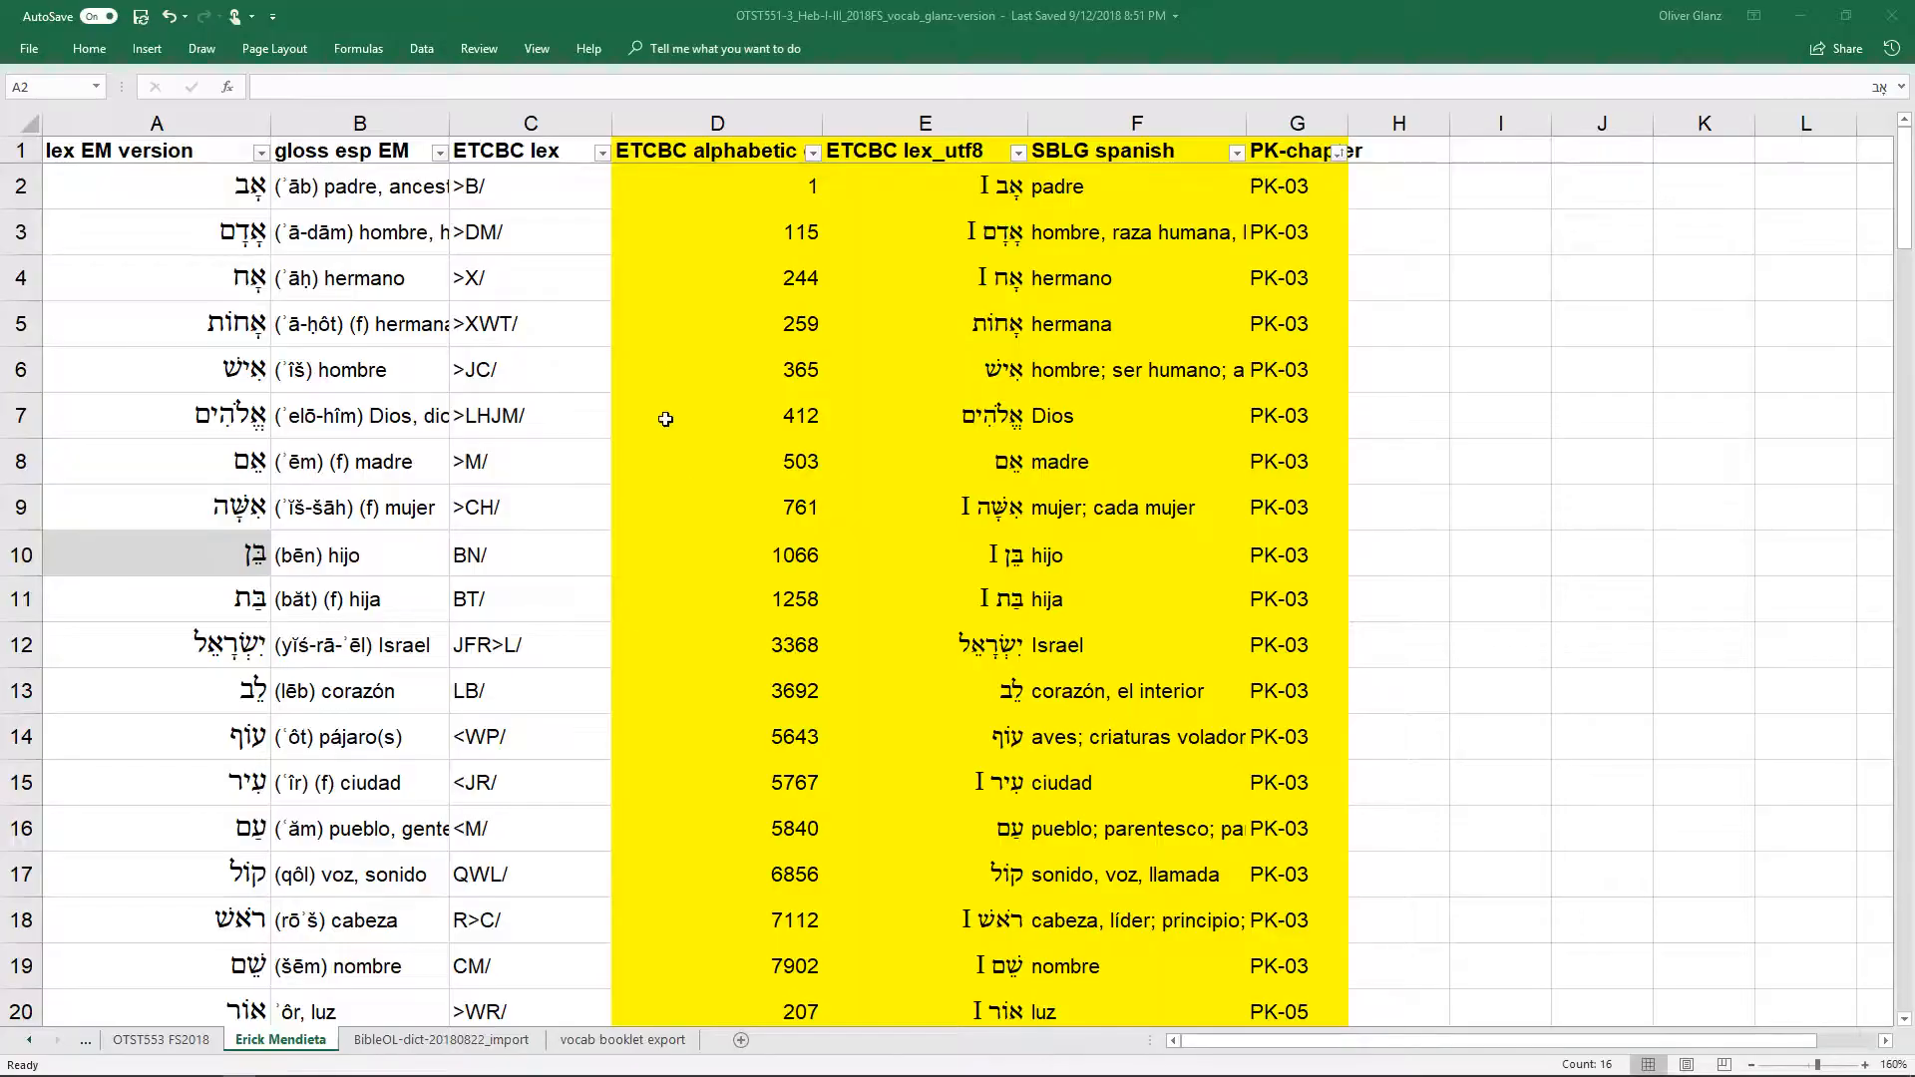
pyautogui.hotkey('alt', 'Tab')
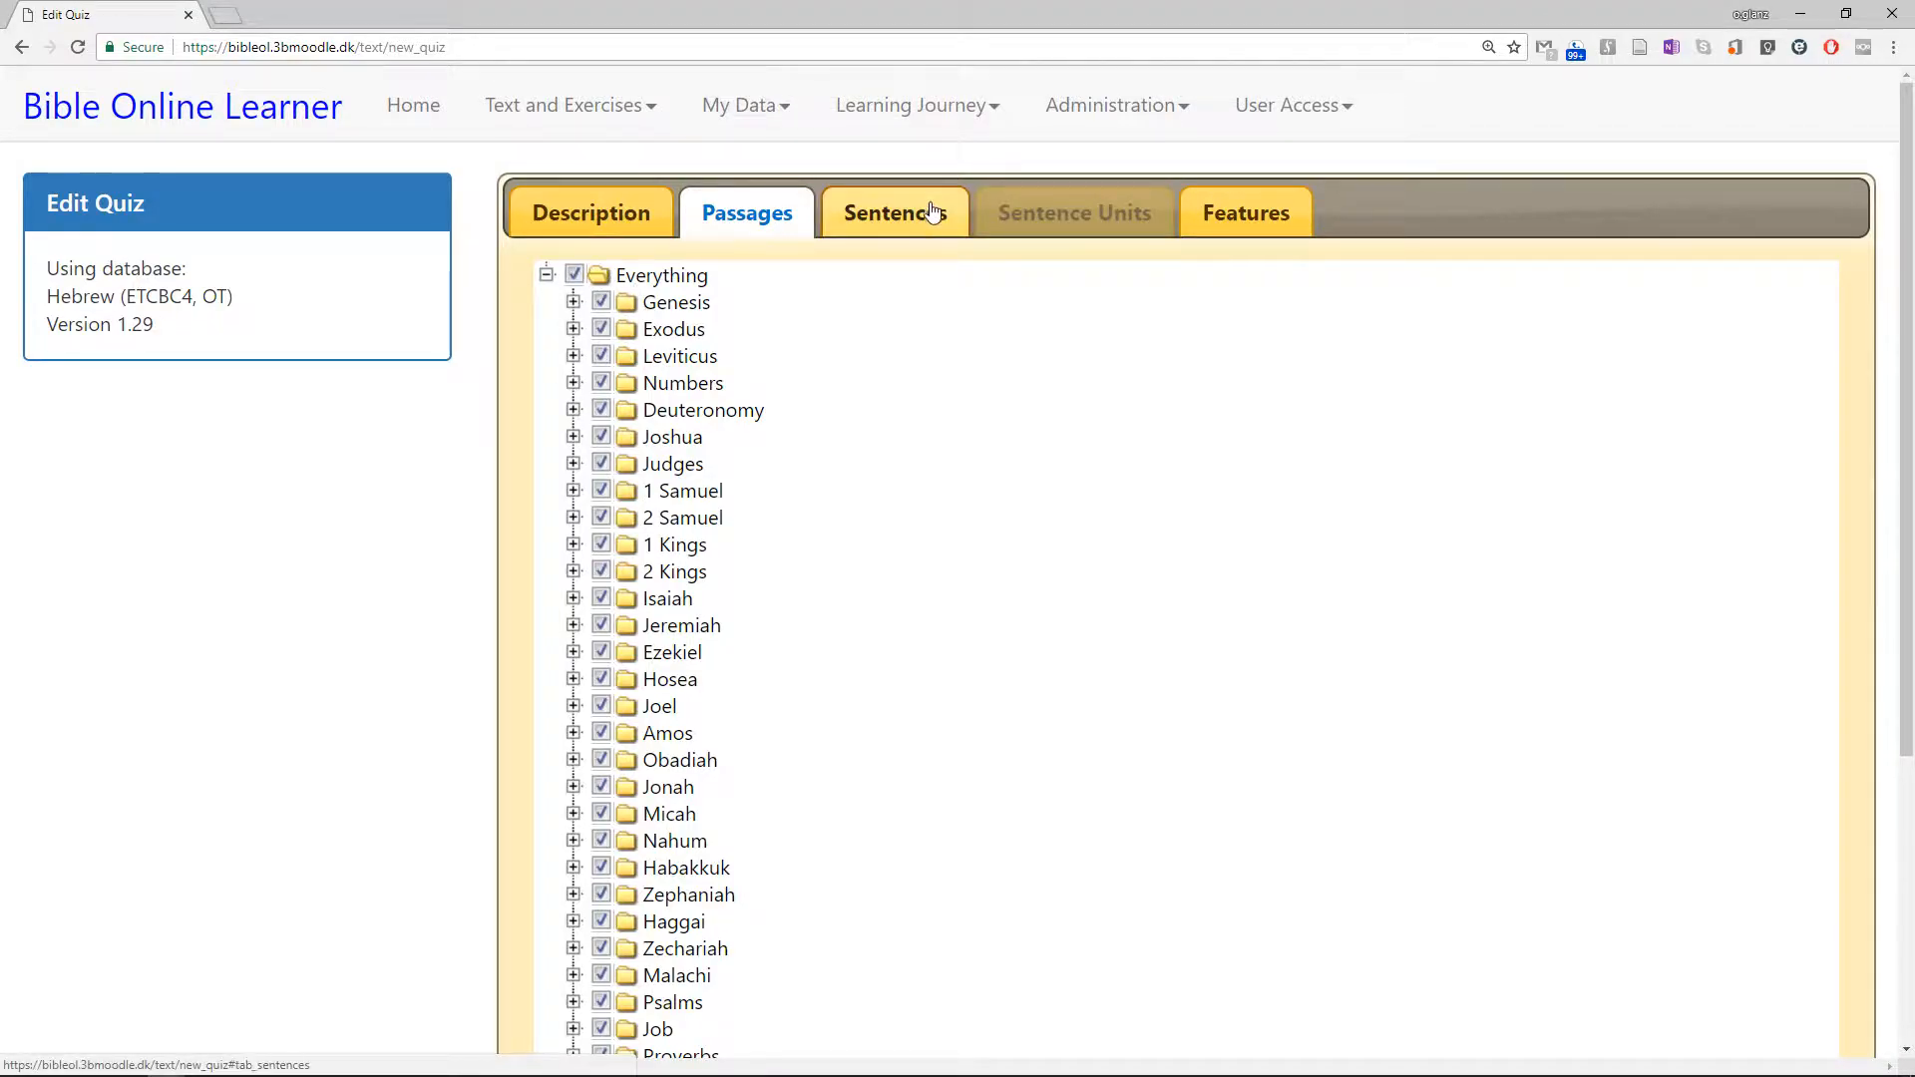
# Set the exercise's sentence selection to filter words by the Lexeme feature and start on the first lexeme value
pyautogui.click(903, 227)
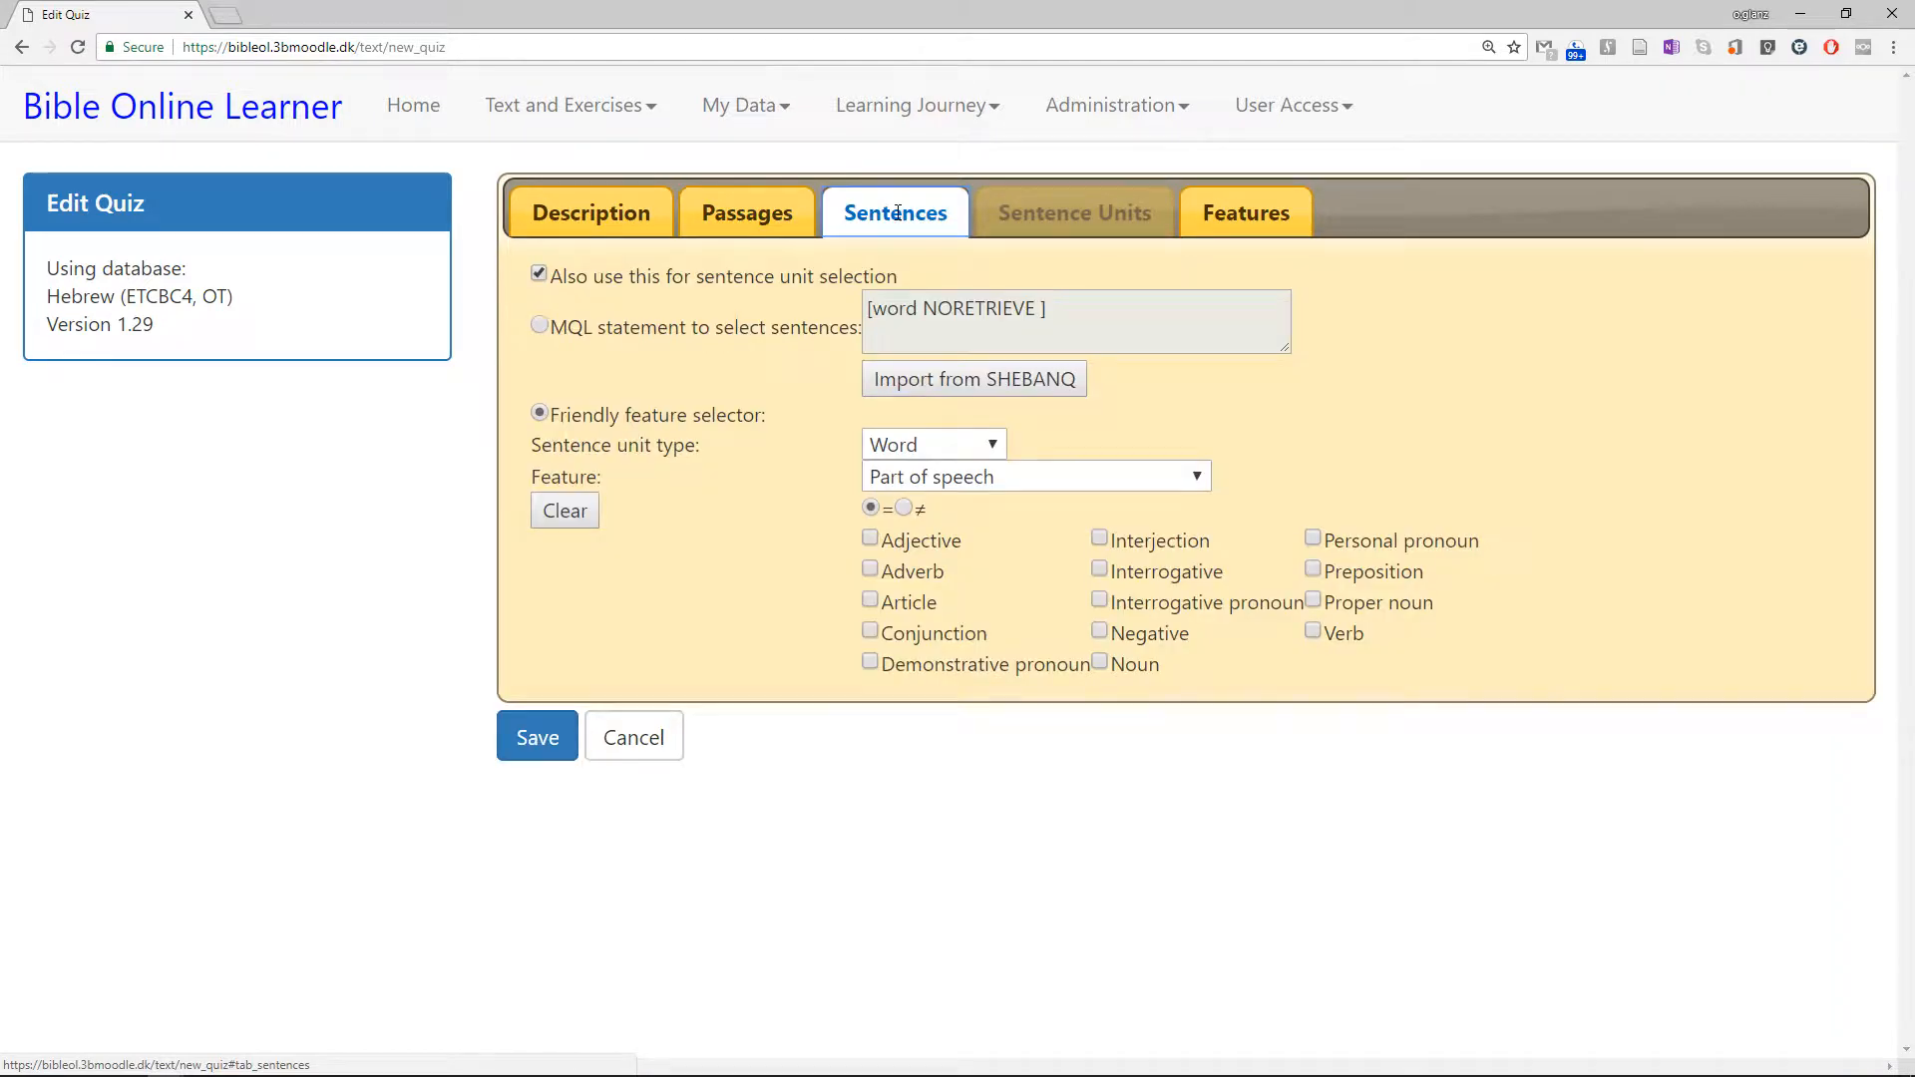
pyautogui.click(1055, 482)
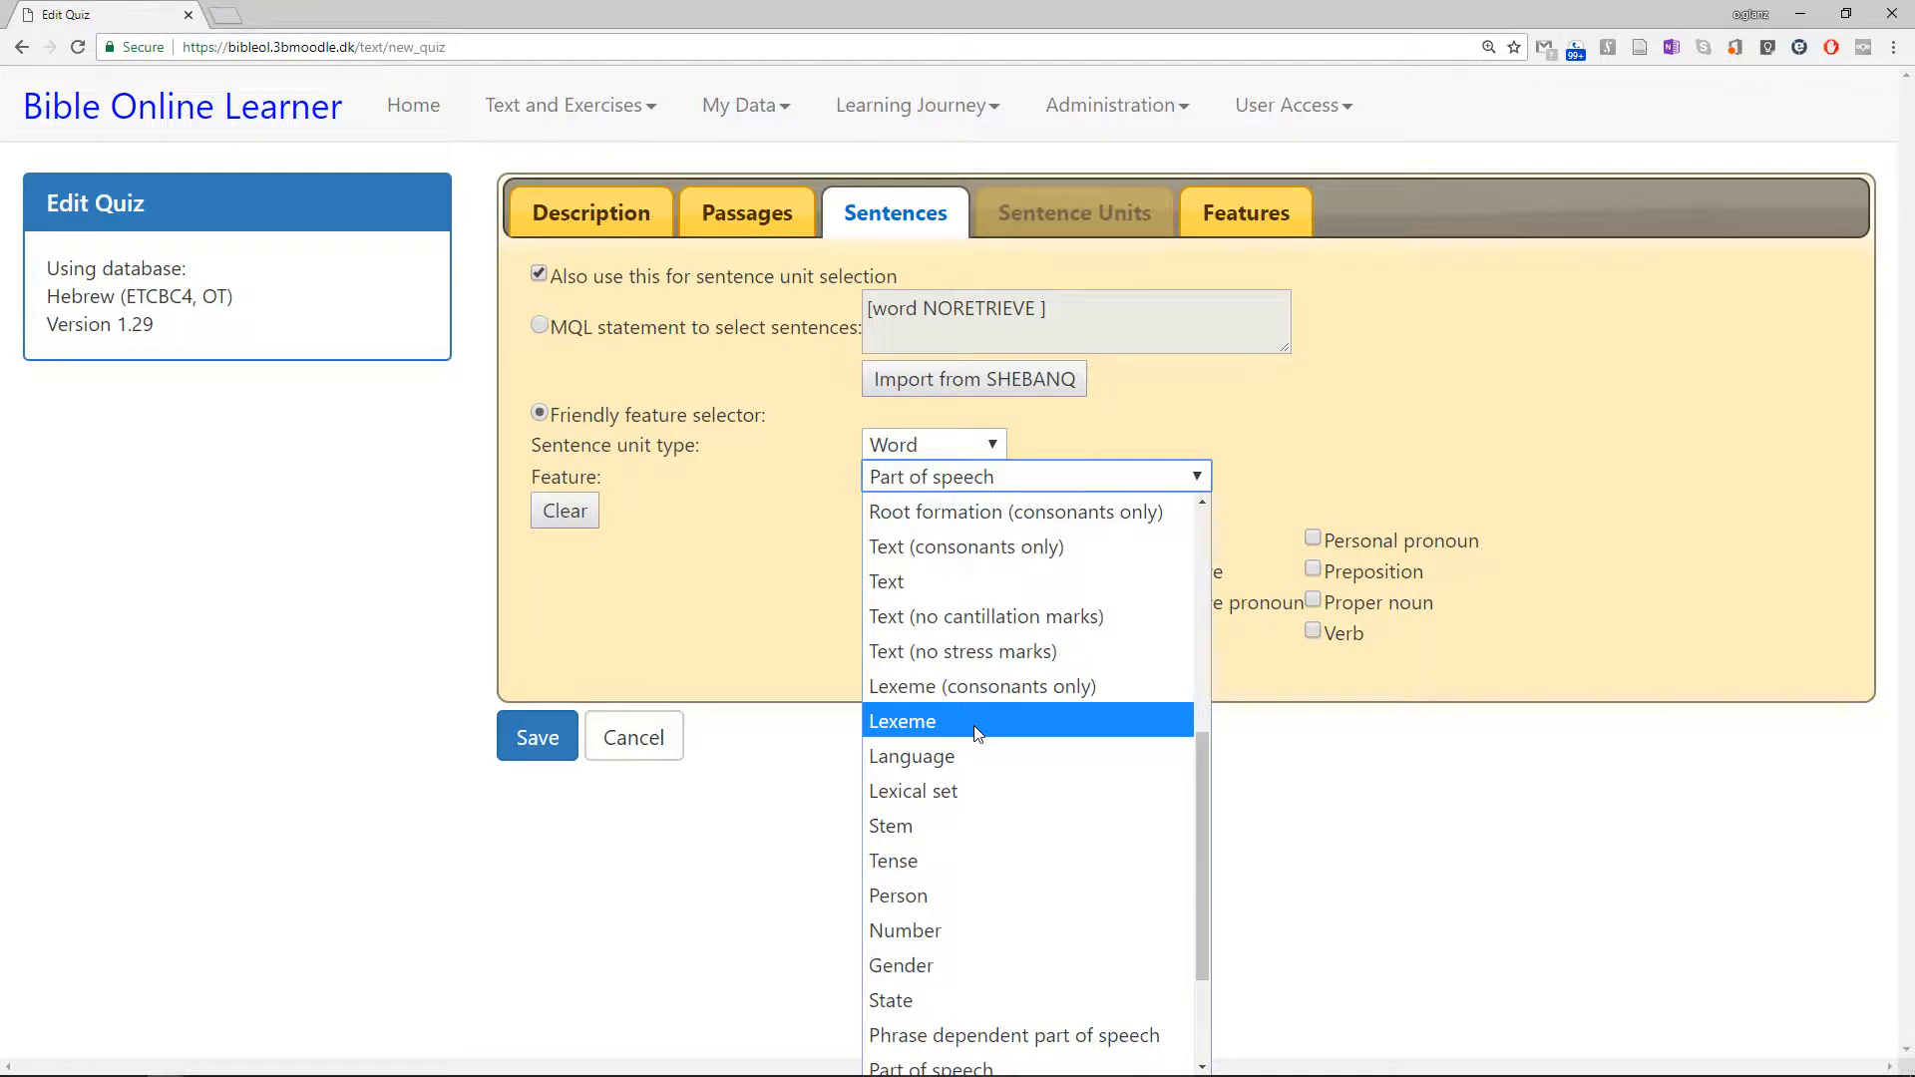
pyautogui.click(1014, 726)
pyautogui.click(1187, 550)
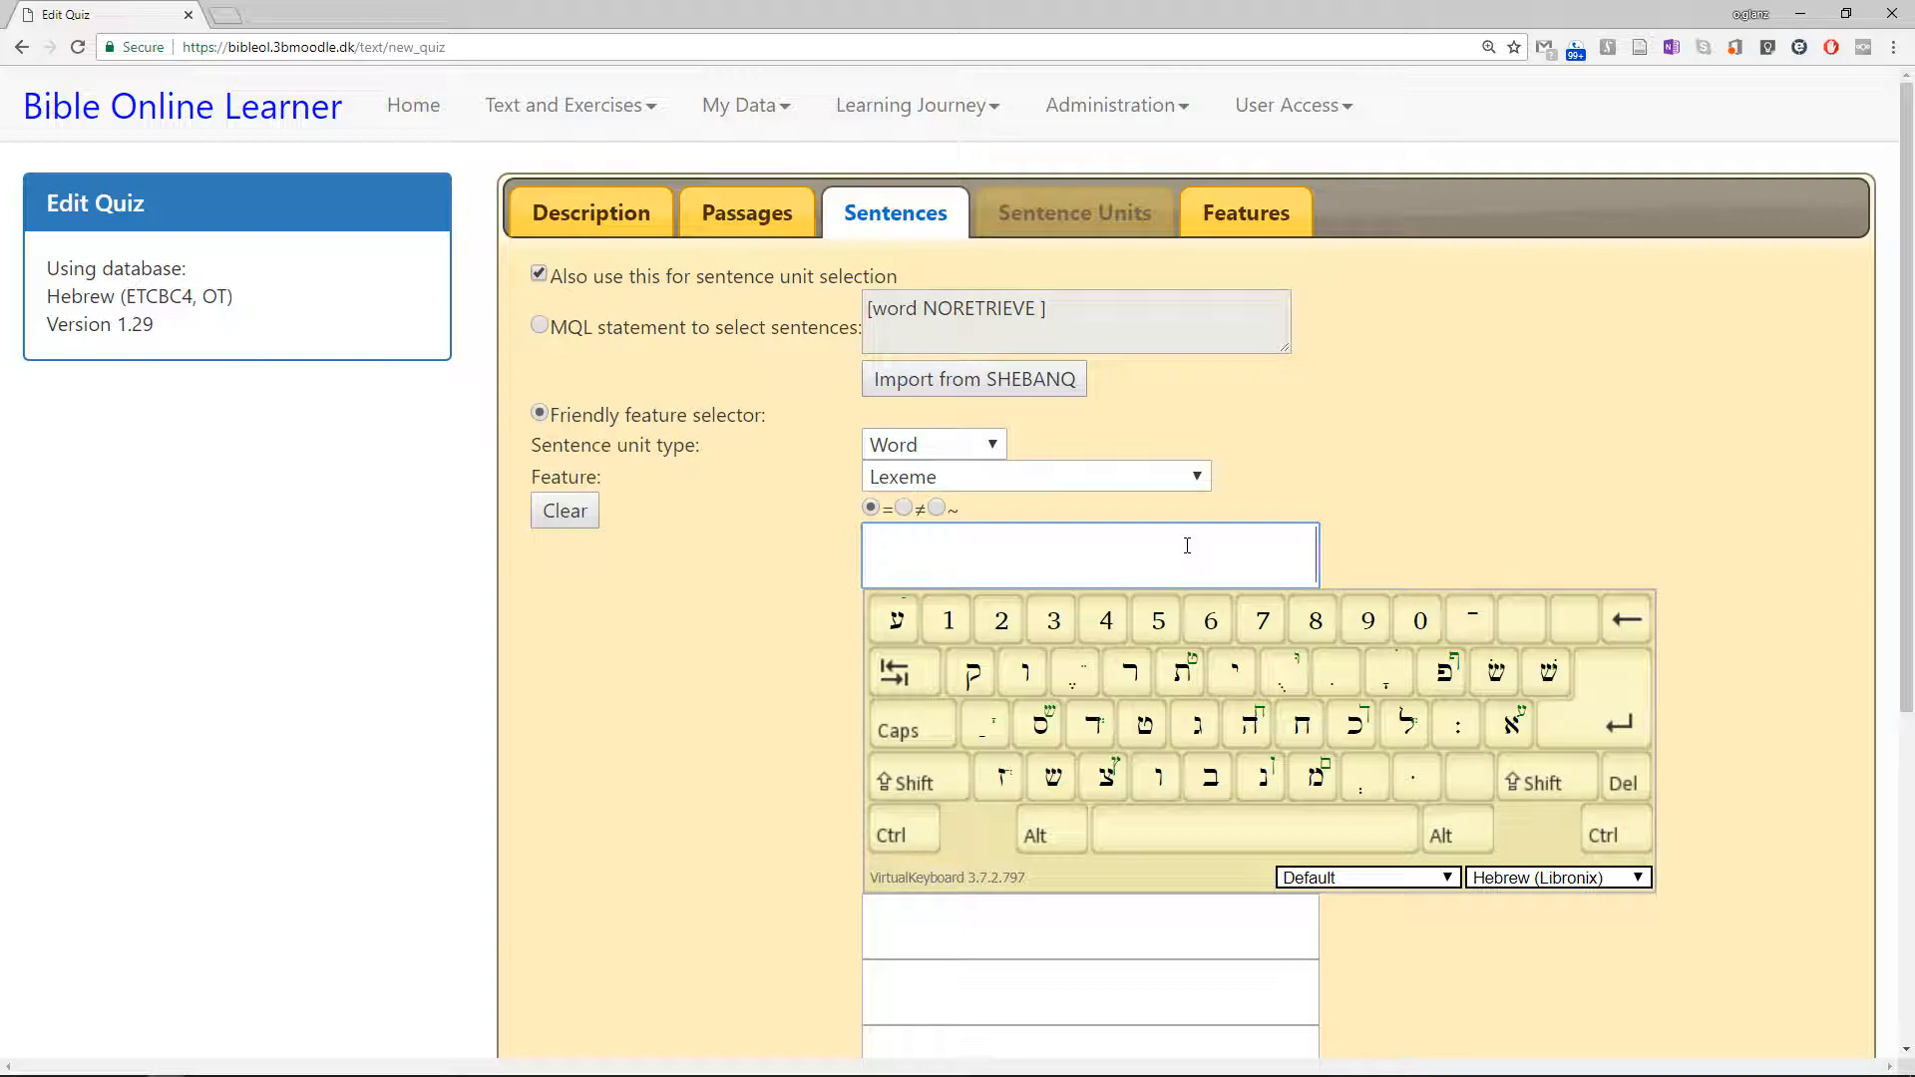
# Place the exercise editor and the Excel vocabulary list side by side, with the lexeme entry fields and first vocabulary rows in view
pyautogui.moveTo(1189, 11); pyautogui.dragTo(2, 192)
pyautogui.click(1108, 229)
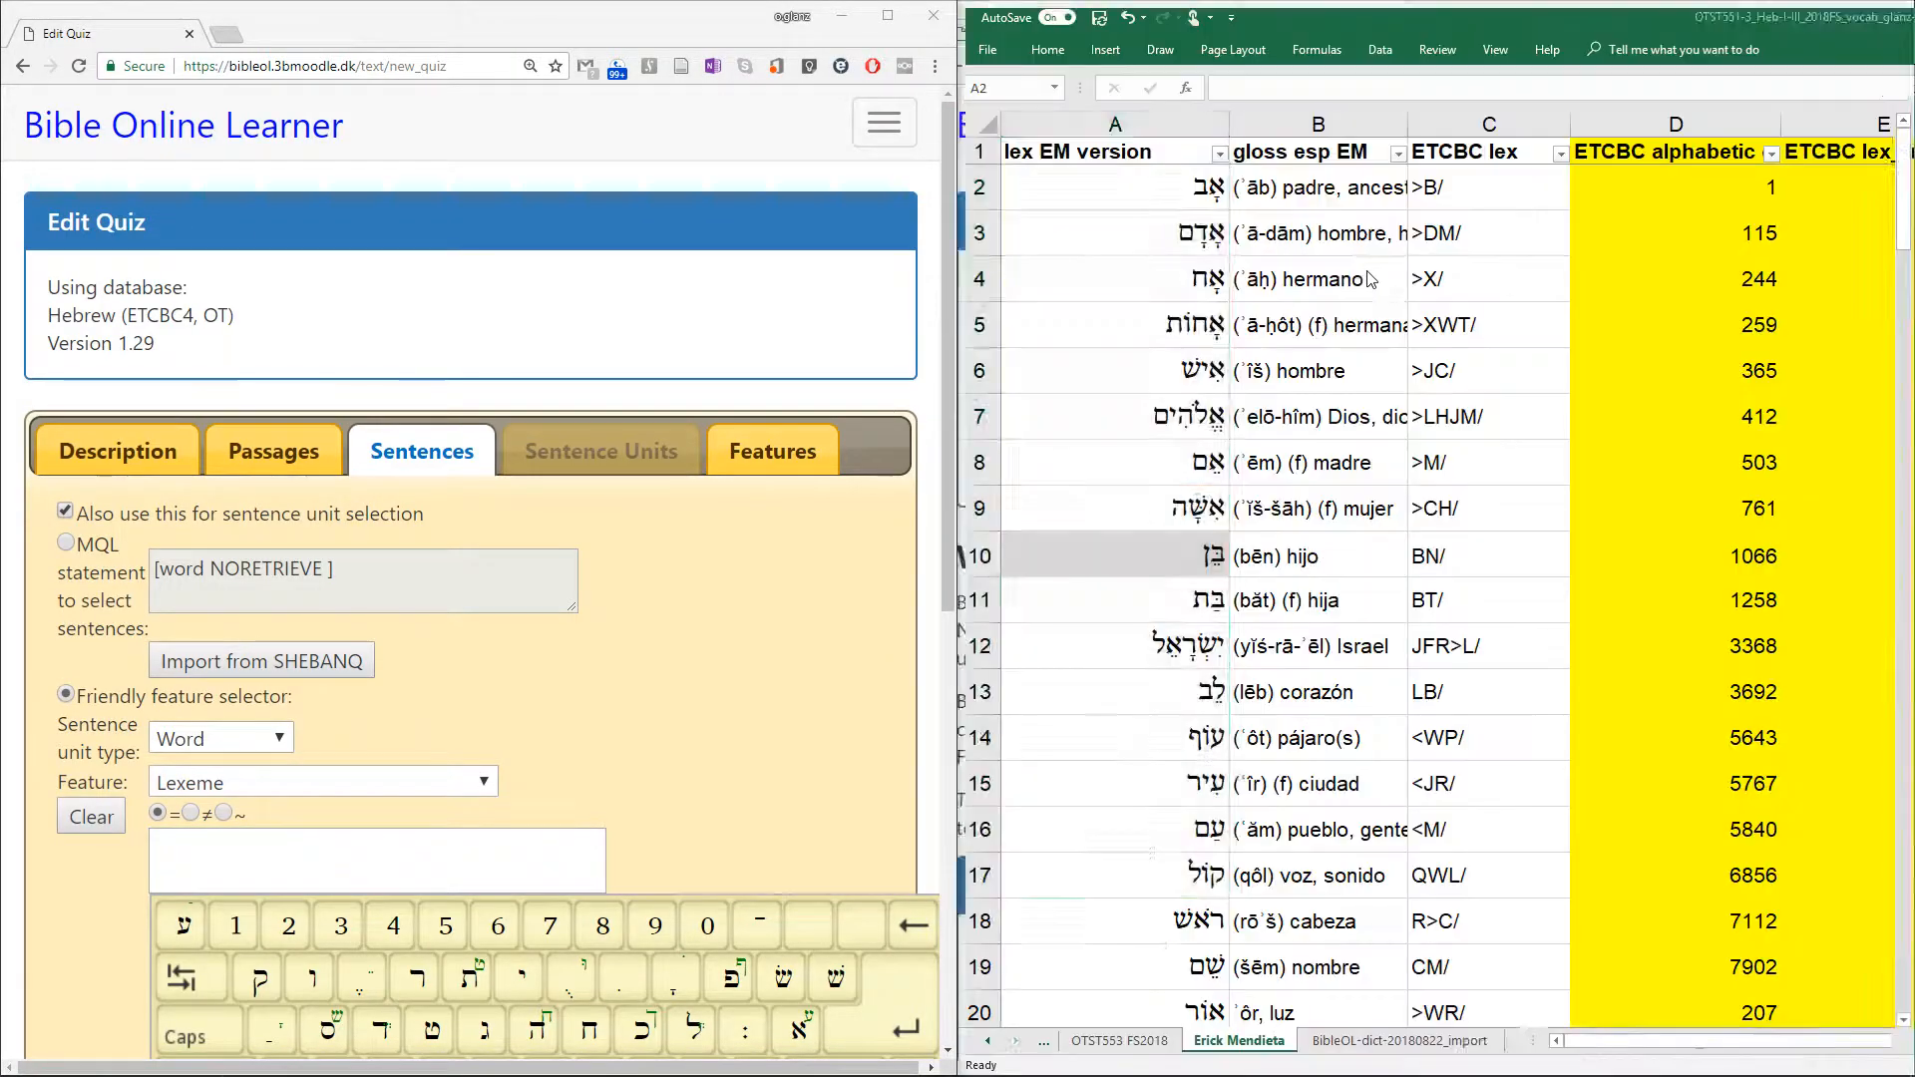
pyautogui.click(1058, 370)
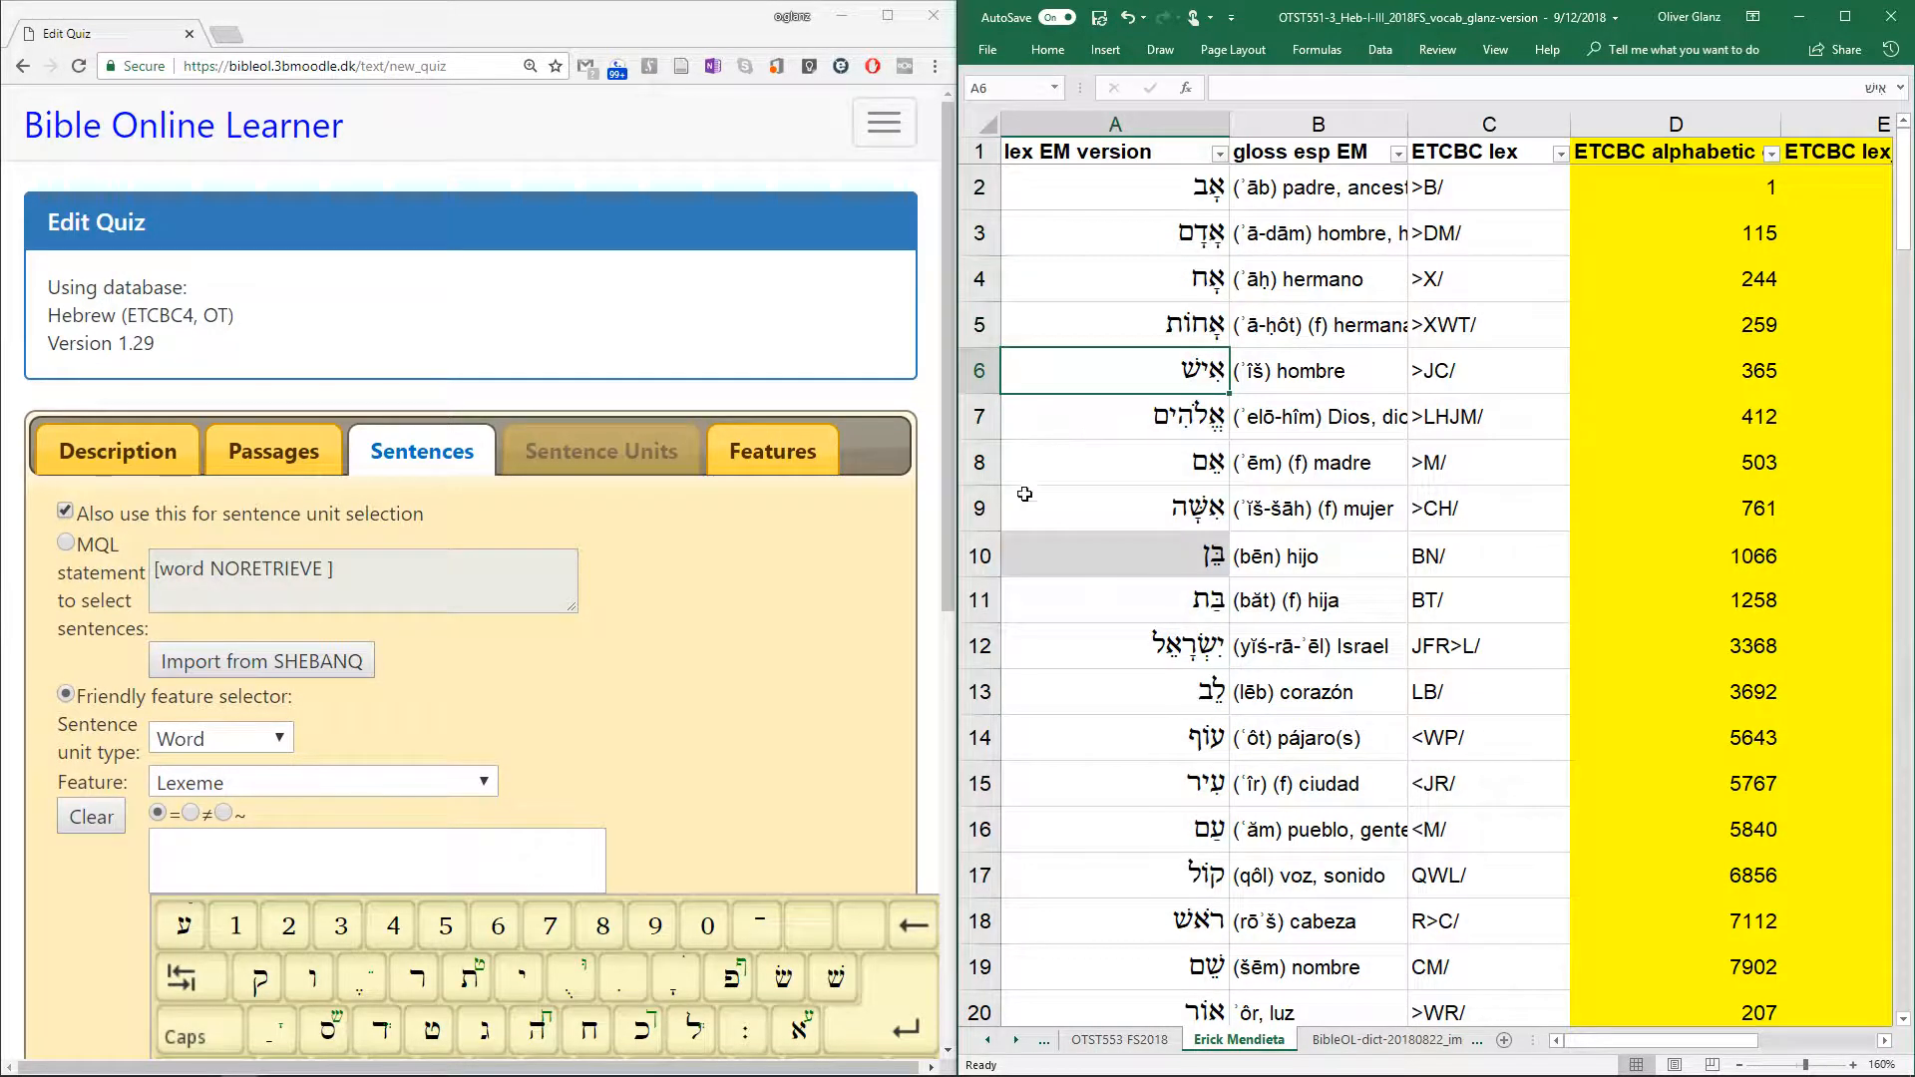
pyautogui.scroll(-1, 723, 681)
pyautogui.scroll(-3, 723, 680)
pyautogui.scroll(-1, 1092, 425)
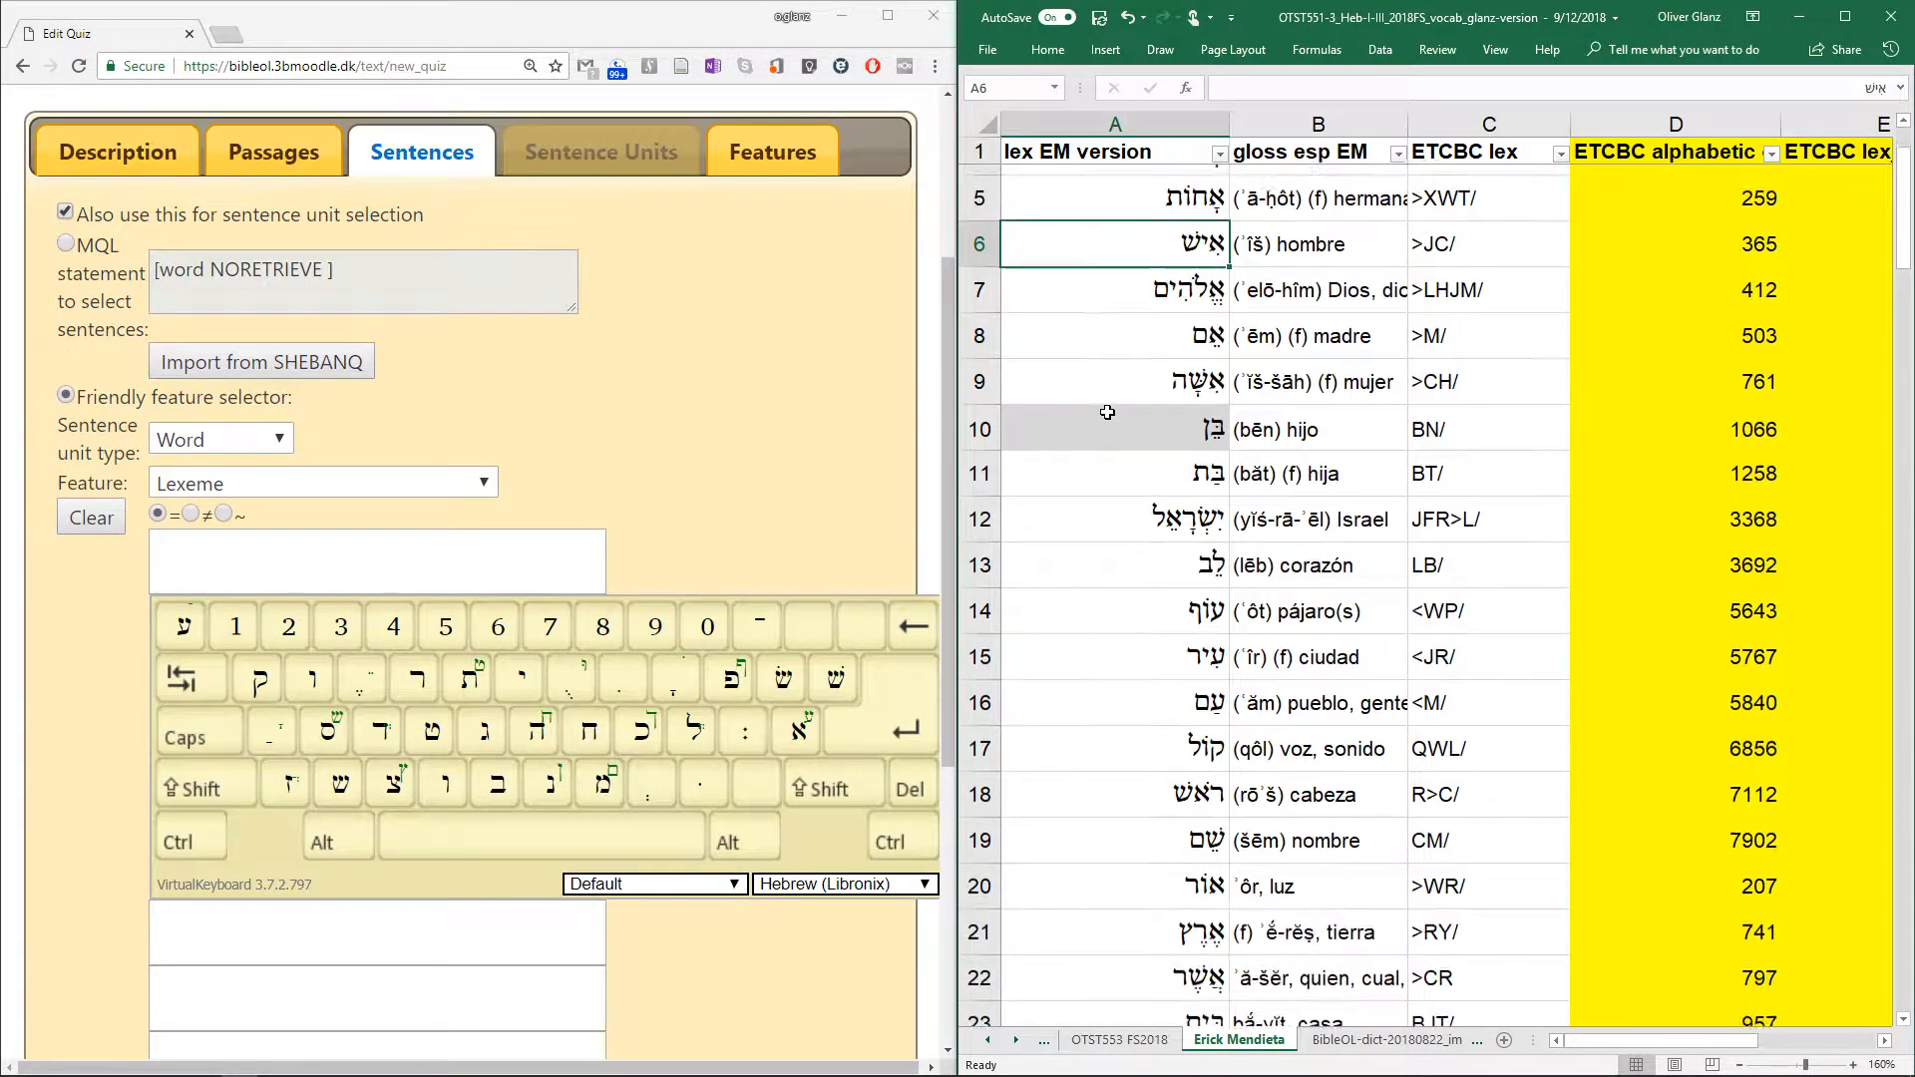
pyautogui.scroll(1, 1091, 425)
# Enter אָב from the vocabulary list as the first lexeme value
pyautogui.click(838, 715)
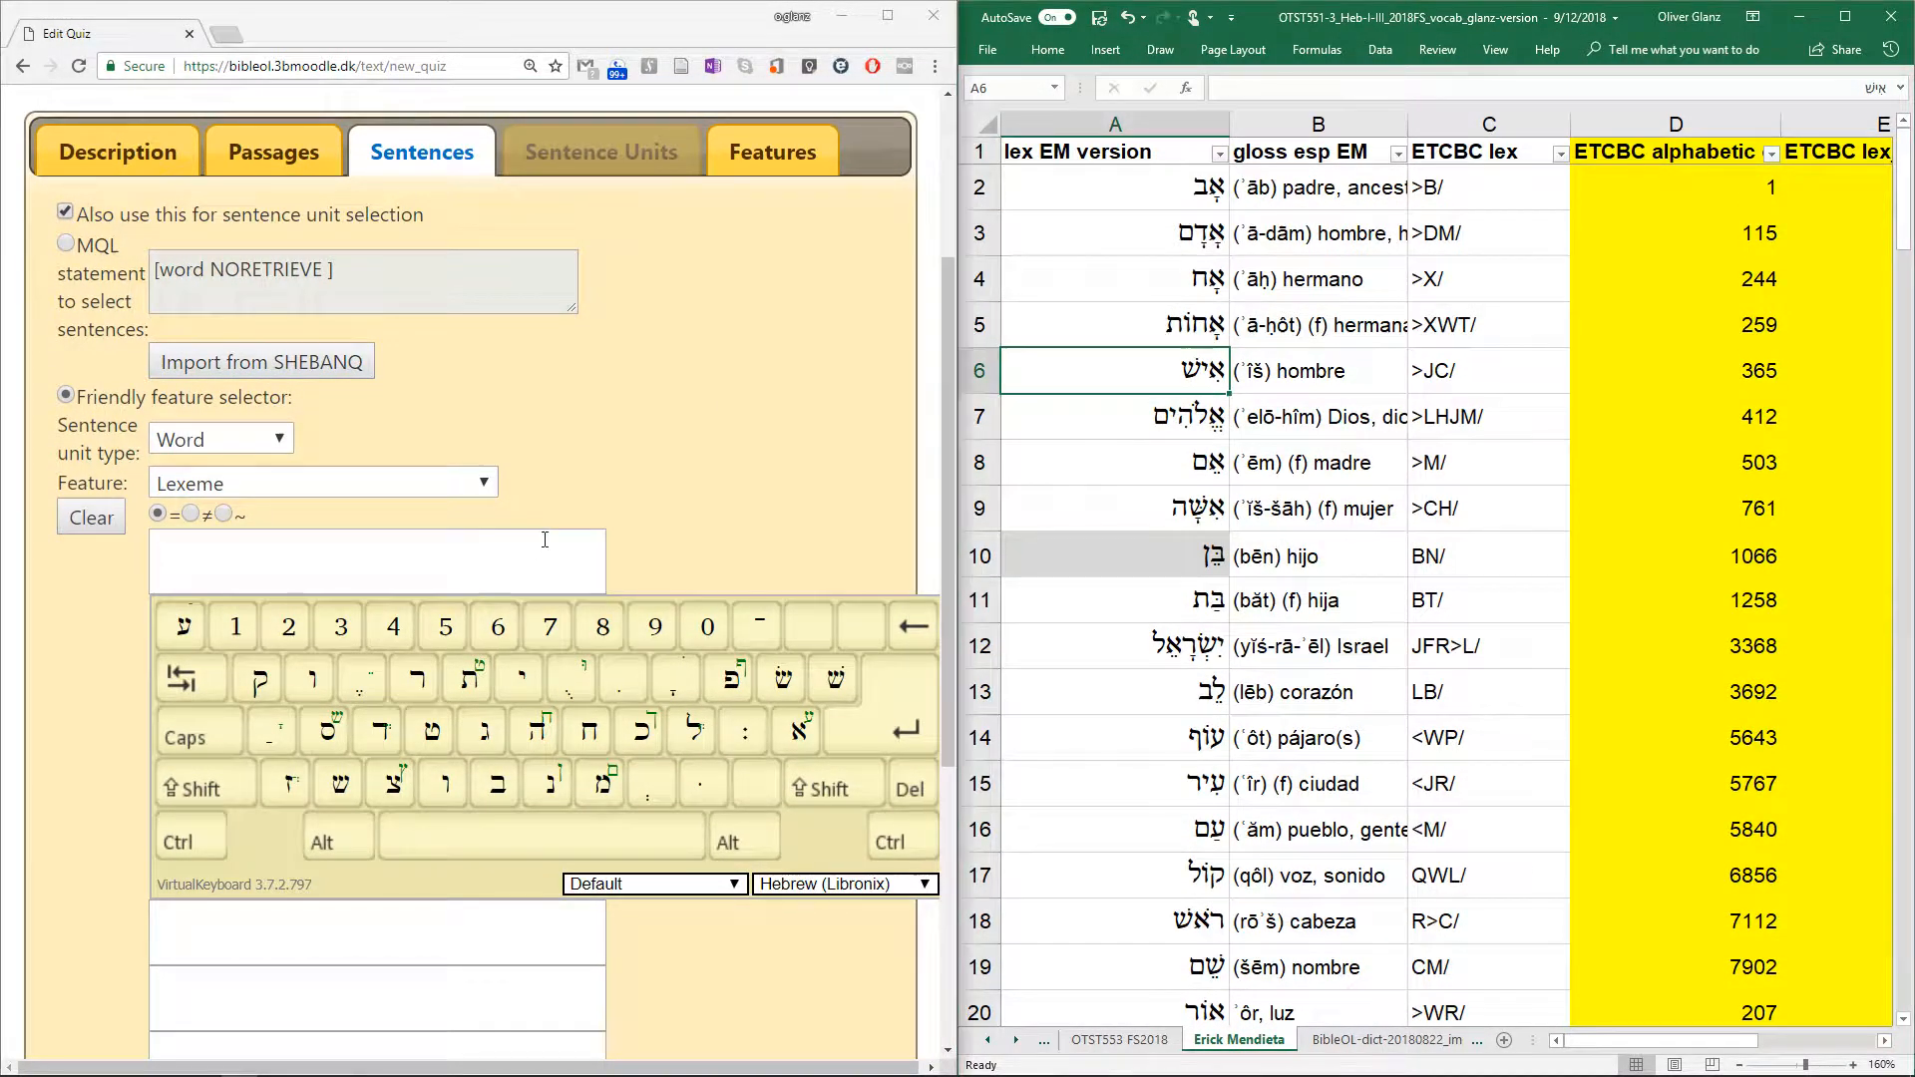
pyautogui.click(798, 729)
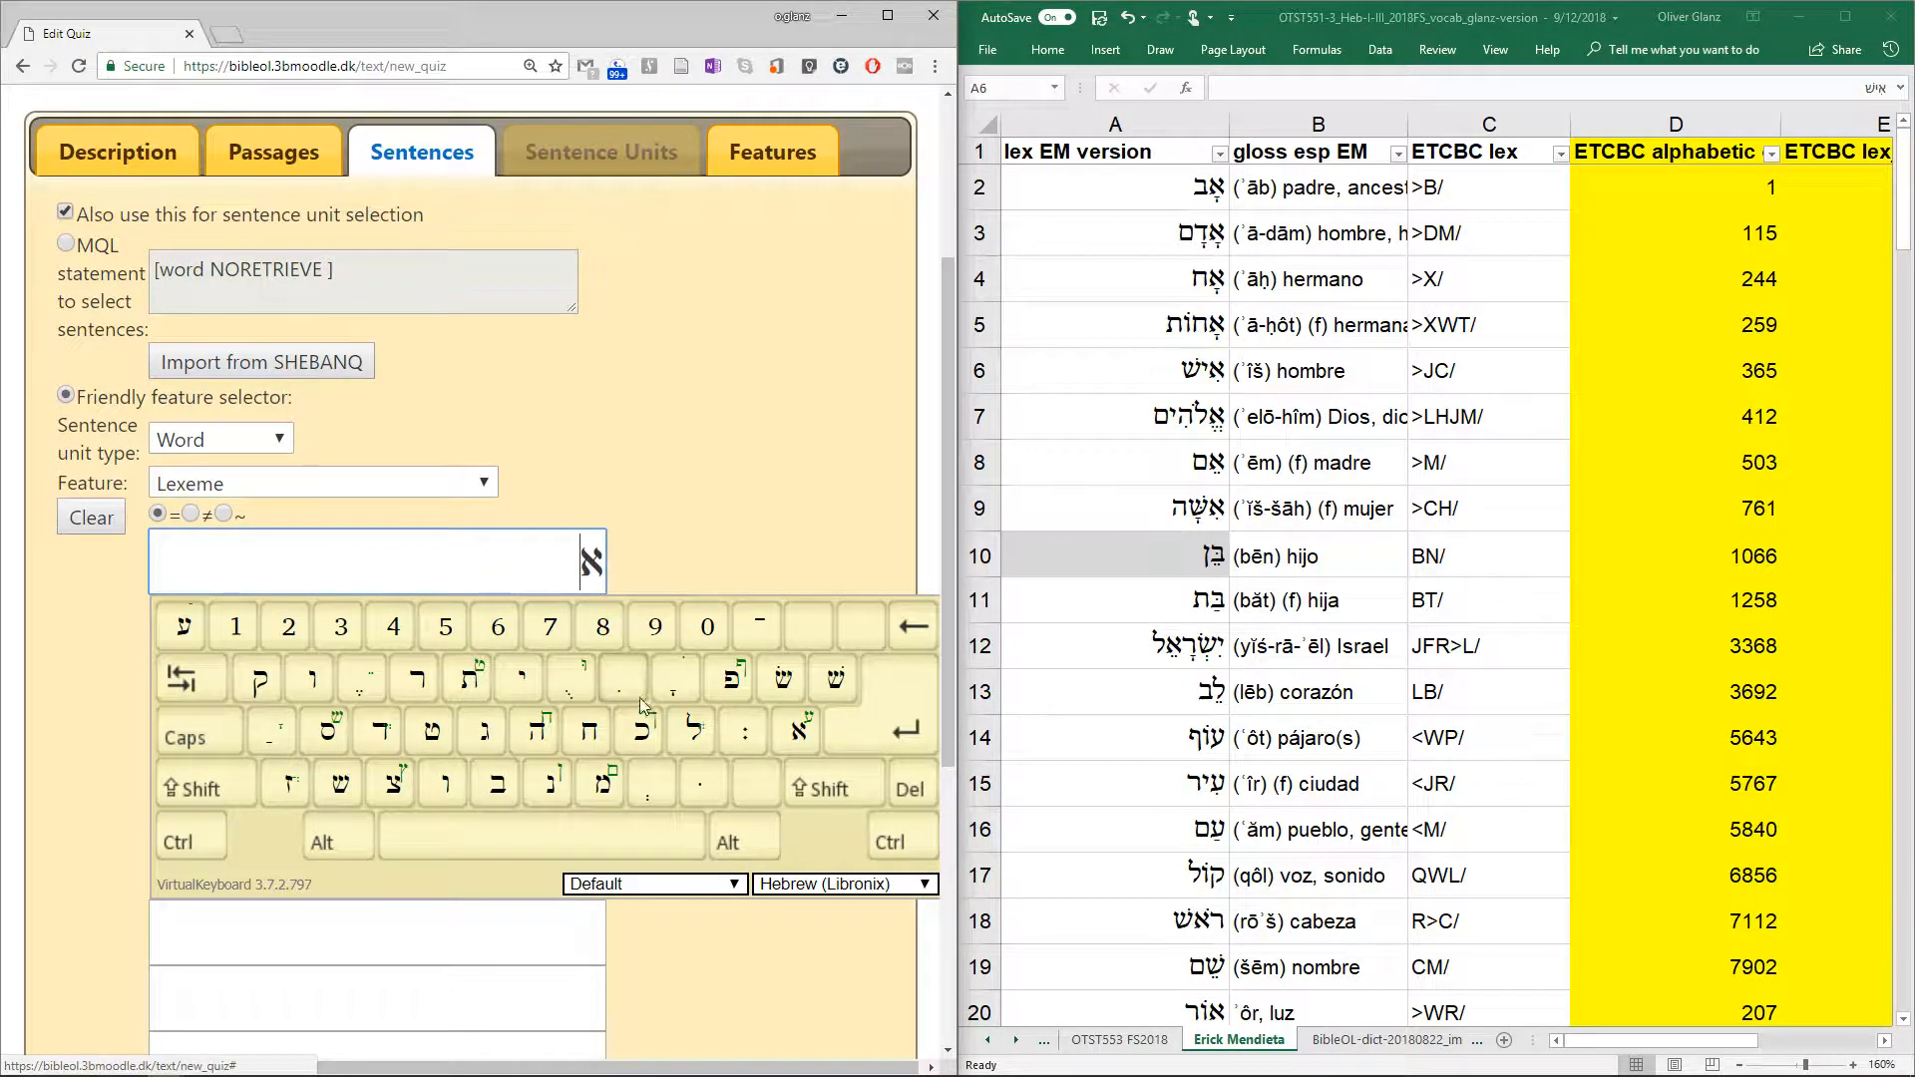
pyautogui.click(669, 689)
pyautogui.click(497, 784)
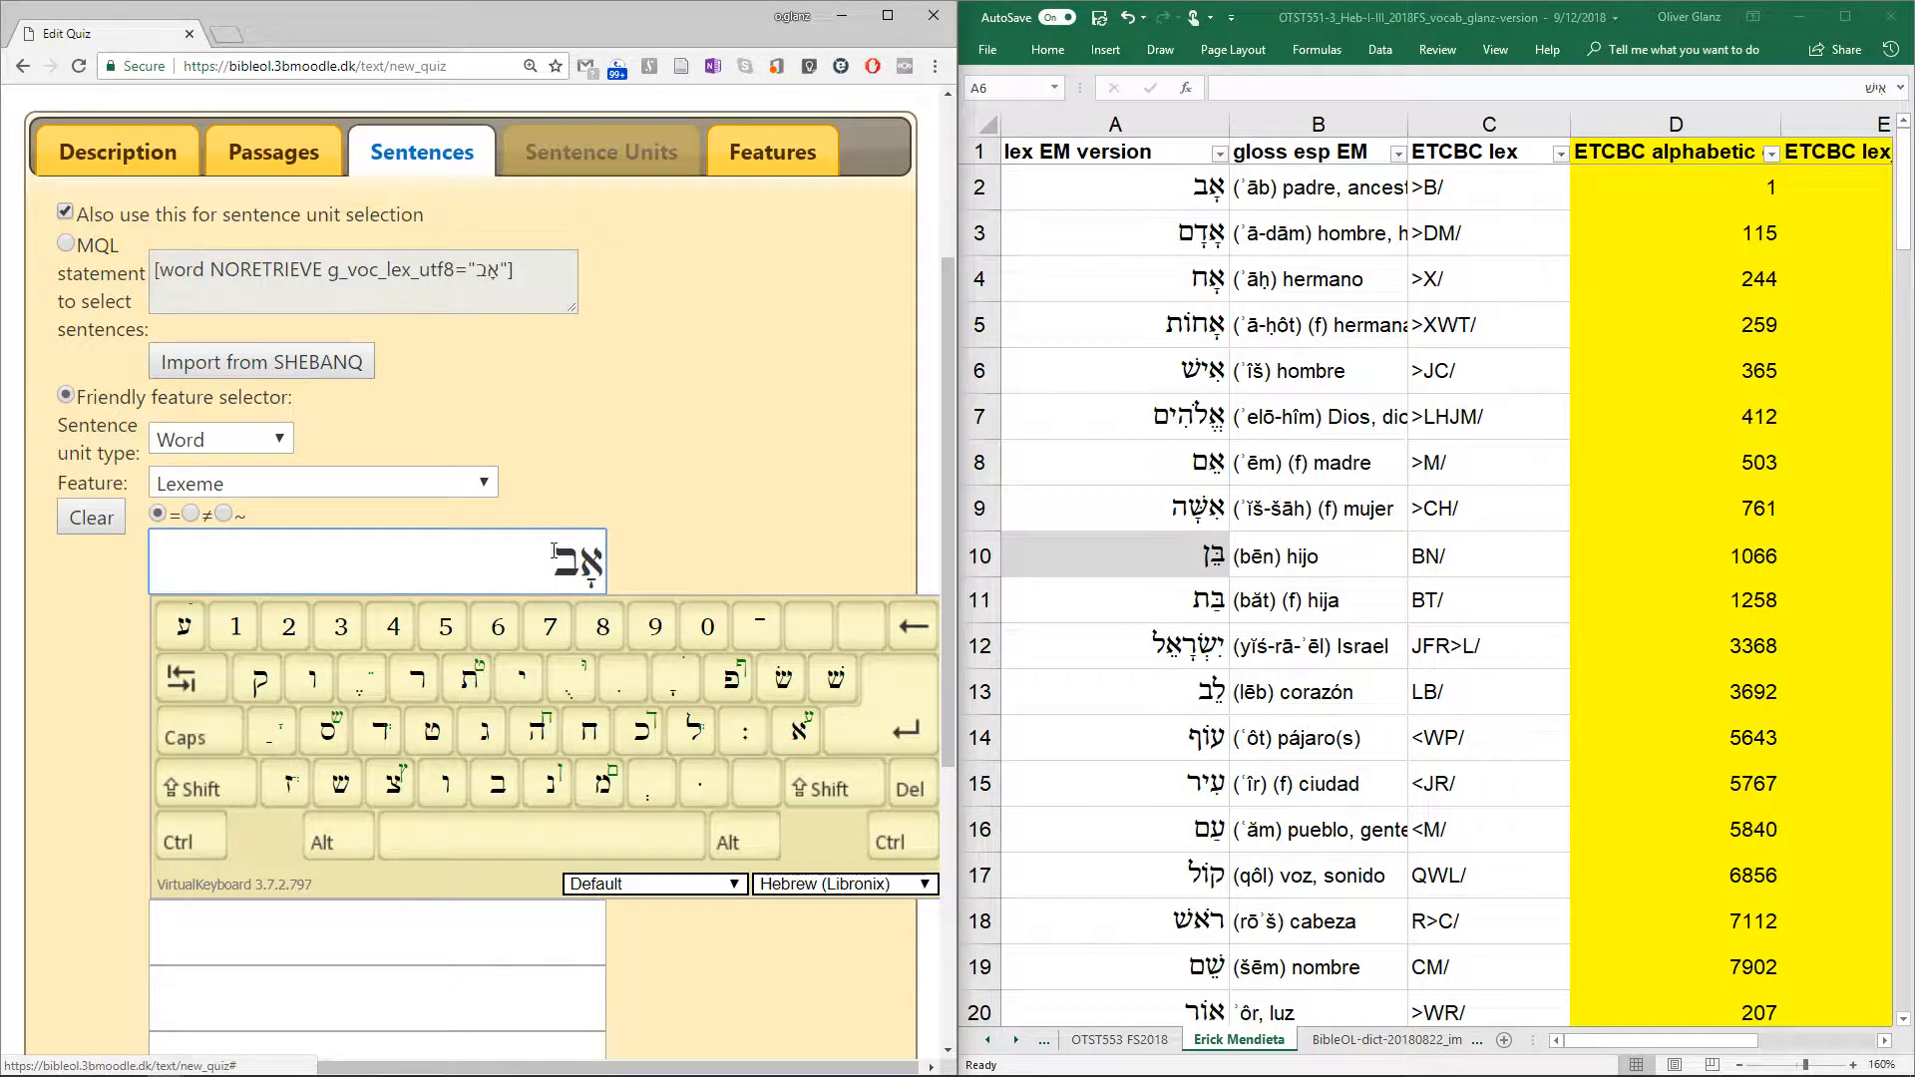
# Enter אָדָם from the vocabulary list as the second lexeme value
pyautogui.click(519, 938)
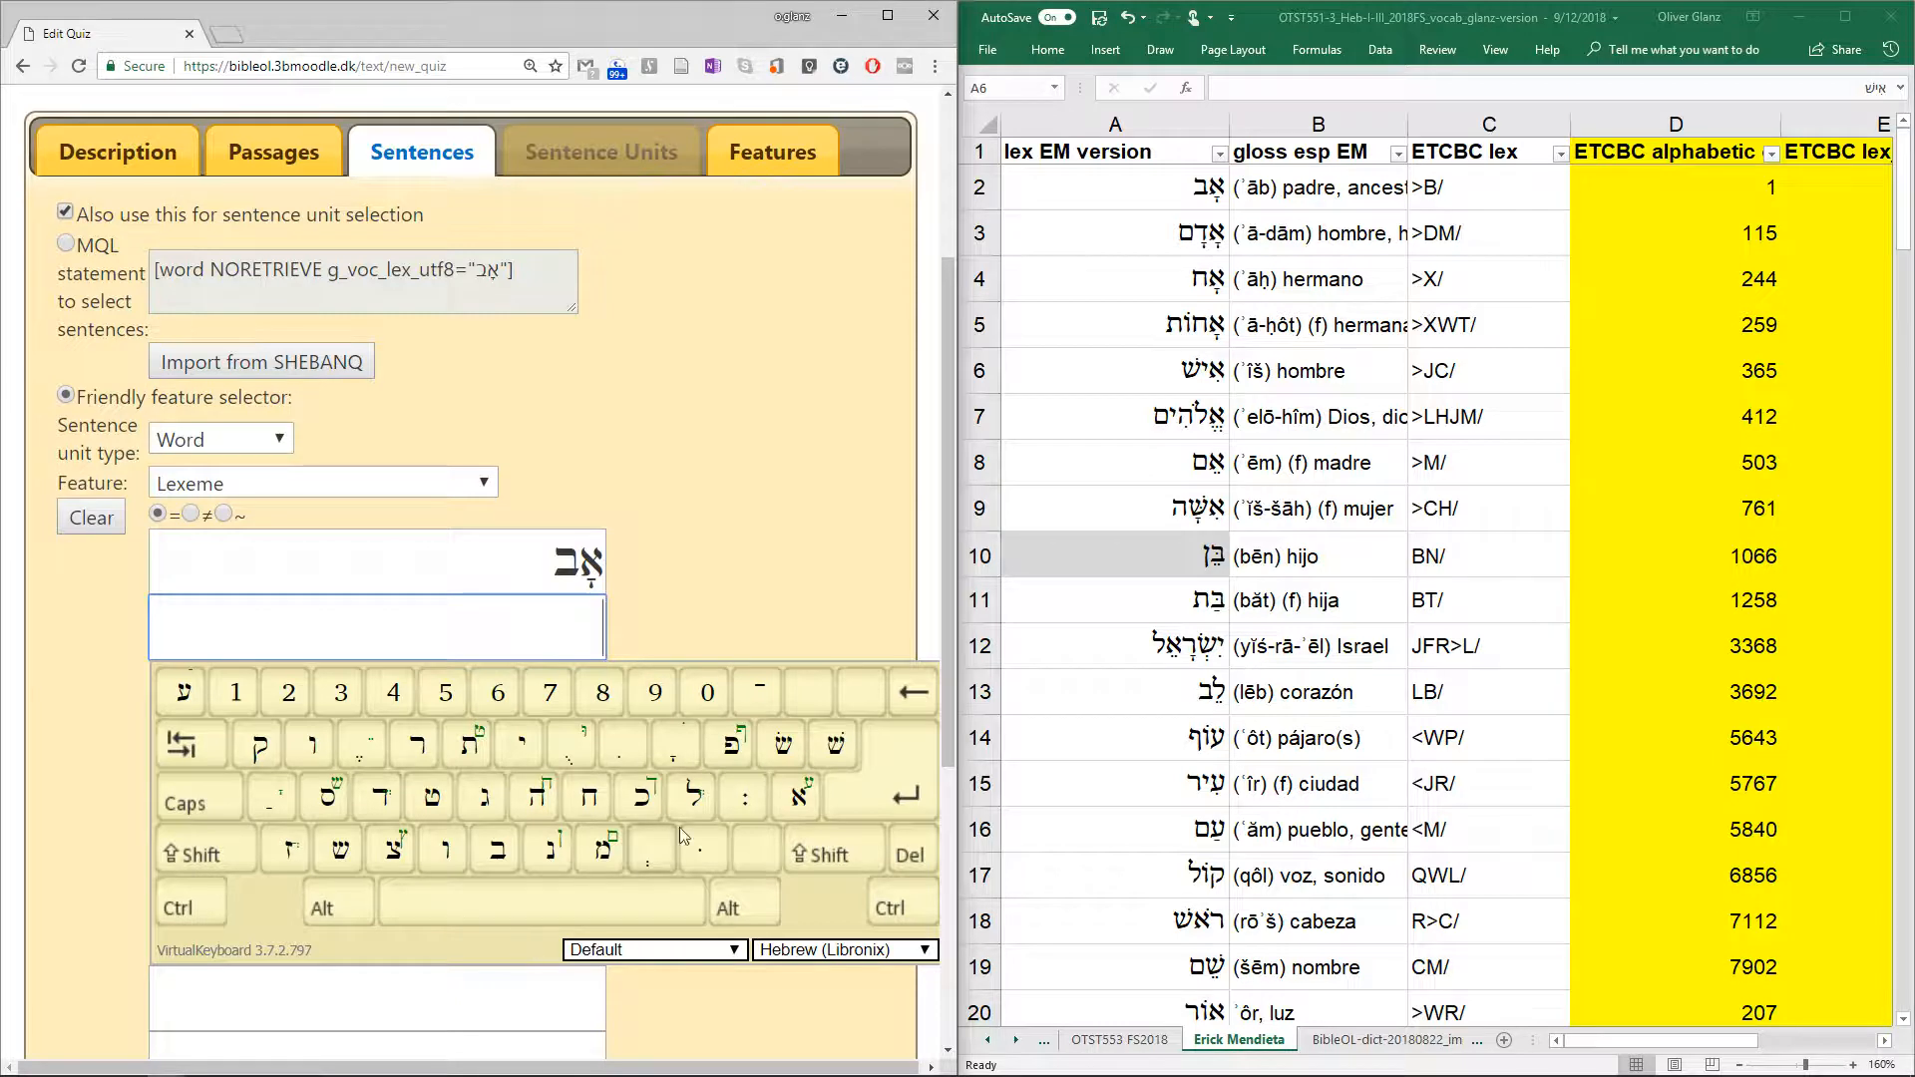
pyautogui.click(798, 795)
pyautogui.click(674, 744)
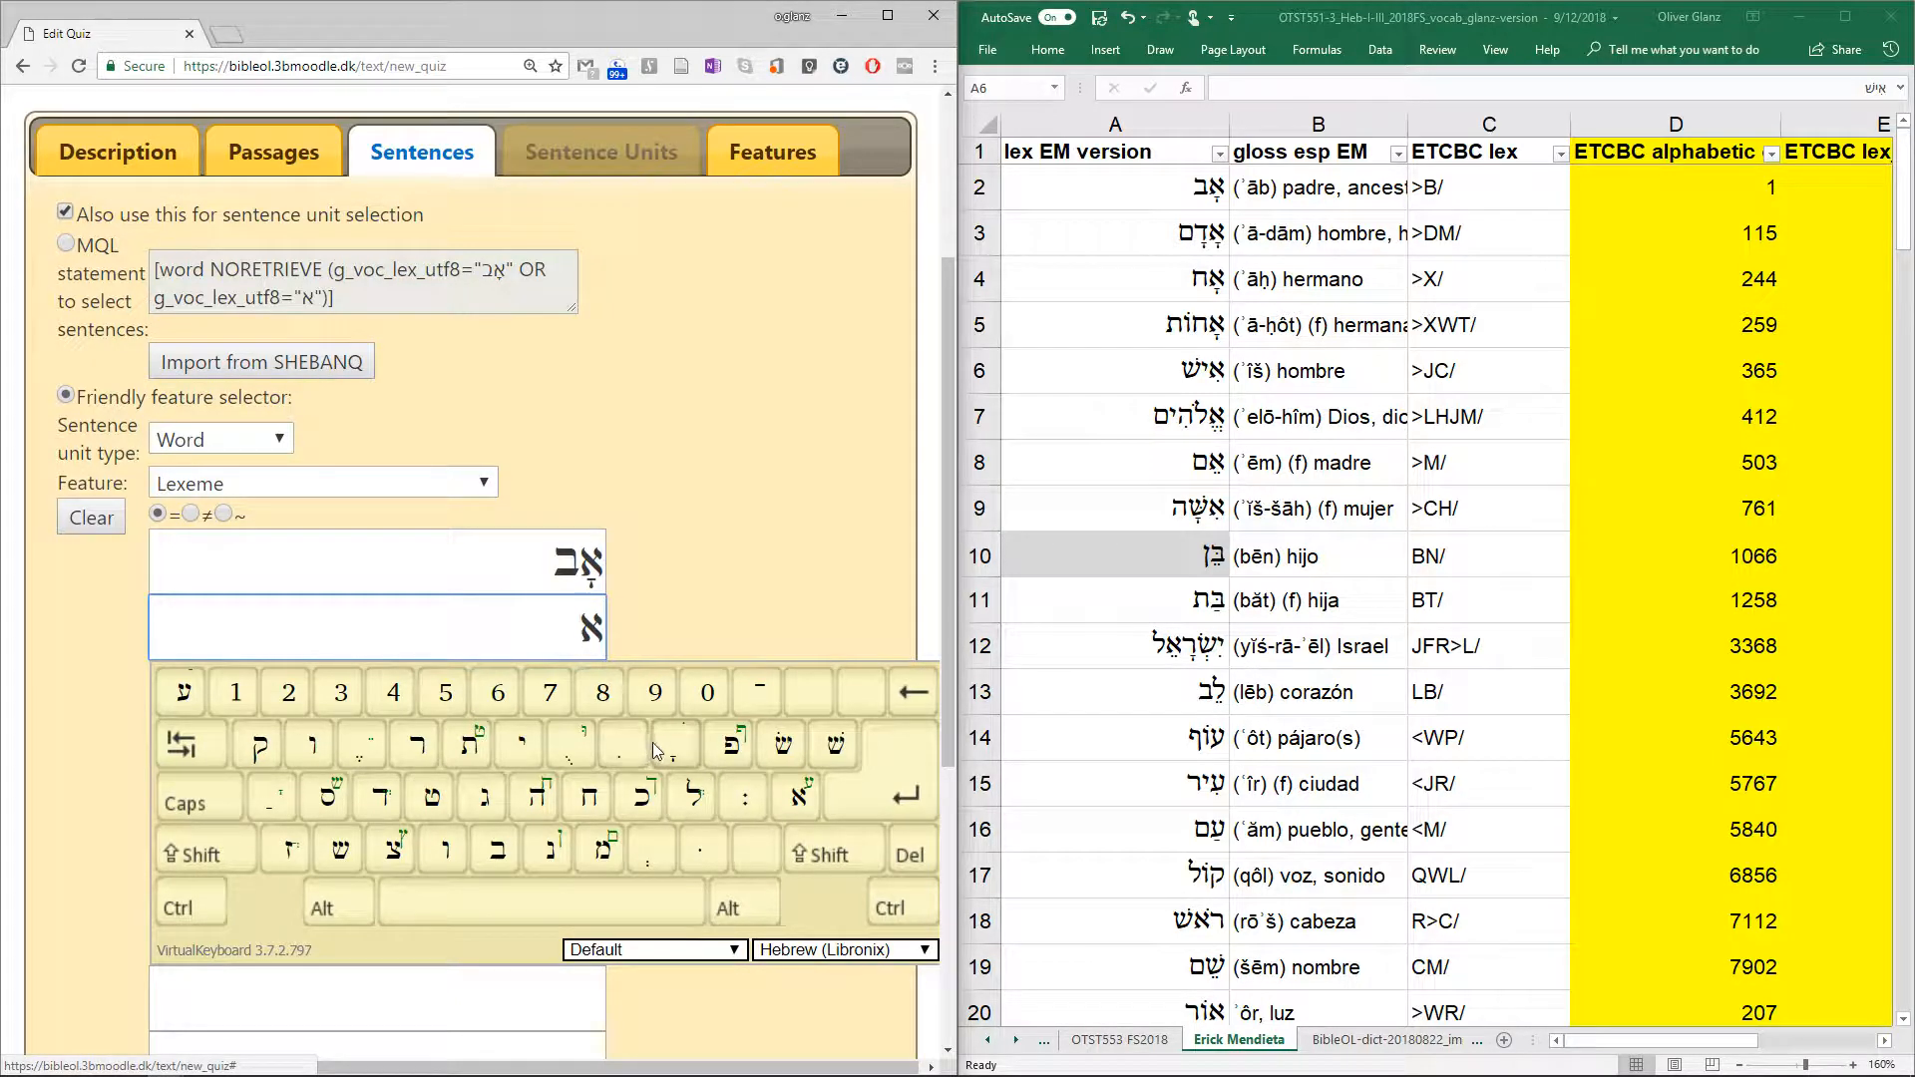
pyautogui.click(380, 796)
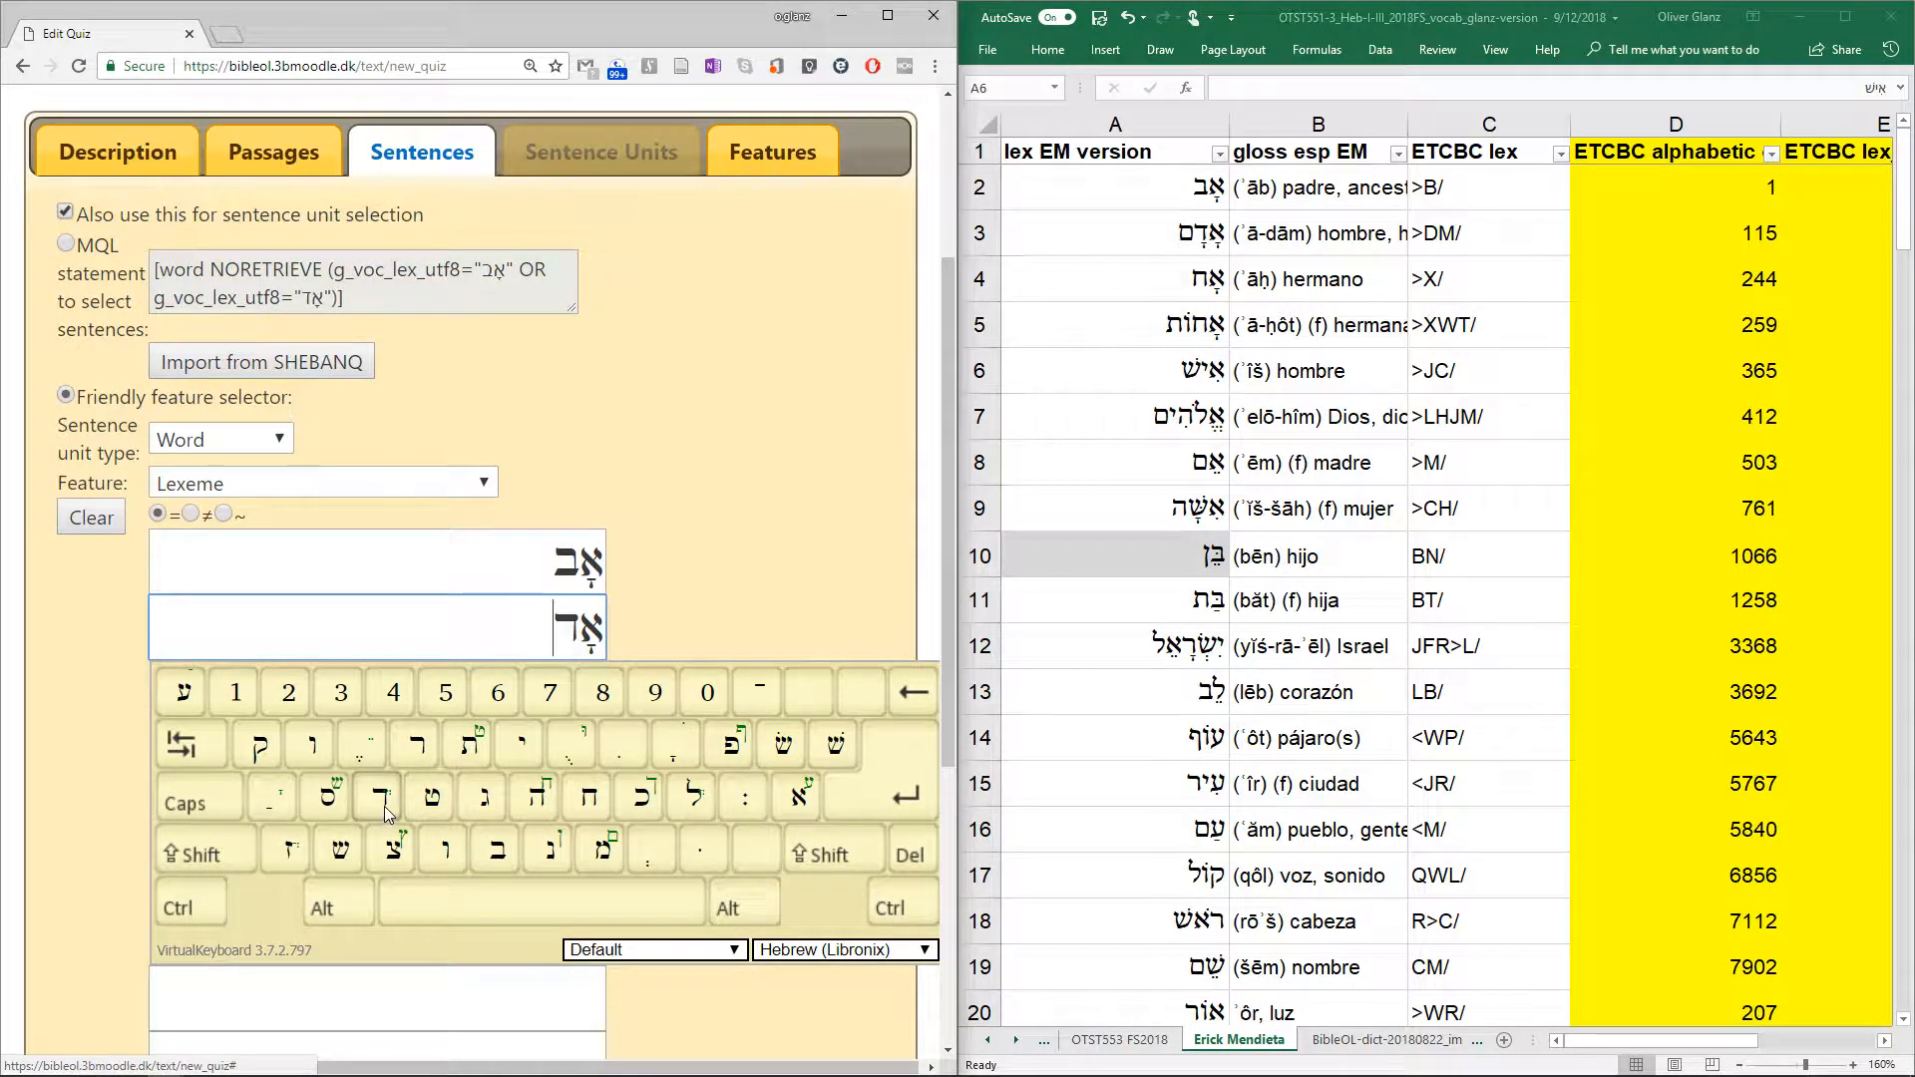
pyautogui.click(674, 746)
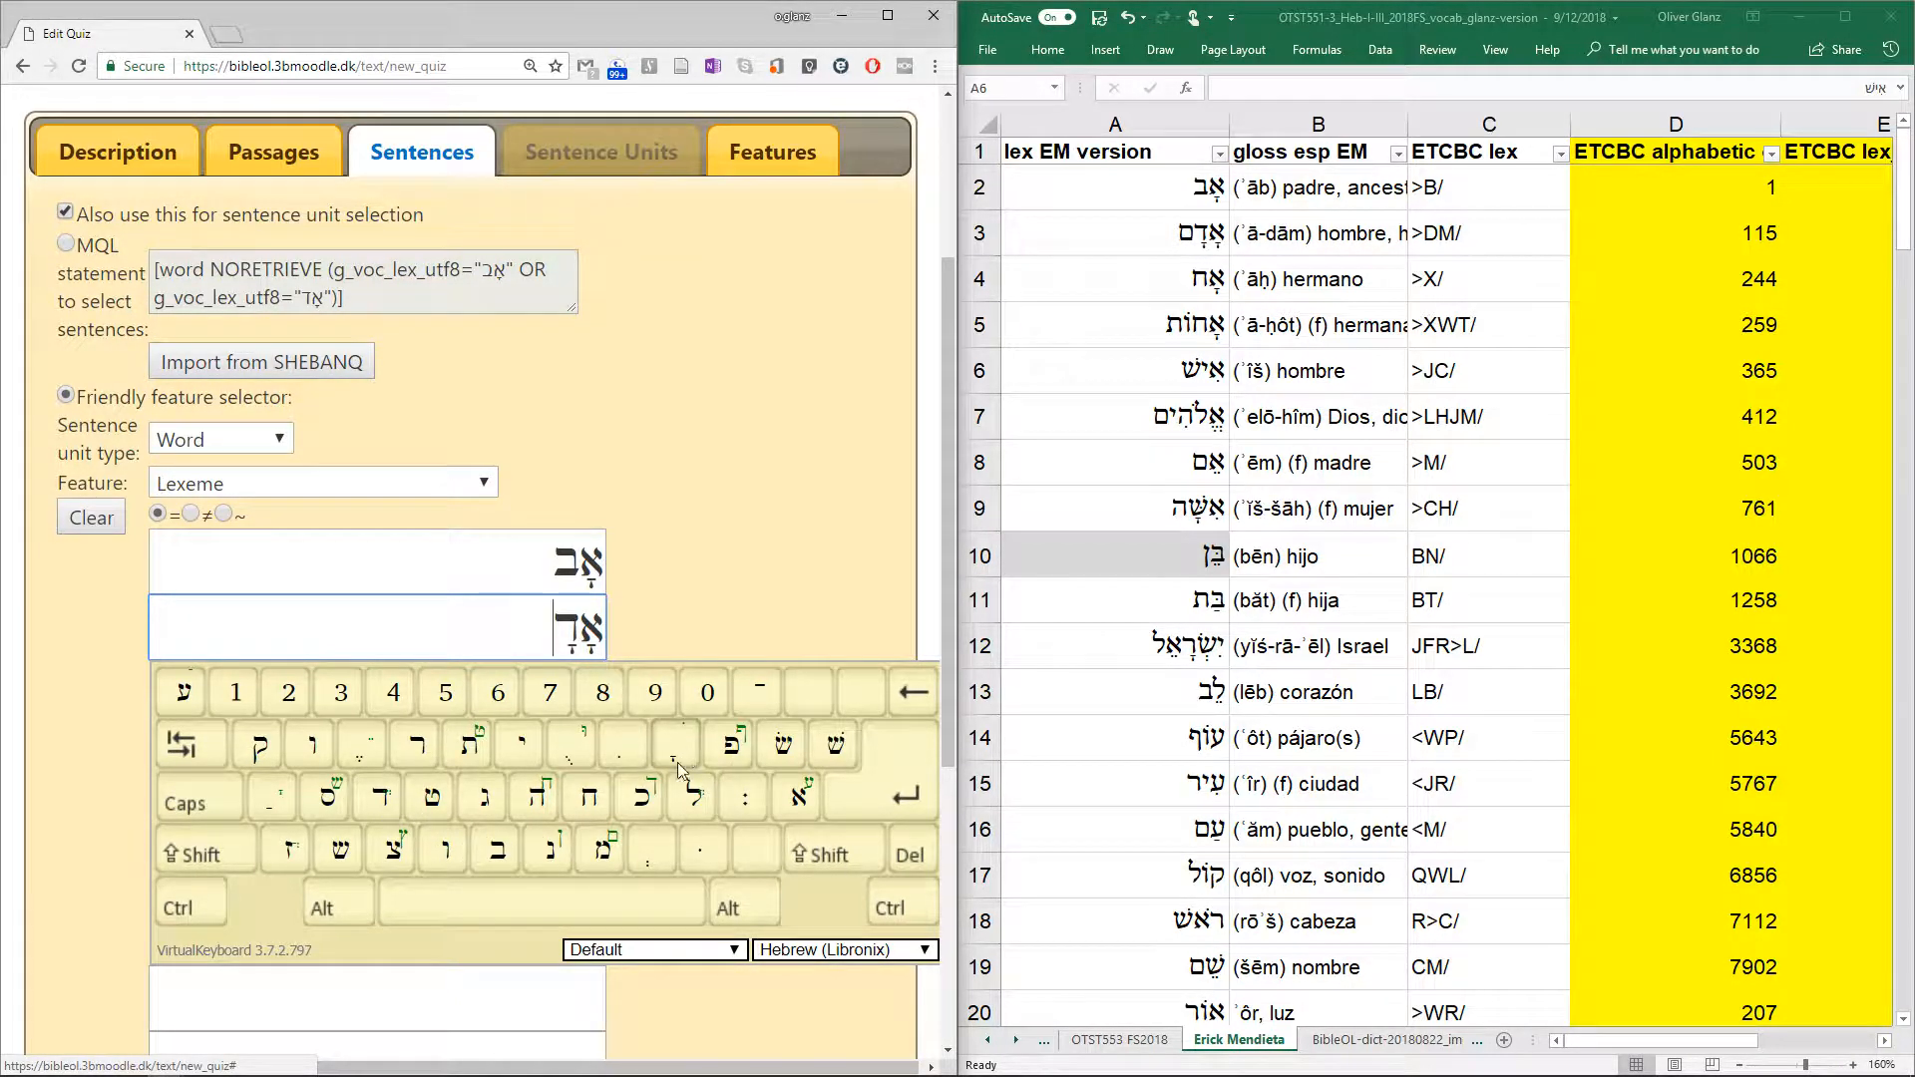
pyautogui.click(188, 862)
pyautogui.click(606, 850)
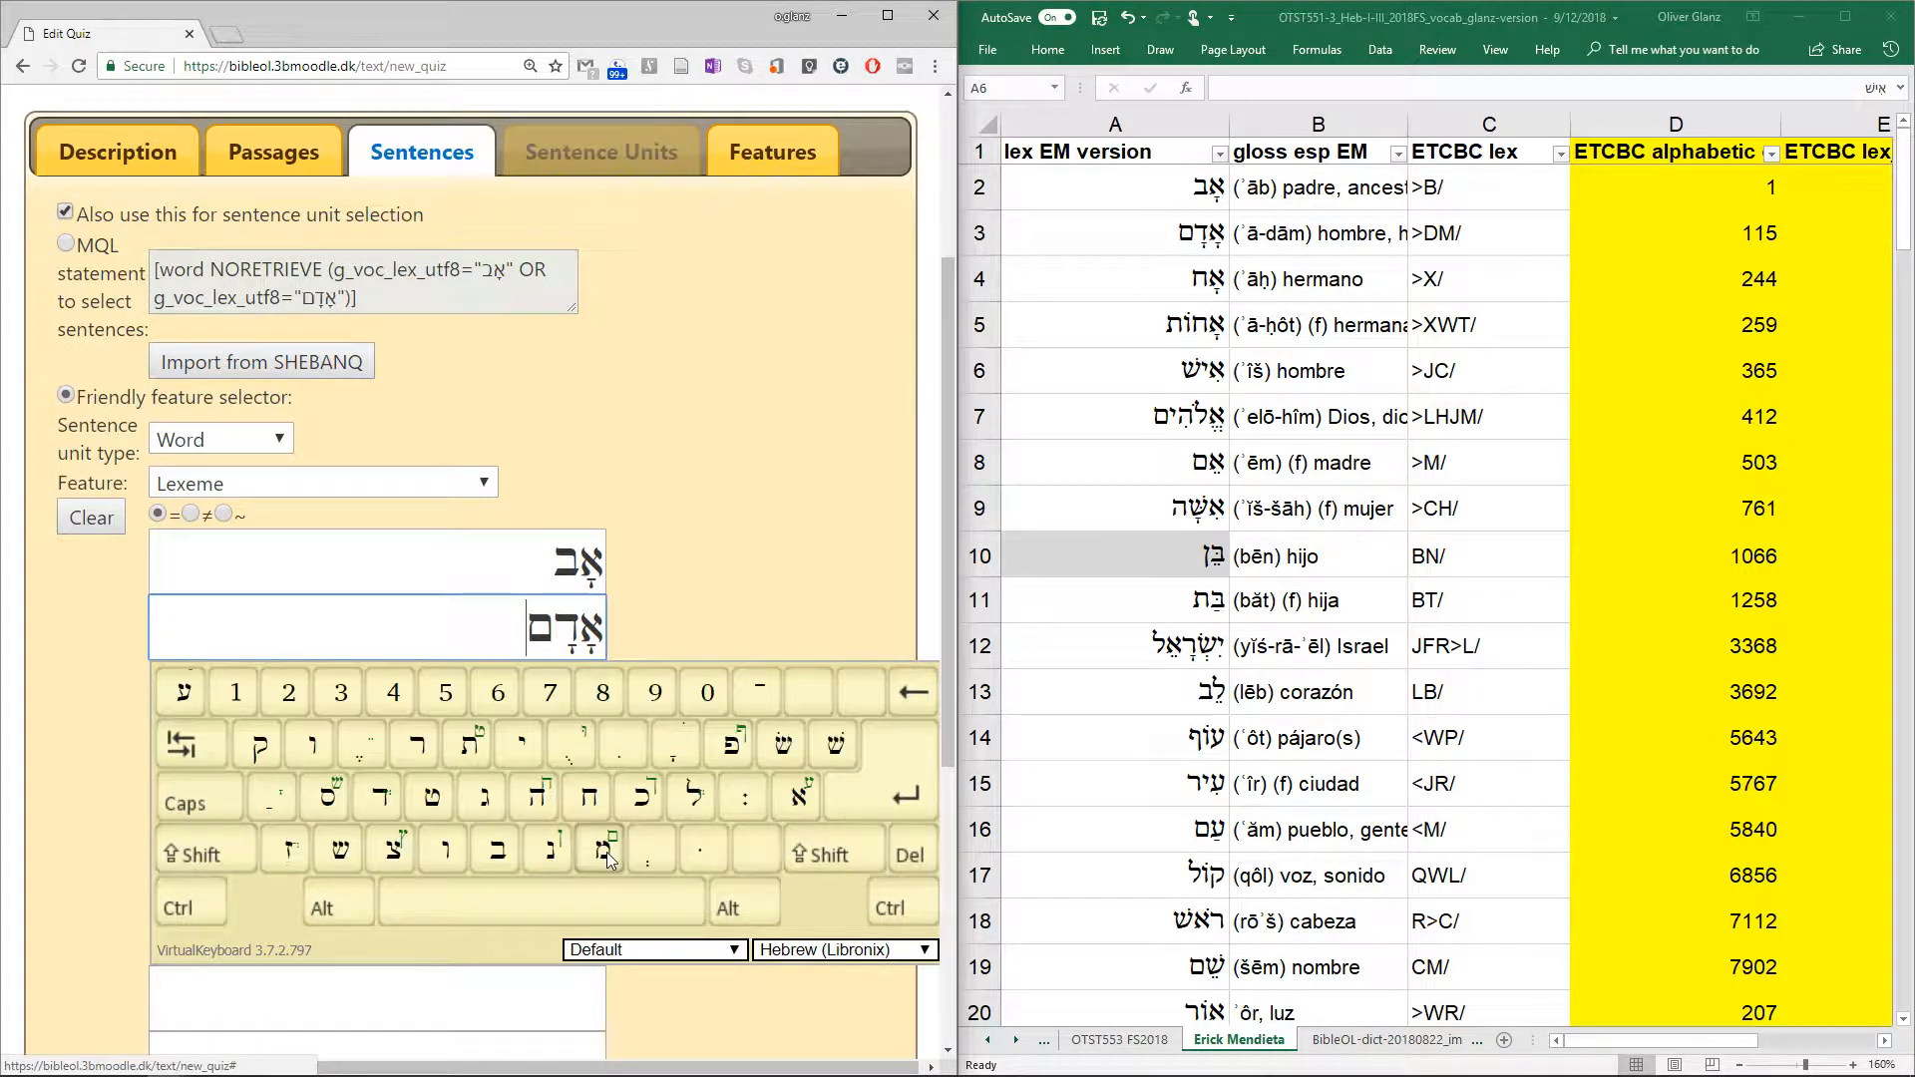
# Enter אָח from the vocabulary list as the third lexeme value
pyautogui.click(552, 979)
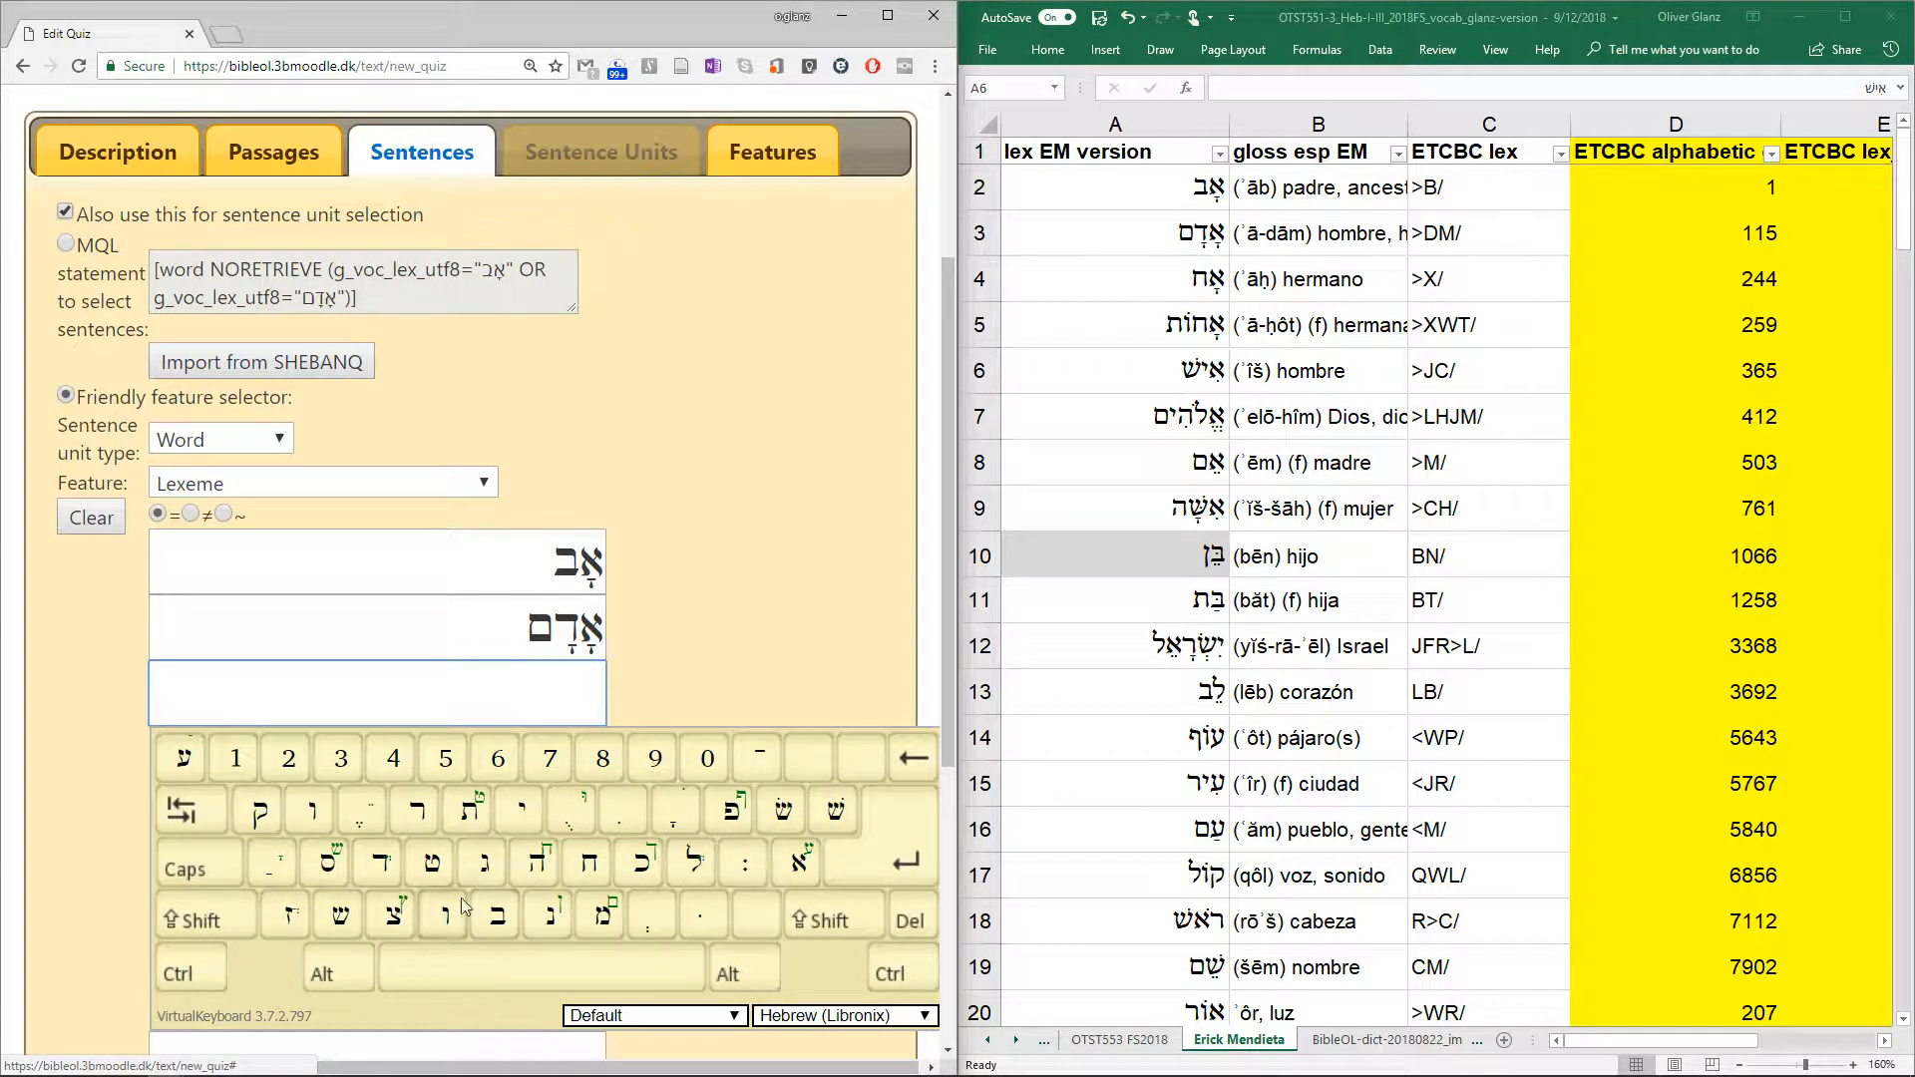
pyautogui.click(798, 864)
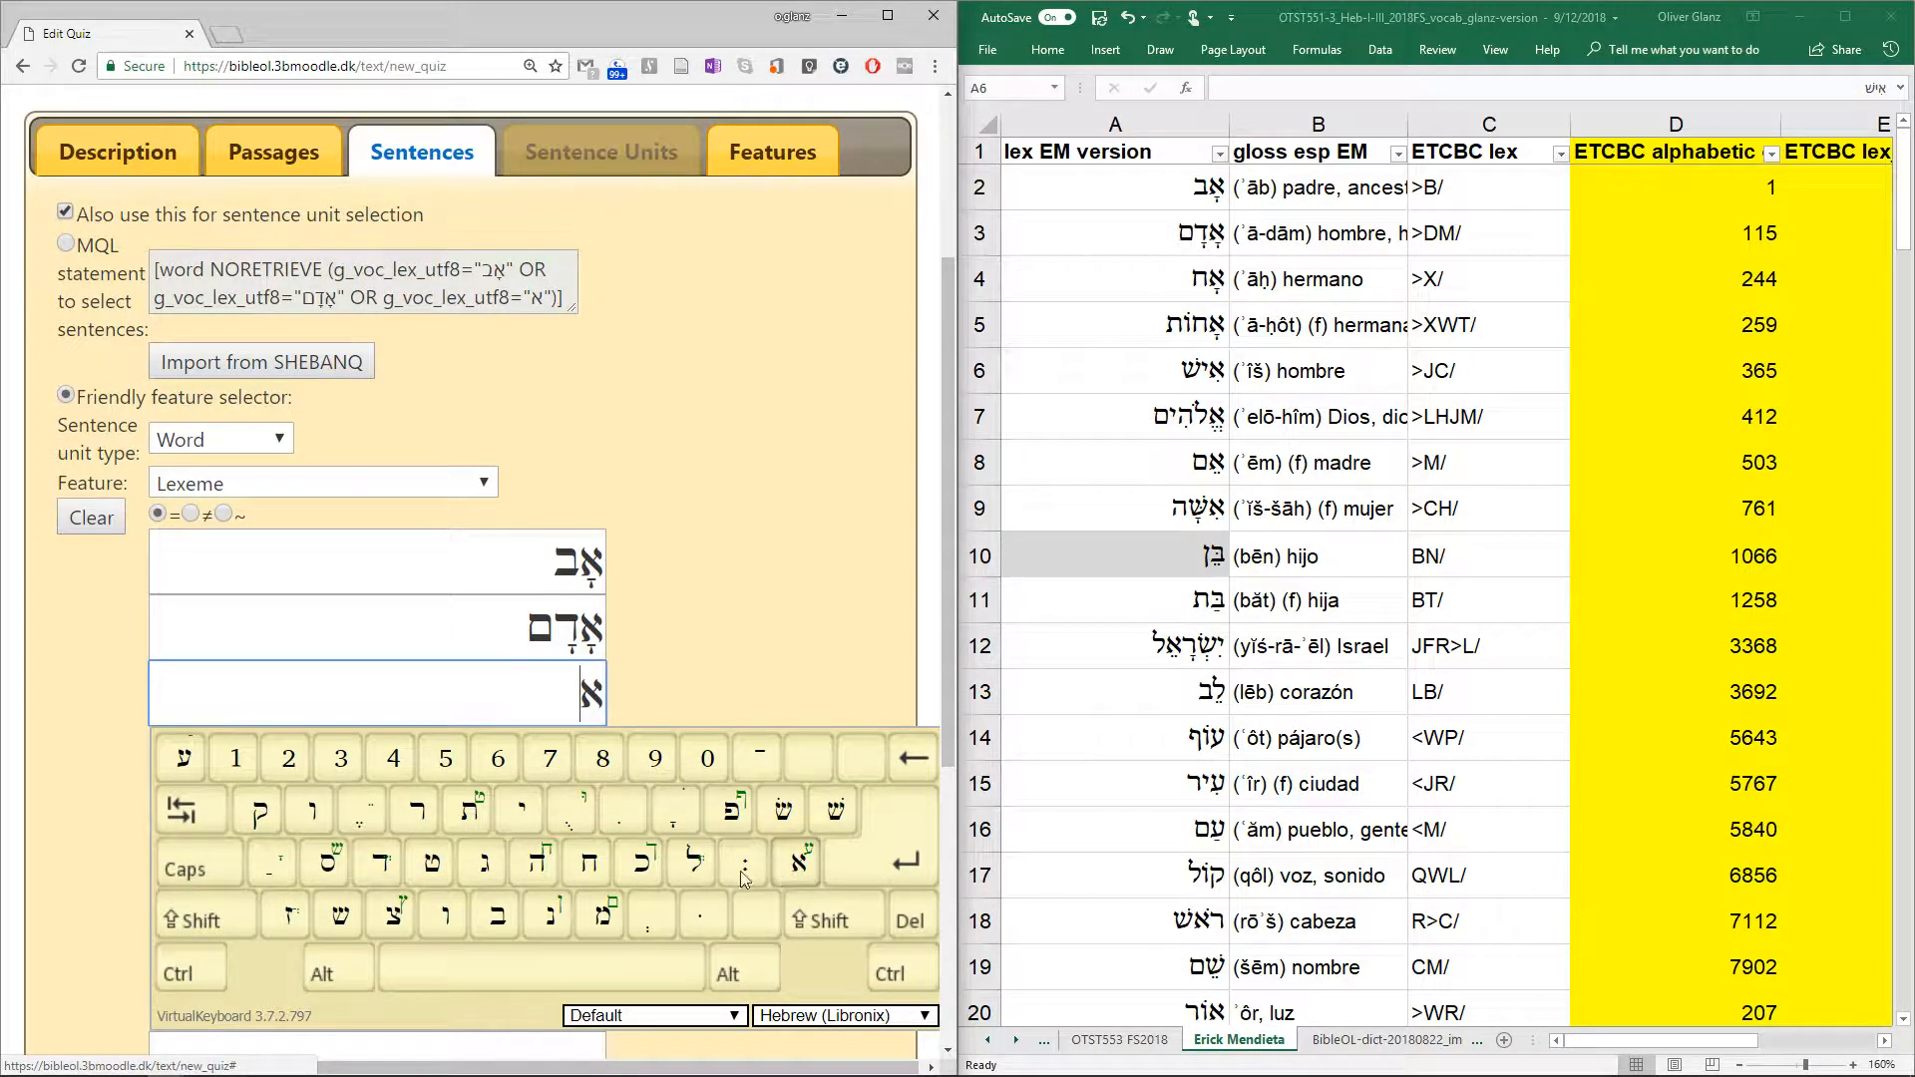
pyautogui.click(669, 830)
pyautogui.click(576, 876)
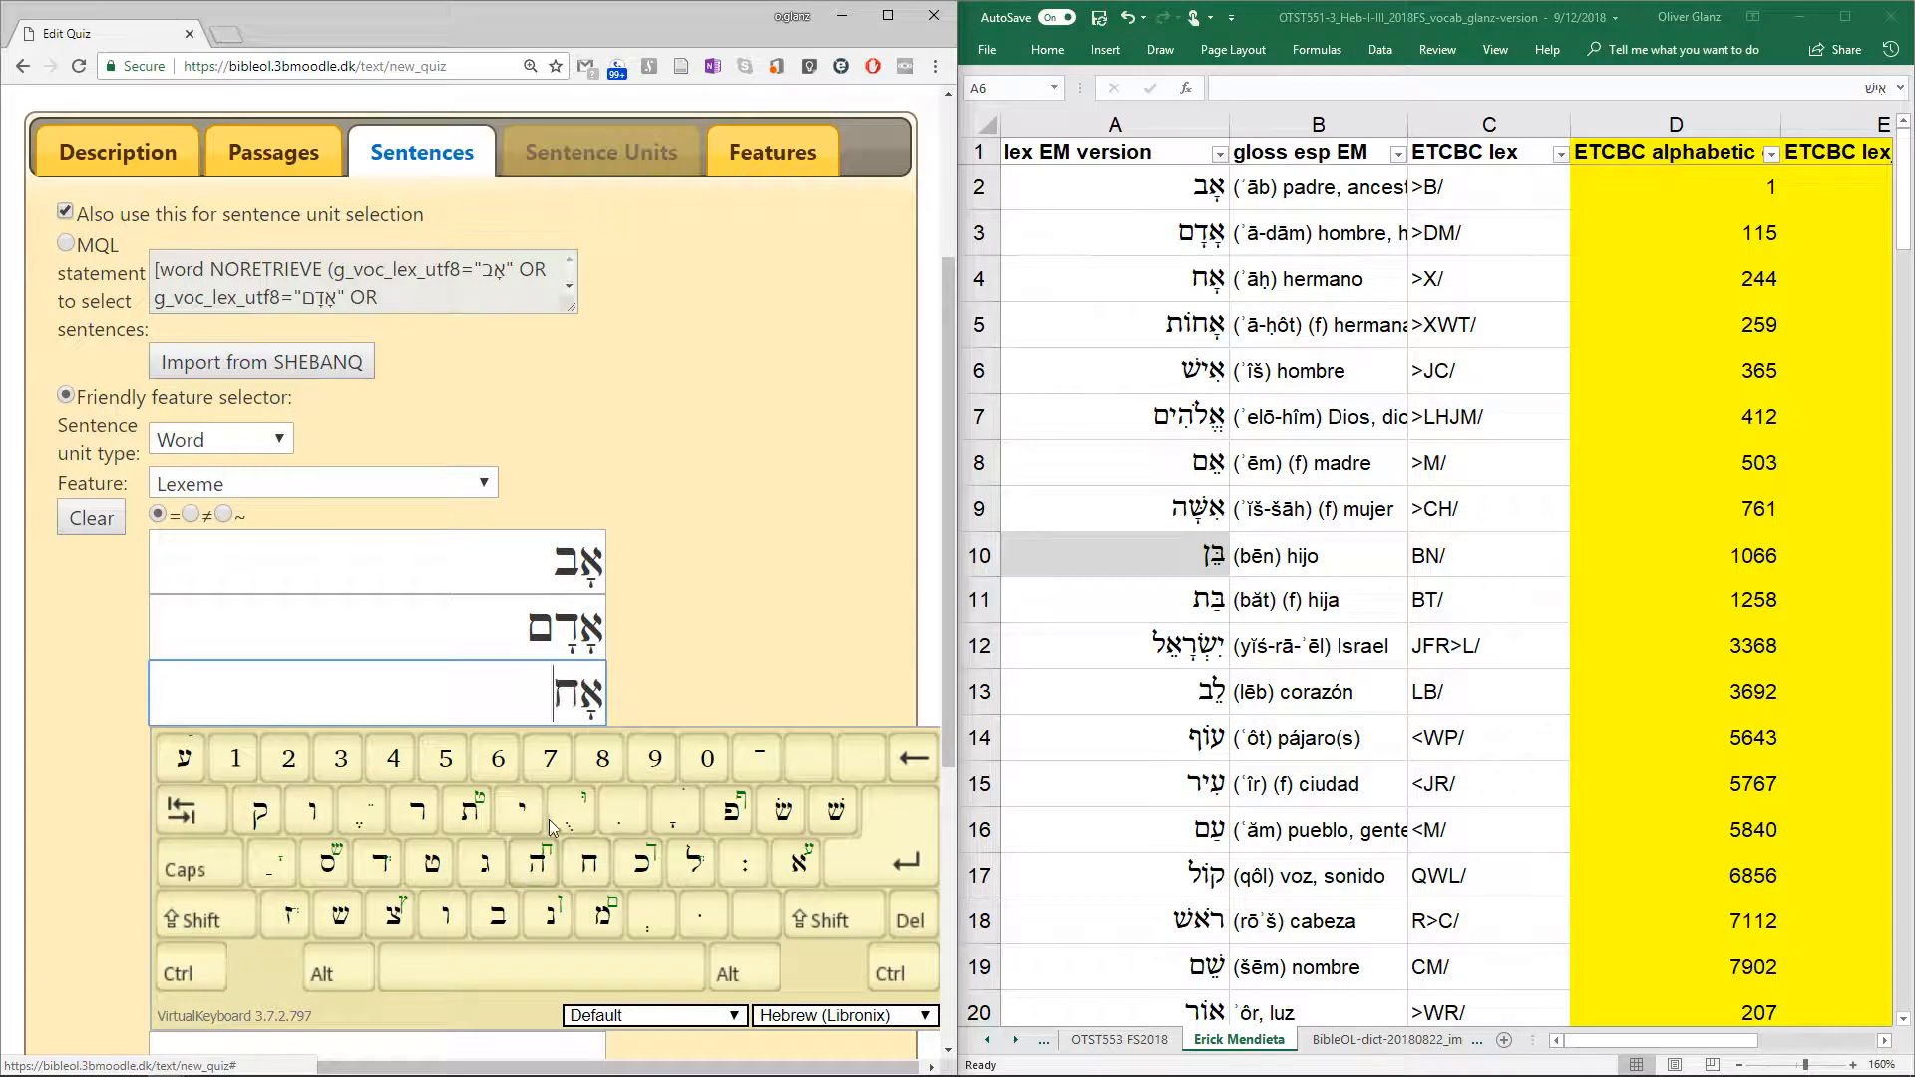
# Enter אָחוֹת from the vocabulary list as the fourth lexeme value
pyautogui.press('Return')
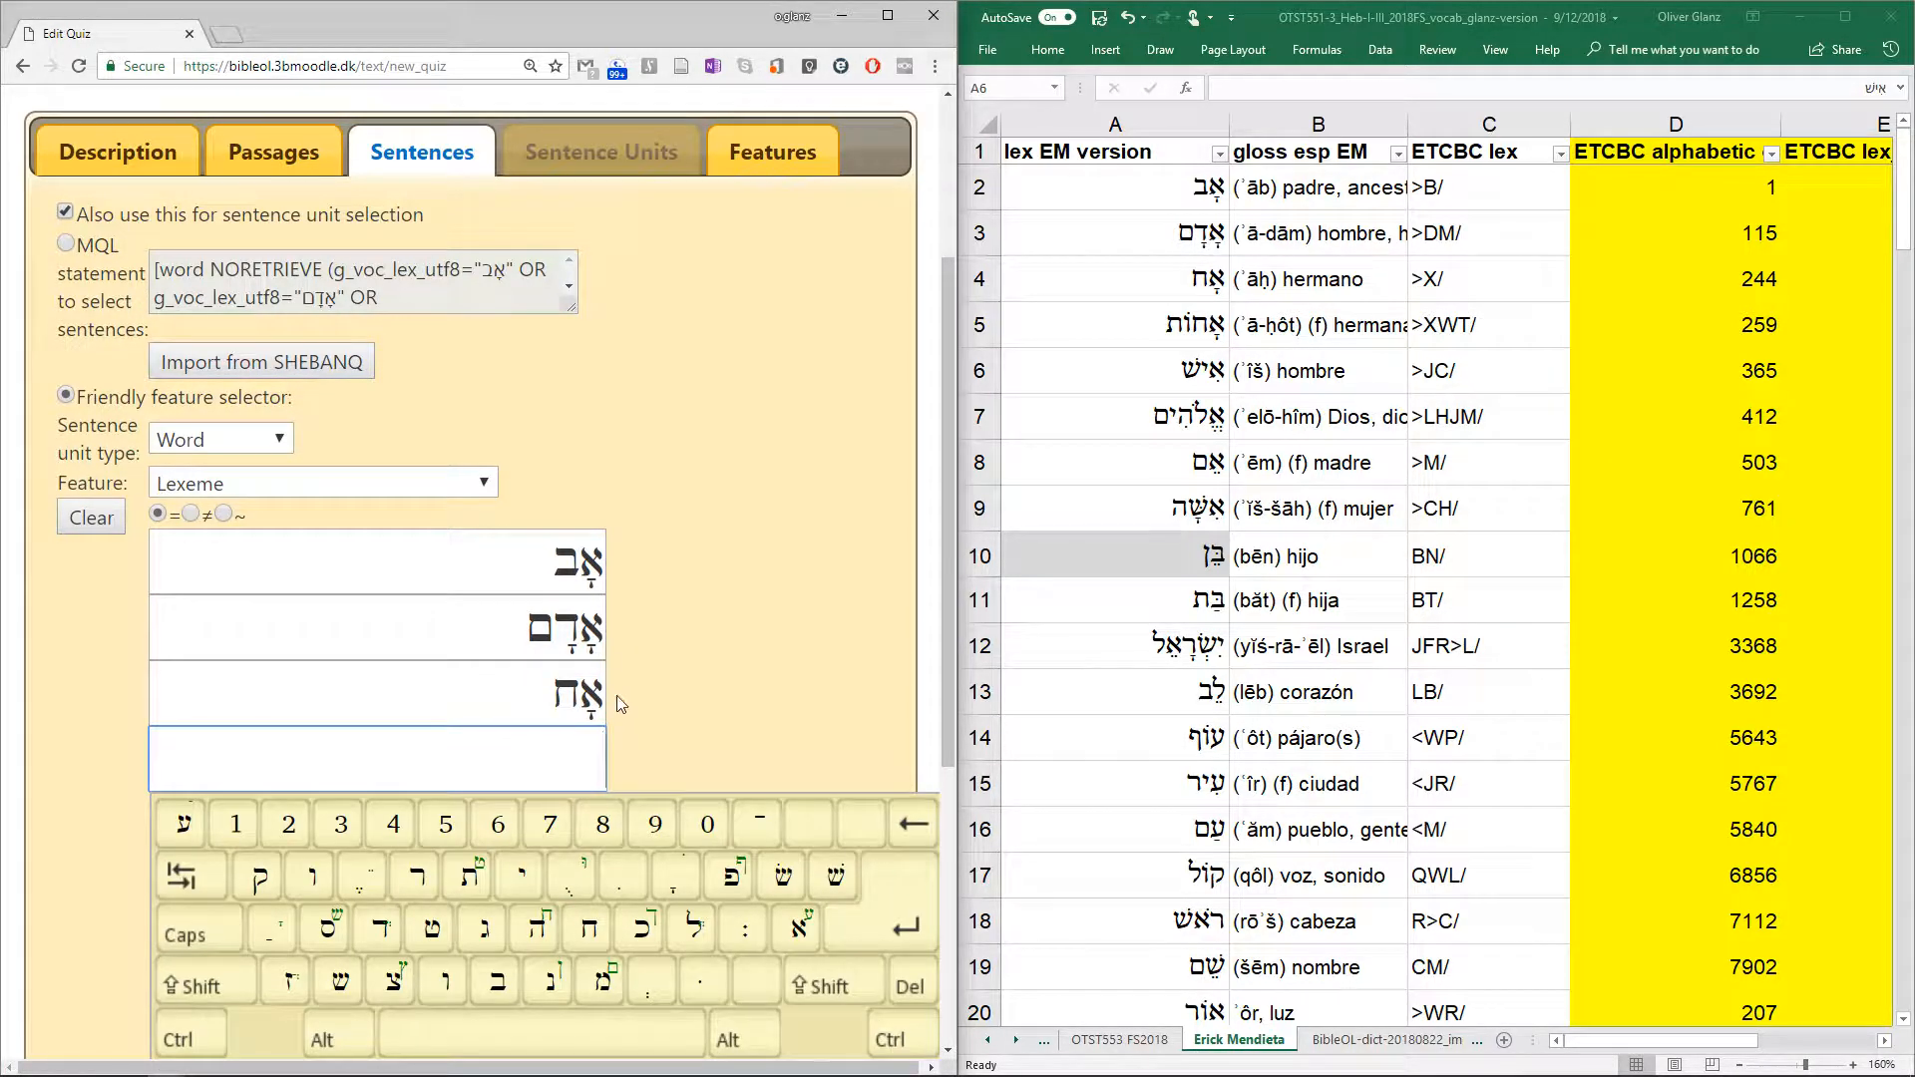
pyautogui.scroll(-1, 608, 696)
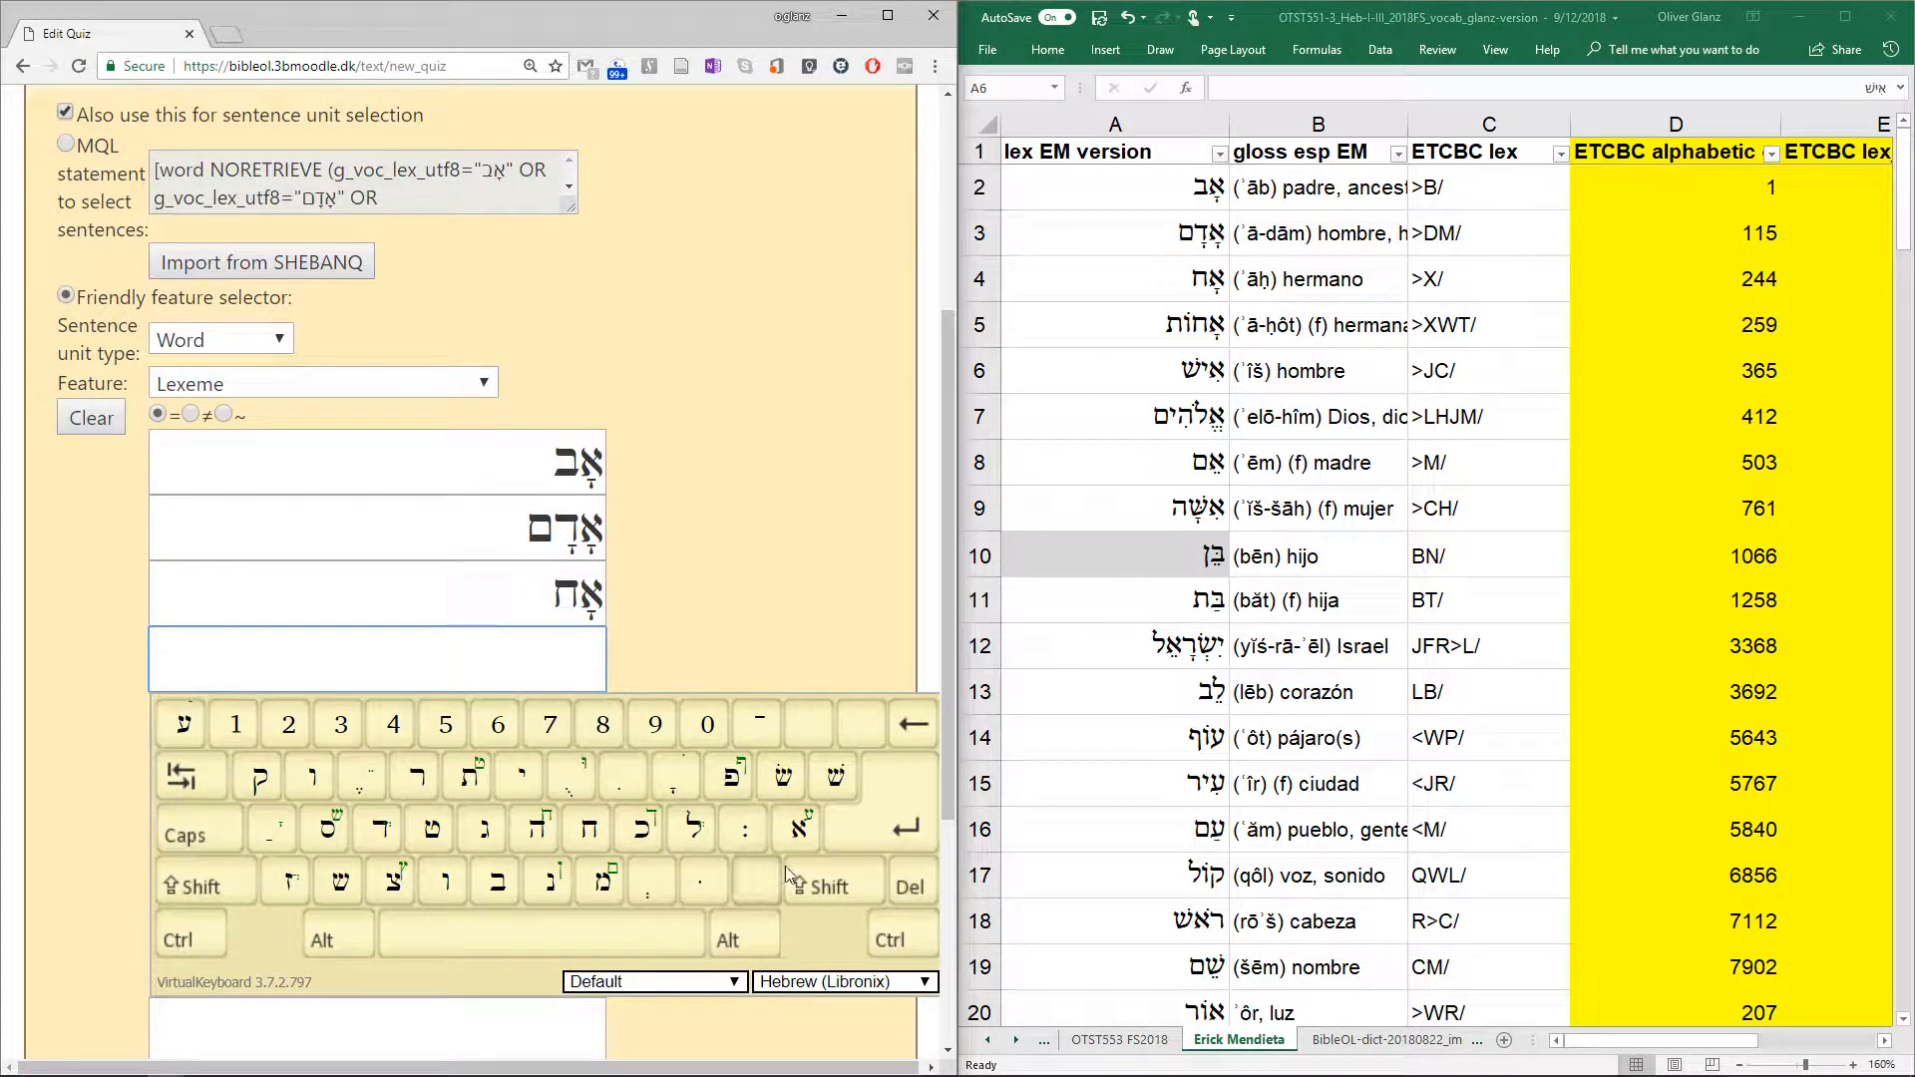
pyautogui.click(799, 828)
pyautogui.click(678, 791)
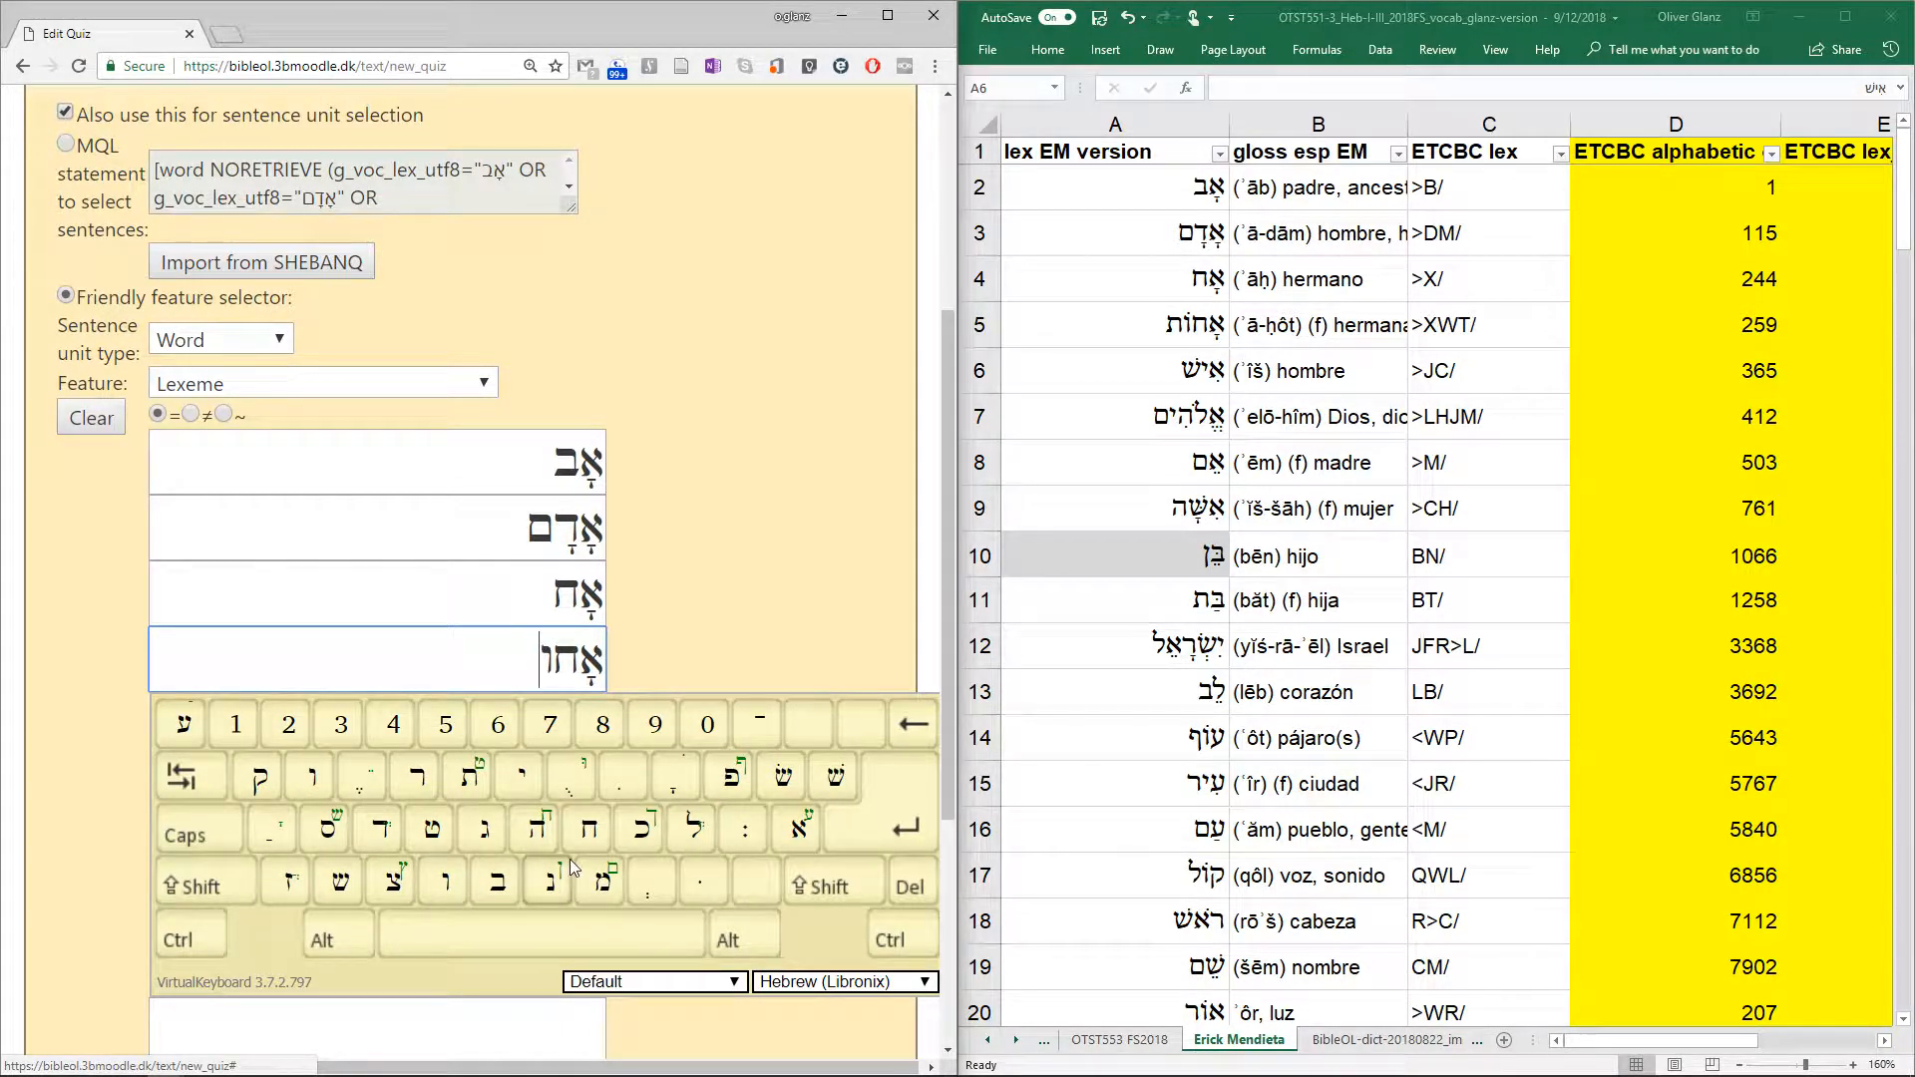
pyautogui.press('shift')
pyautogui.click(462, 787)
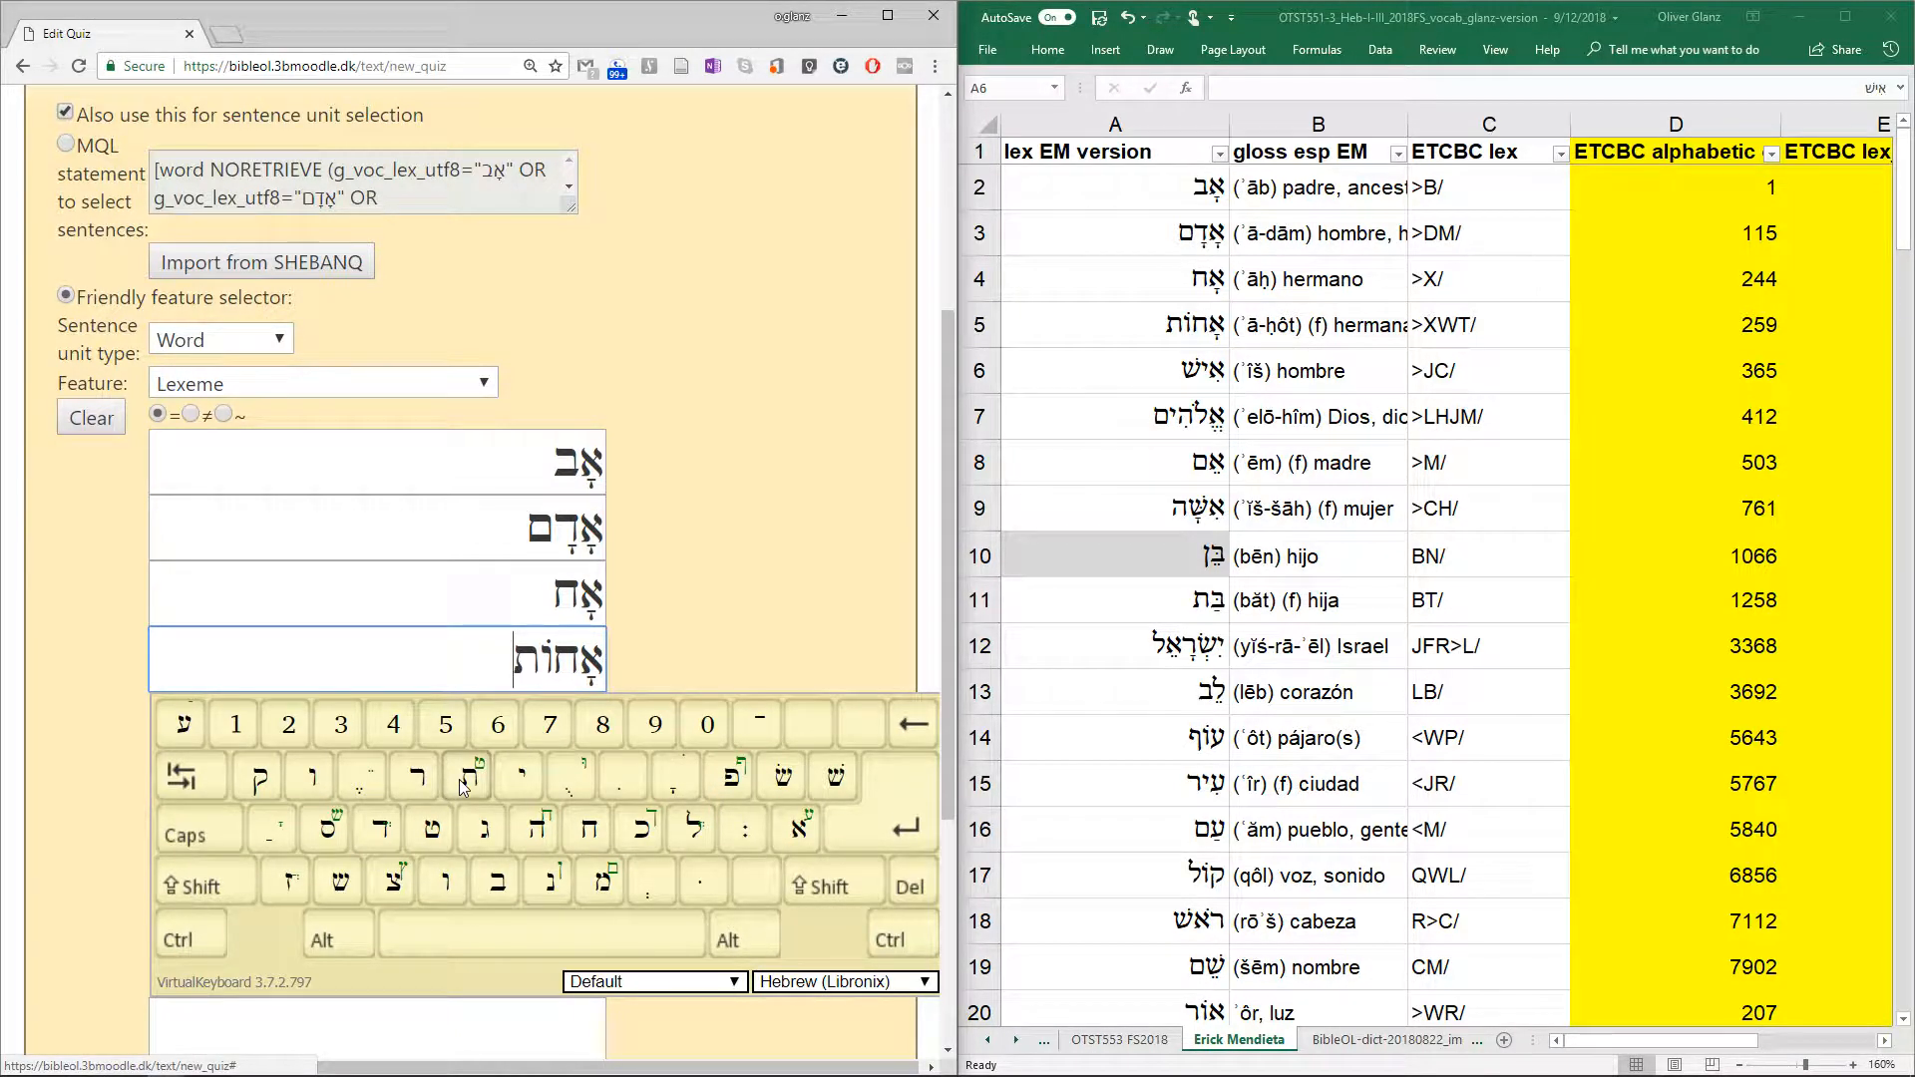
# Enter אִישׁ from the vocabulary list as the fifth lexeme value
pyautogui.click(497, 1026)
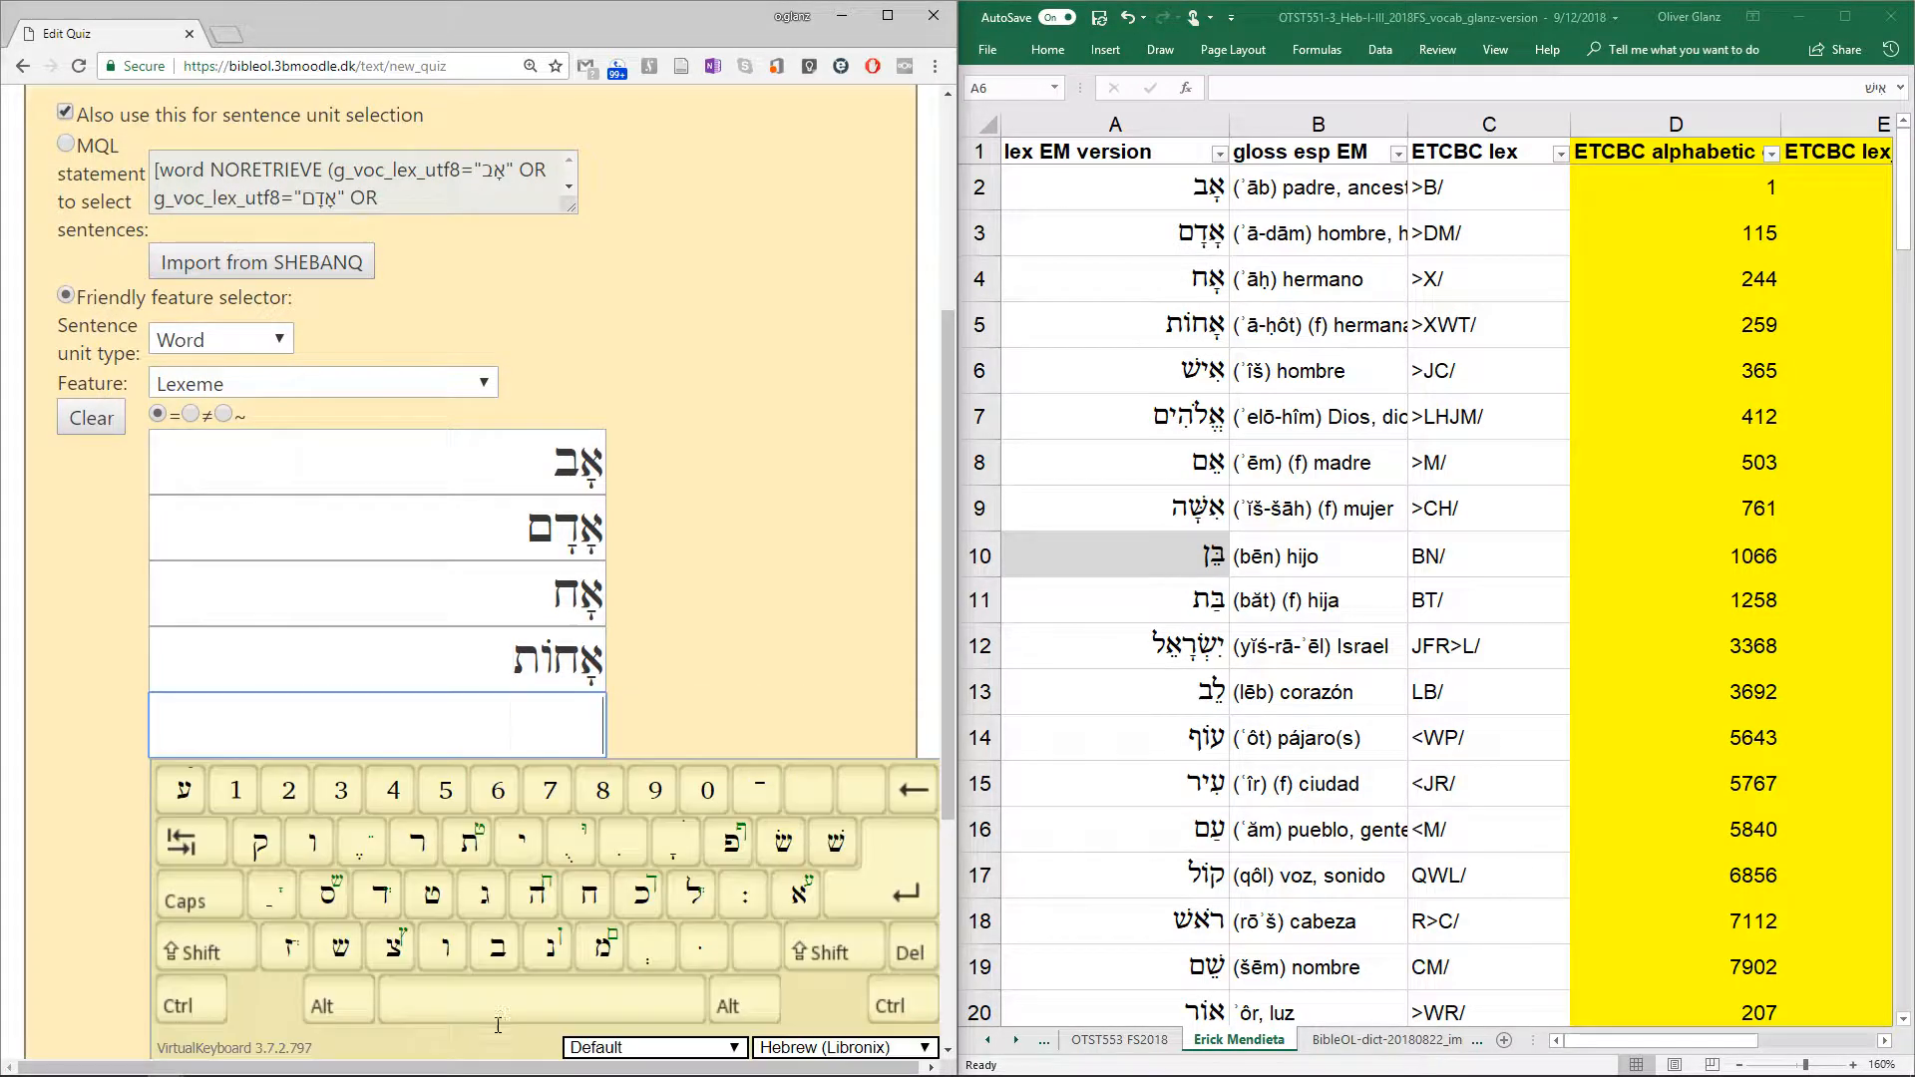
pyautogui.click(799, 893)
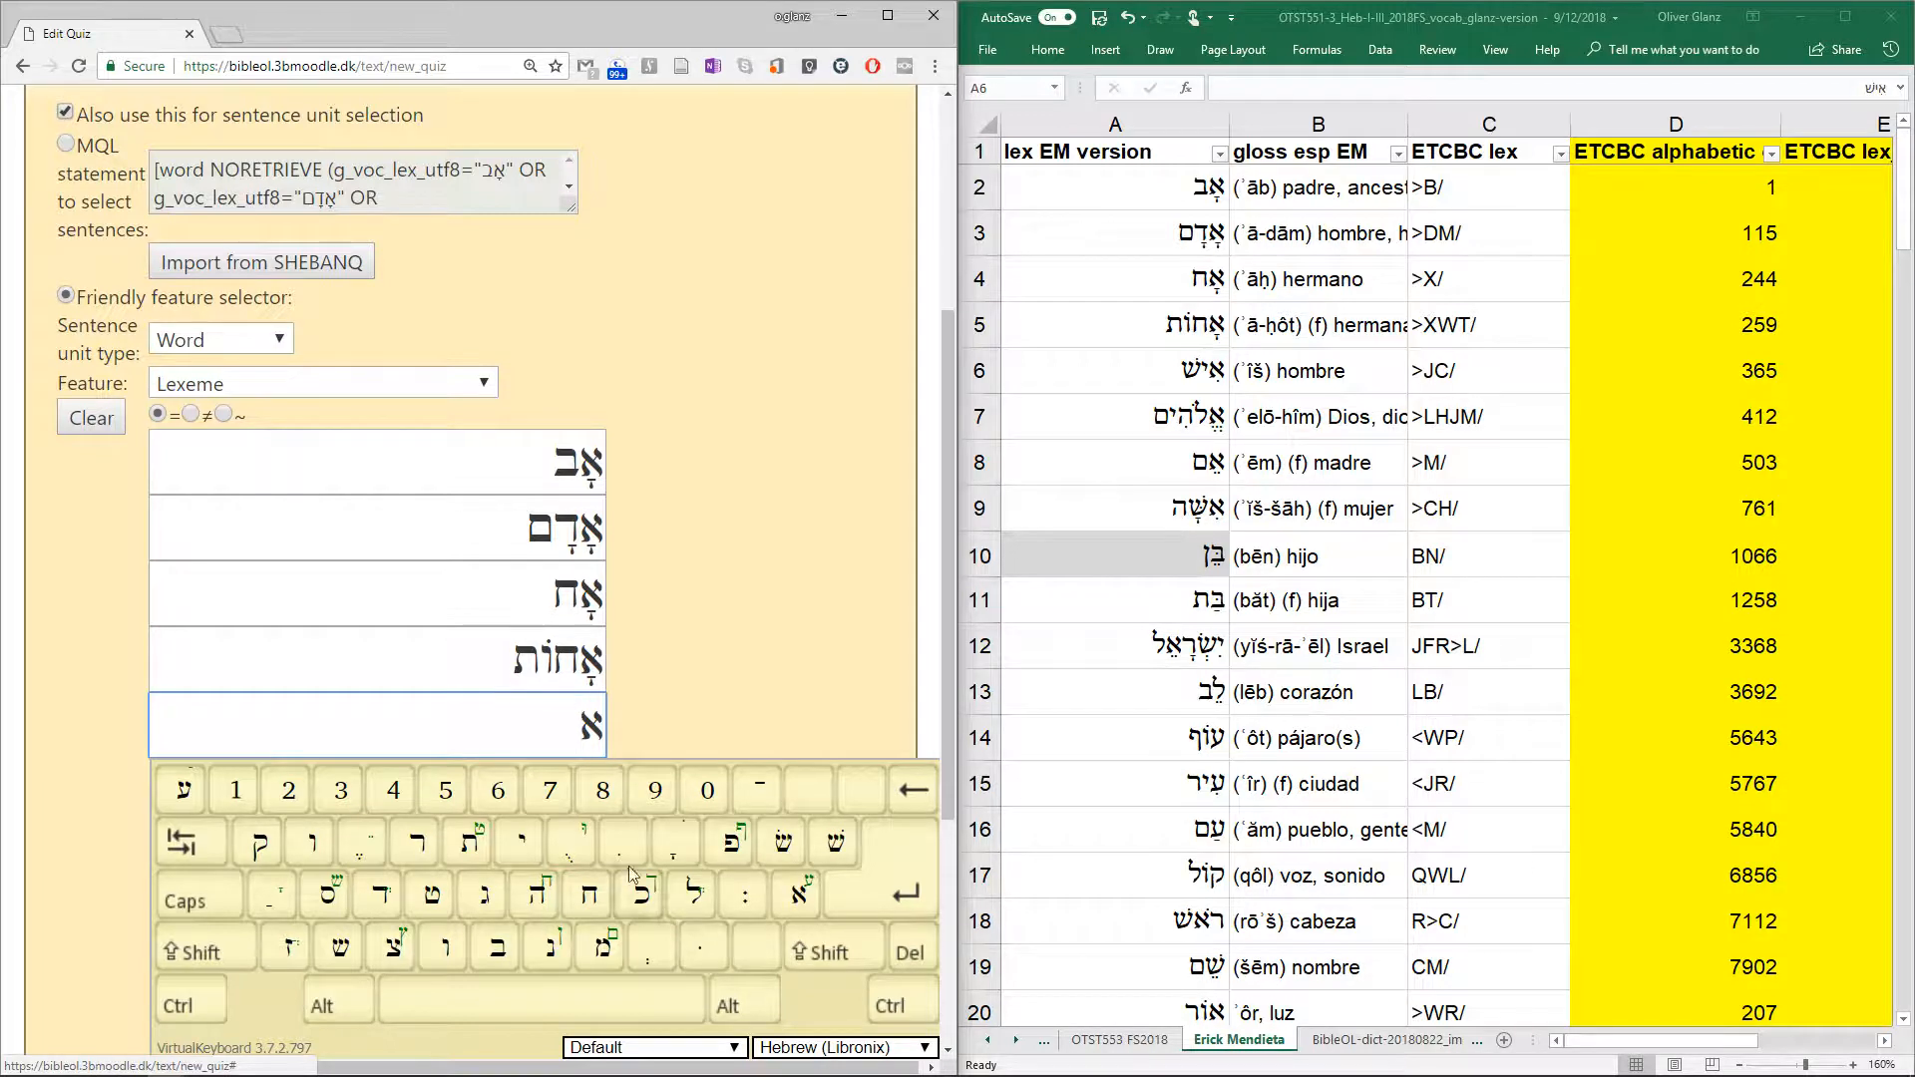
pyautogui.click(519, 862)
pyautogui.click(834, 850)
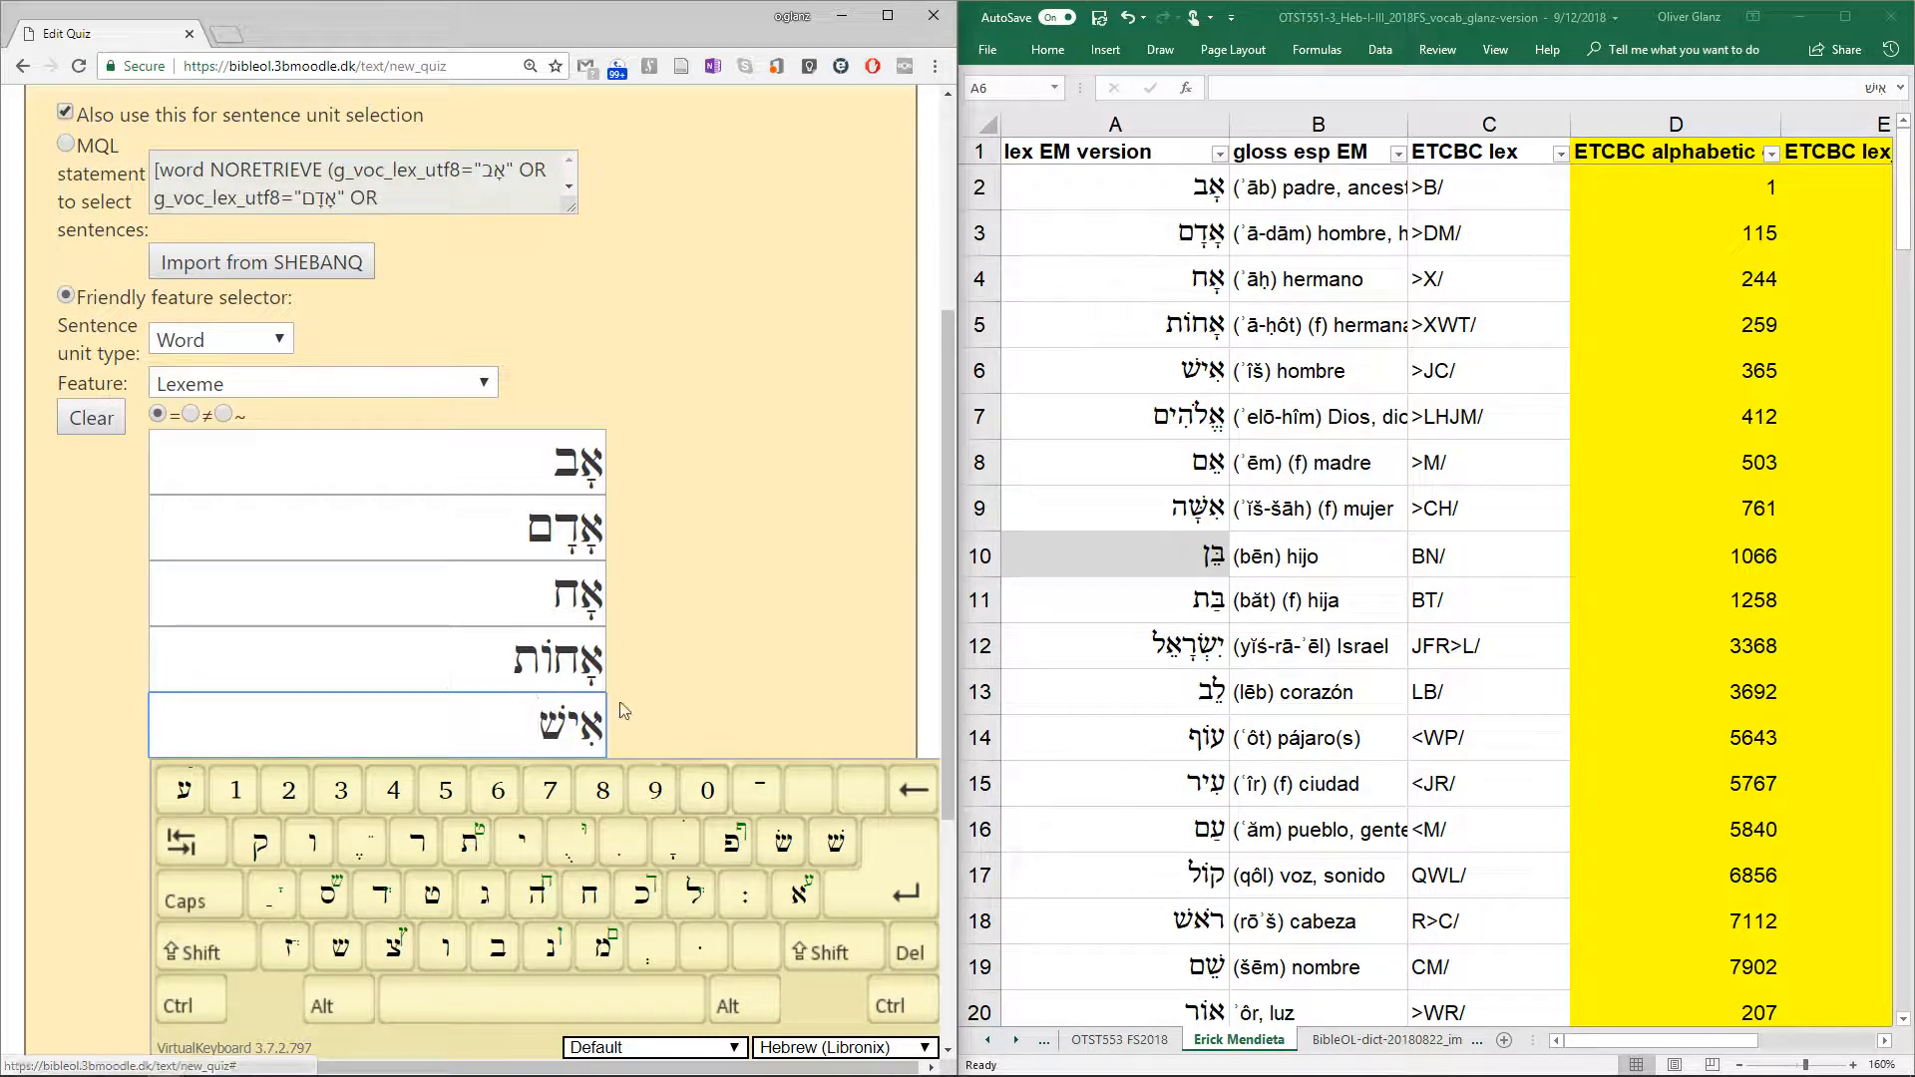
# Configure the exercise features to show Text and Lexeme (with variant) and to request Spanish
pyautogui.scroll(-1, 720, 613)
pyautogui.scroll(-1, 720, 612)
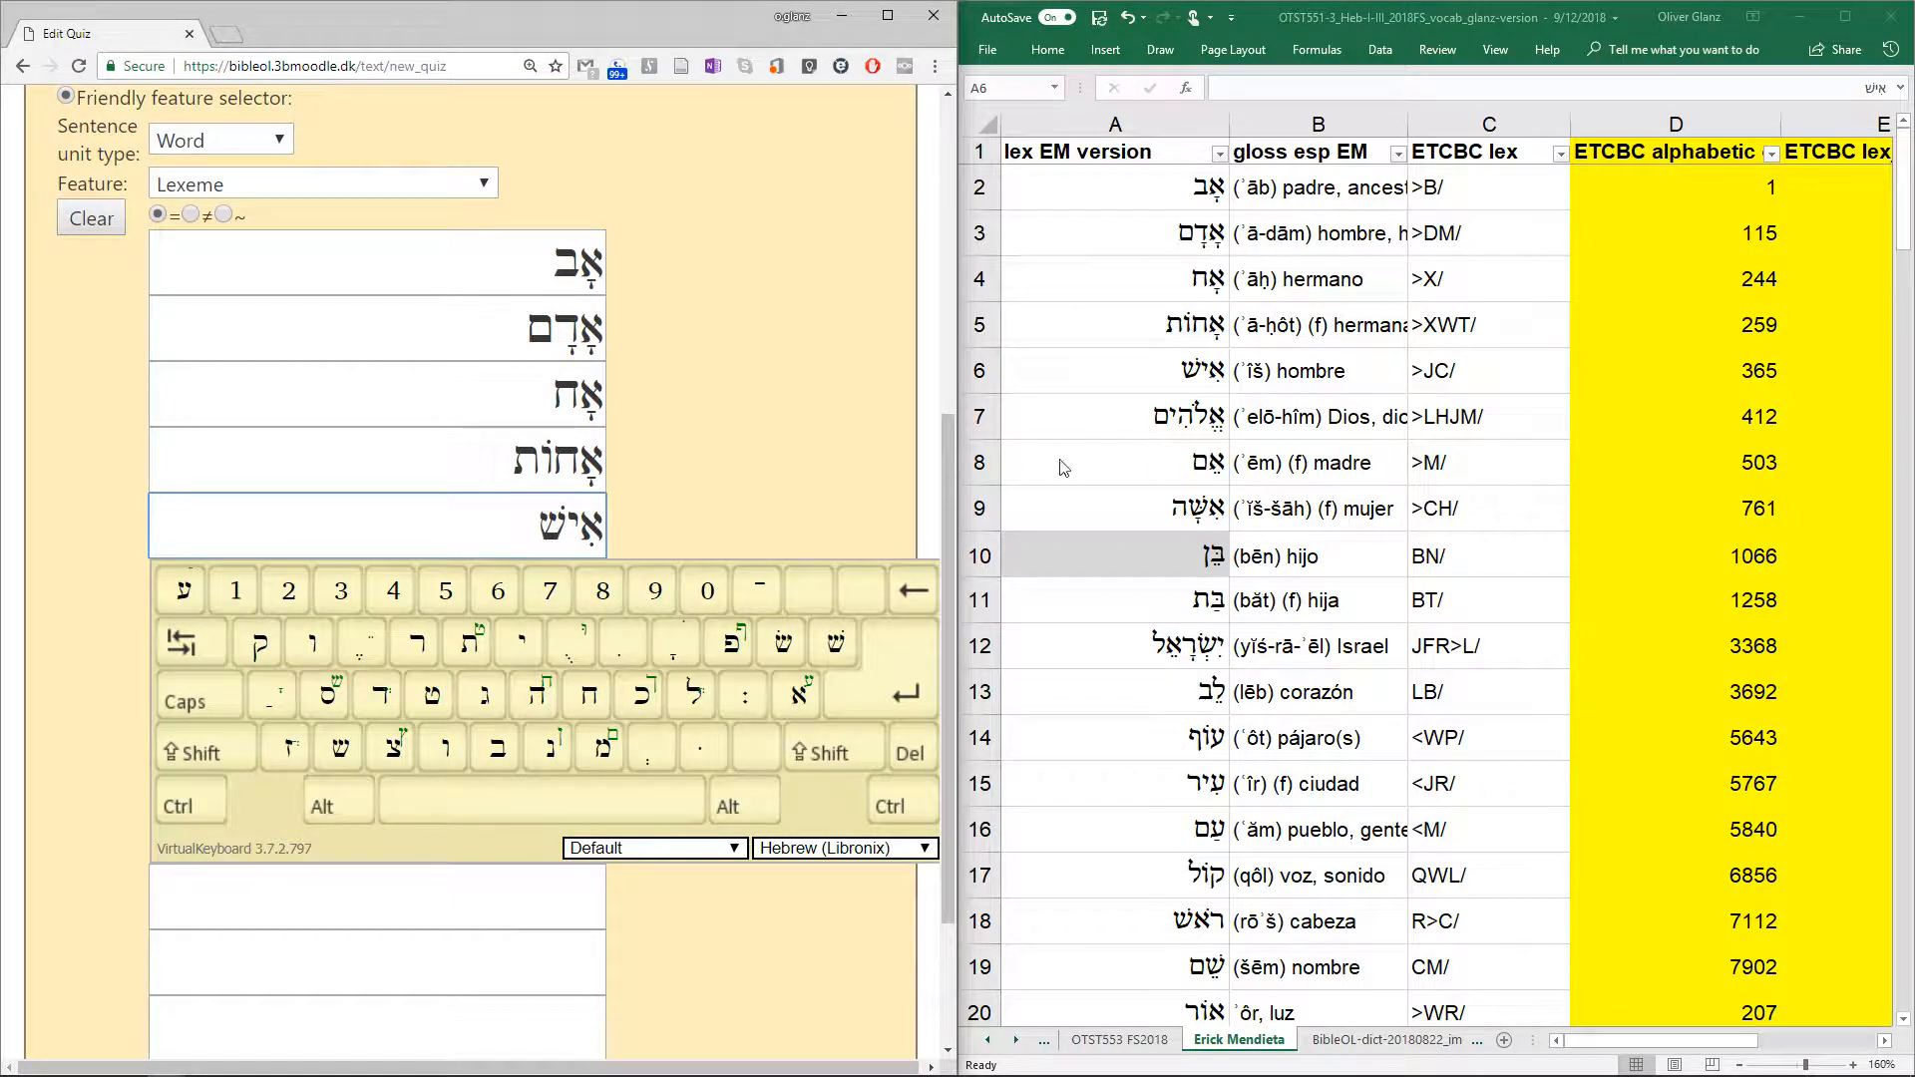
pyautogui.scroll(-3, 390, 417)
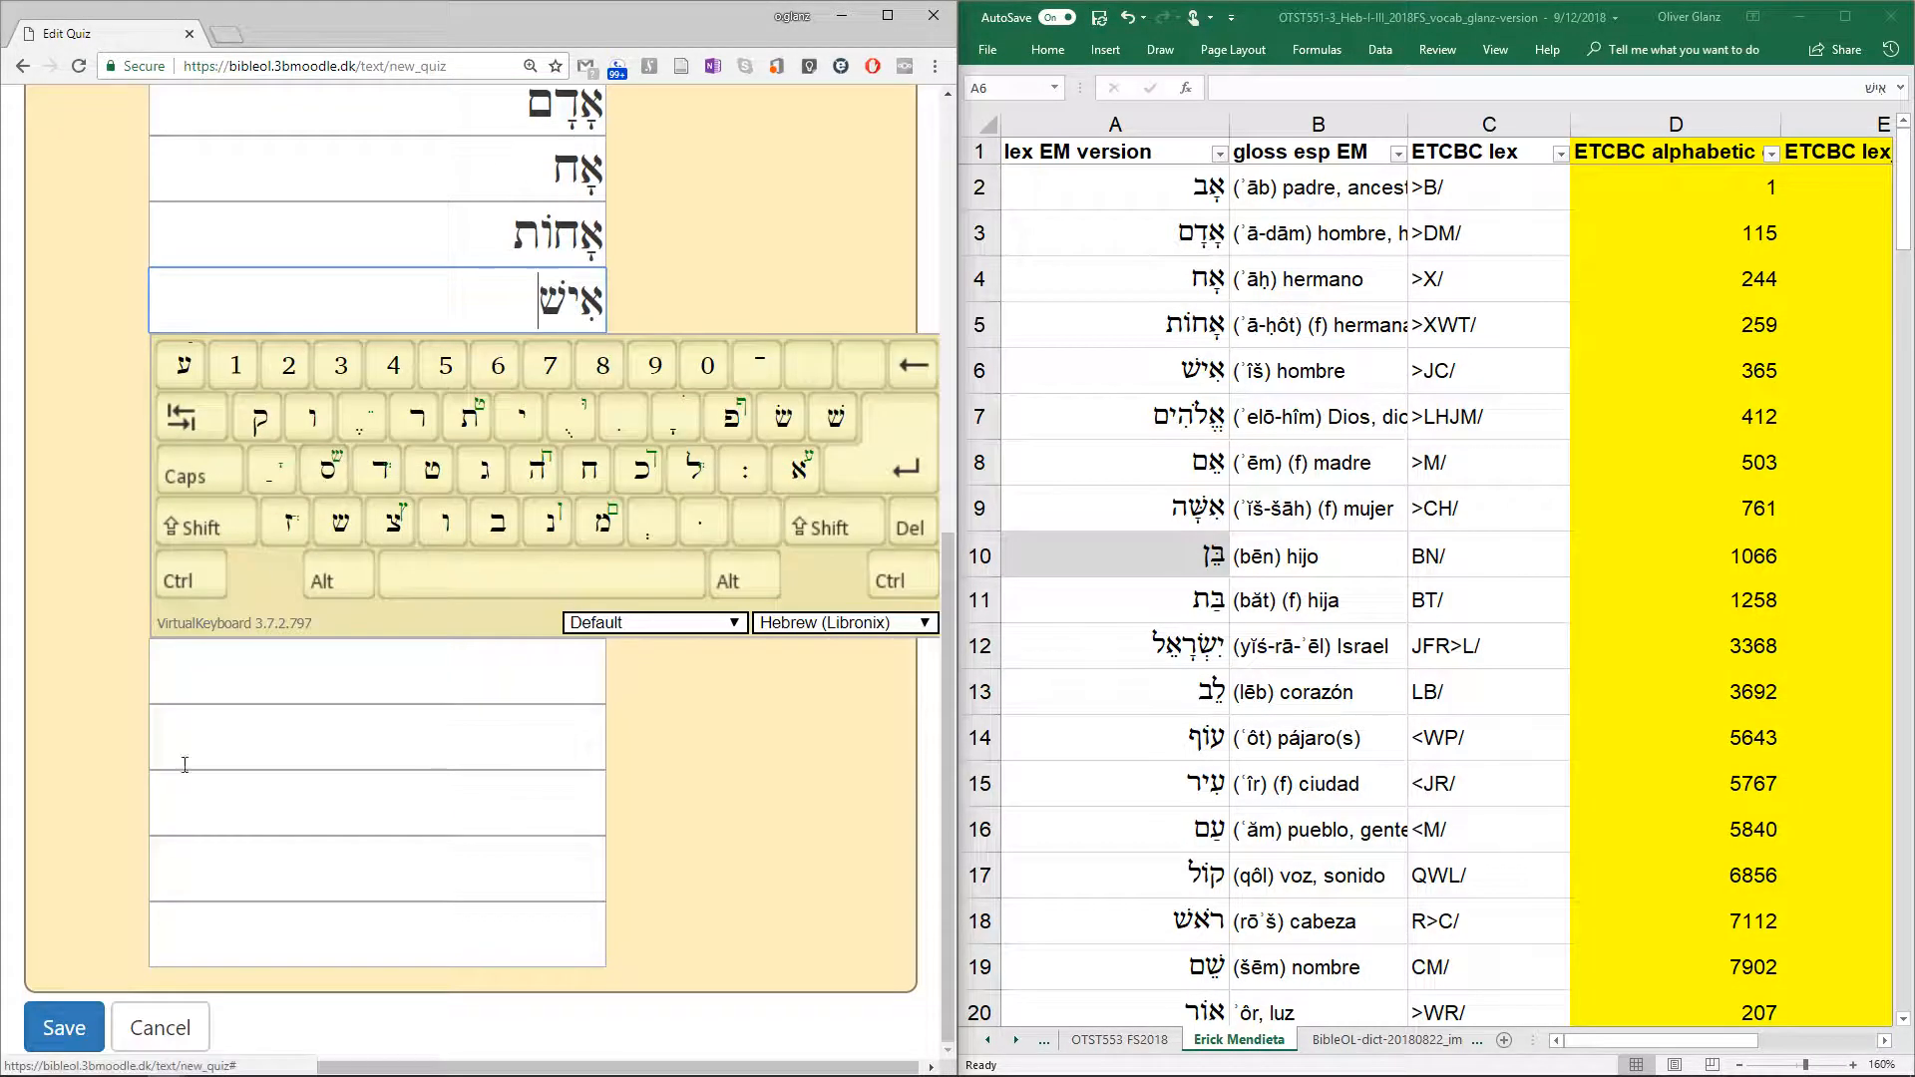
pyautogui.scroll(8, 236, 601)
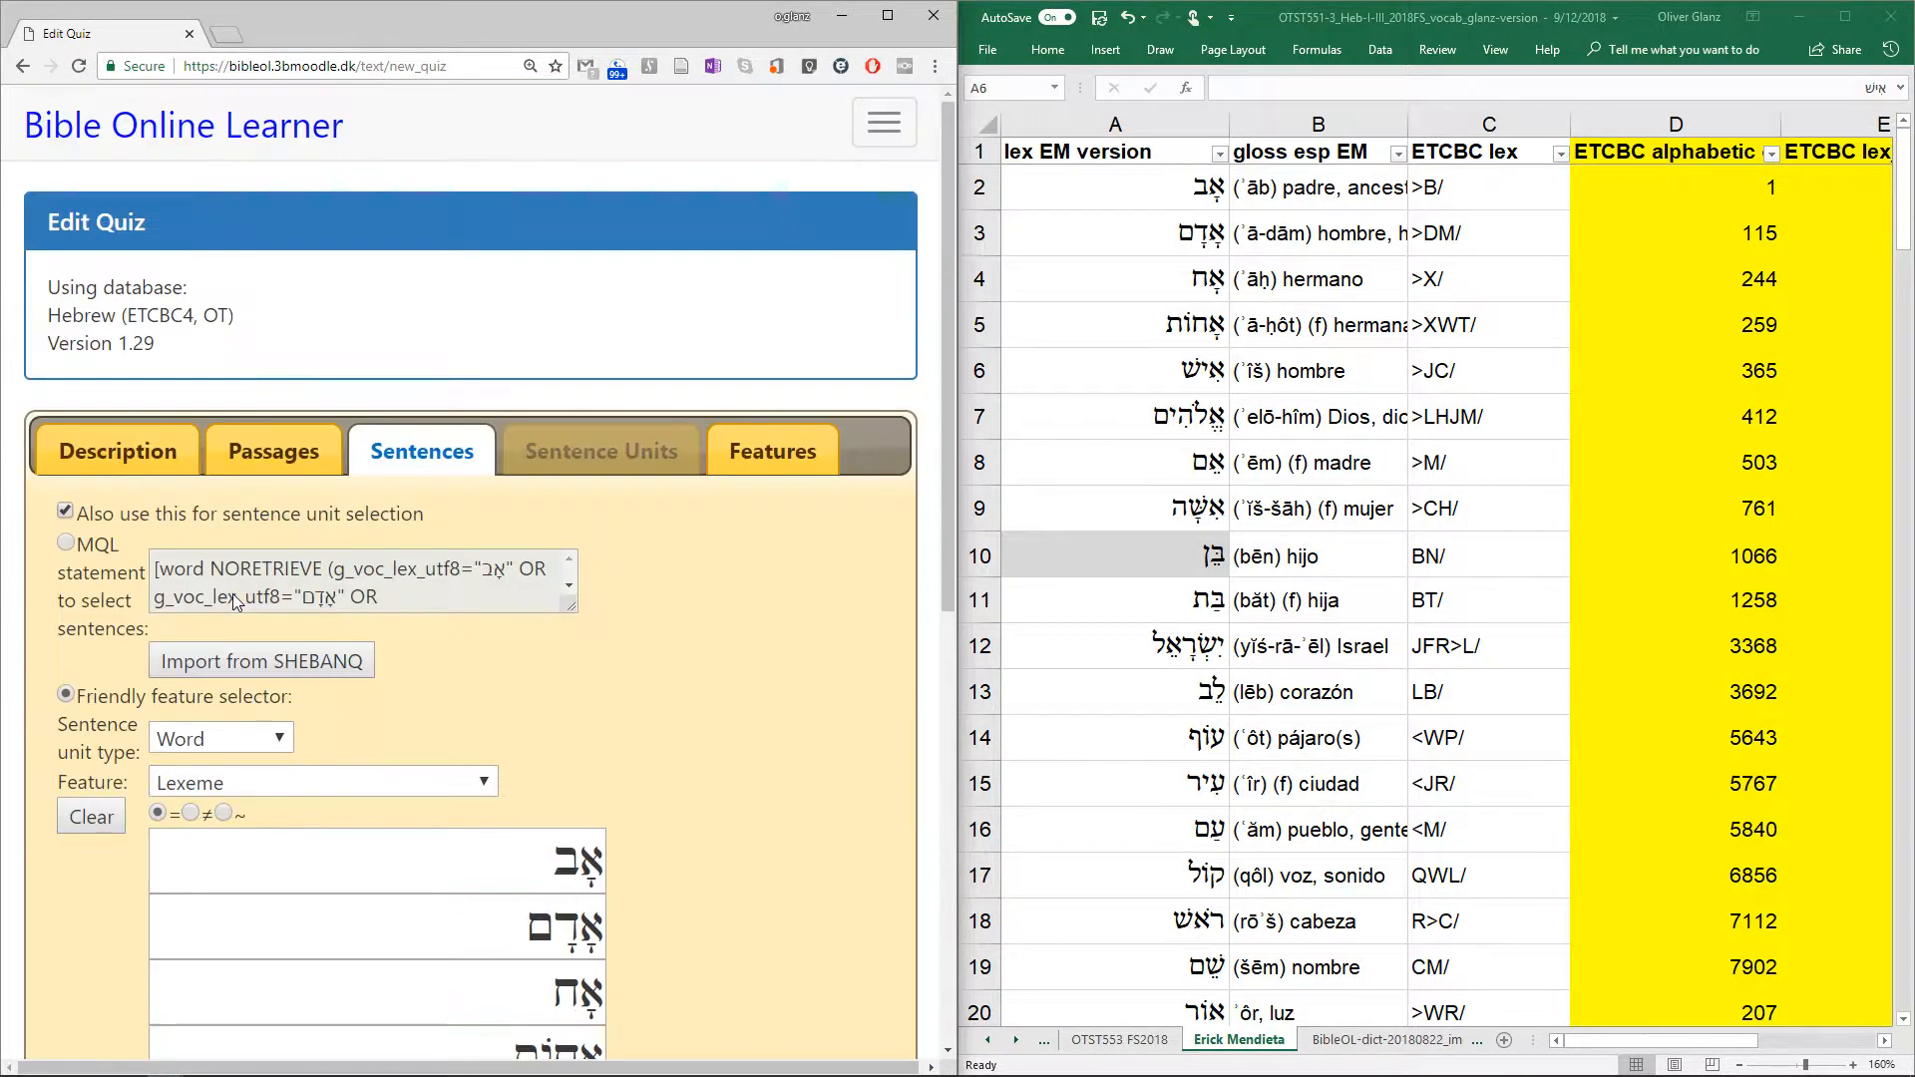
pyautogui.click(793, 451)
pyautogui.scroll(-2, 340, 650)
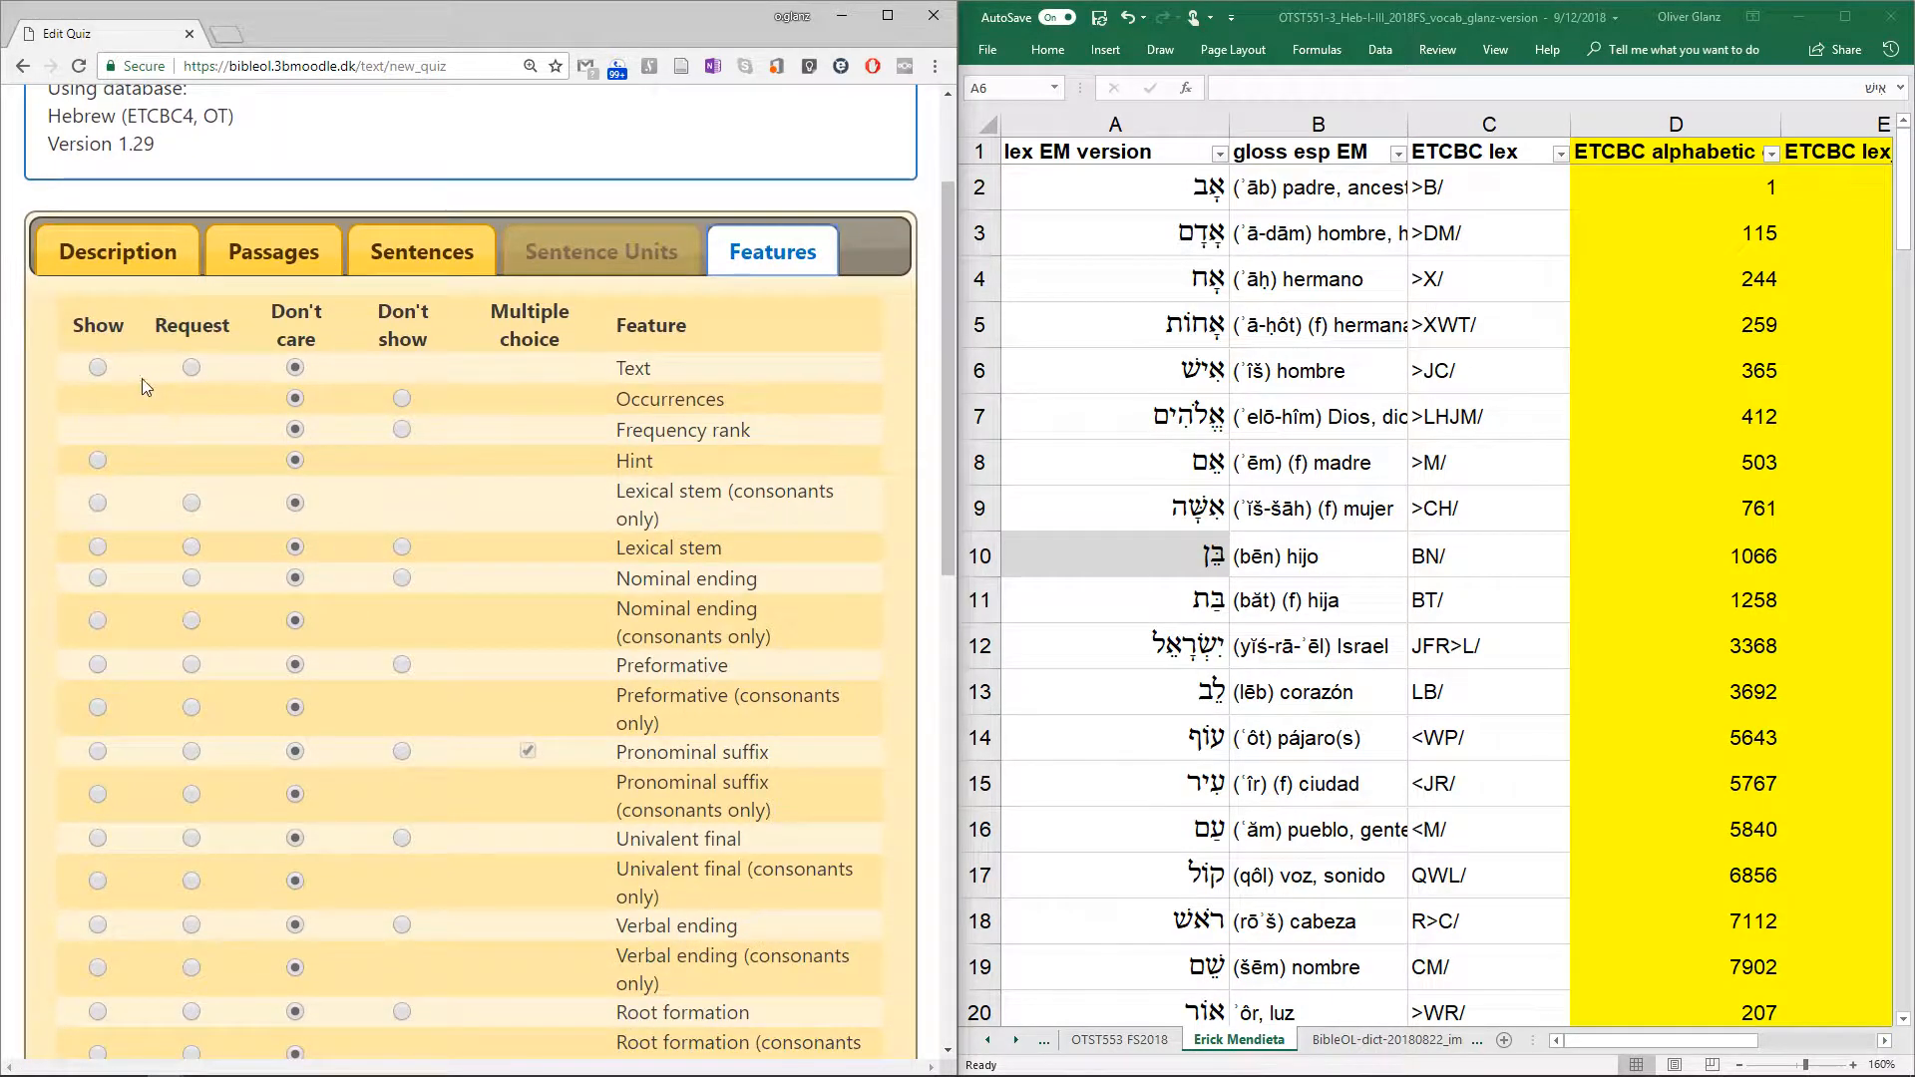
pyautogui.scroll(-6, 298, 596)
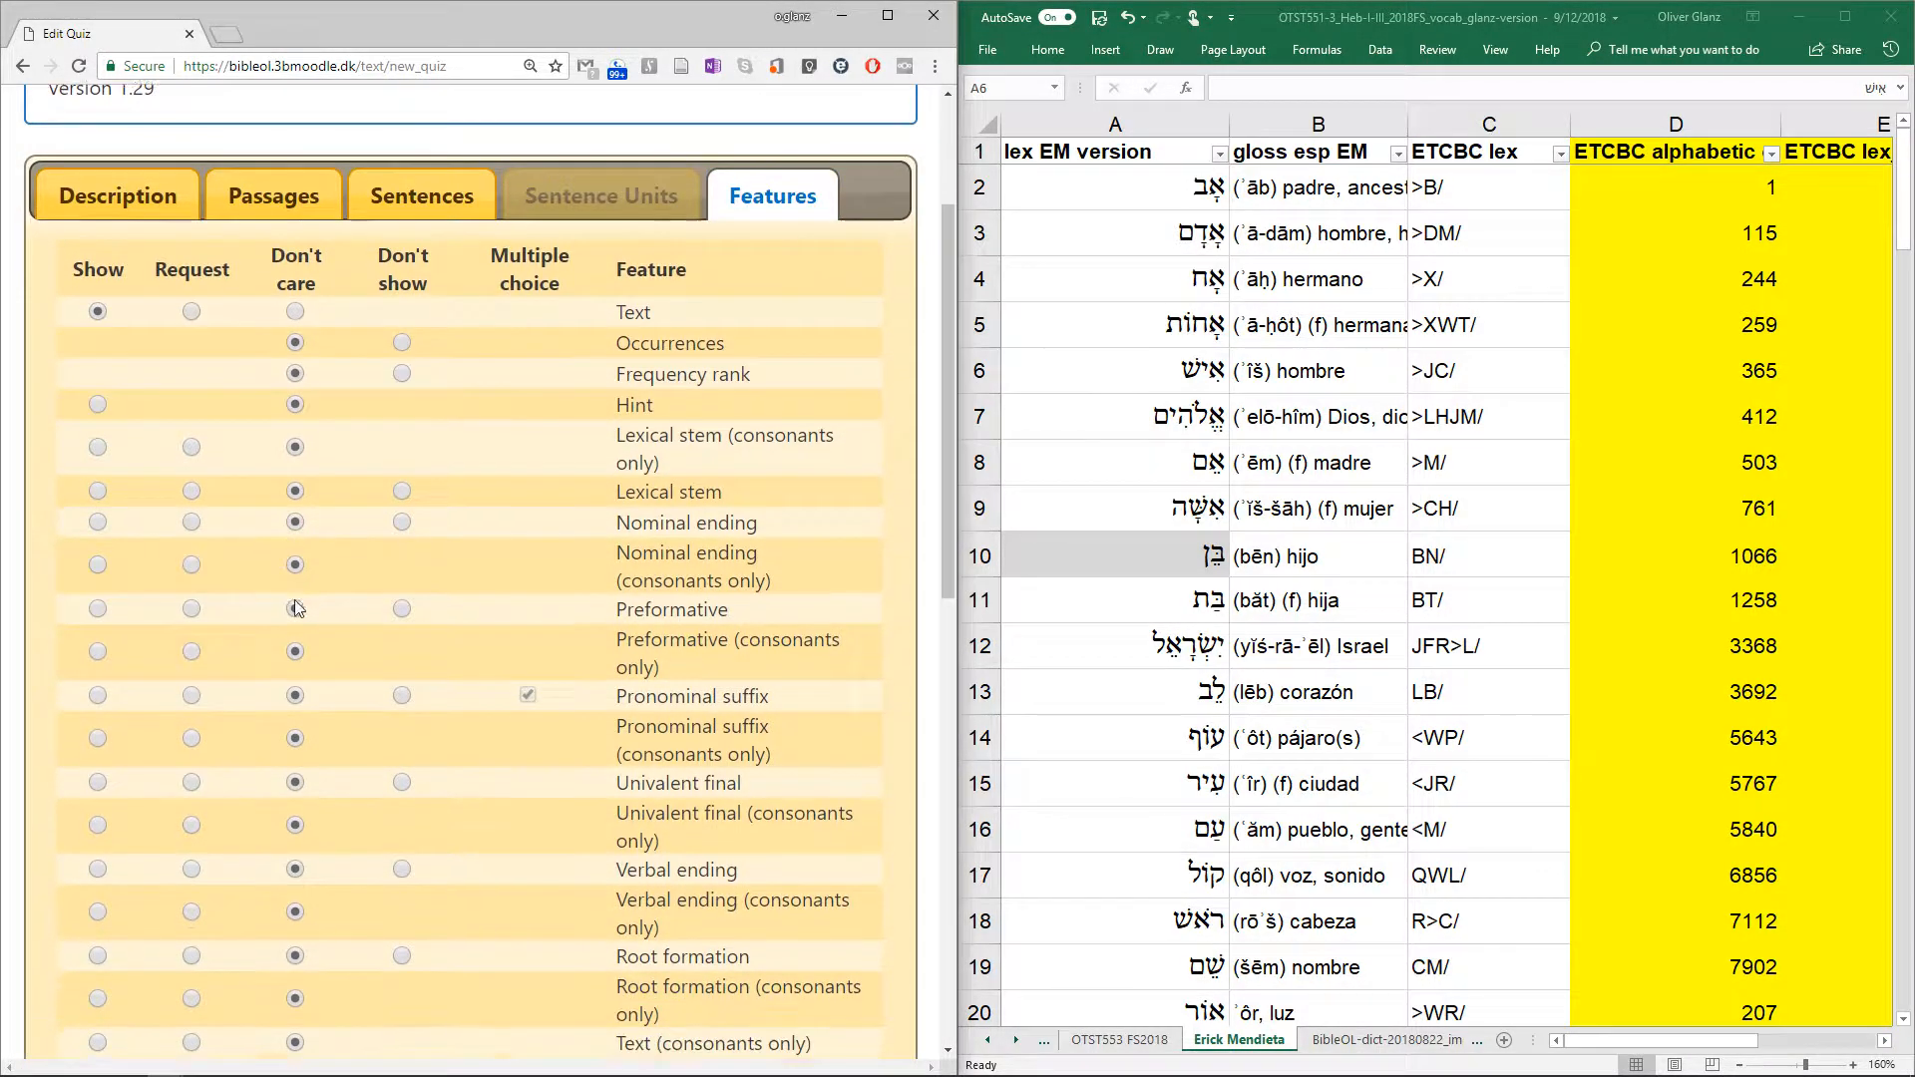
pyautogui.scroll(-3, 298, 597)
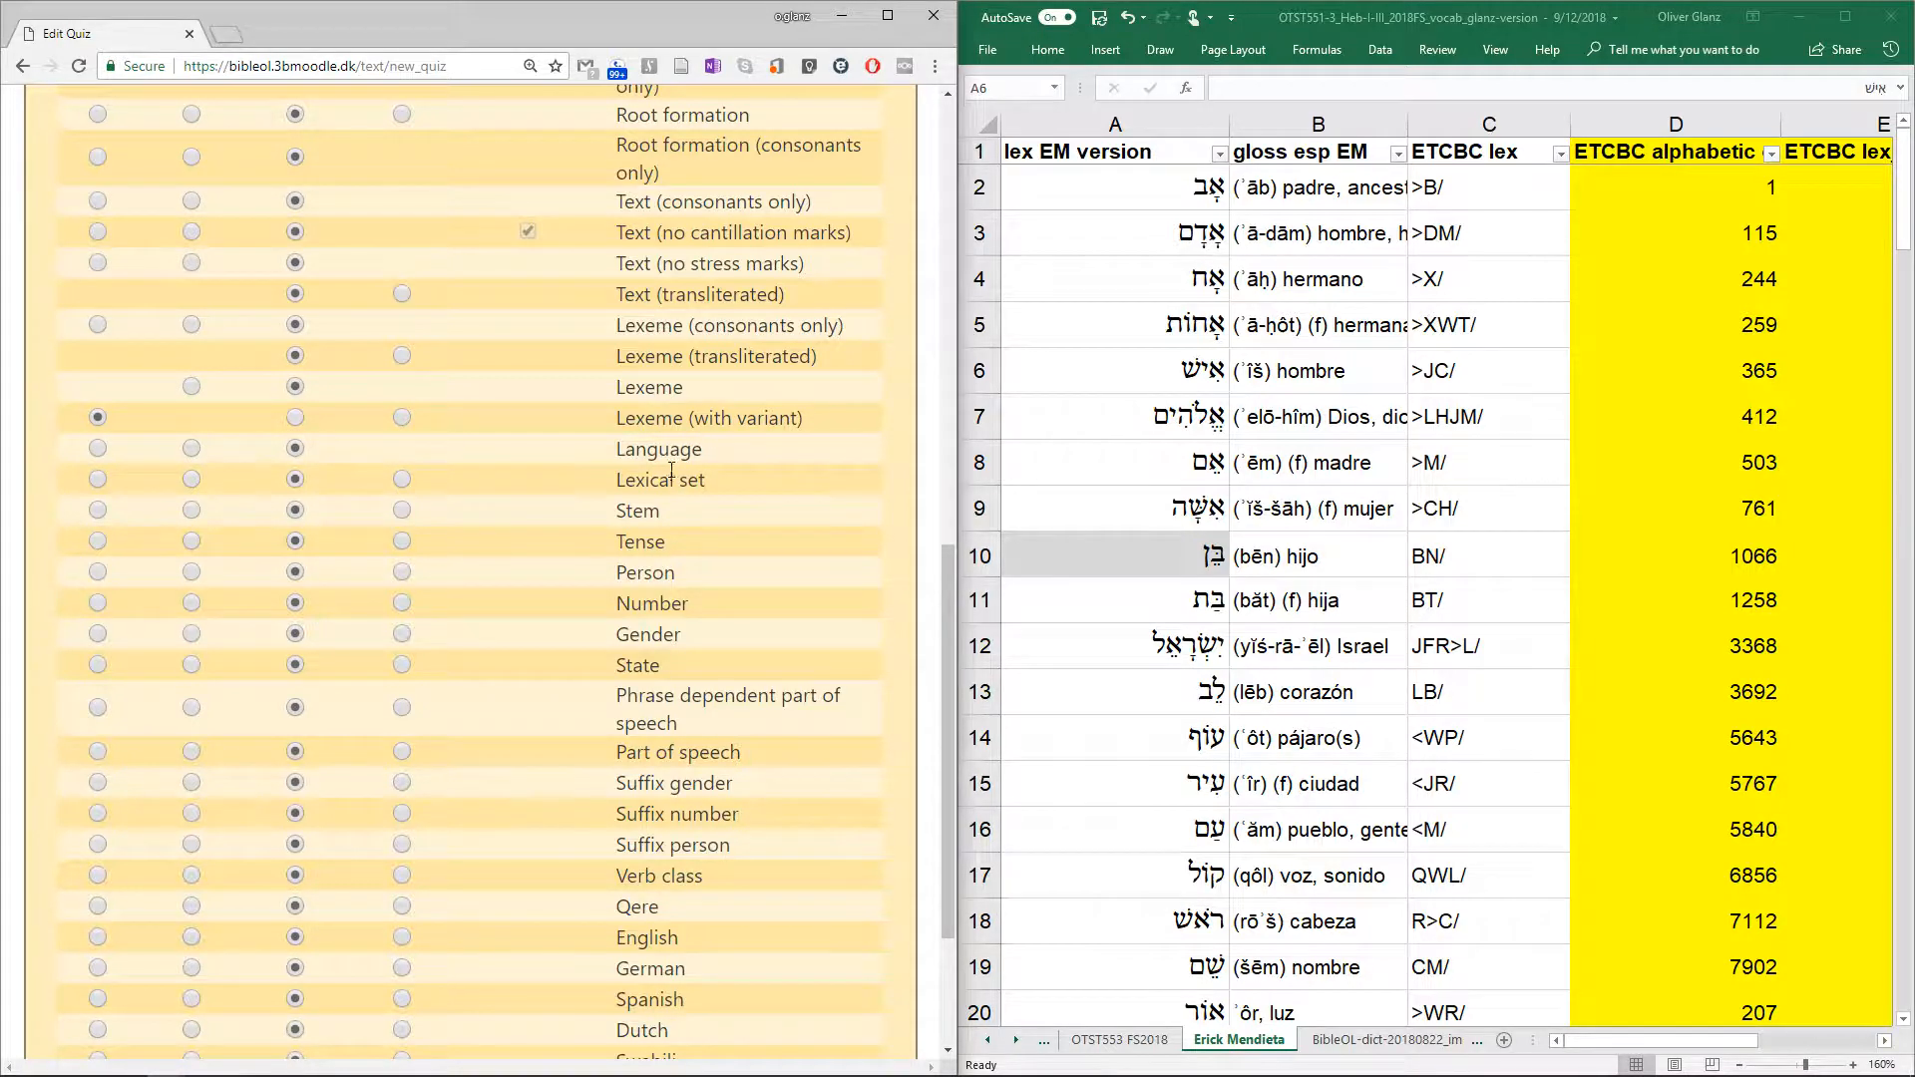
pyautogui.scroll(-3, 665, 480)
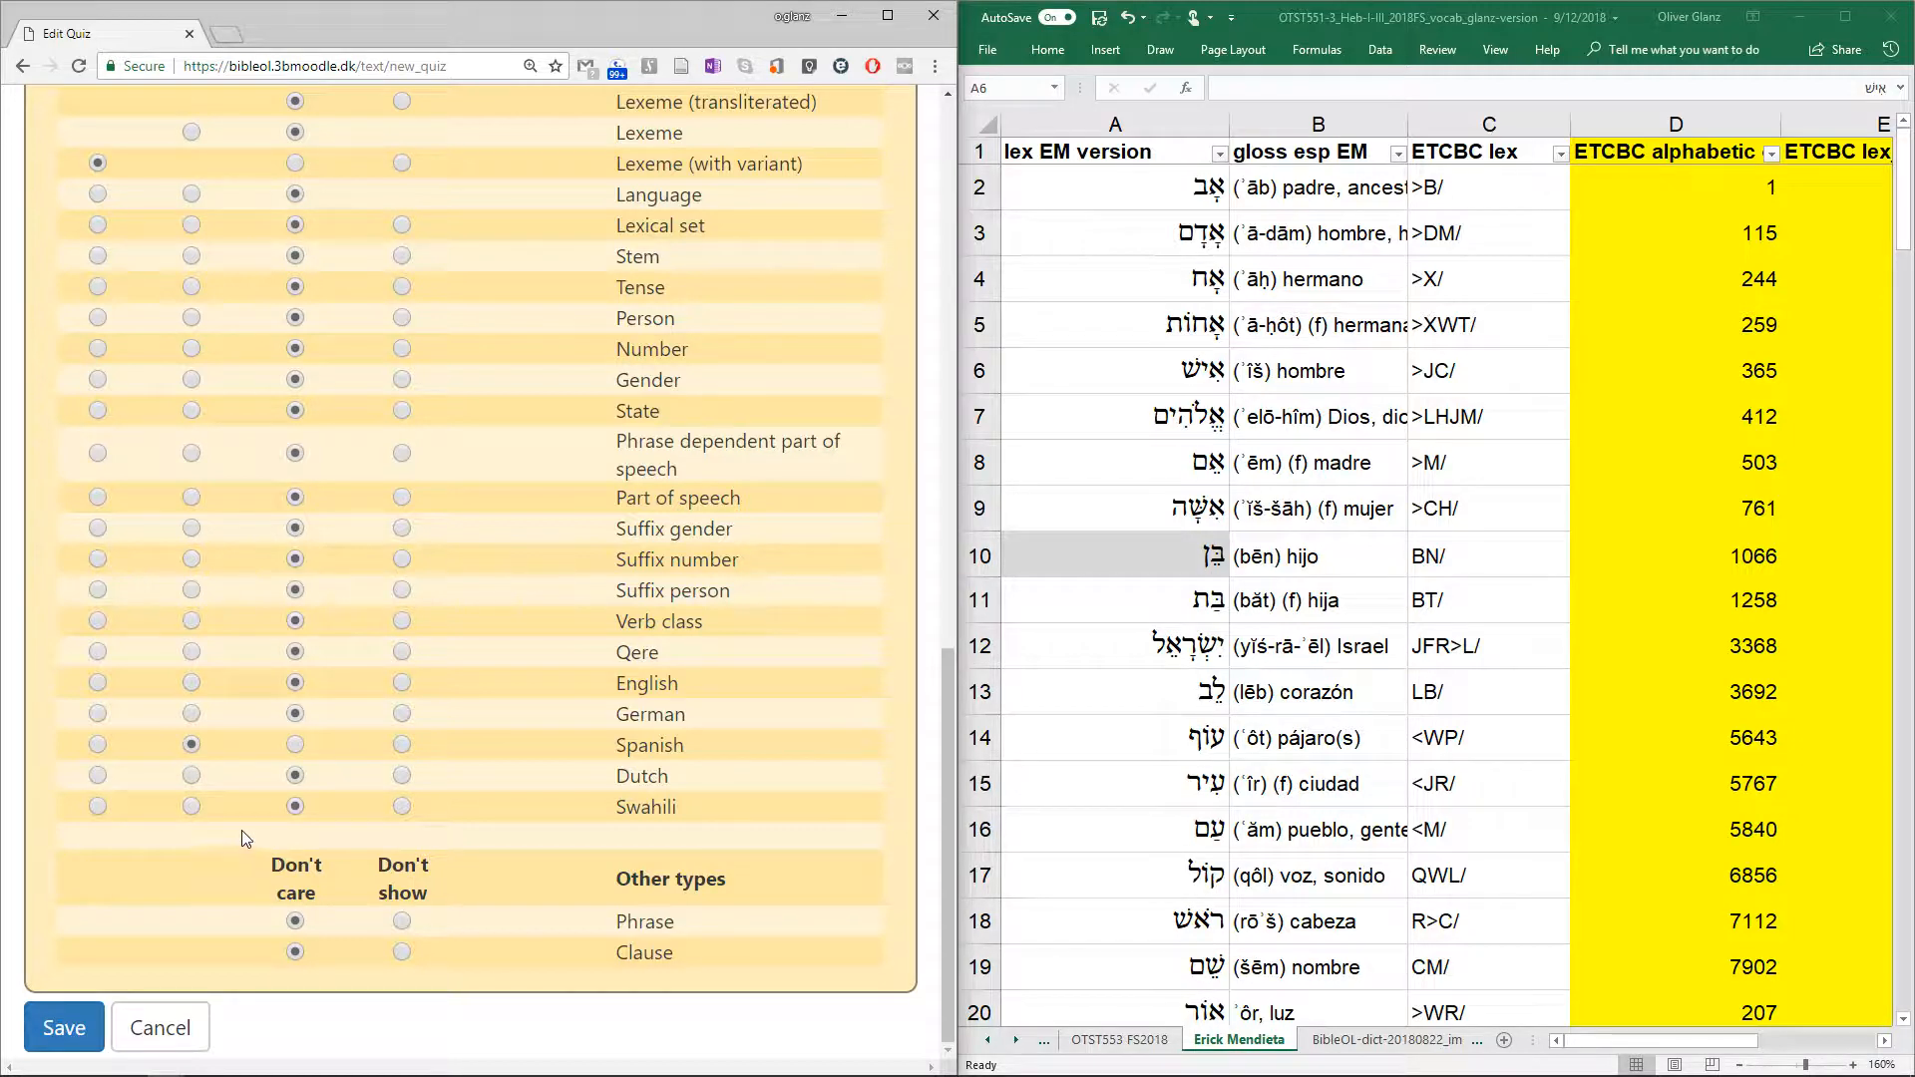
# Save the exercise under the file name "wordlist of PK c3"
pyautogui.click(64, 1027)
pyautogui.click(354, 265)
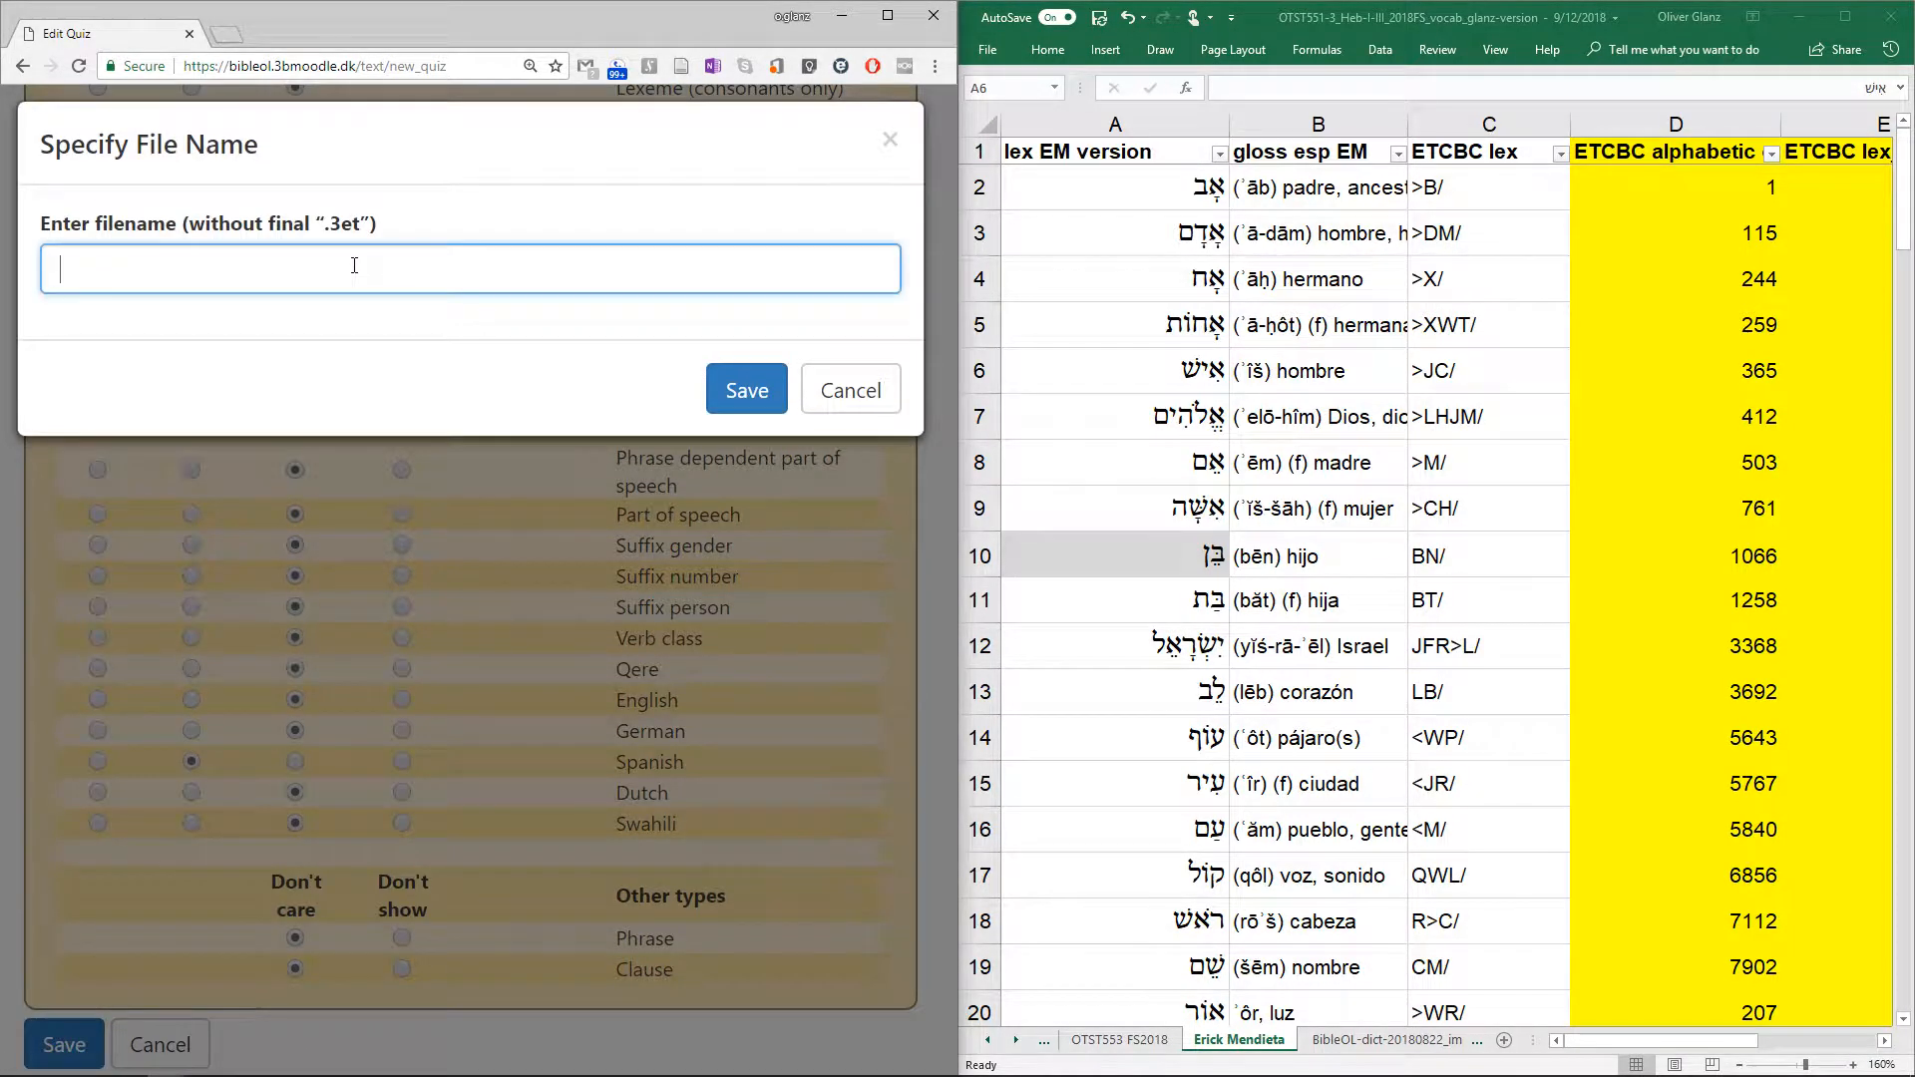
pyautogui.write('wordlist of PK c3')
pyautogui.click(765, 393)
# Bring up the other Chrome window with the Bible Online Learner home page and view the exercises in the BibleOL-tutorials folder
pyautogui.hotkey('alt', 'Tab')
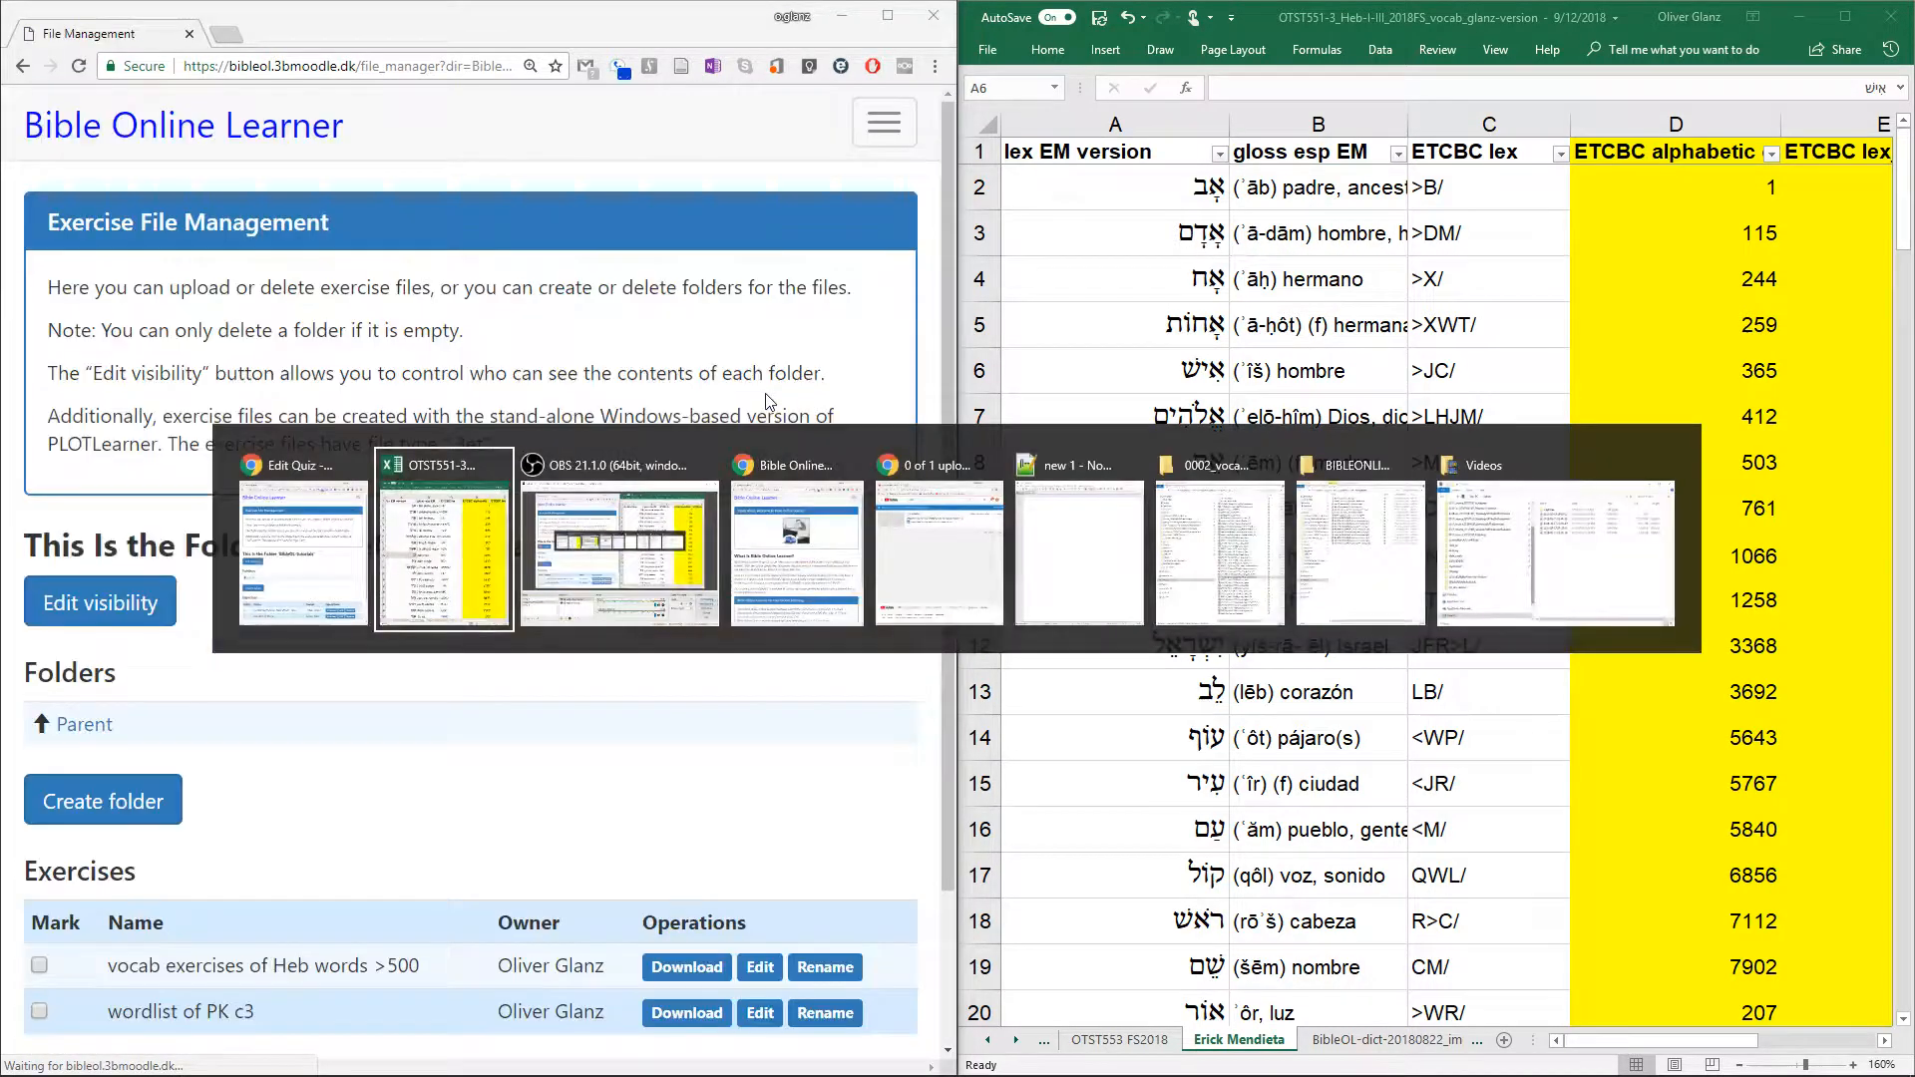
pyautogui.hotkey('alt', 'Tab')
pyautogui.hotkey('alt', 'Tab')
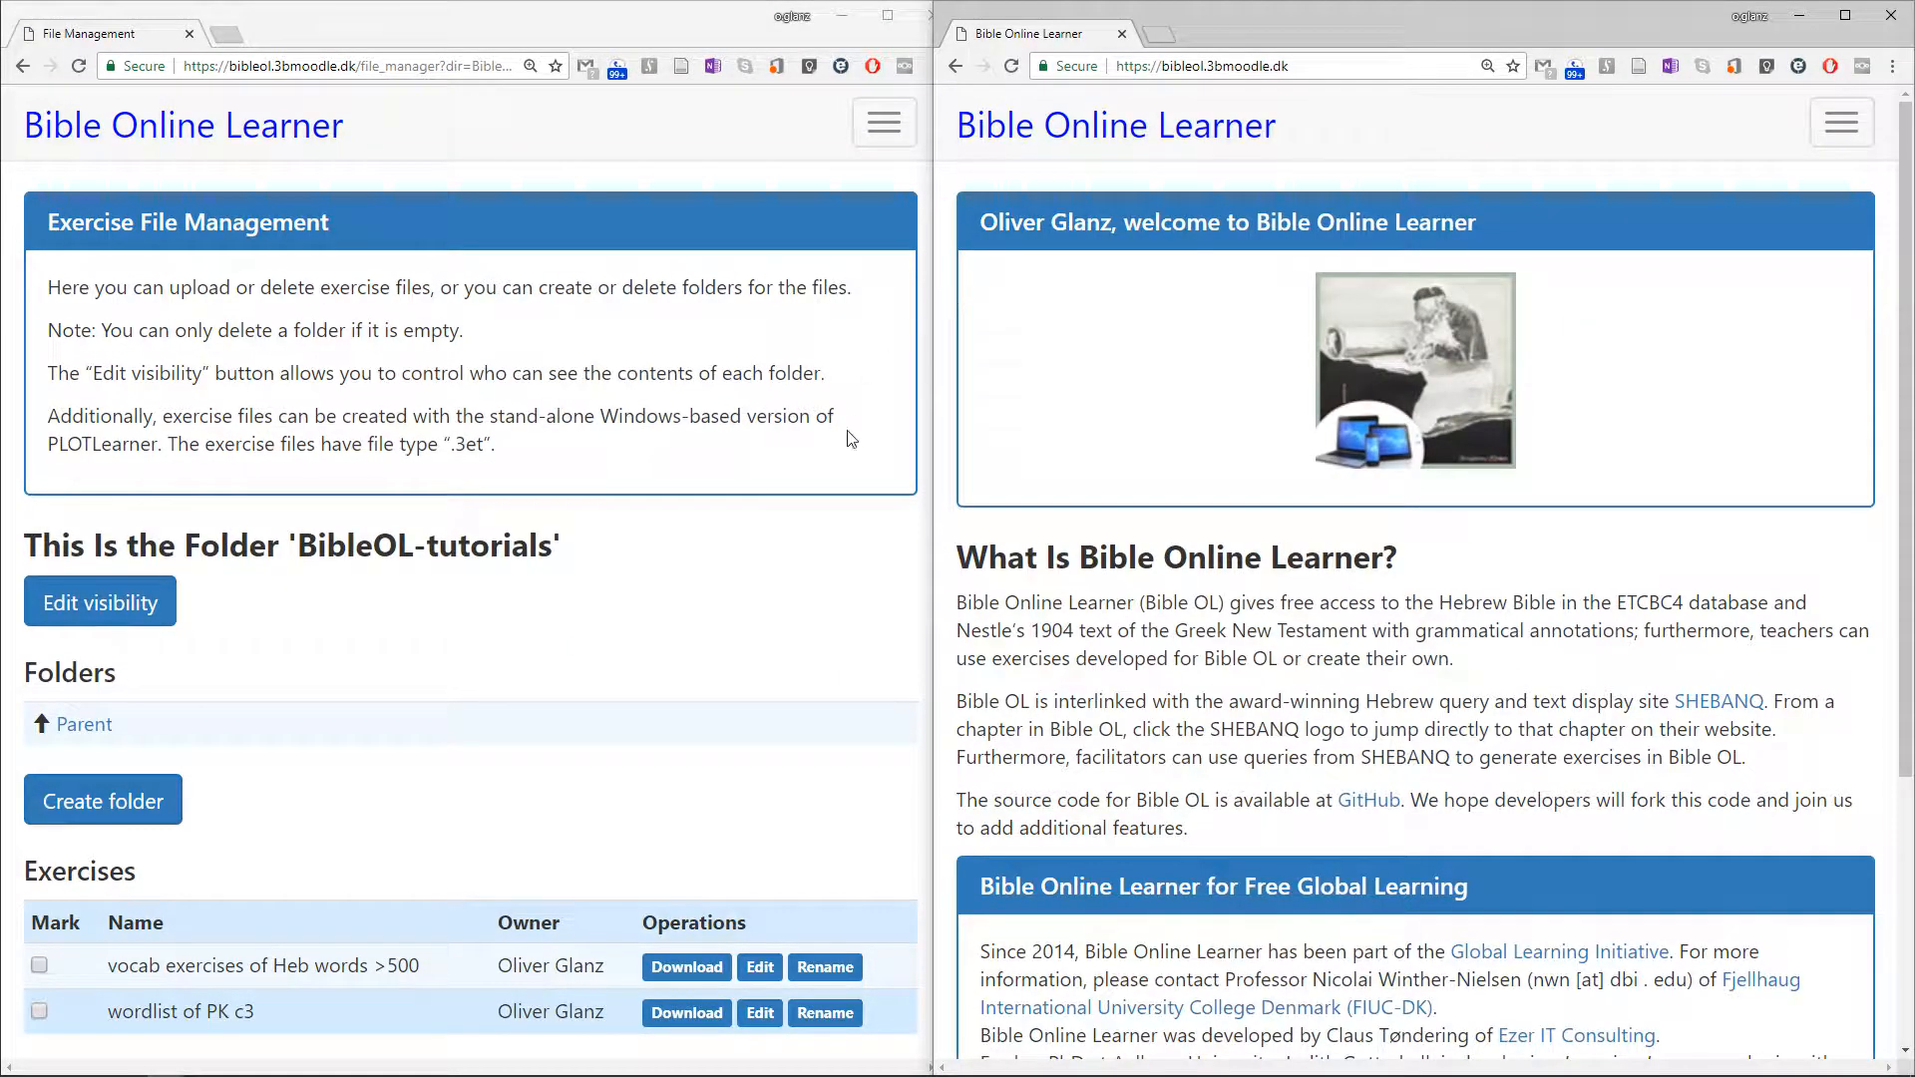
pyautogui.scroll(-2, 731, 674)
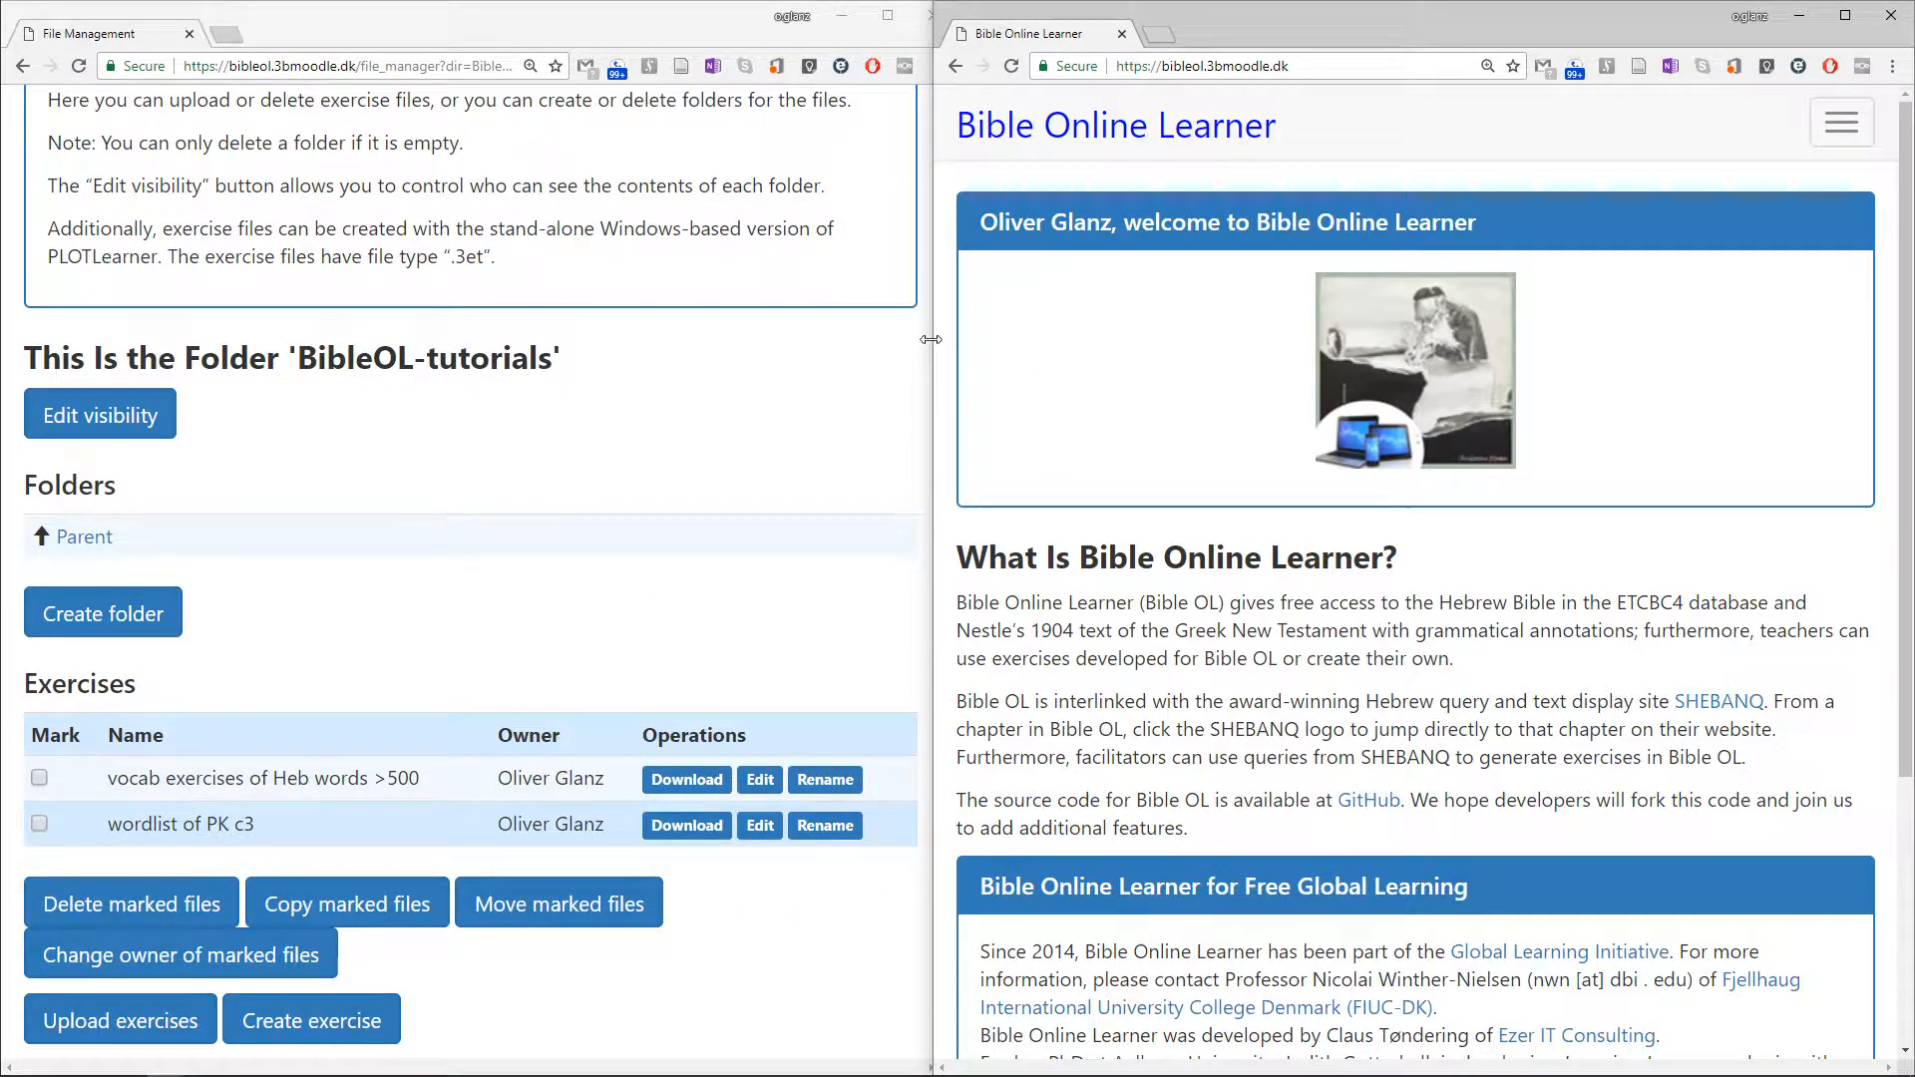
# Widen the Bible Online Learner home page window and open the BibleOL-tutorials folder among the exercises
pyautogui.moveTo(937, 347); pyautogui.dragTo(770, 345)
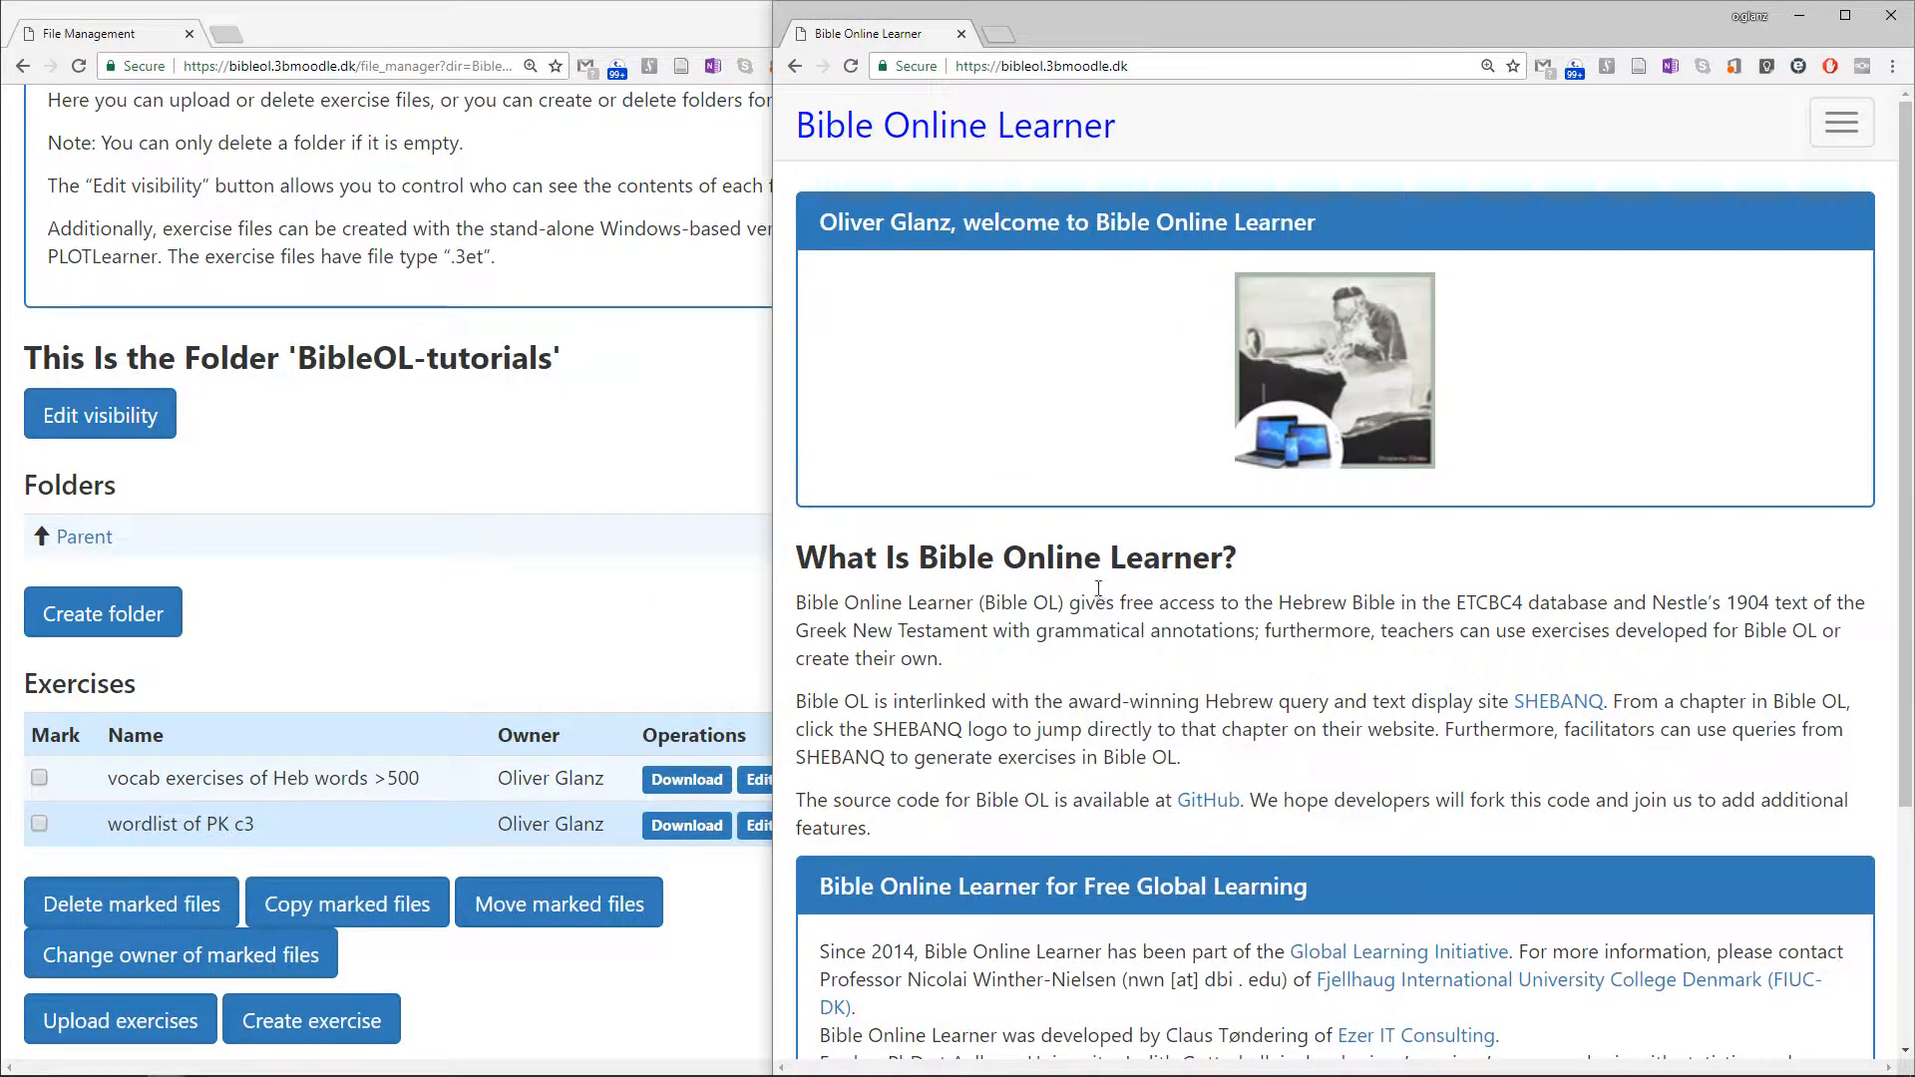
pyautogui.scroll(-3, 1089, 607)
pyautogui.scroll(3, 1090, 610)
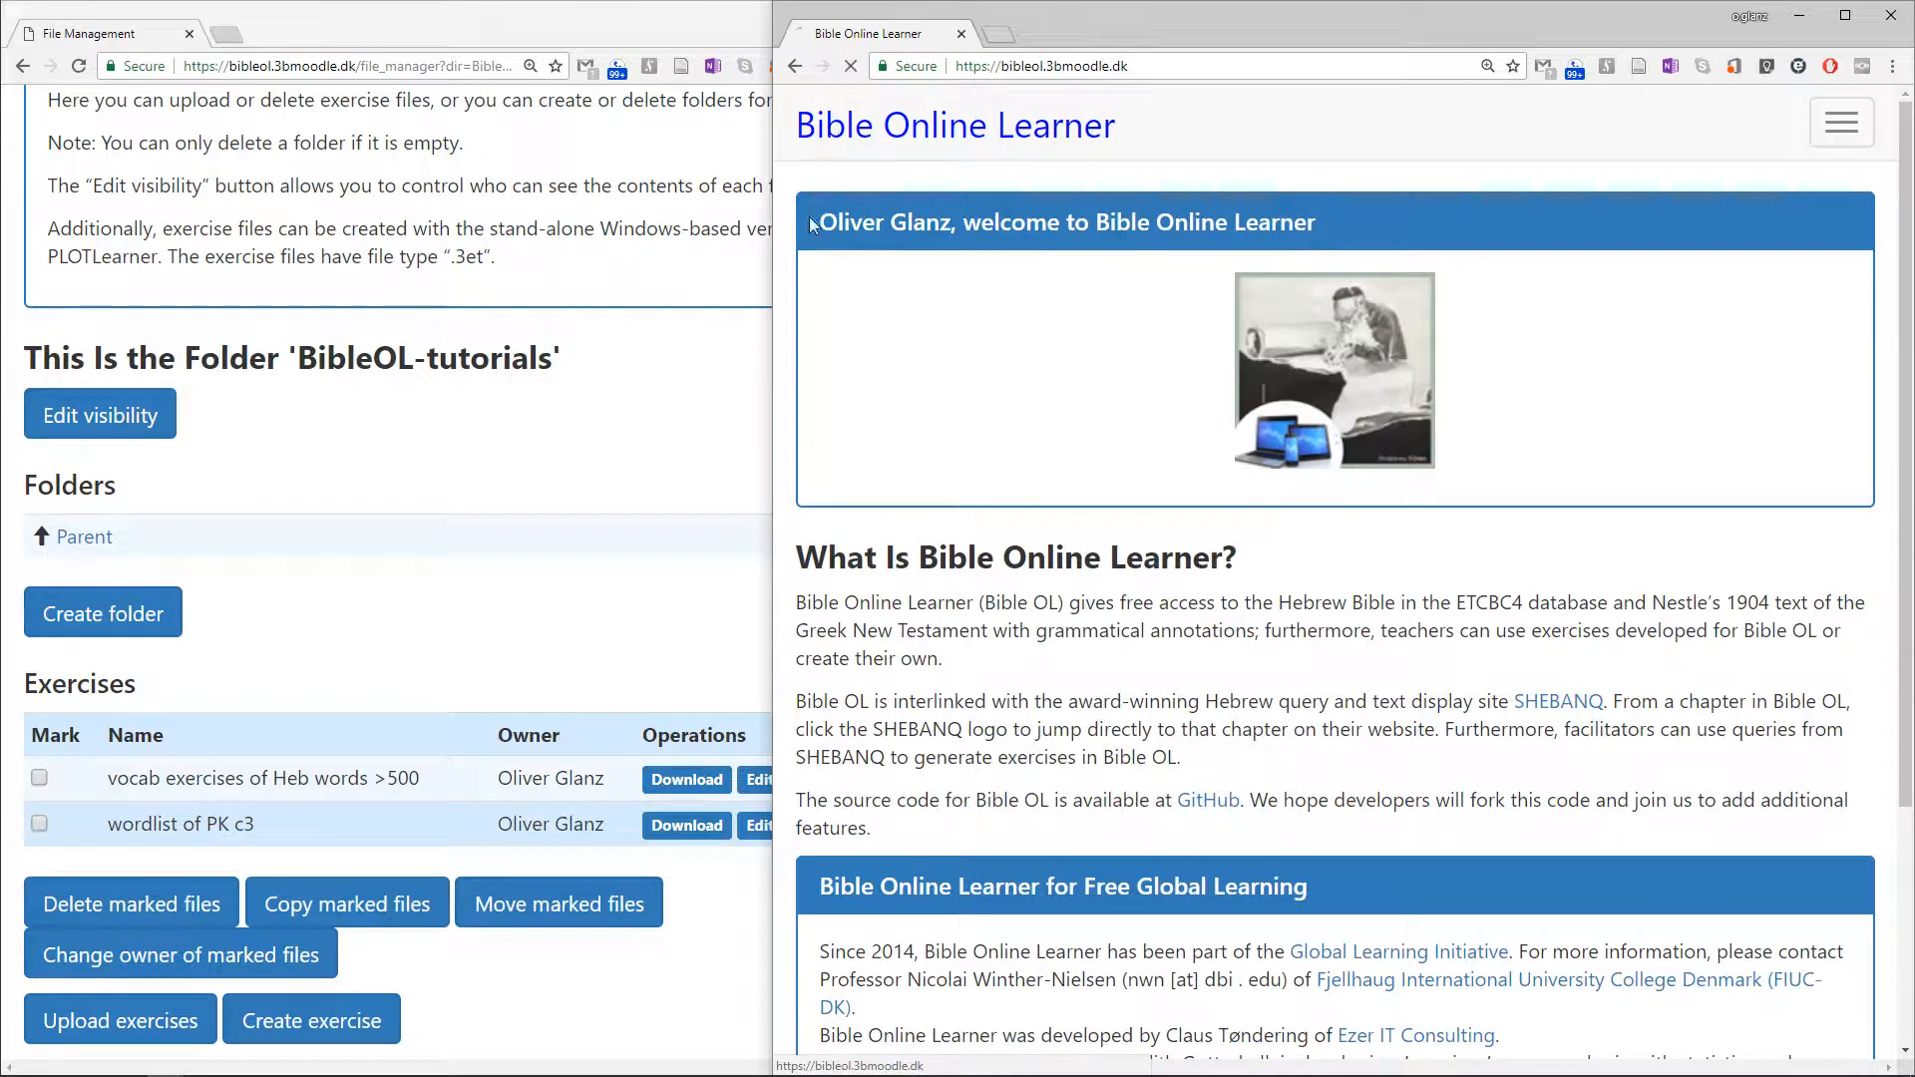
pyautogui.moveTo(777, 296); pyautogui.dragTo(319, 311)
pyautogui.click(928, 123)
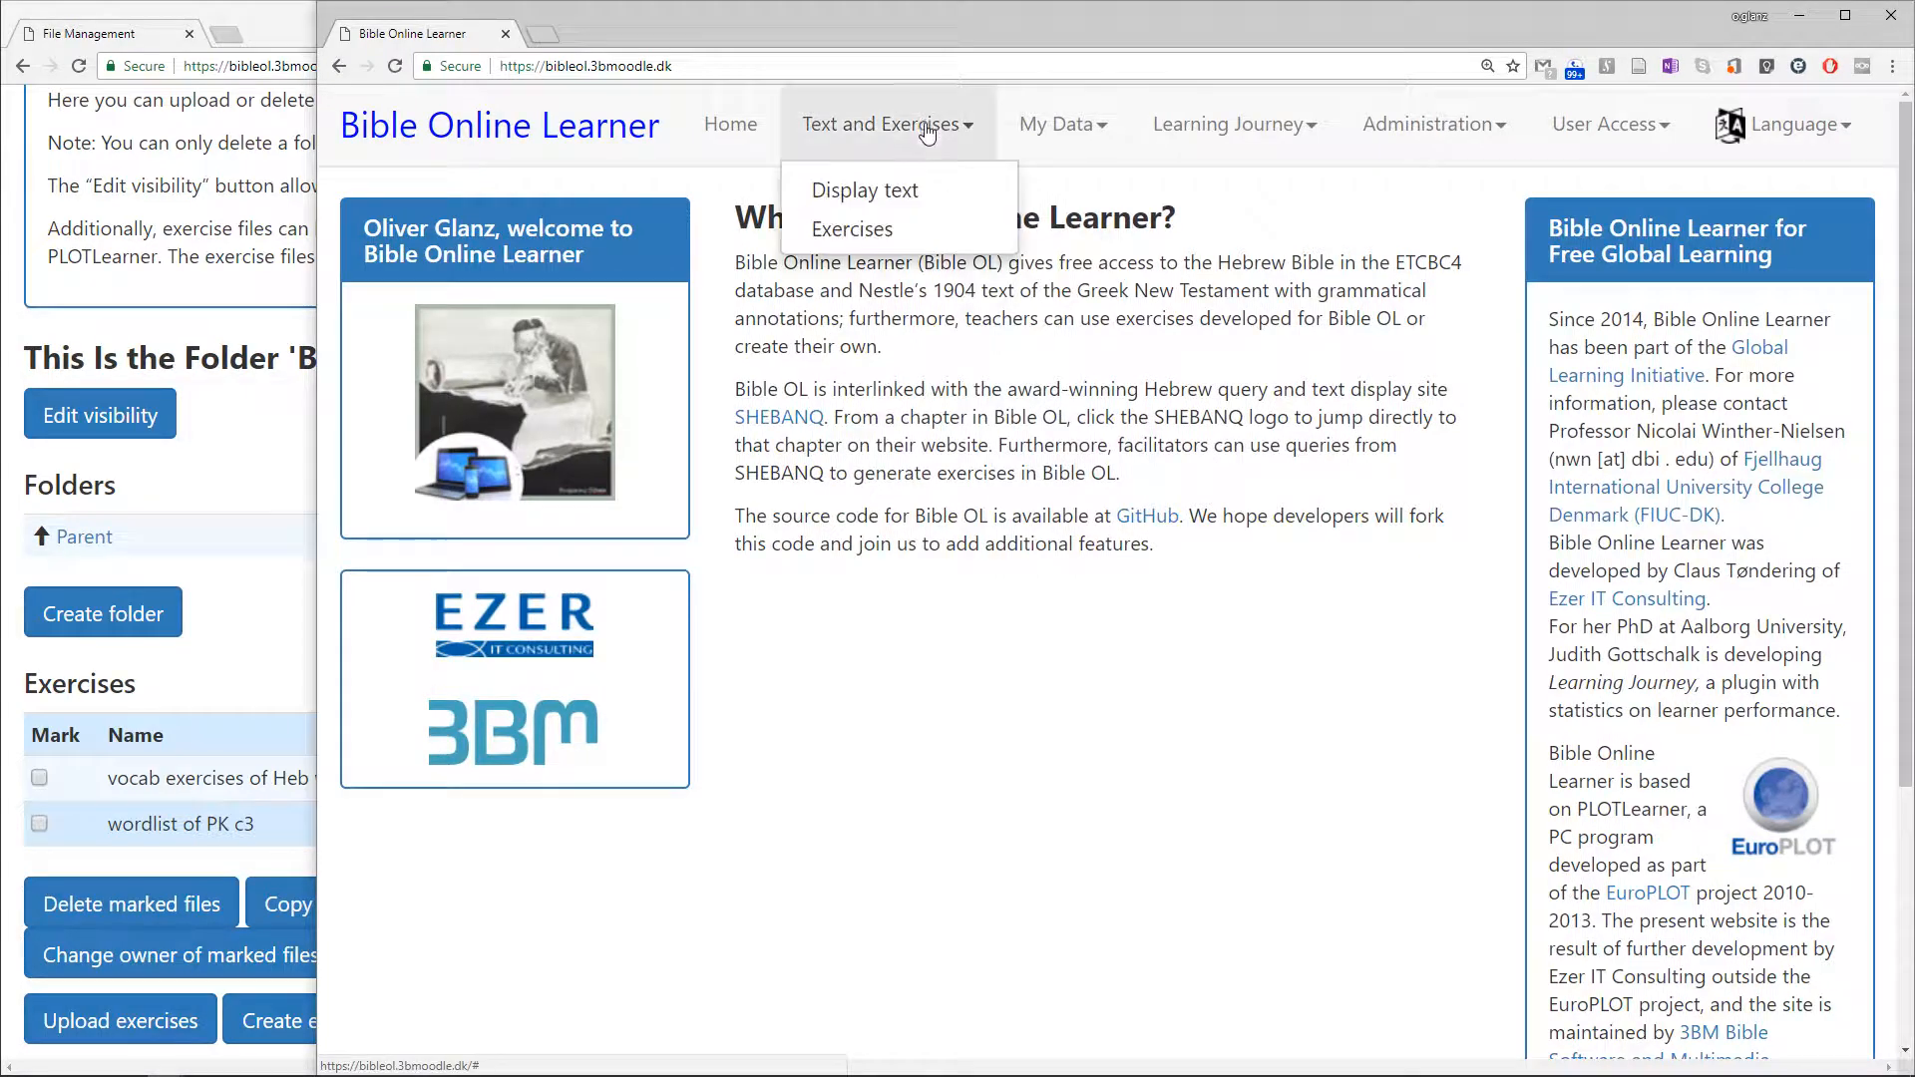
pyautogui.click(905, 244)
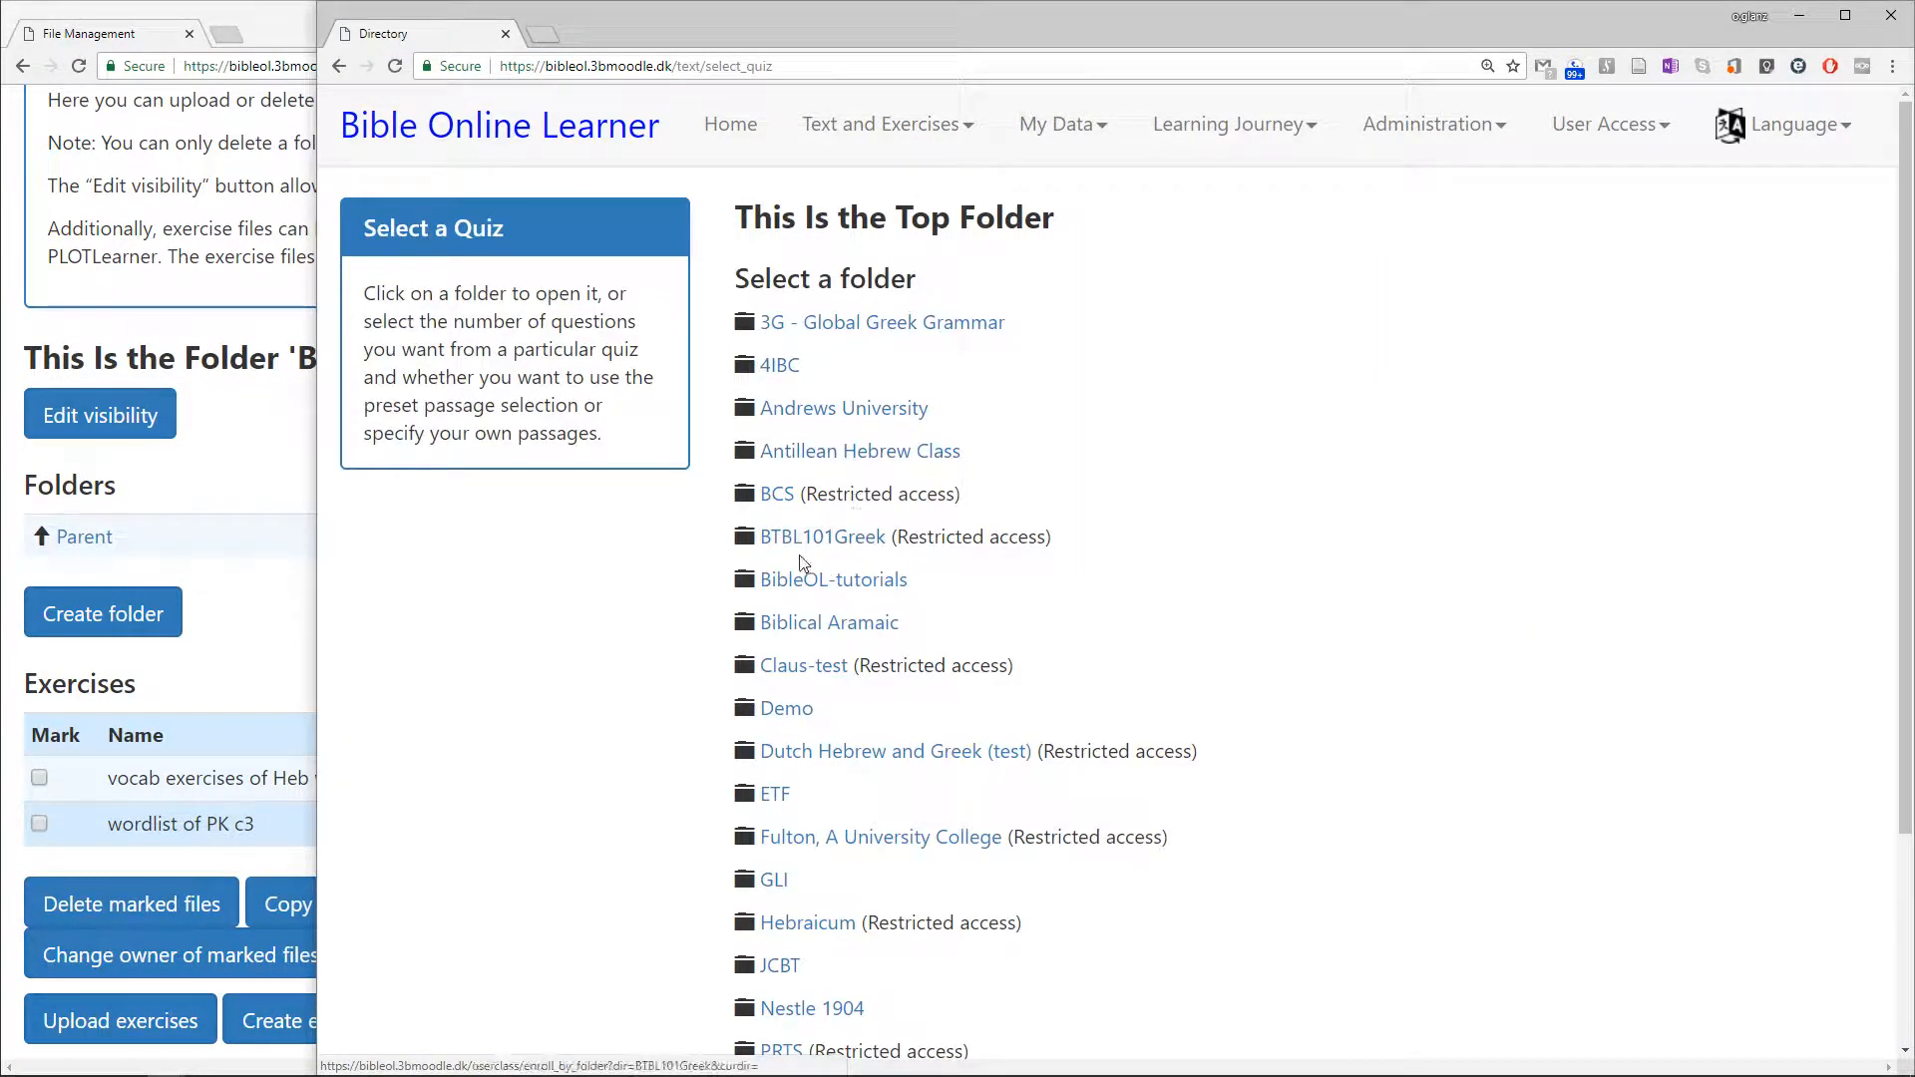
pyautogui.click(809, 586)
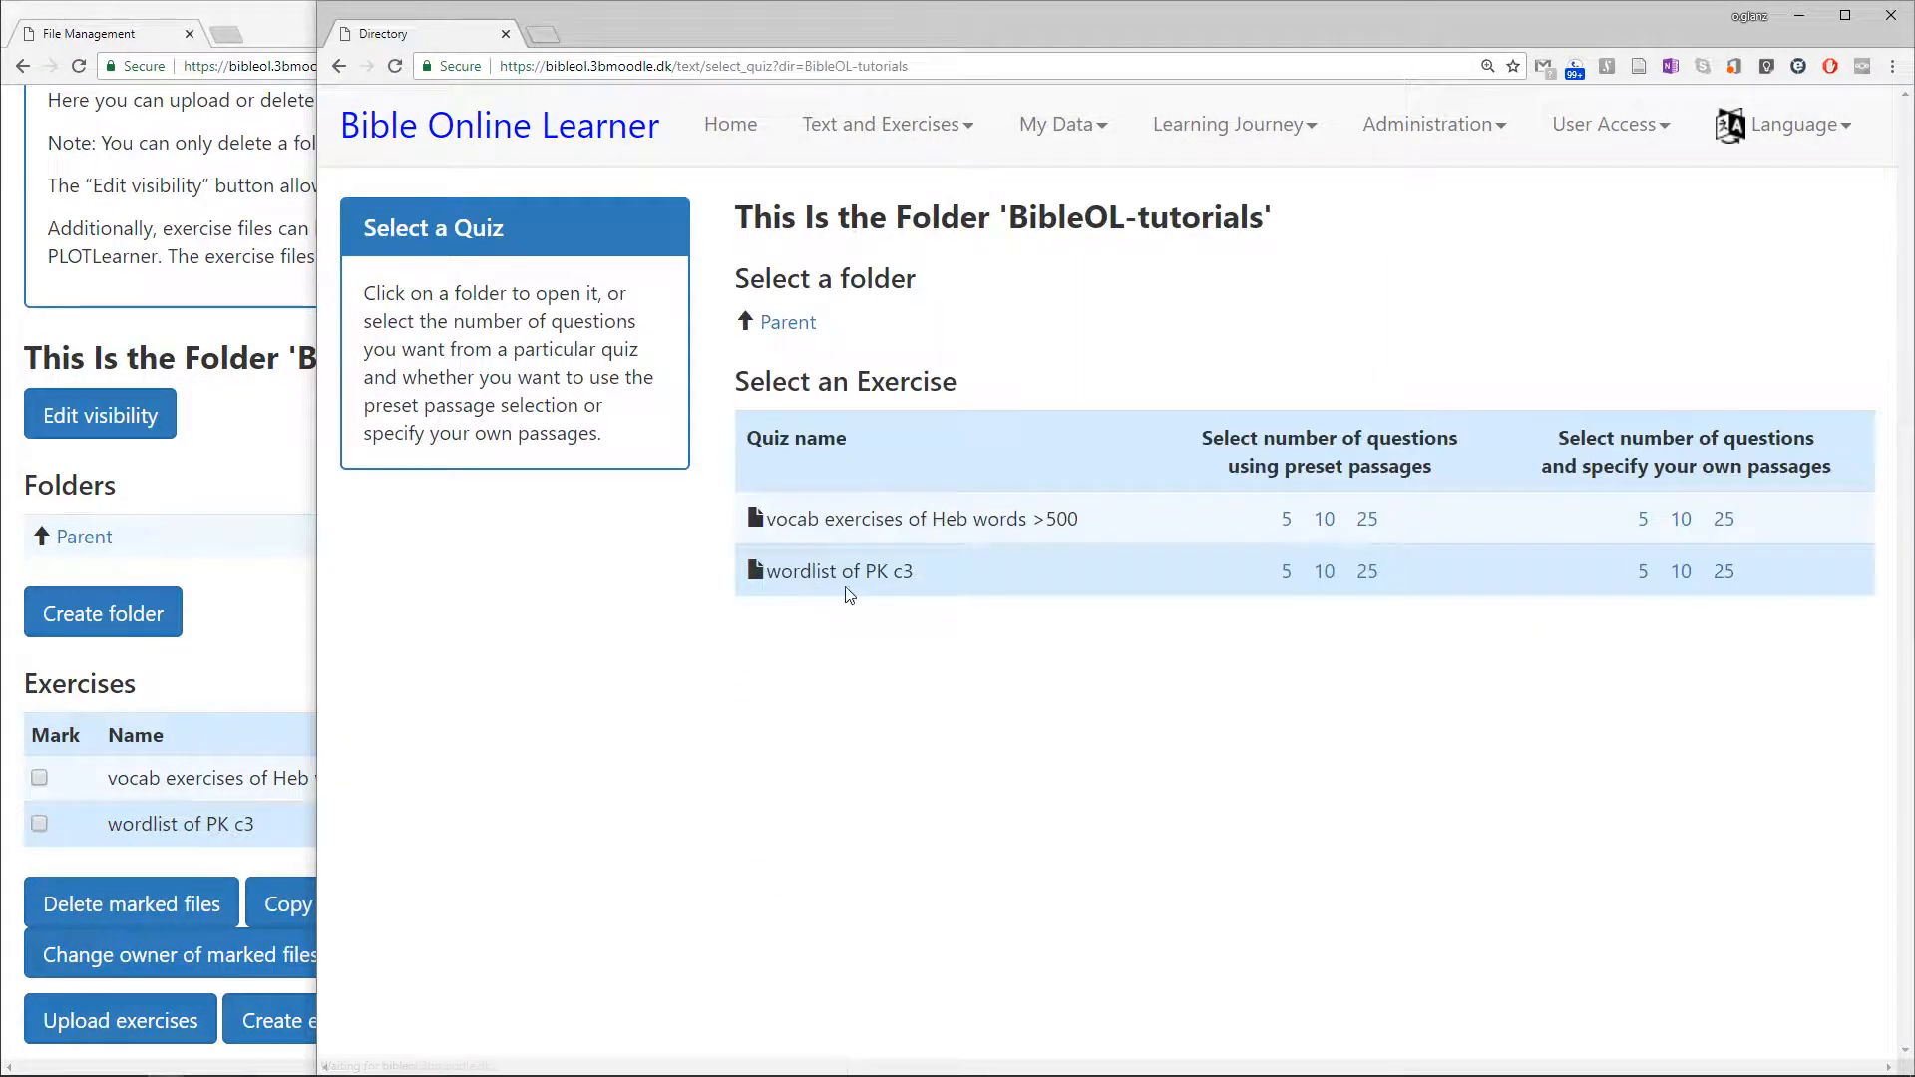
# Open the "wordlist of PK c3" quiz with 10 preset-passage questions in a new tab and dock its window to the screen's right half
pyautogui.rightClick(1323, 573)
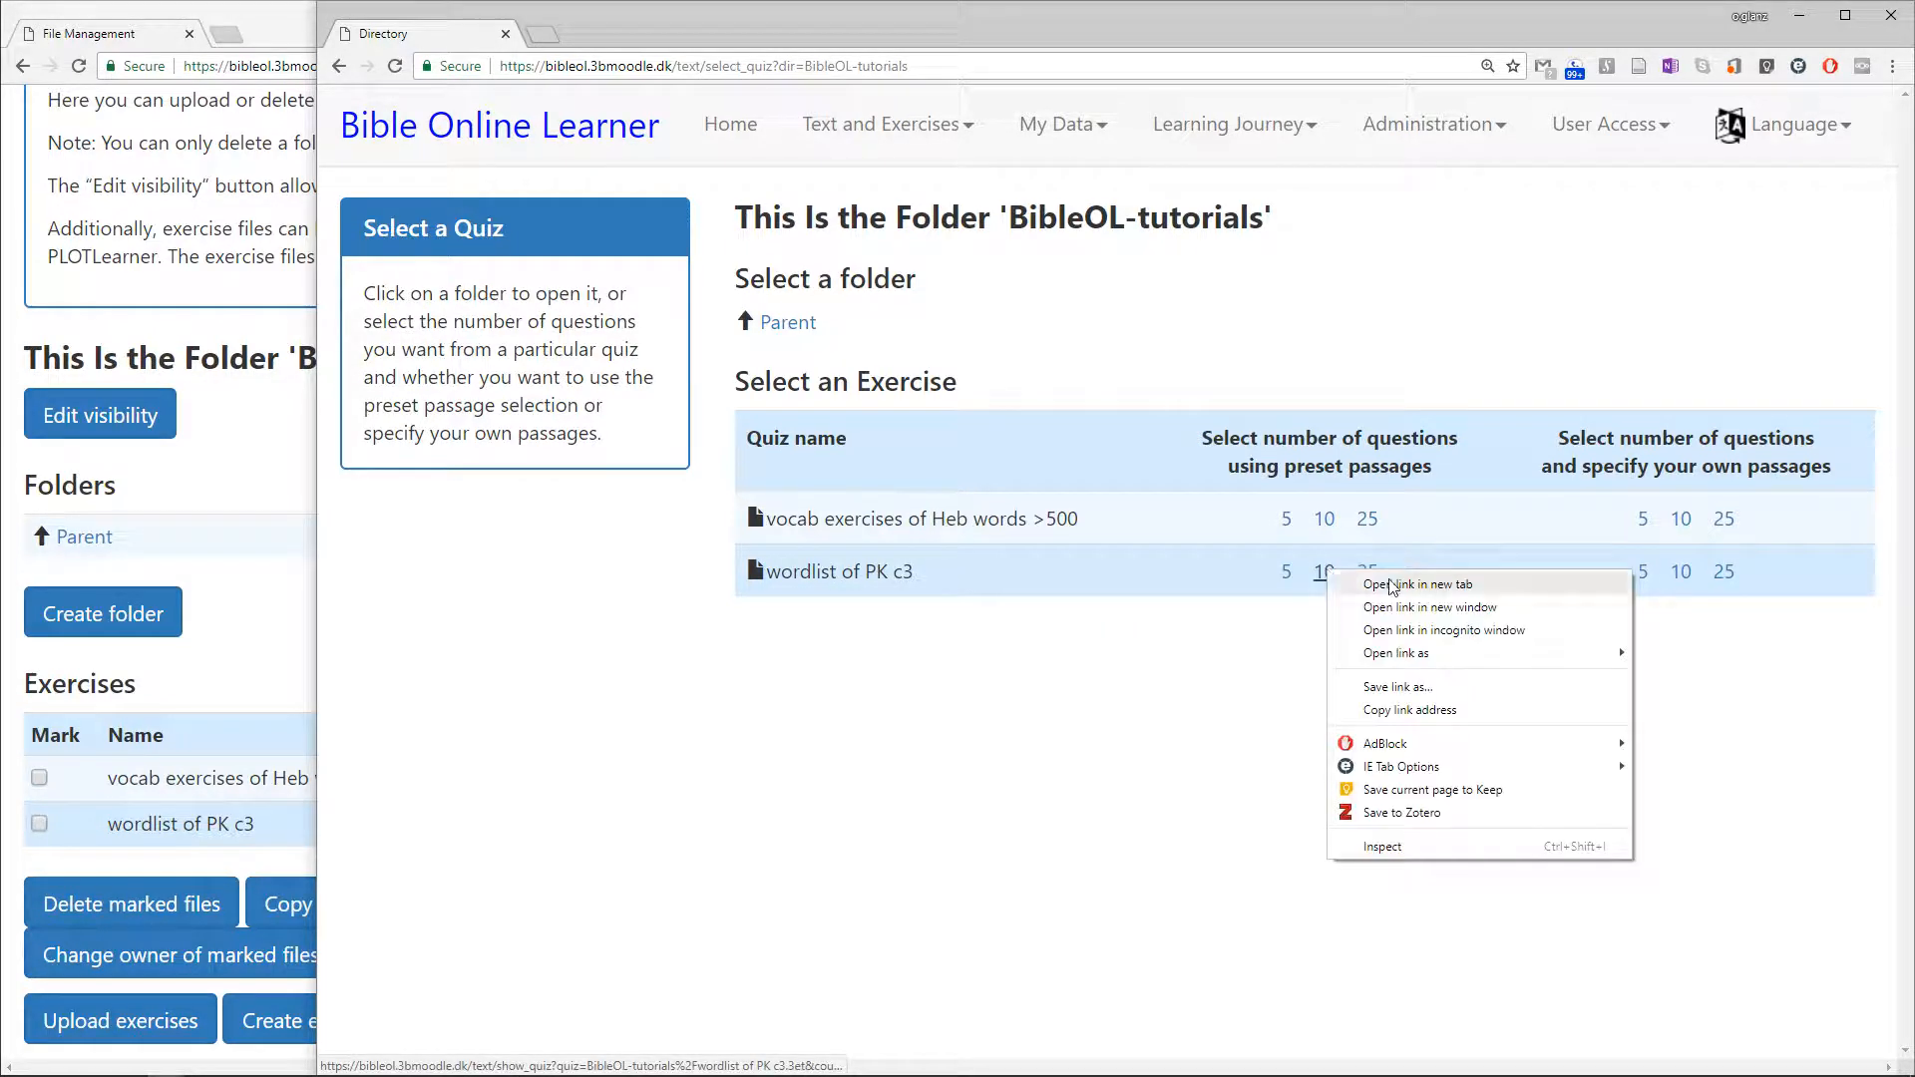
pyautogui.click(1393, 587)
pyautogui.click(639, 33)
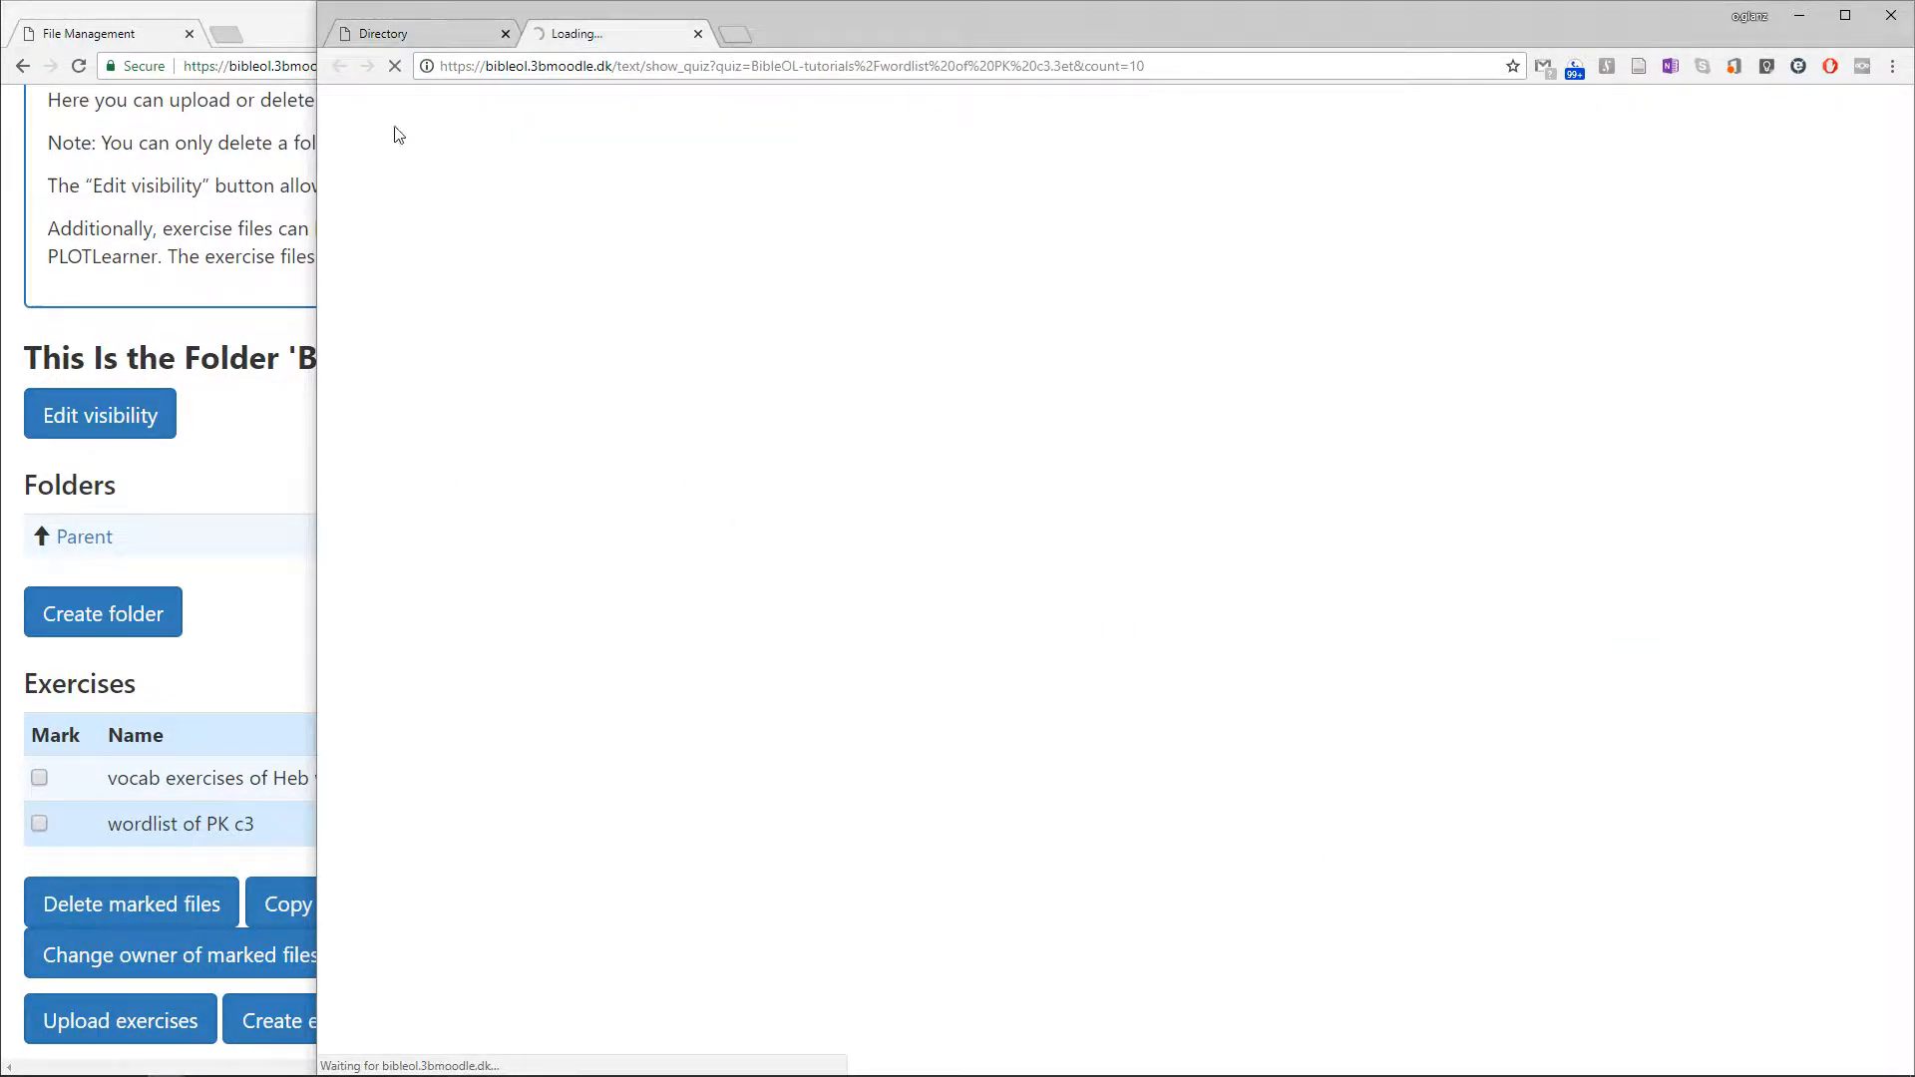
pyautogui.moveTo(1309, 26); pyautogui.dragTo(1914, 205)
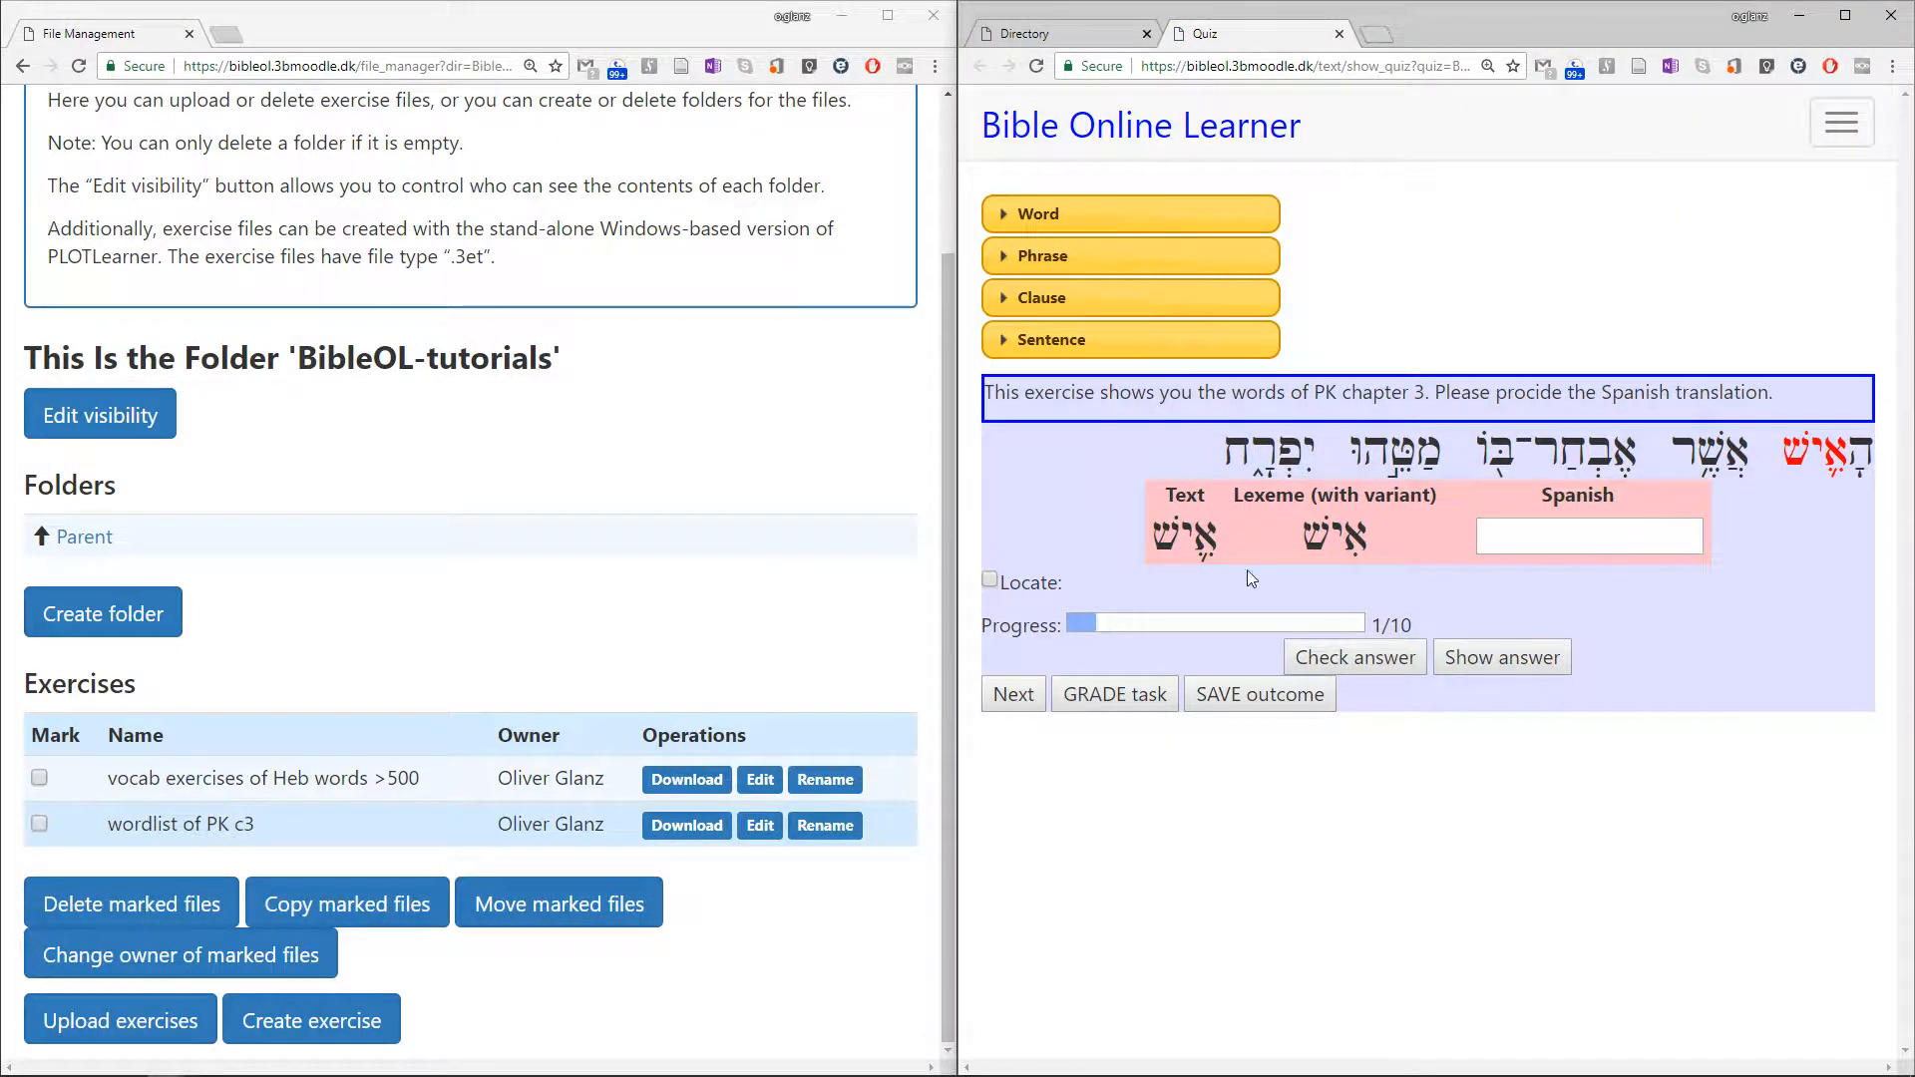
# Reveal the Spanish answer to the quiz's first question and advance to question 7 without answering the others
pyautogui.hotkey('alt', 'Tab')
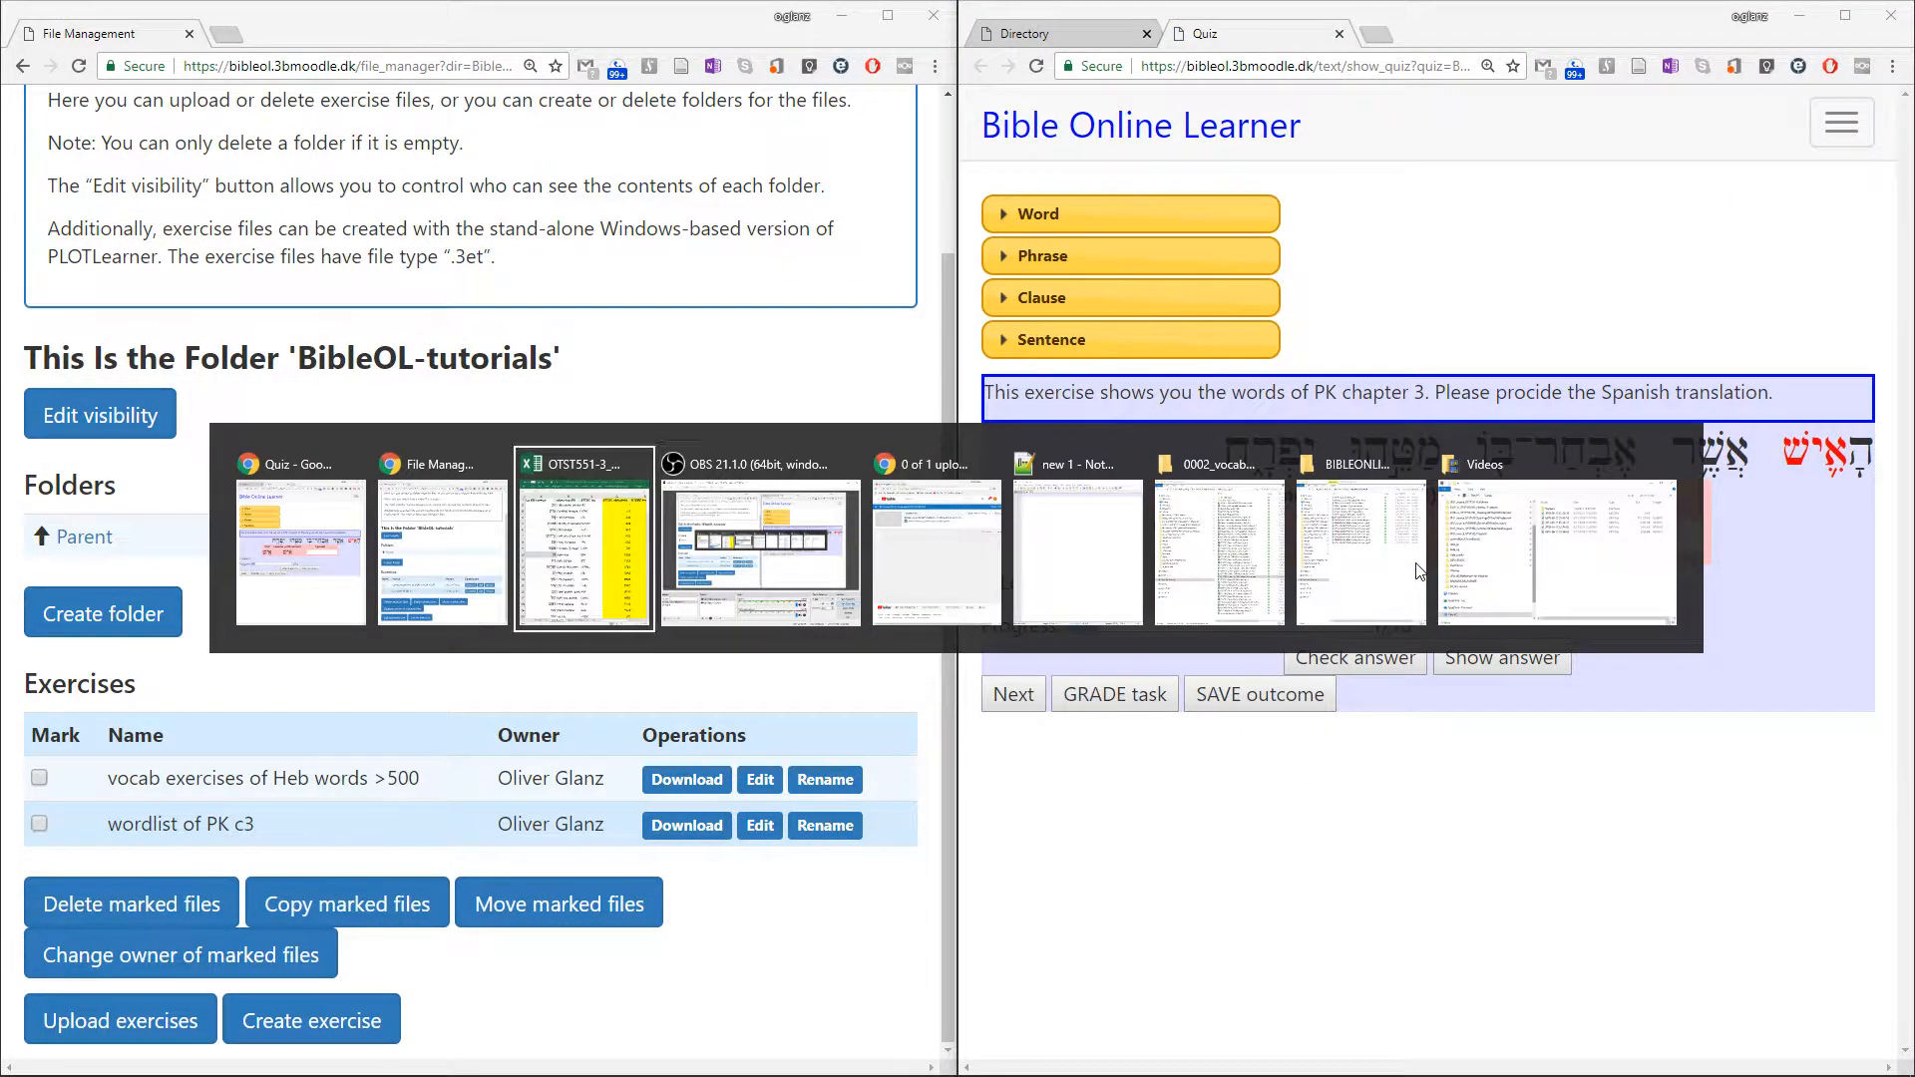
pyautogui.hotkey('alt', 'Tab')
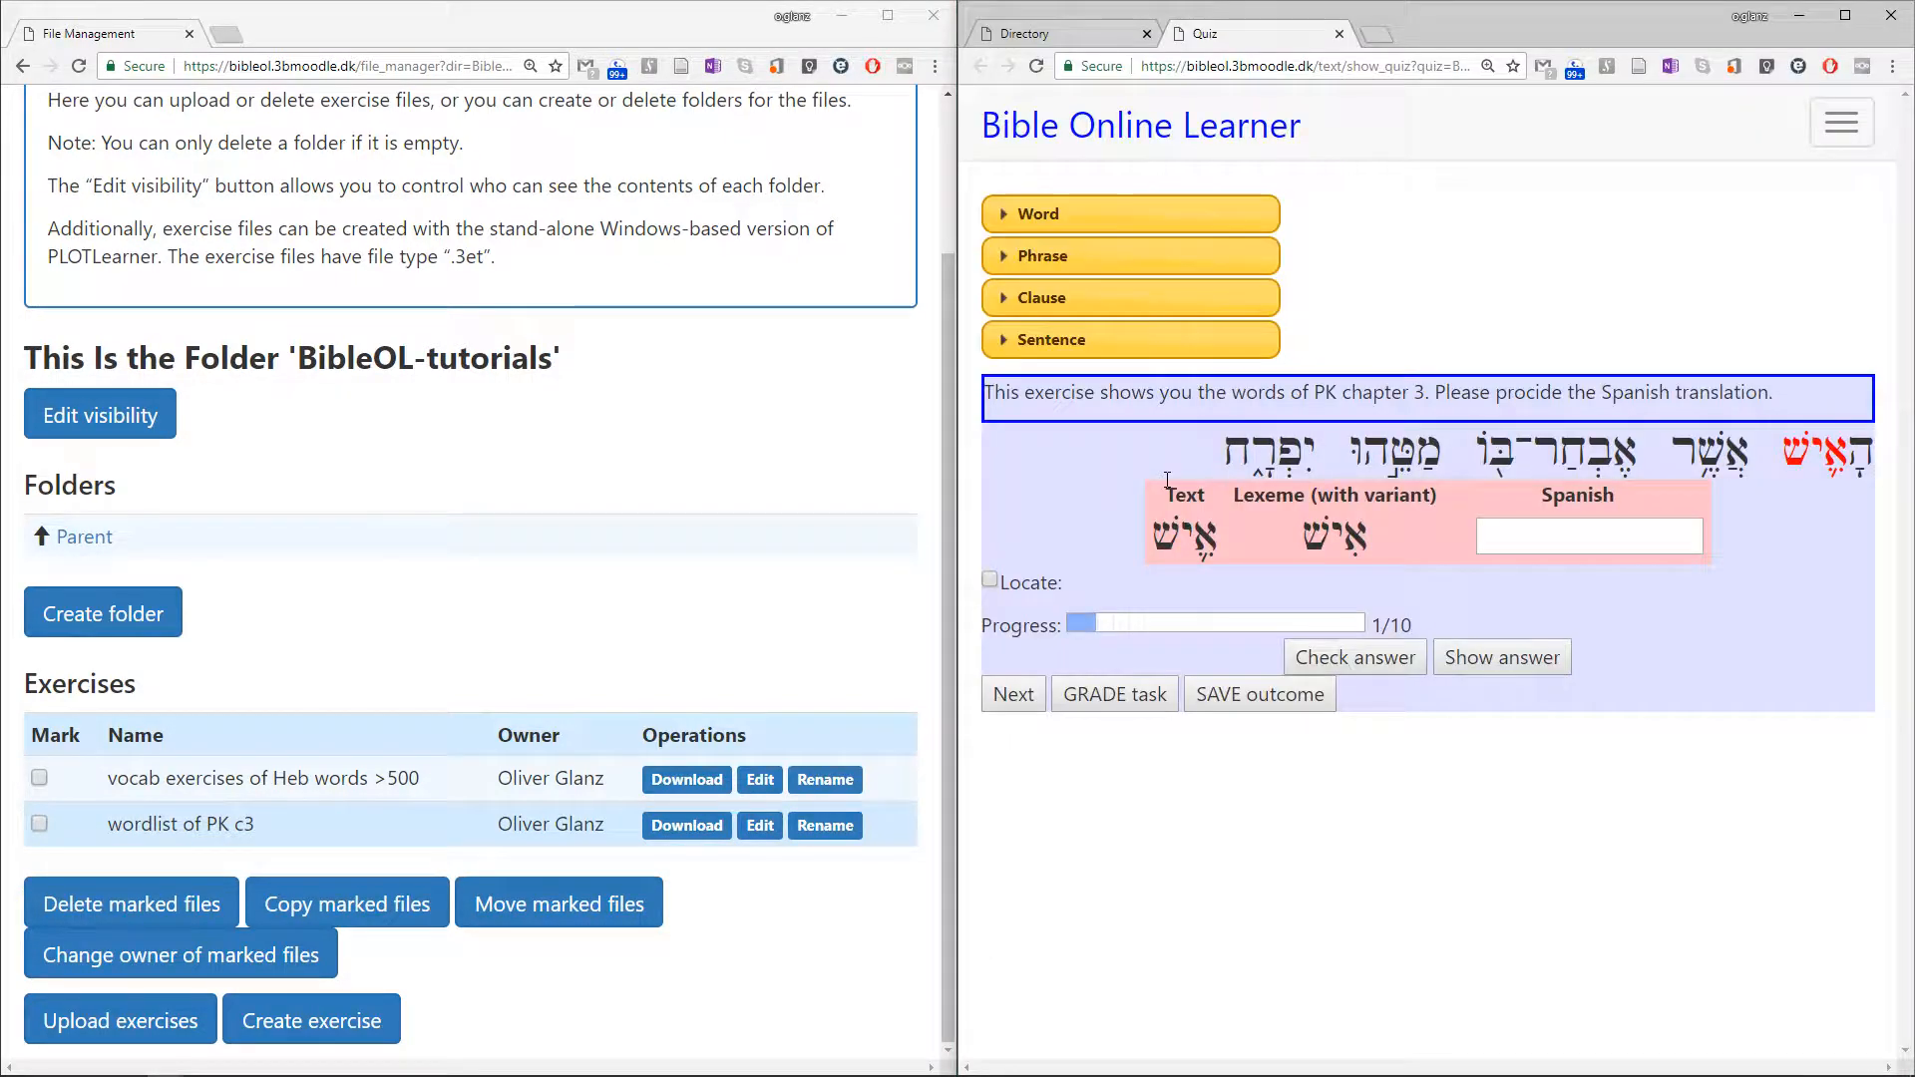
pyautogui.click(1496, 664)
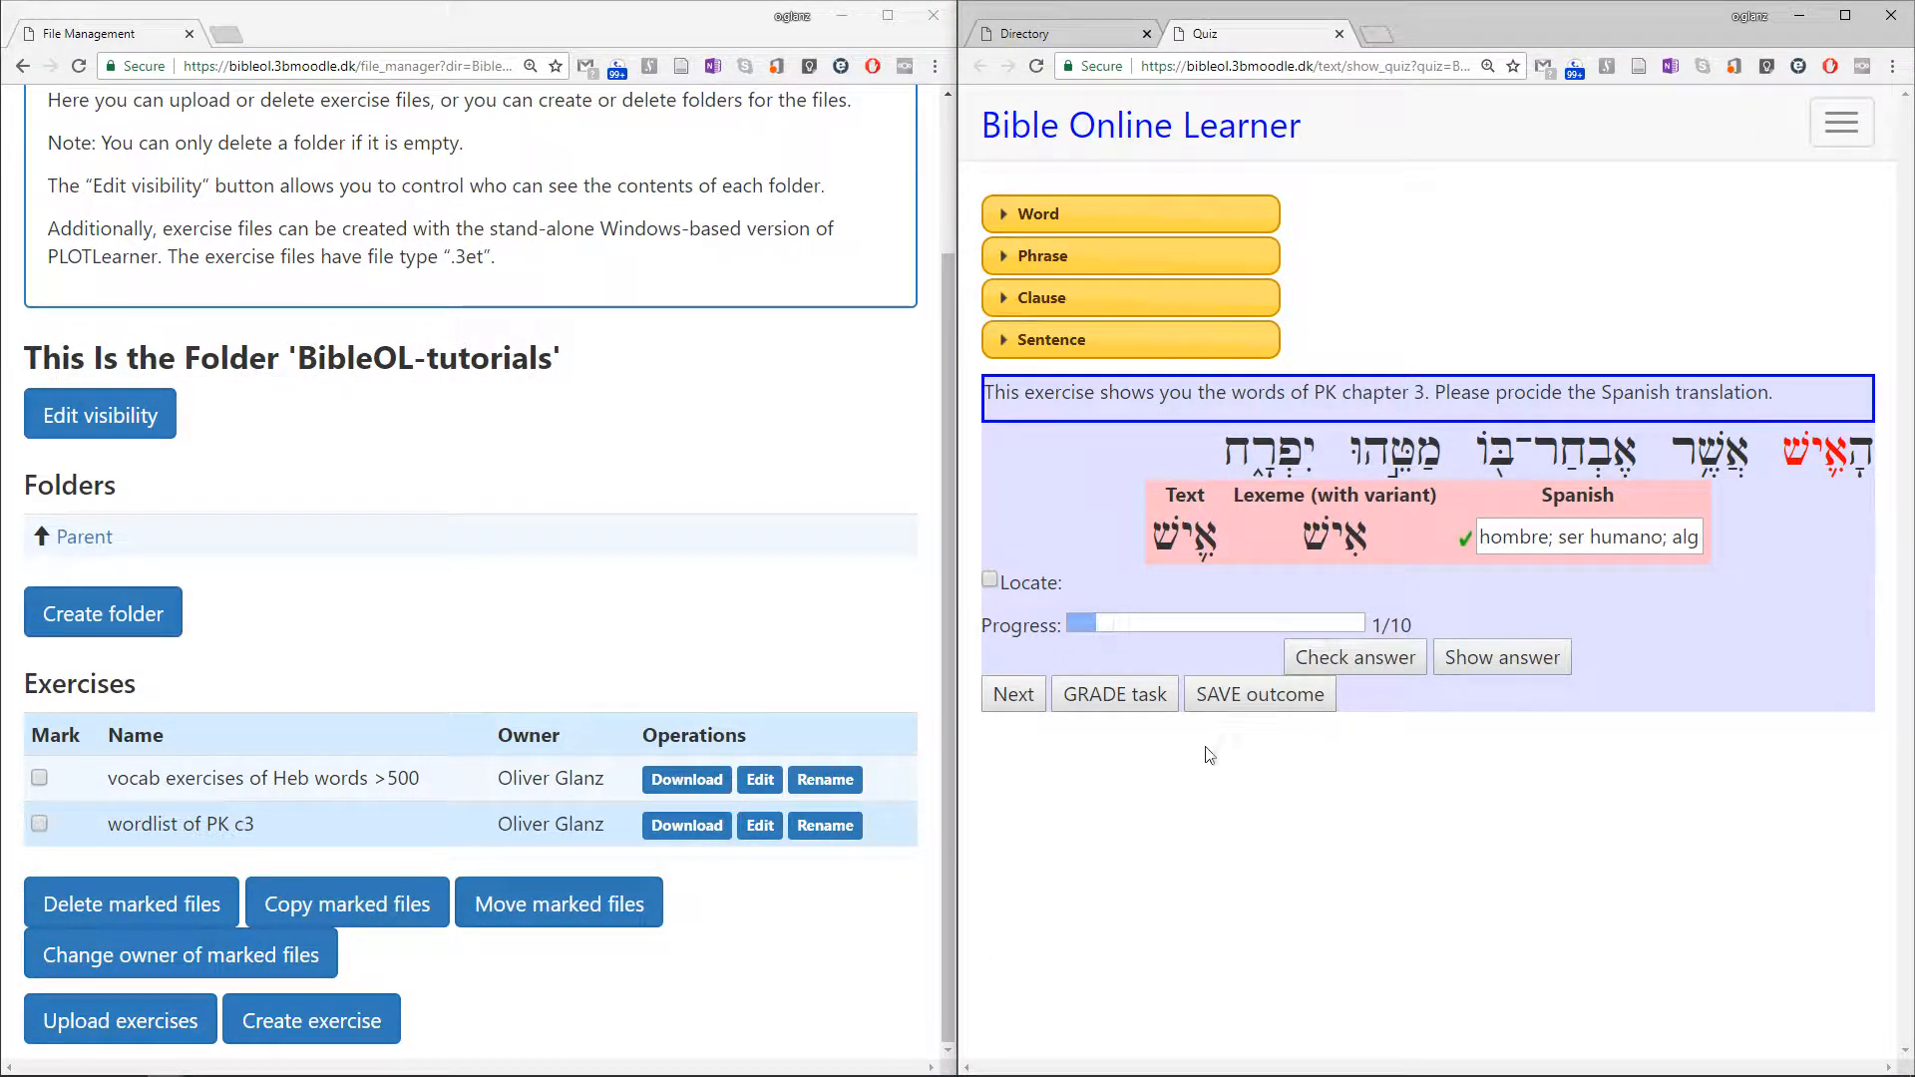
pyautogui.click(1028, 703)
pyautogui.click(1028, 703)
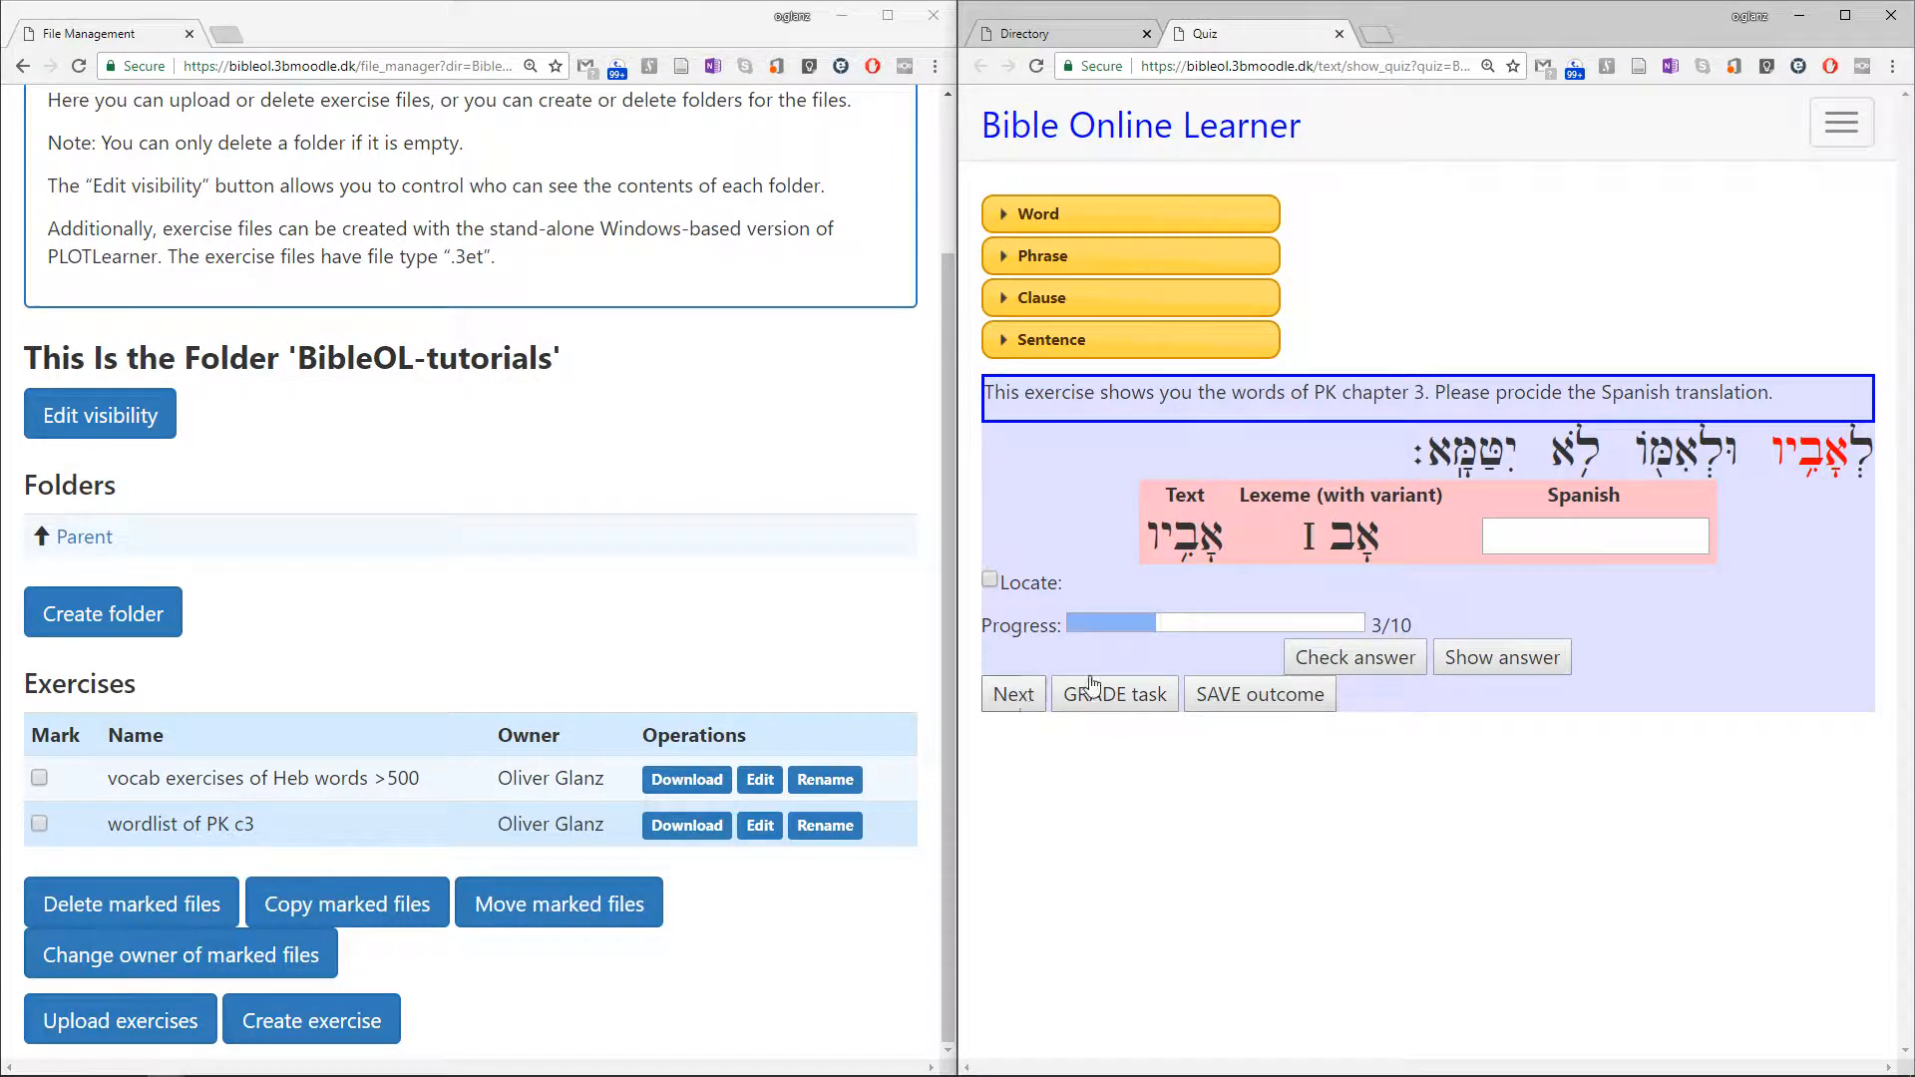
pyautogui.click(1025, 698)
pyautogui.click(1017, 698)
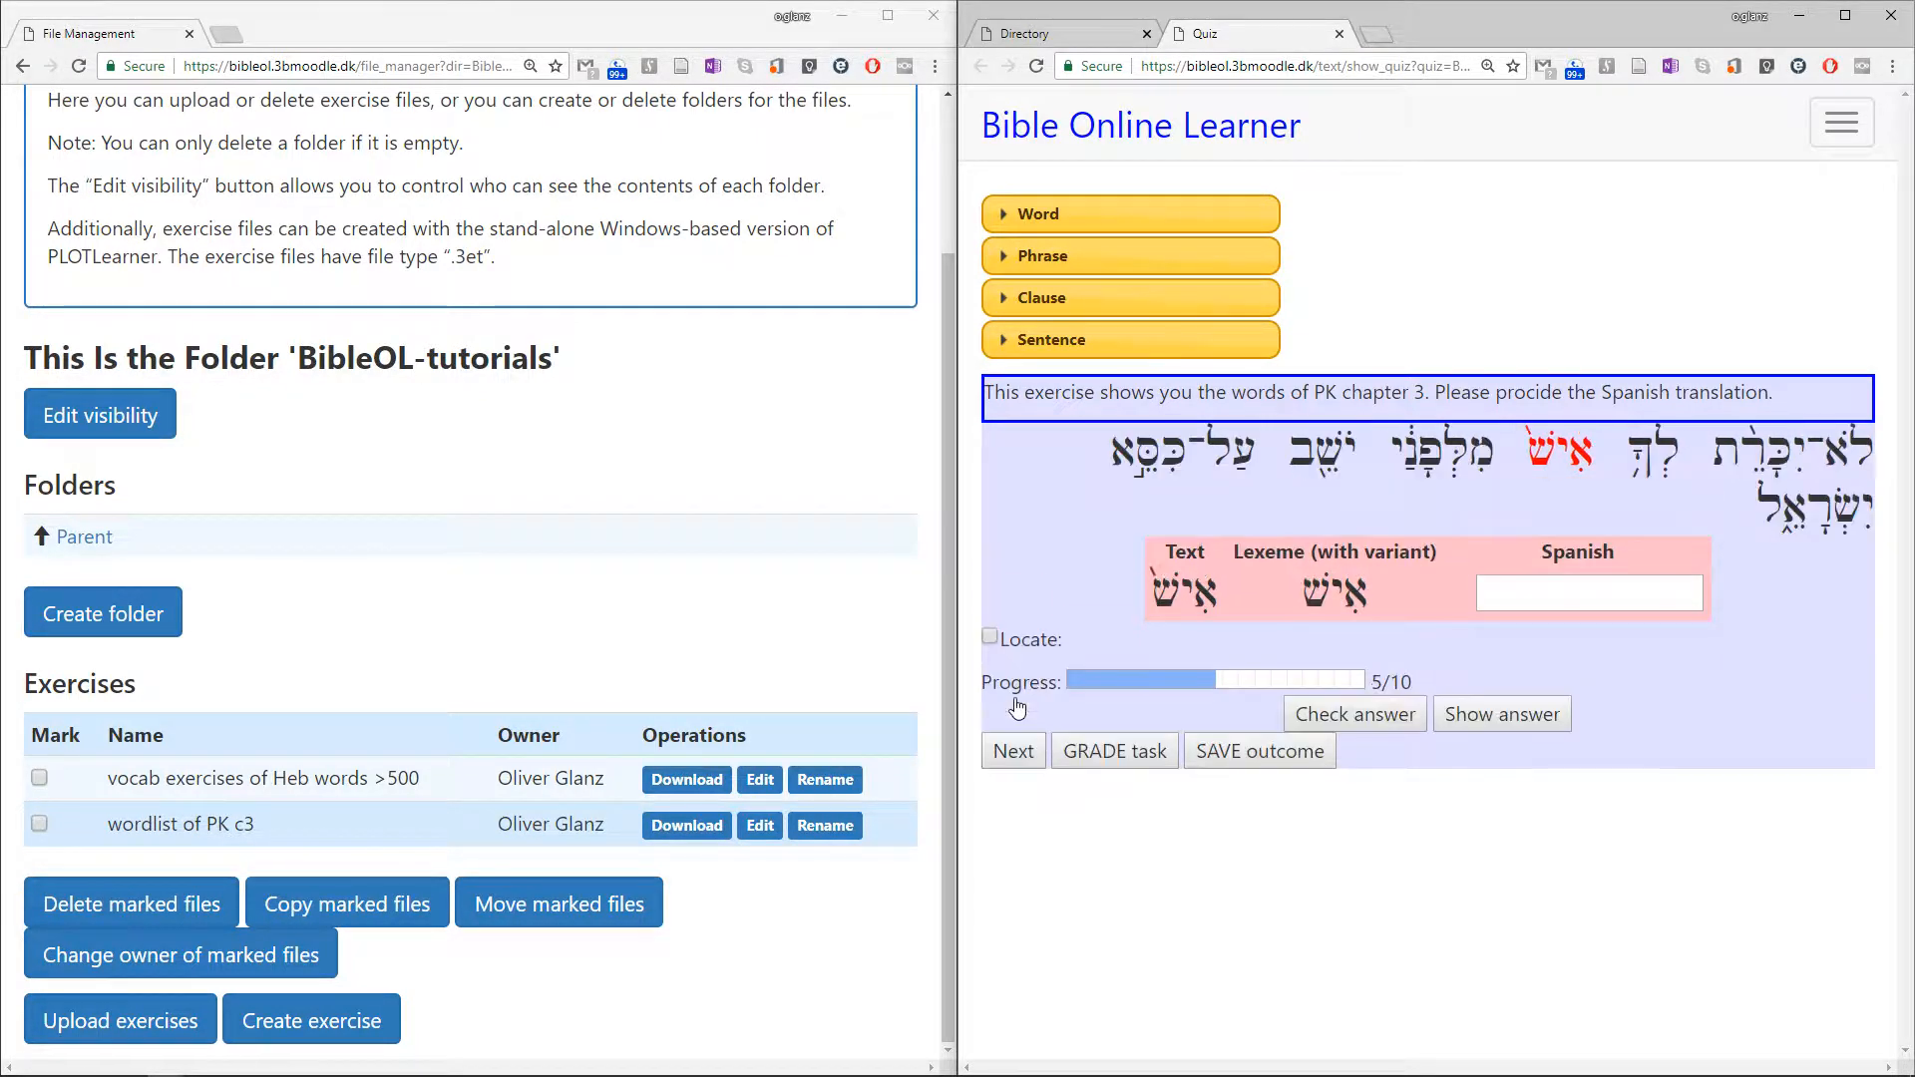
pyautogui.click(1009, 702)
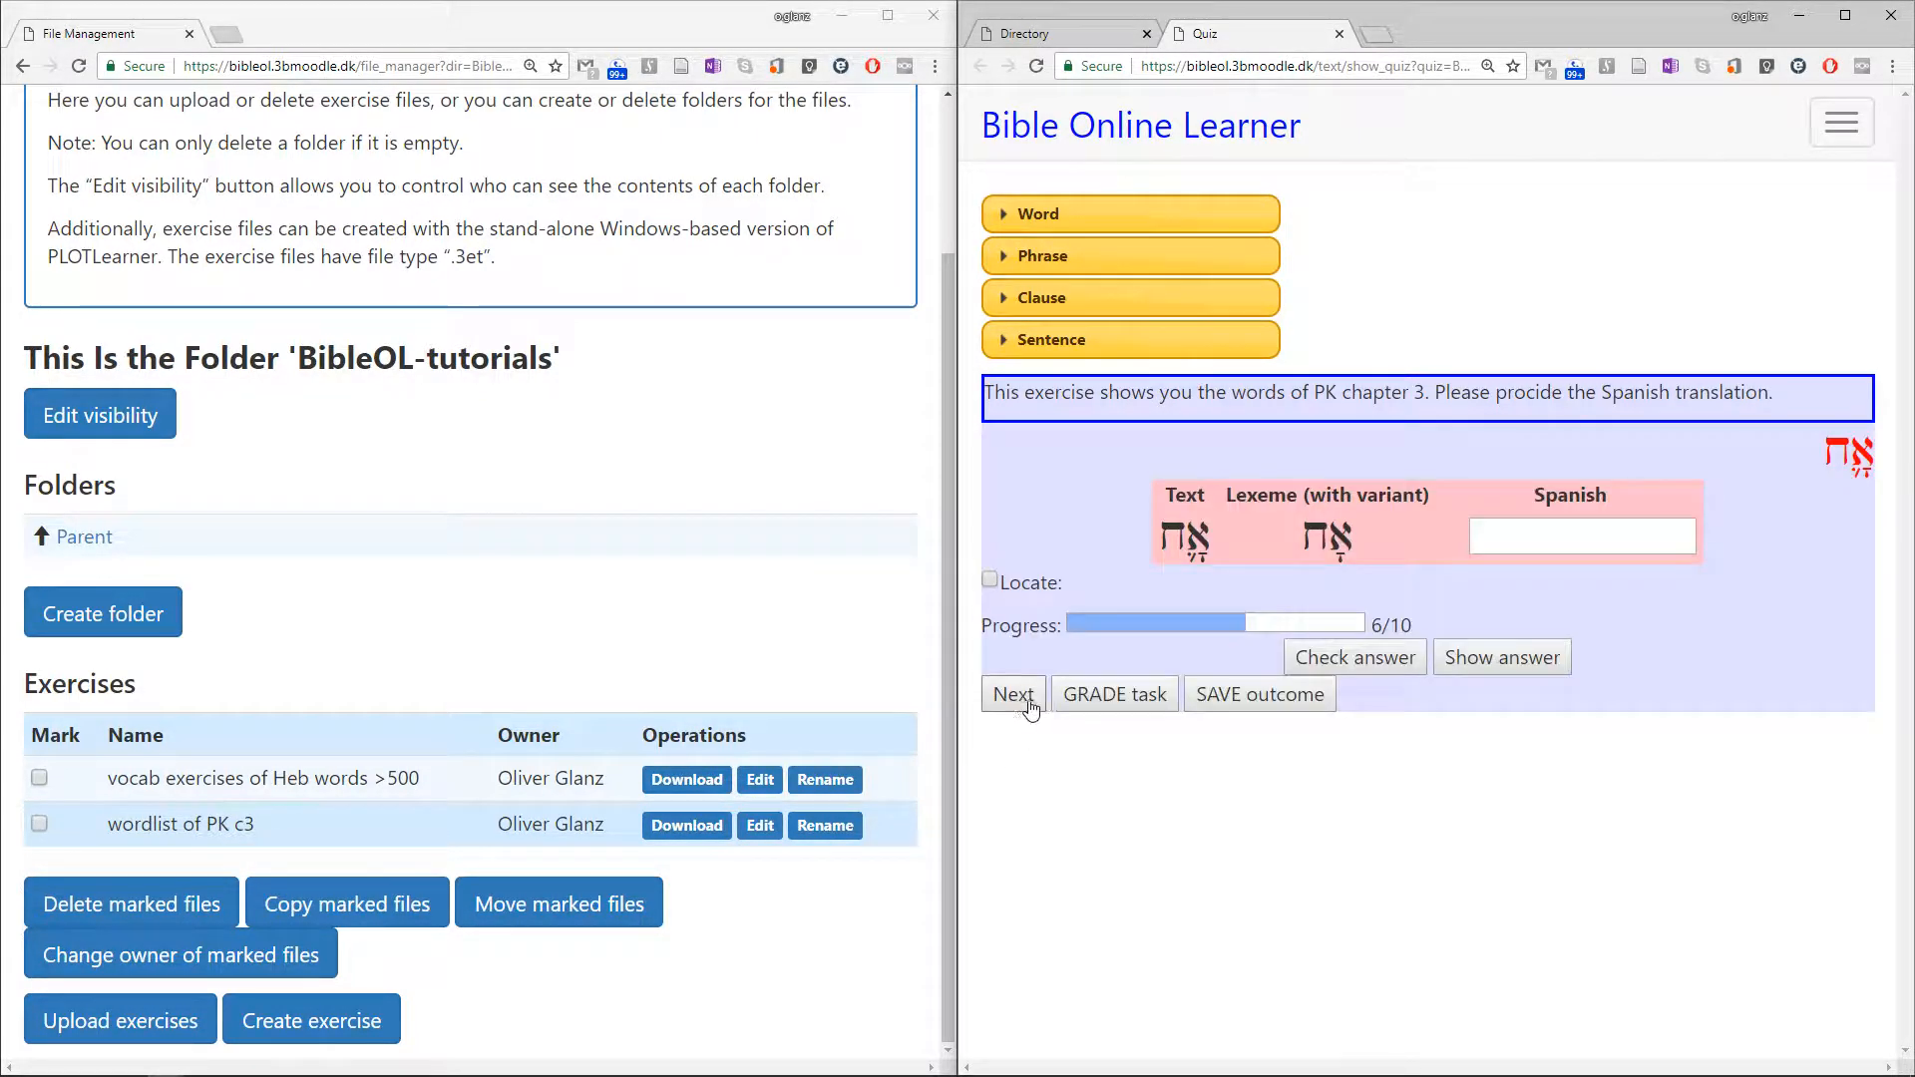
pyautogui.click(1013, 698)
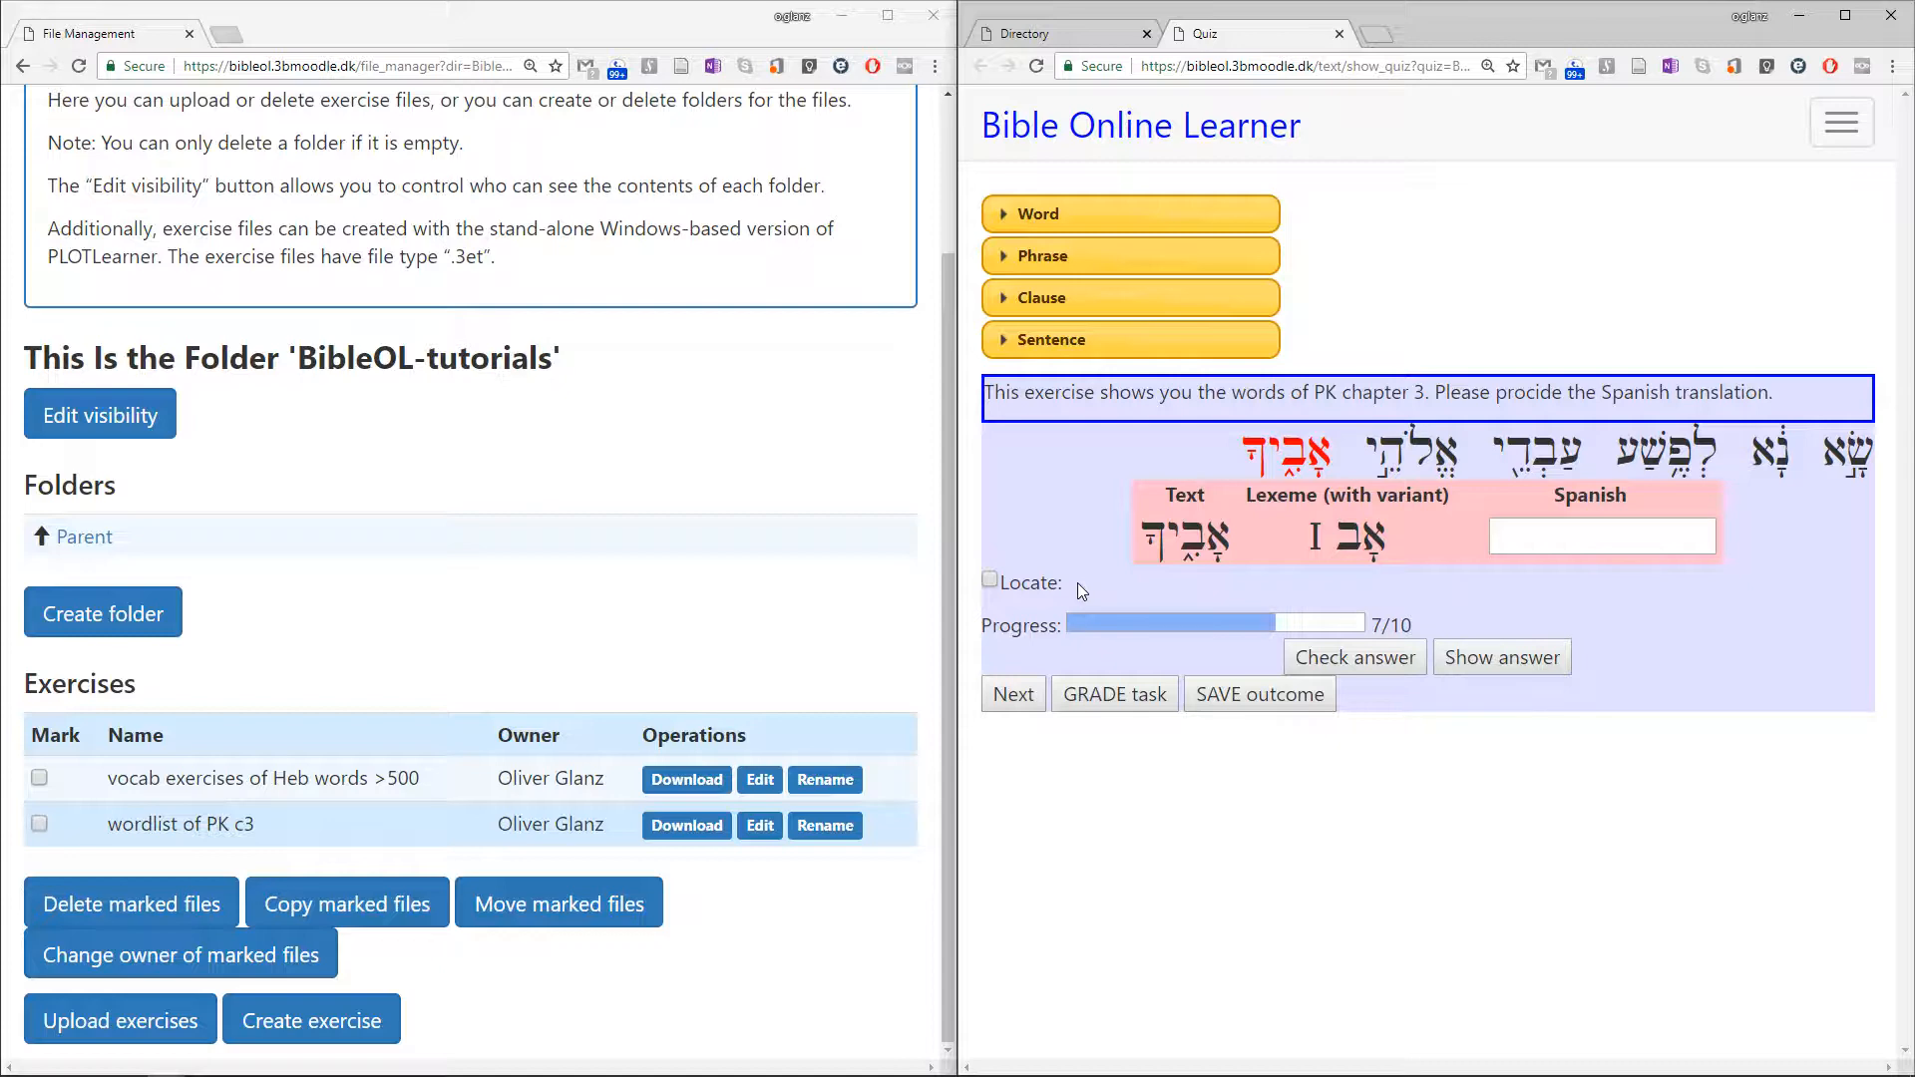
# Switch to the Excel vocabulary workbook, maximize it, and examine the word list from PK-03 through the last PK-10 entry
pyautogui.hotkey('alt', 'Tab')
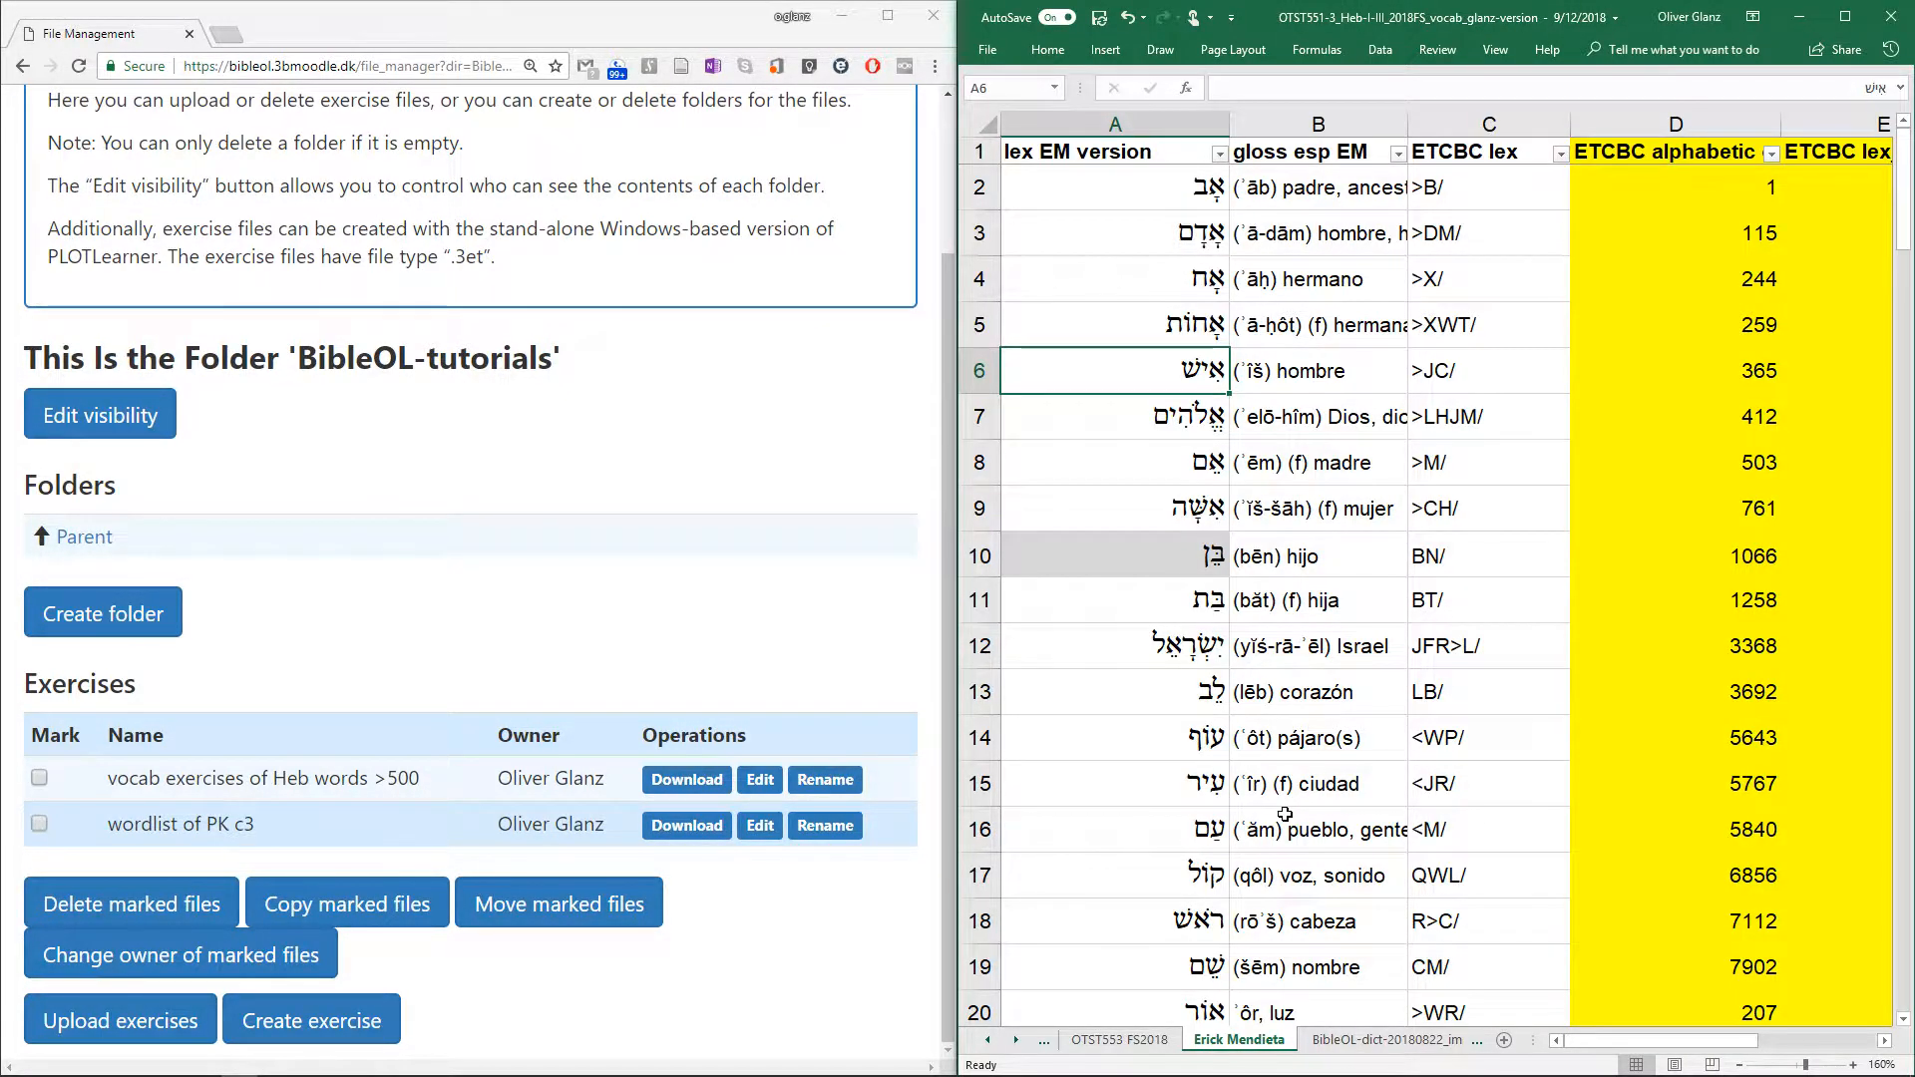
pyautogui.hotkey('alt', 'Tab')
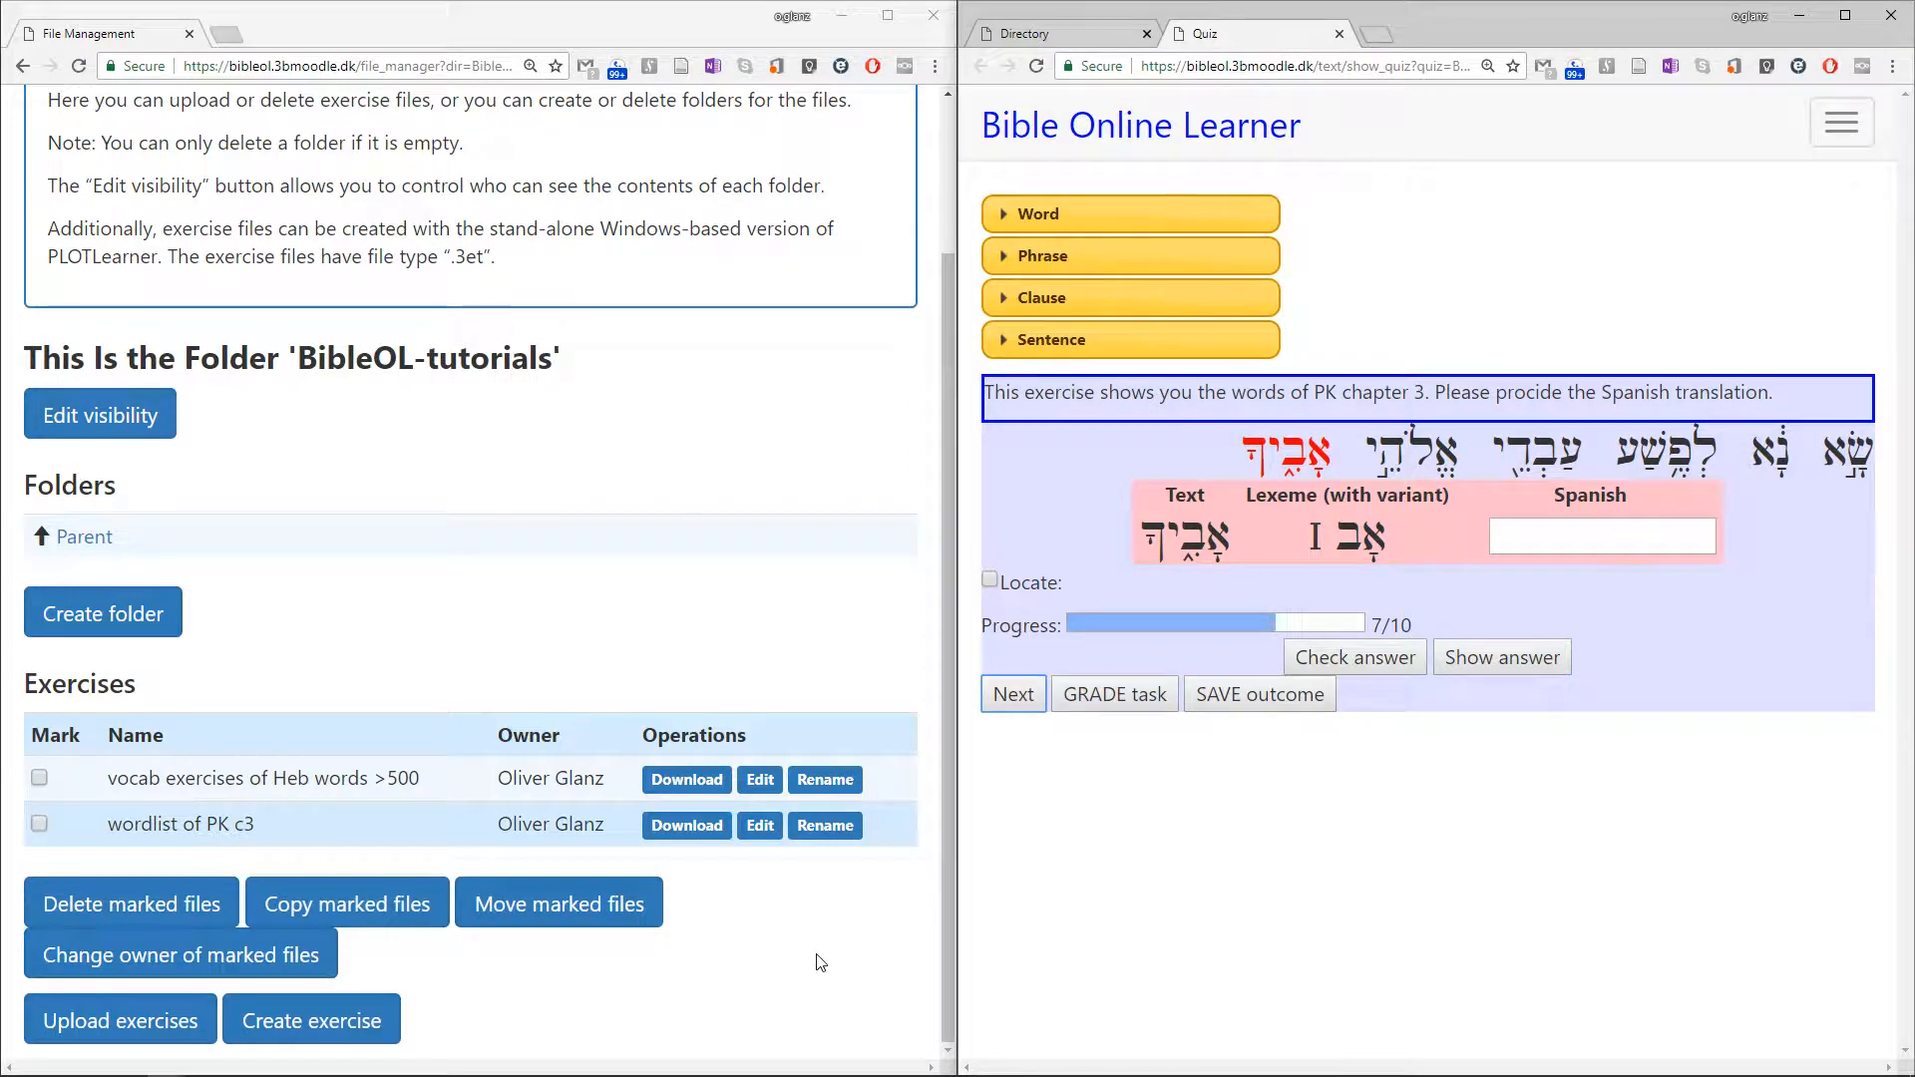
pyautogui.hotkey('alt', 'Tab')
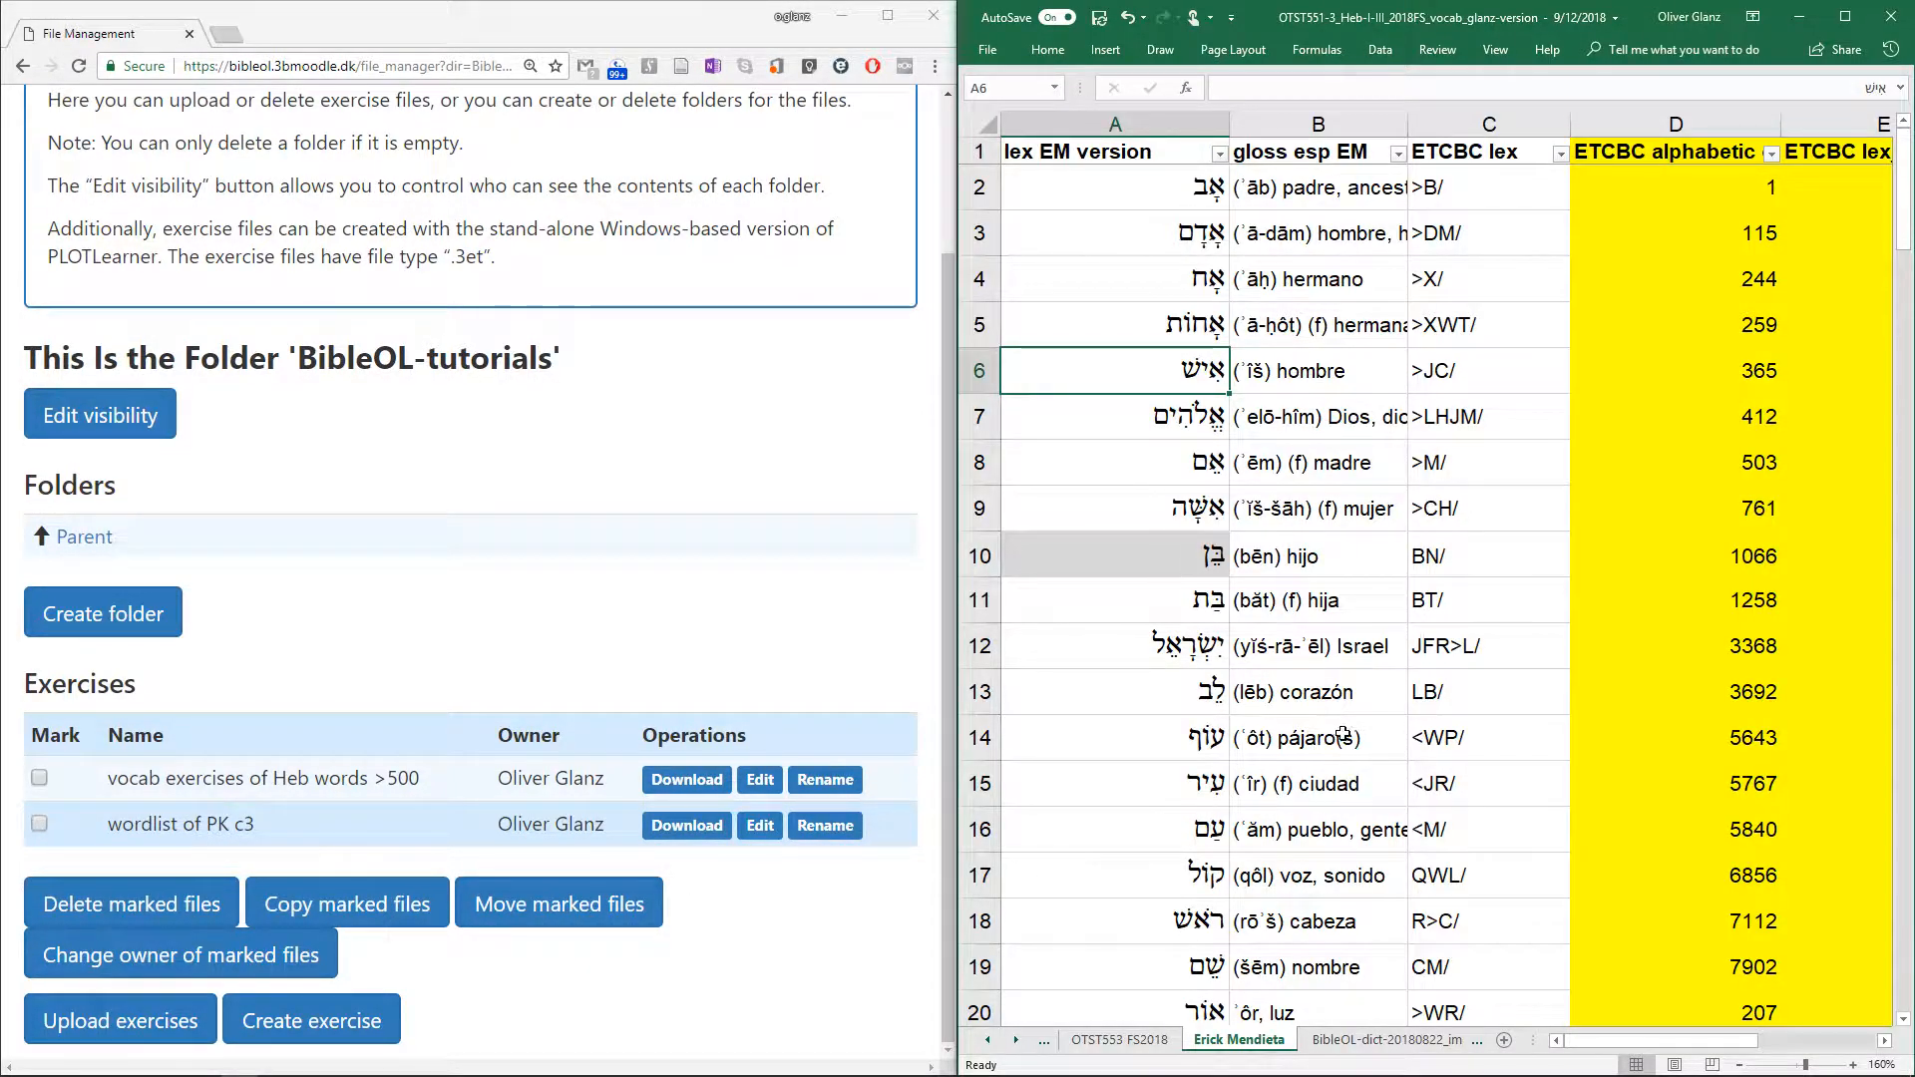
pyautogui.click(1843, 20)
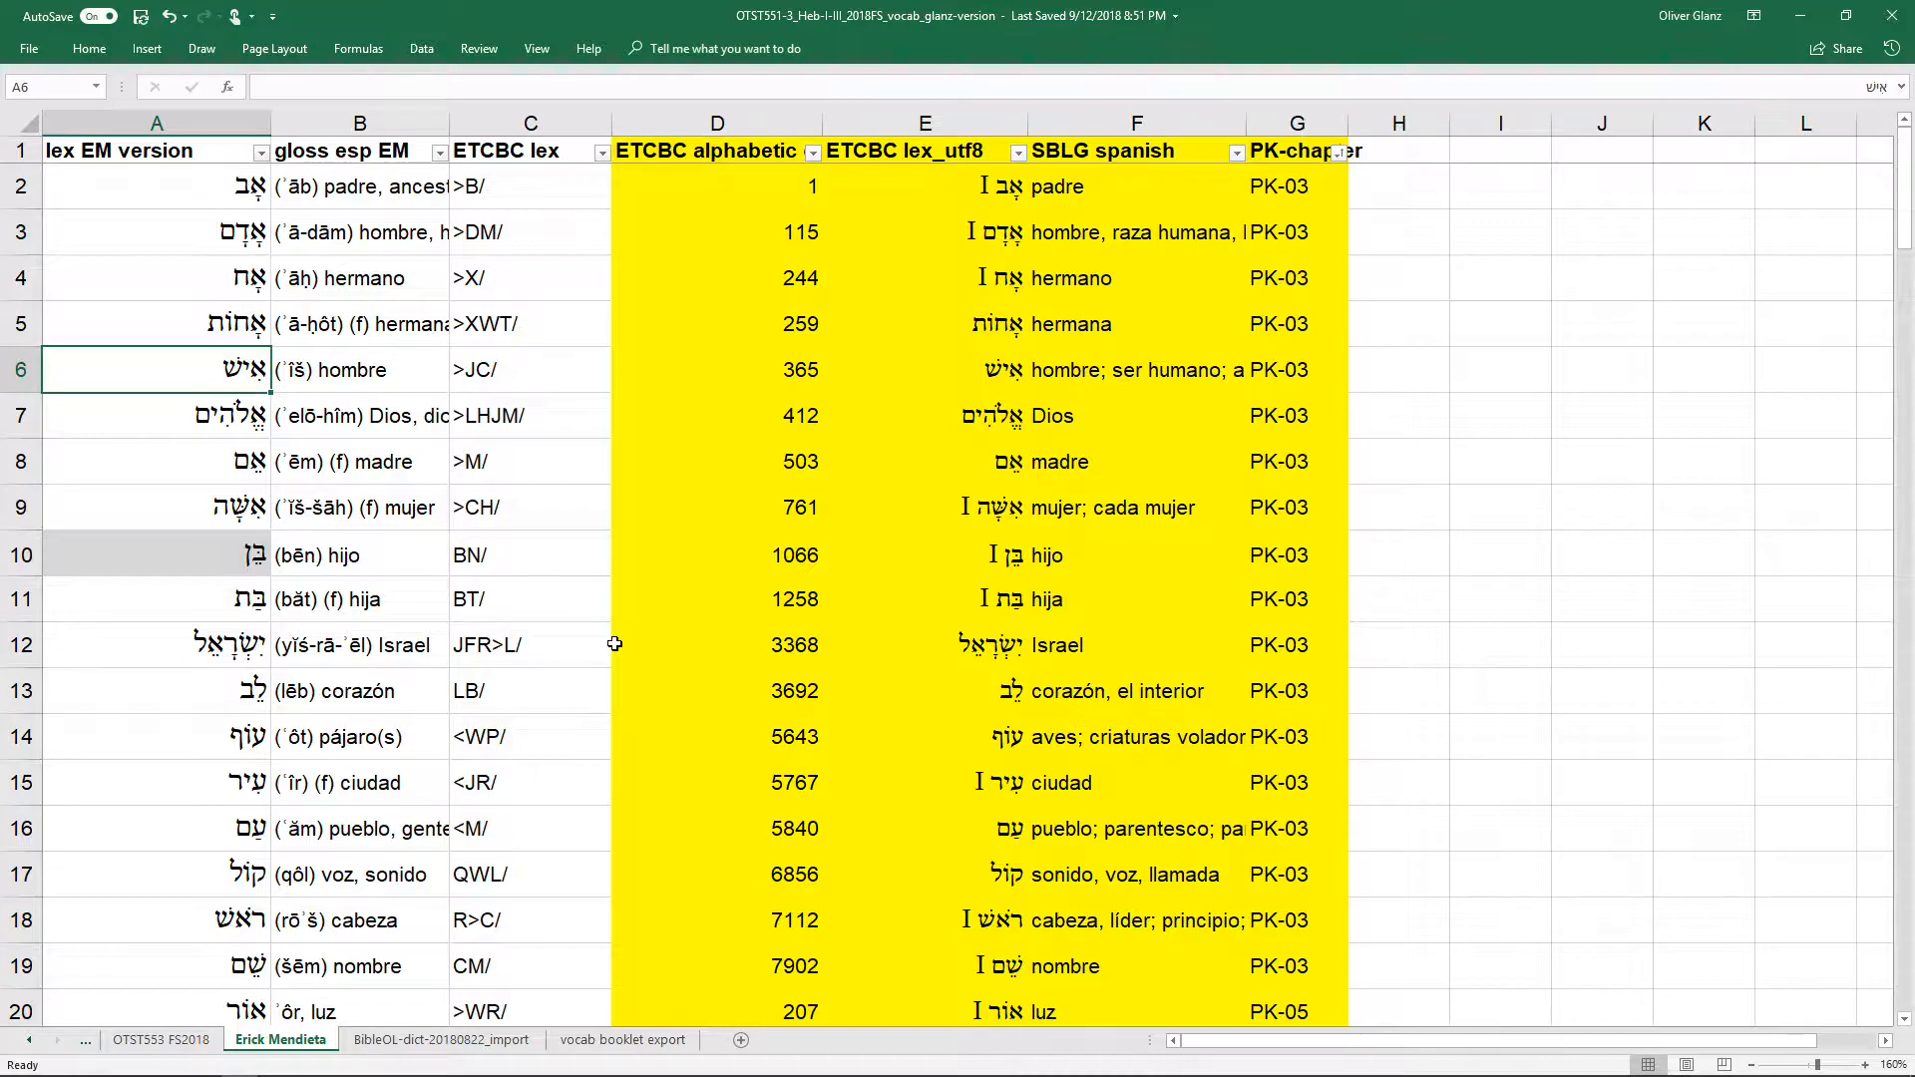
pyautogui.scroll(-9, 793, 644)
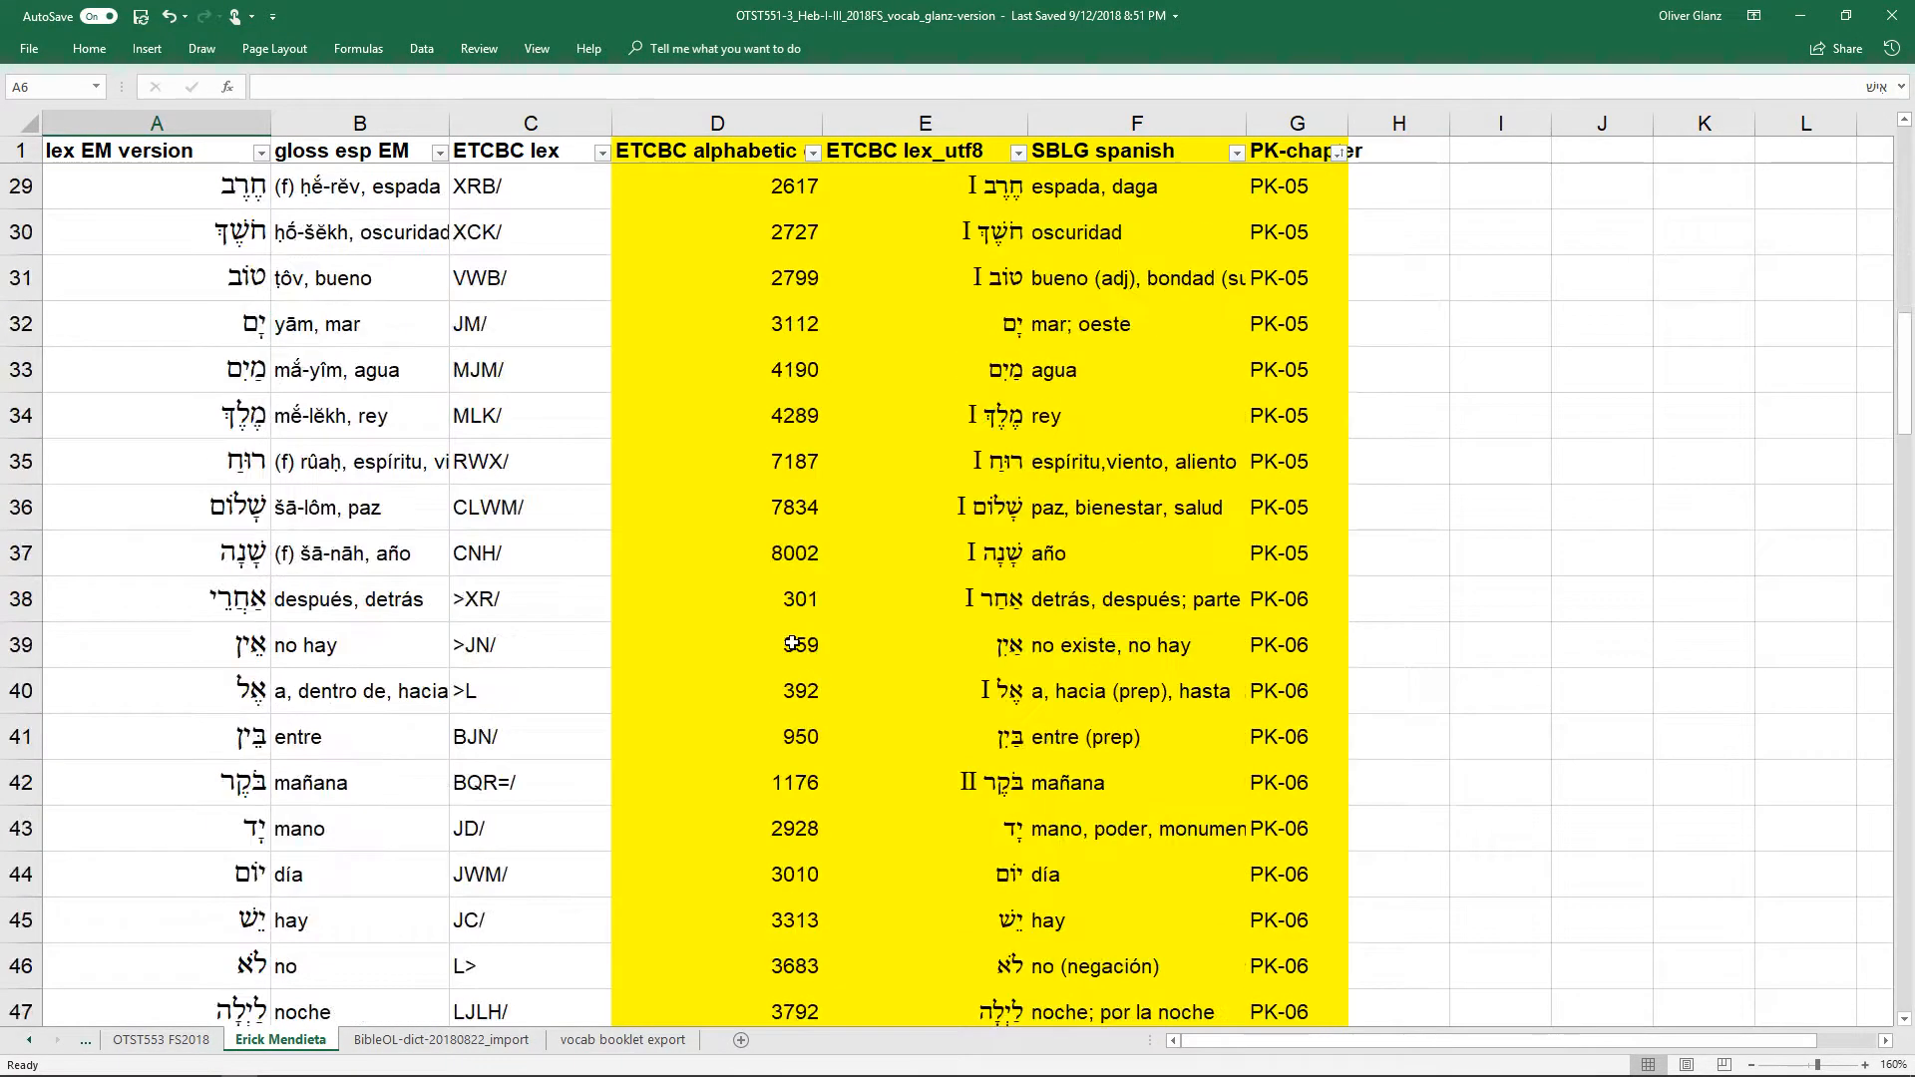
pyautogui.scroll(-15, 793, 644)
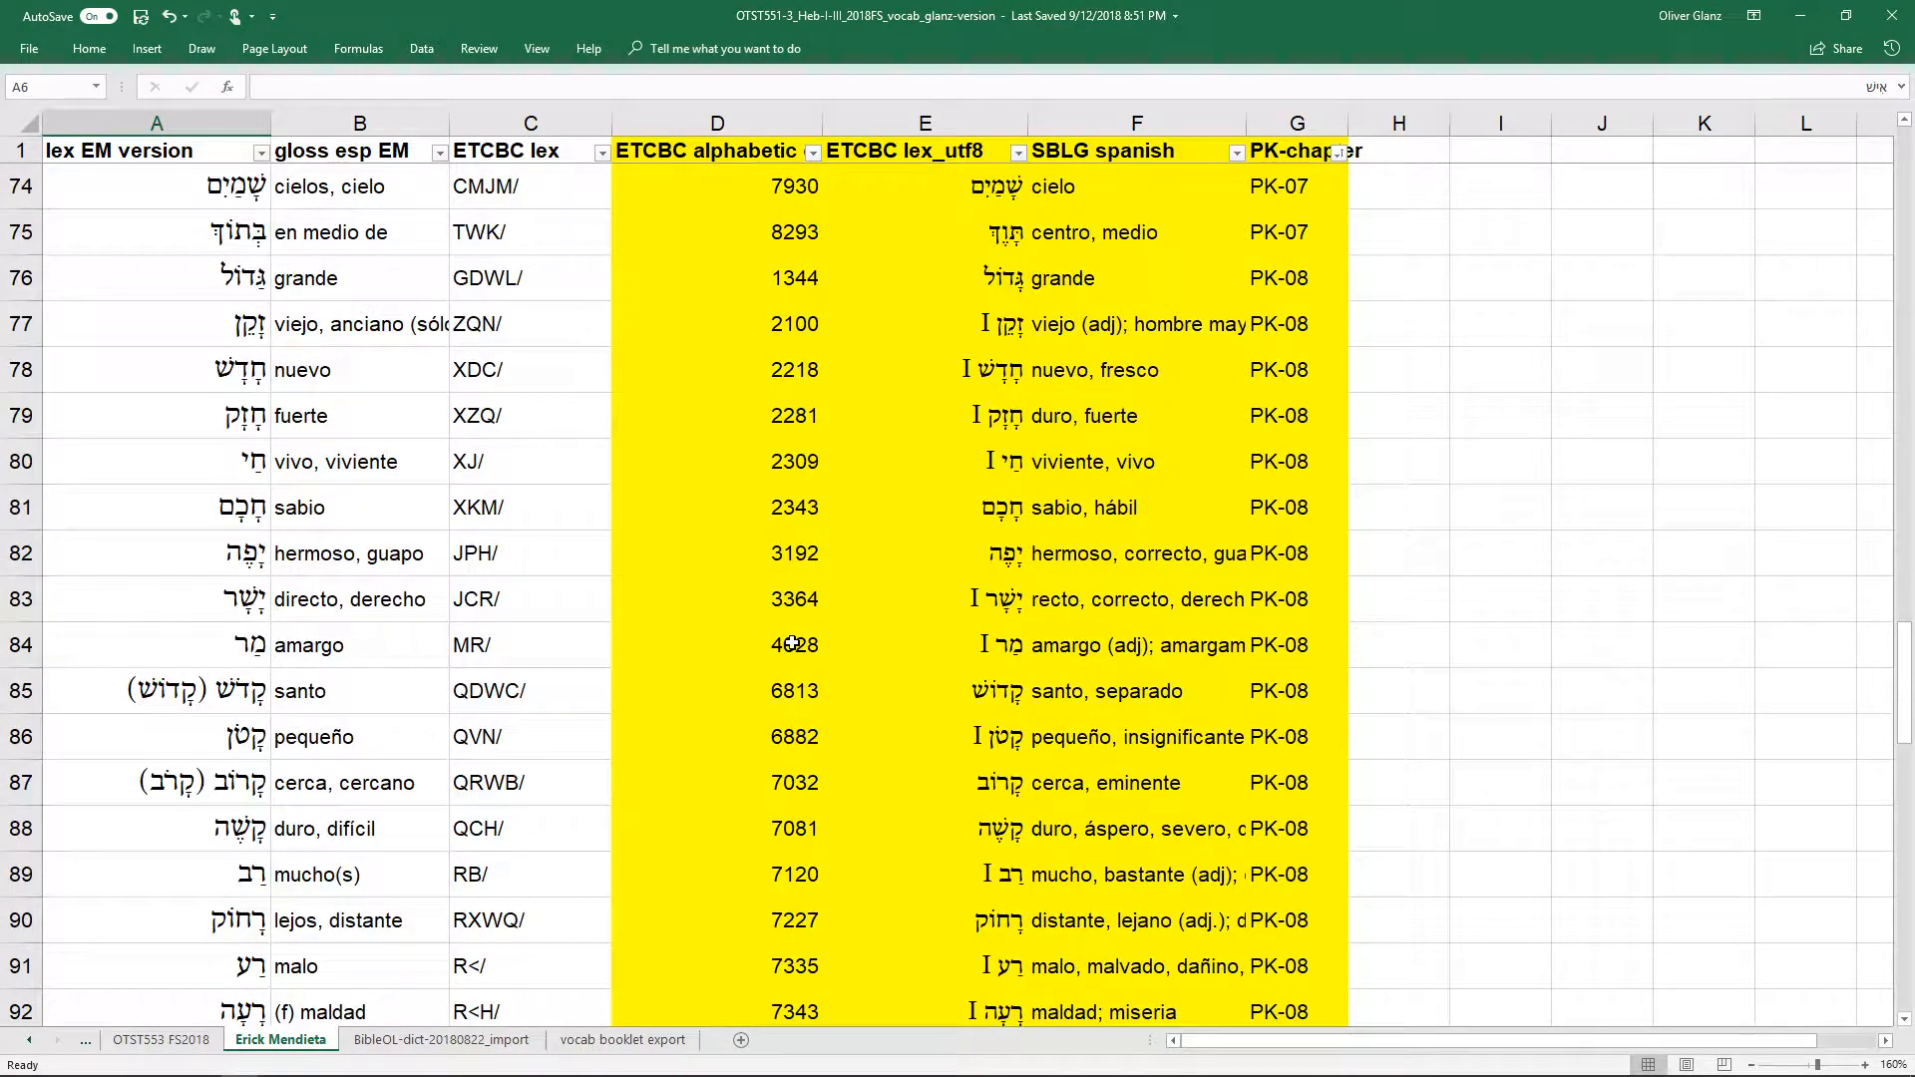
pyautogui.scroll(-12, 793, 643)
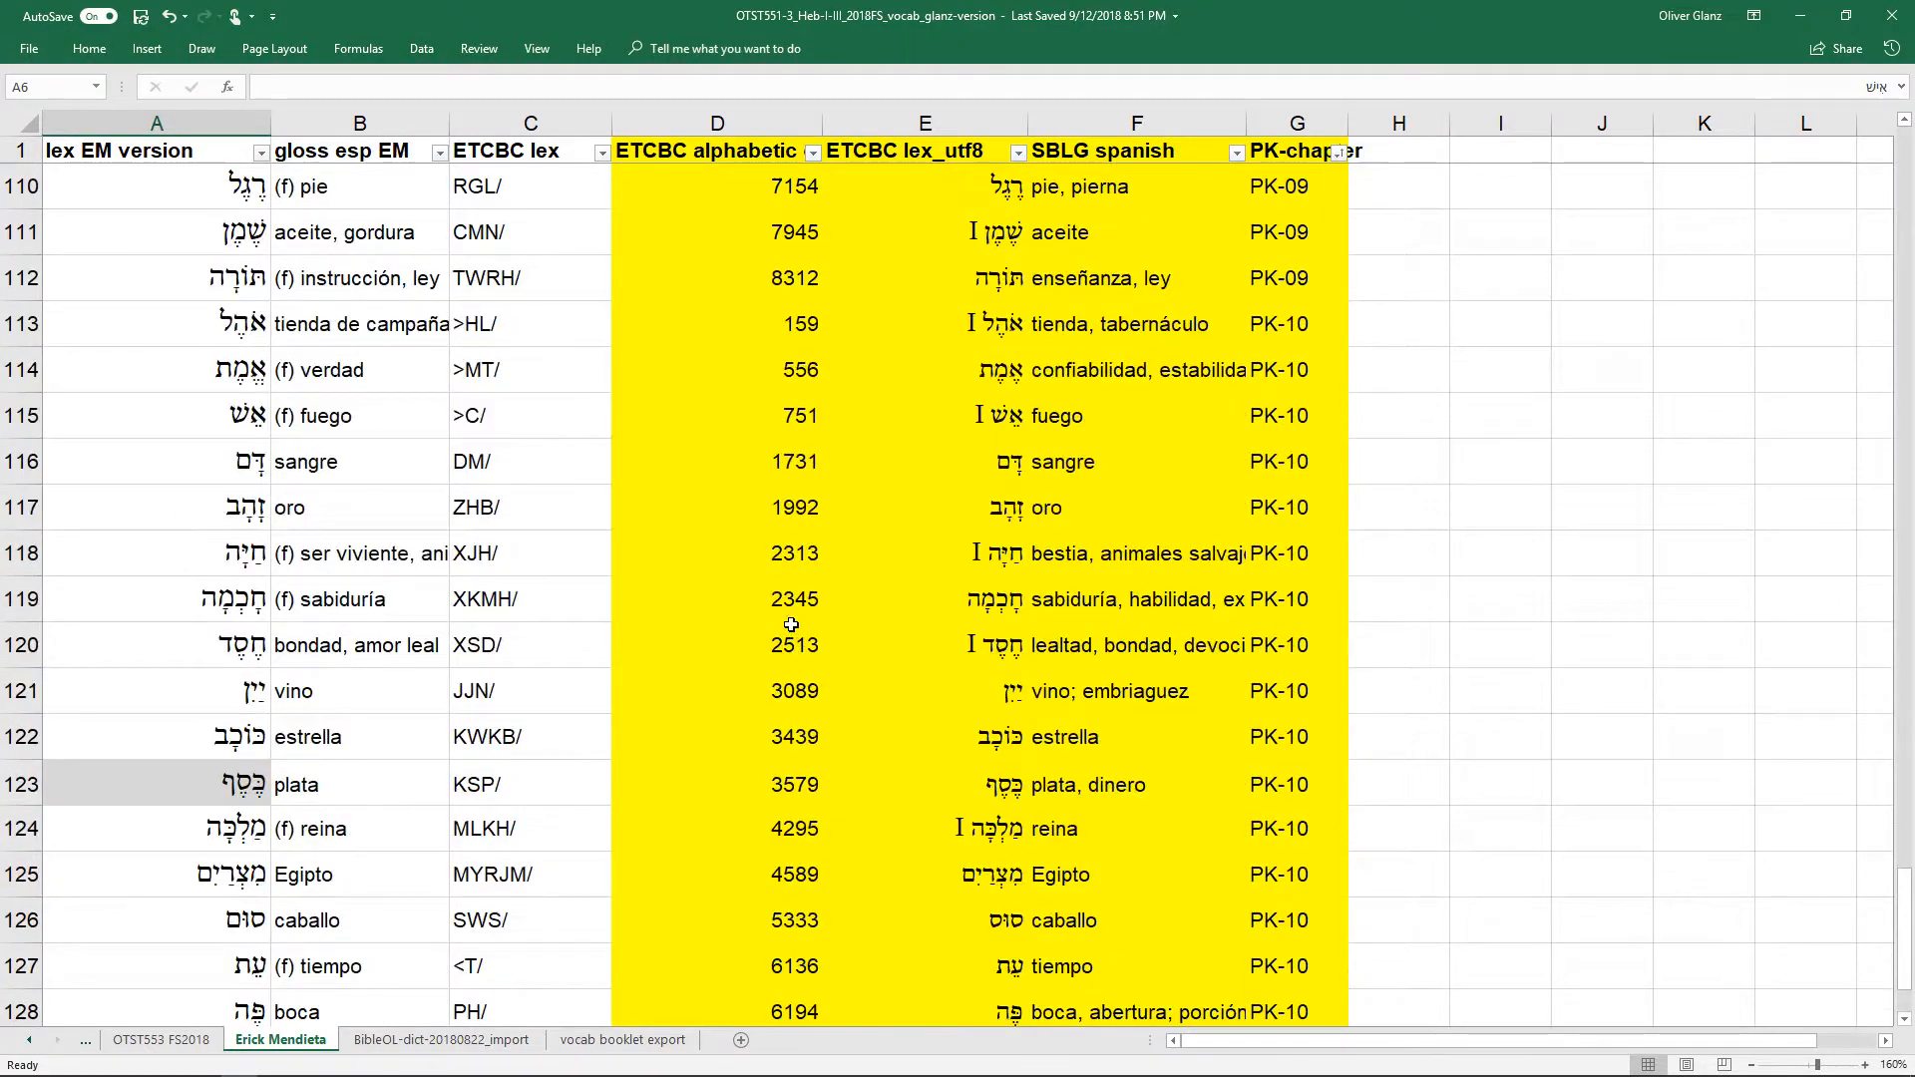
pyautogui.scroll(-7, 798, 641)
pyautogui.scroll(4, 801, 638)
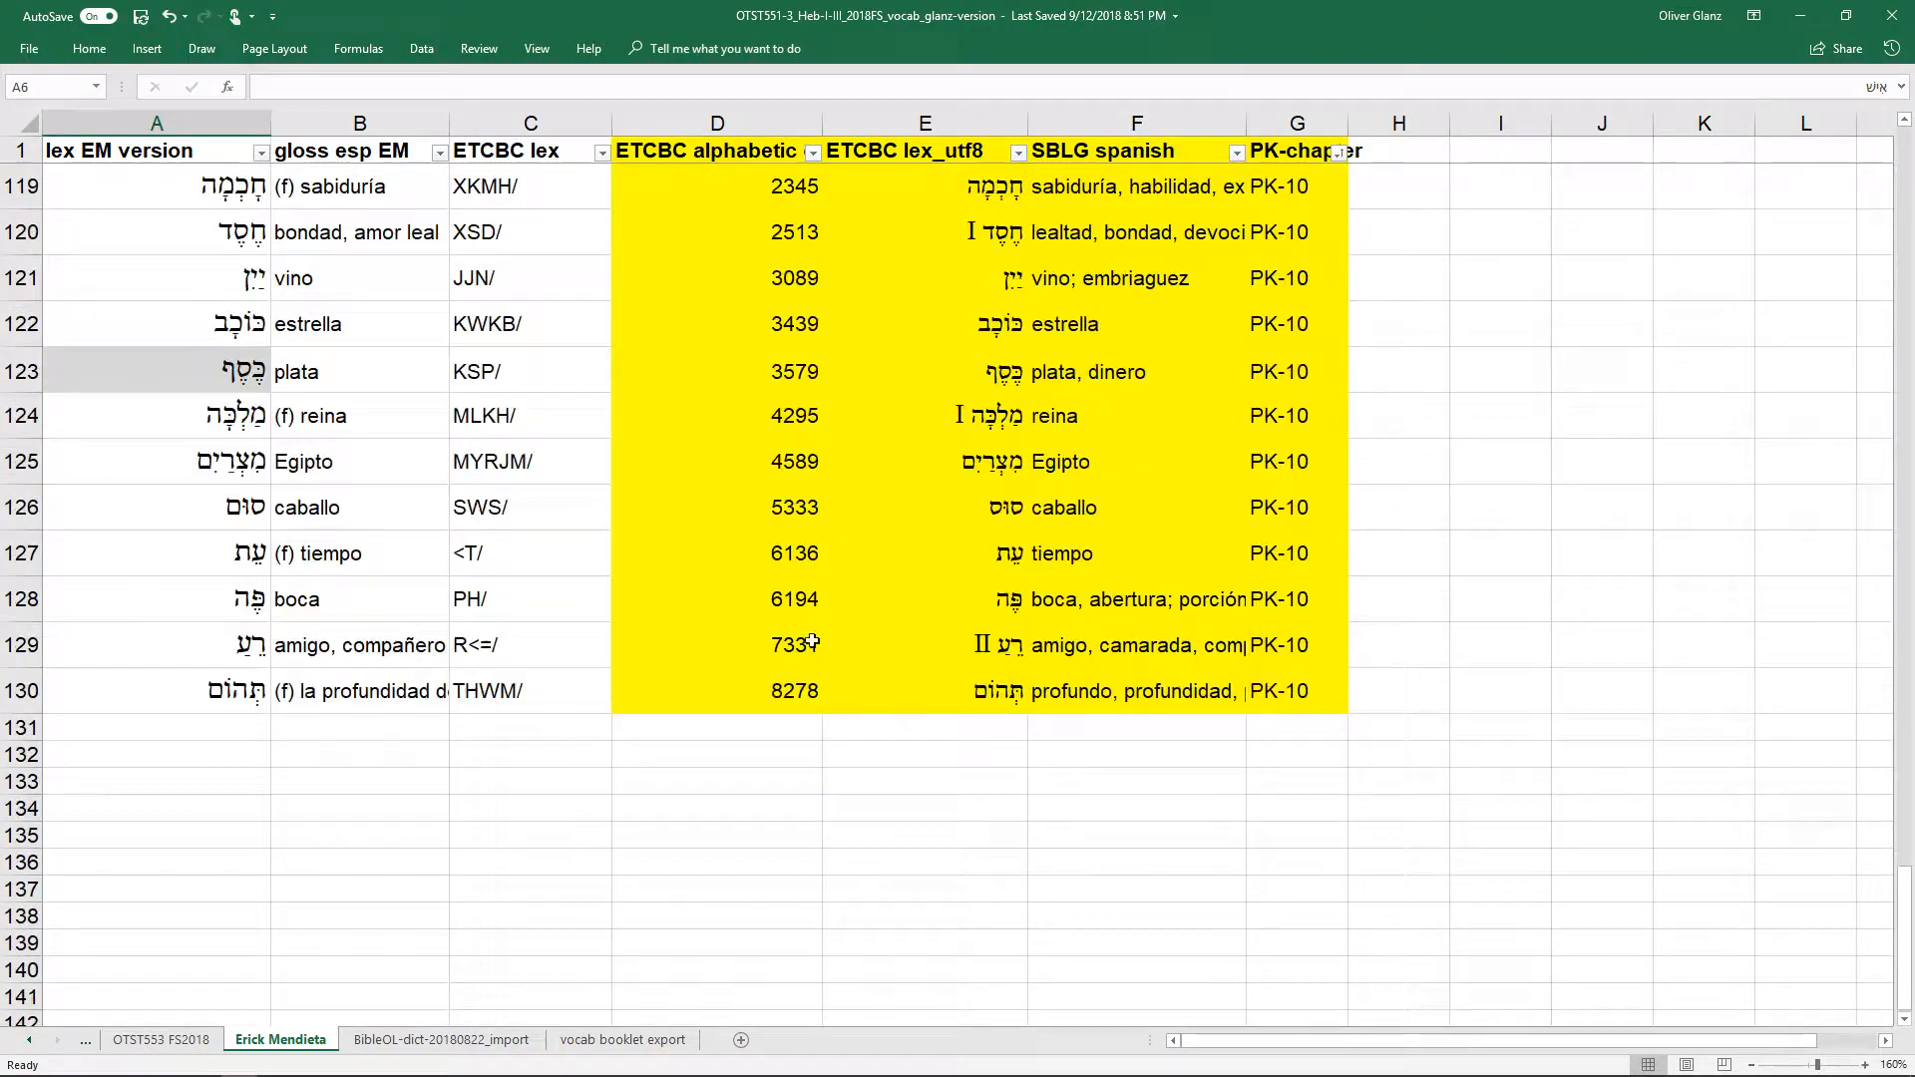
pyautogui.click(1281, 691)
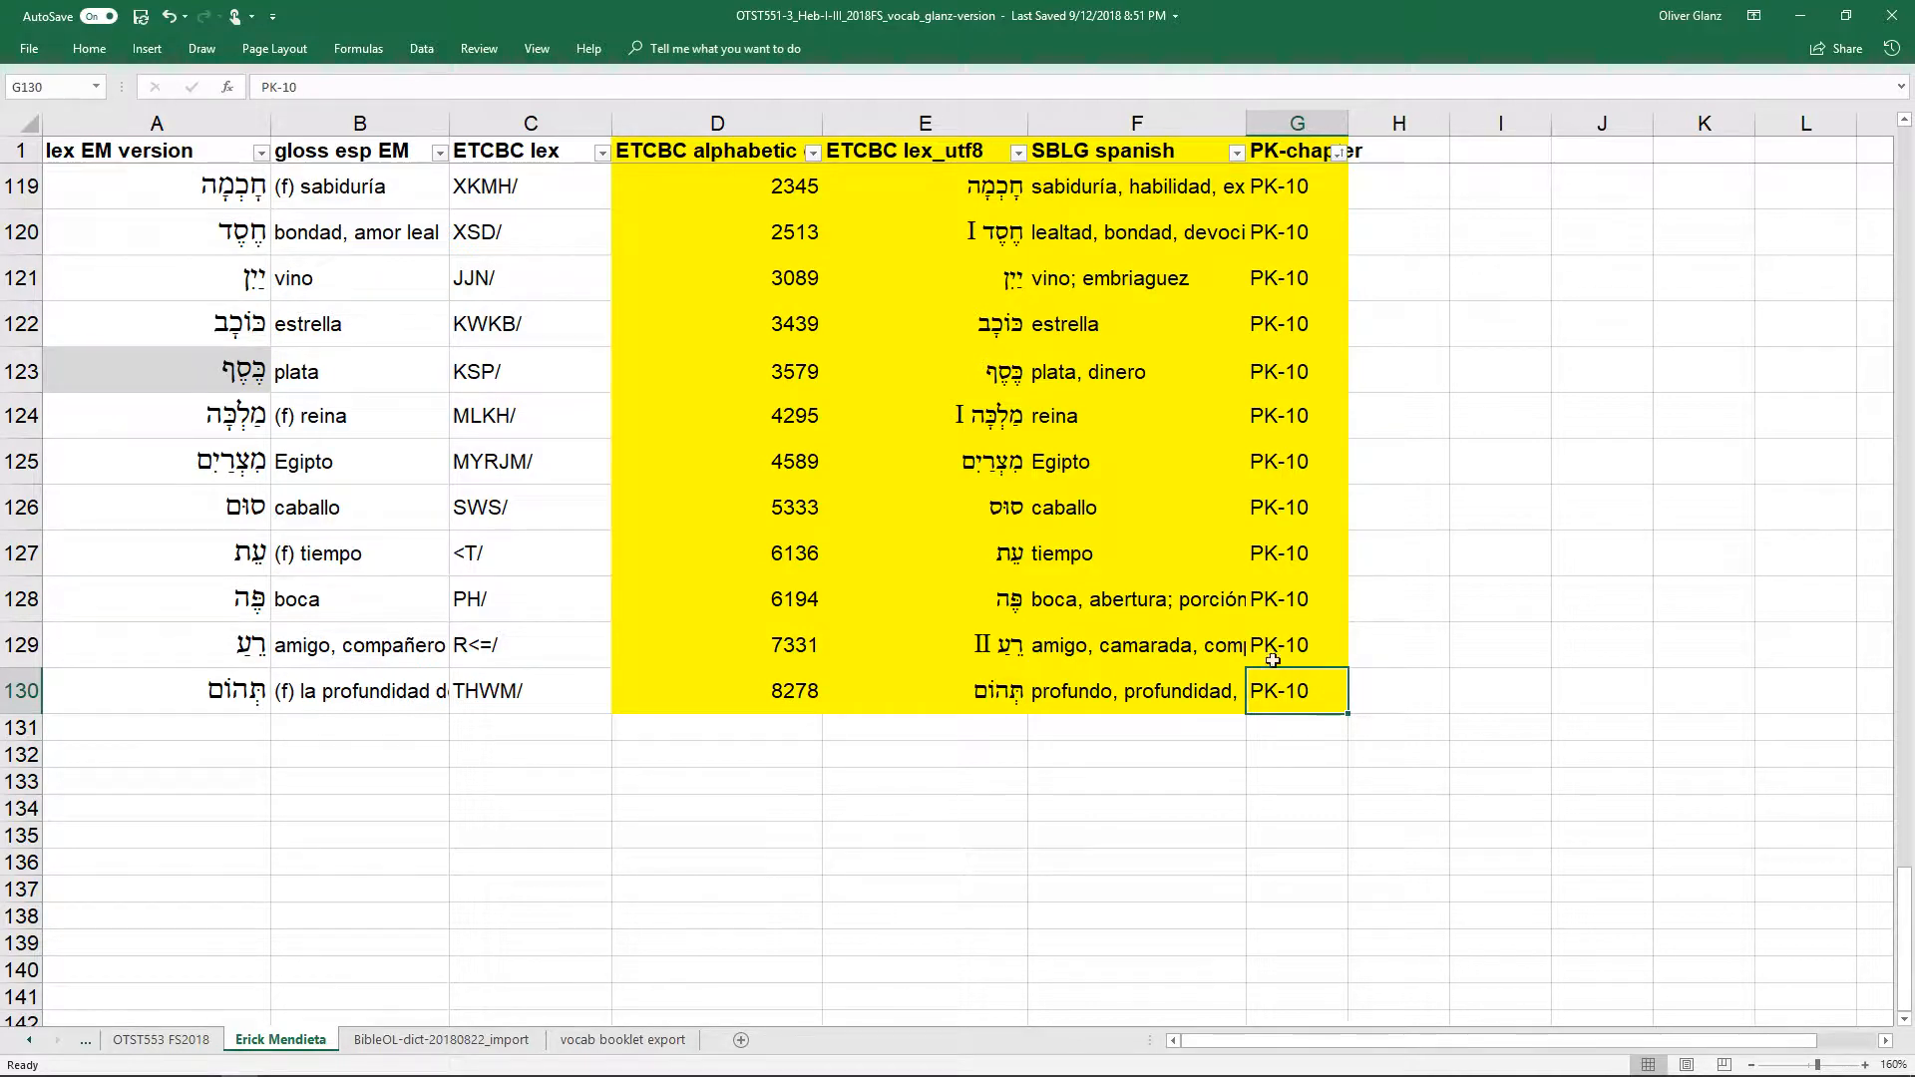
pyautogui.scroll(5, 1375, 834)
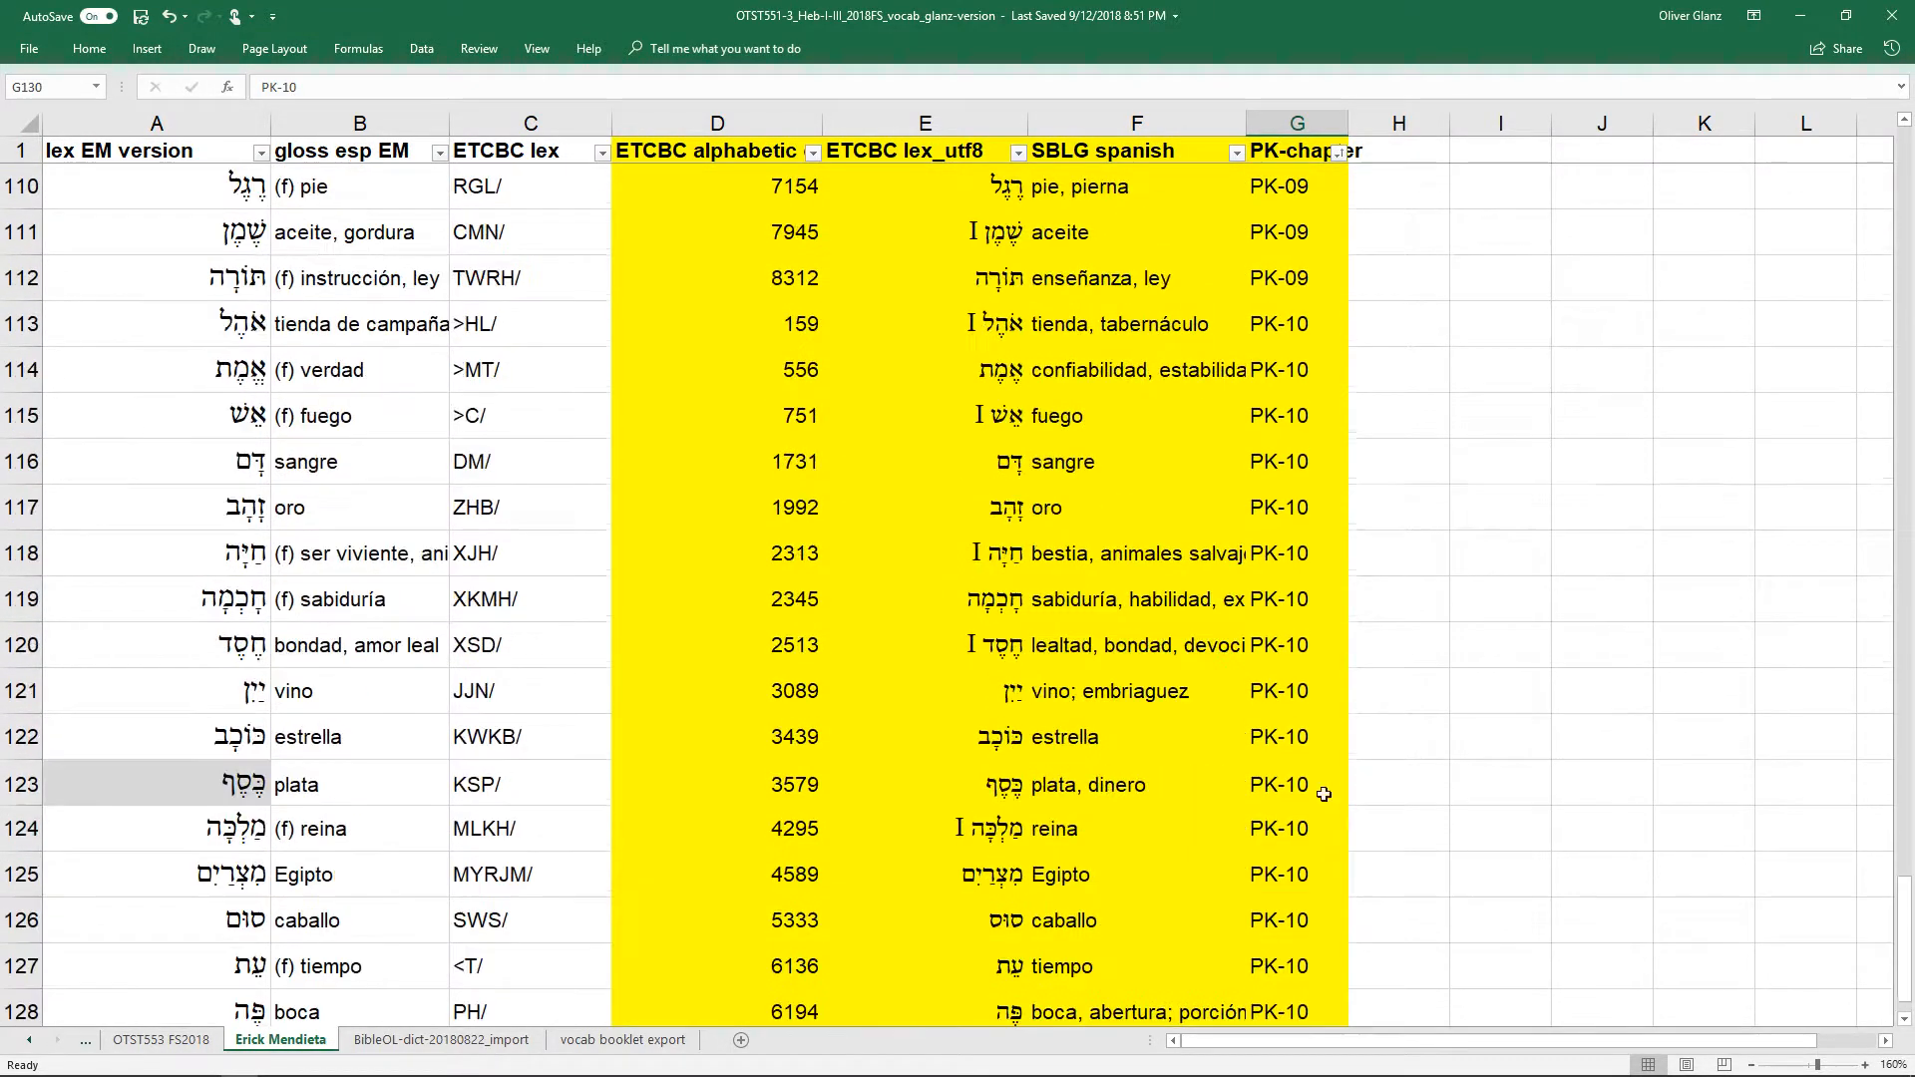
pyautogui.scroll(20, 1325, 717)
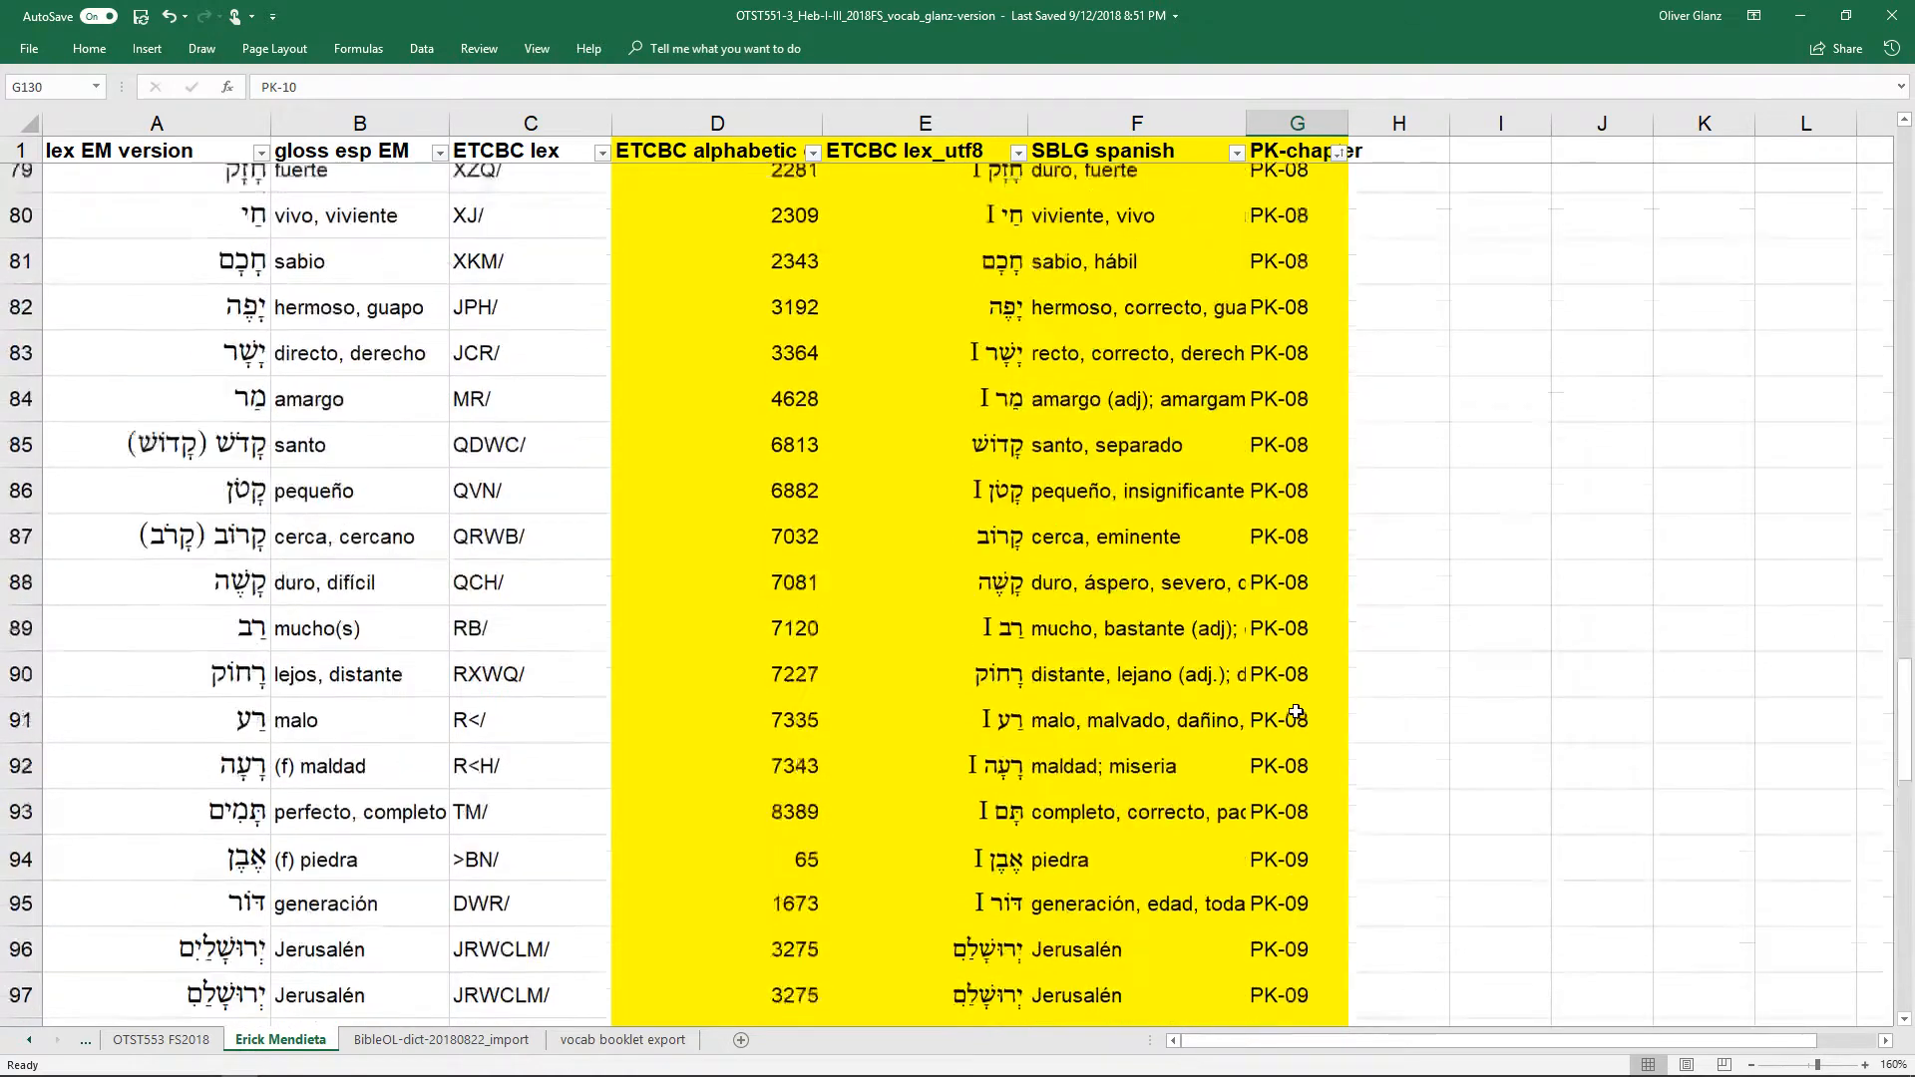
pyautogui.scroll(1, 1273, 702)
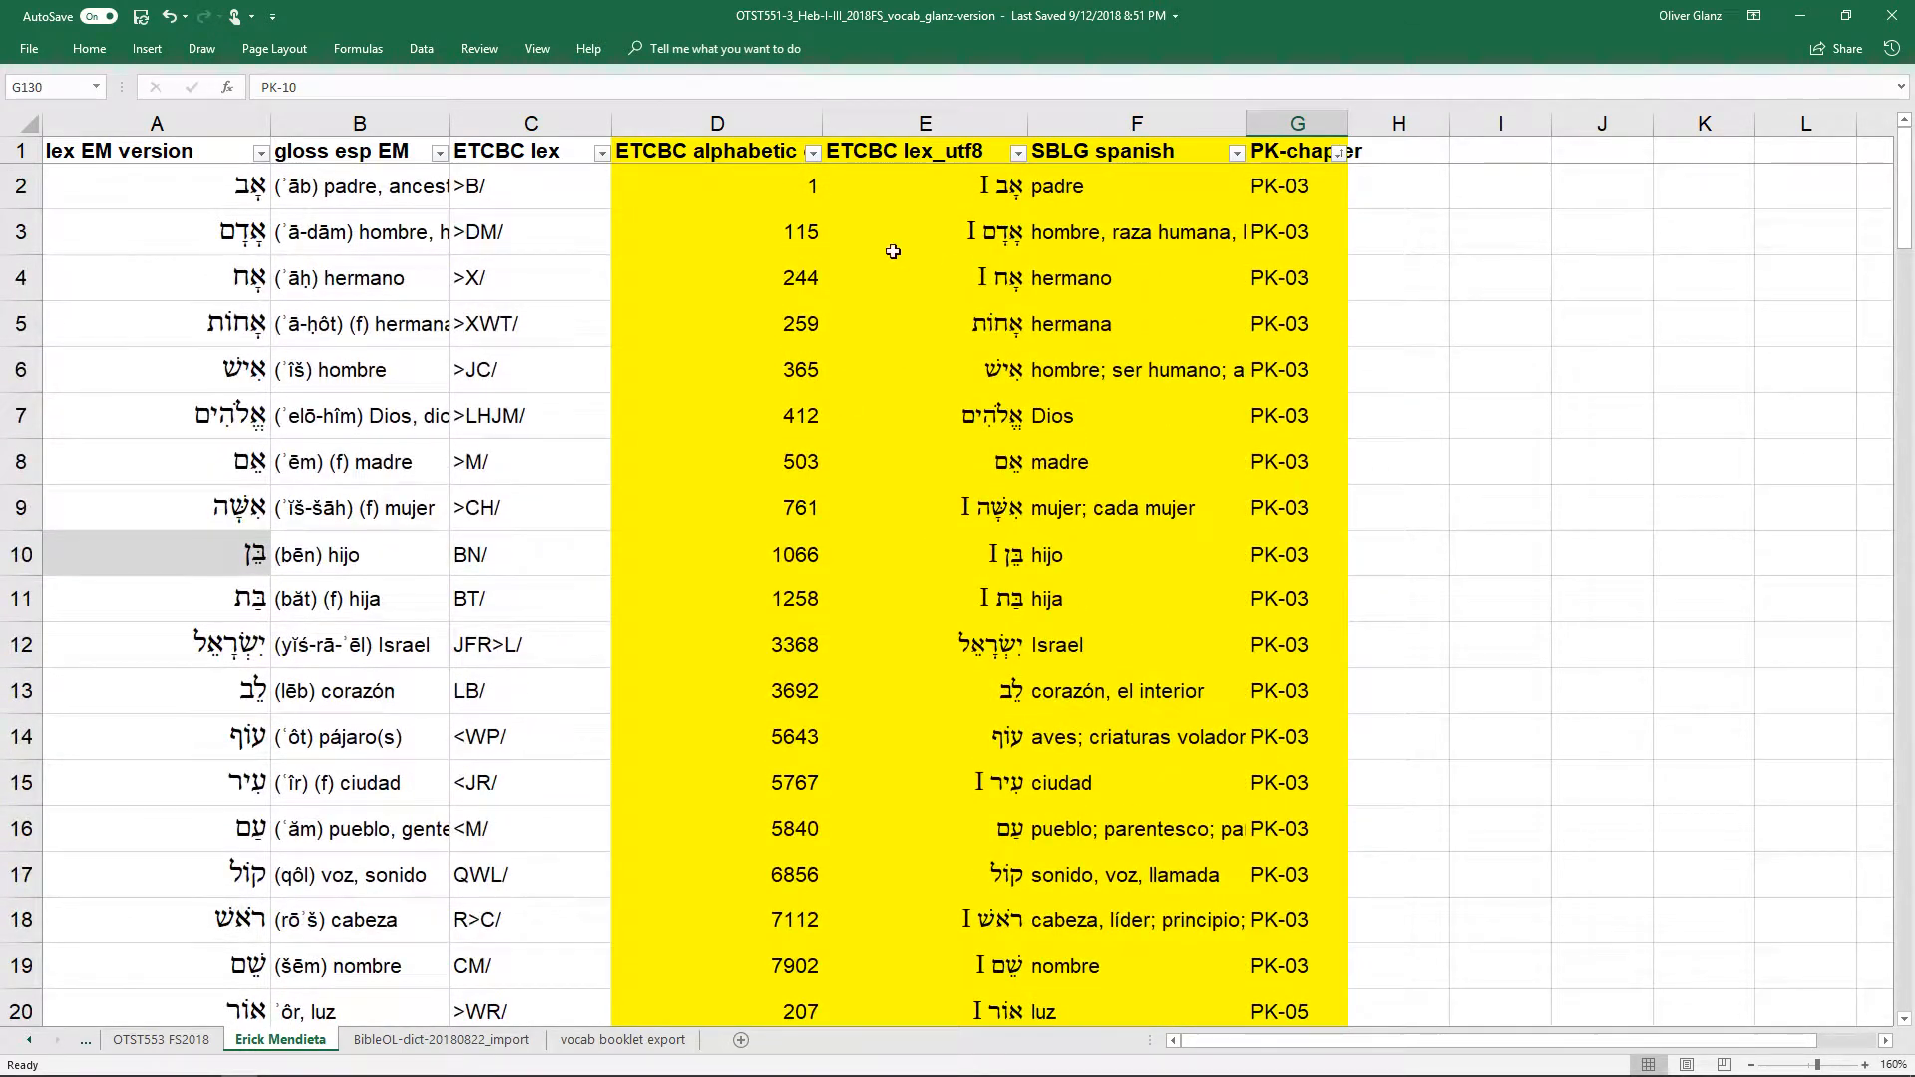
# Highlight the PK-03 words in the lex EM version and ETCBC lex columns to compare them, and return to Chrome's File Management window
pyautogui.click(920, 198)
pyautogui.moveTo(251, 189); pyautogui.dragTo(159, 467)
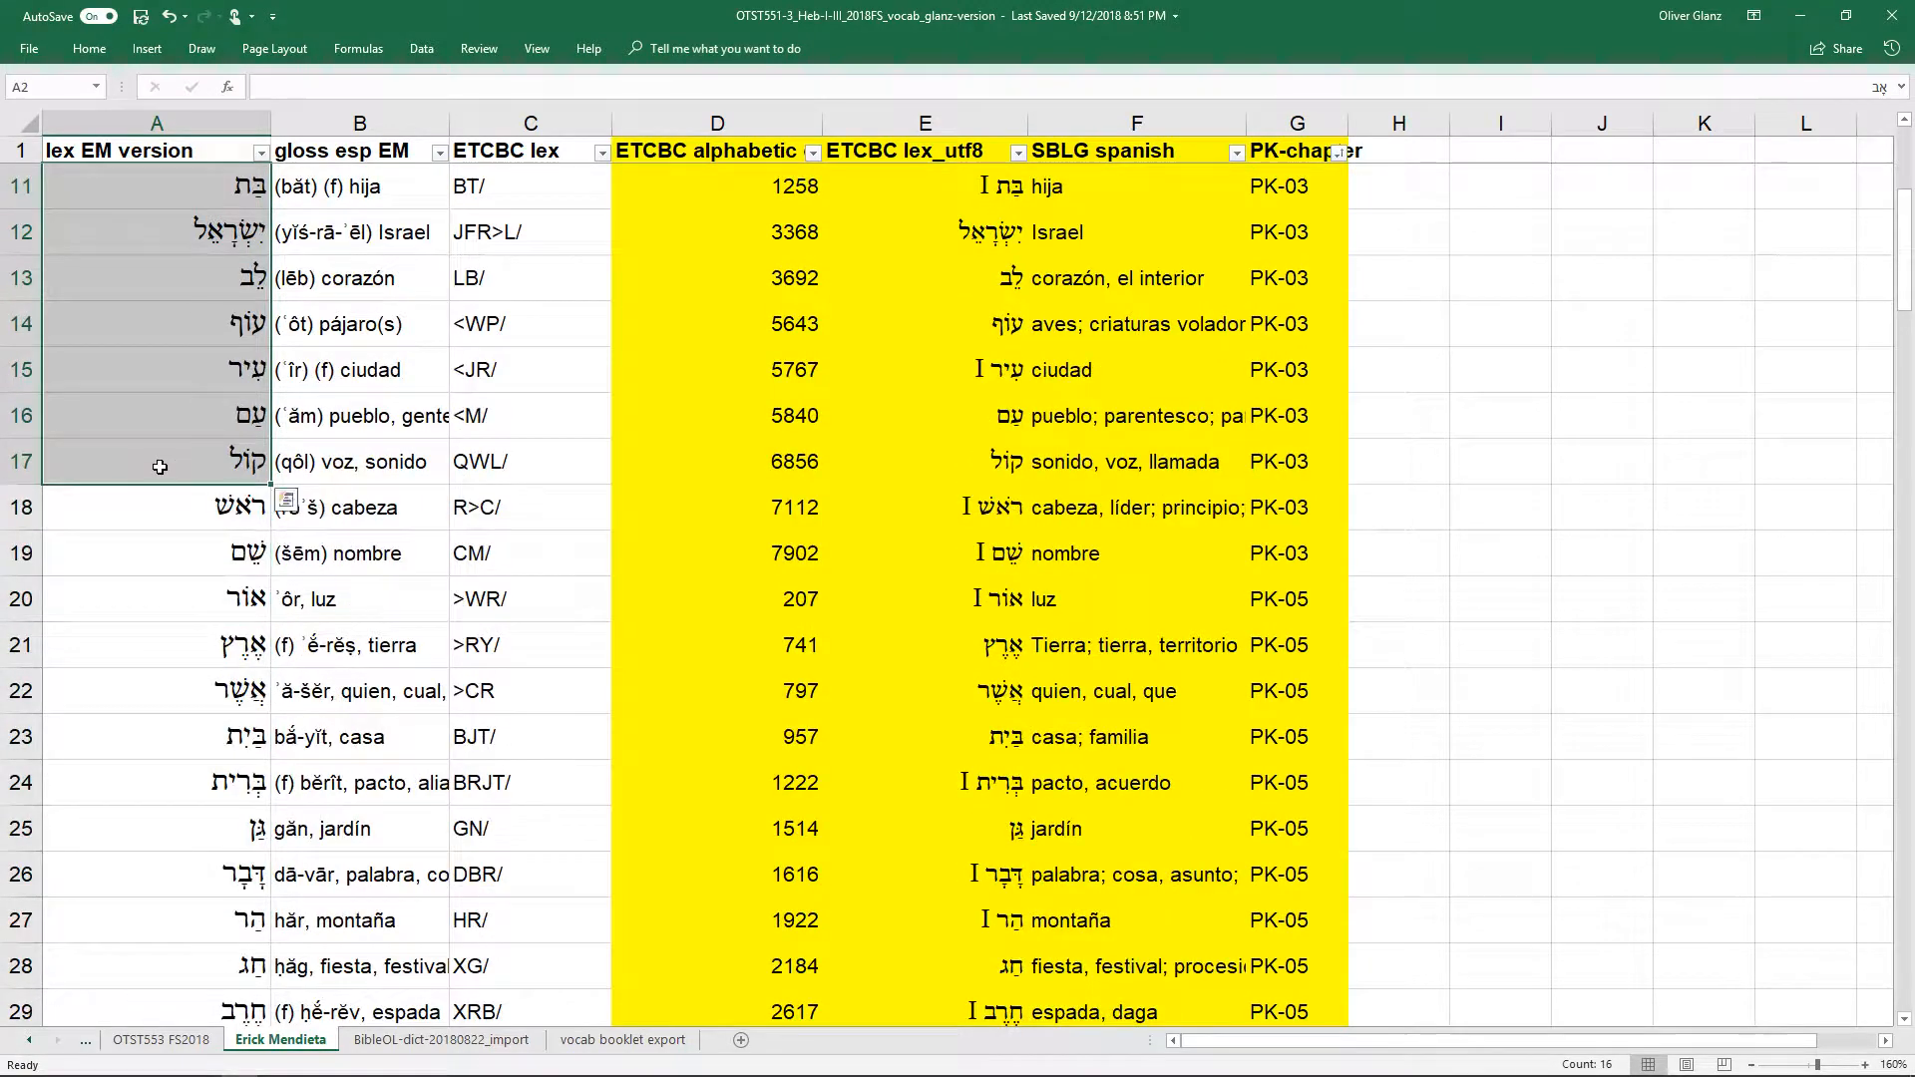
pyautogui.scroll(3, 1009, 766)
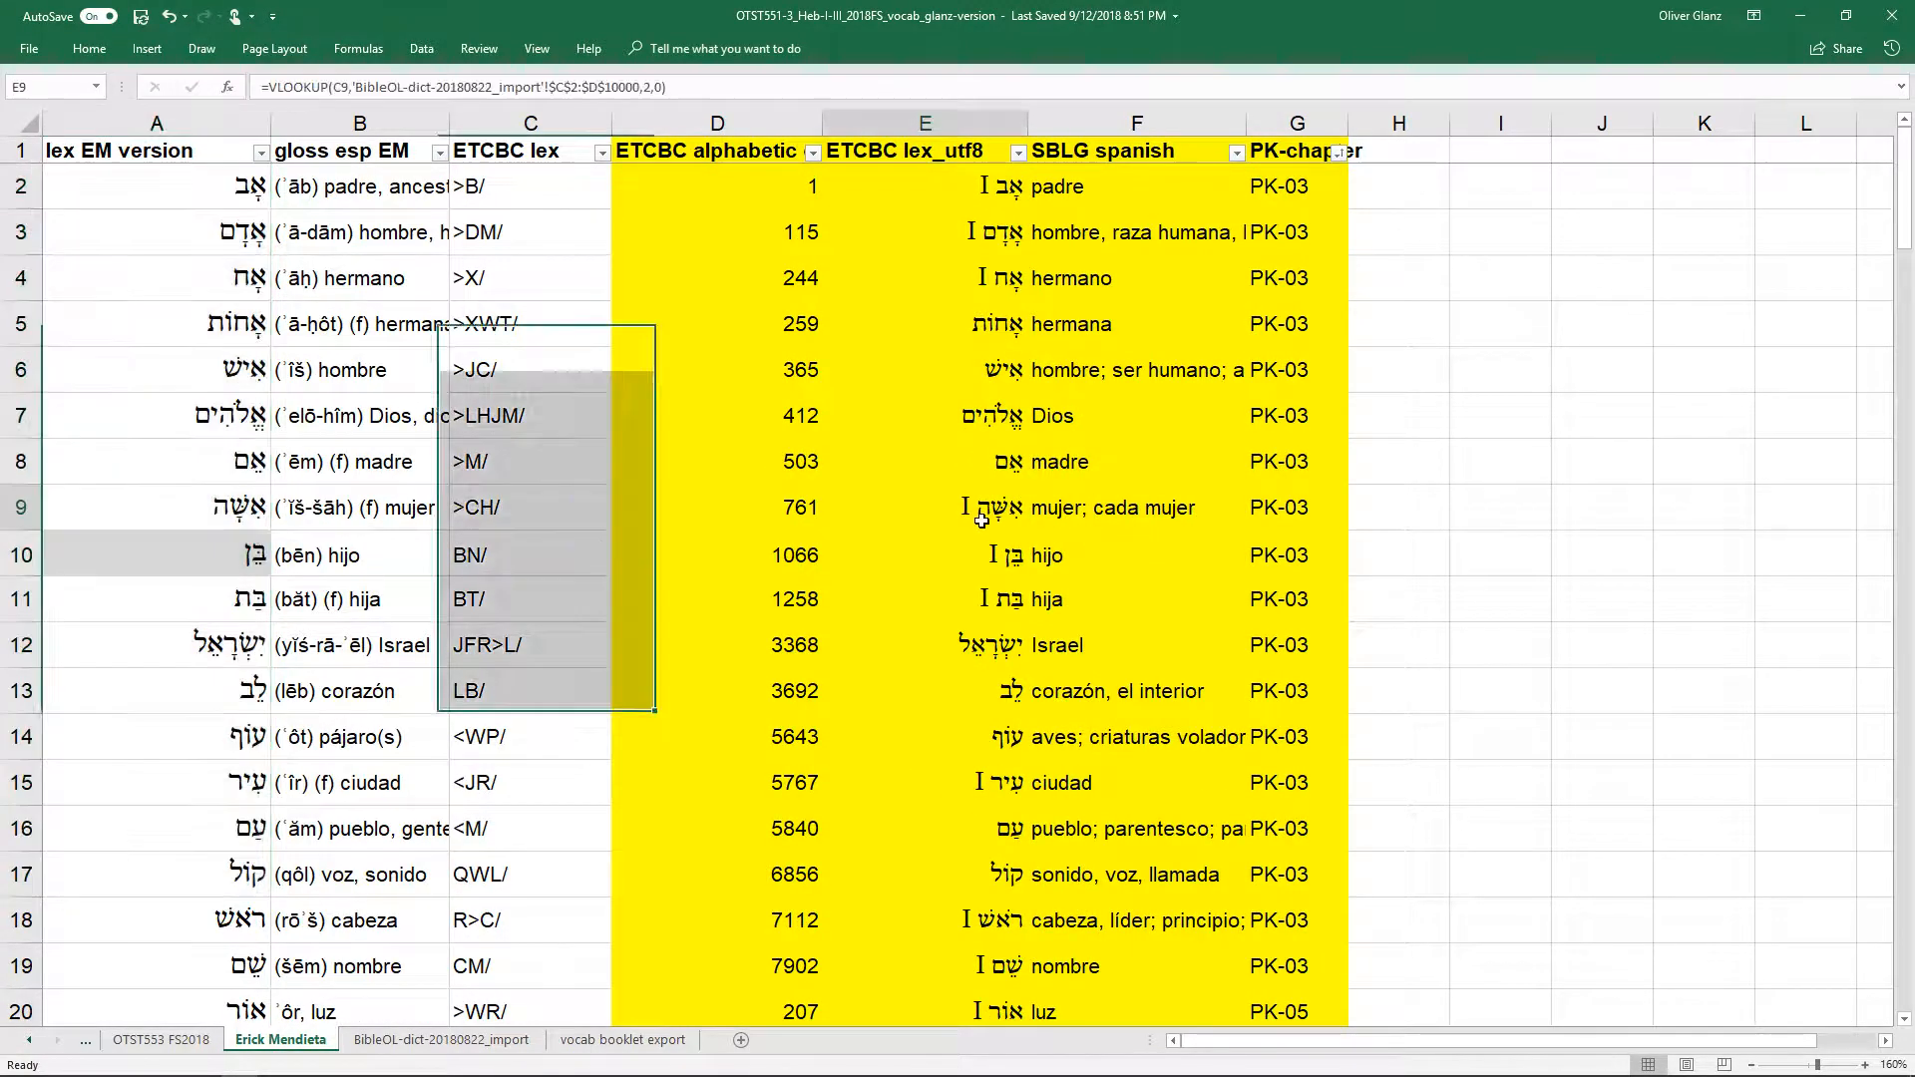
pyautogui.click(986, 507)
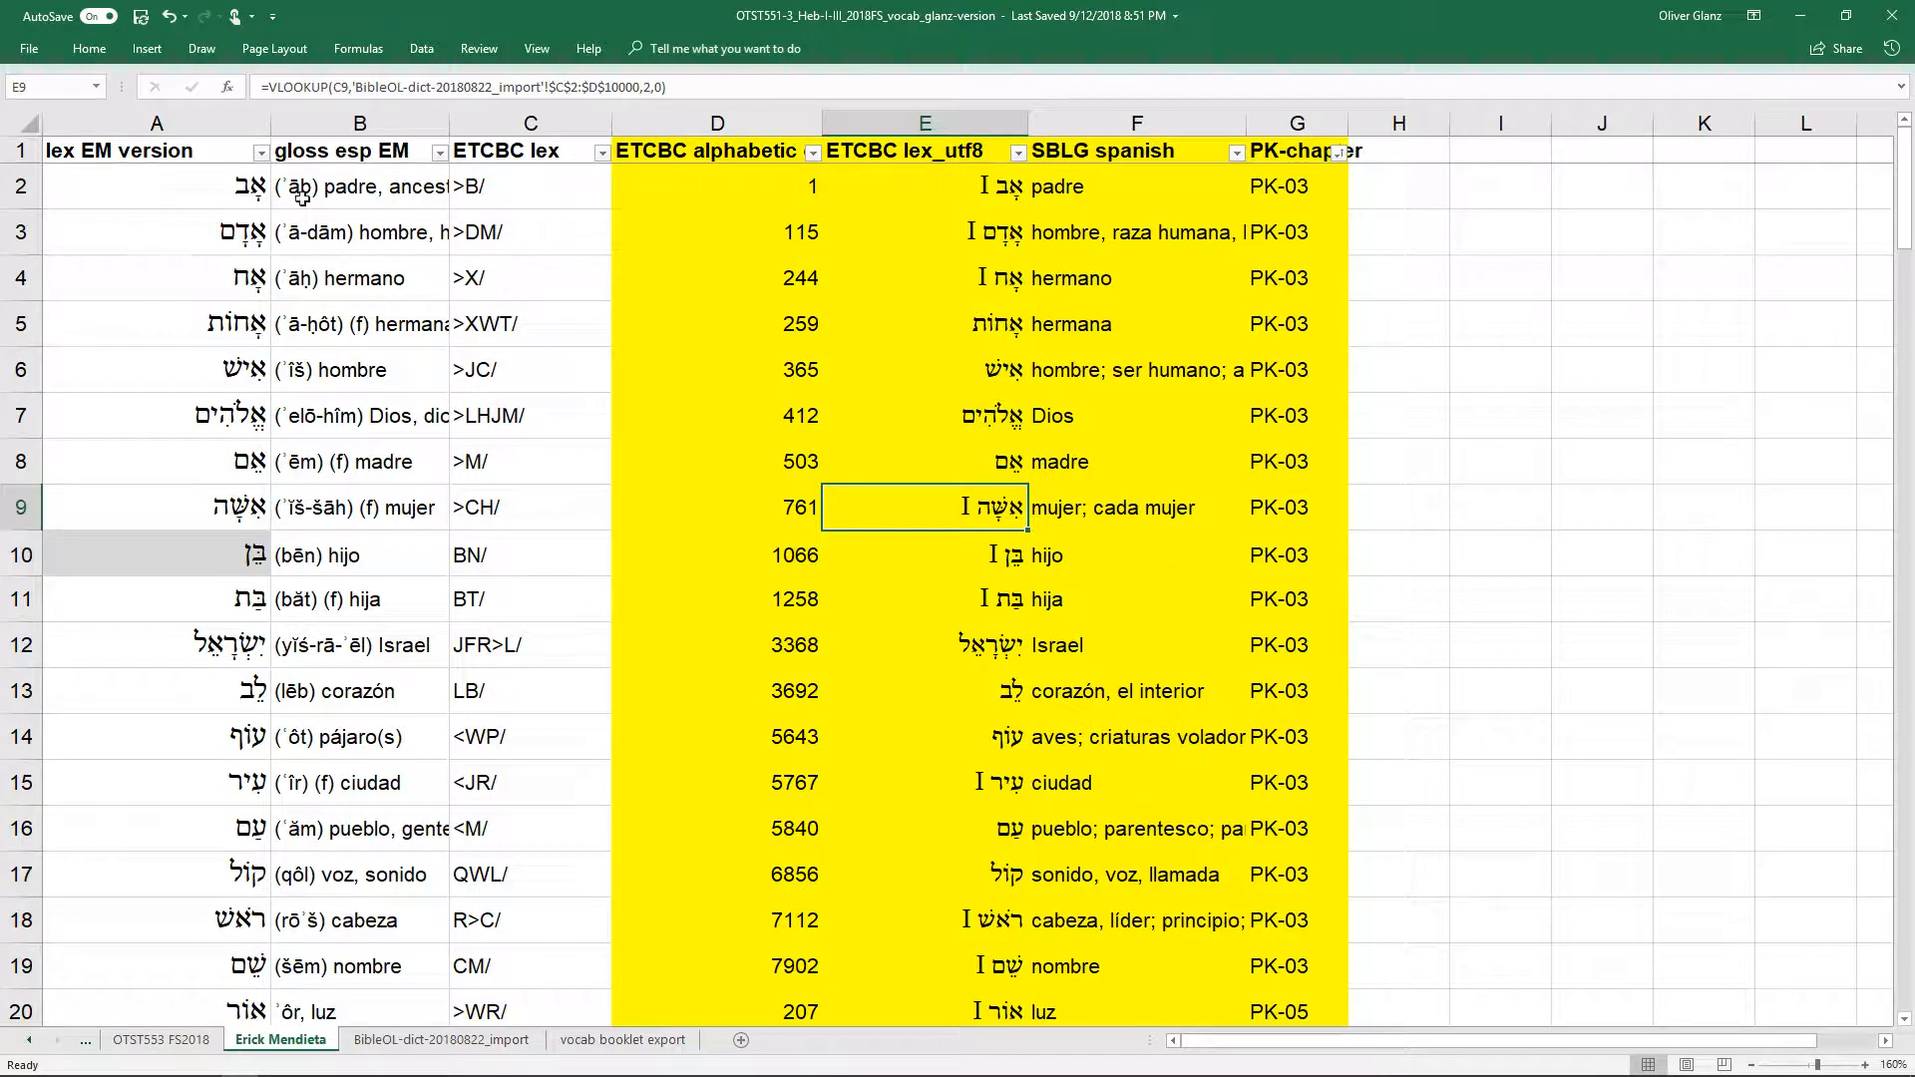
pyautogui.moveTo(158, 189); pyautogui.dragTo(135, 797)
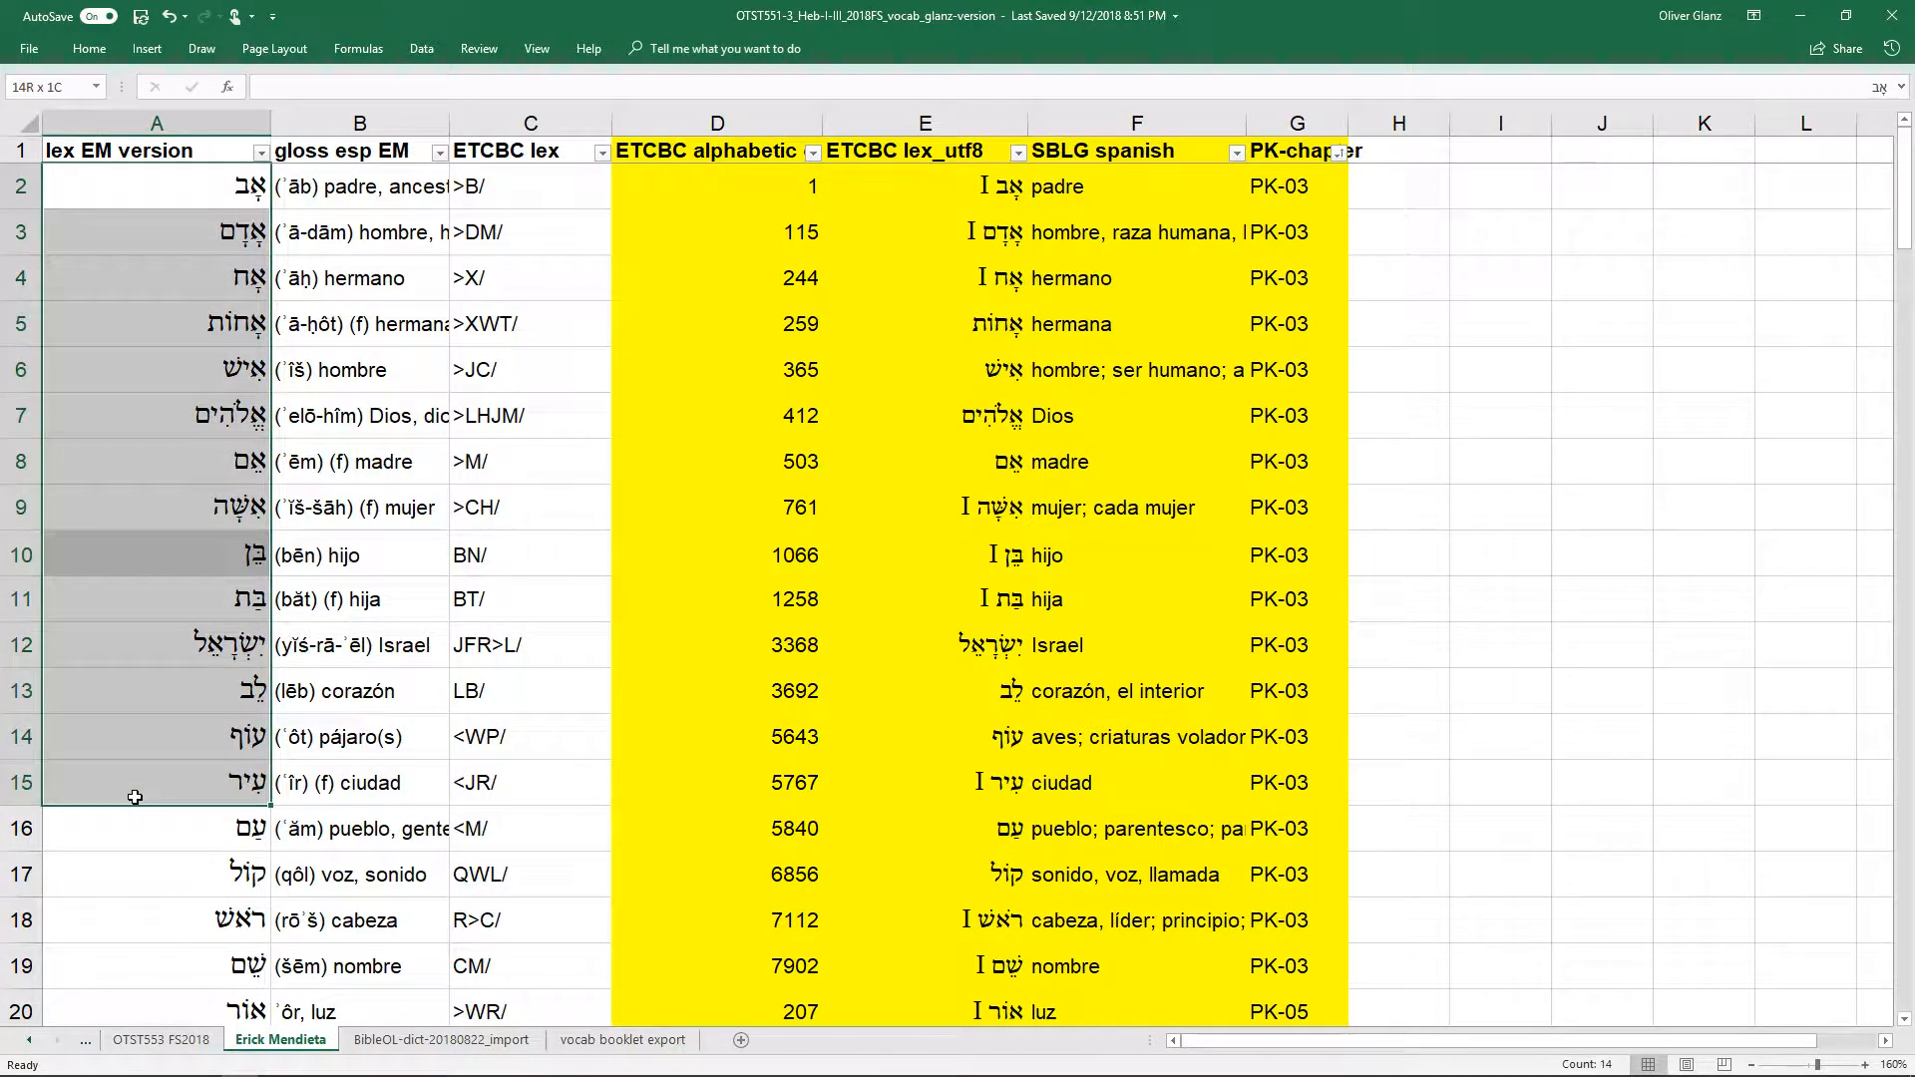
pyautogui.click(185, 183)
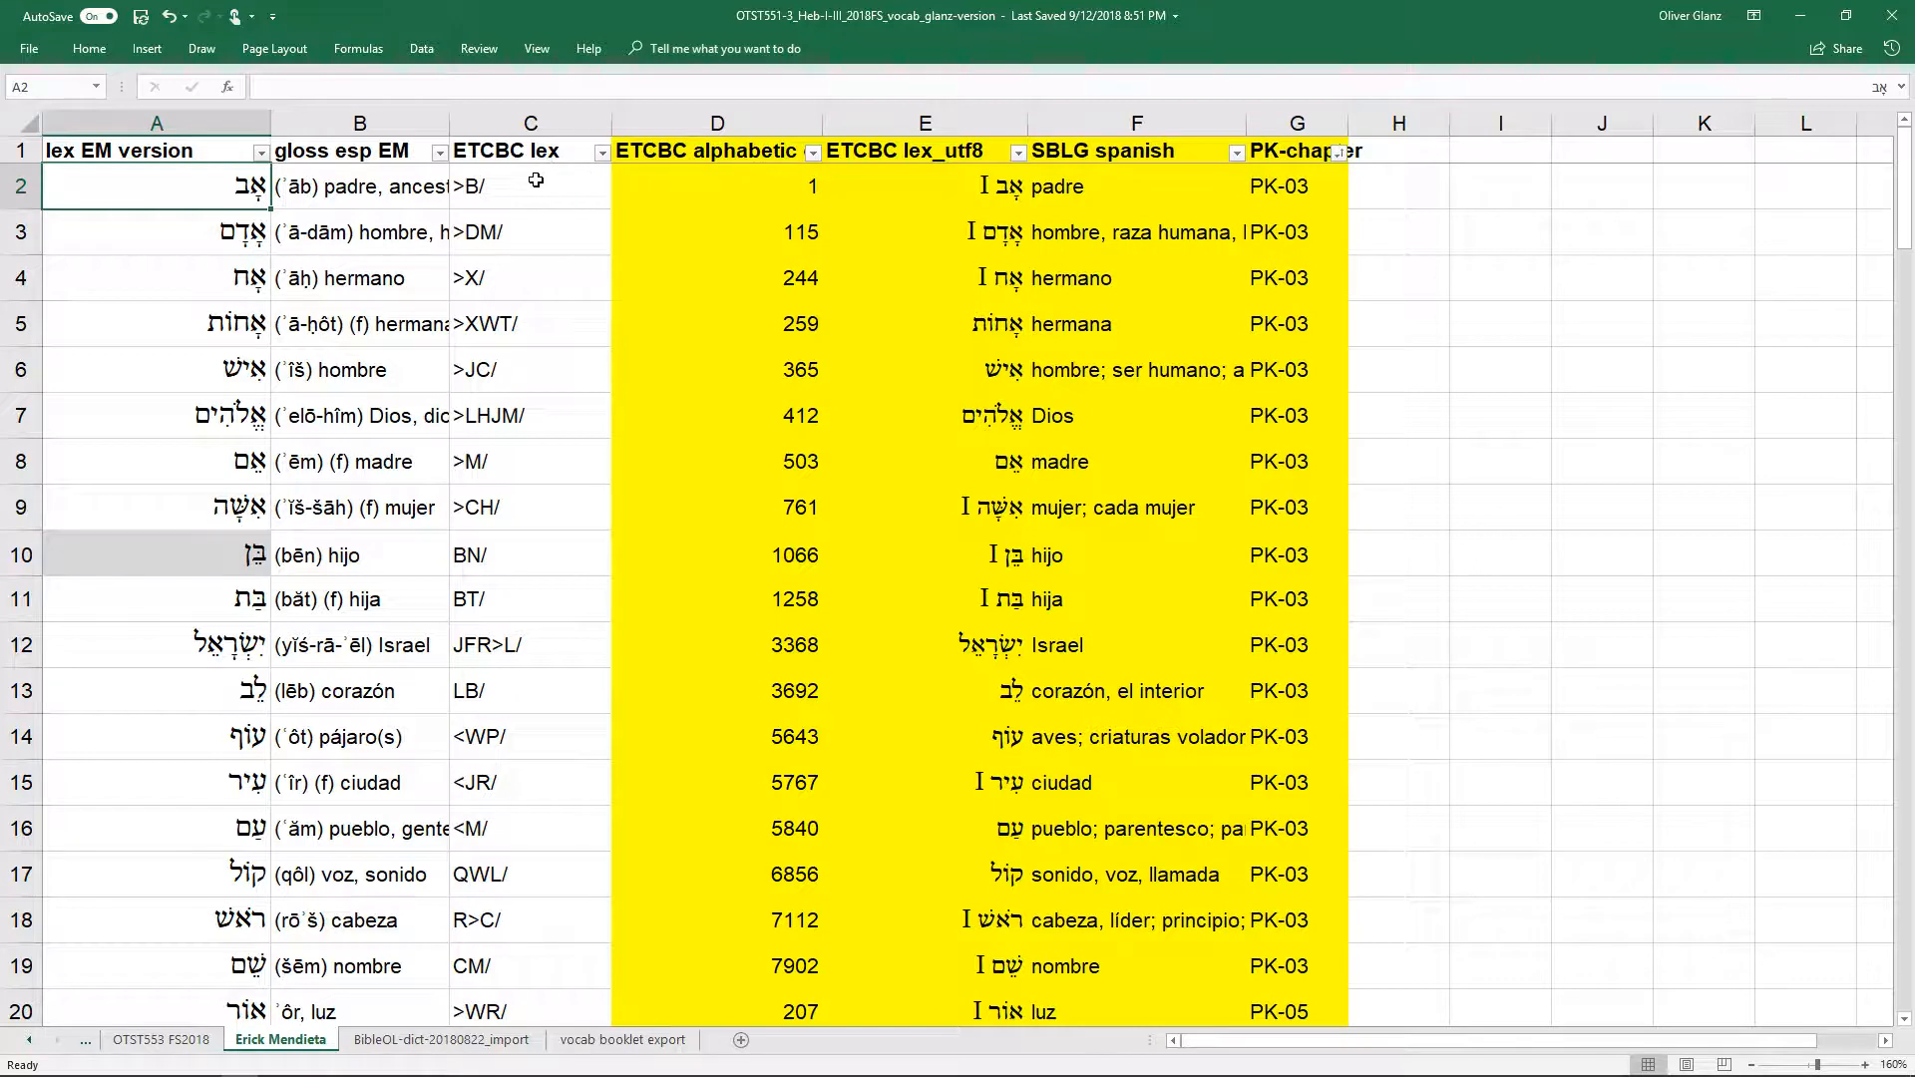
pyautogui.moveTo(536, 181); pyautogui.dragTo(497, 886)
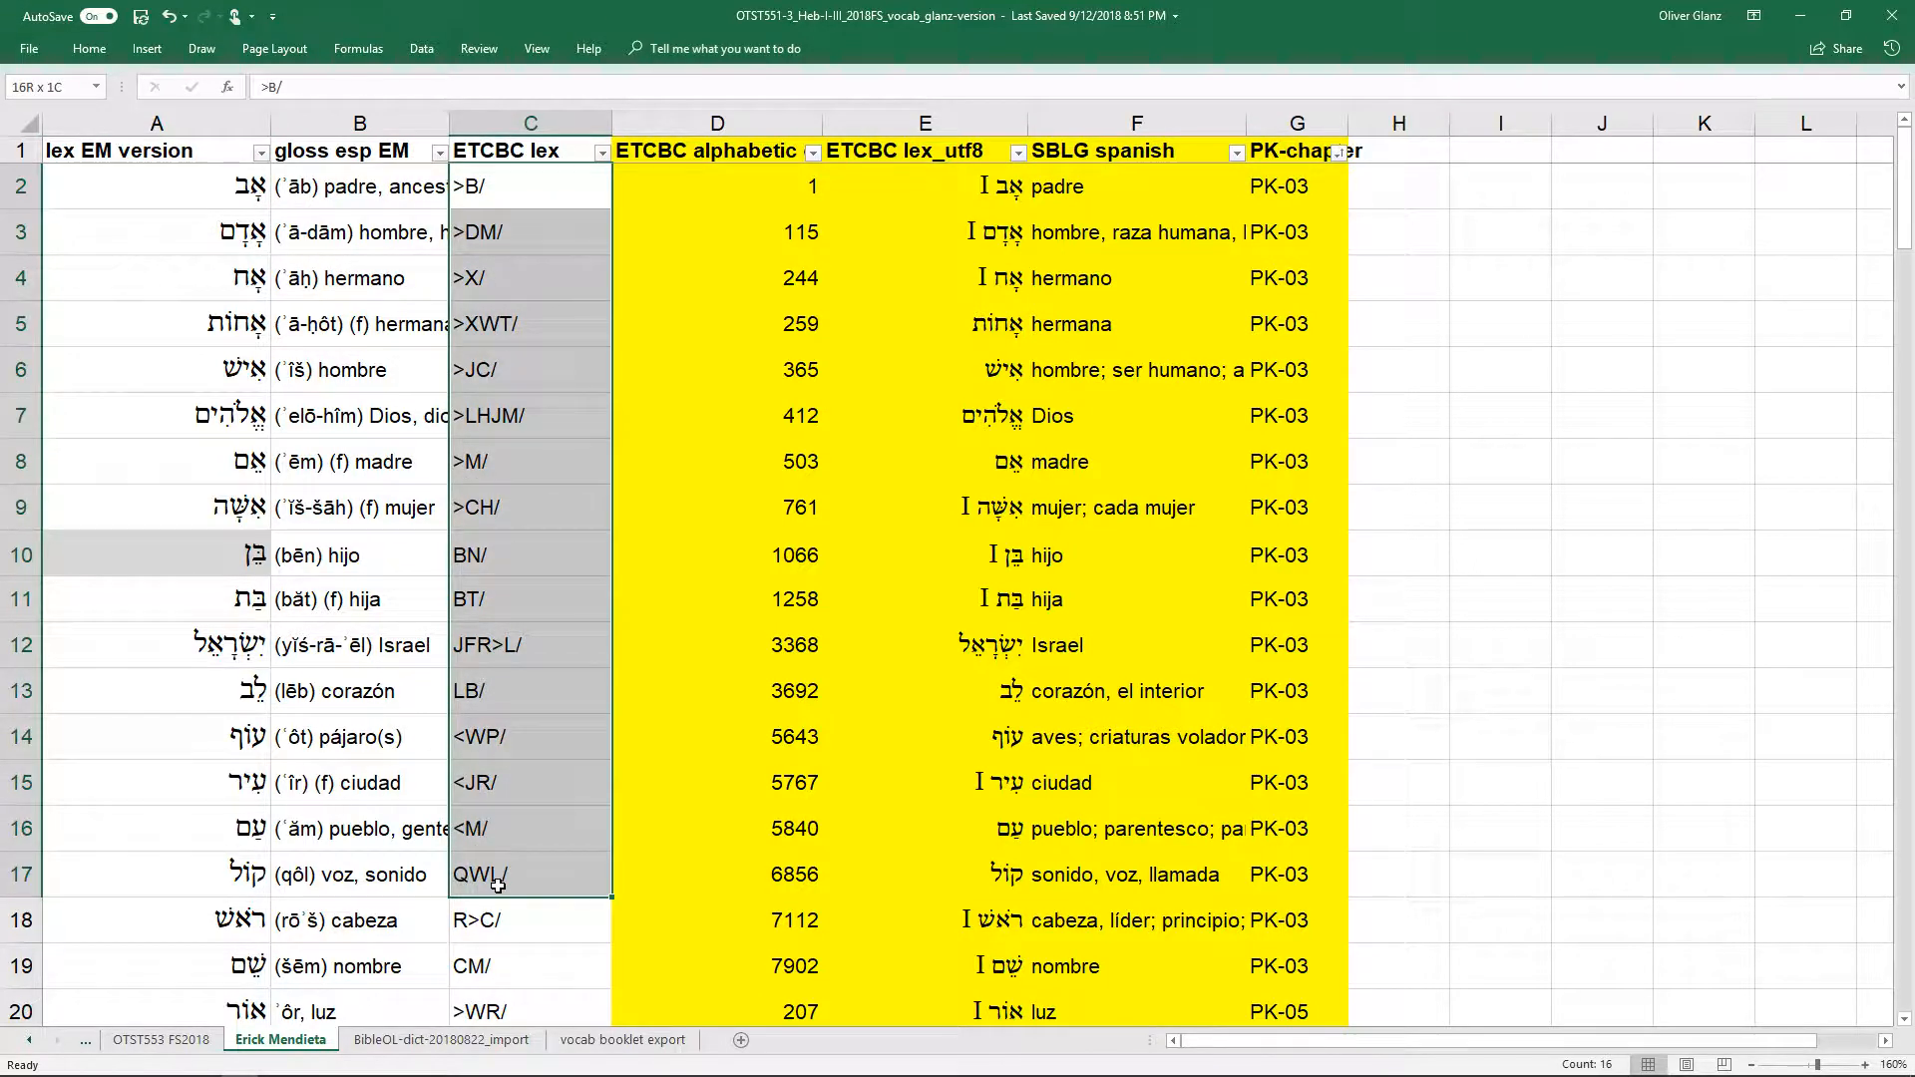
pyautogui.moveTo(526, 182); pyautogui.dragTo(541, 905)
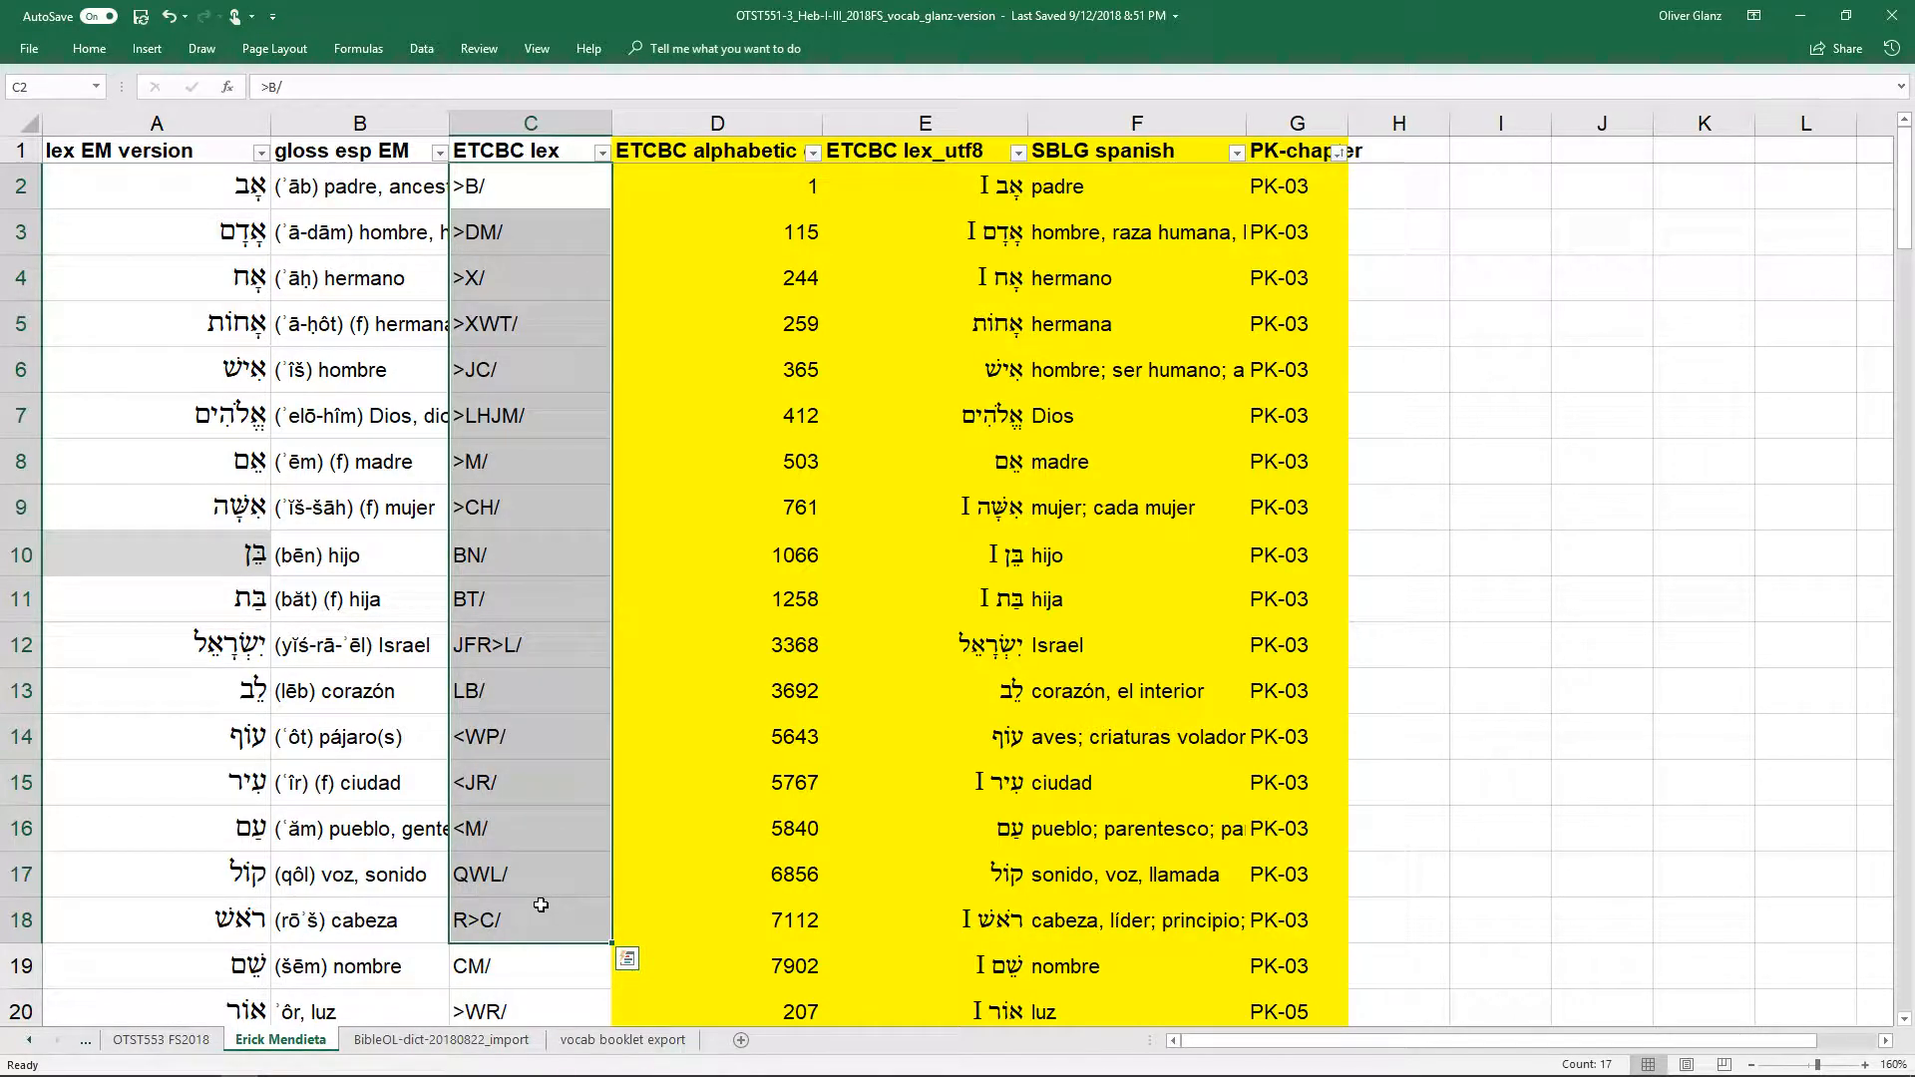
pyautogui.hotkey('alt', 'Tab')
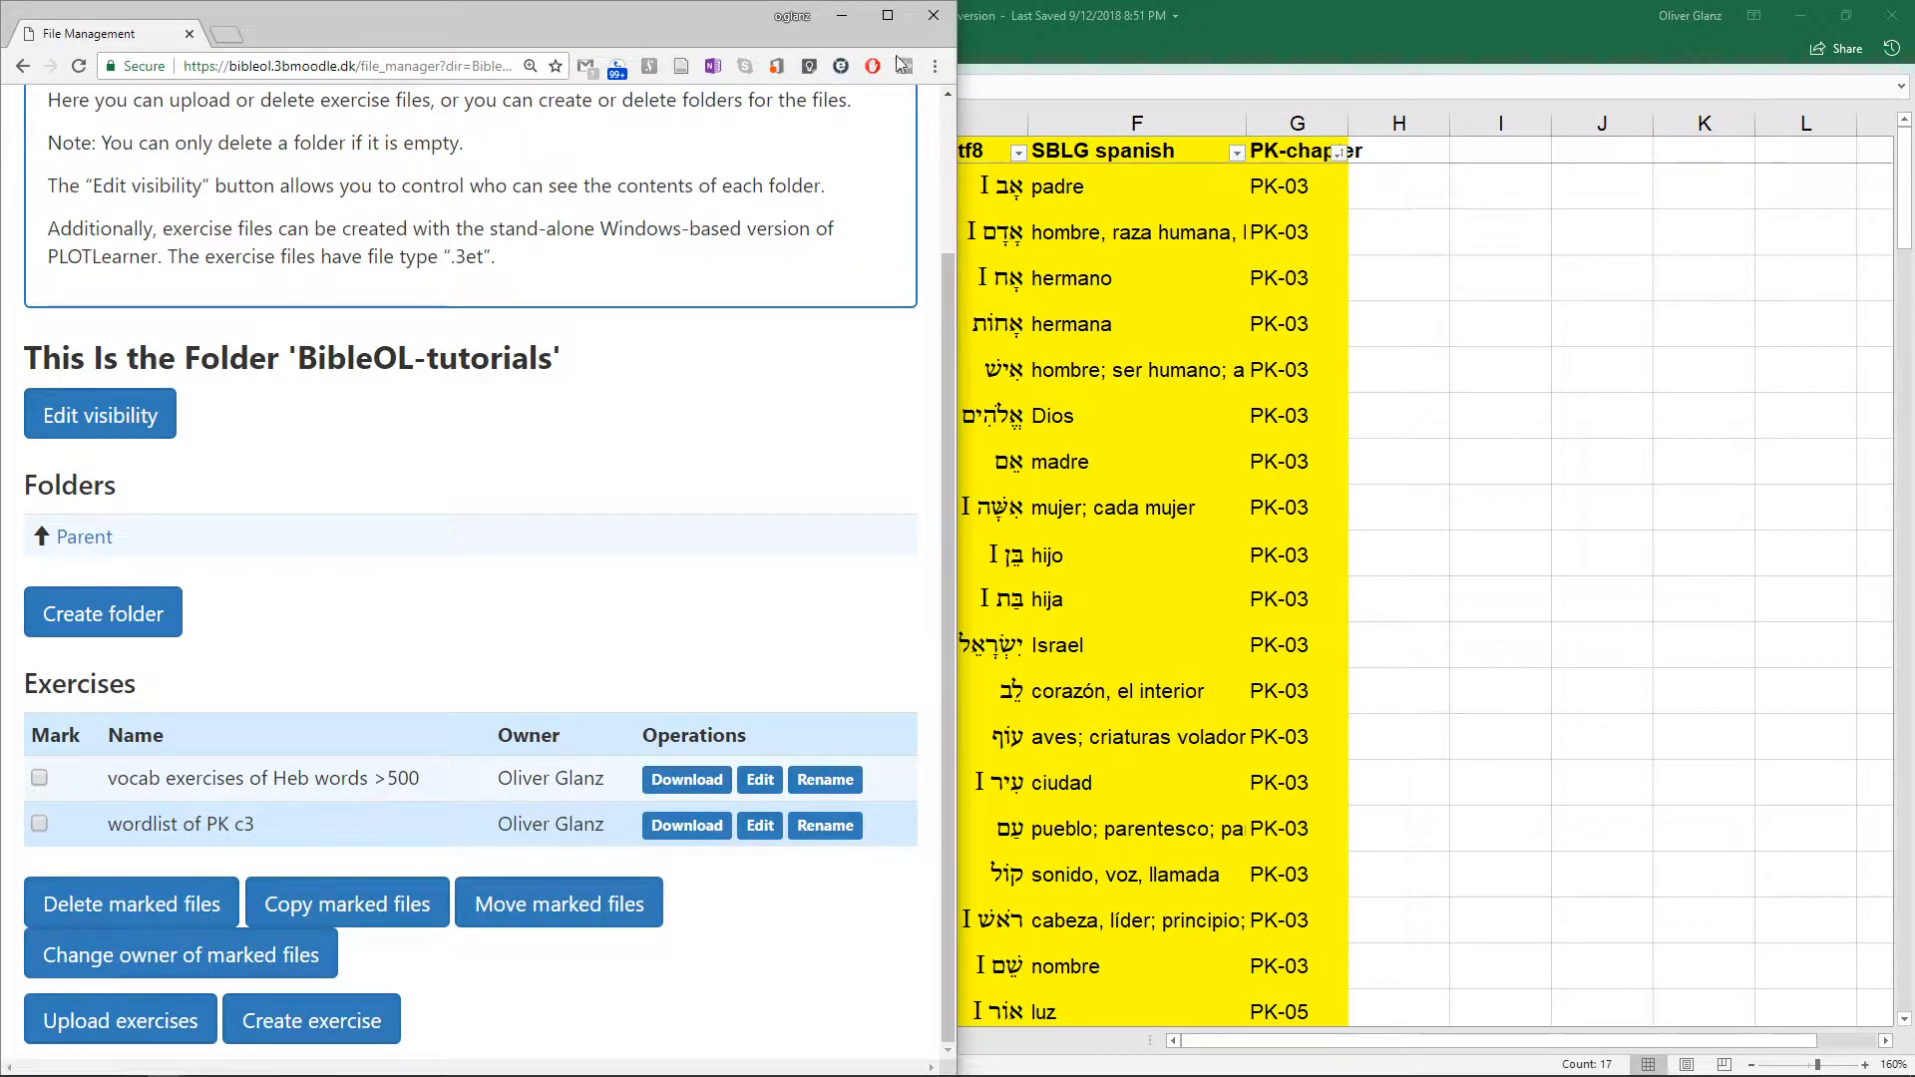
# Maximize Chrome, open the "wordlist of PK c3" exercise for editing, select its MQL statement for sentence selection, and enlarge the statement box
pyautogui.click(887, 21)
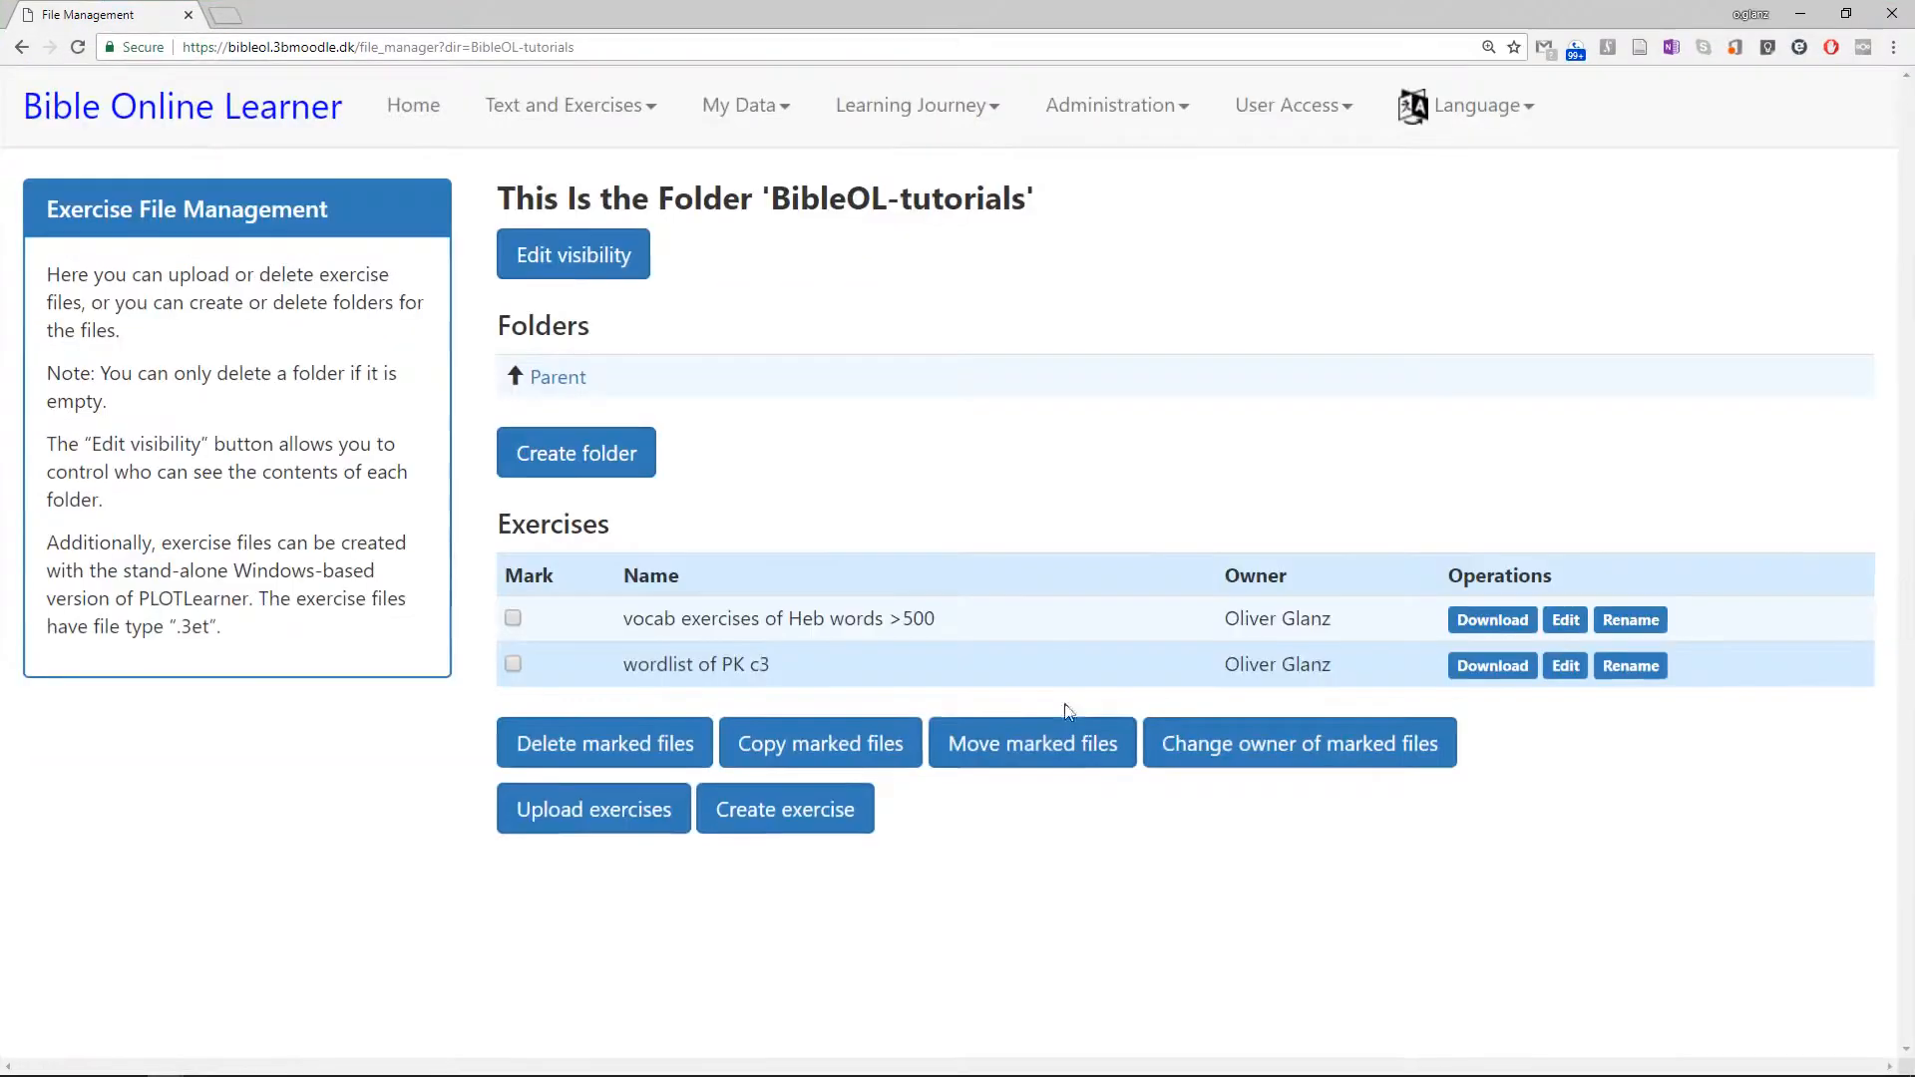
pyautogui.click(1569, 666)
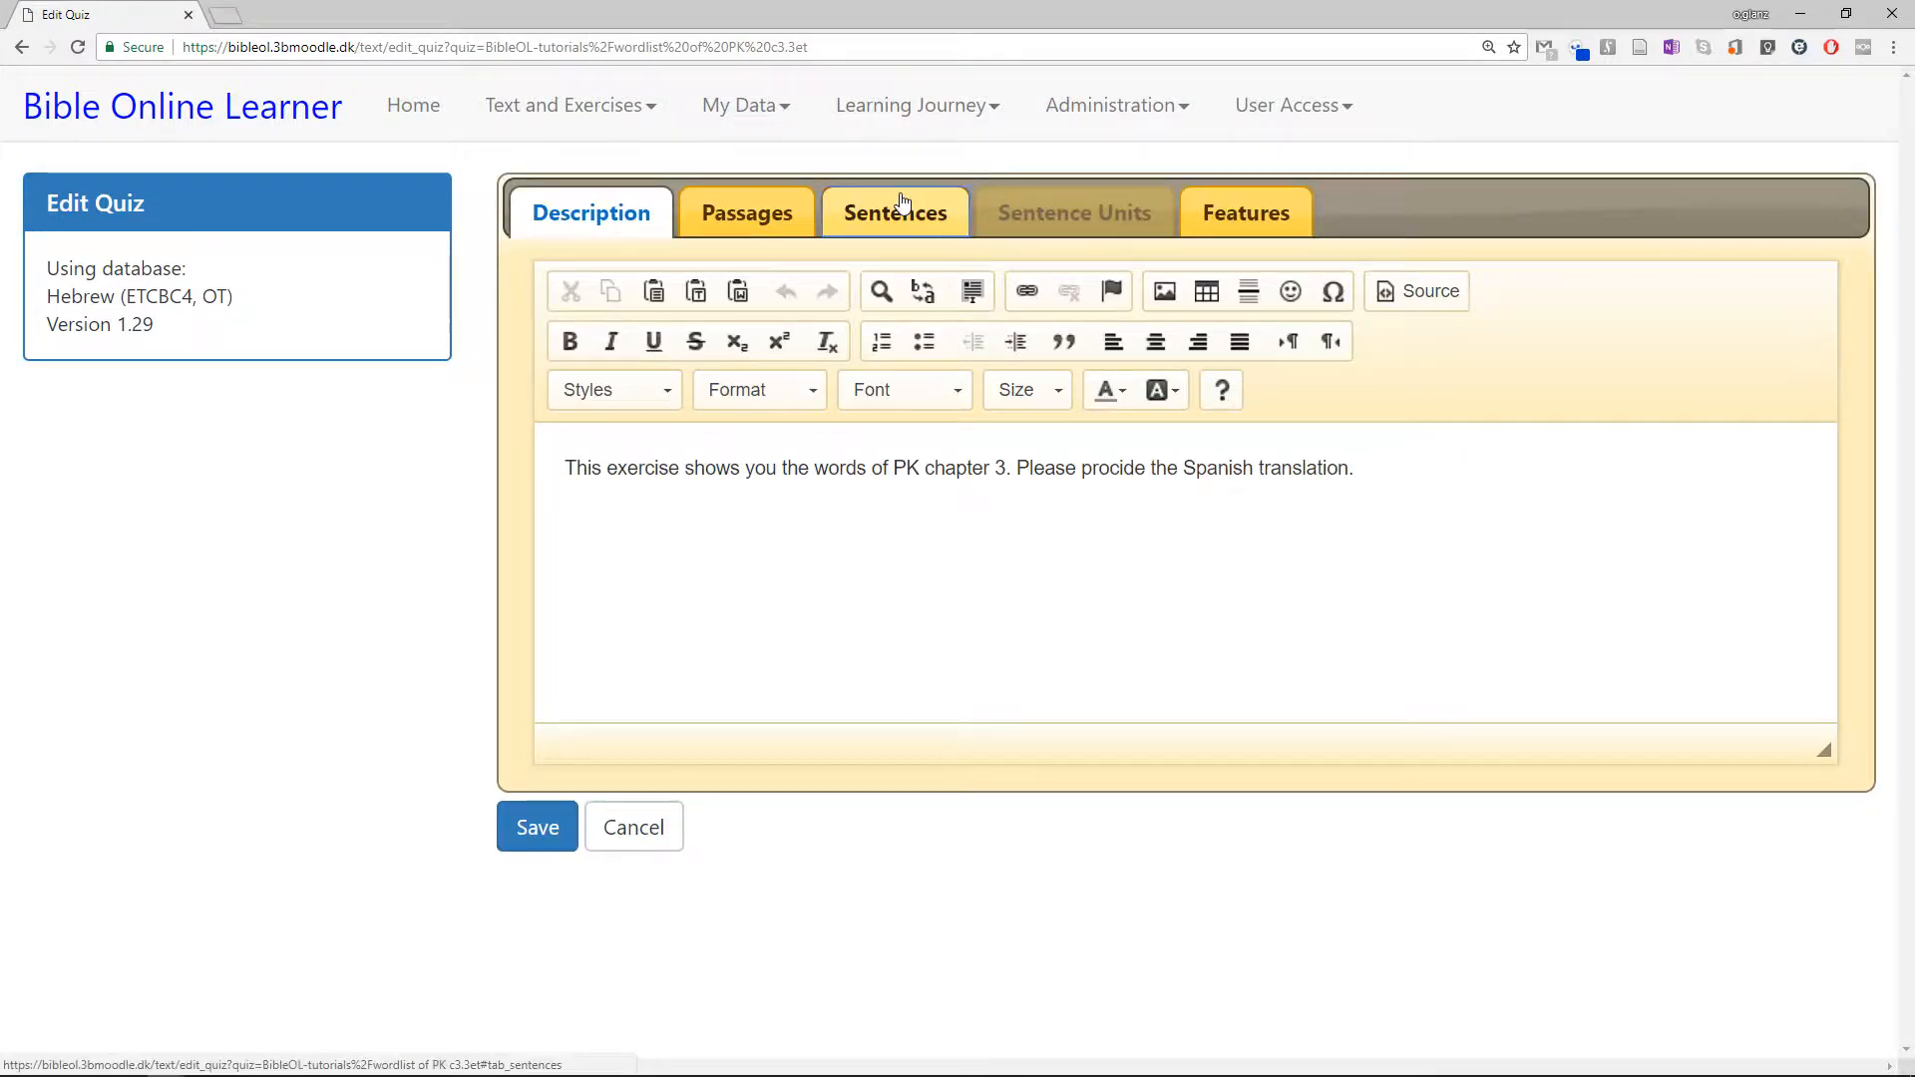
pyautogui.click(891, 196)
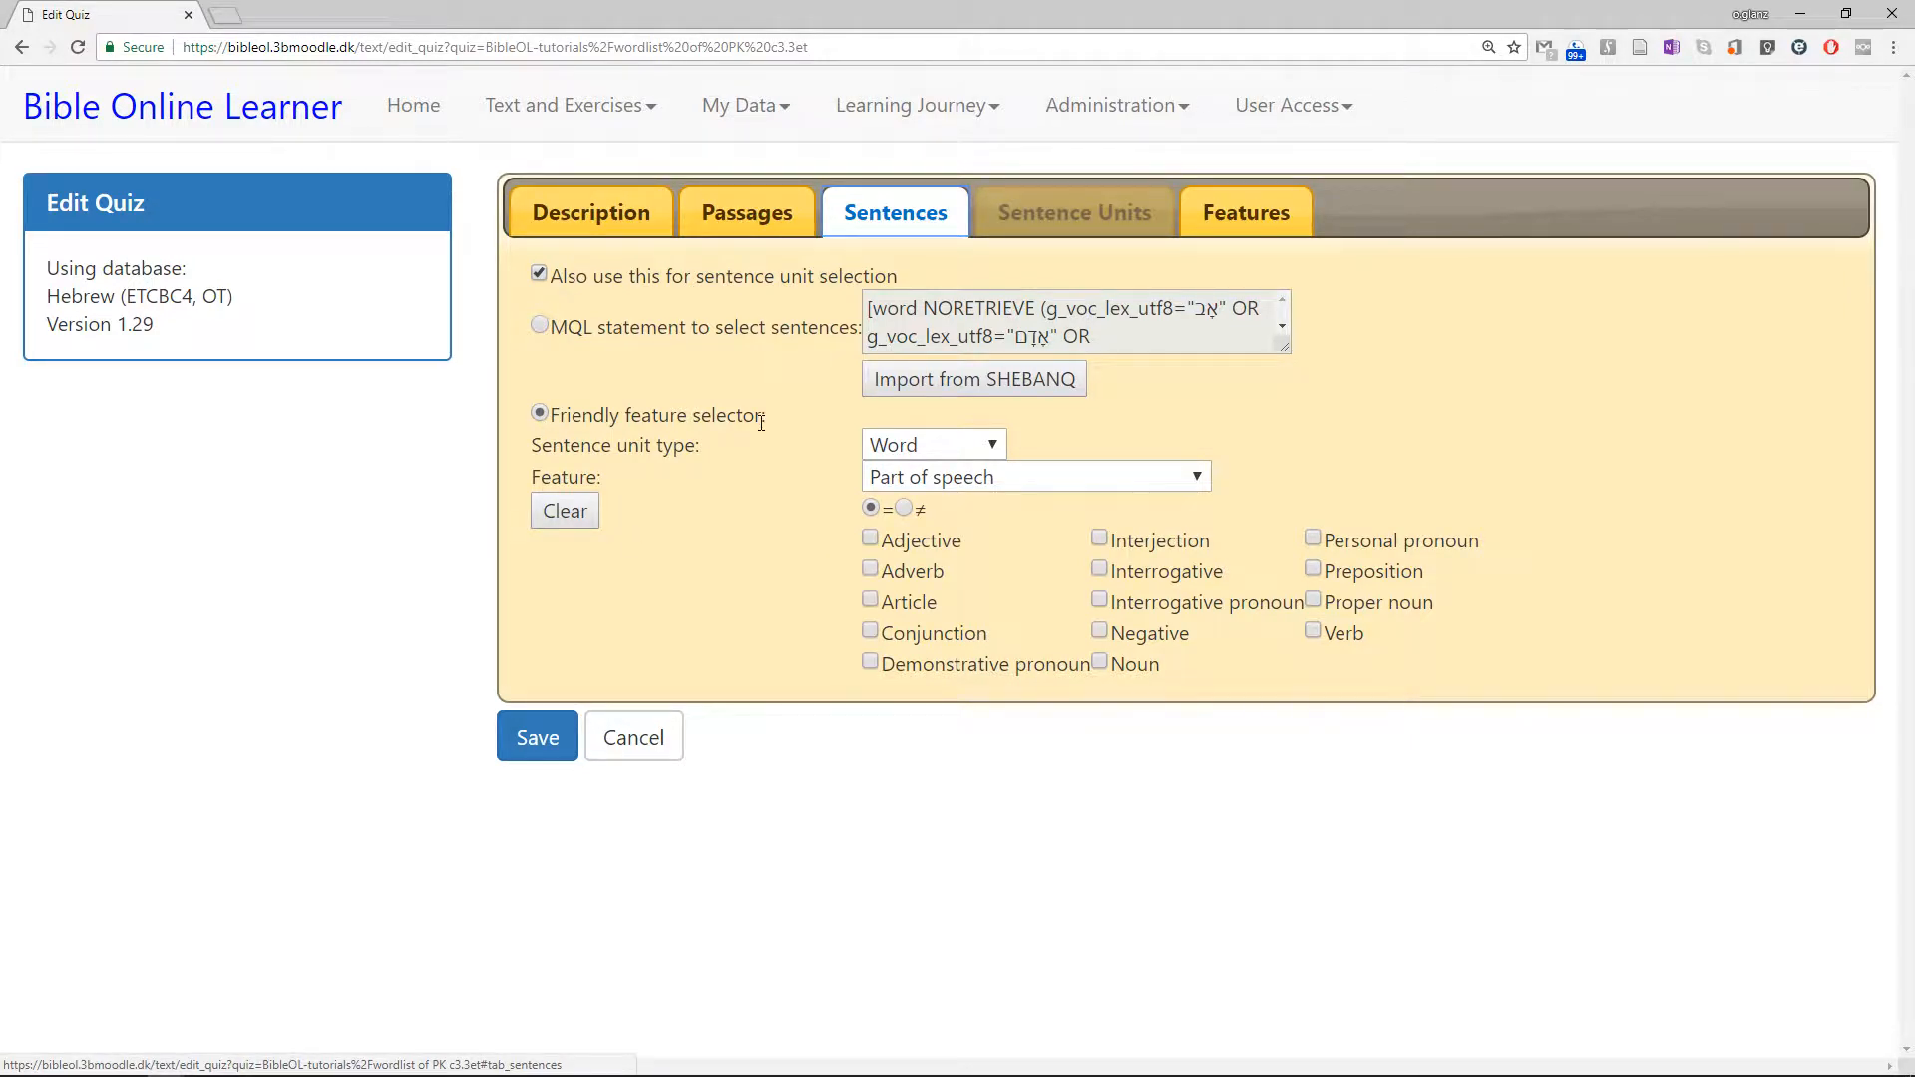
pyautogui.click(540, 326)
pyautogui.moveTo(1284, 346); pyautogui.dragTo(1439, 870)
pyautogui.moveTo(1379, 866); pyautogui.dragTo(1384, 860)
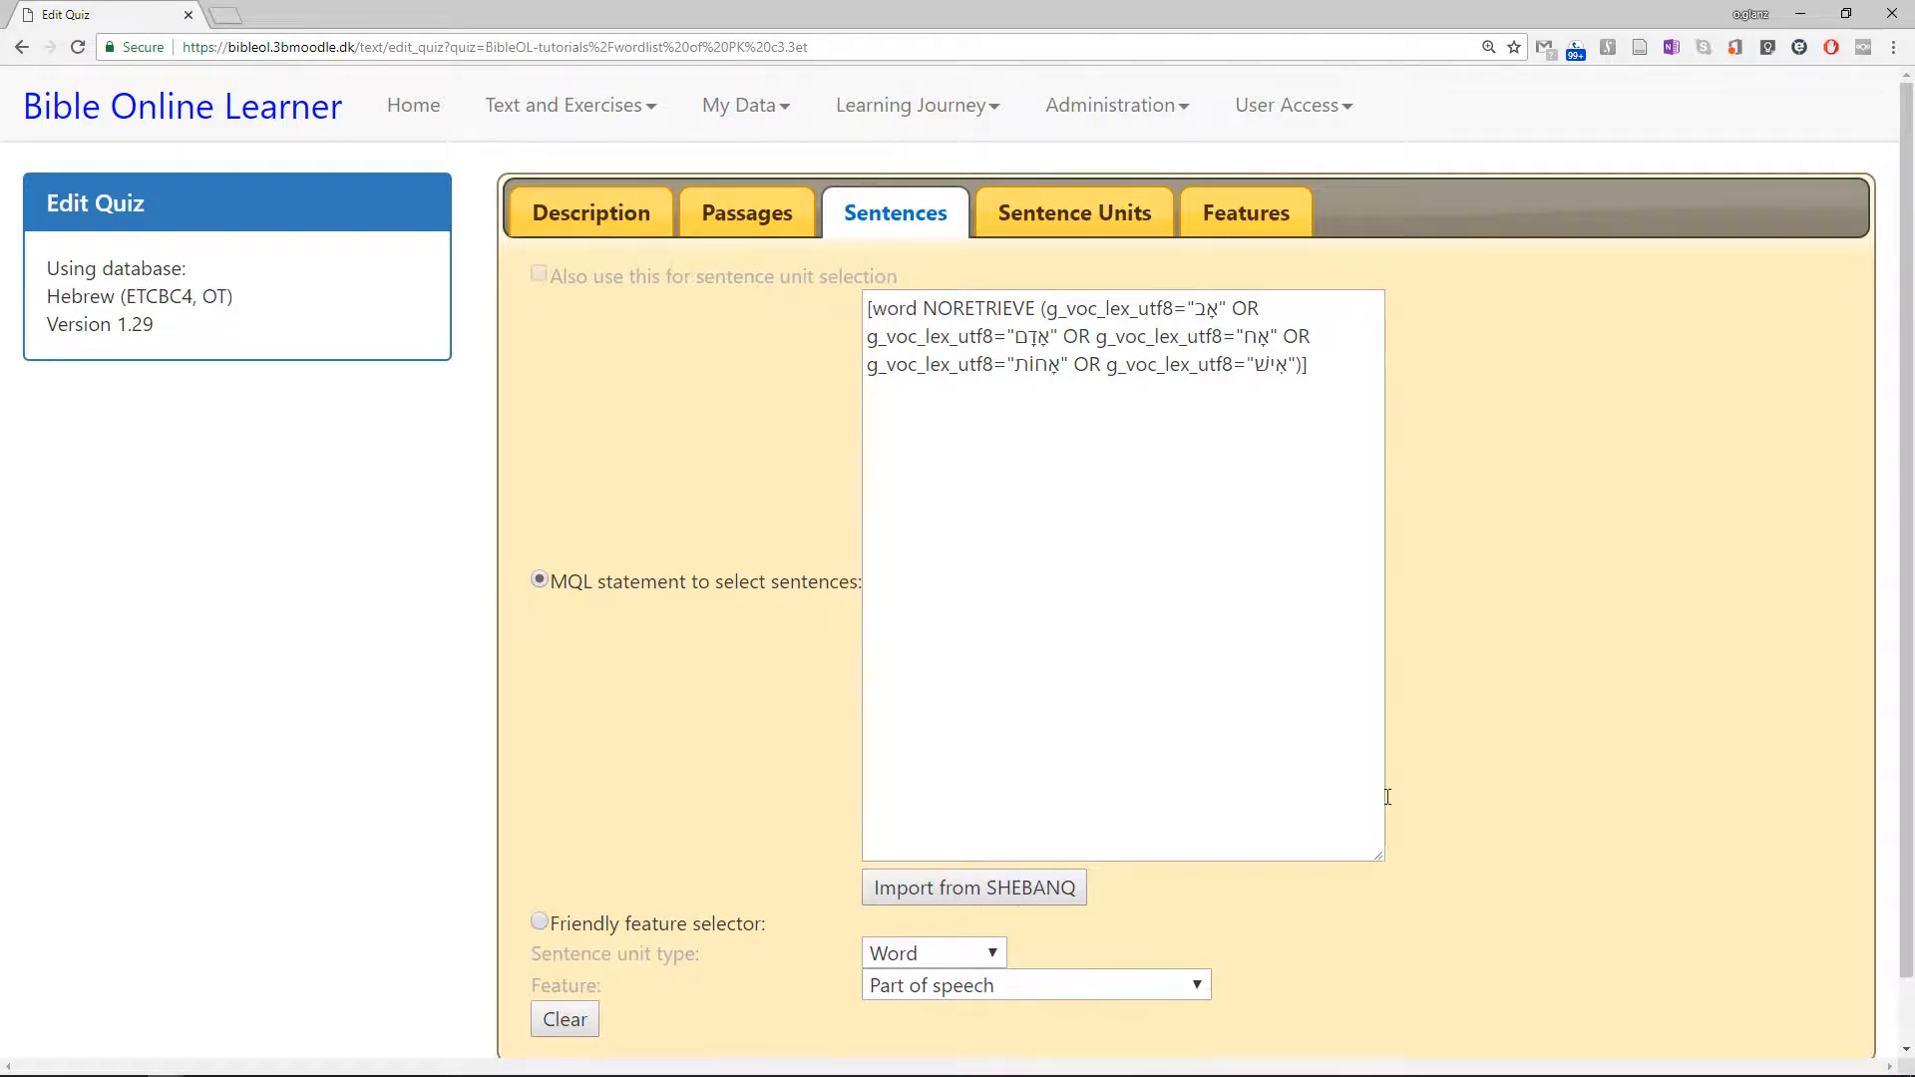
pyautogui.click(1306, 455)
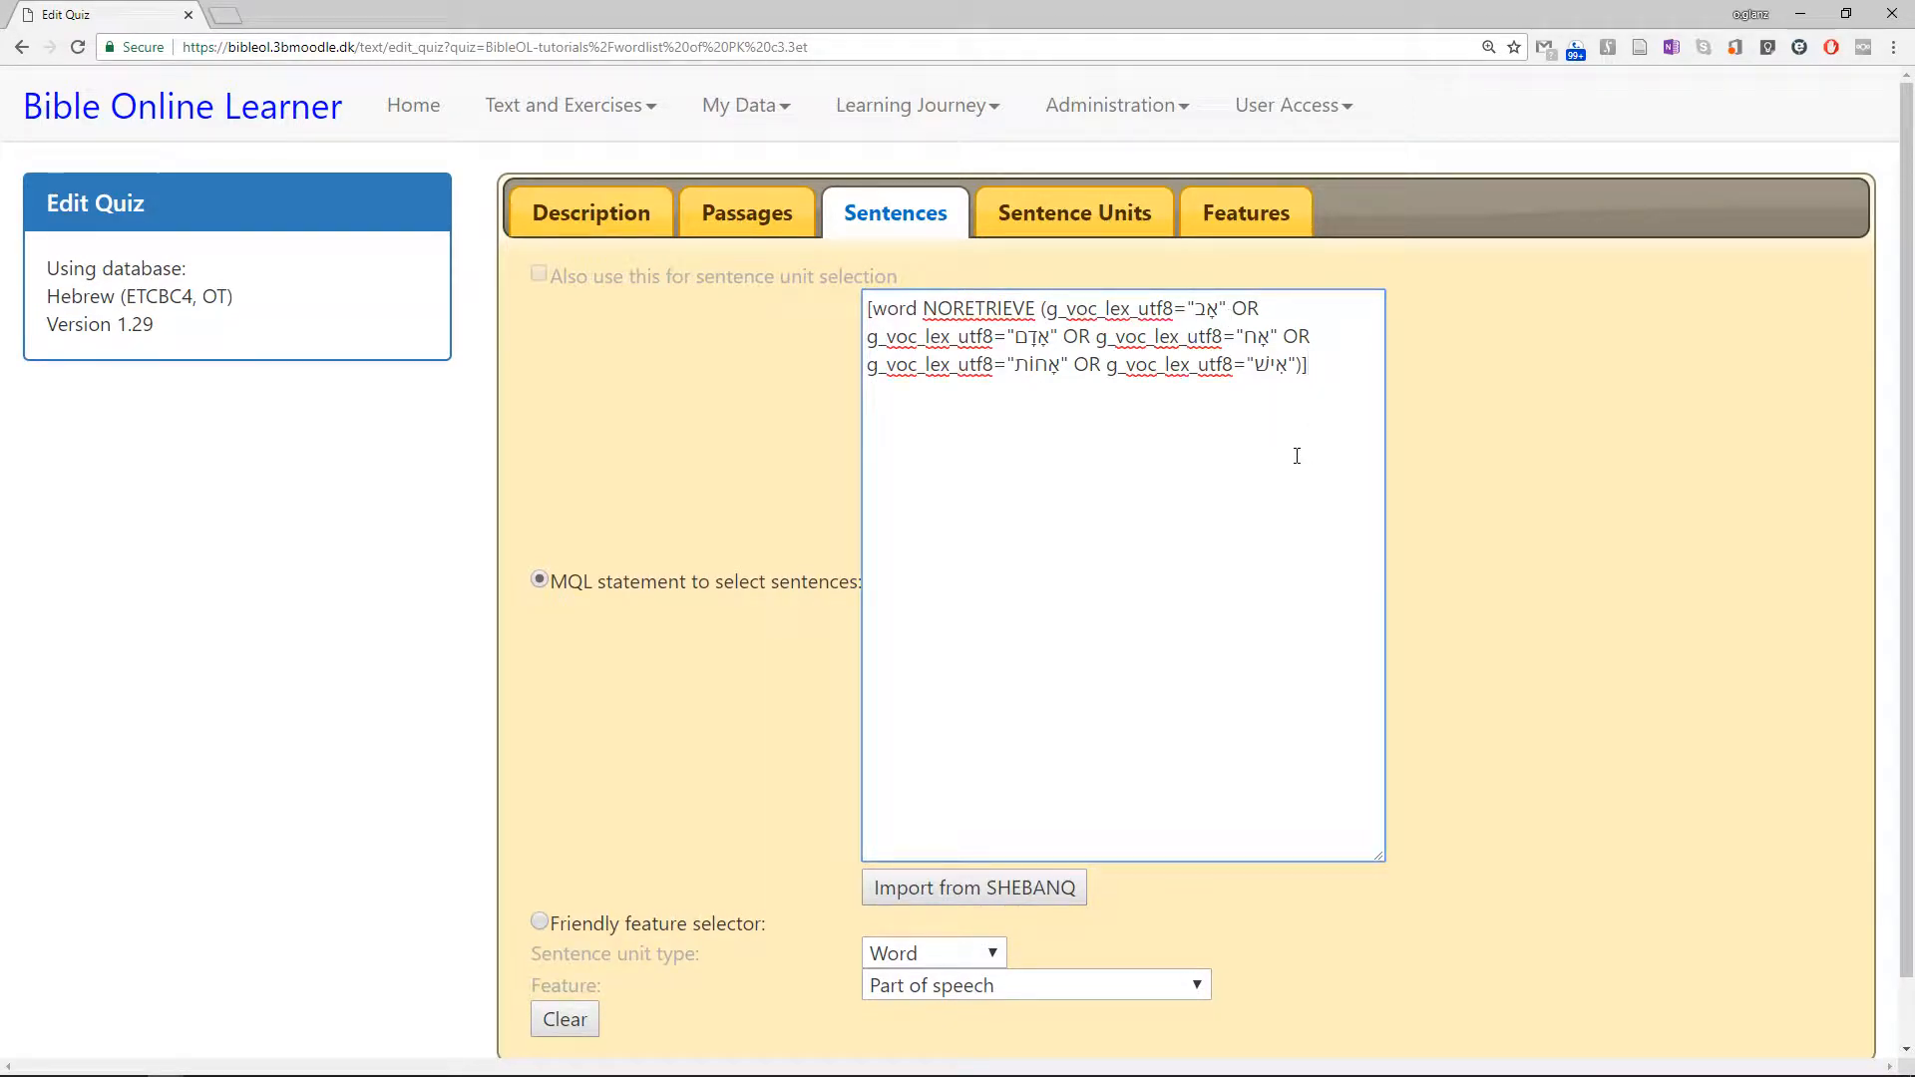
# Switch to the Excel vocabulary workbook and select the second entry in the ETCBC lex column
pyautogui.hotkey('alt', 'Tab')
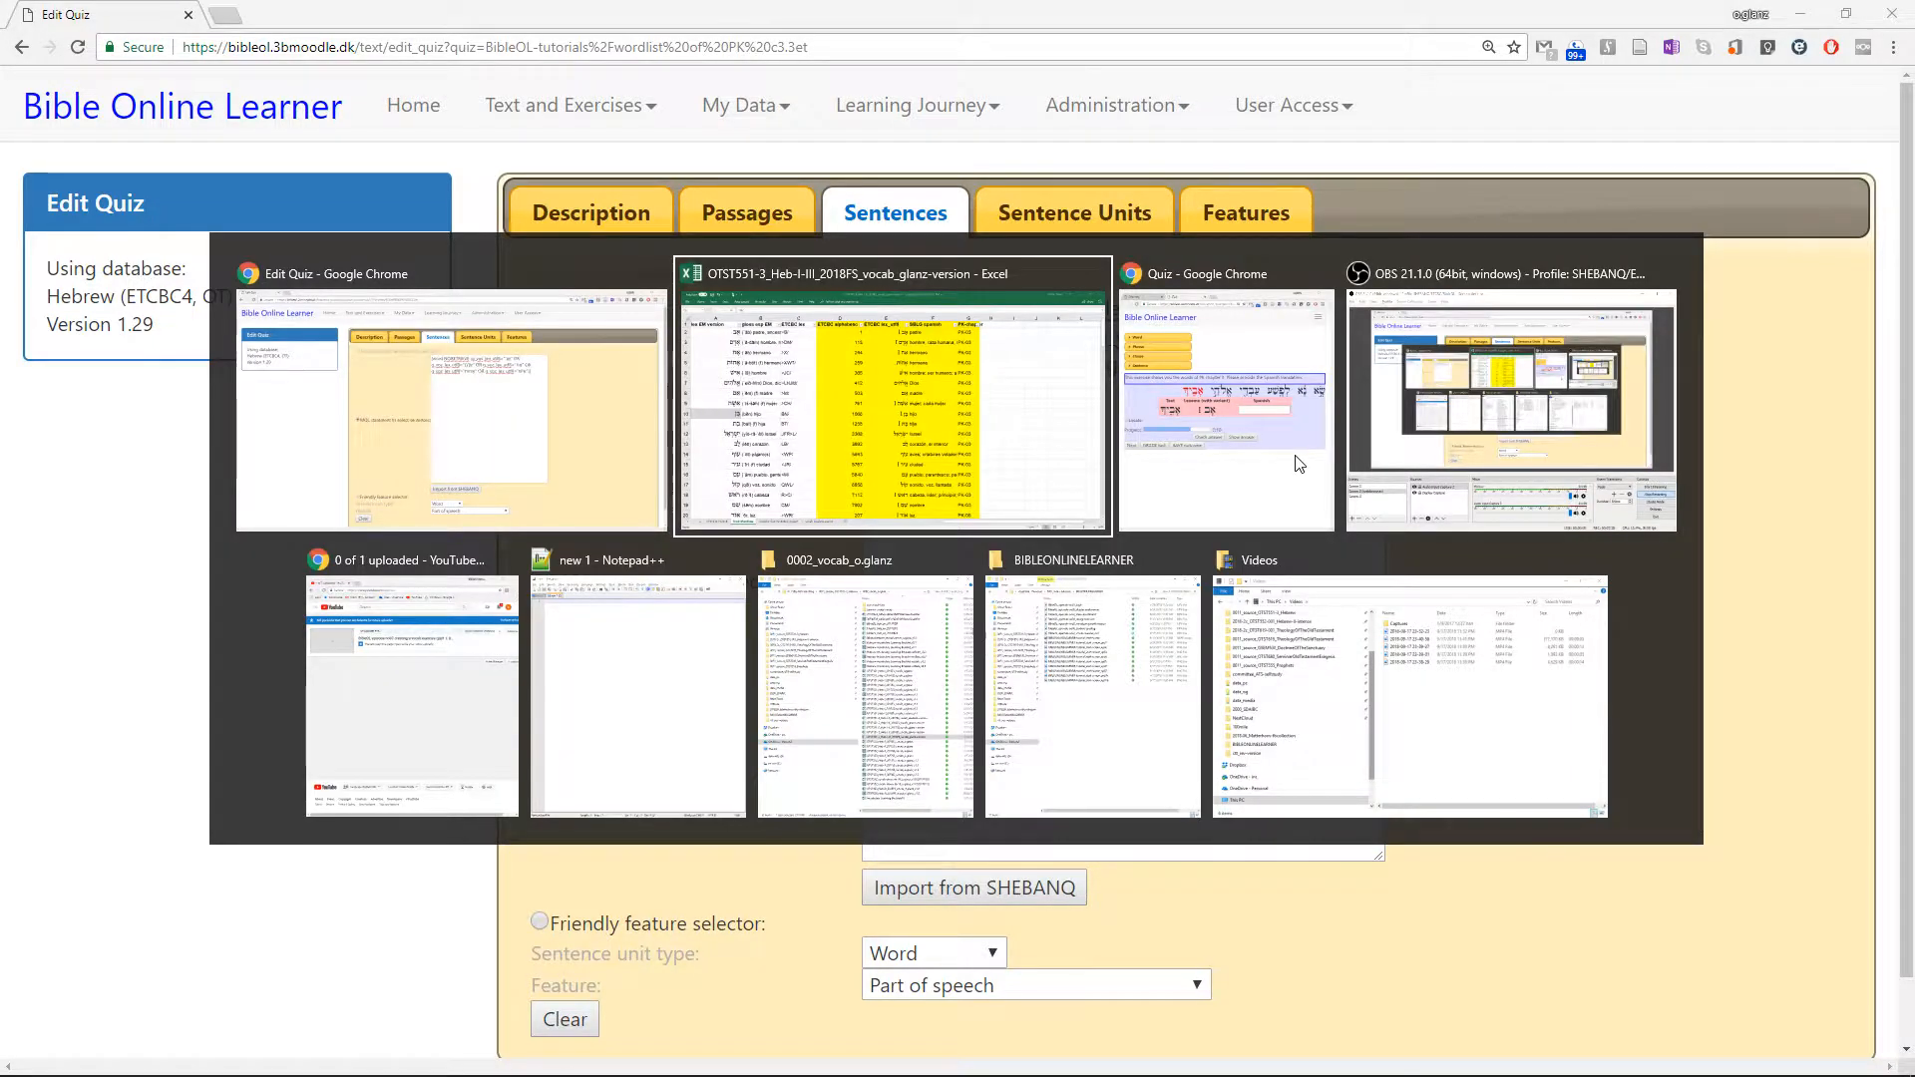
pyautogui.press('Tab')
pyautogui.press('Tab')
pyautogui.press('Tab')
pyautogui.press('Tab')
pyautogui.press('Tab')
pyautogui.press('Tab')
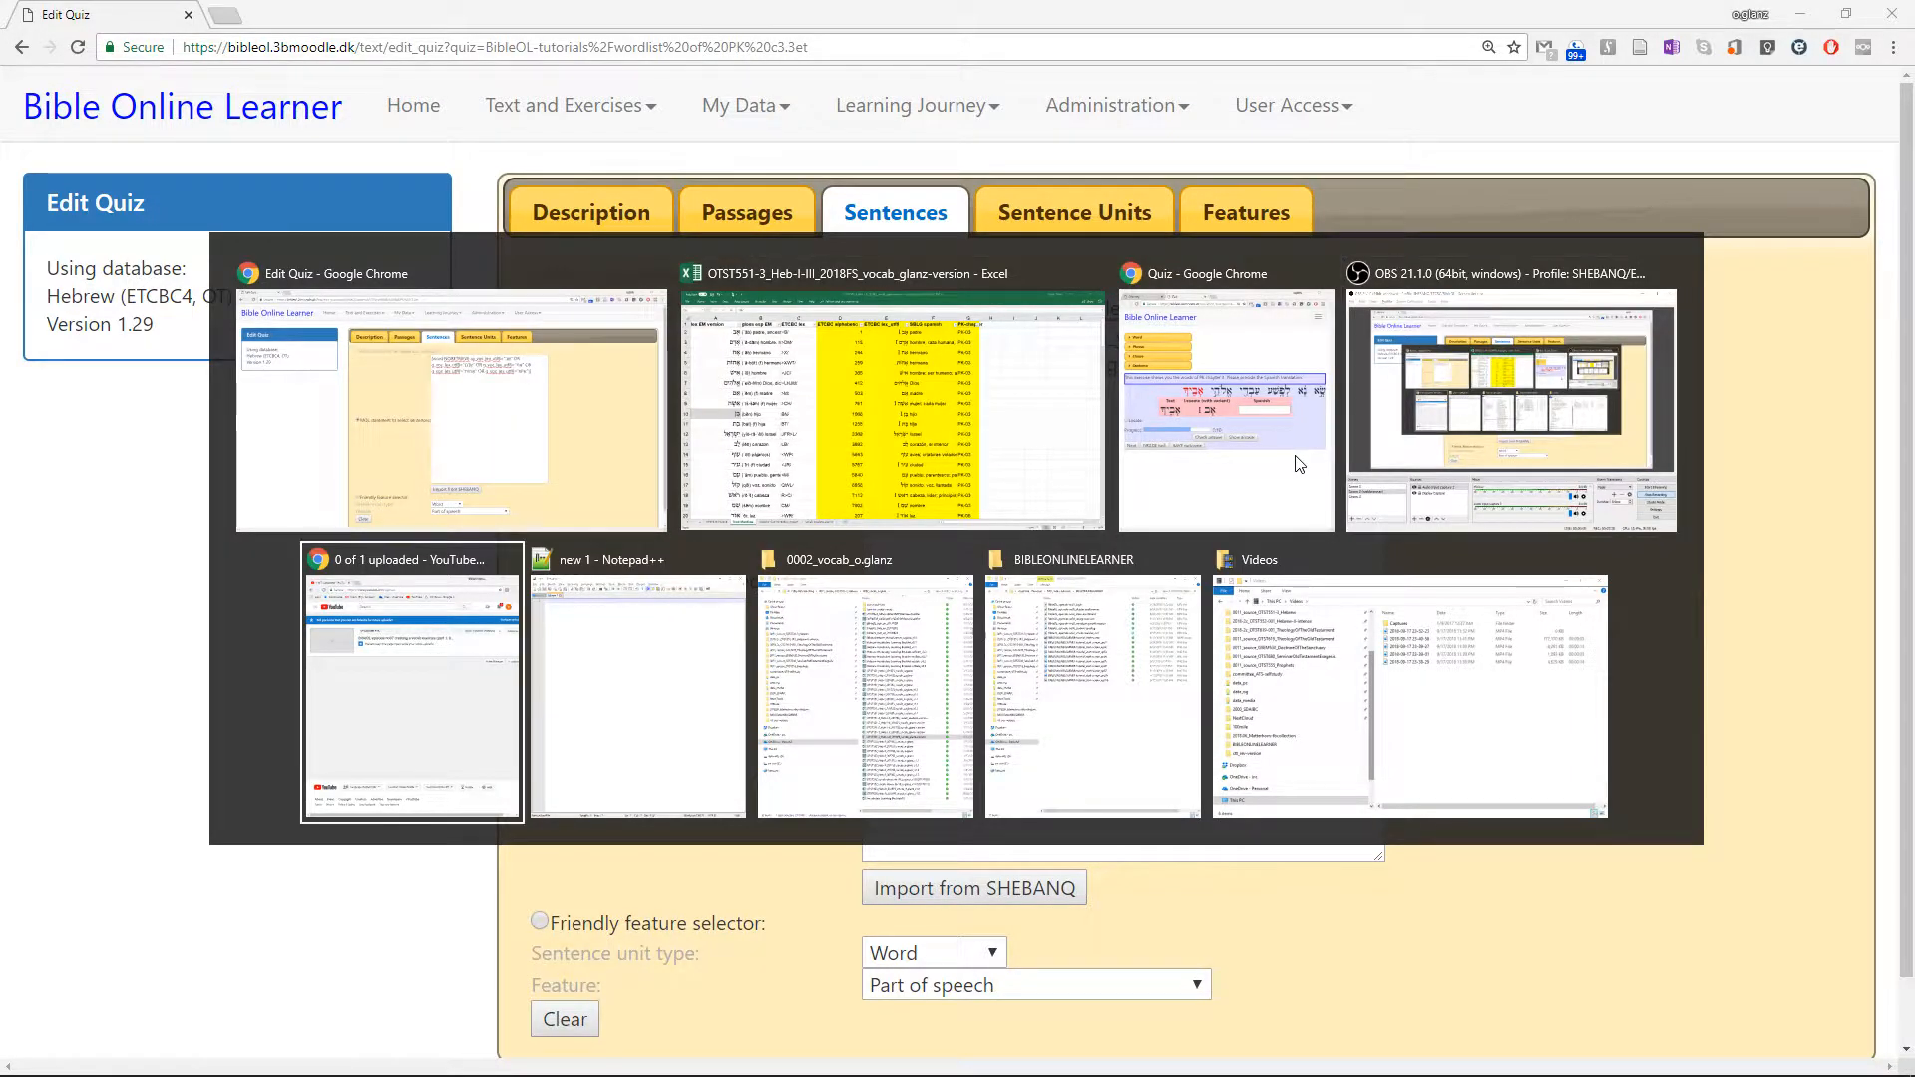
pyautogui.press('Tab')
pyautogui.press('Tab')
pyautogui.press('Tab')
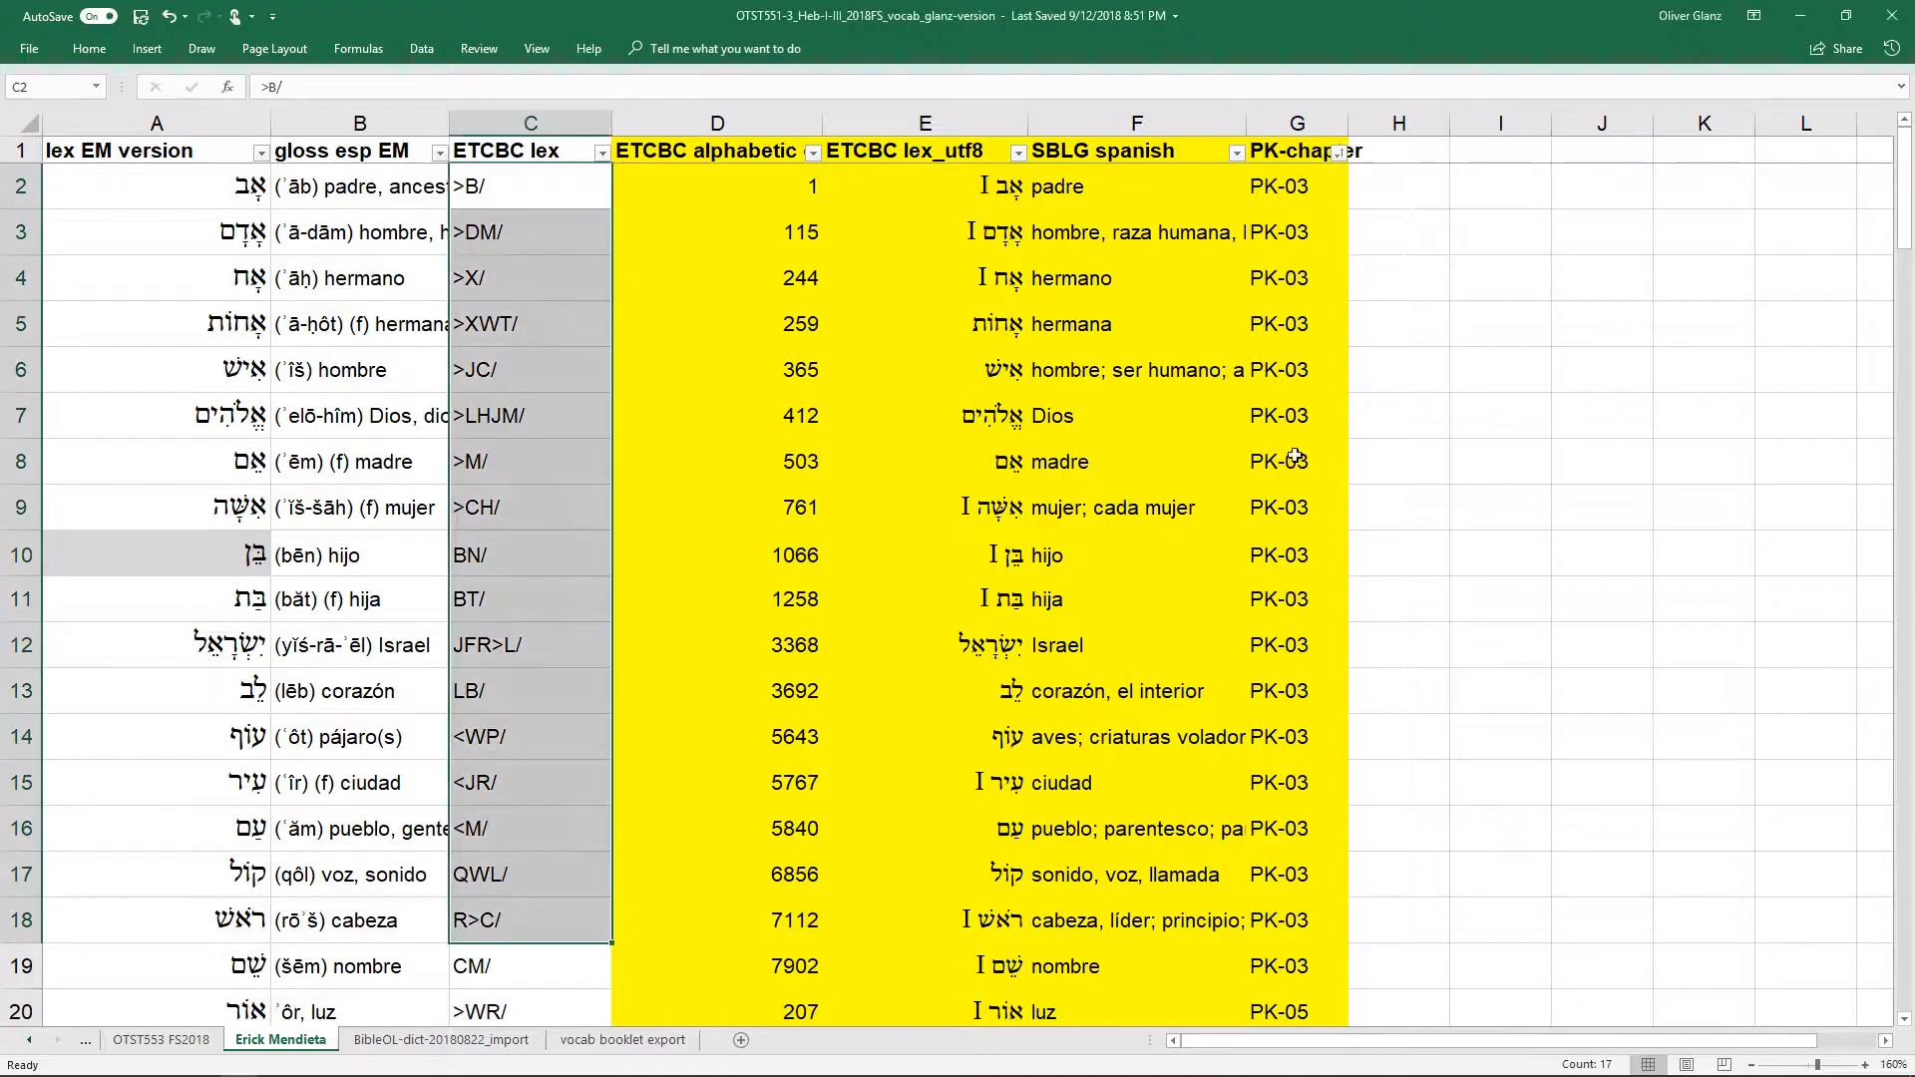
pyautogui.click(512, 213)
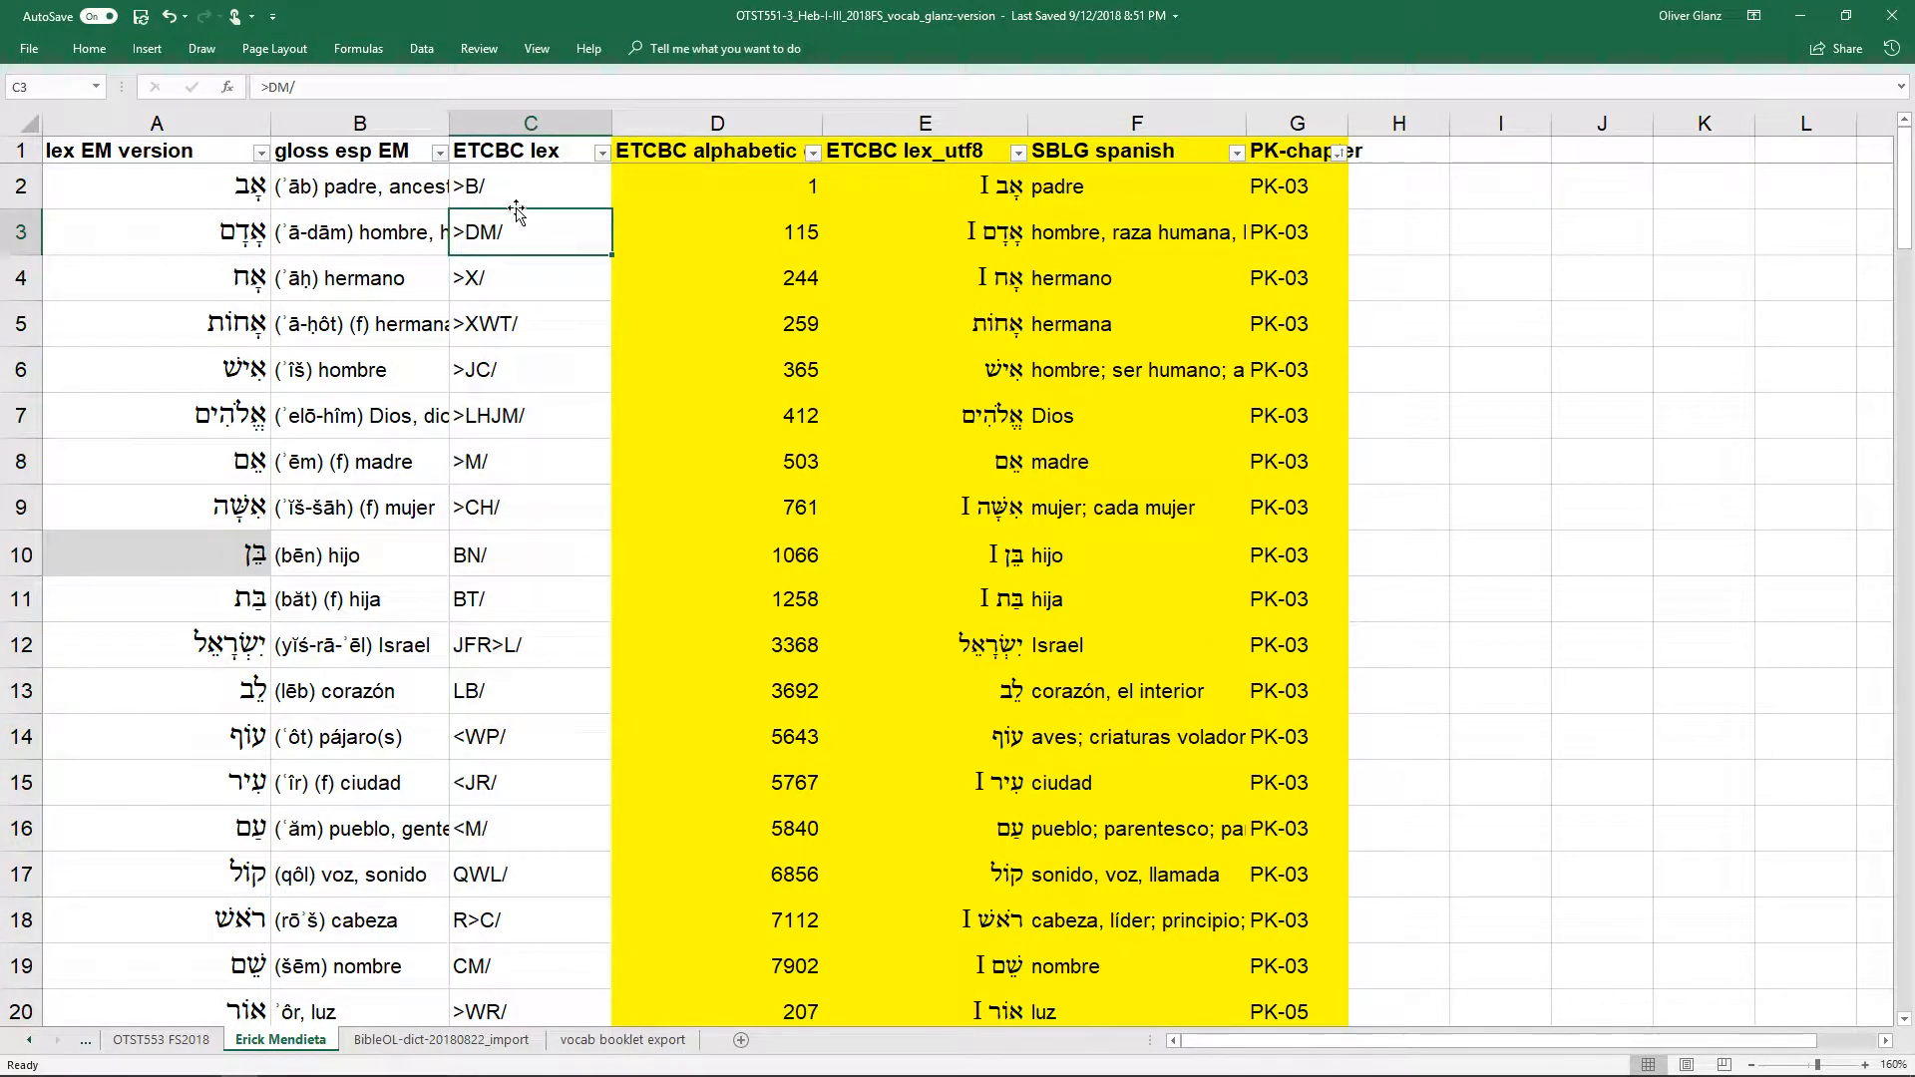
# Bring up the empty Notepad++ document, dock the Excel window beside it, and widen the Excel side of the split
pyautogui.hotkey('alt', 'Tab')
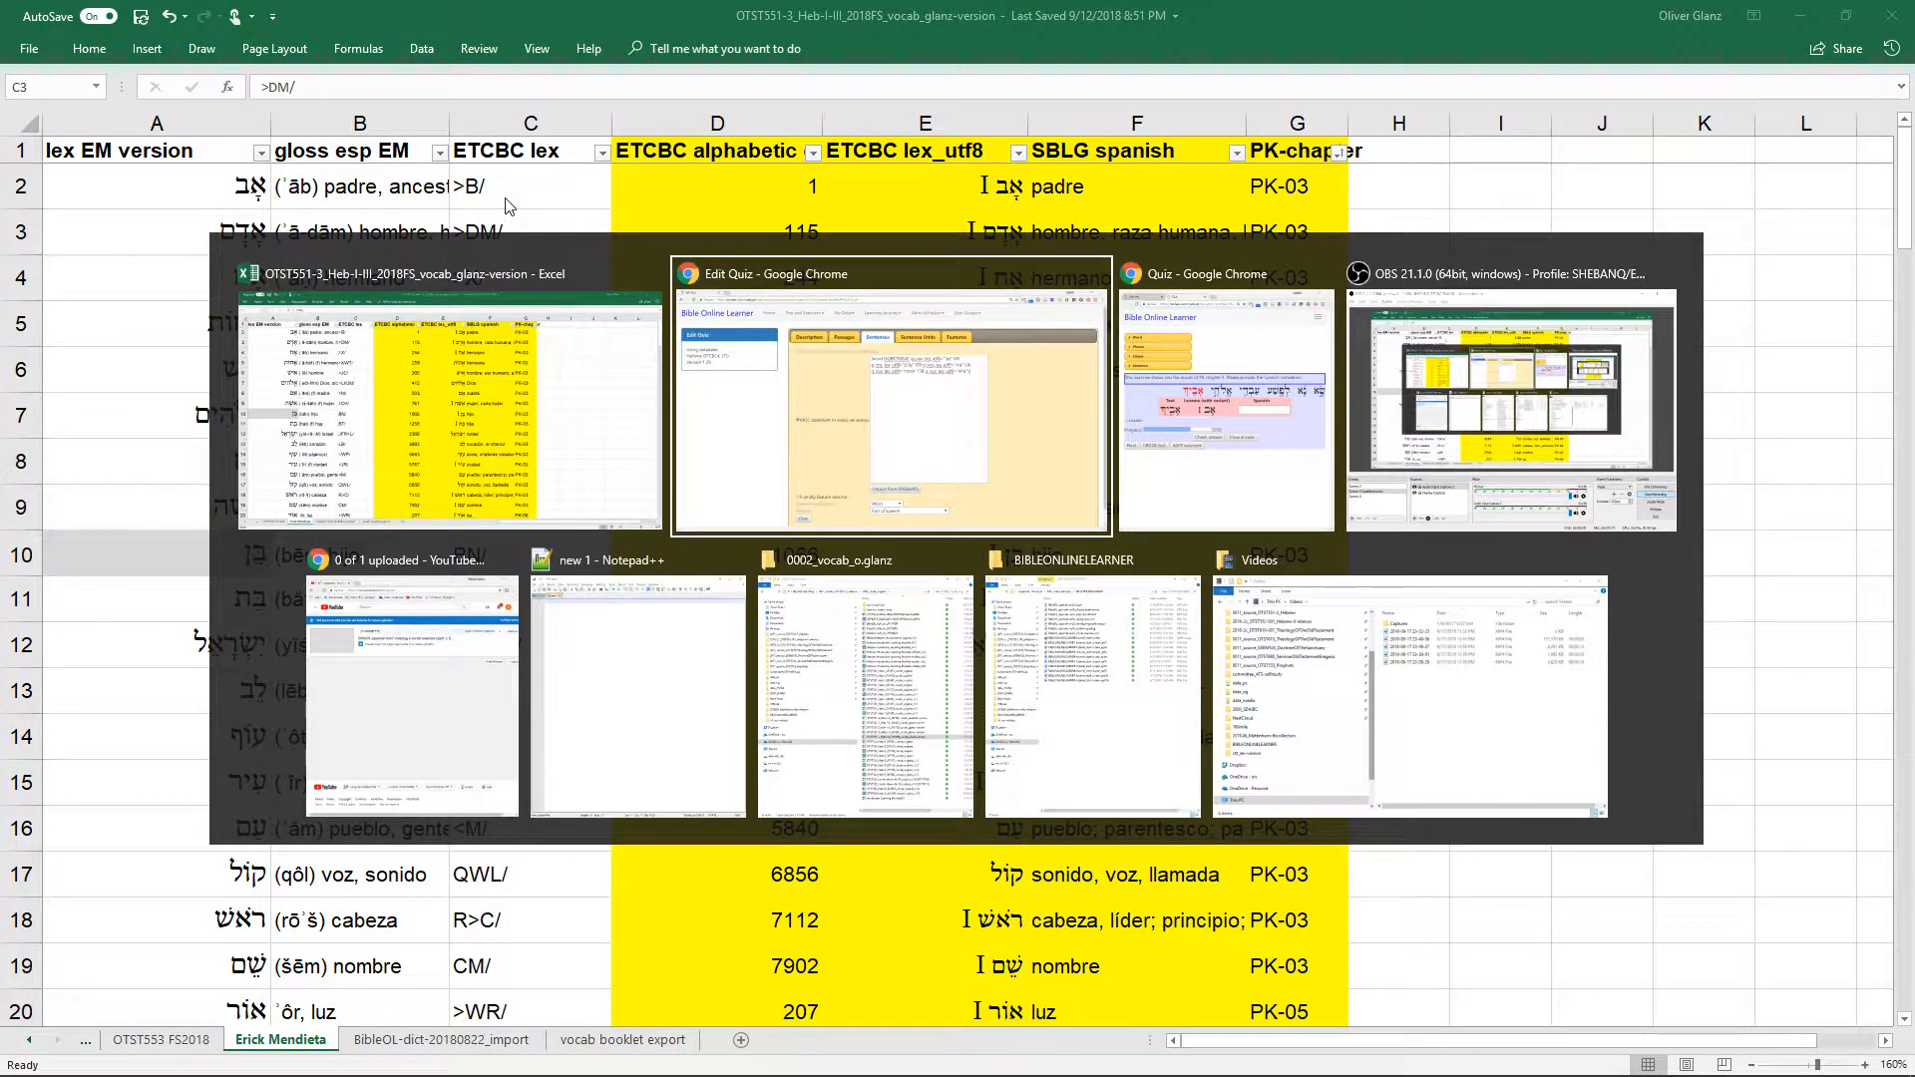
pyautogui.press('Tab')
pyautogui.press('Tab')
pyautogui.press('Tab')
pyautogui.press('Tab')
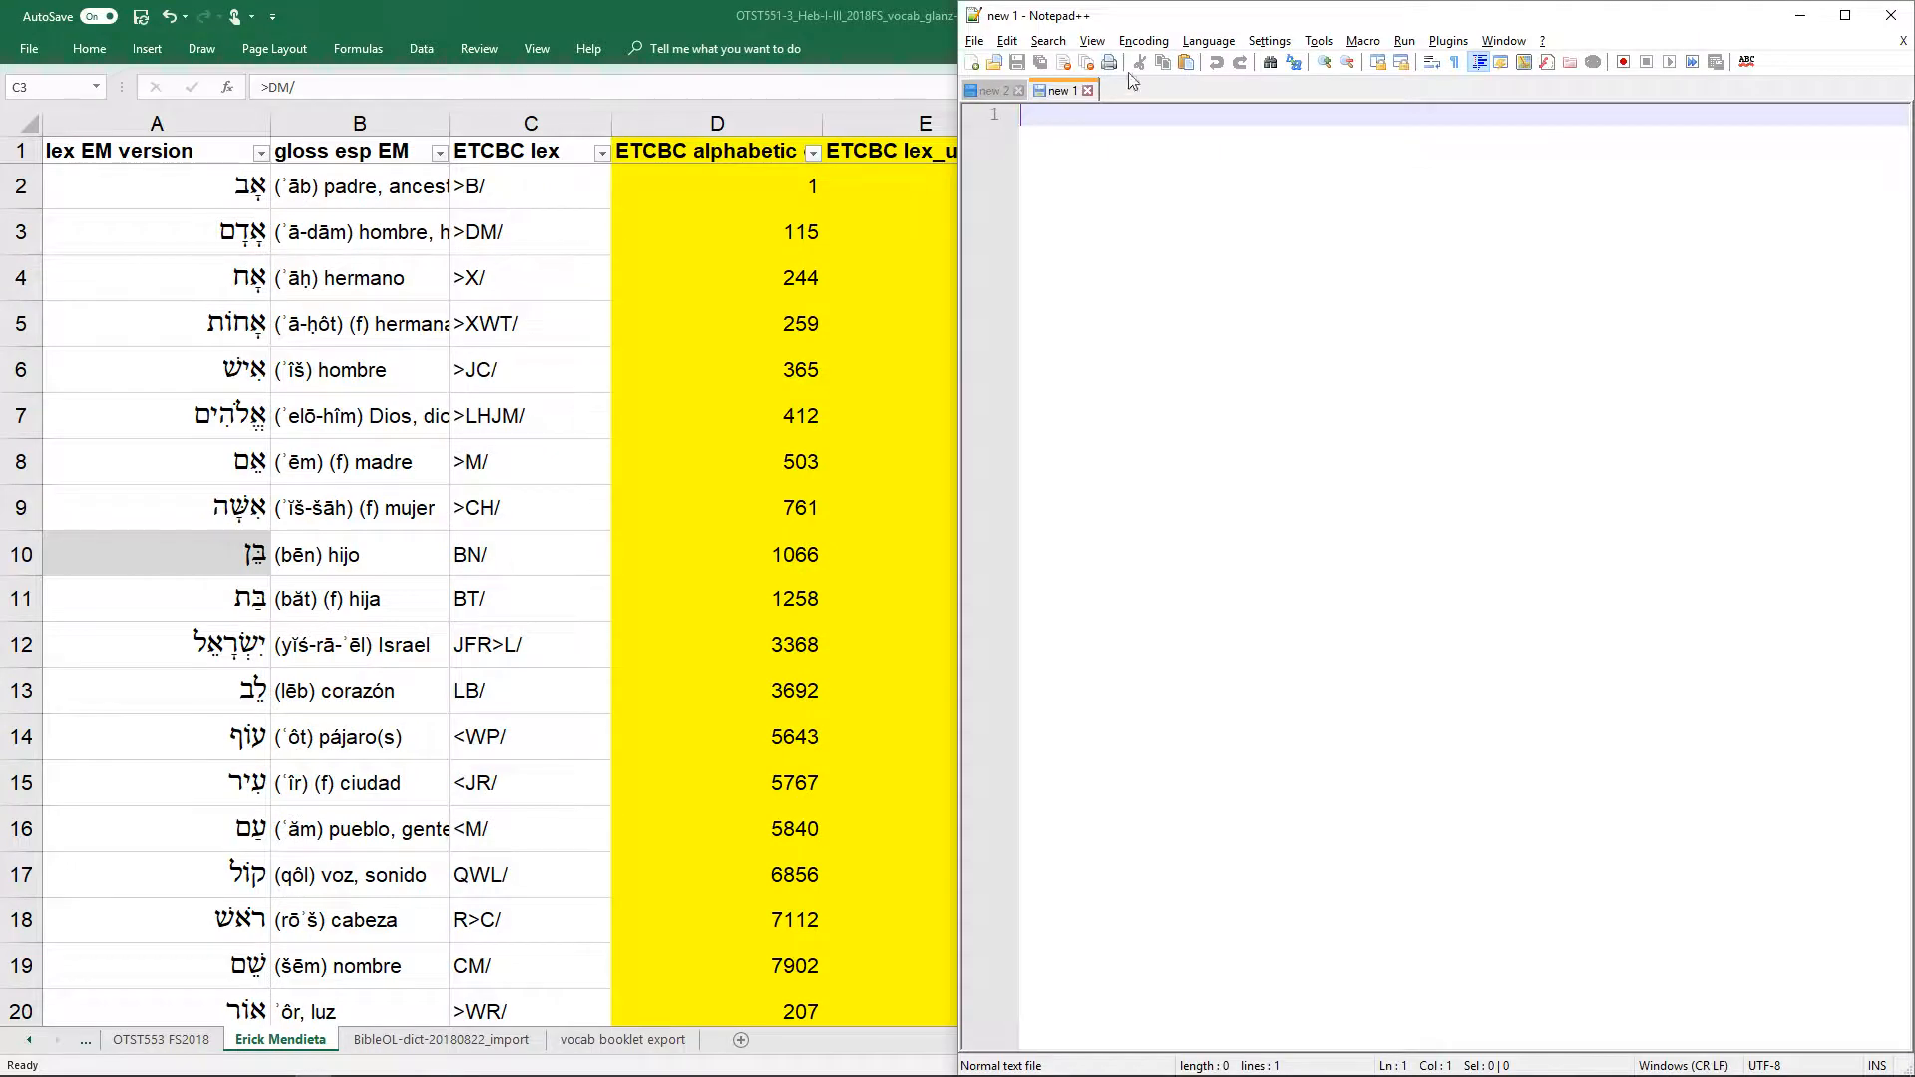
pyautogui.moveTo(679, 14); pyautogui.dragTo(1, 118)
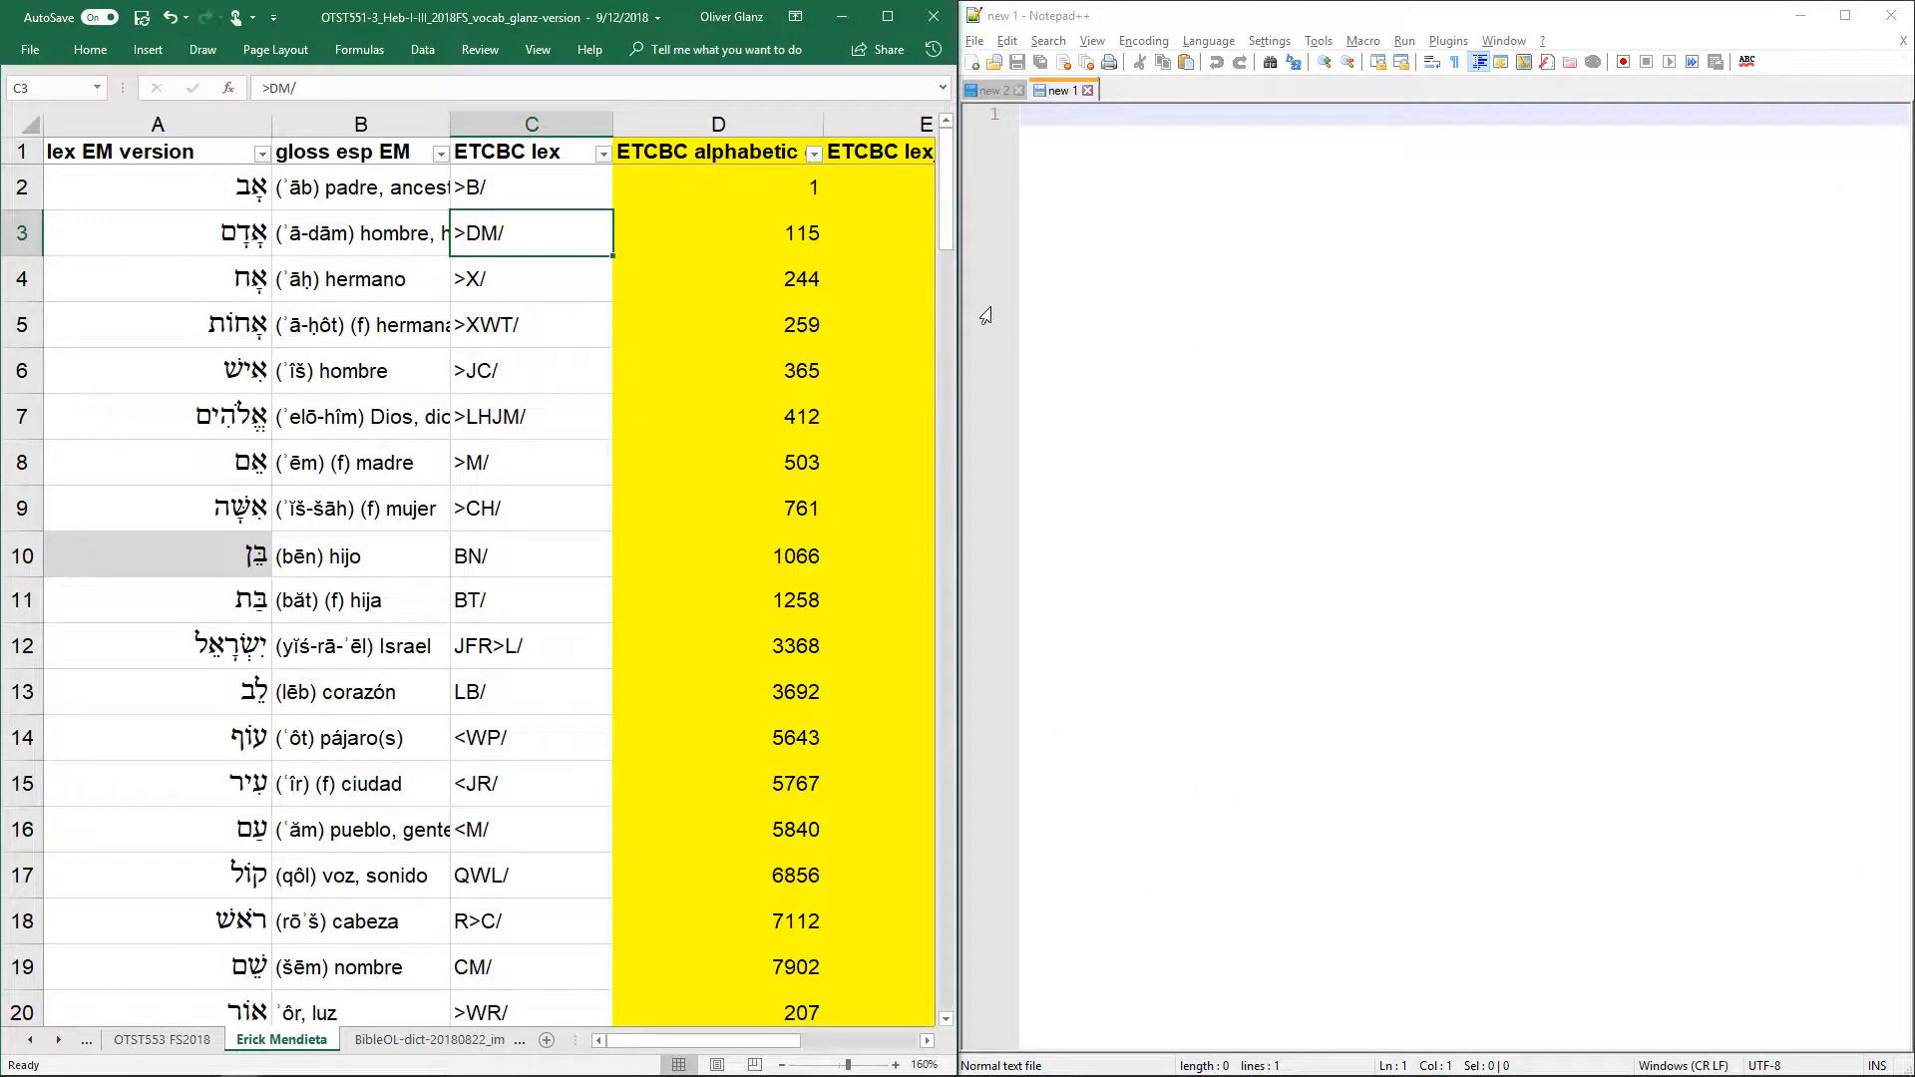
pyautogui.moveTo(957, 317); pyautogui.dragTo(1155, 232)
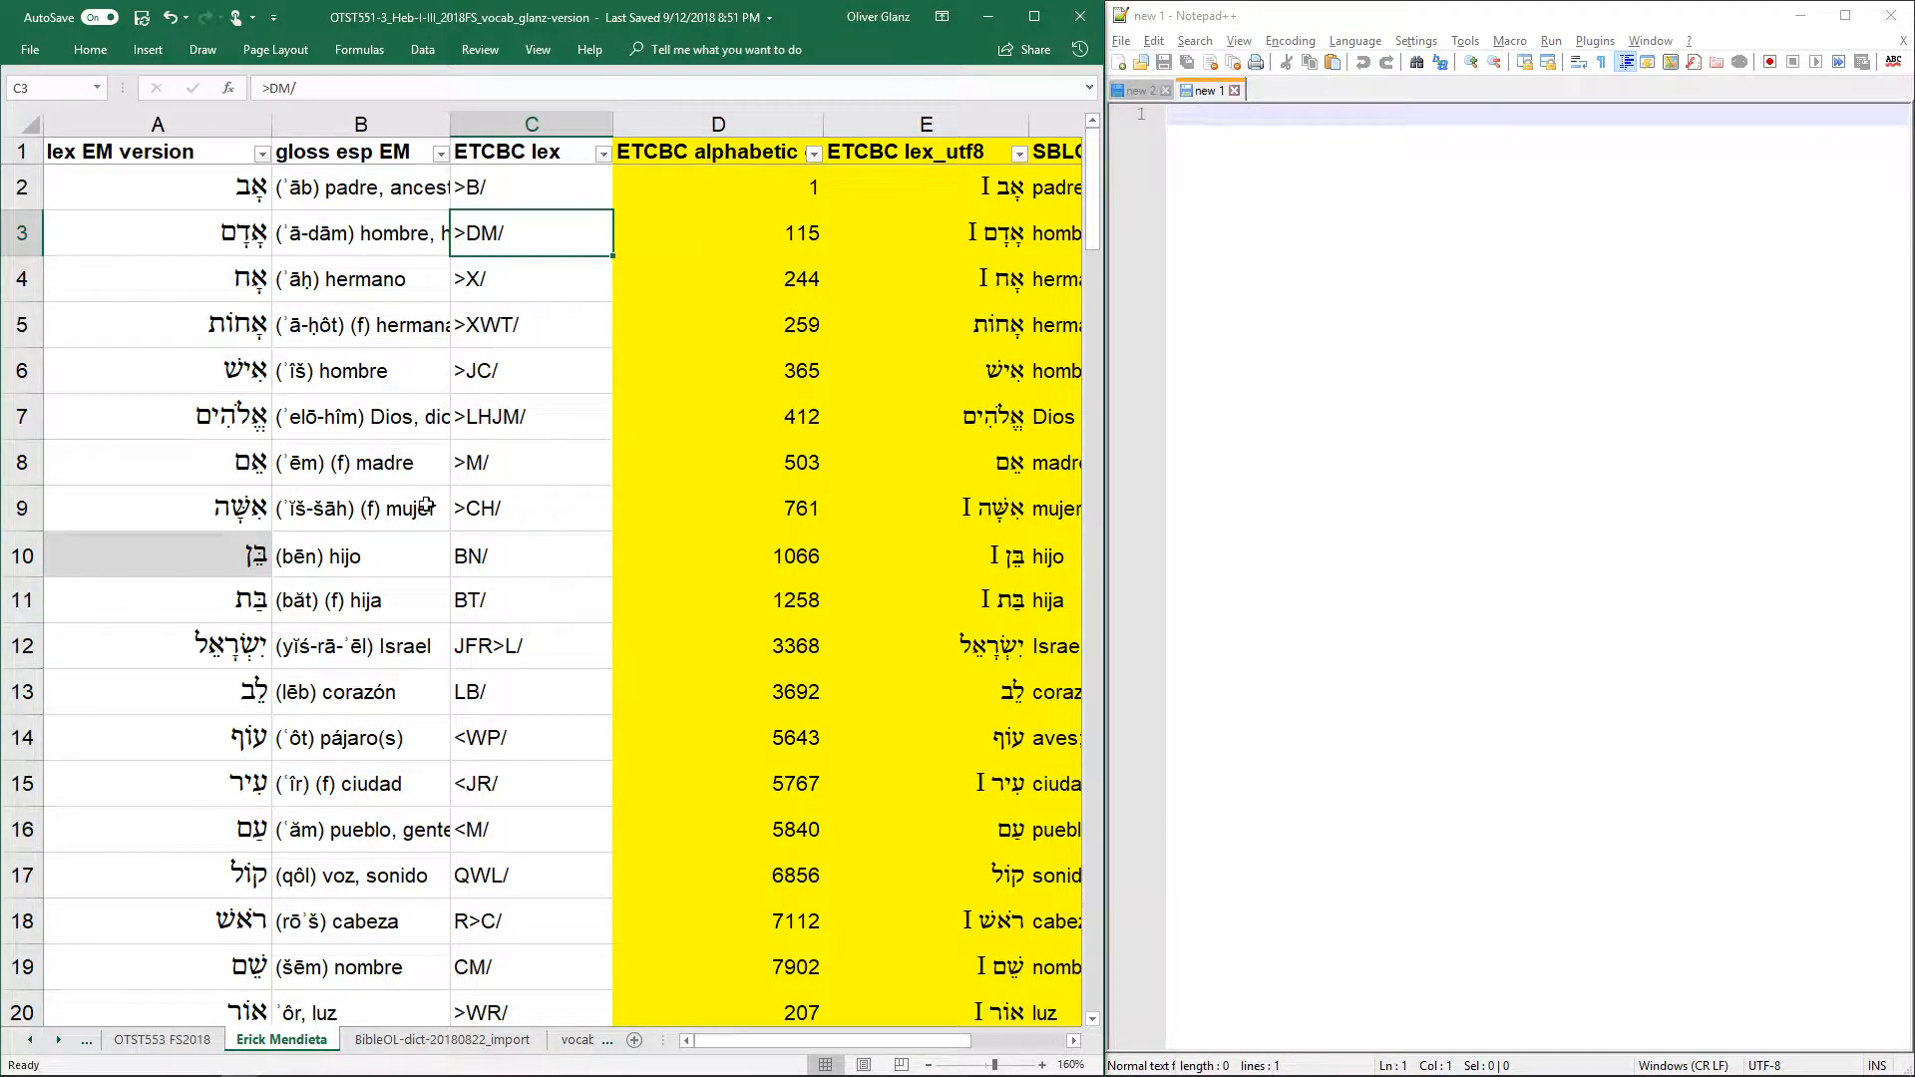
# Copy all ETCBC lex entries from C2 to C130 in the workbook into the empty Notepad++ document
pyautogui.click(524, 187)
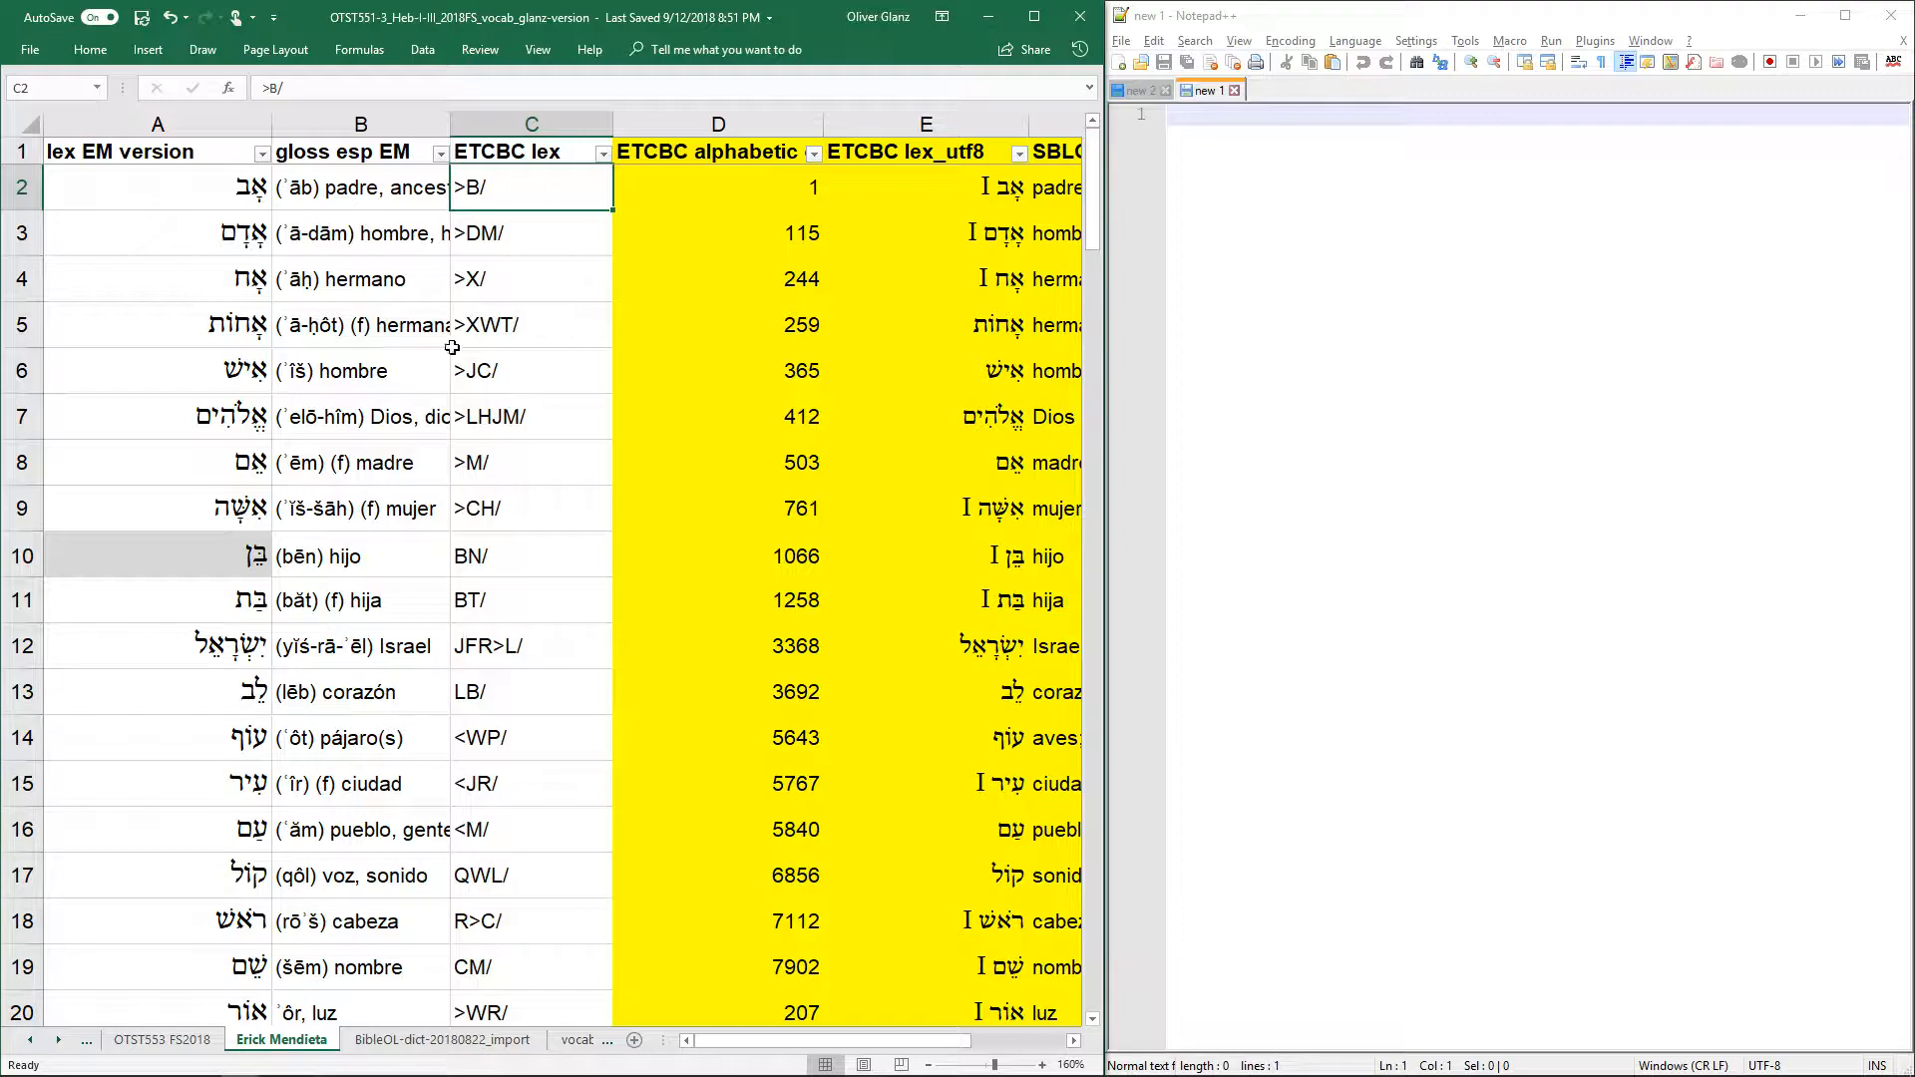
pyautogui.keyDown('ctrl'); pyautogui.scroll(-1, 324, 453); pyautogui.keyUp('ctrl')
pyautogui.keyDown('ctrl'); pyautogui.scroll(-2, 324, 439); pyautogui.keyUp('ctrl')
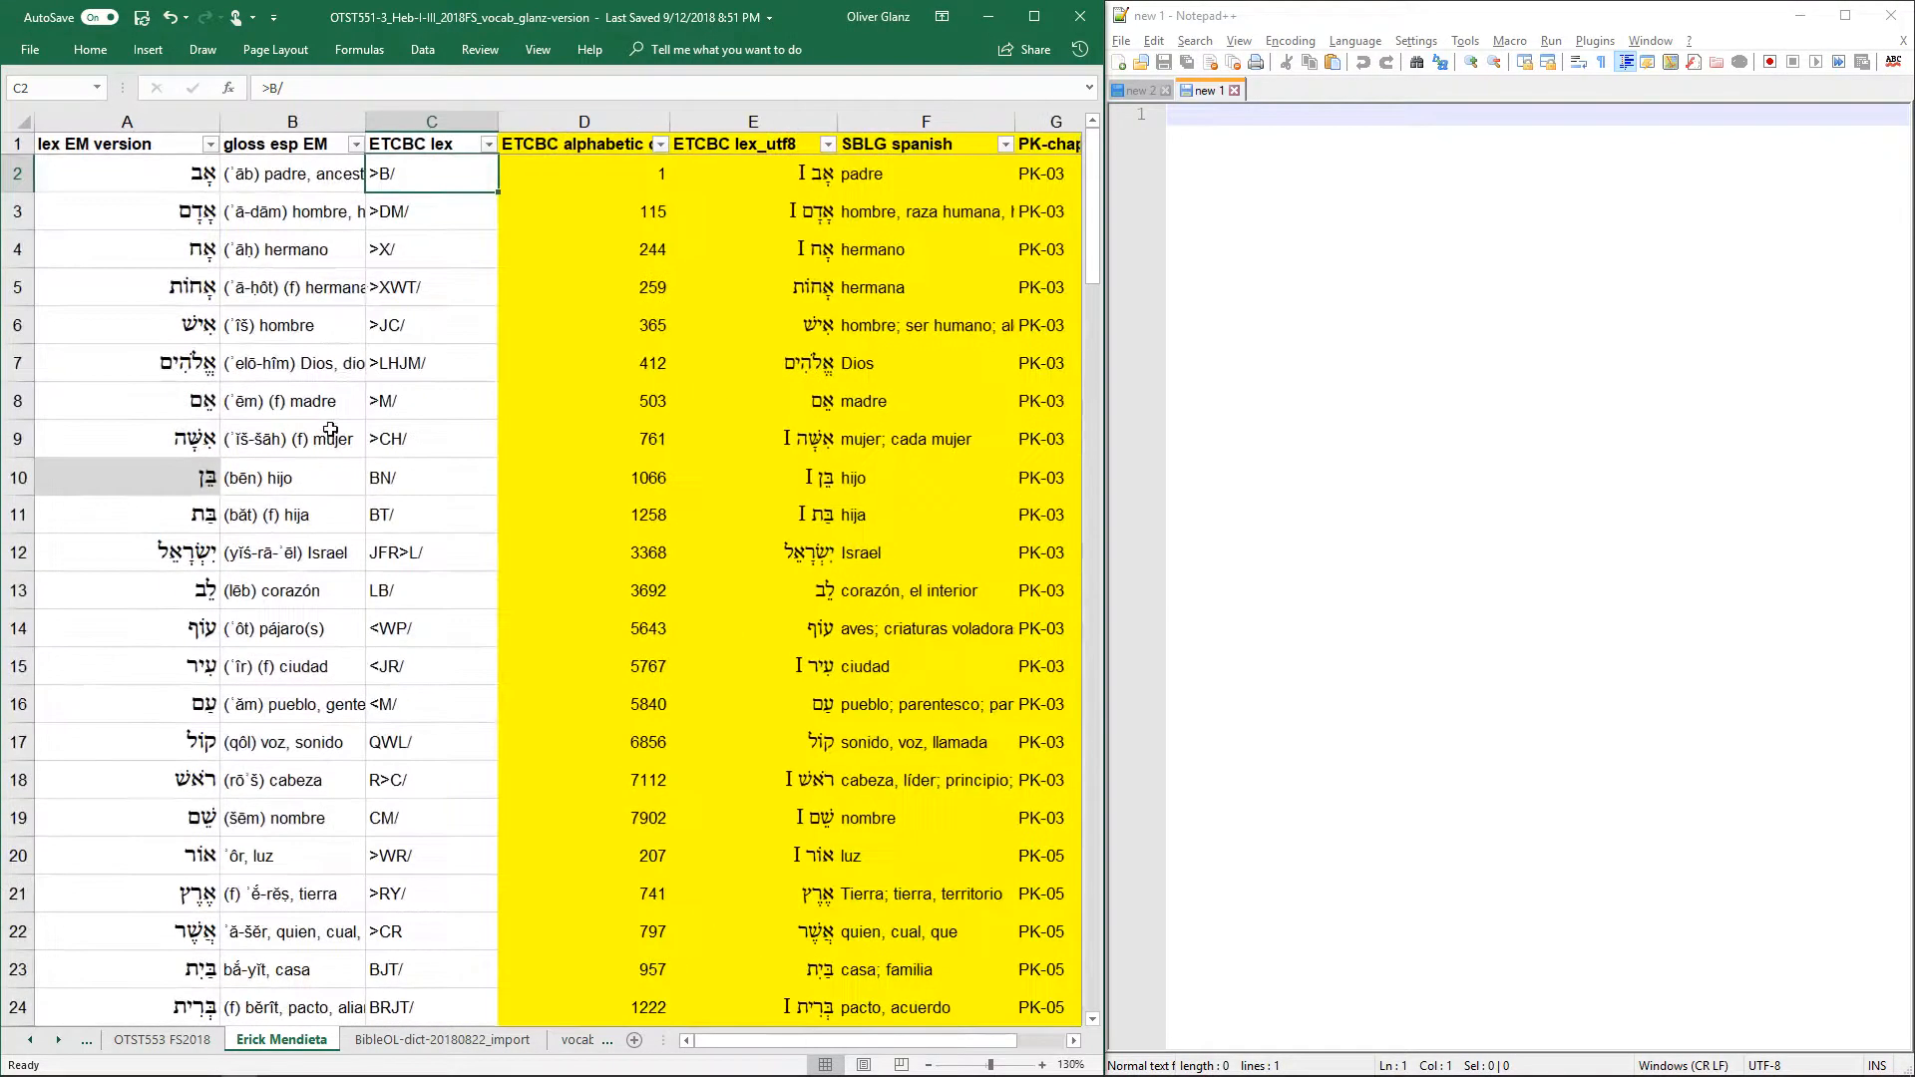
pyautogui.keyDown('ctrl'); pyautogui.scroll(-2, 321, 419); pyautogui.keyUp('ctrl')
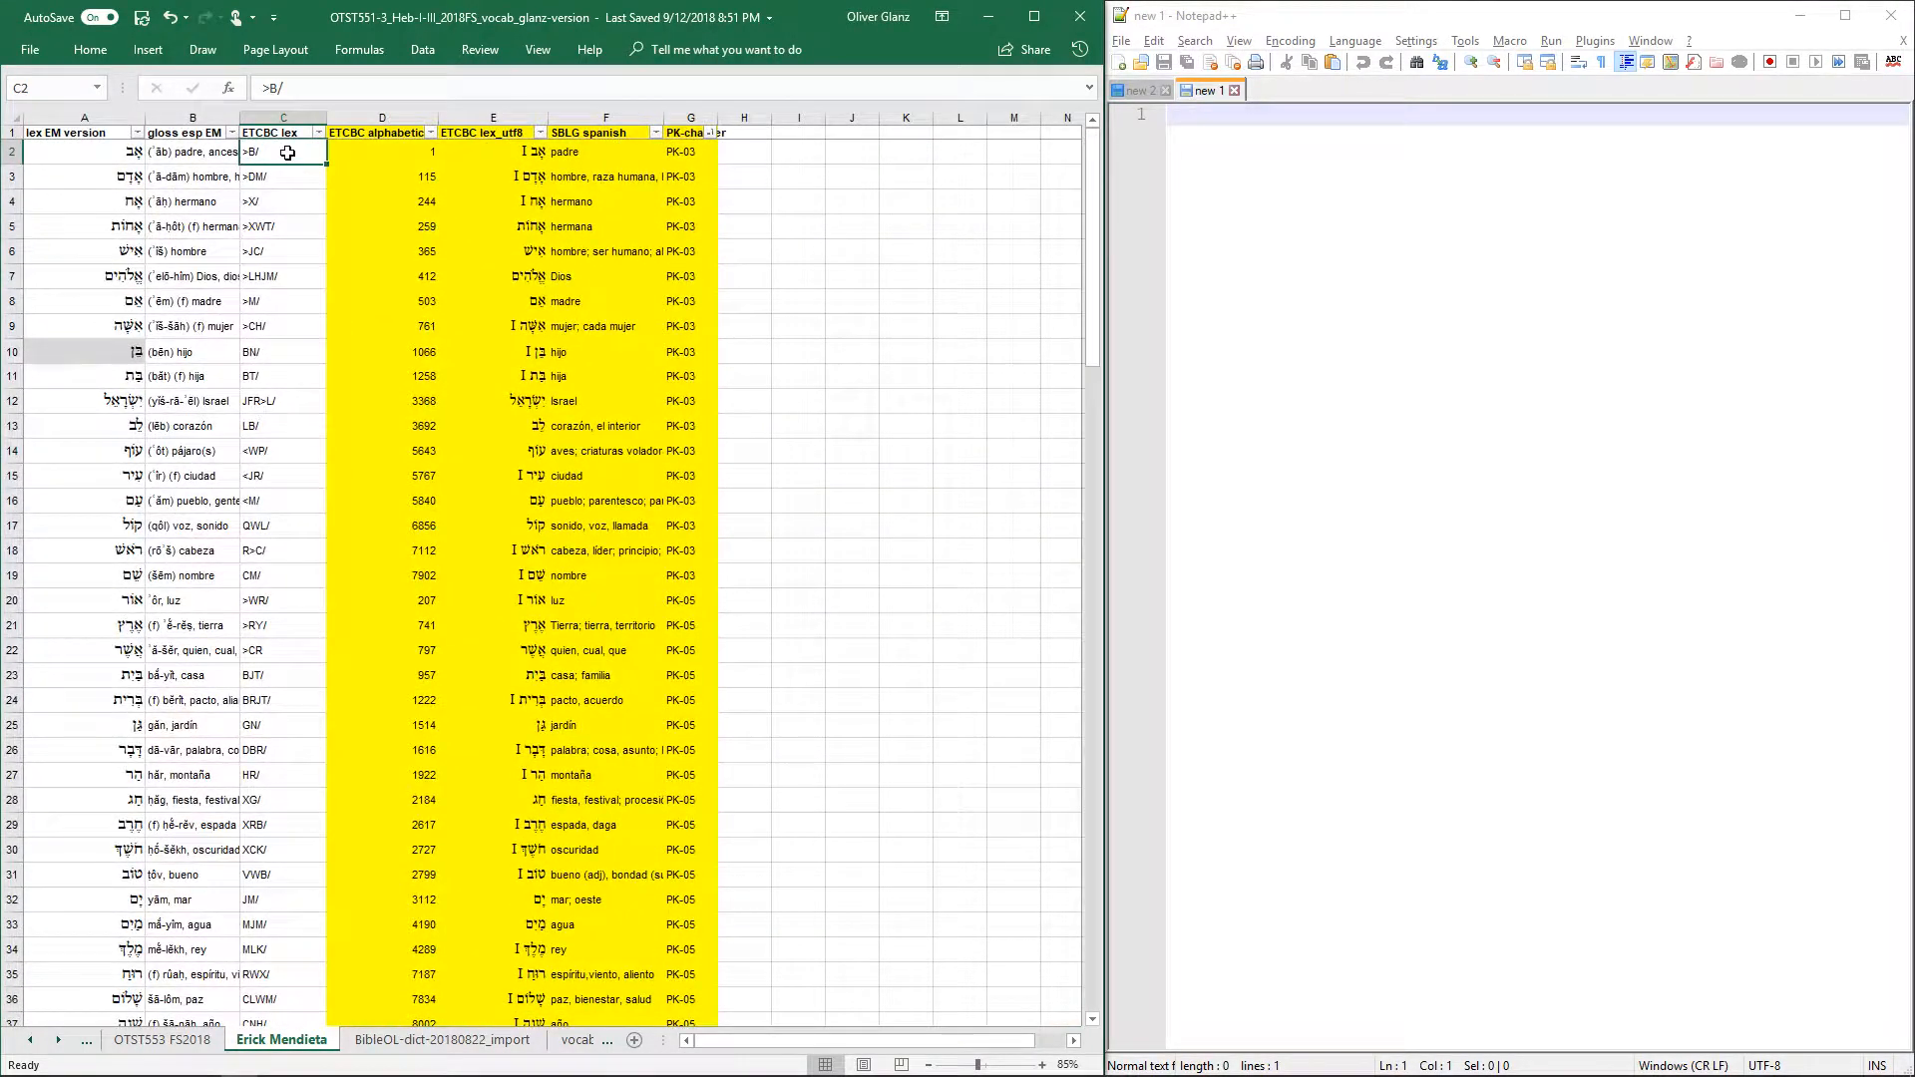
pyautogui.moveTo(288, 151); pyautogui.dragTo(288, 953)
pyautogui.hotkey('ctrl', 'c')
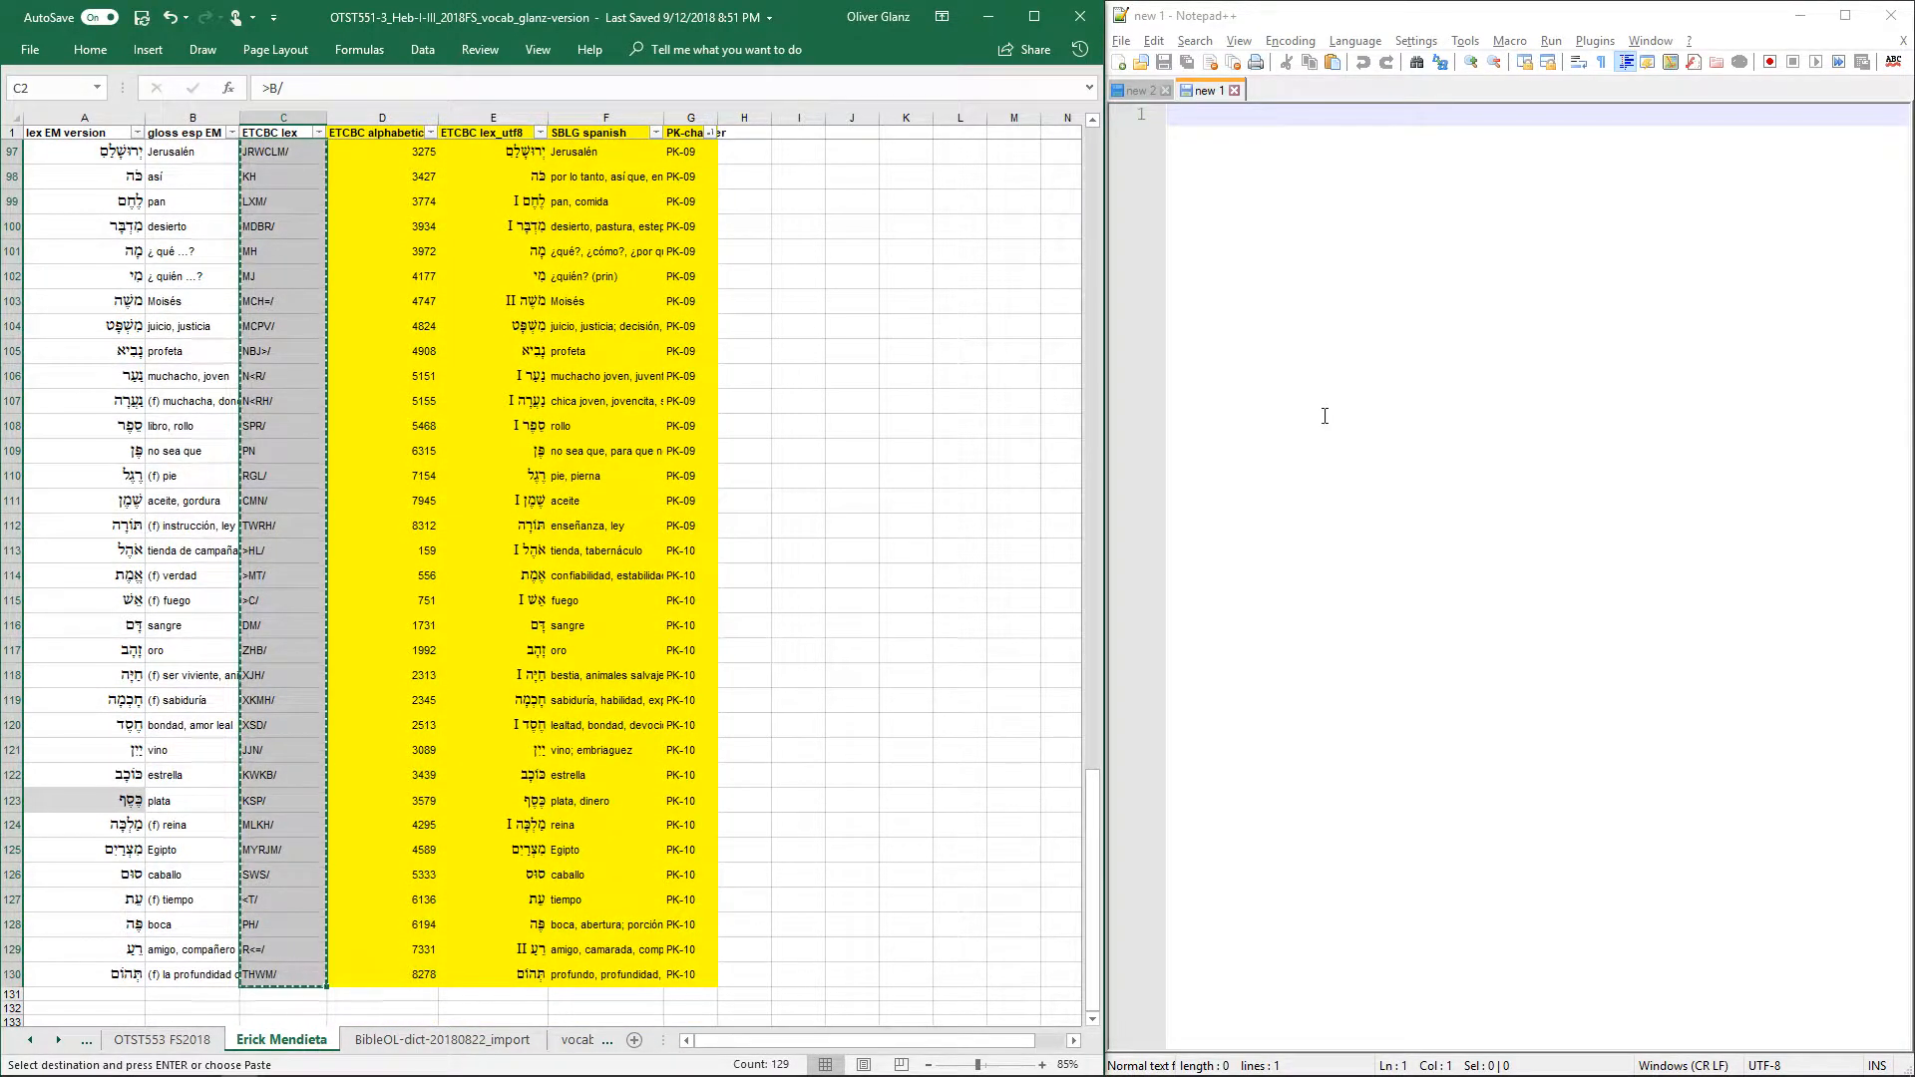
pyautogui.click(1325, 416)
pyautogui.hotkey('ctrl', 'v')
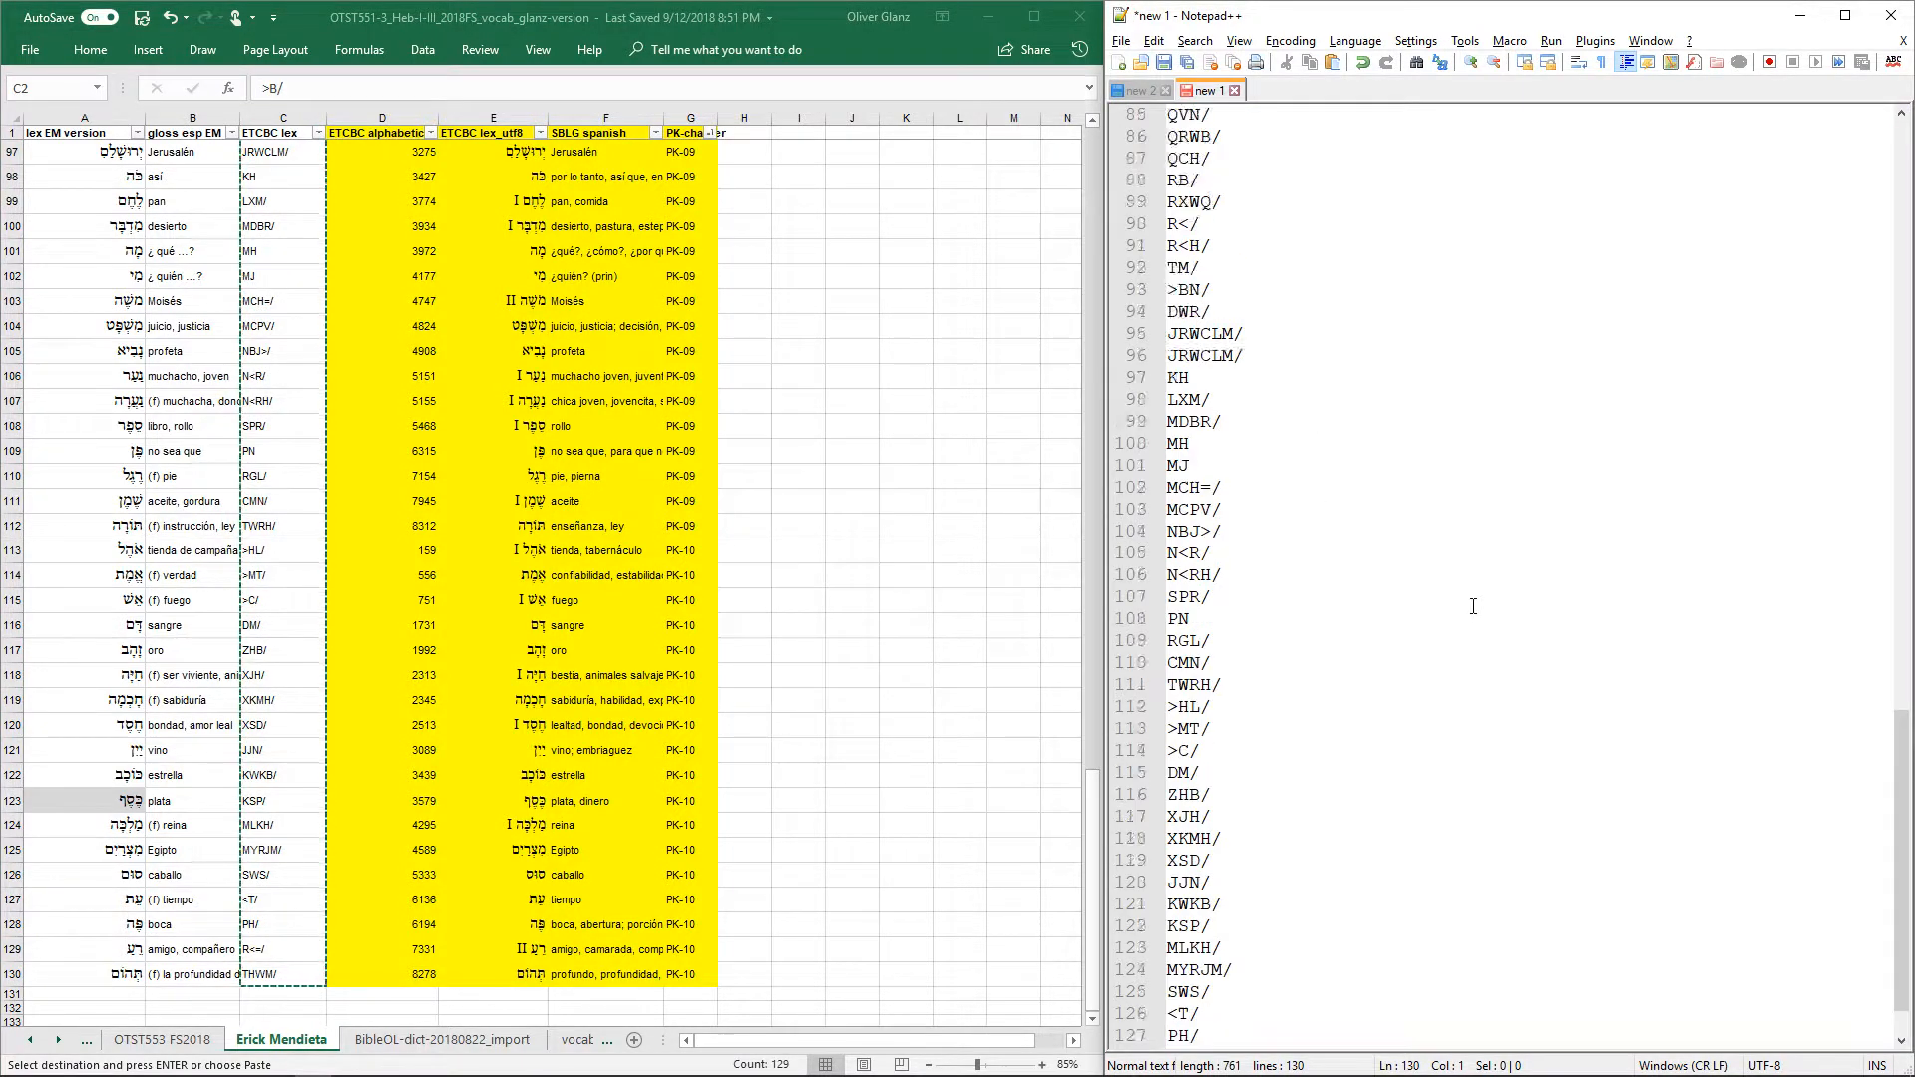
pyautogui.scroll(20, 1446, 602)
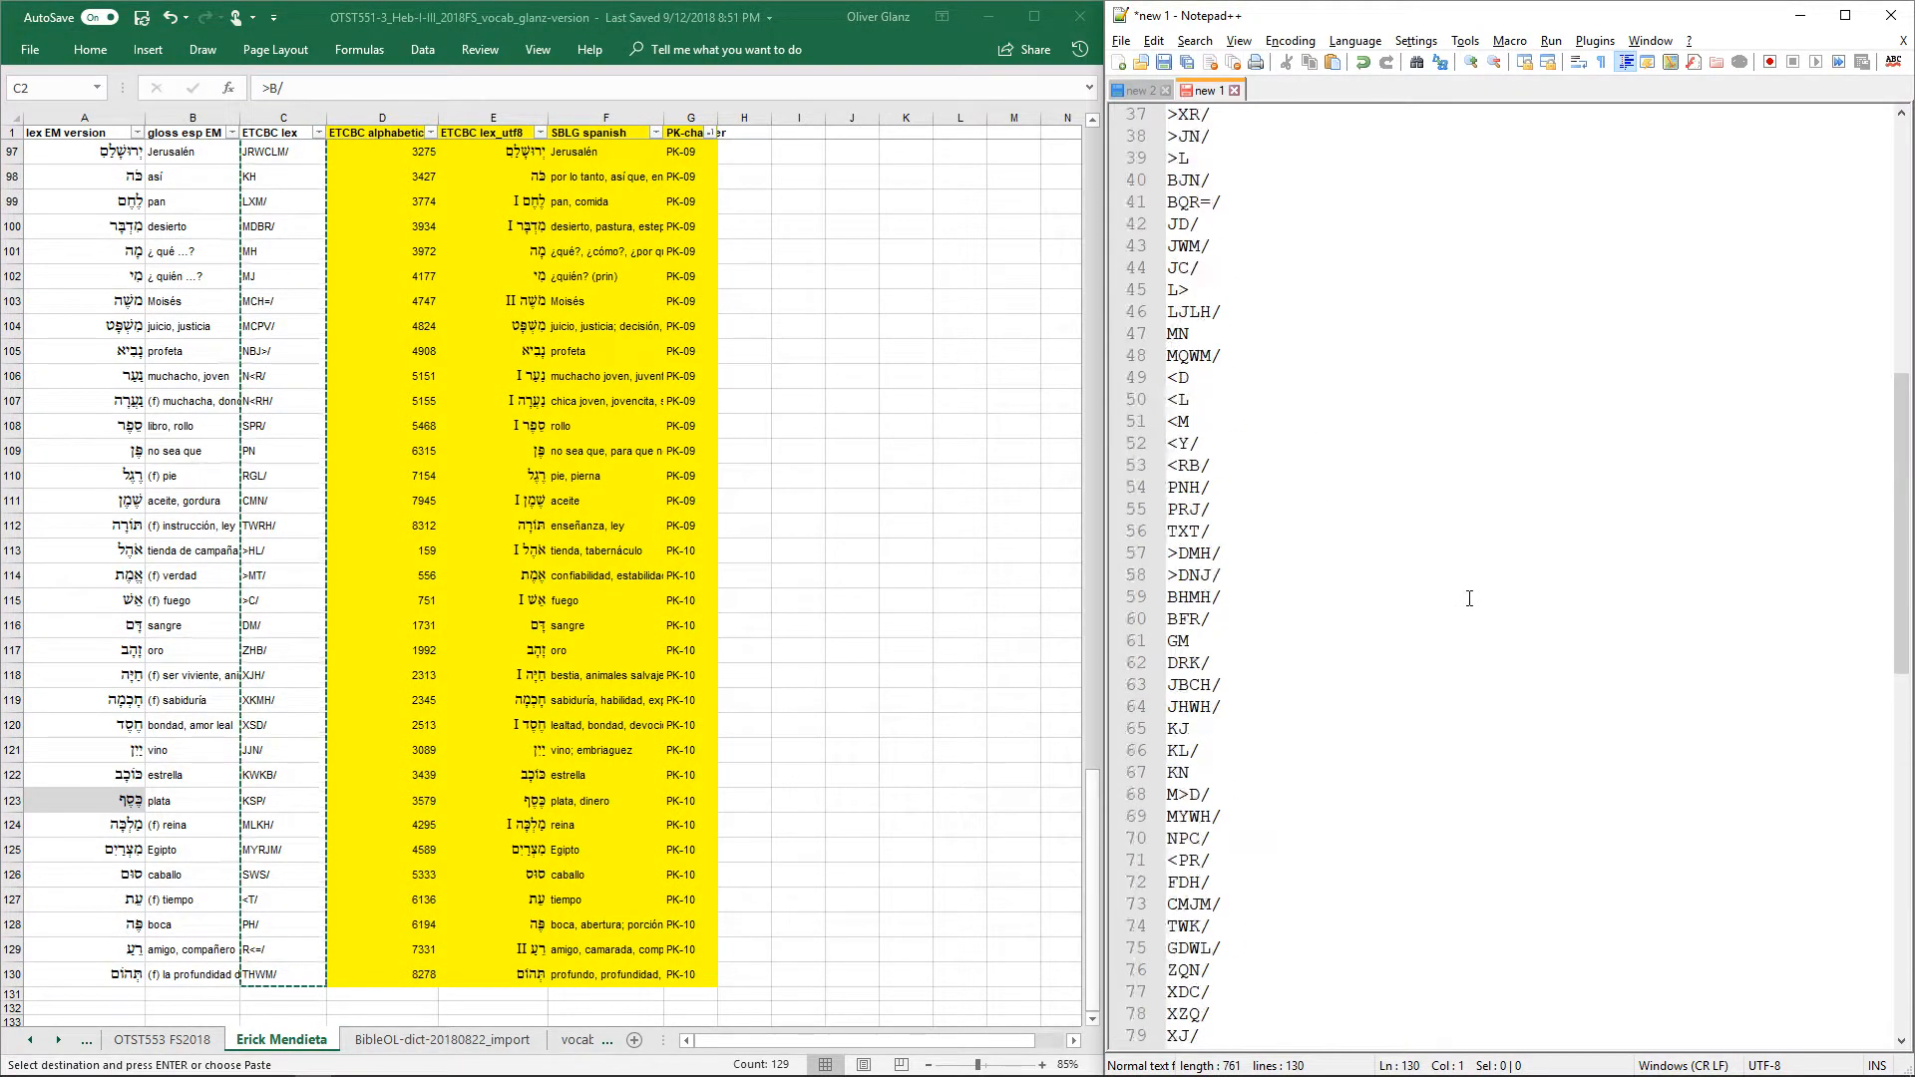
# Minimize Excel, enlarge the Notepad++ text, and dock Chrome's Edit Quiz window beside the word list
pyautogui.click(988, 17)
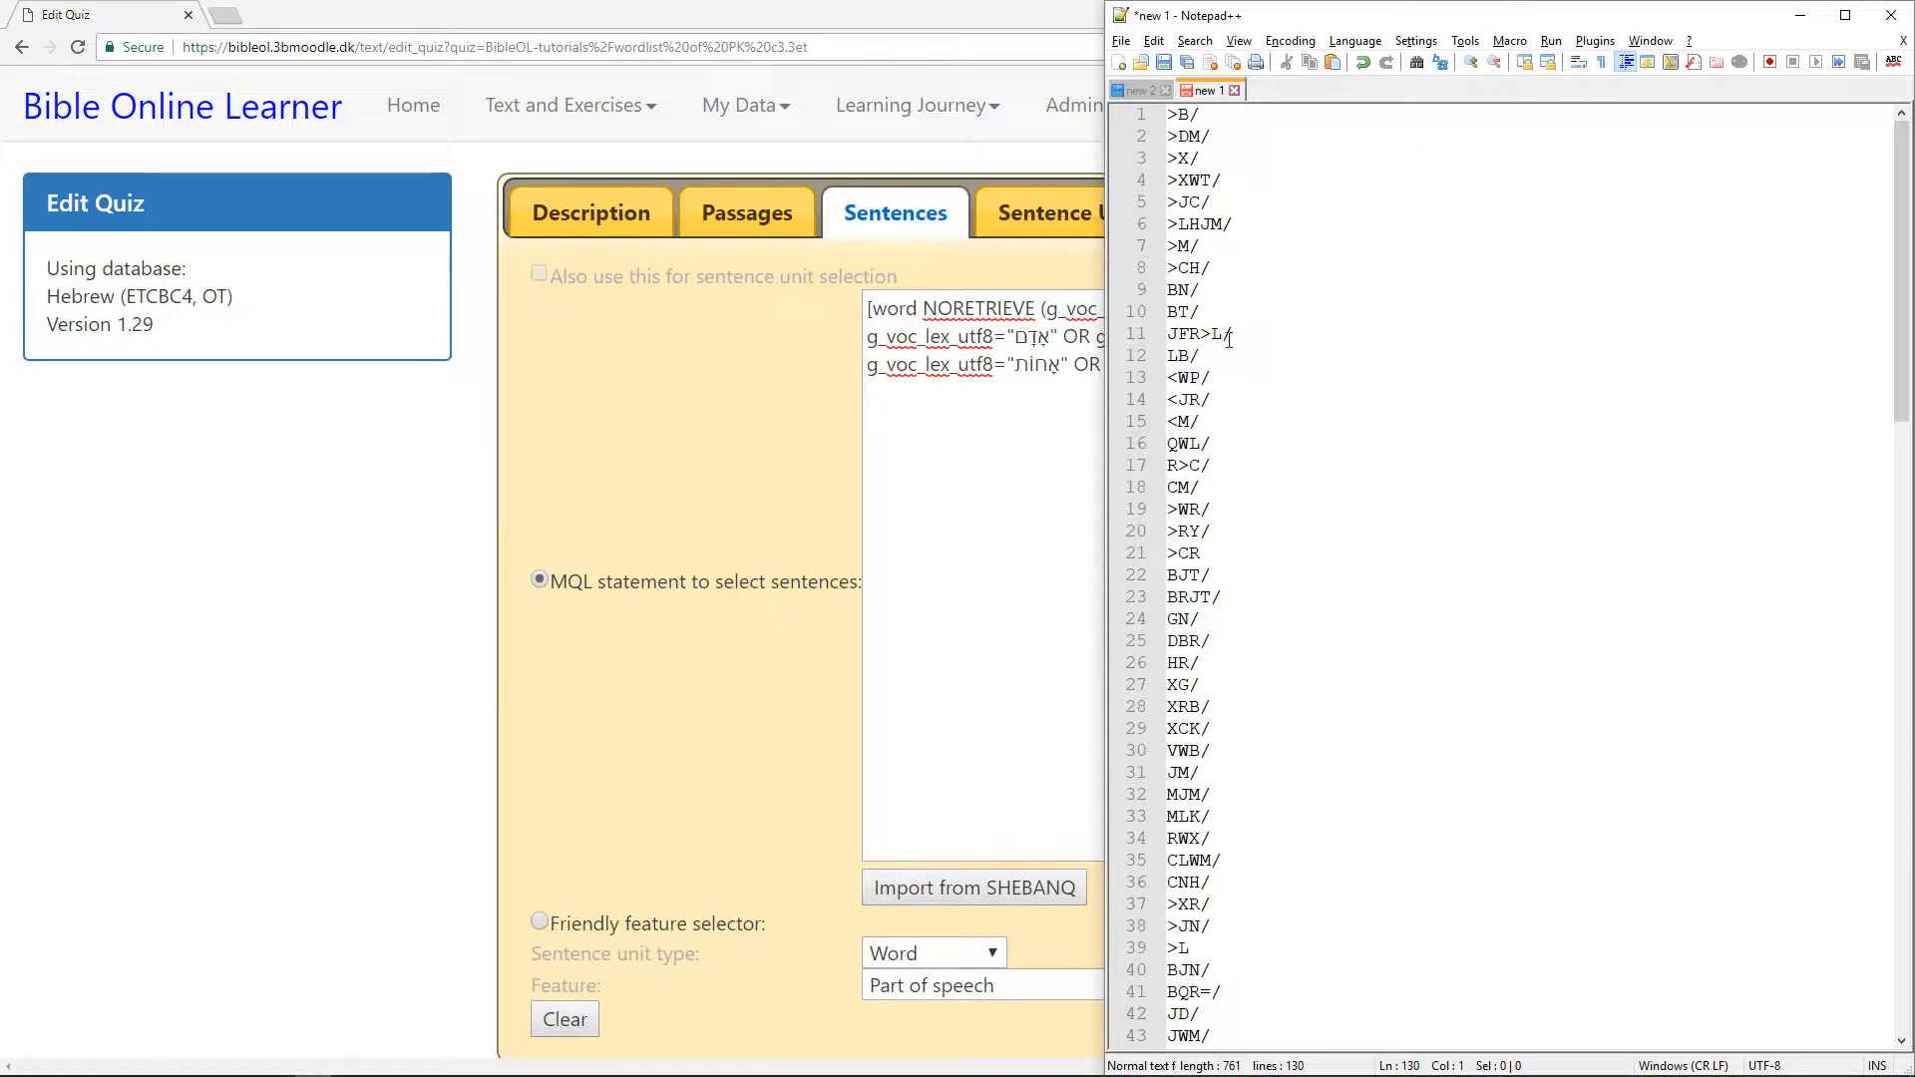
pyautogui.scroll(8, 1229, 340)
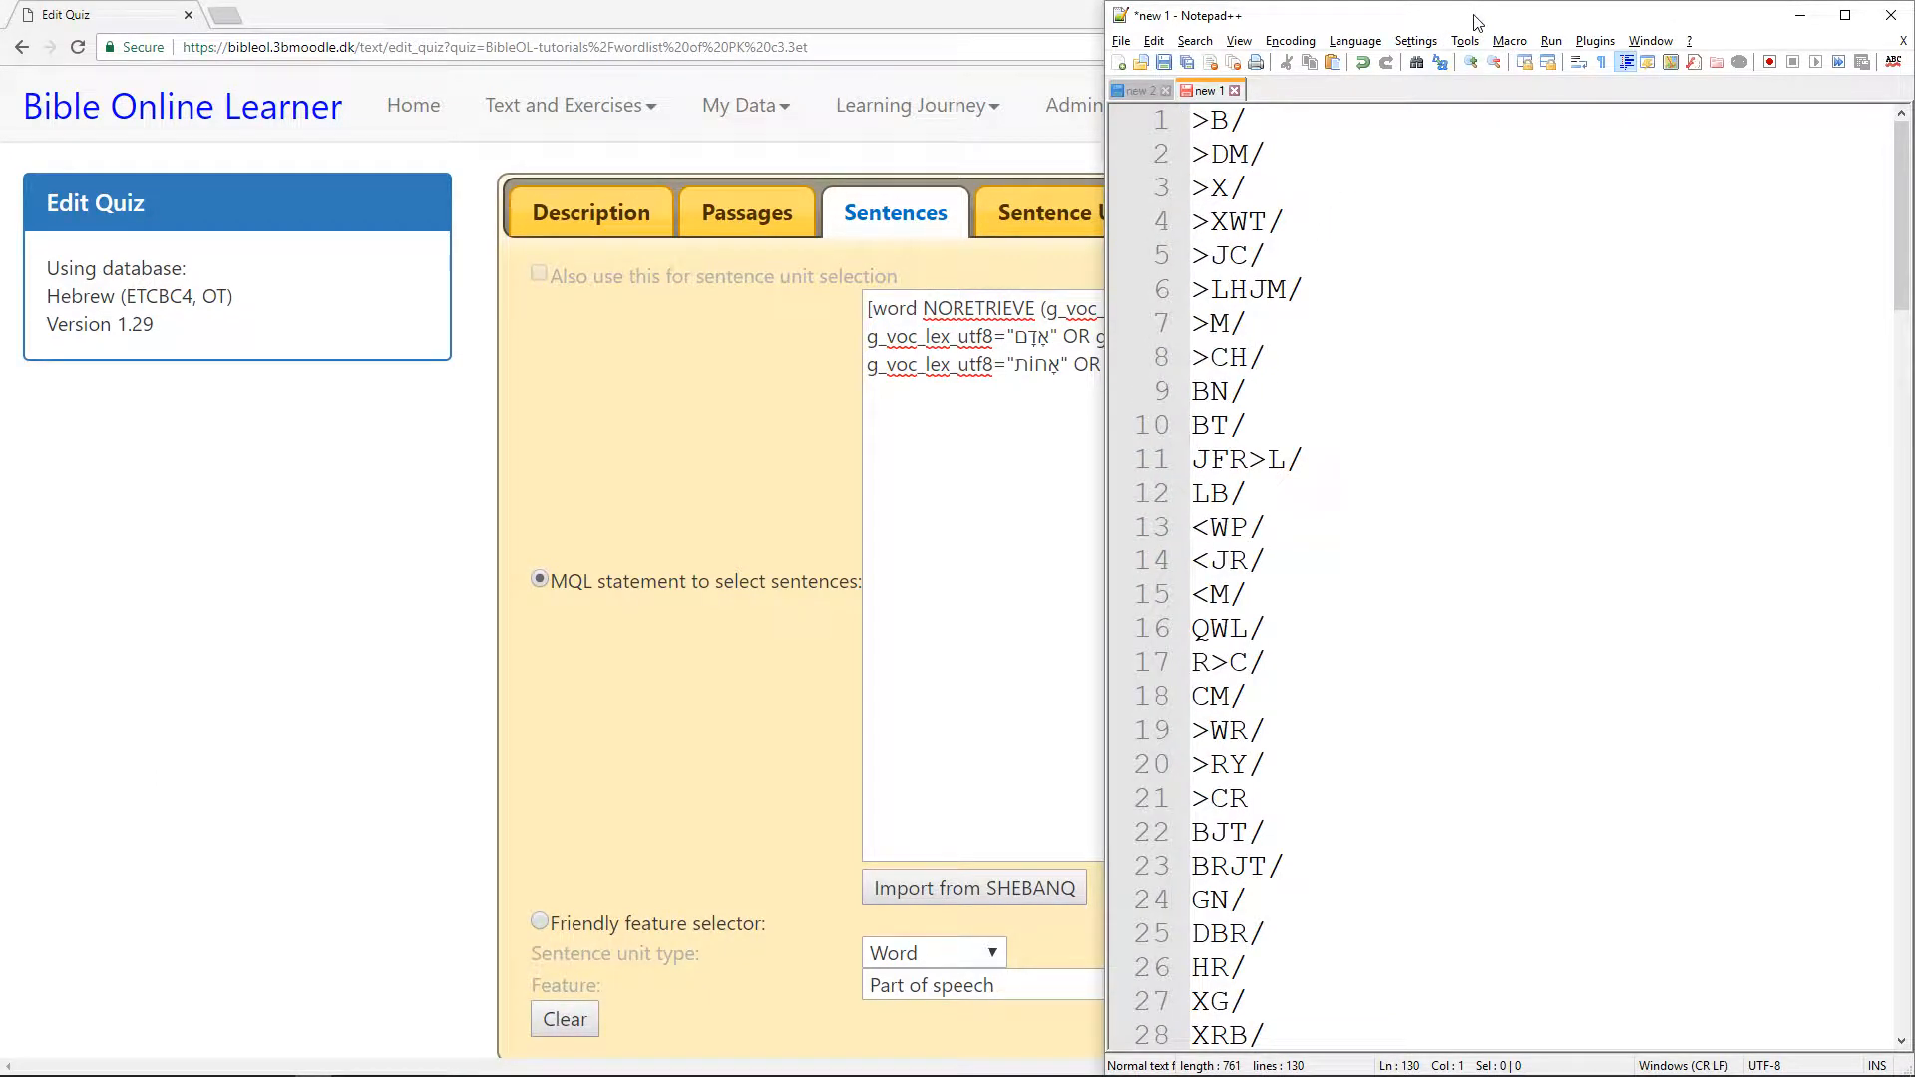
pyautogui.moveTo(758, 20); pyautogui.dragTo(1, 122)
pyautogui.hotkey('alt', 'Tab')
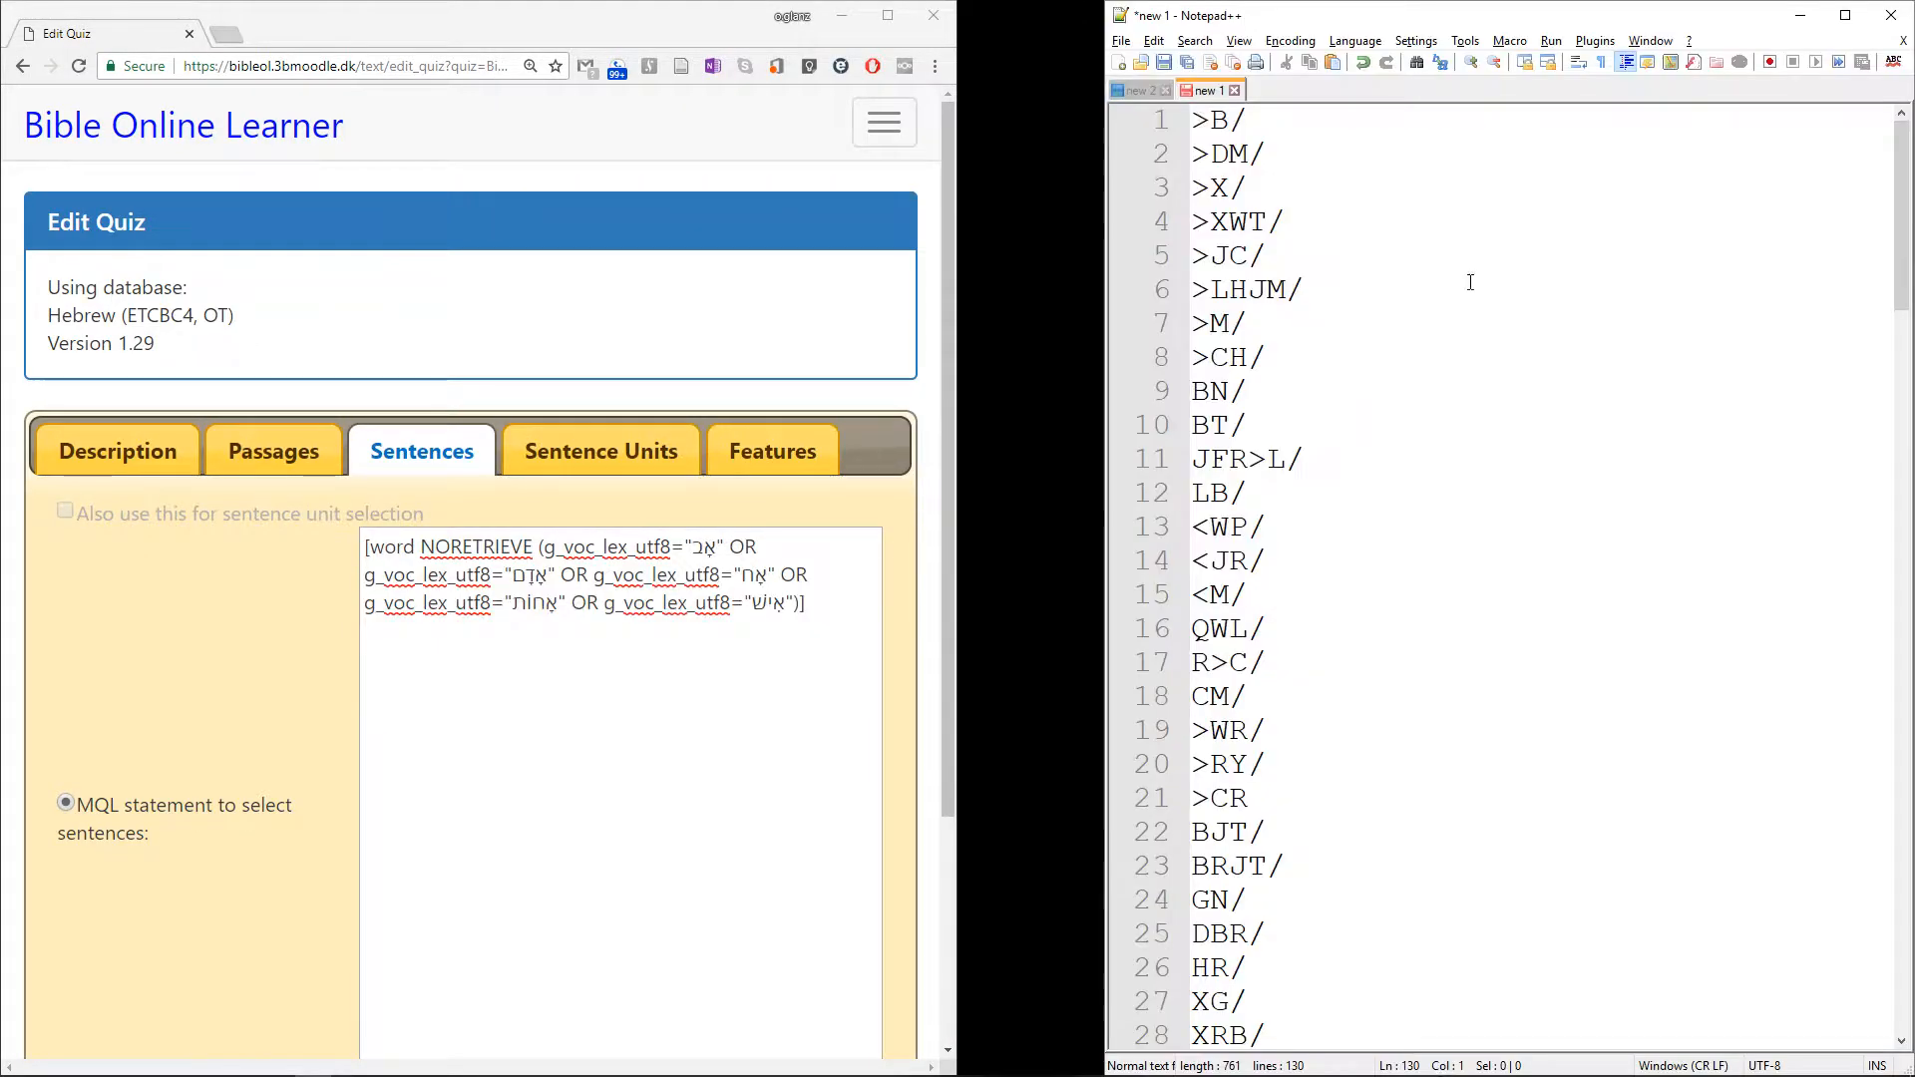
# Insert three blank lines above the first word in the Notepad++ list and return to line 1
pyautogui.click(1417, 255)
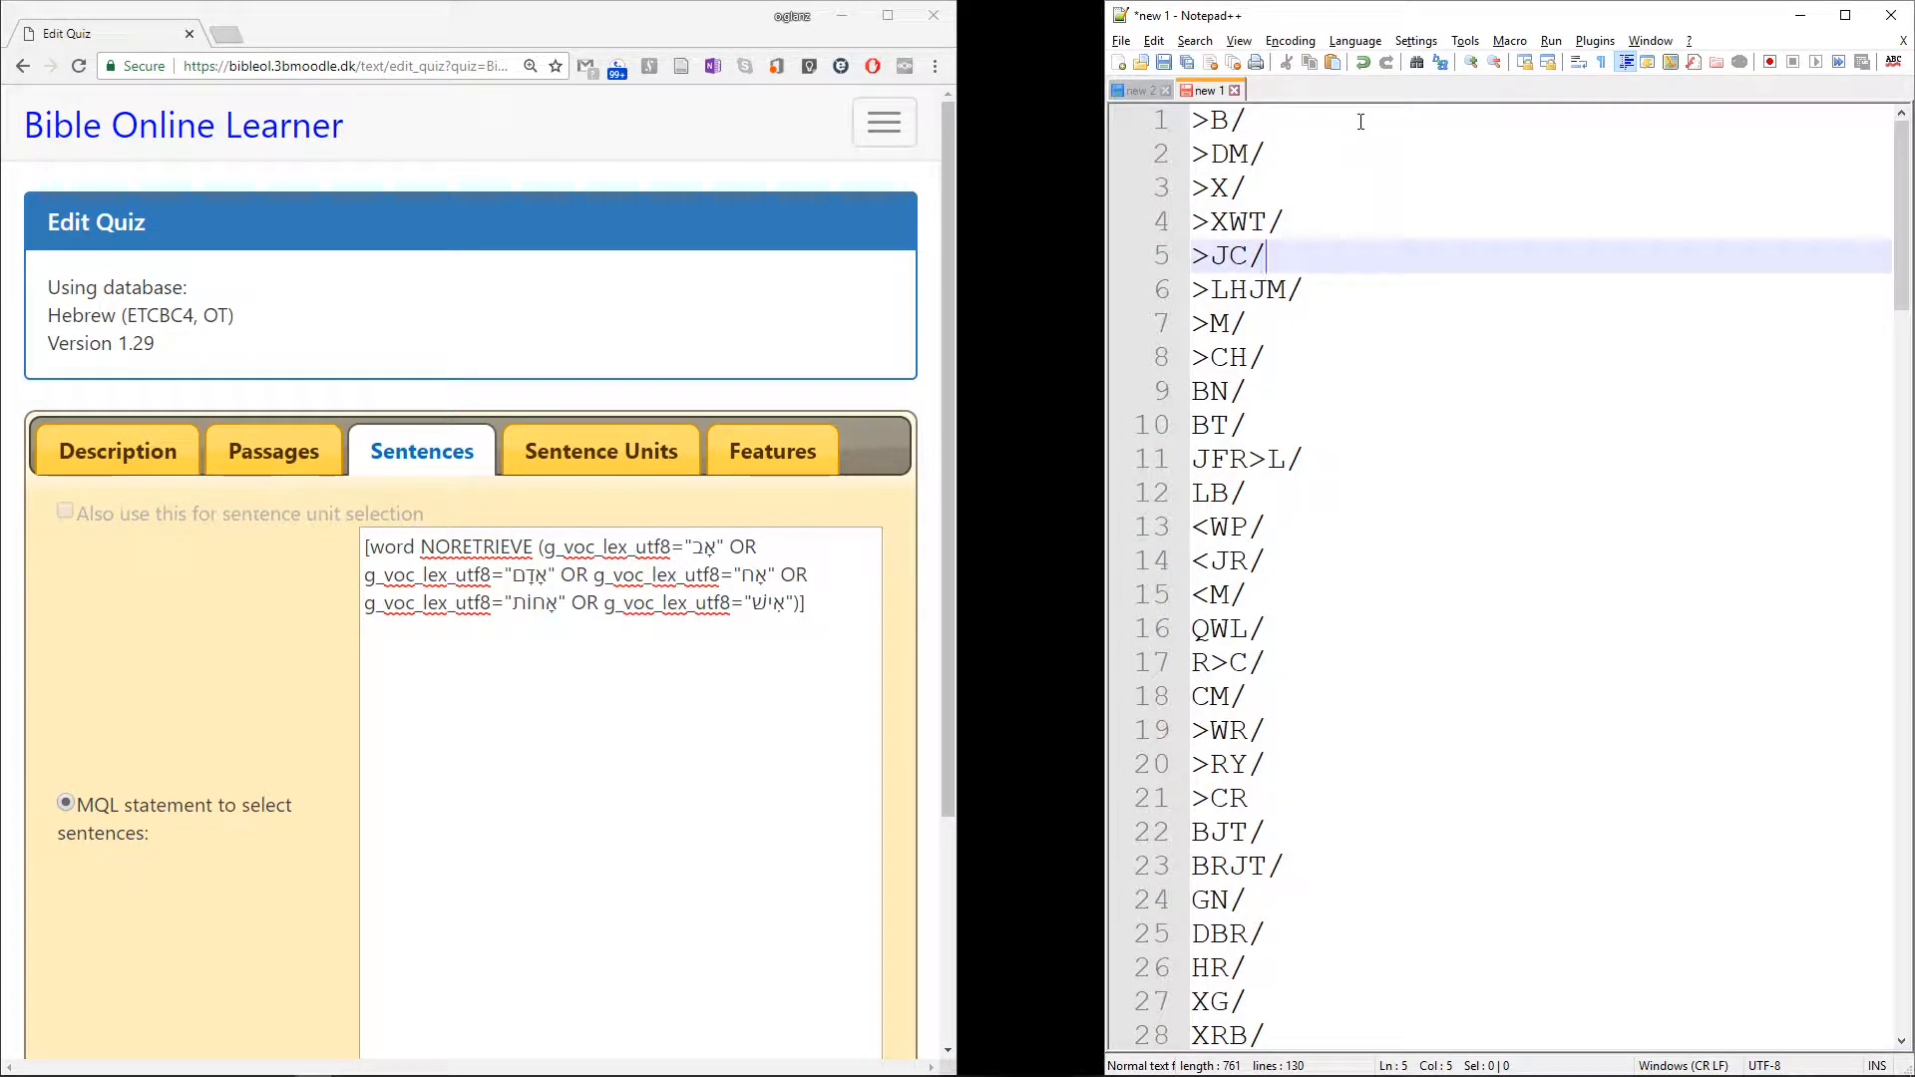
pyautogui.hotkey('ctrl', 'Home')
pyautogui.press('Return')
pyautogui.press('Return')
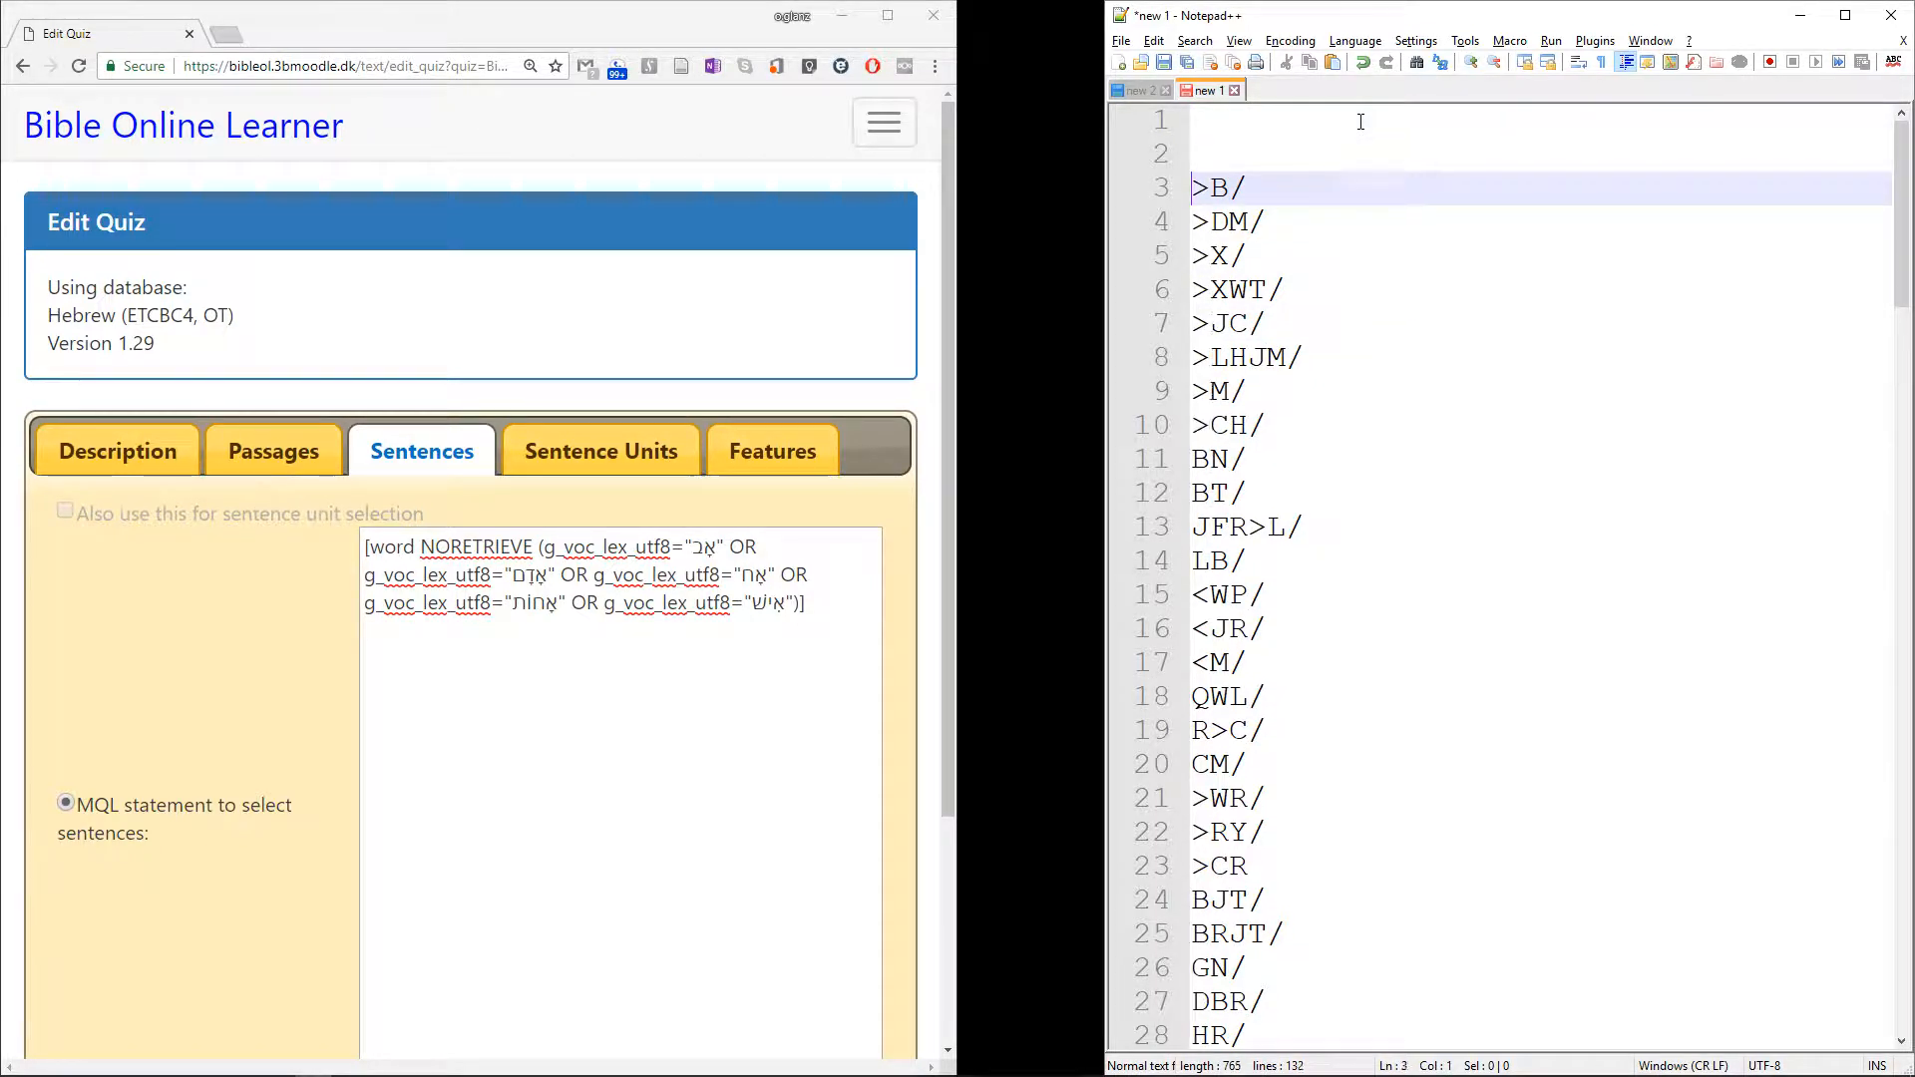
pyautogui.press('Return')
pyautogui.press('Up')
pyautogui.press('Up')
pyautogui.press('Up')
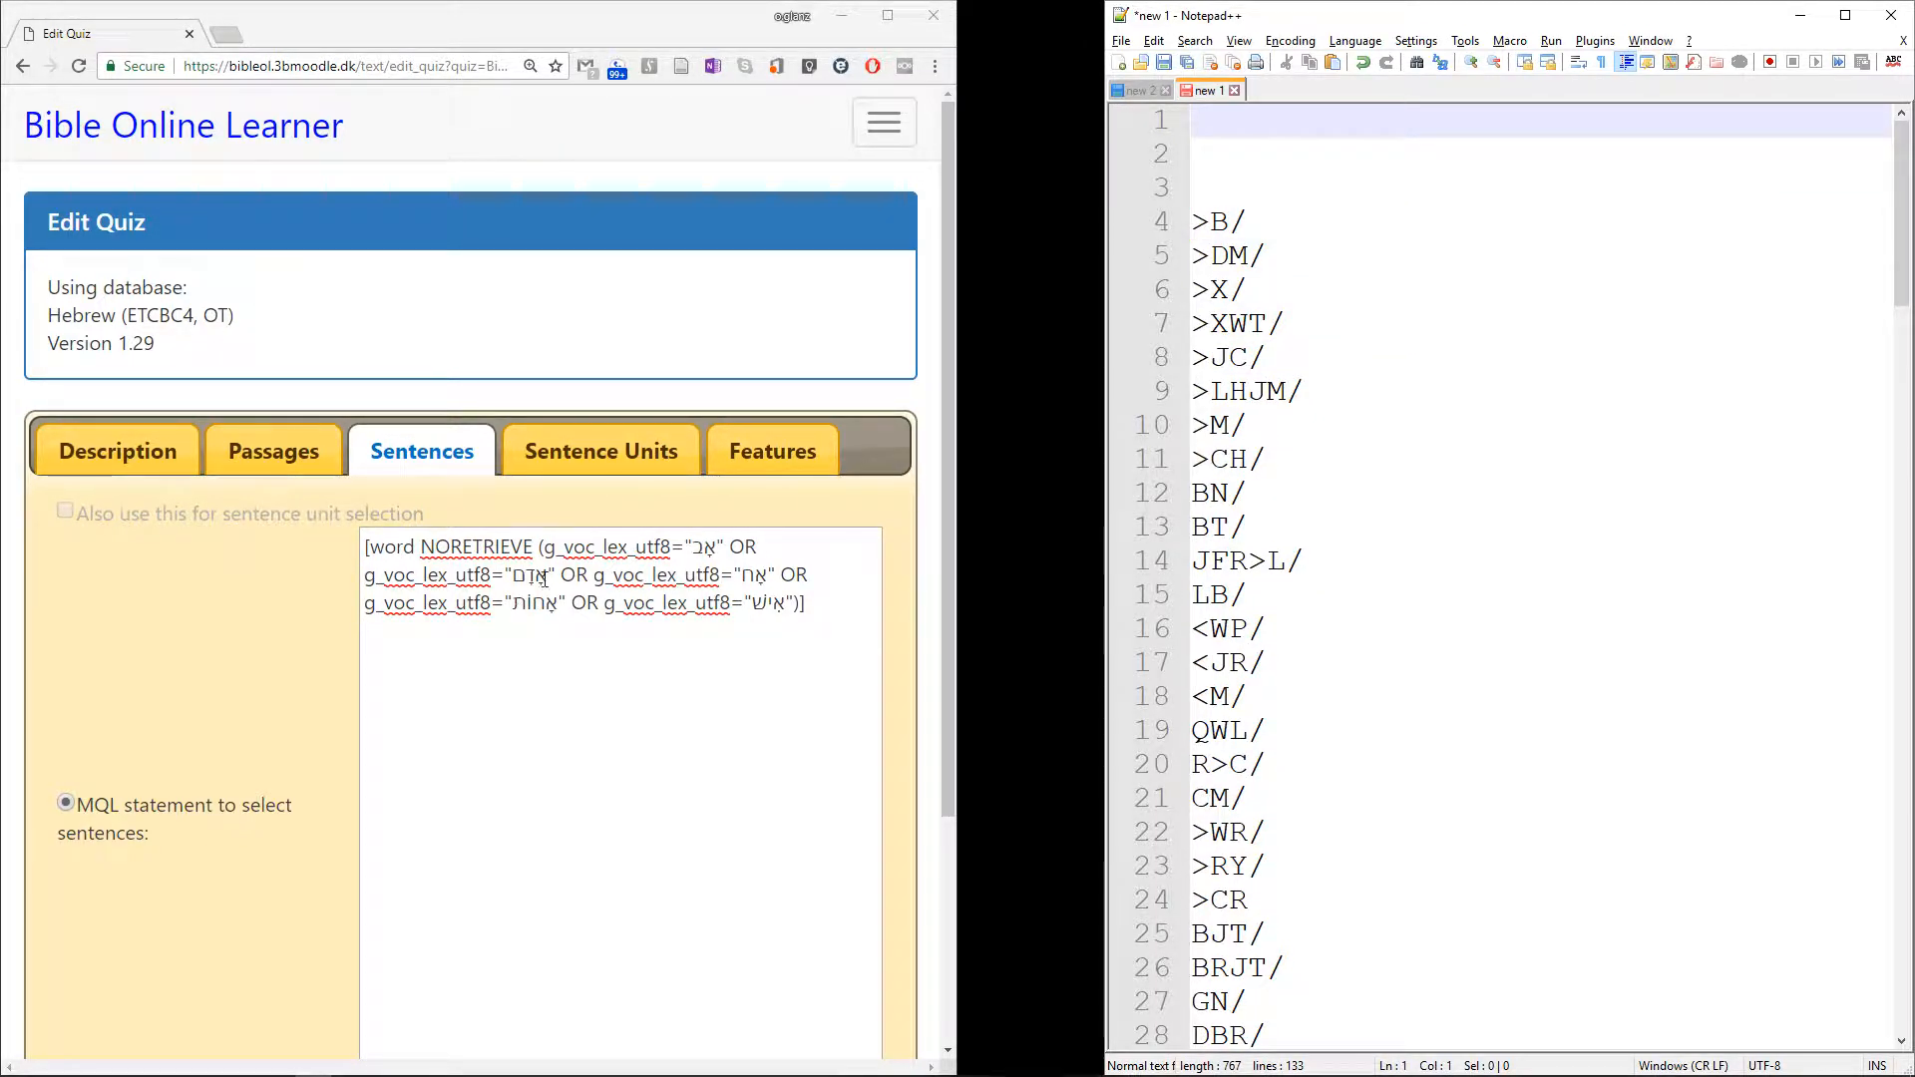
# Copy "[word NORETRIEVE" from the quiz's MQL statement into line 1 of the Notepad++ document and add an opening parenthesis on line 2
pyautogui.moveTo(534, 547); pyautogui.dragTo(312, 561)
pyautogui.hotkey('ctrl', 'c')
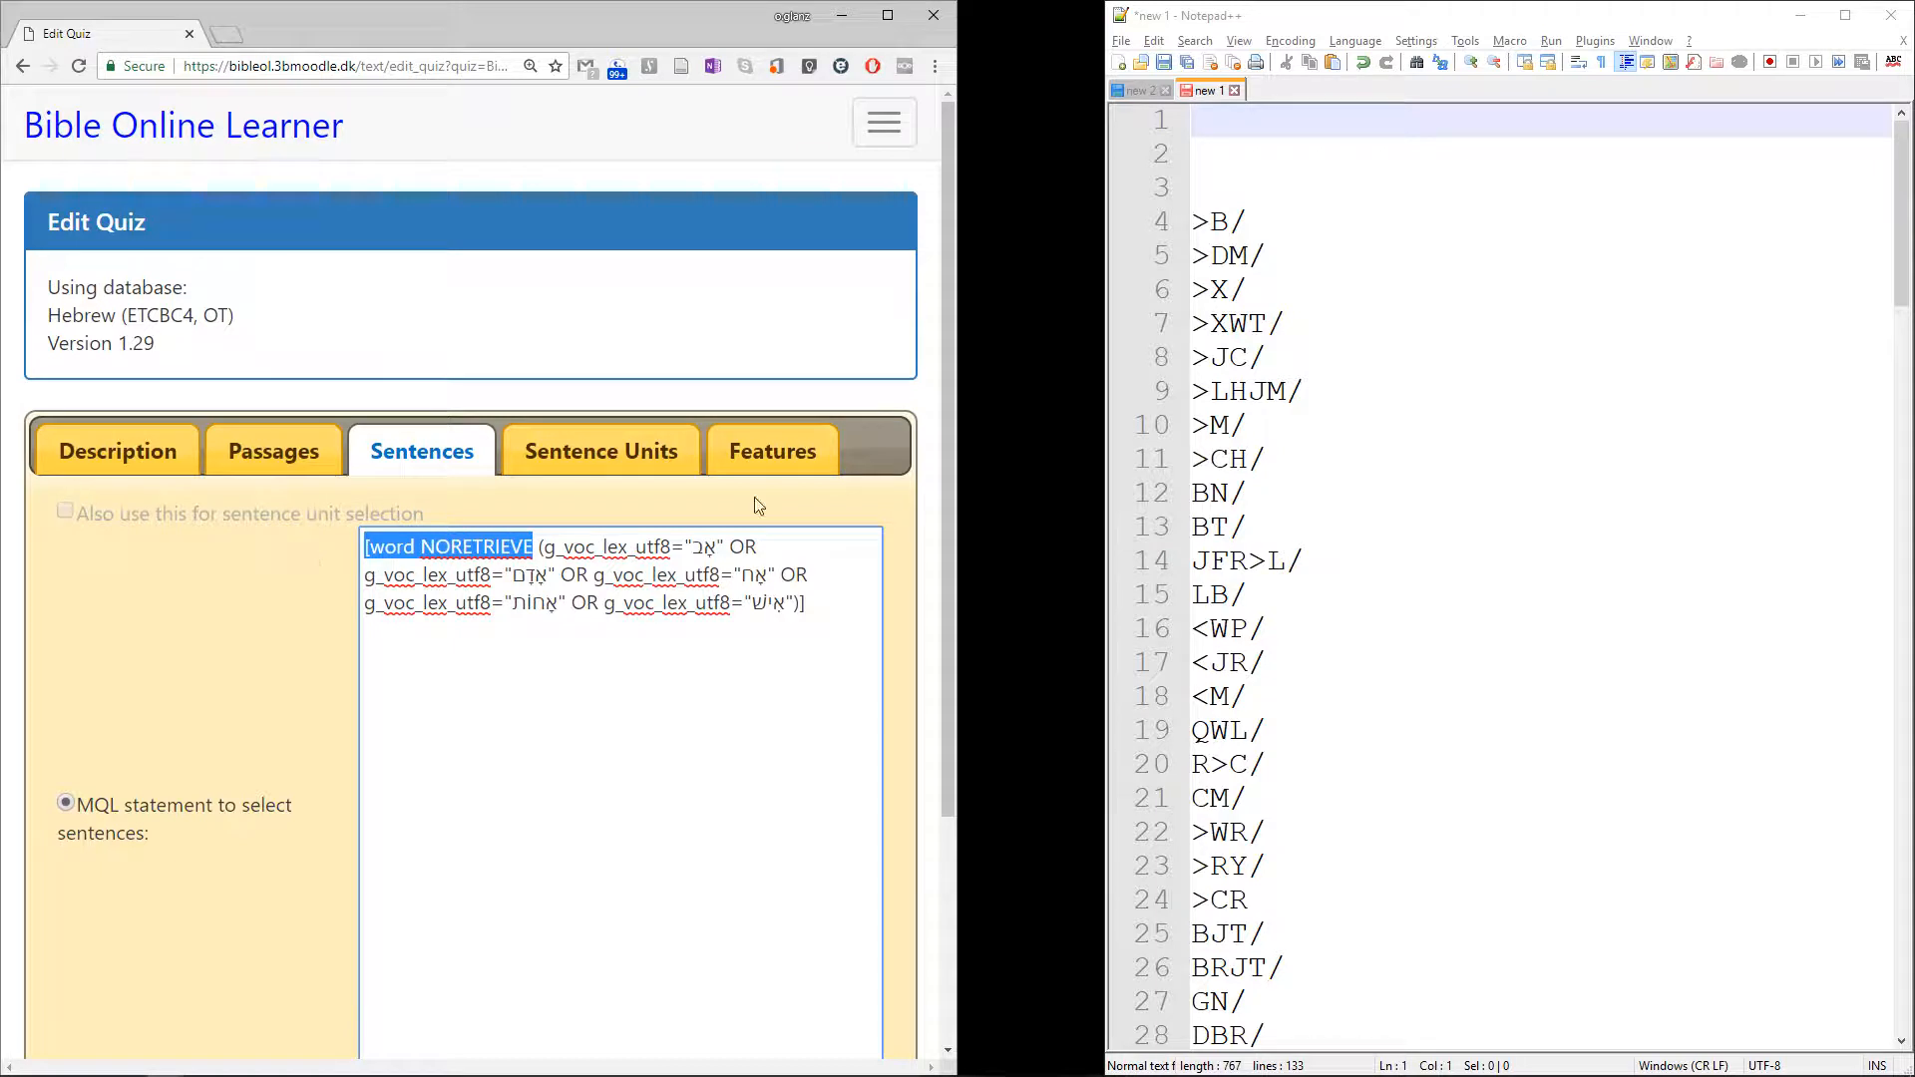
pyautogui.hotkey('alt', 'Tab')
pyautogui.hotkey('ctrl', 'v')
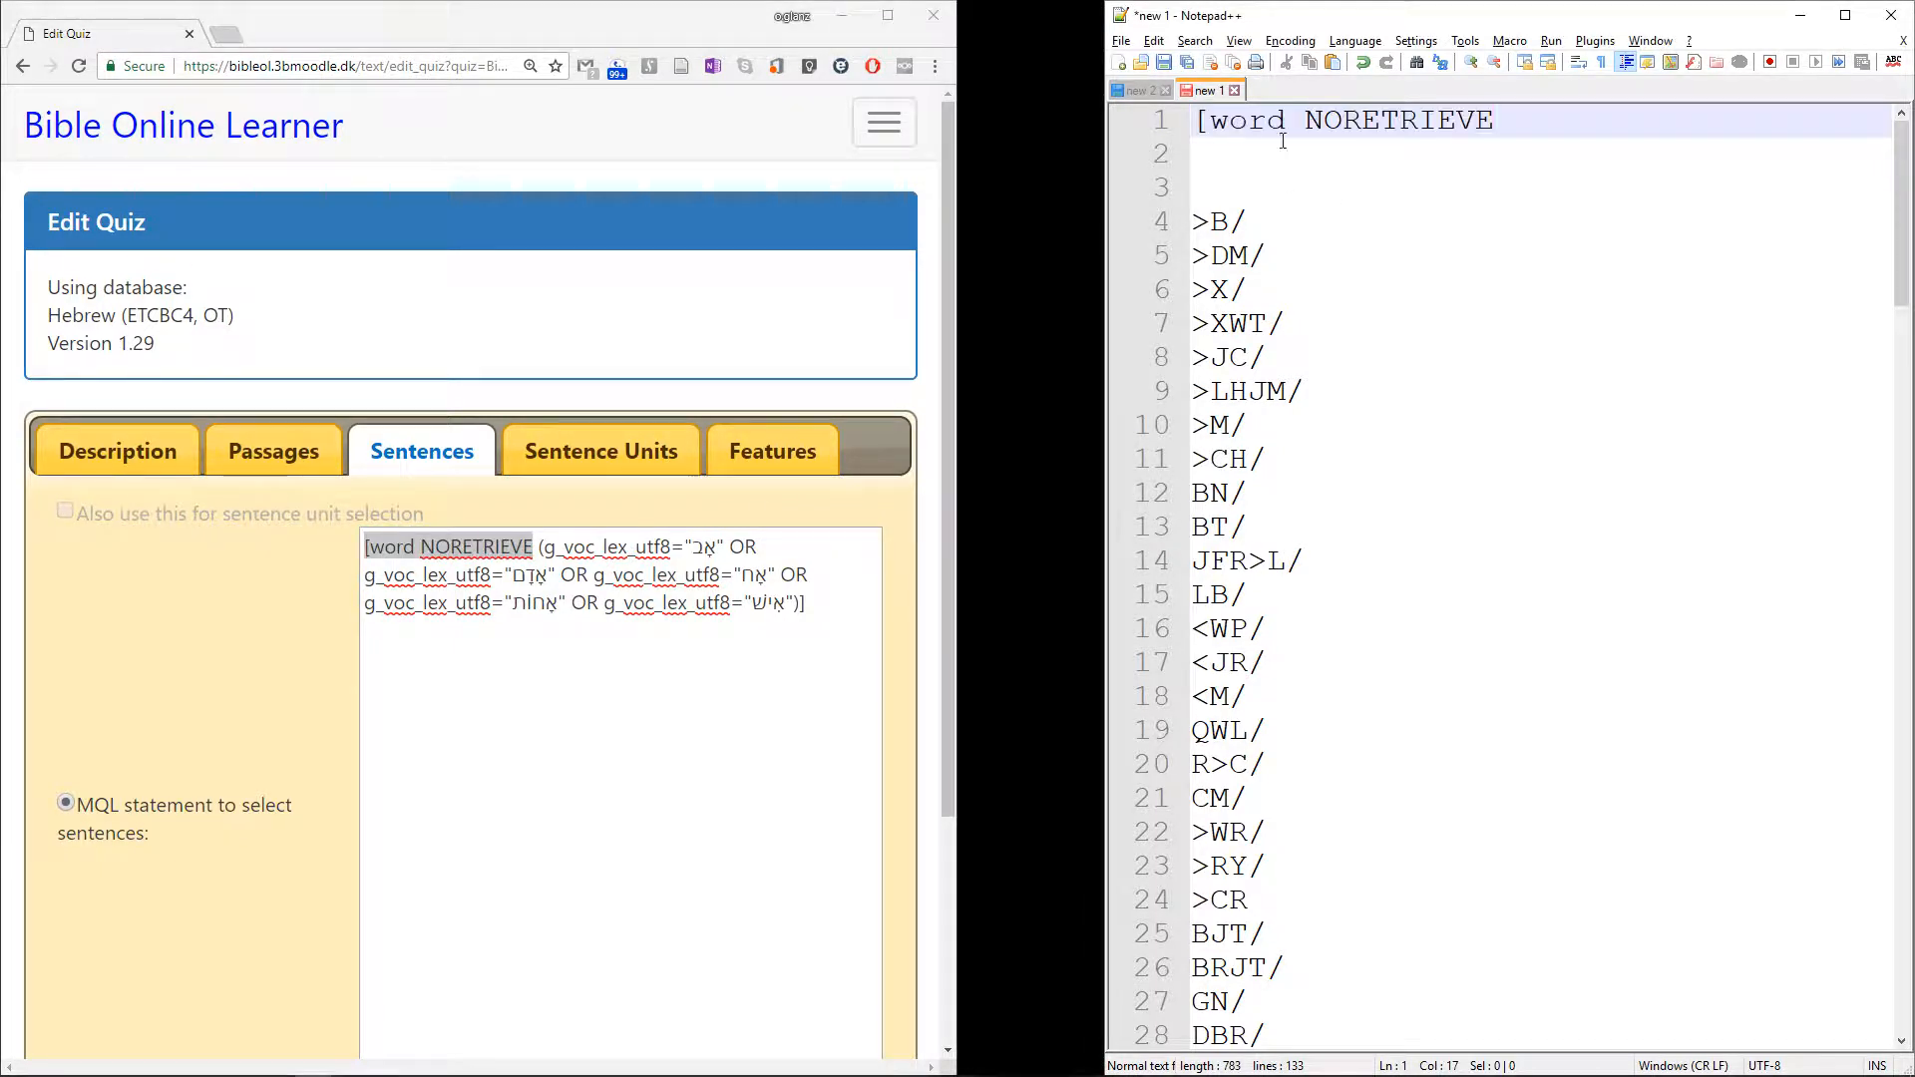
pyautogui.press('Down')
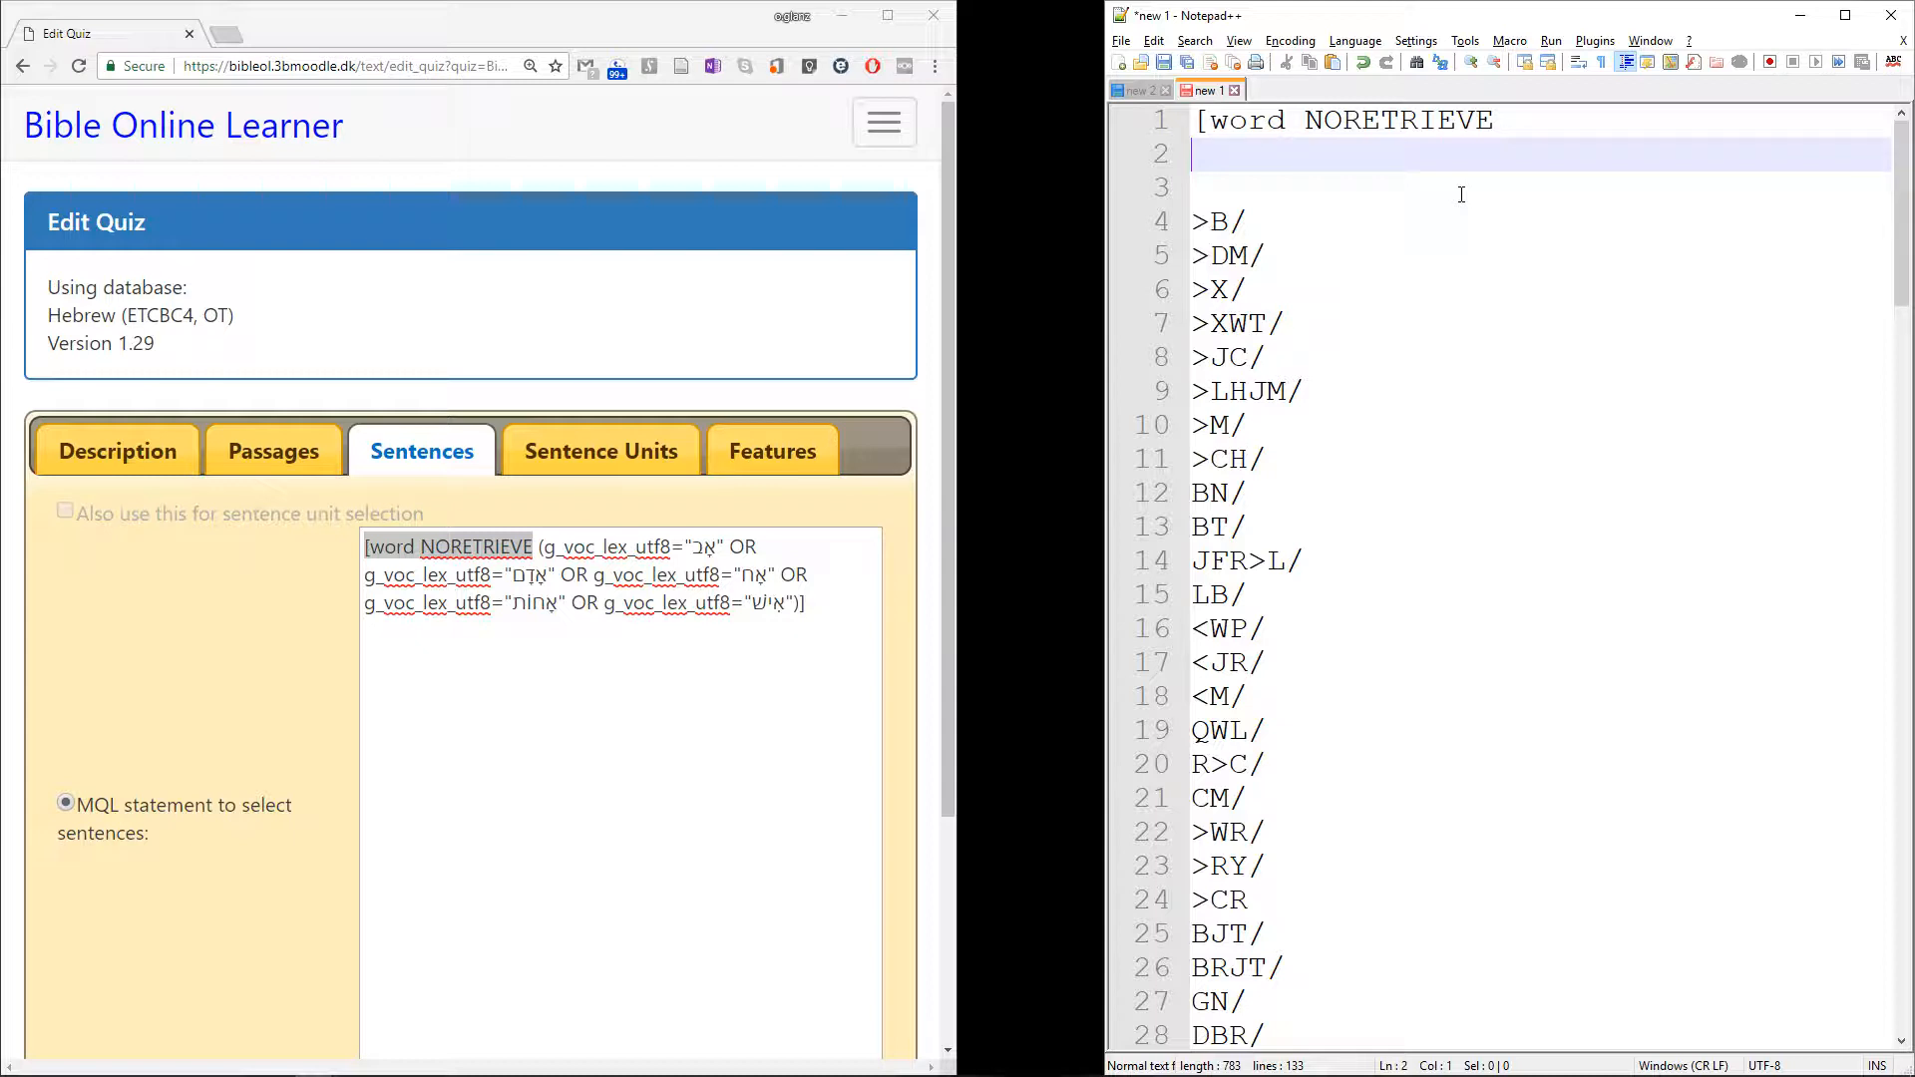
pyautogui.write('(')
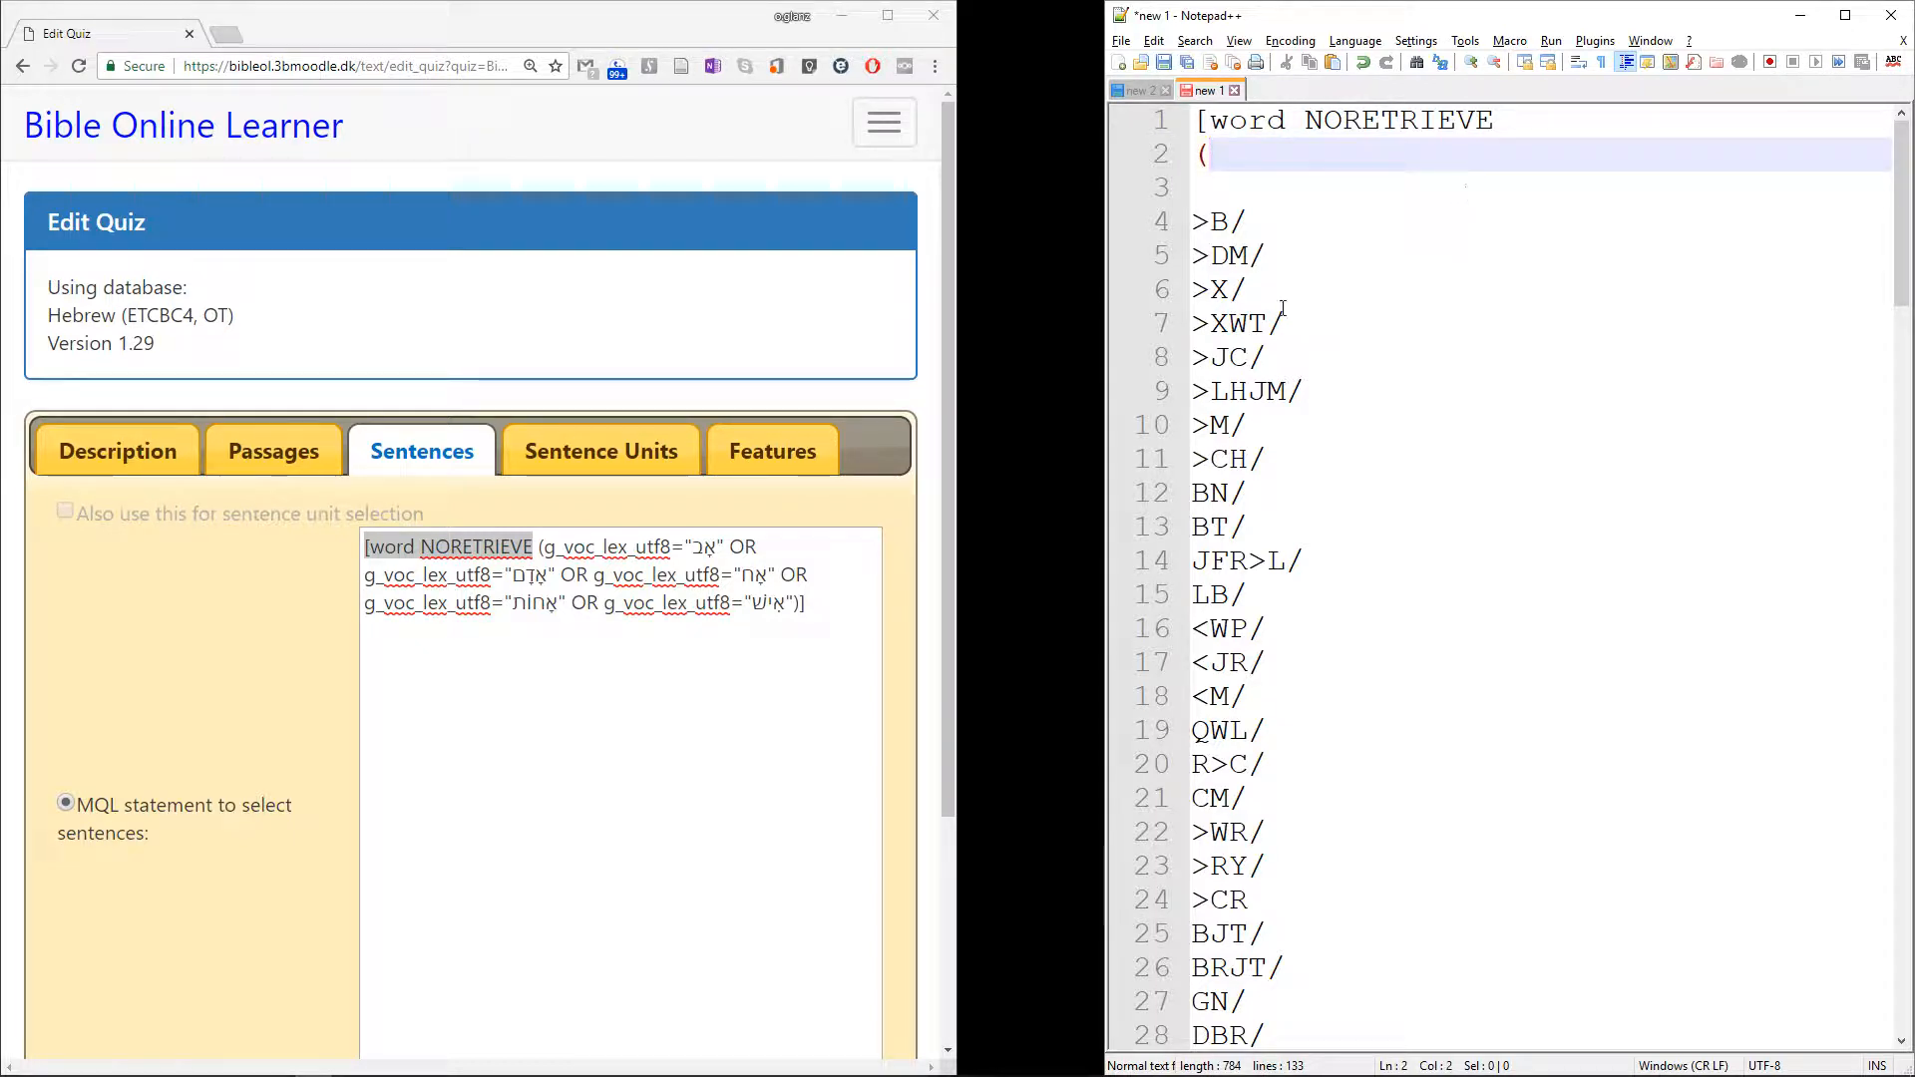
# Write the first query condition, lex= ">B/" OR, on line 3, copying the lexeme from the first word in the list
pyautogui.click(1243, 221)
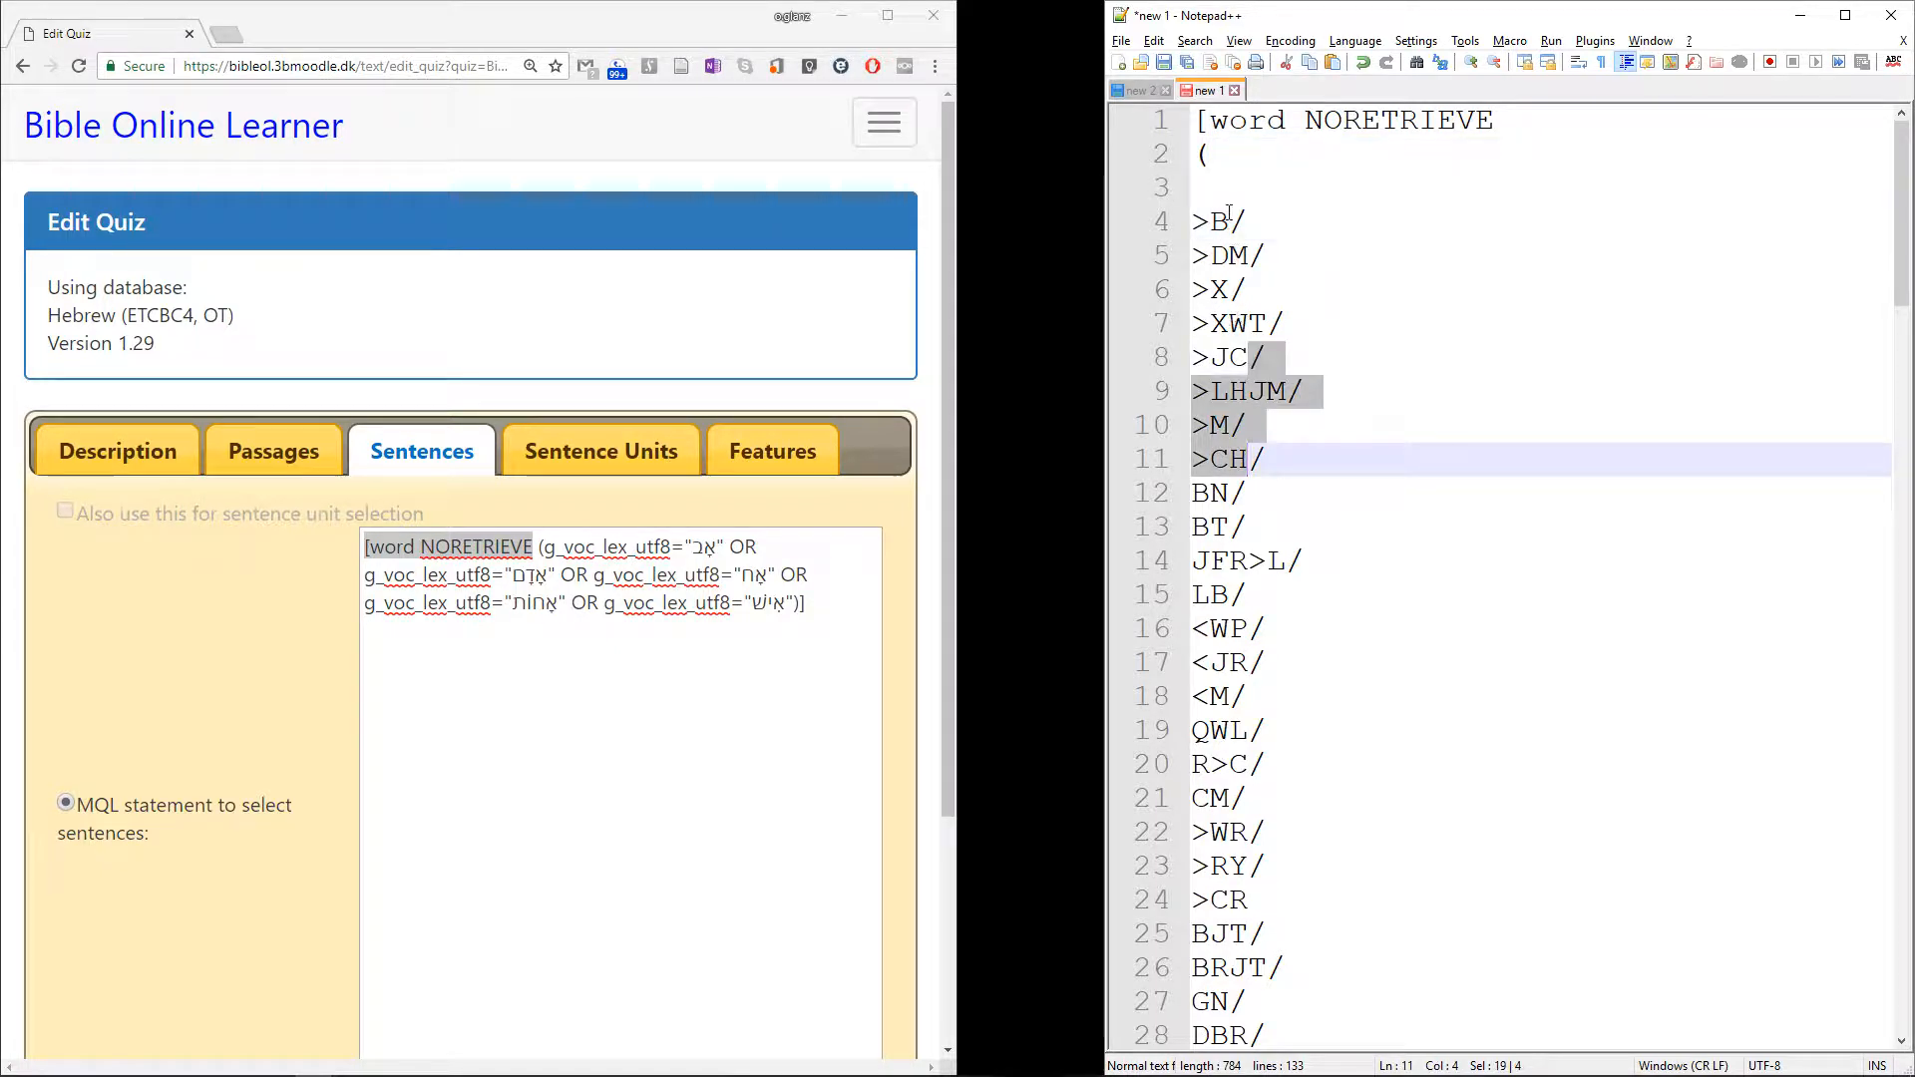
pyautogui.click(1236, 186)
pyautogui.write('le')
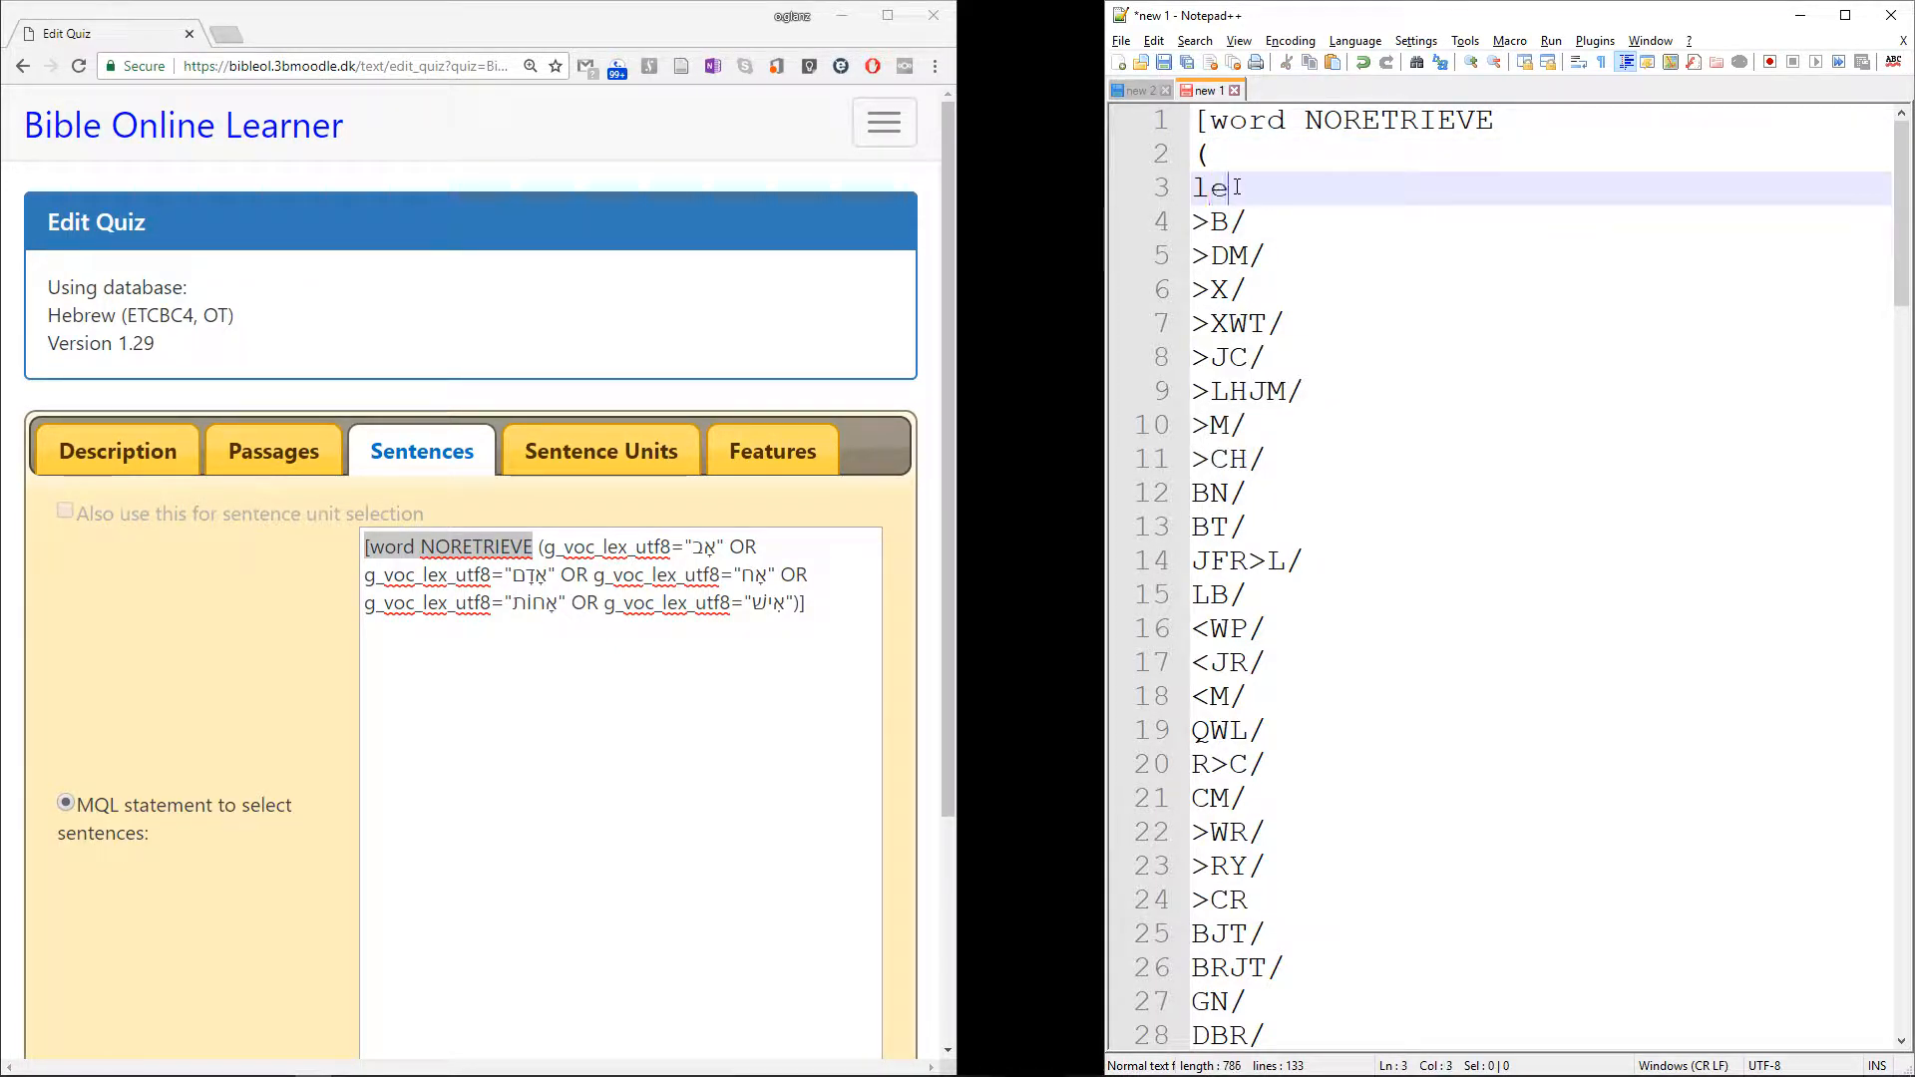
pyautogui.write('x= "')
pyautogui.moveTo(1247, 220); pyautogui.dragTo(1202, 220)
pyautogui.hotkey('ctrl', 'c')
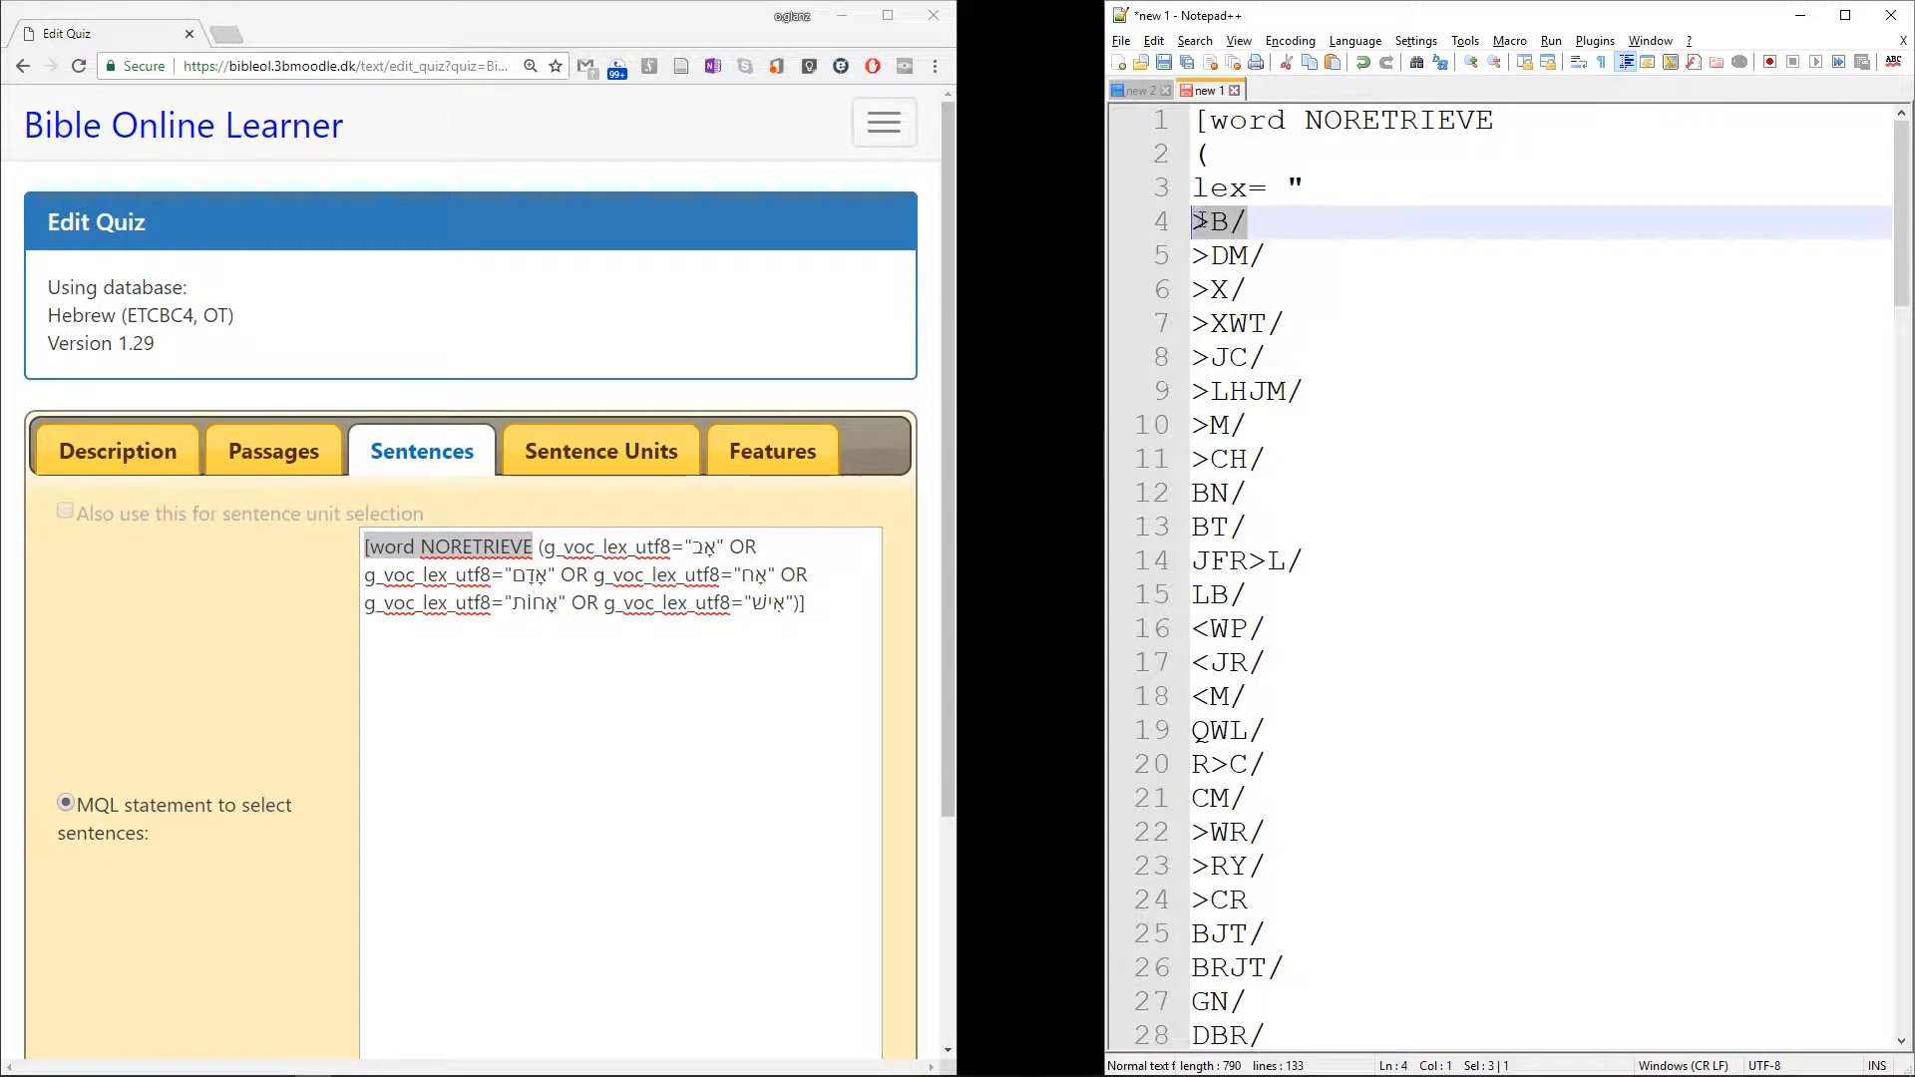
pyautogui.click(1426, 170)
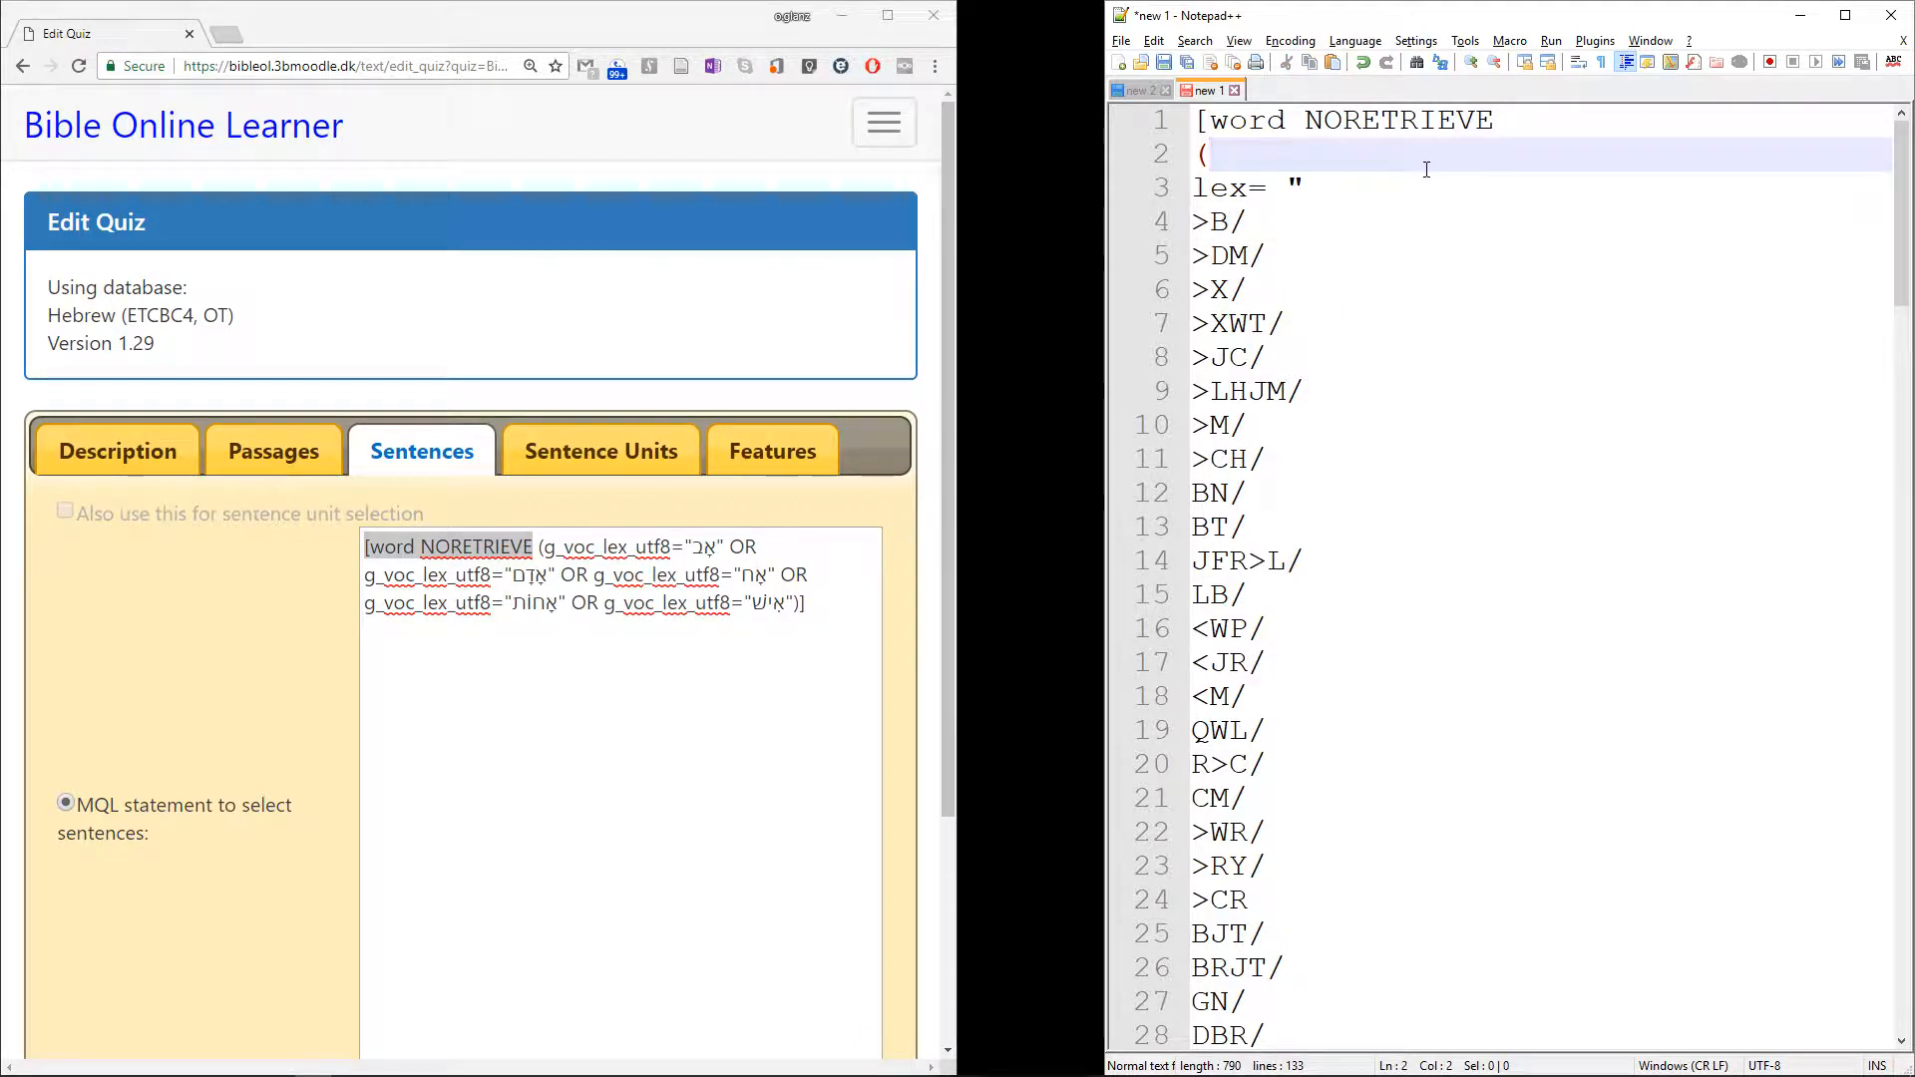
pyautogui.click(1486, 186)
pyautogui.hotkey('ctrl', 'v')
pyautogui.write('"')
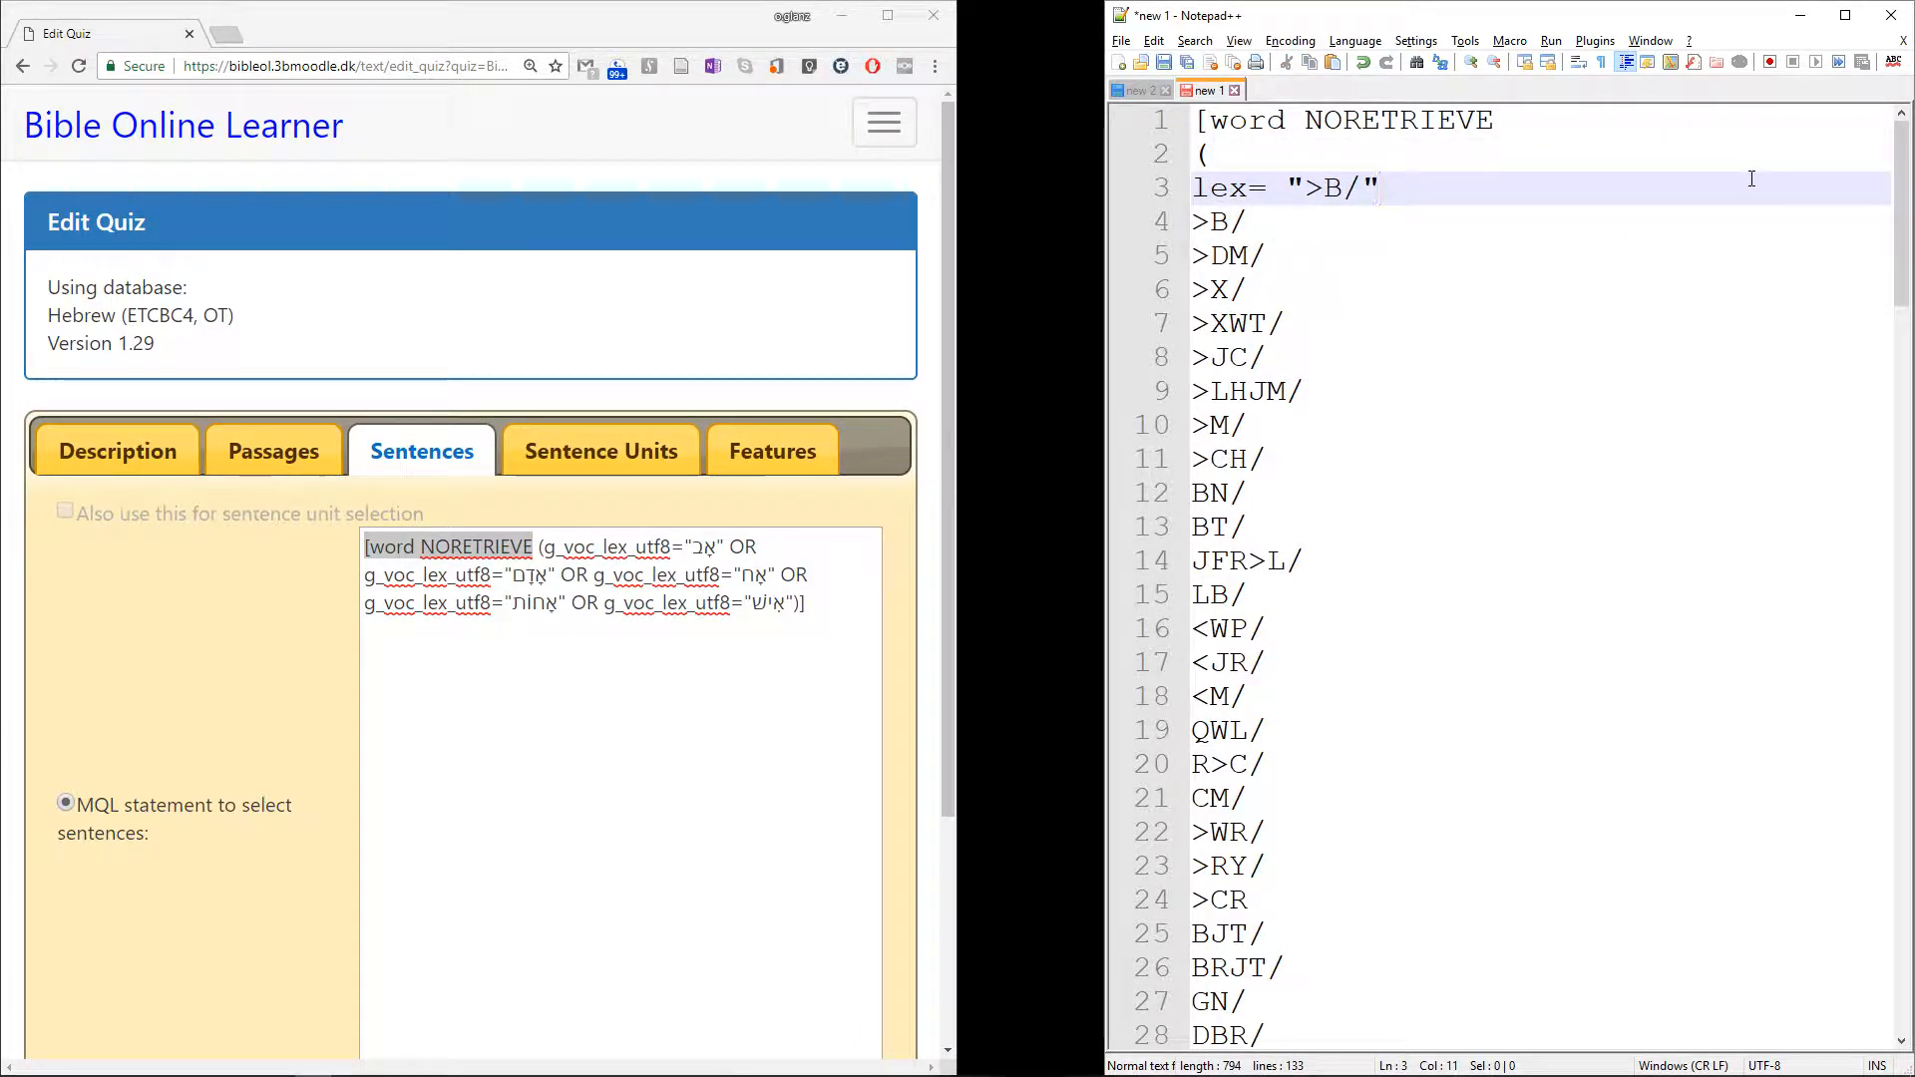
pyautogui.write(' OR')
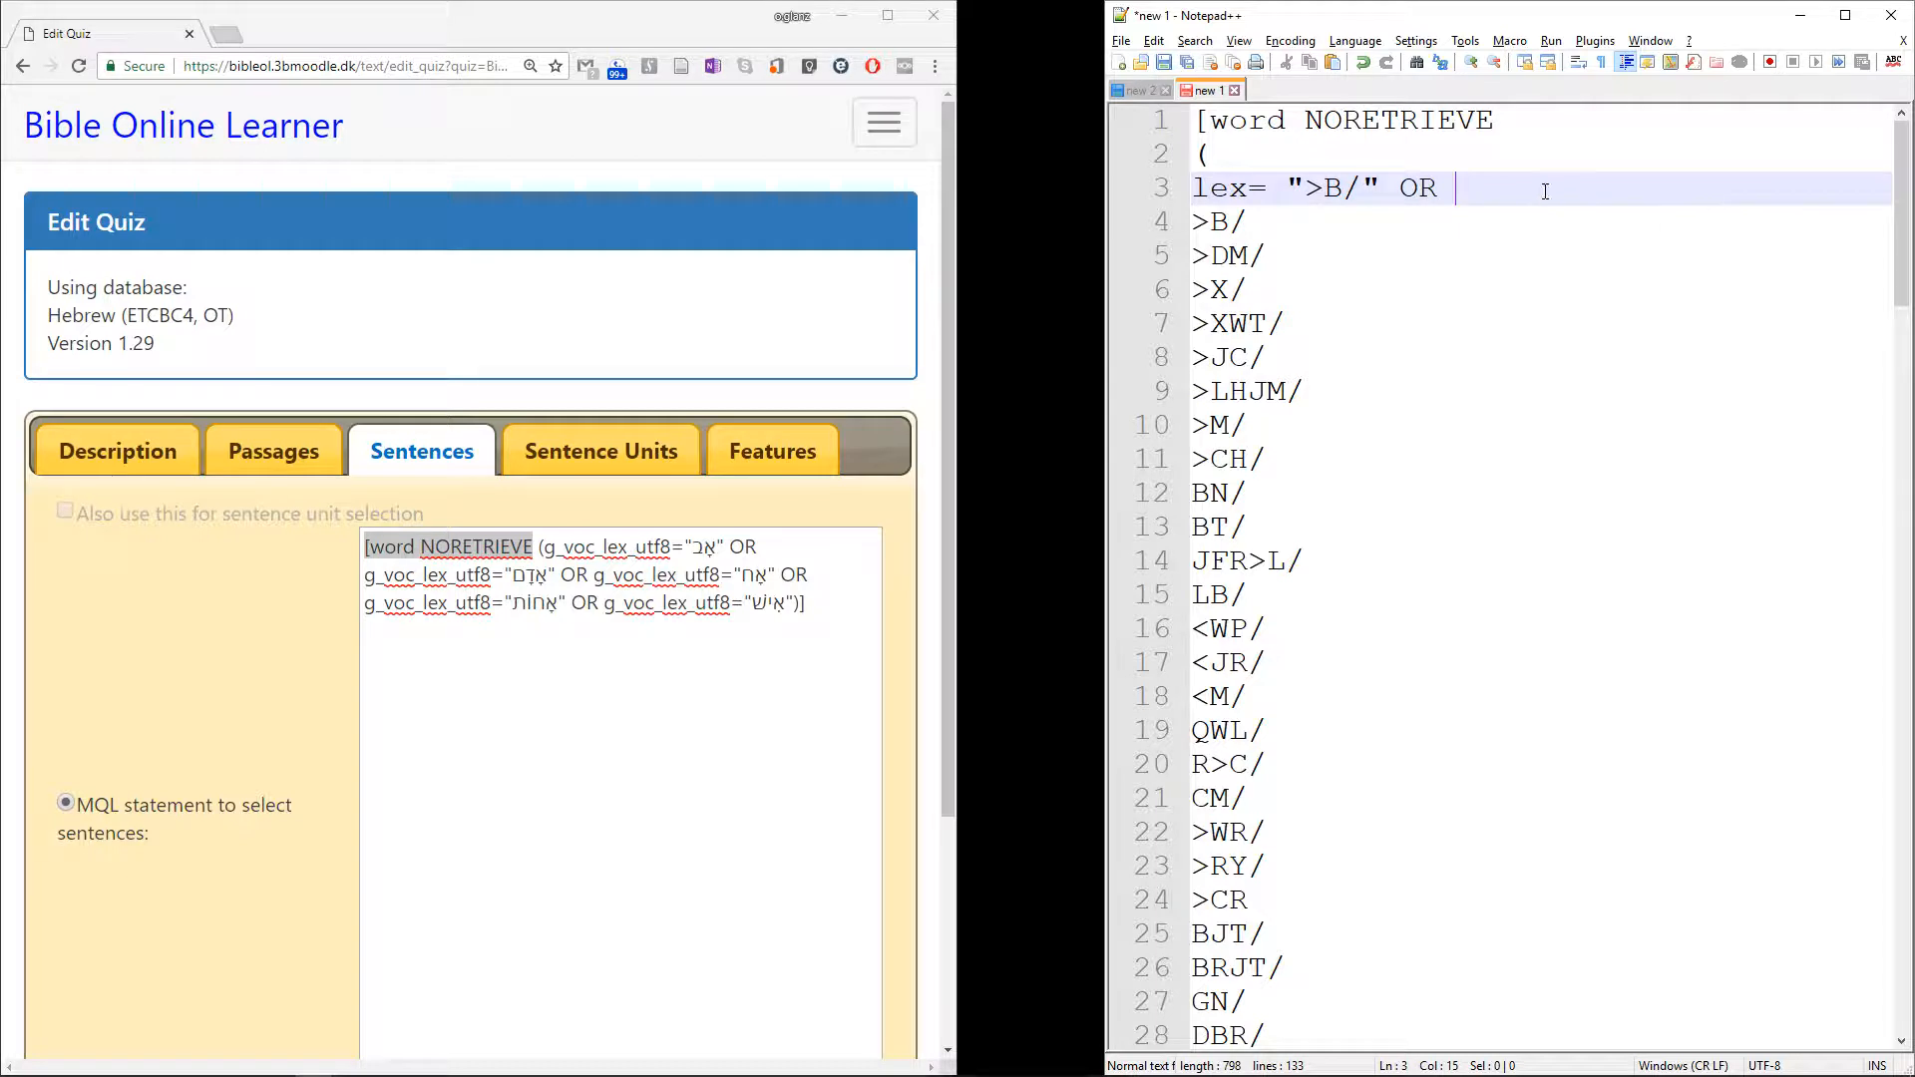
# Maximize the Notepad++ window, open the Replace dialog and place it beside the word list
pyautogui.hotkey('shift', 'Home')
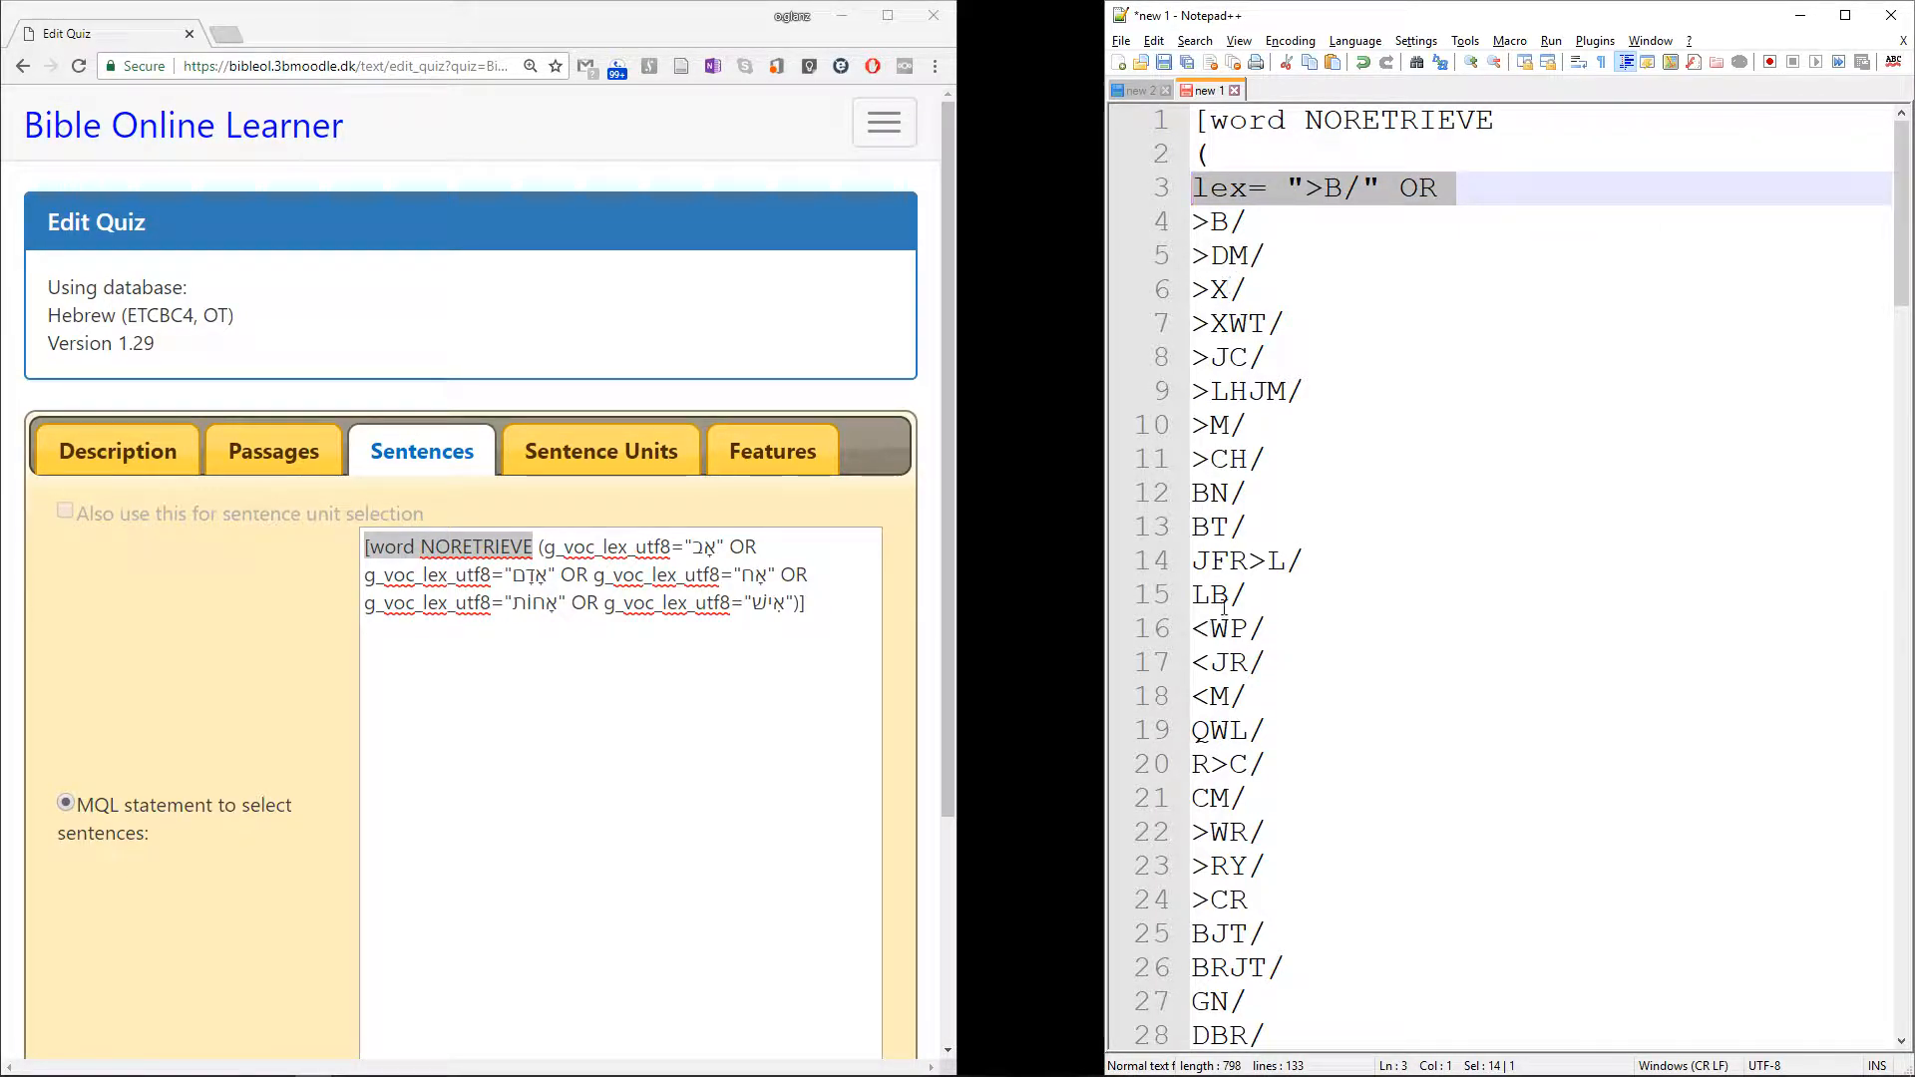
pyautogui.click(1337, 288)
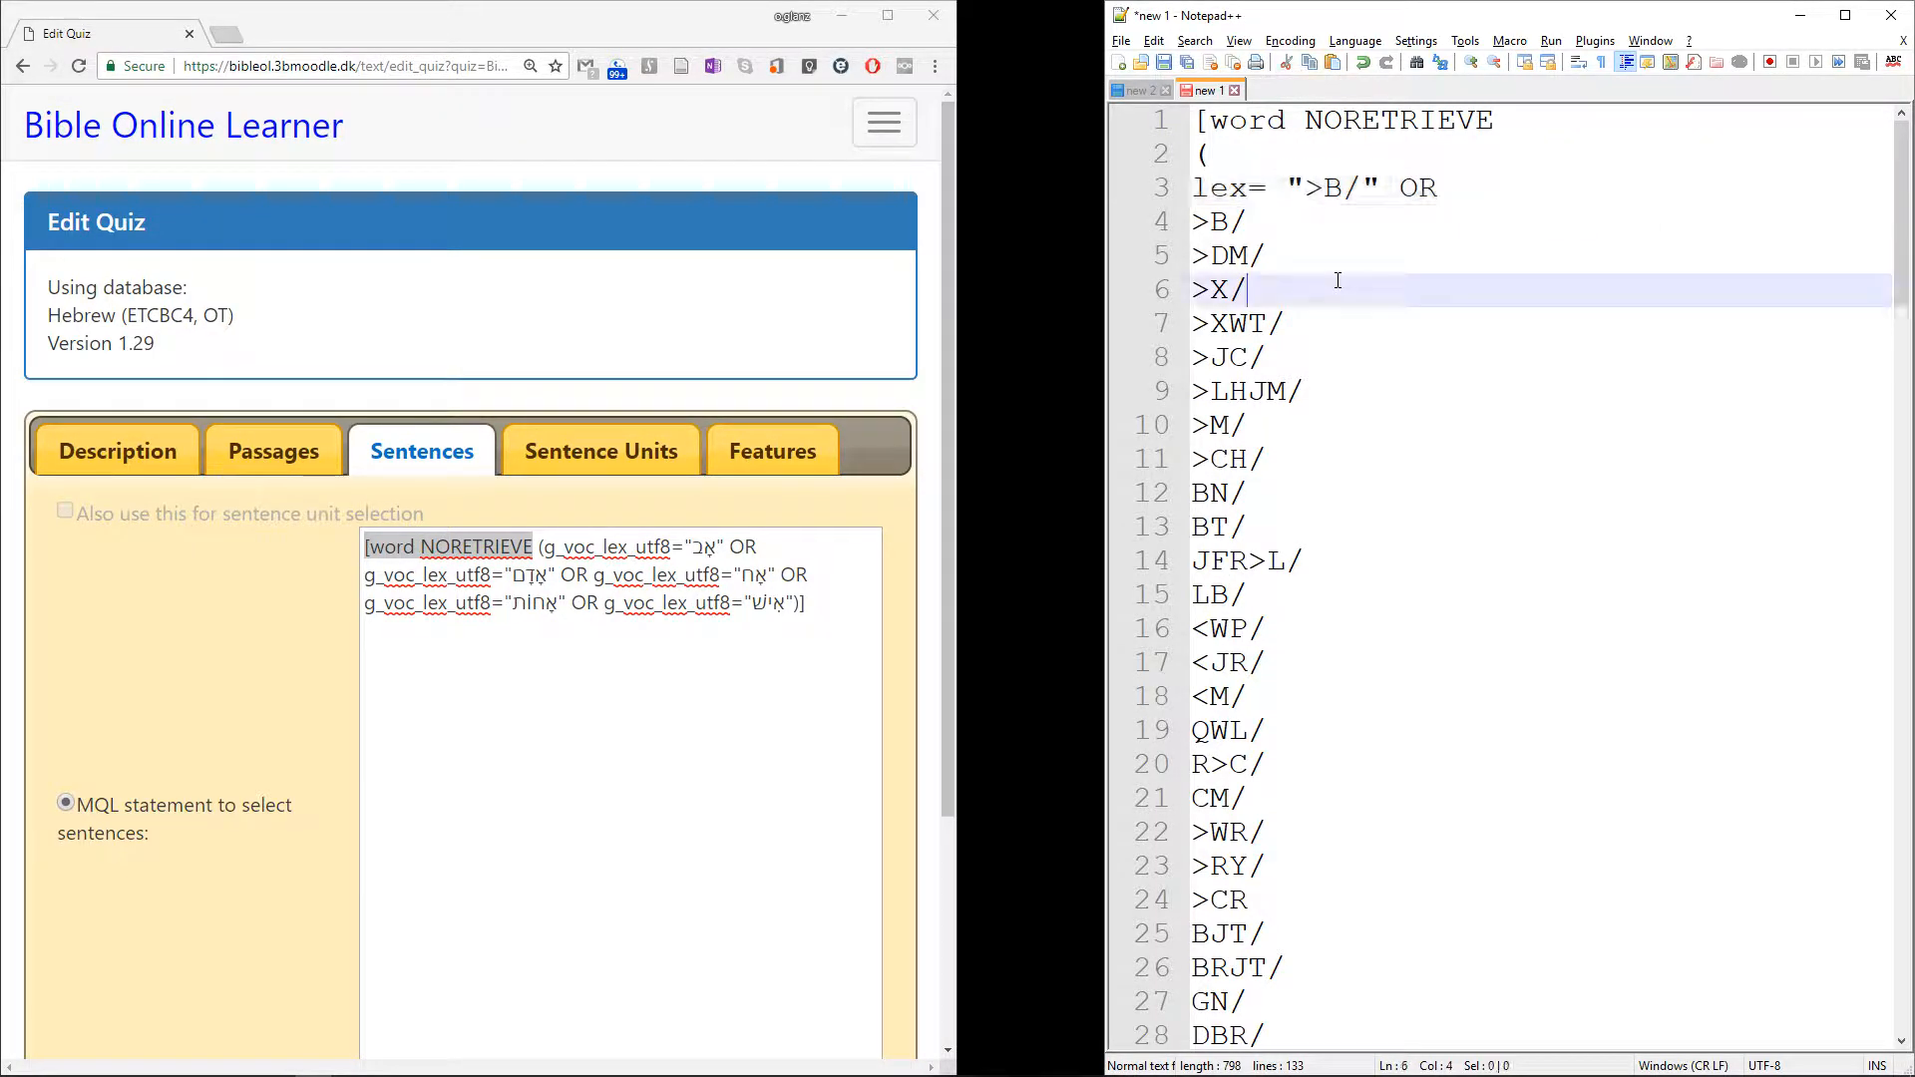
pyautogui.click(1847, 24)
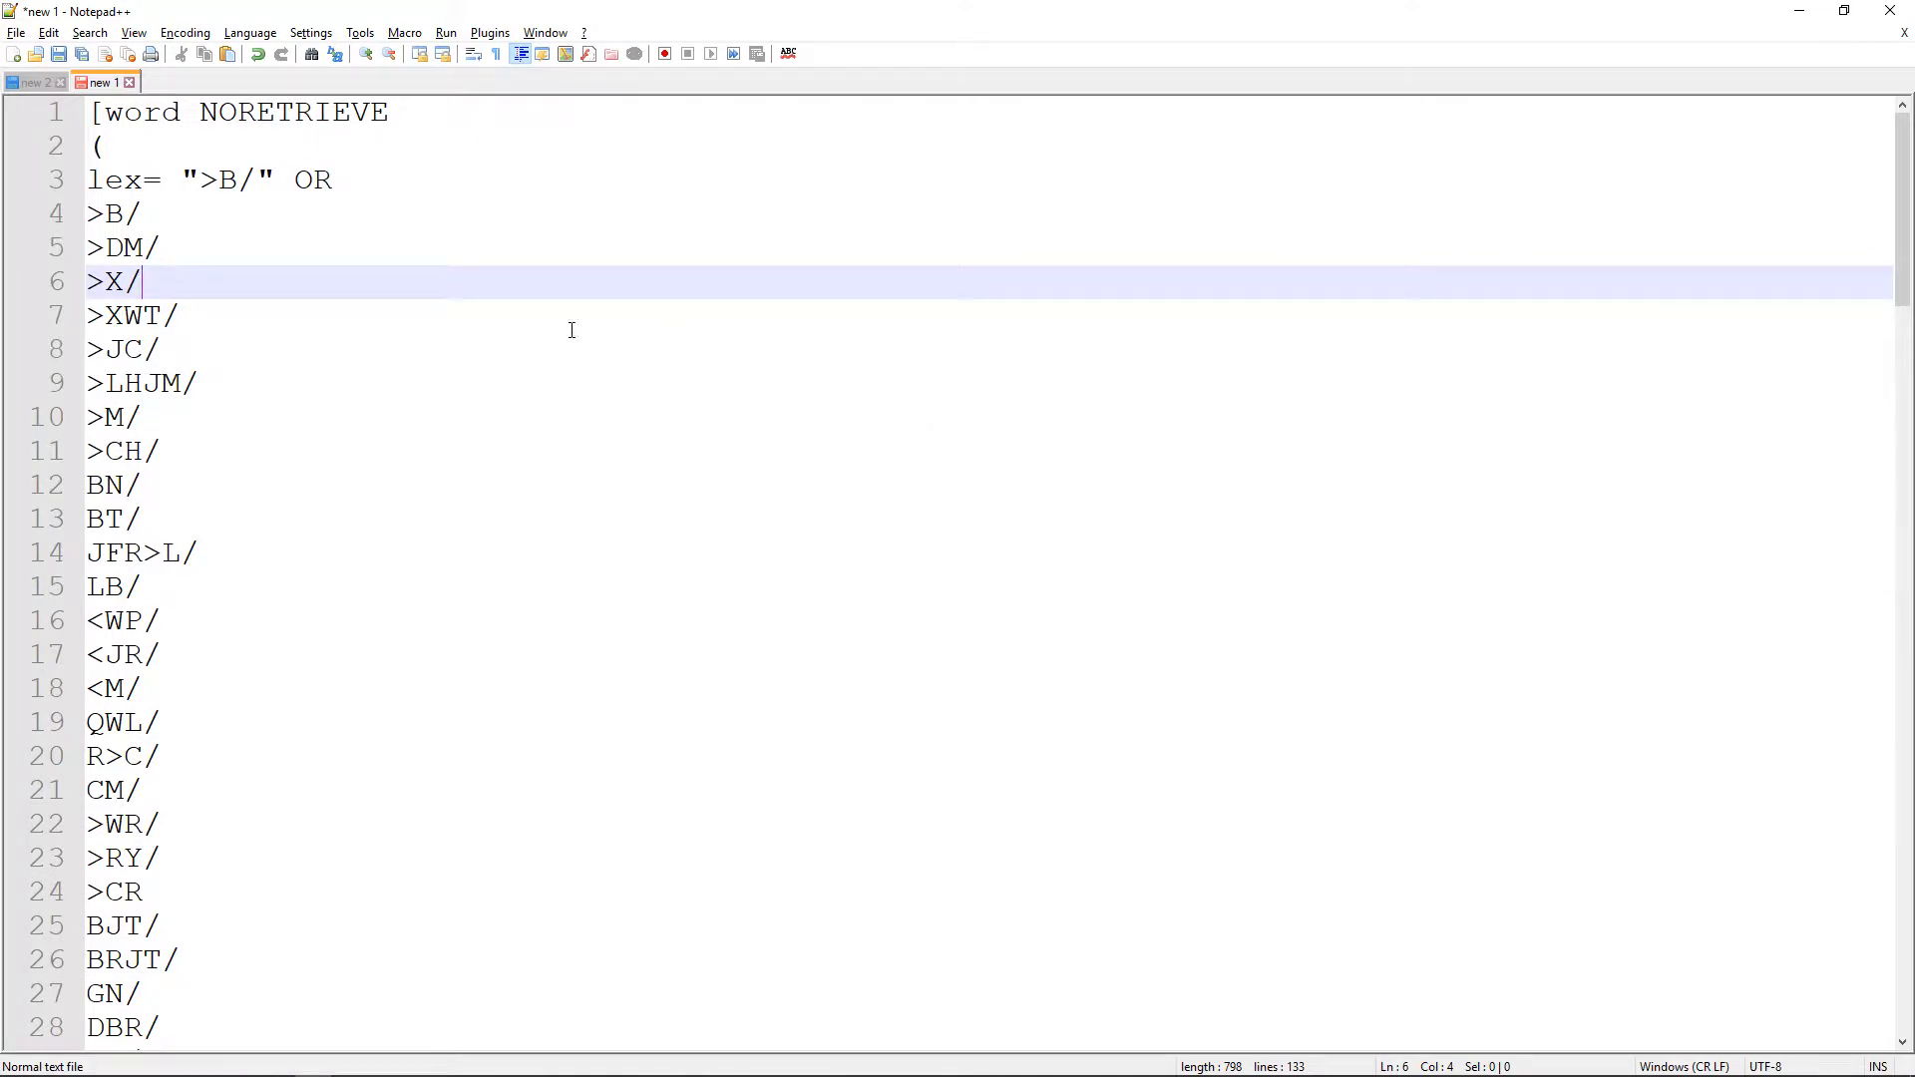
pyautogui.click(400, 187)
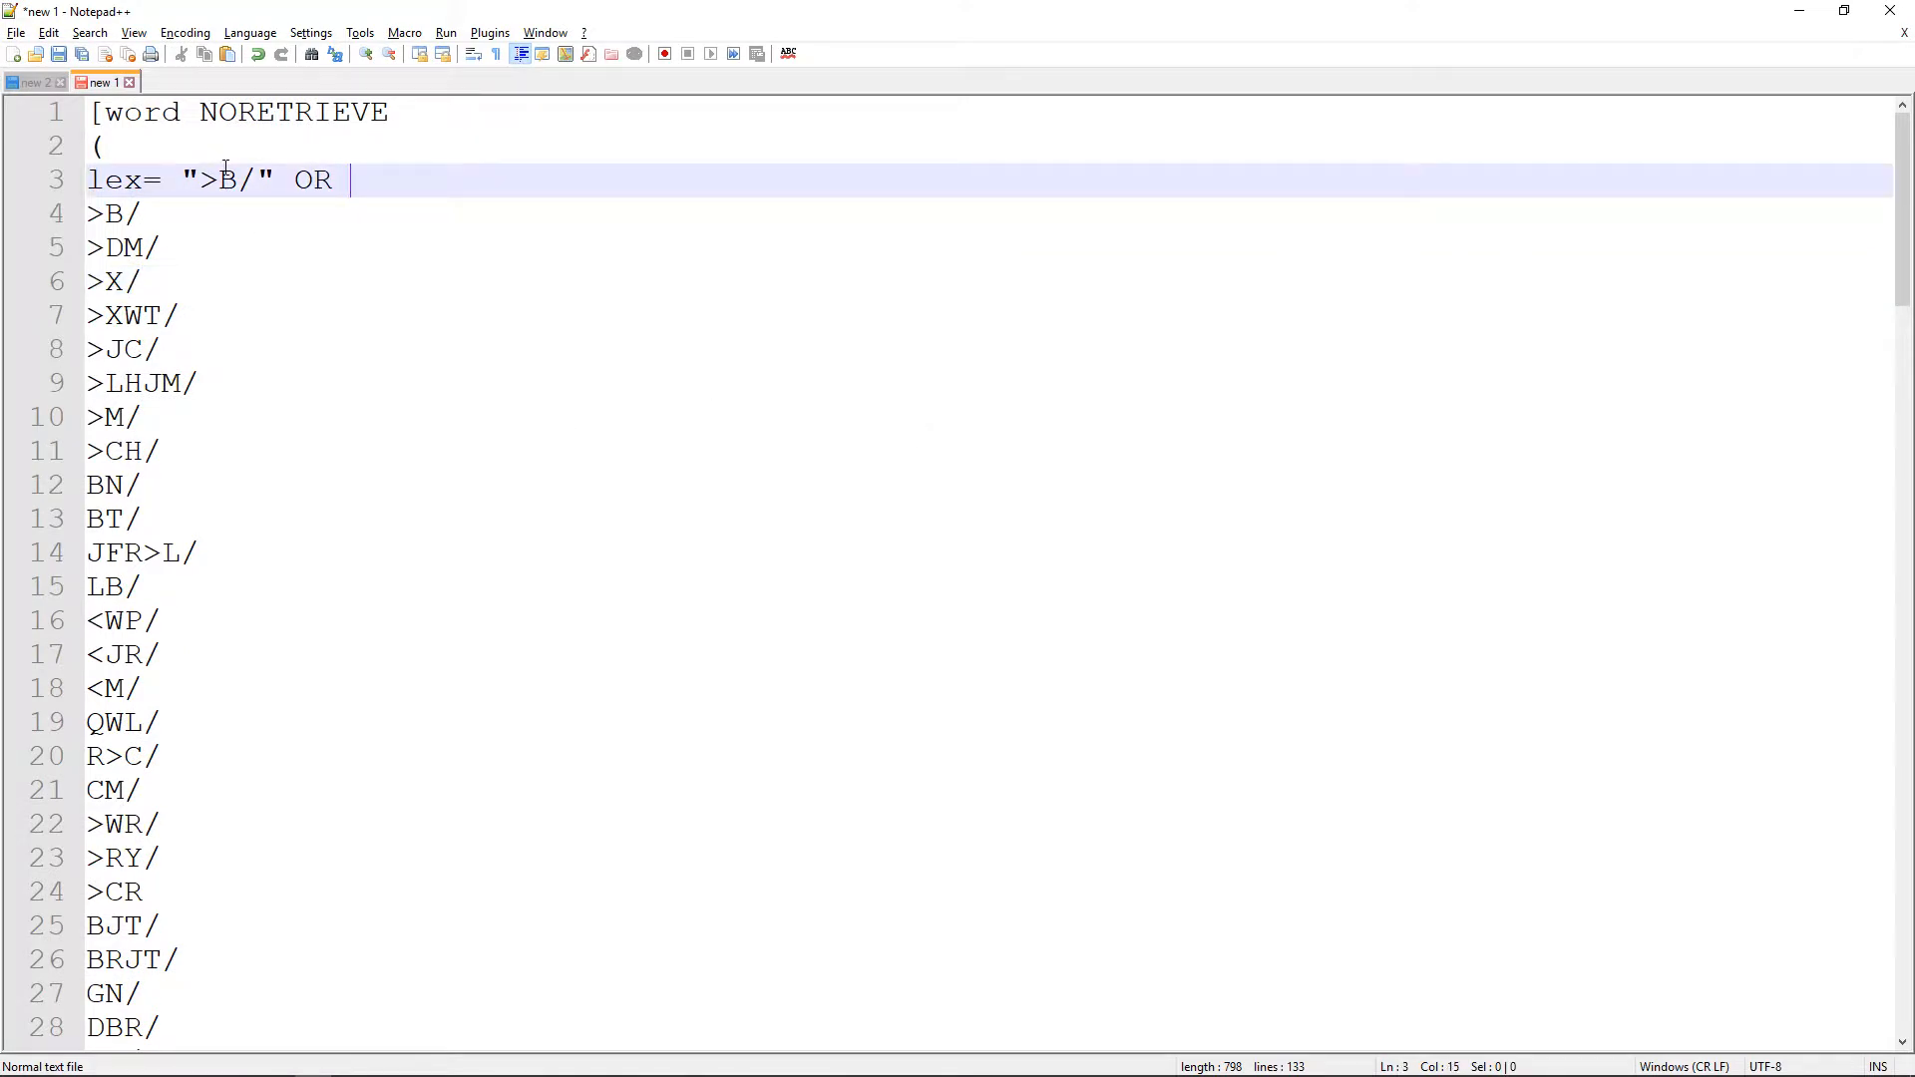
pyautogui.hotkey('ctrl', 'h')
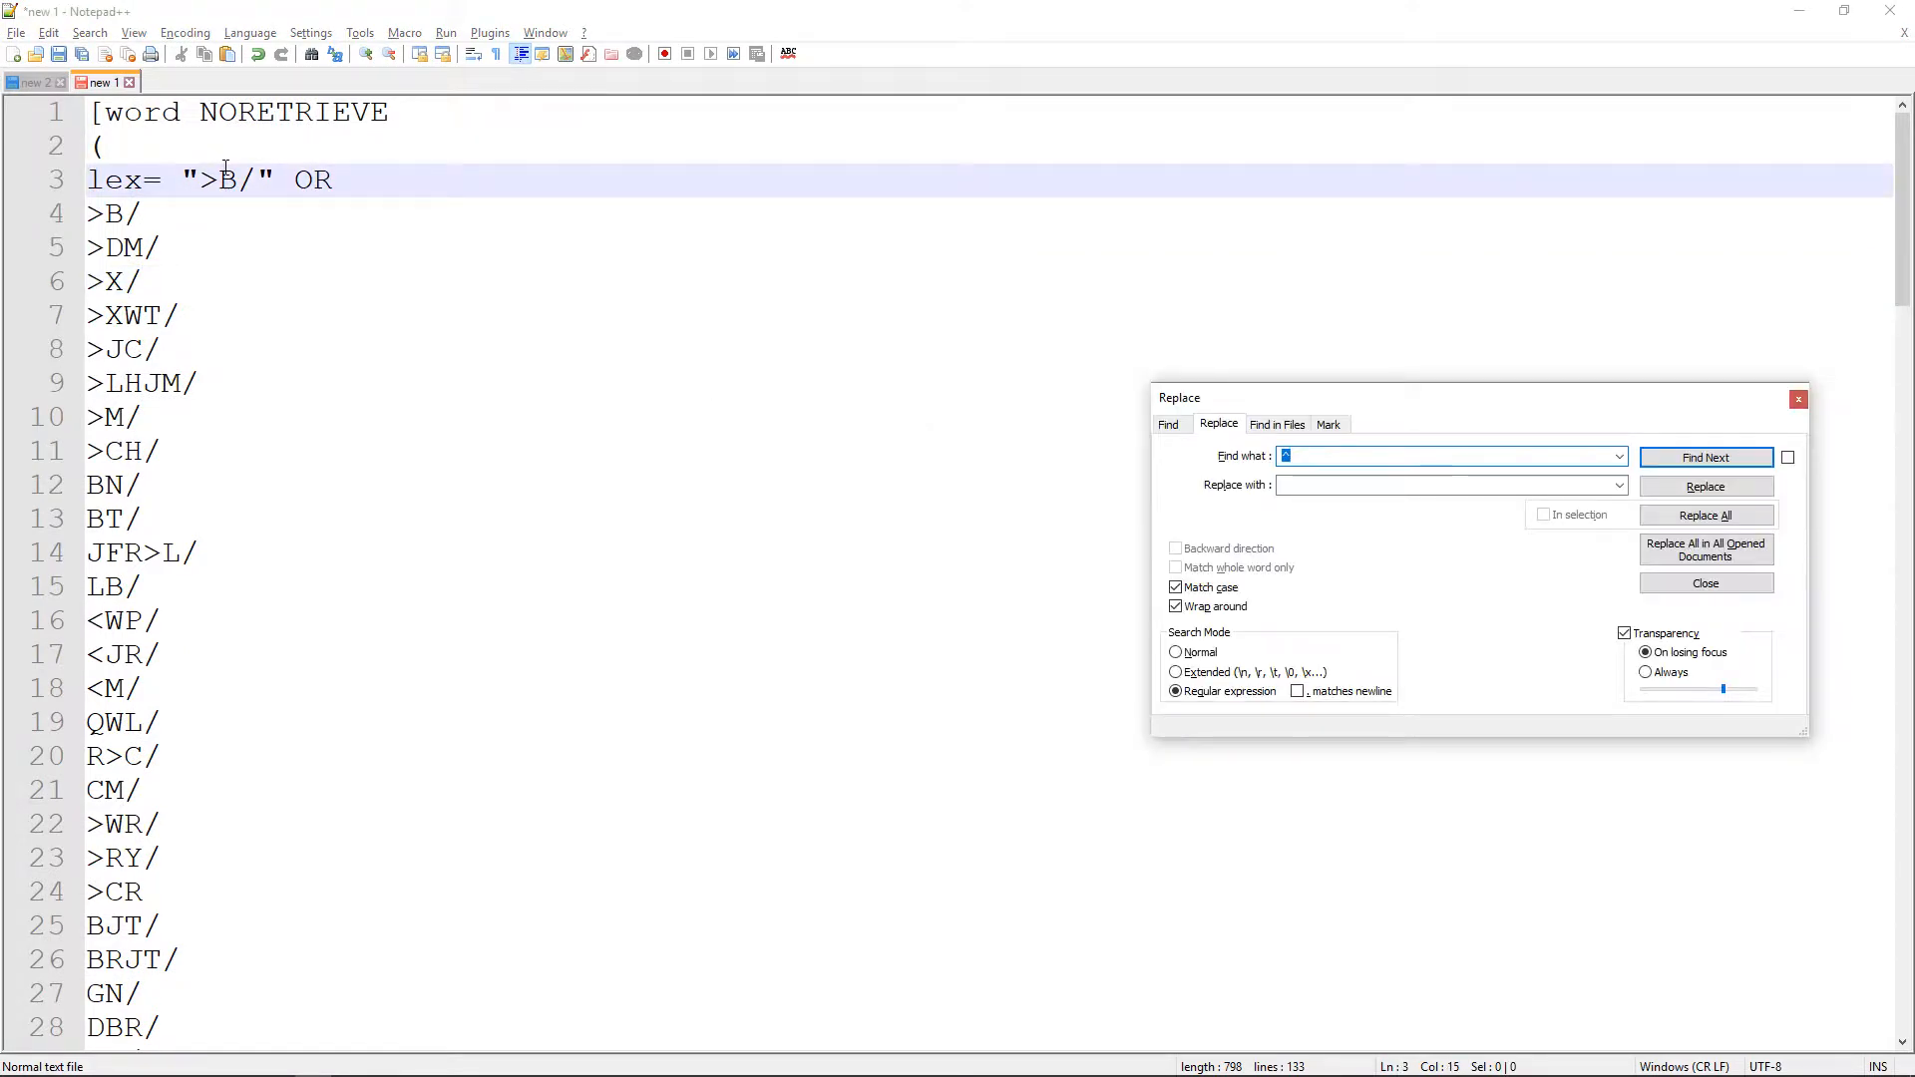
pyautogui.moveTo(1530, 398); pyautogui.dragTo(678, 289)
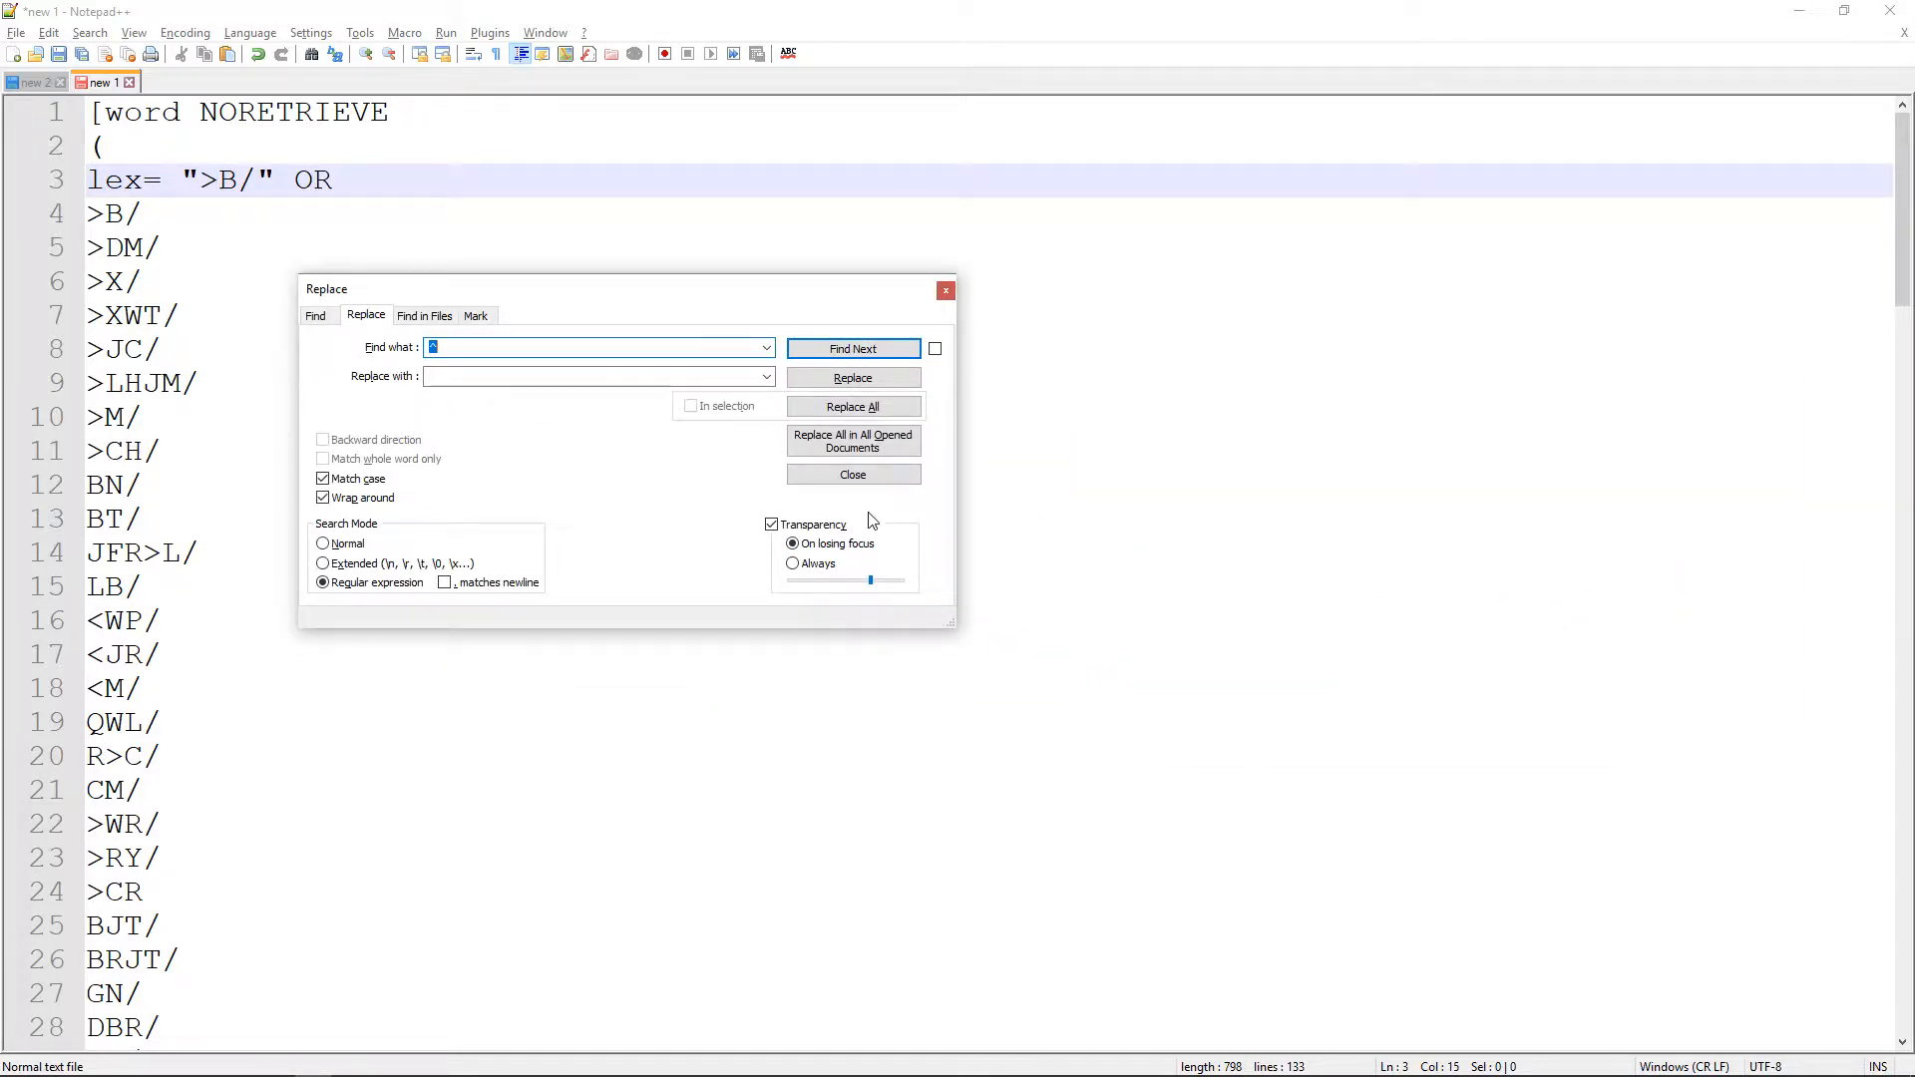
# Insert lex=" at the start of every line by replacing all matches of the regular expression ^
pyautogui.click(526, 351)
pyautogui.click(877, 351)
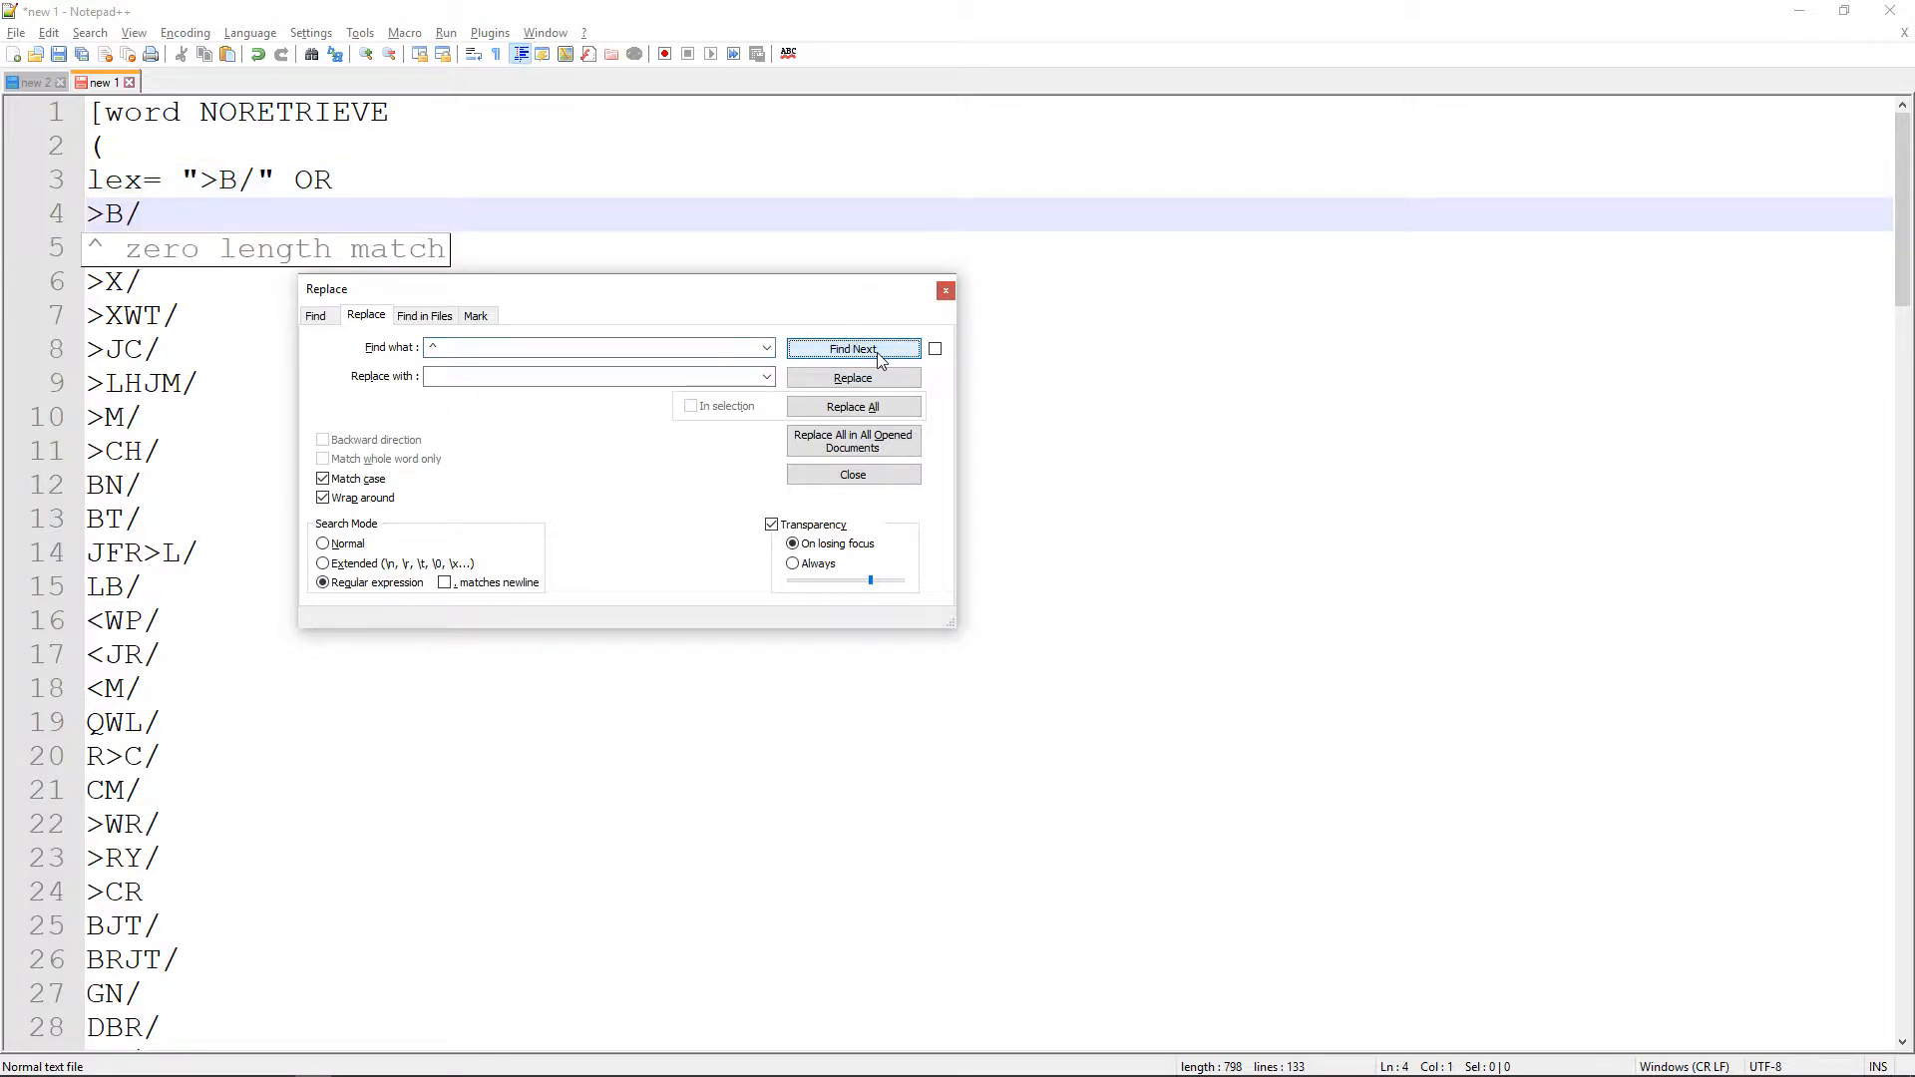
pyautogui.click(432, 347)
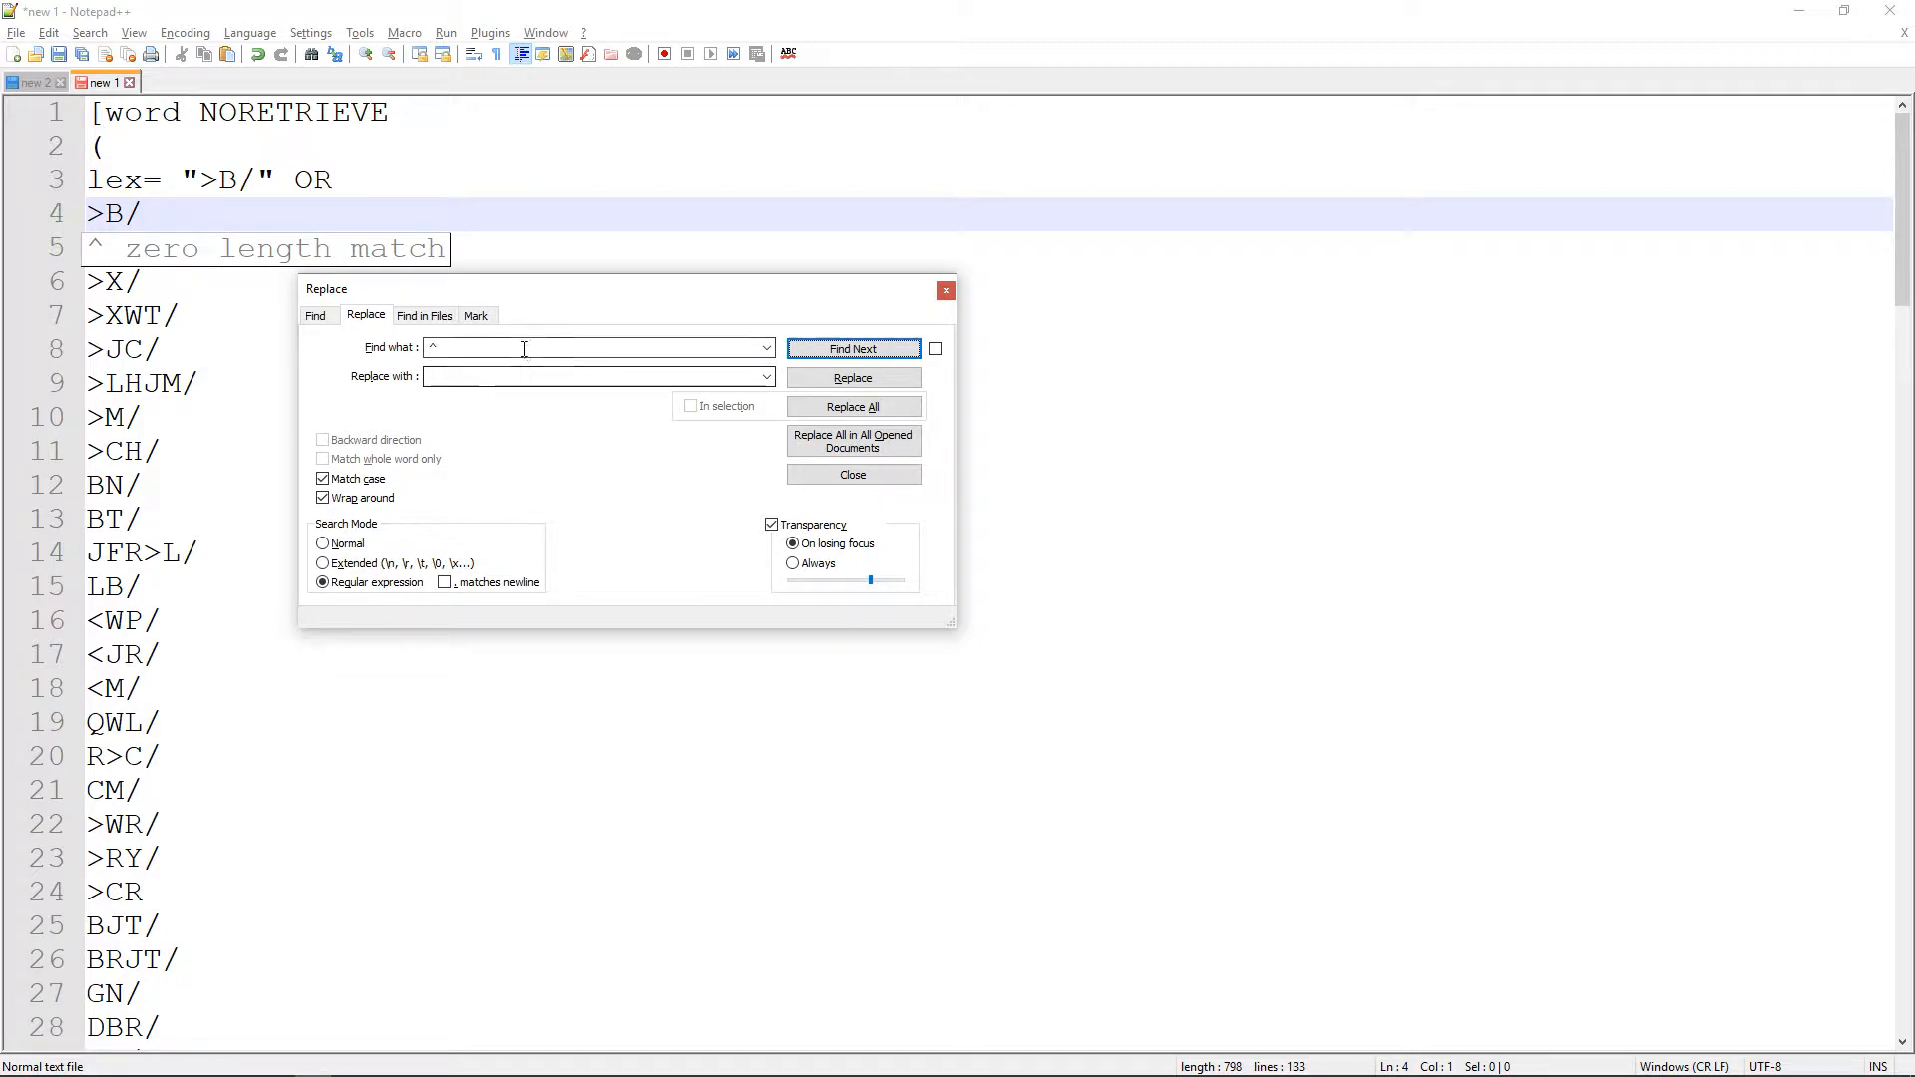
pyautogui.click(473, 375)
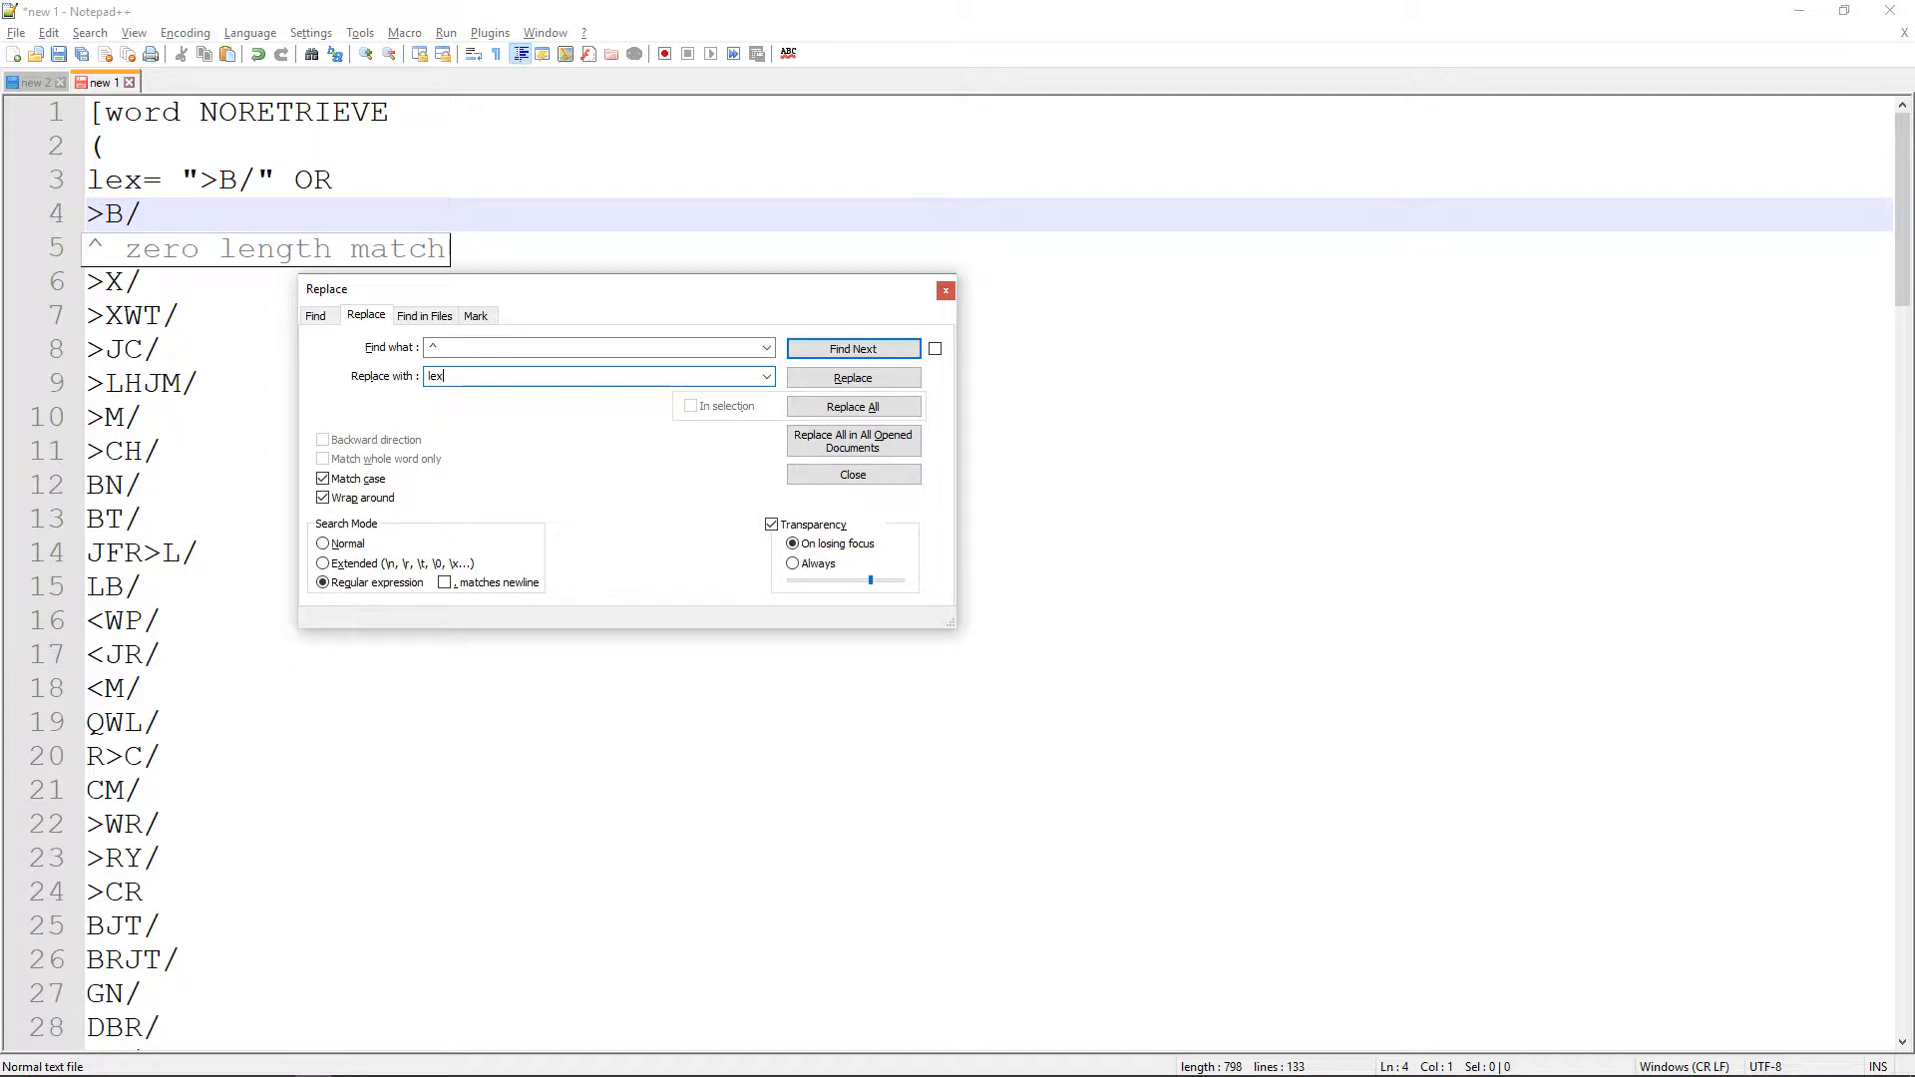
pyautogui.write('lex=')
pyautogui.click(822, 411)
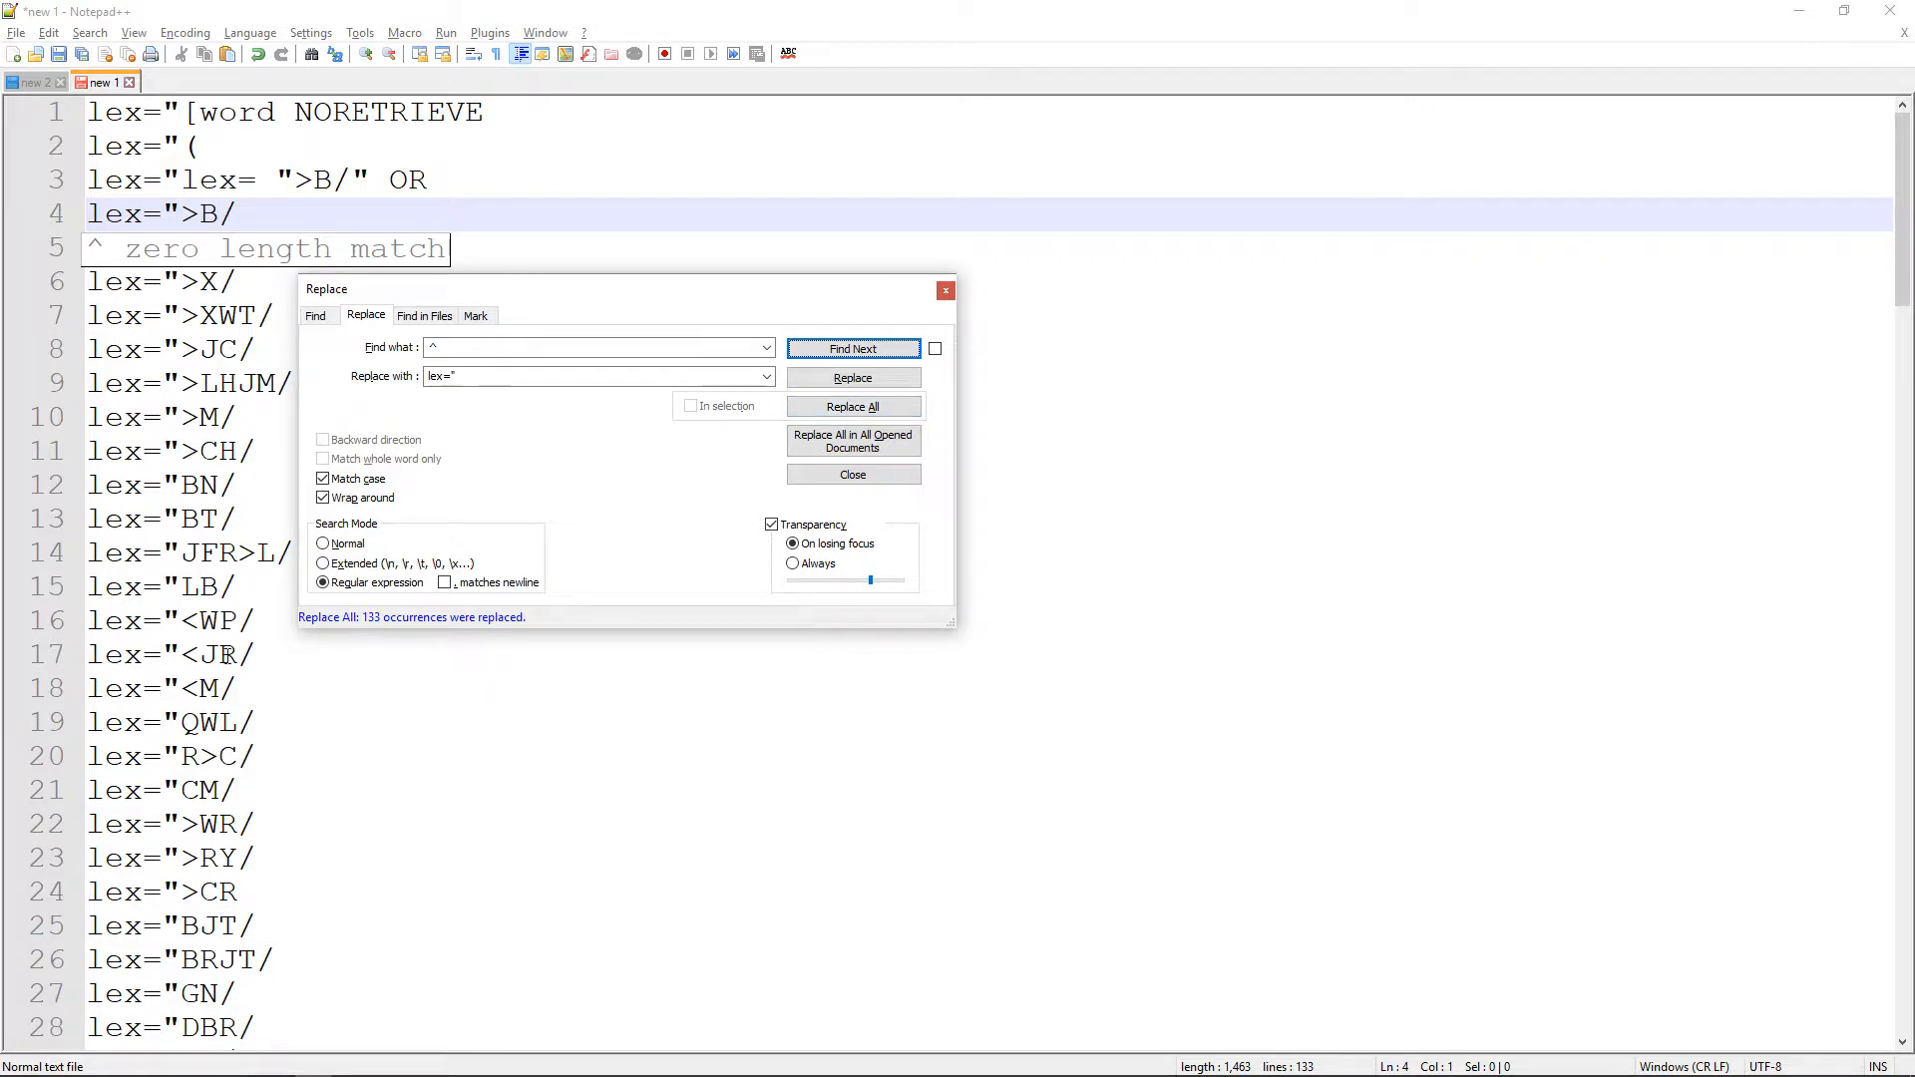
# Remove the surplus lex=" prefix from lines 1, 2 and 3, keeping the original query text
pyautogui.click(649, 222)
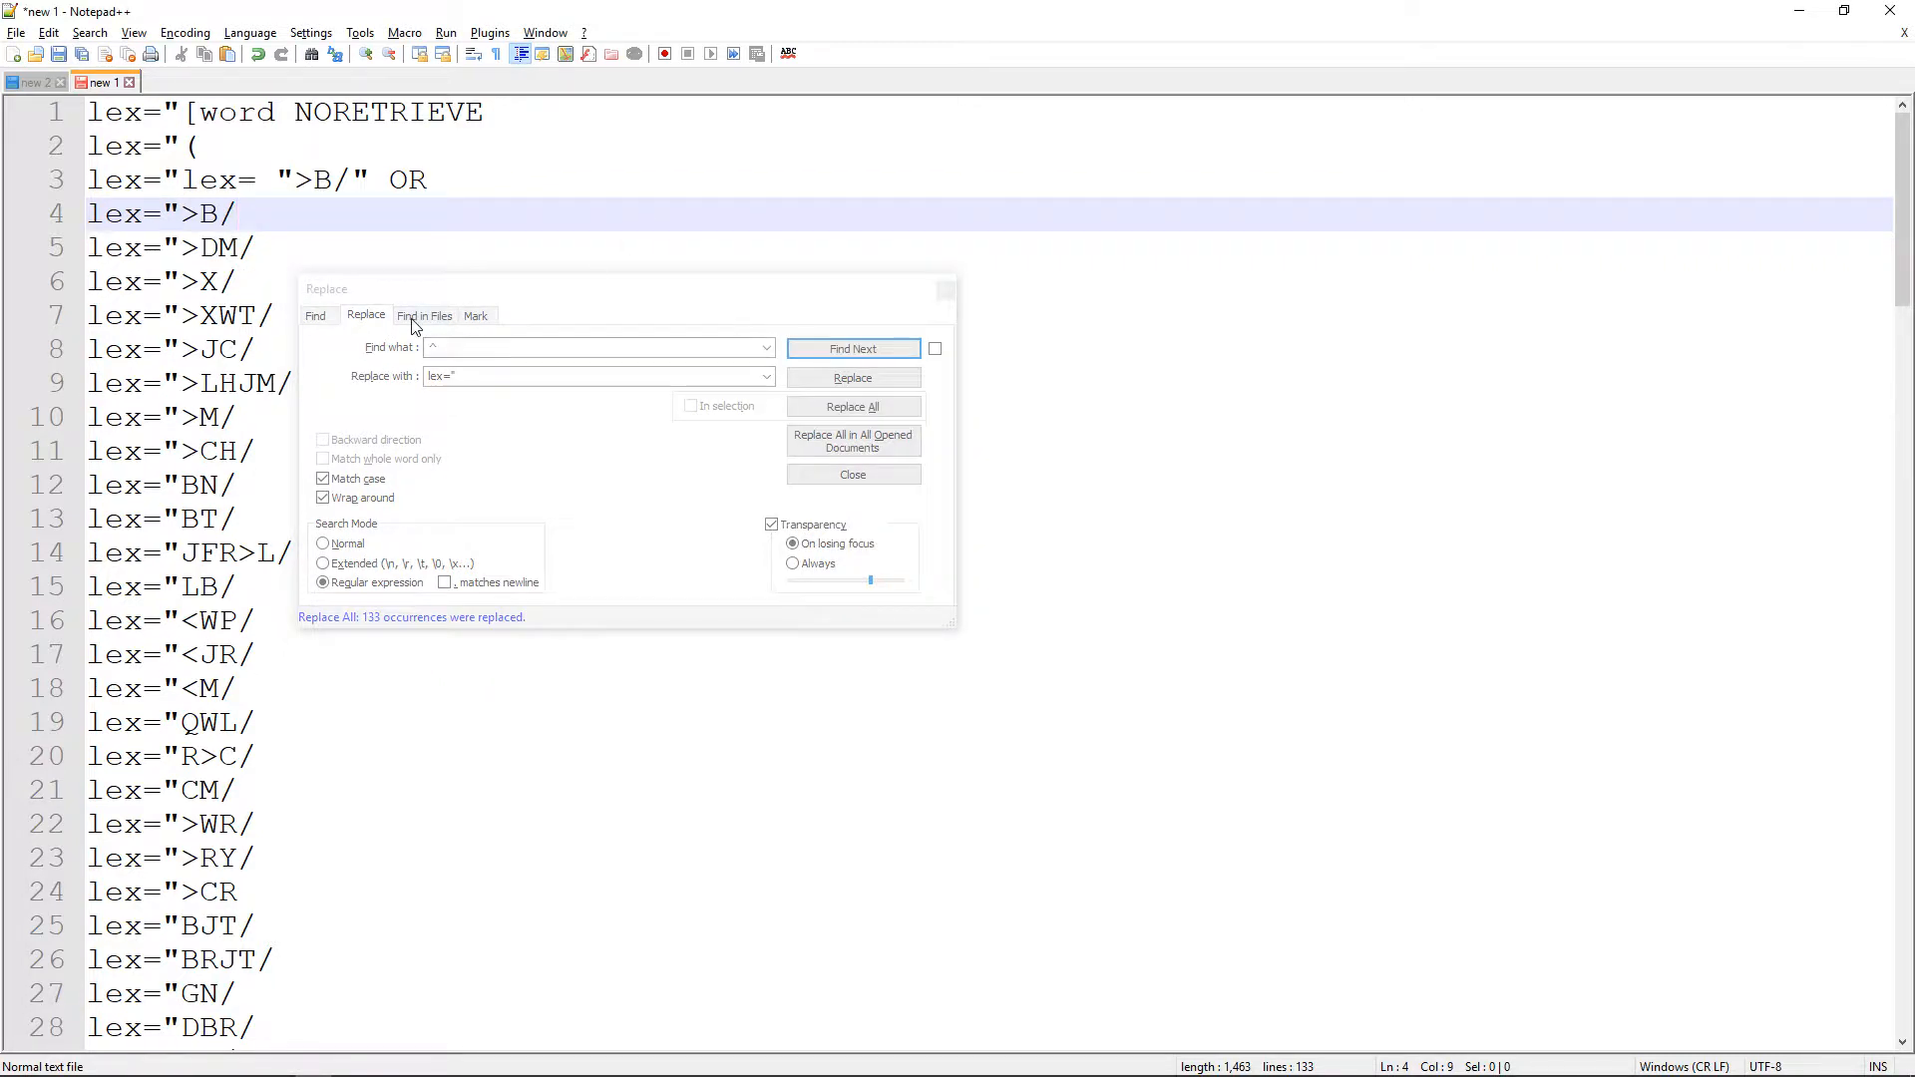
pyautogui.moveTo(189, 112); pyautogui.dragTo(92, 110)
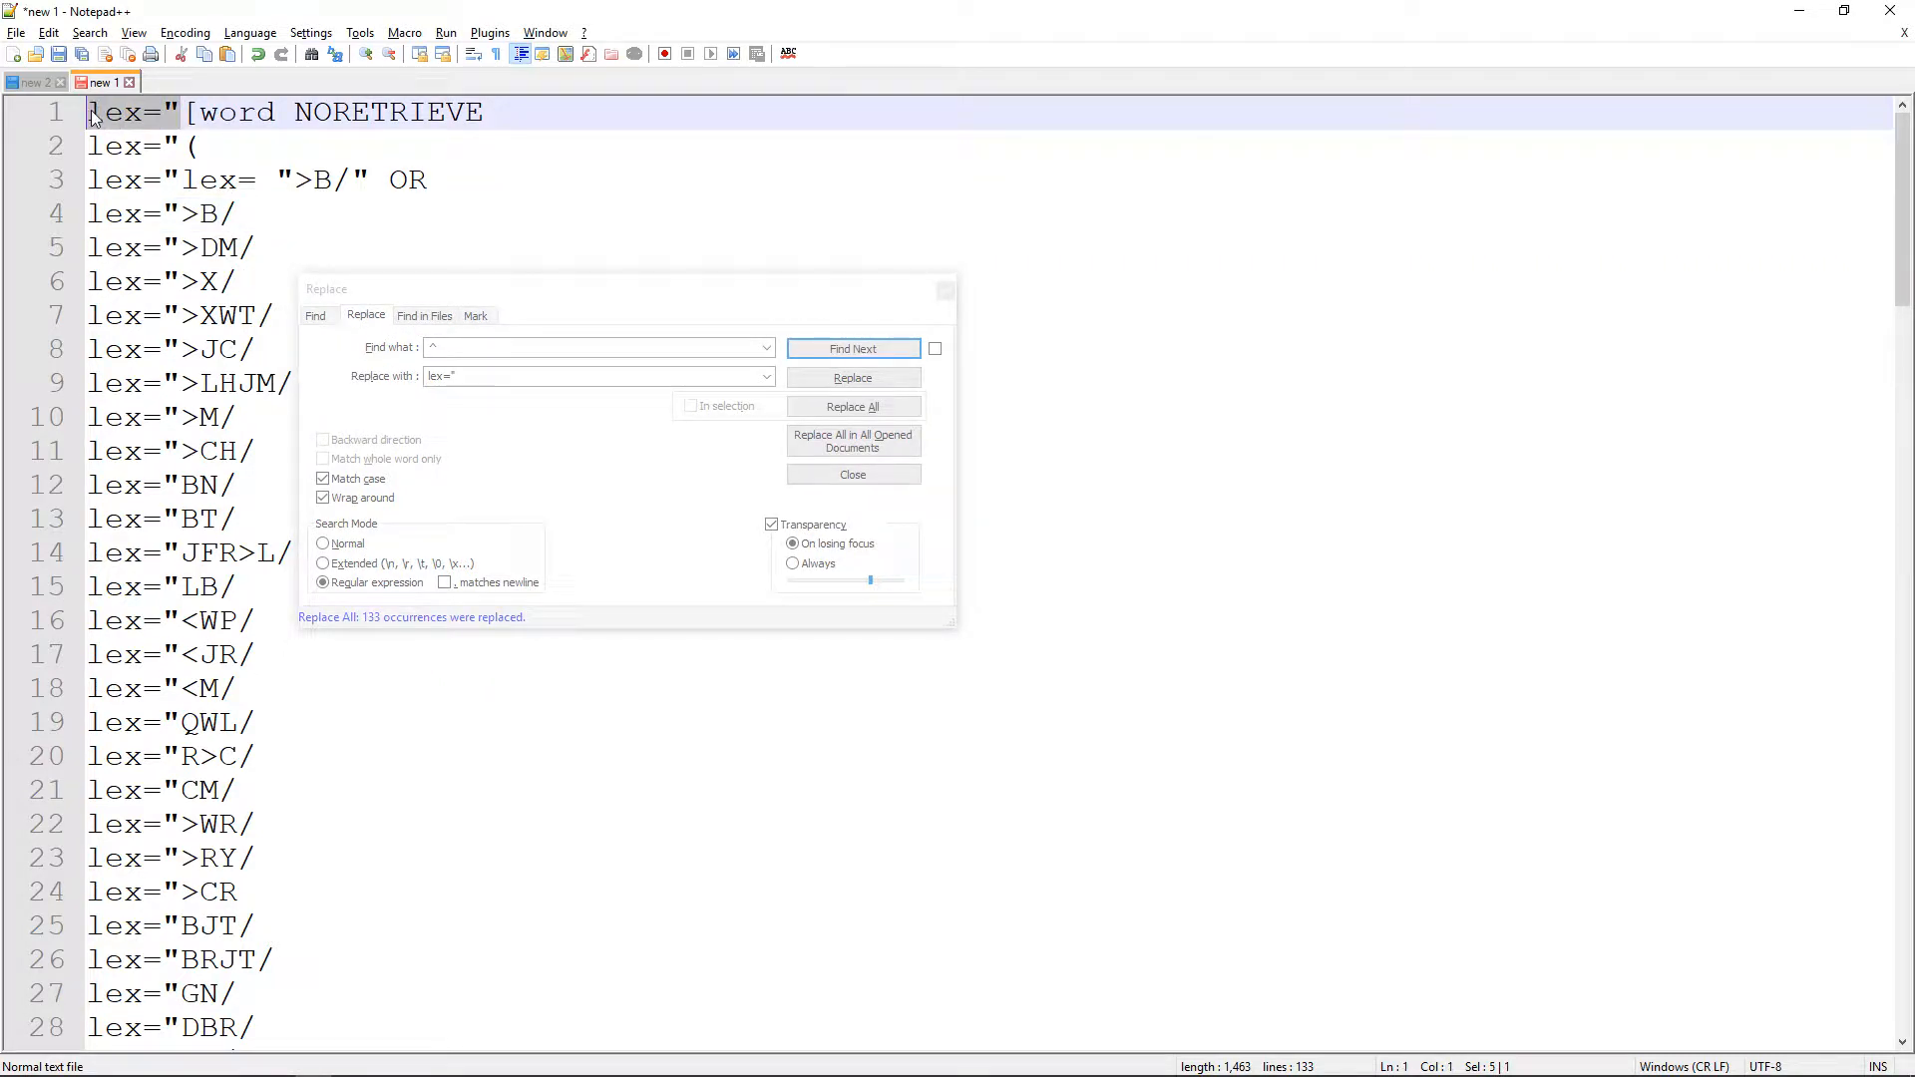
pyautogui.press('Delete')
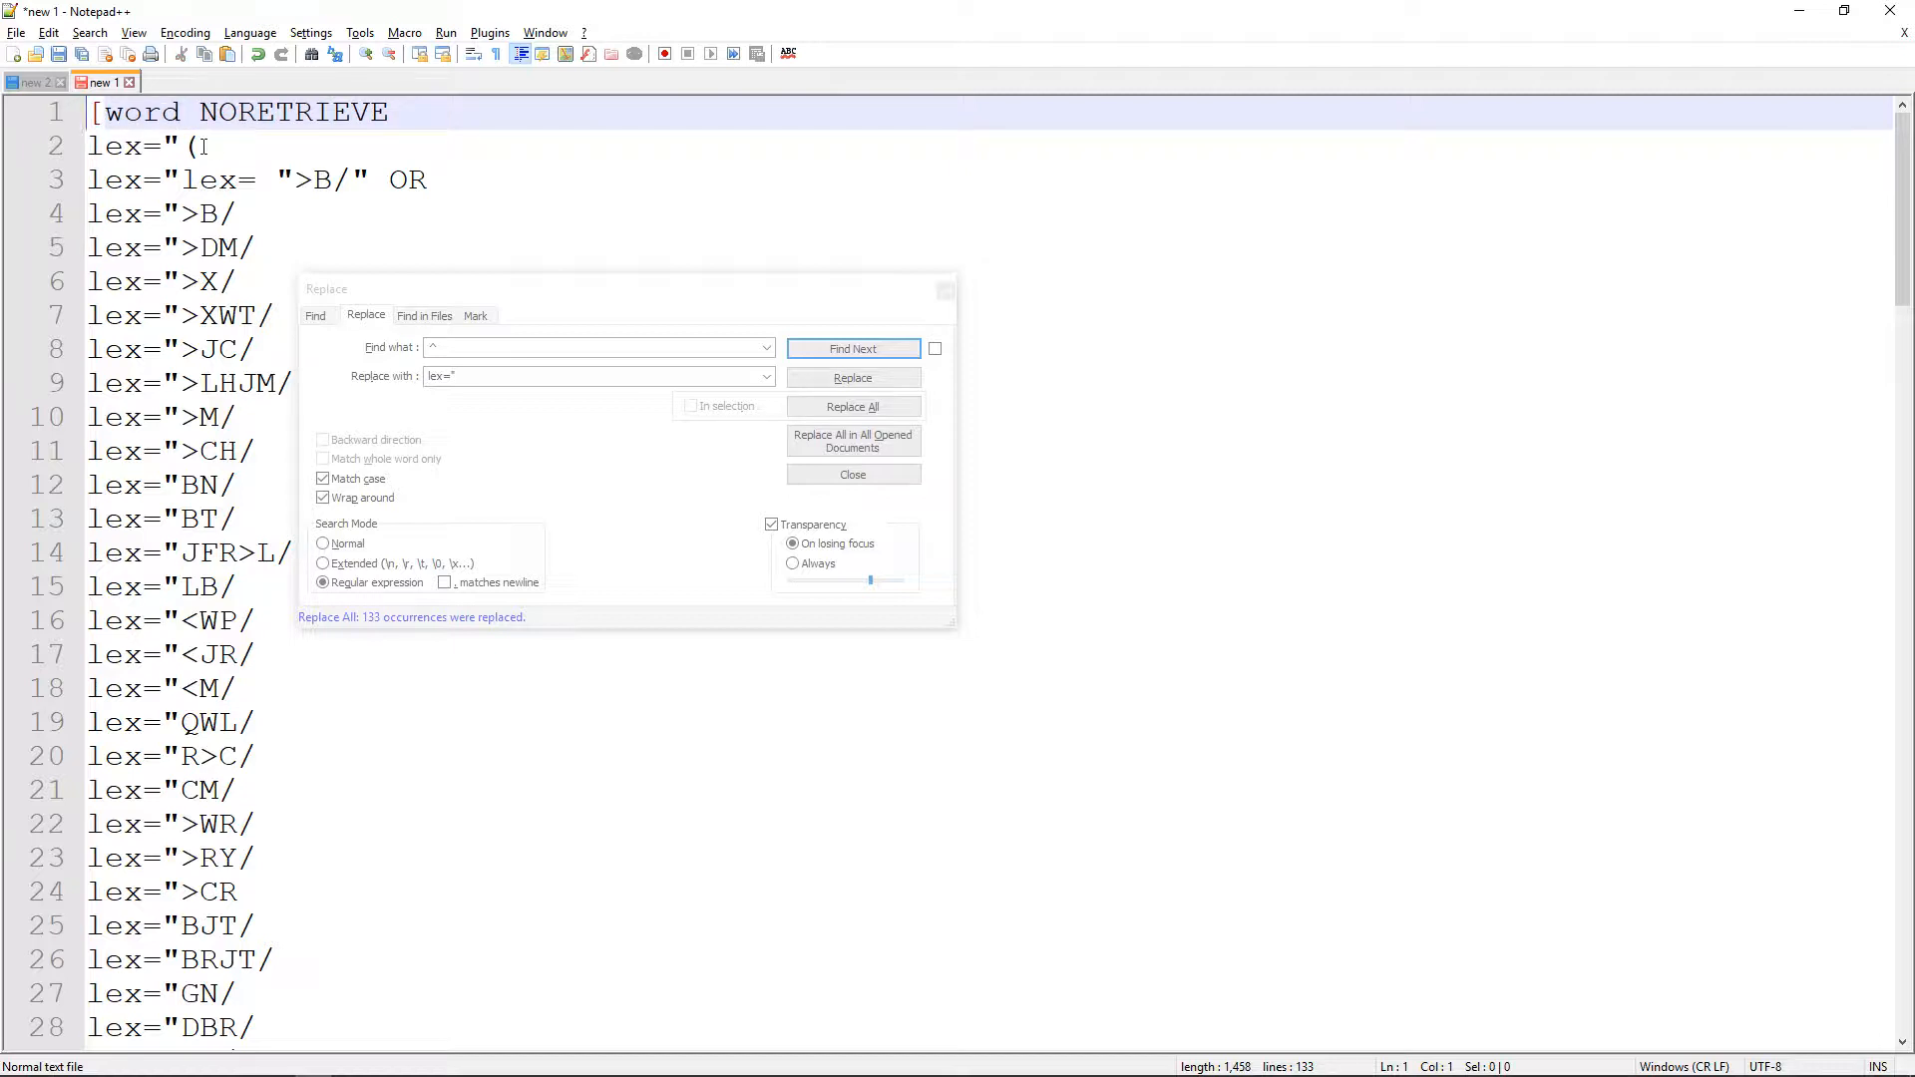
pyautogui.moveTo(189, 149); pyautogui.dragTo(35, 152)
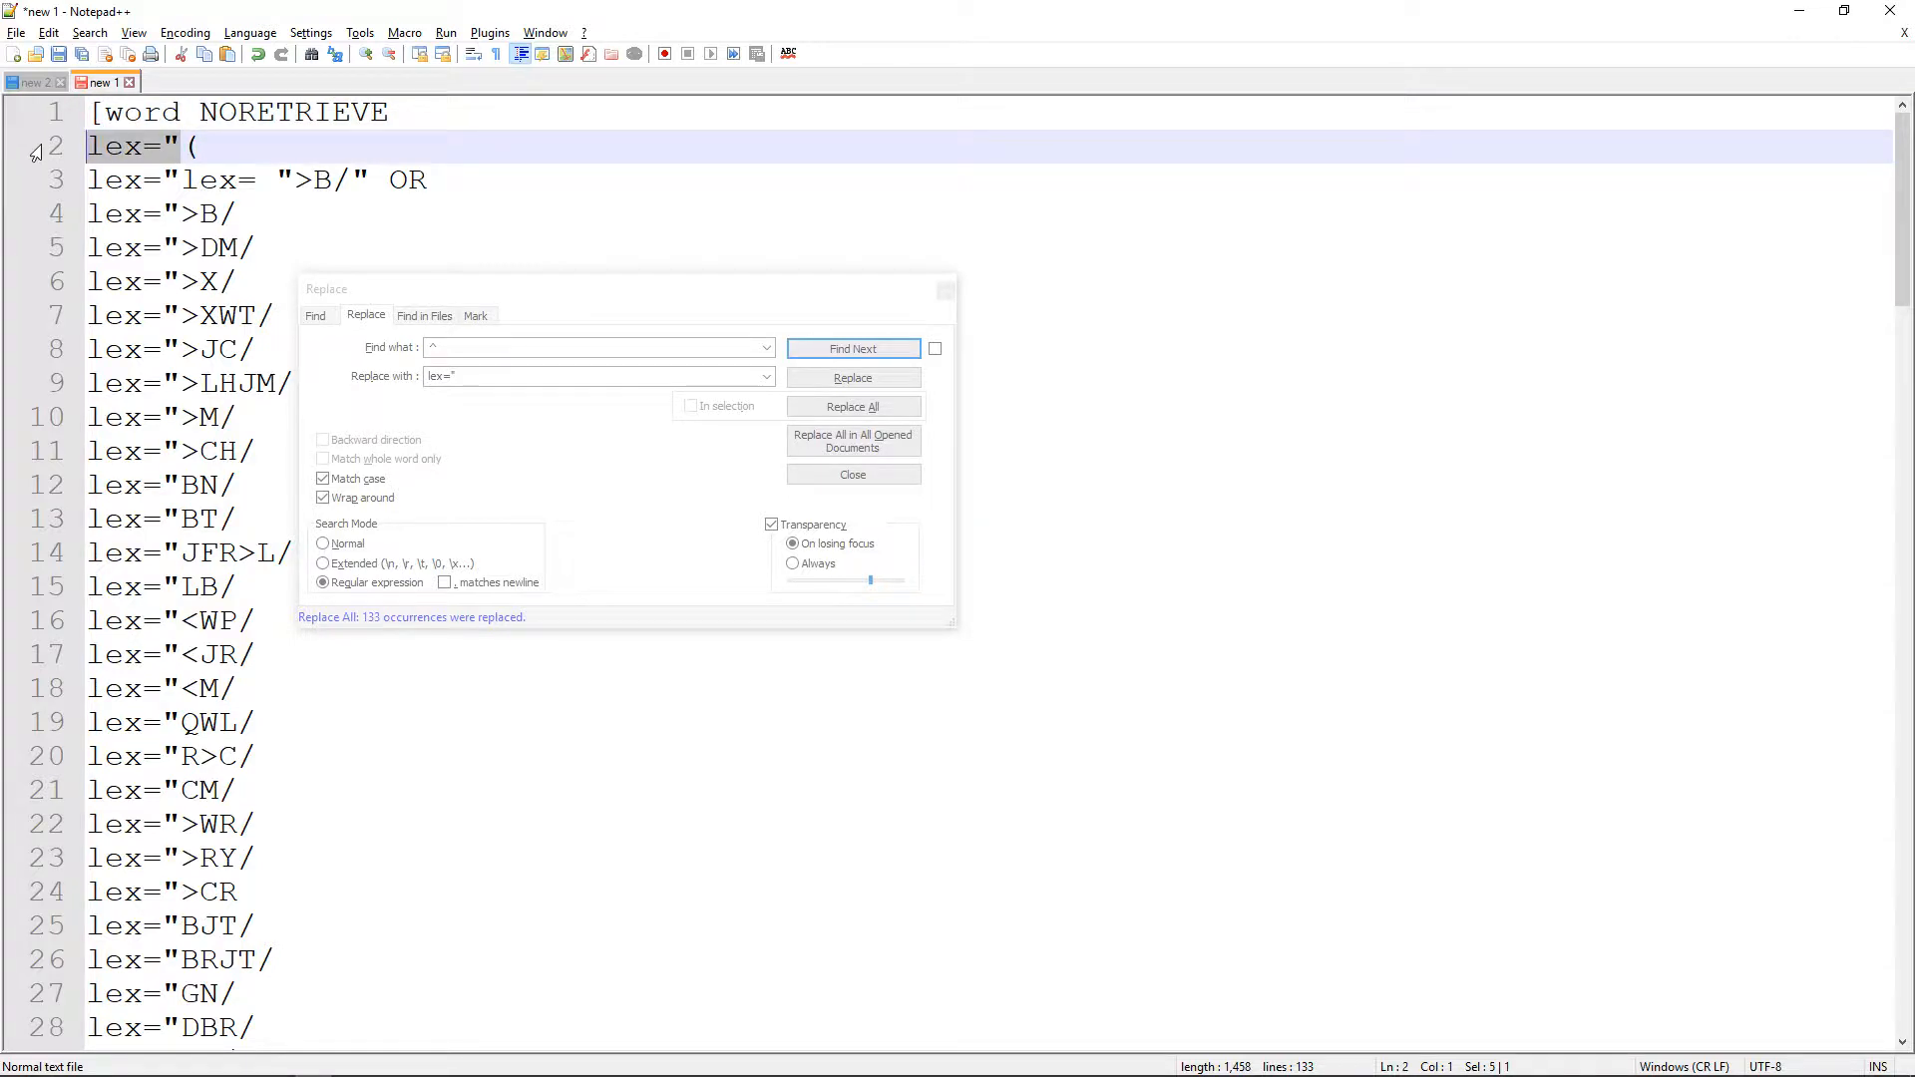
pyautogui.press('Delete')
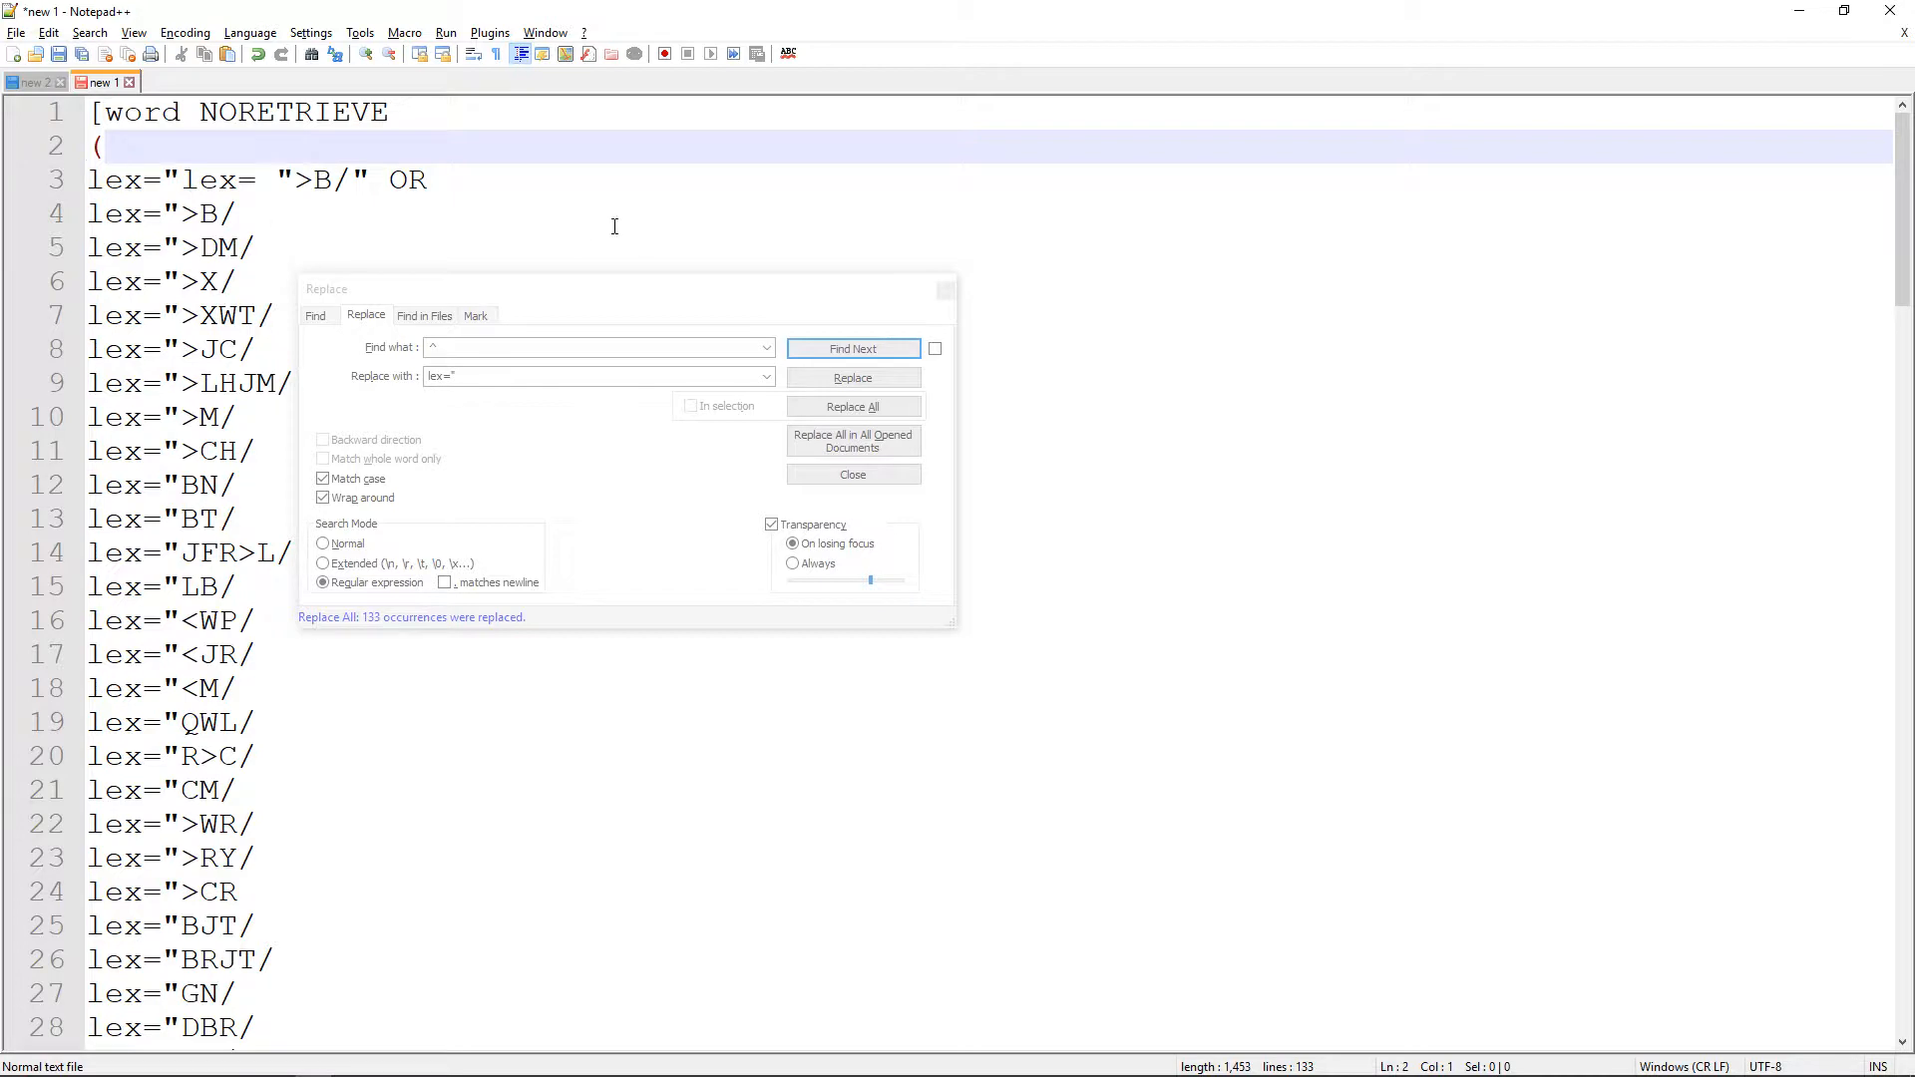
pyautogui.click(333, 211)
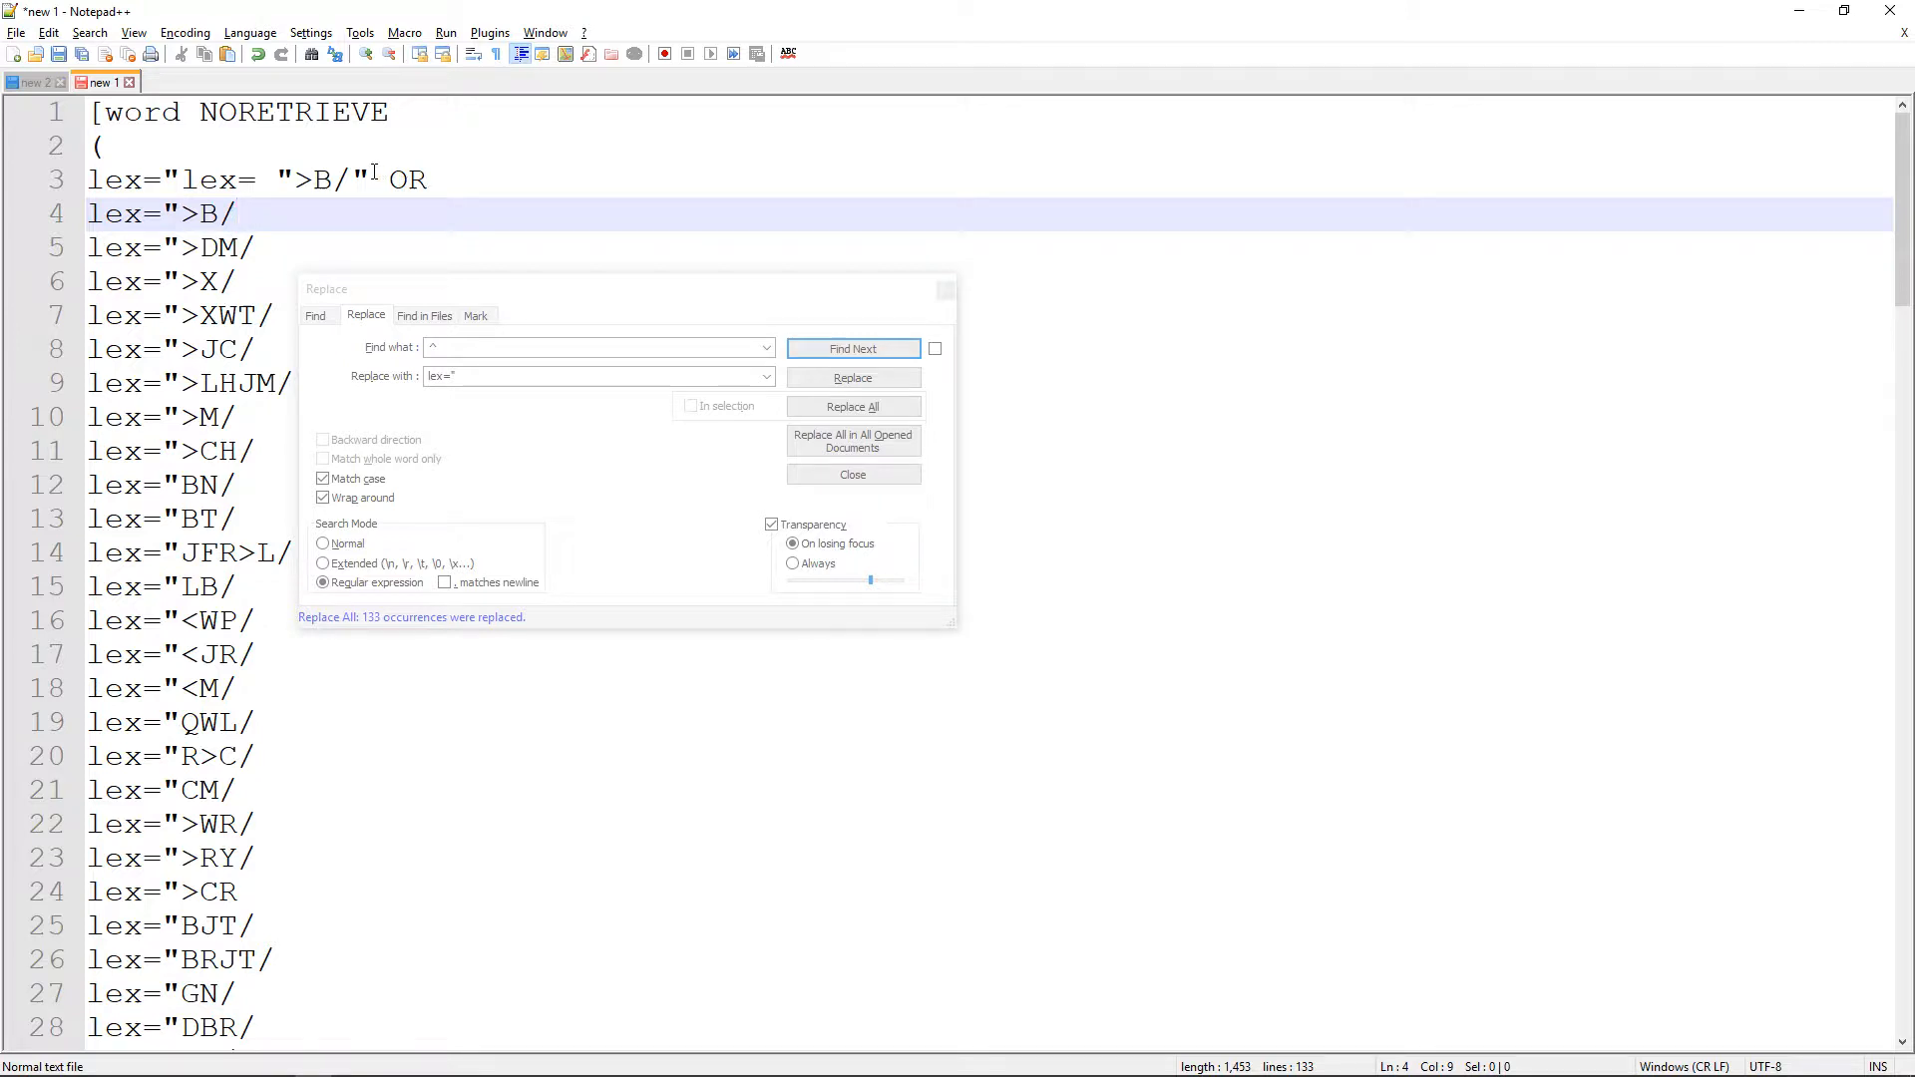
pyautogui.moveTo(374, 172); pyautogui.dragTo(477, 178)
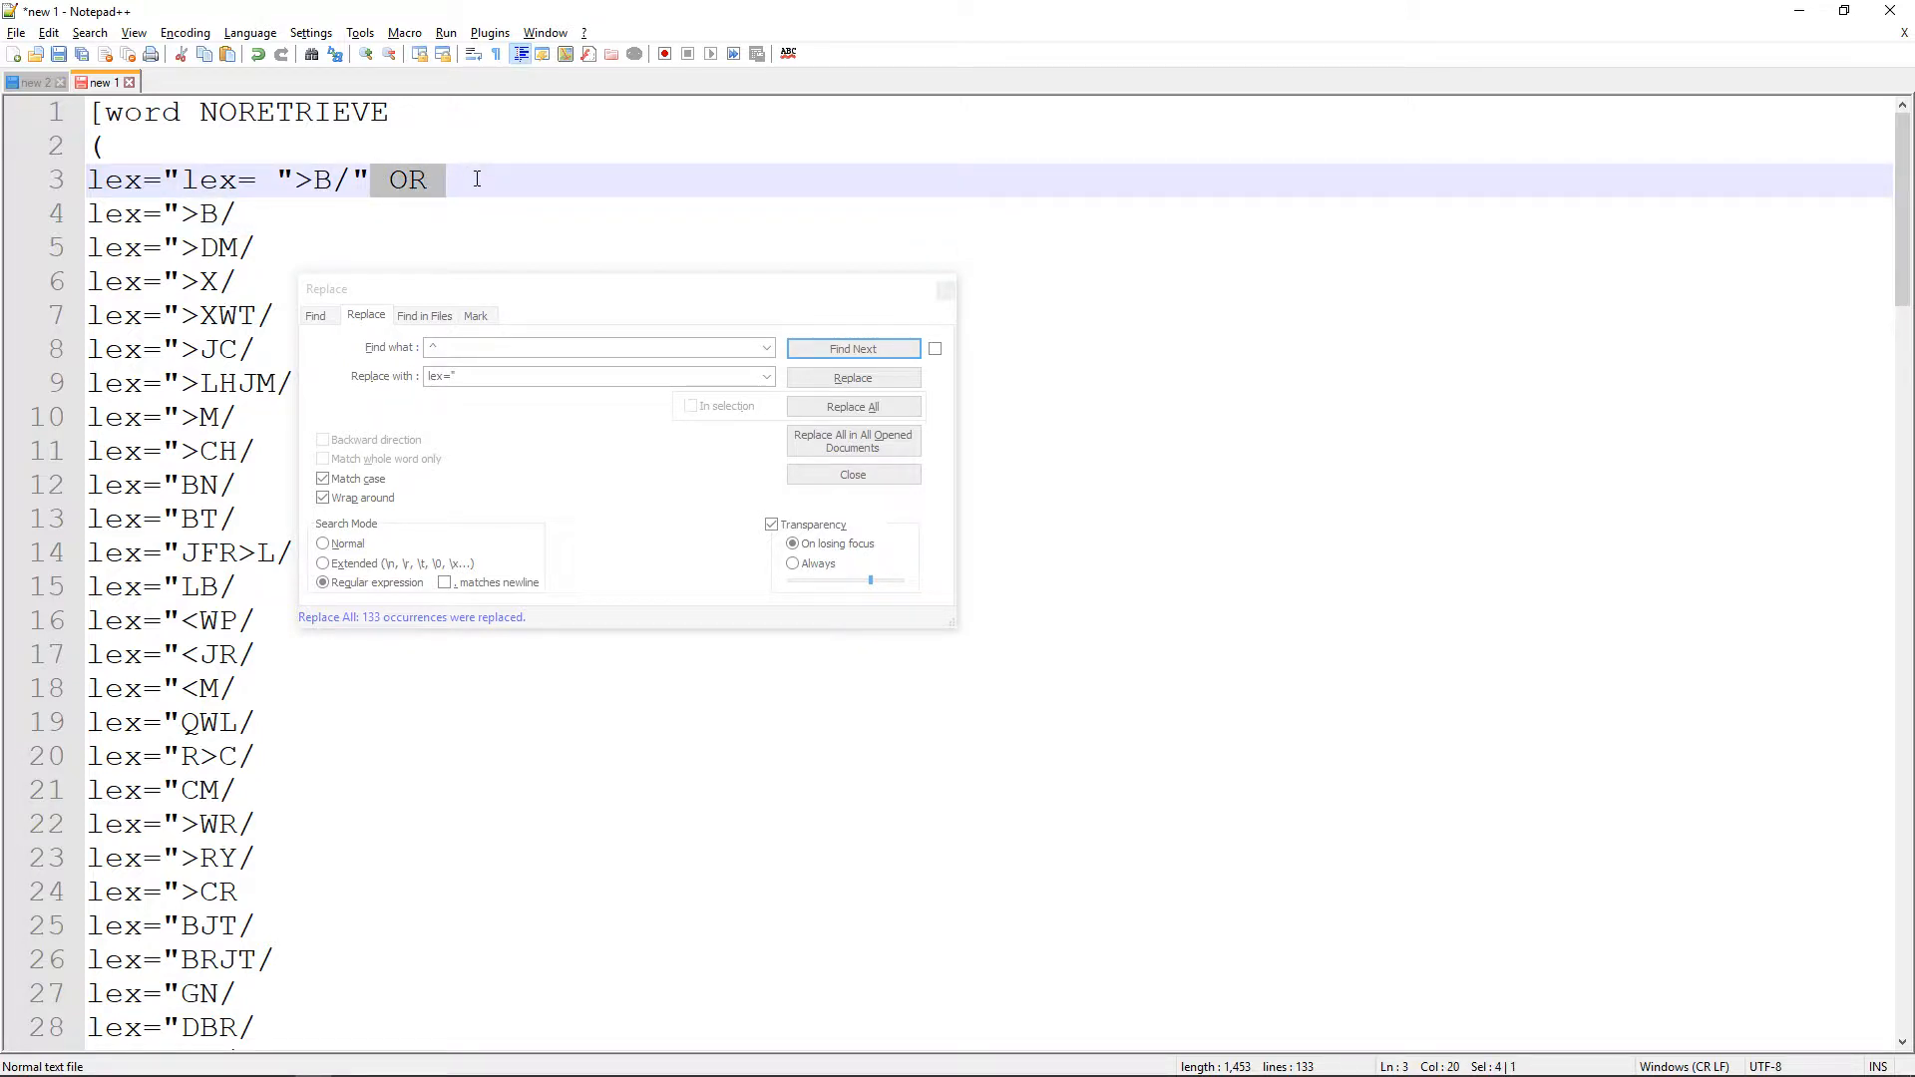
pyautogui.click(404, 225)
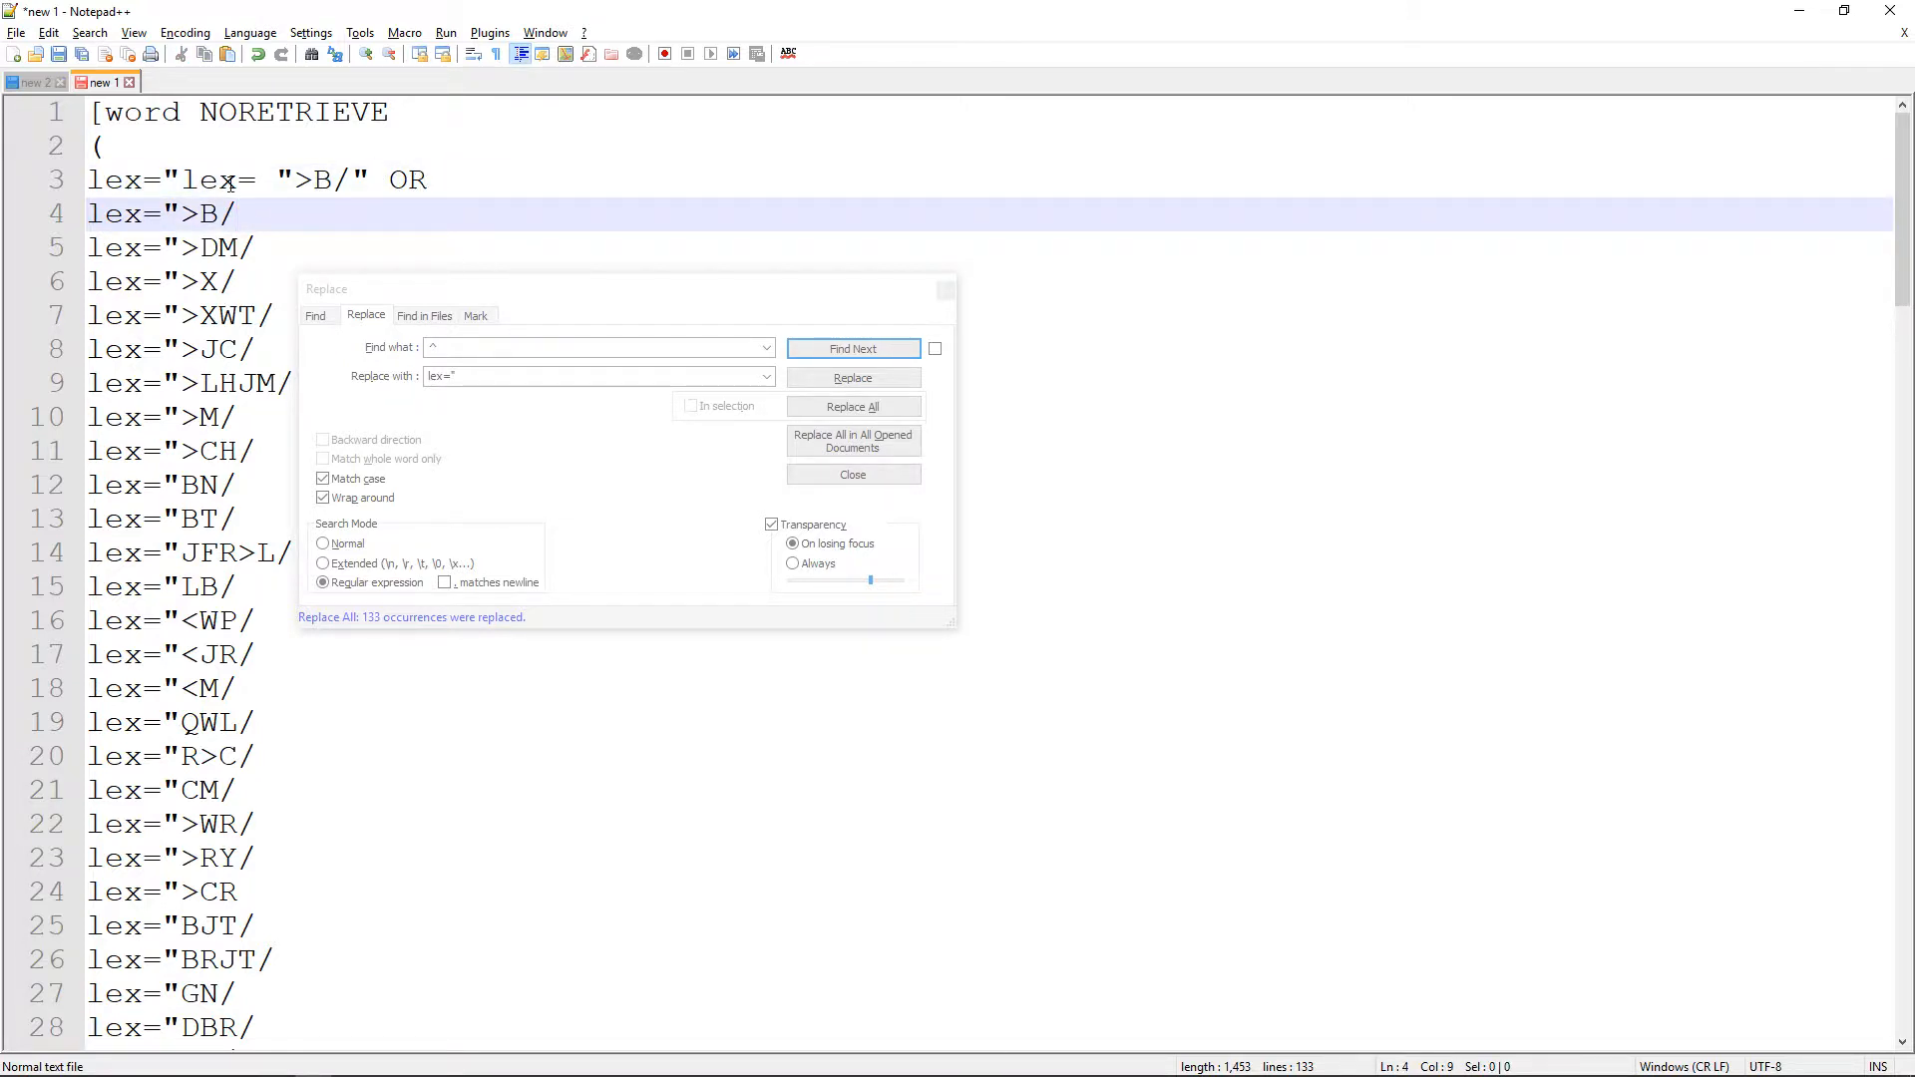
pyautogui.moveTo(180, 178); pyautogui.dragTo(64, 187)
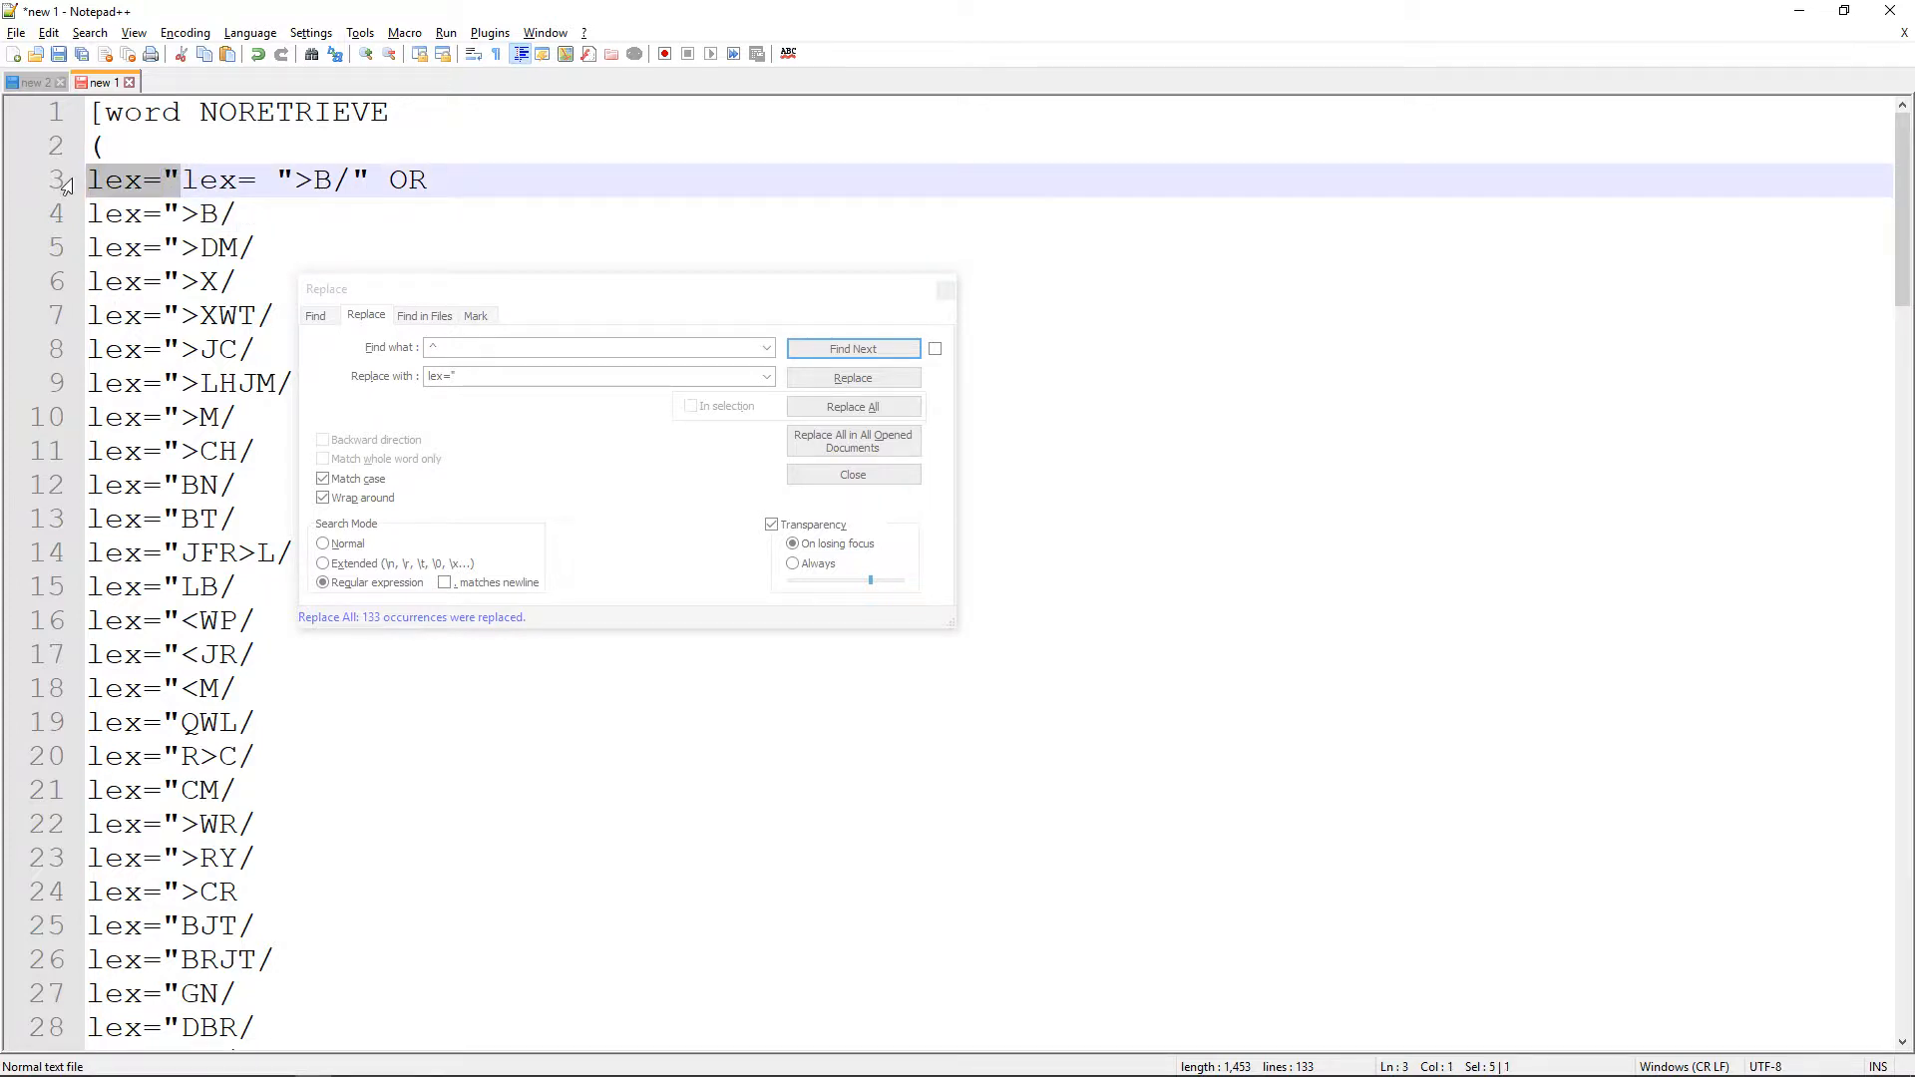
pyautogui.press('Delete')
pyautogui.click(437, 180)
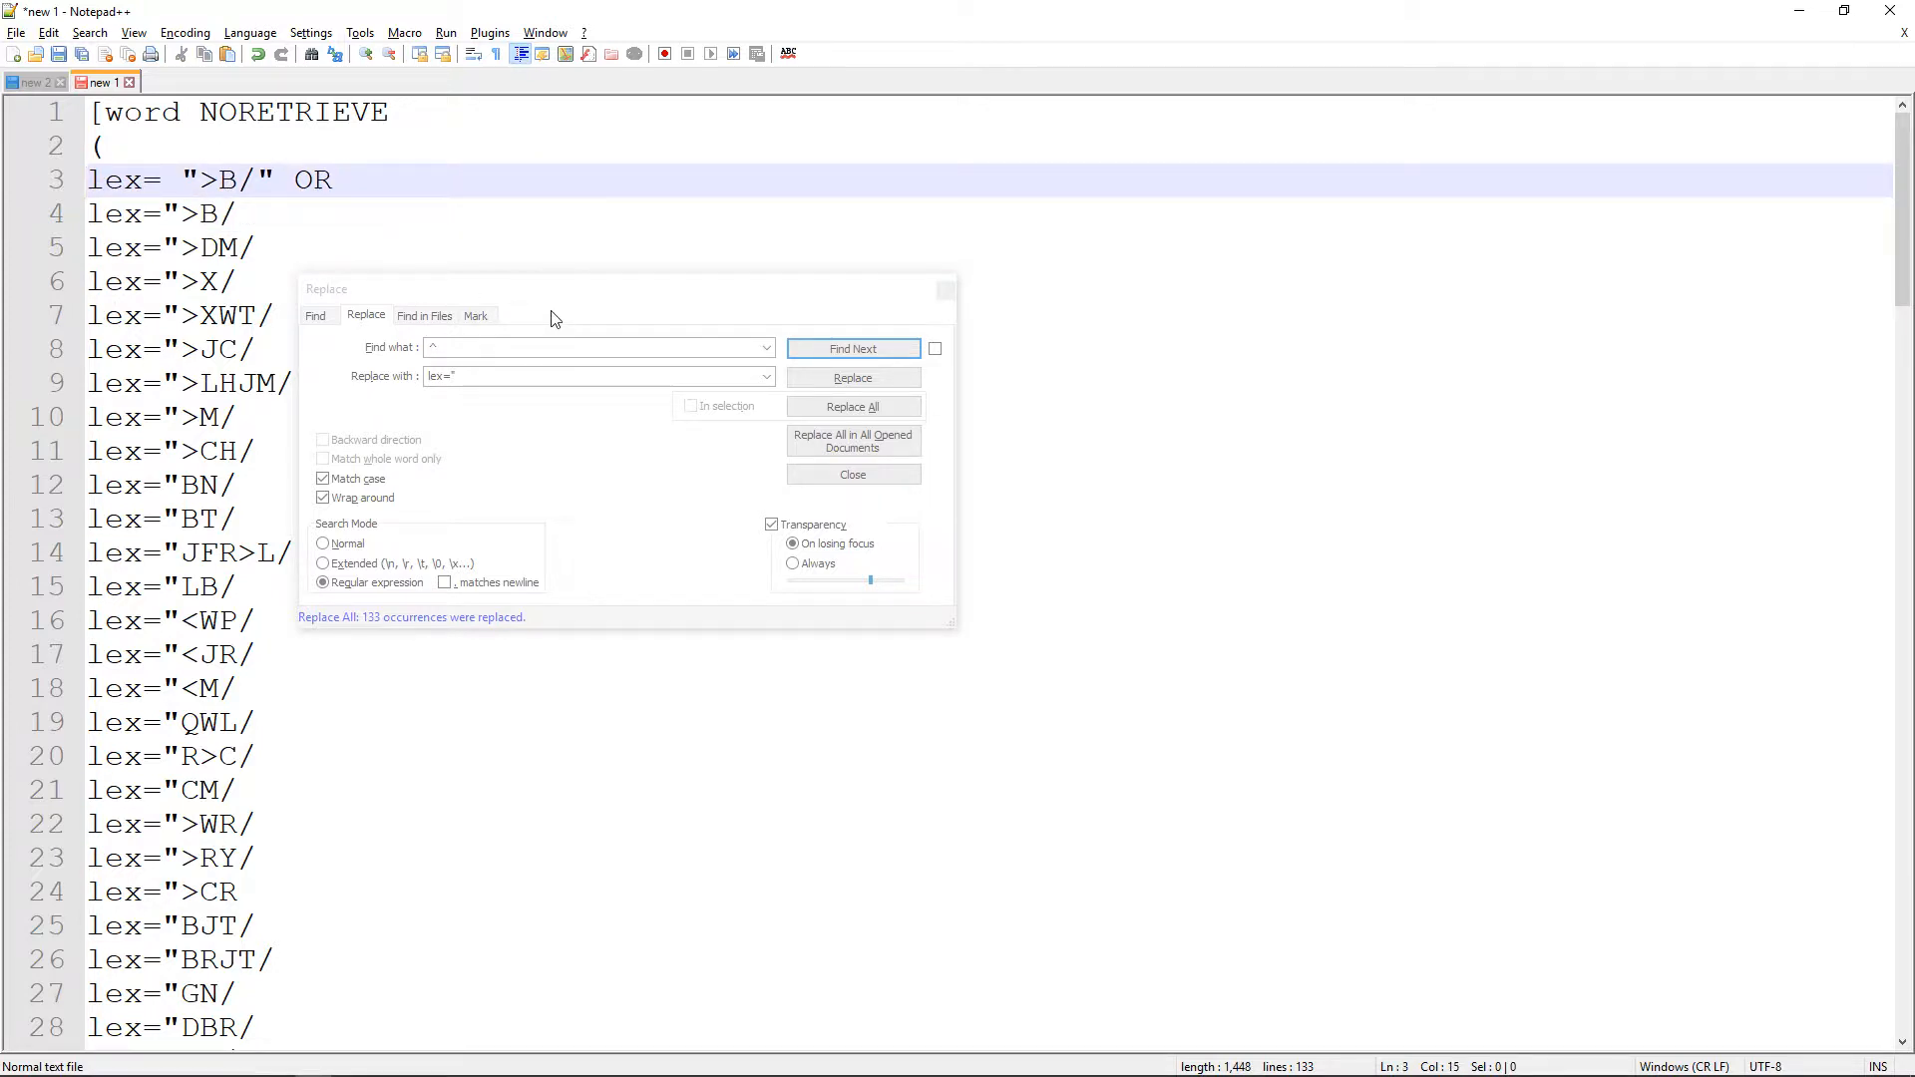
# Append " OR " to the end of every line by replacing all matches of the regular expression $
pyautogui.click(556, 288)
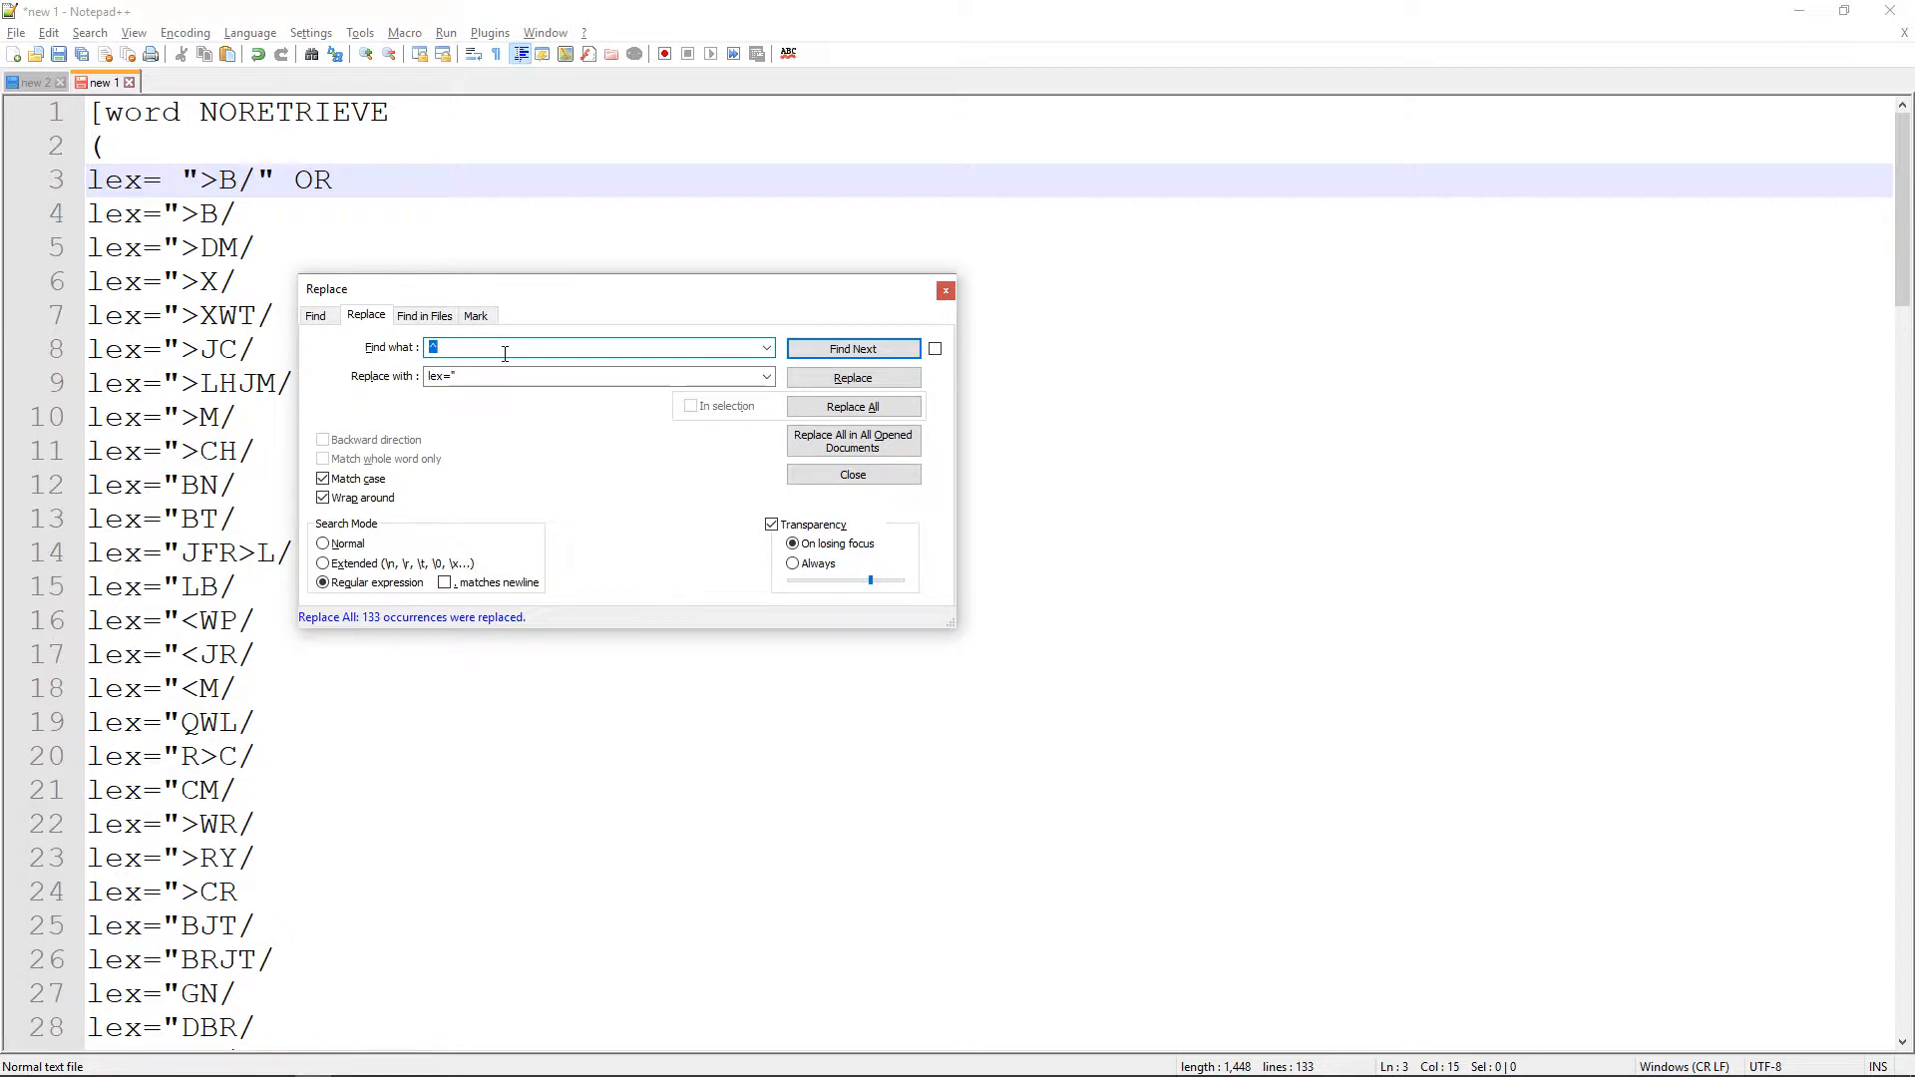
pyautogui.write('$')
pyautogui.click(821, 352)
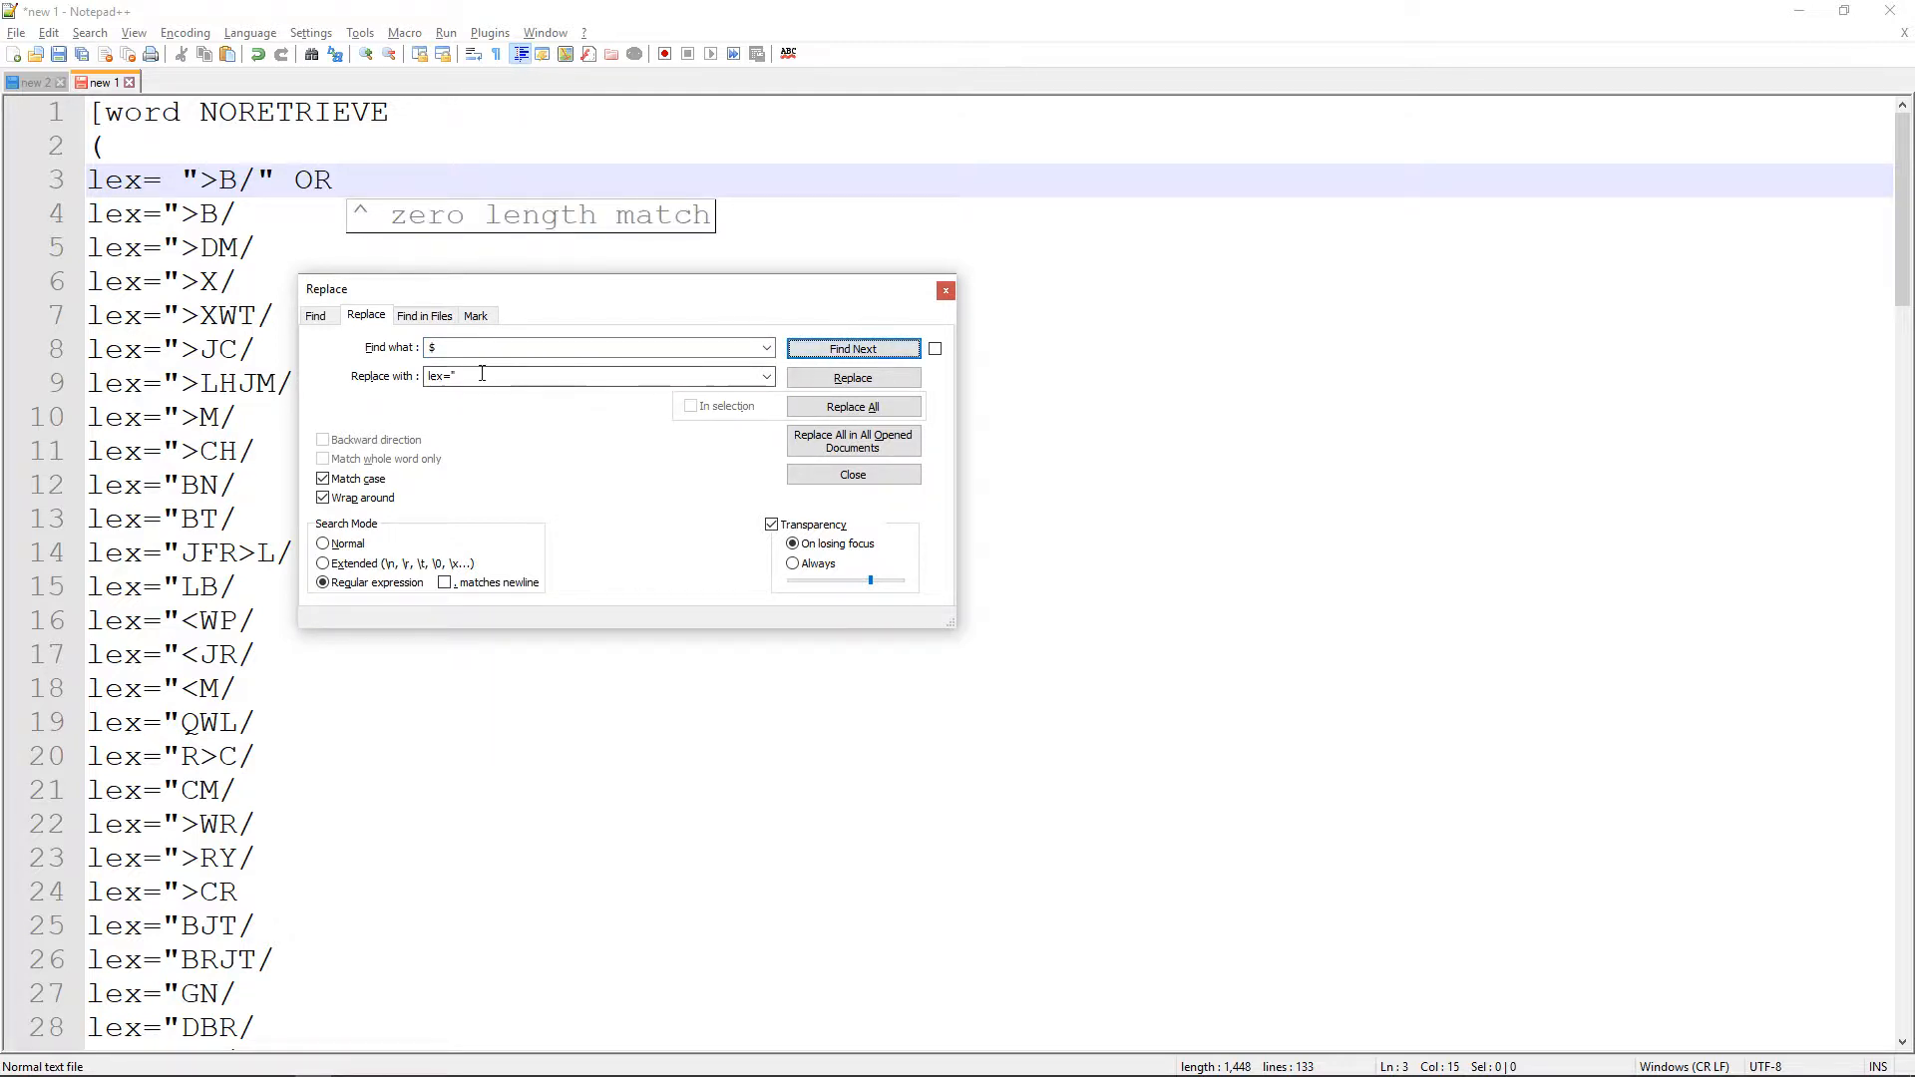
pyautogui.doubleClick(547, 346)
pyautogui.doubleClick(535, 384)
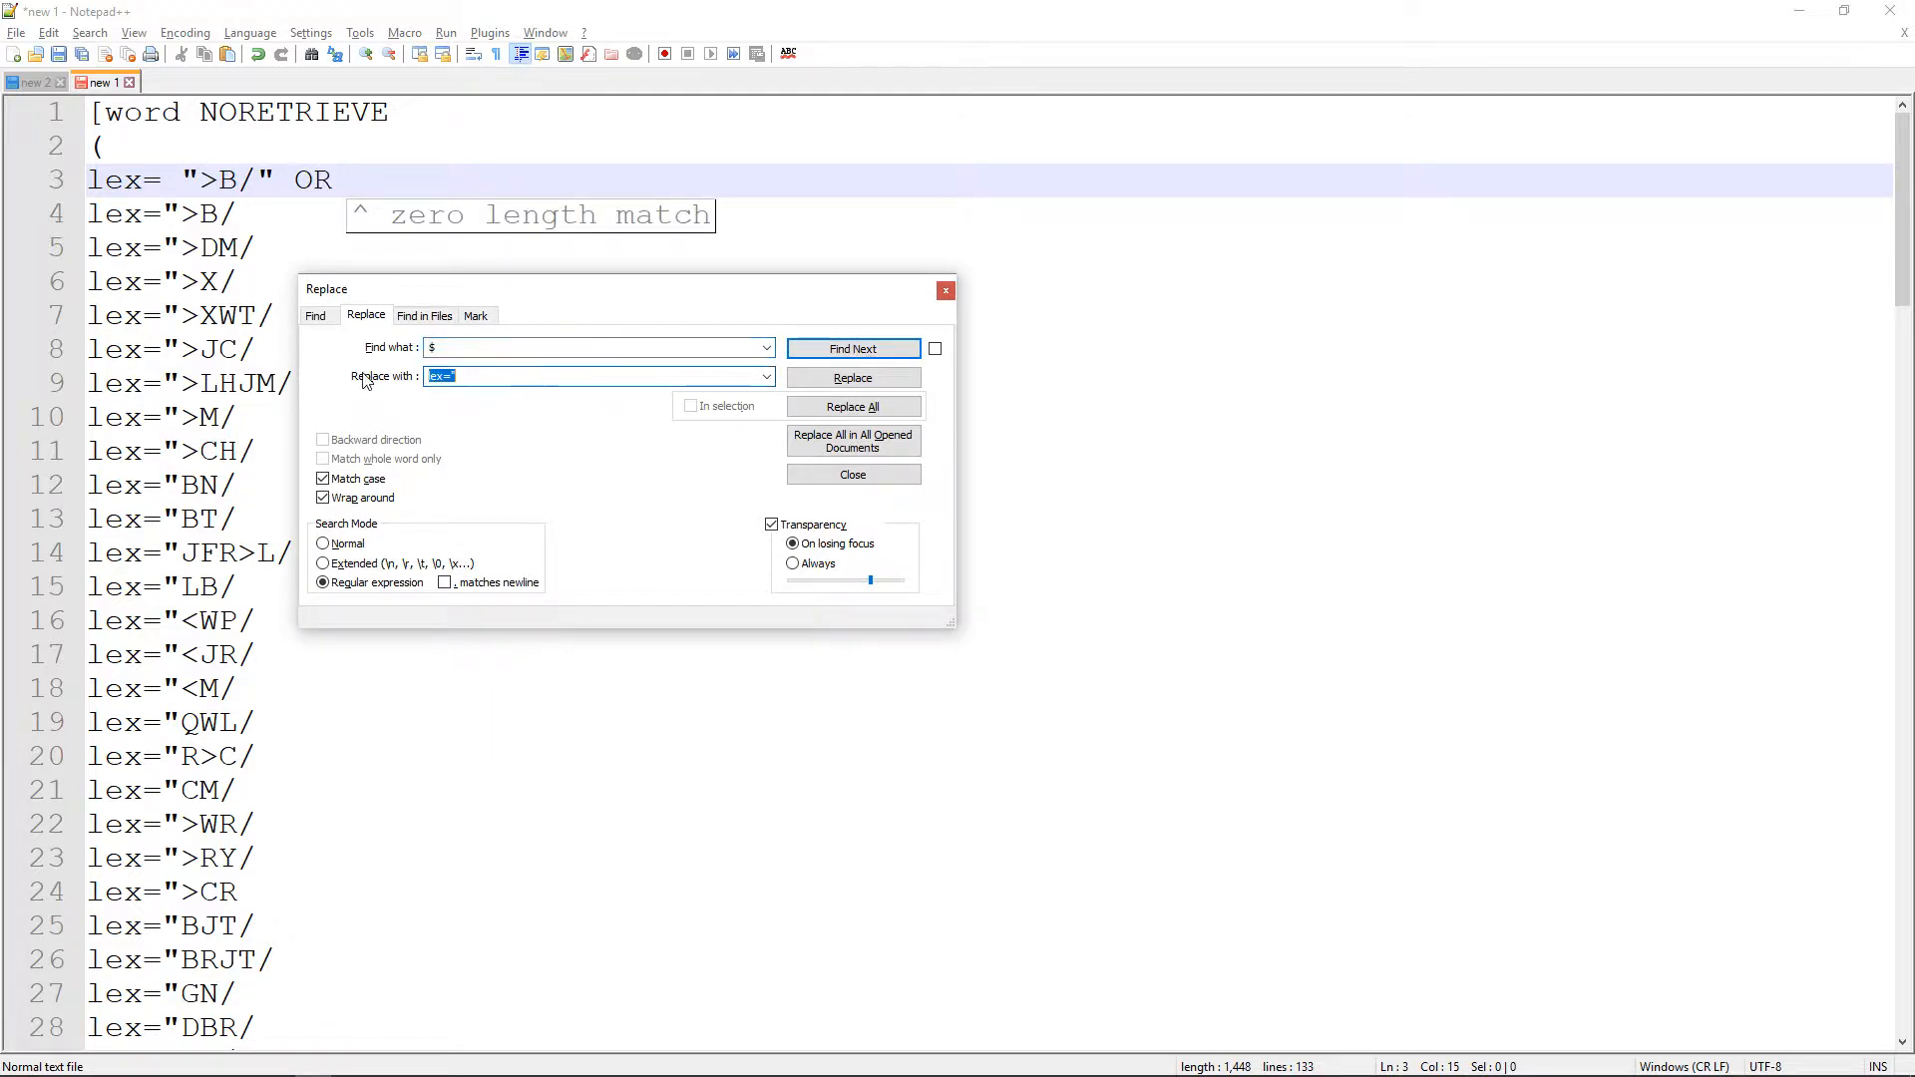
pyautogui.press('BackSpace')
pyautogui.click(883, 418)
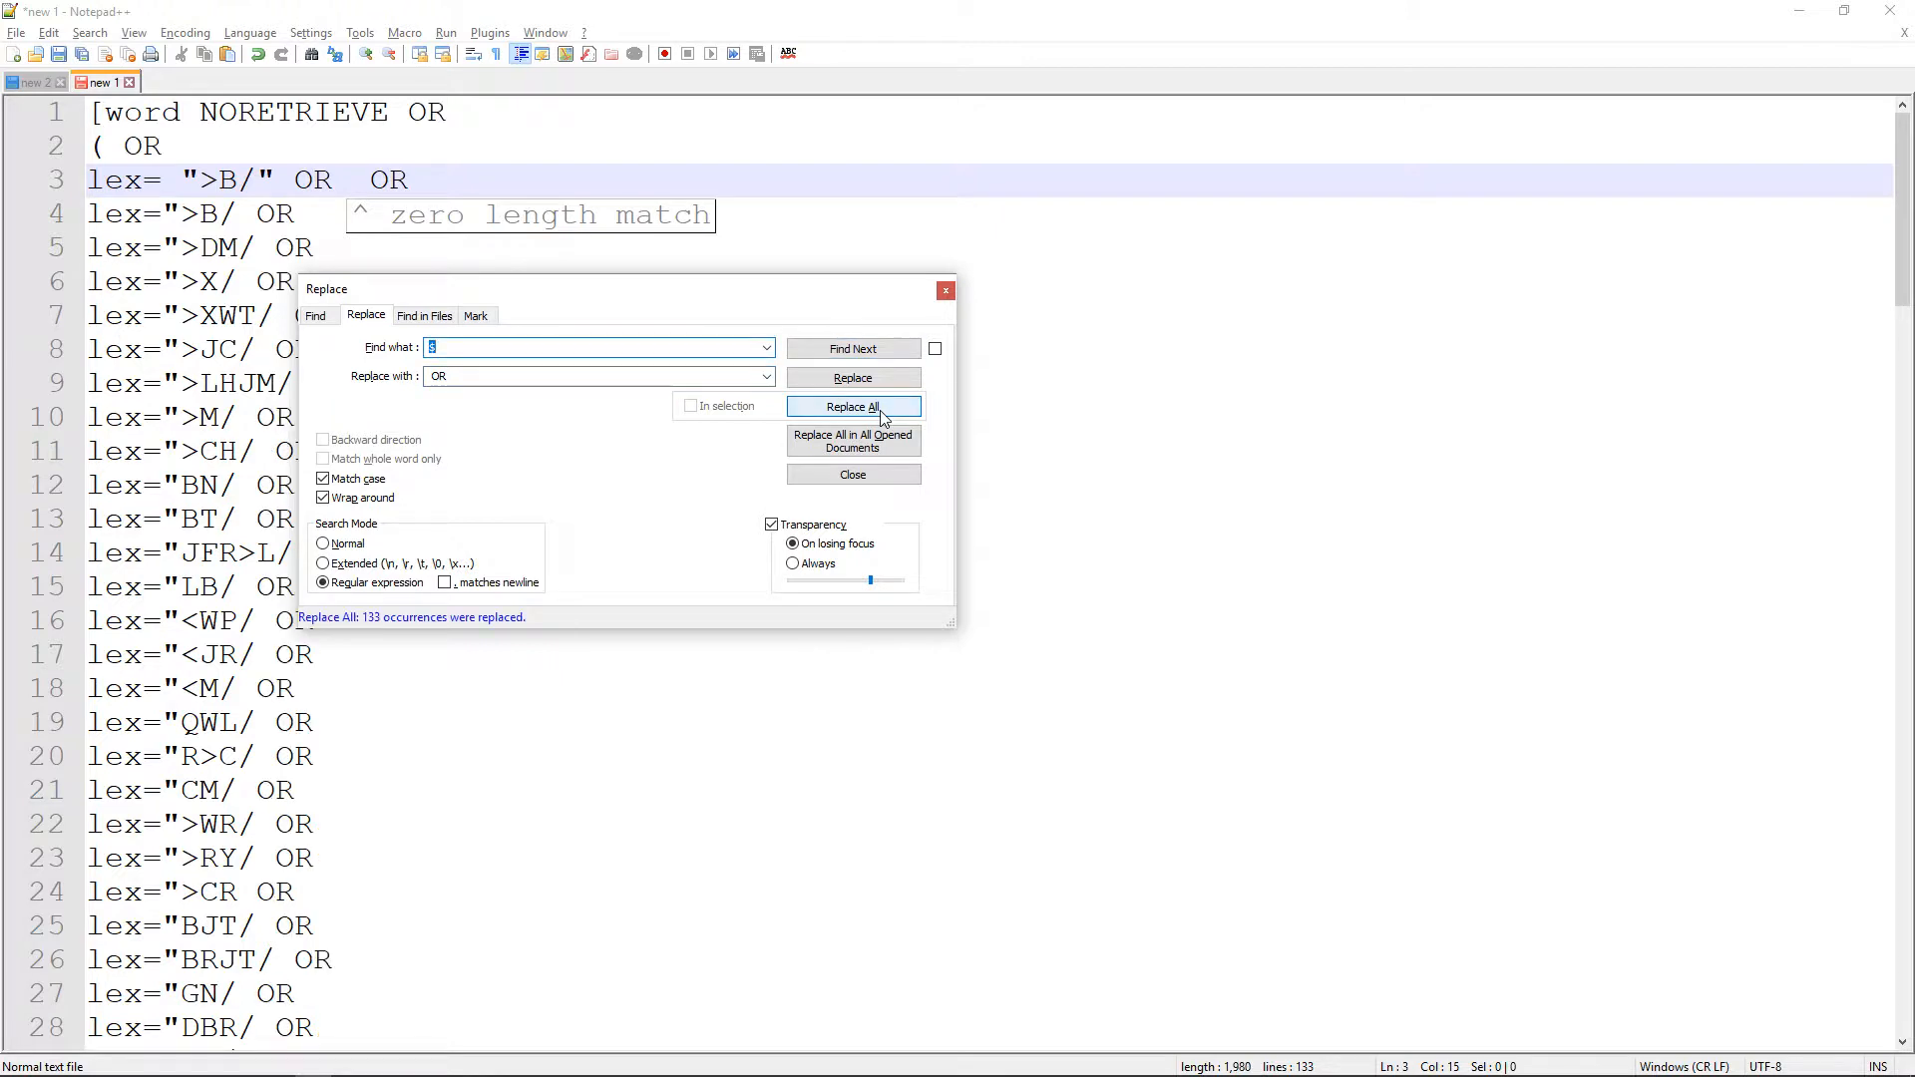
# Delete the surplus OR from the ends of lines 3, 2 and 1
pyautogui.click(368, 181)
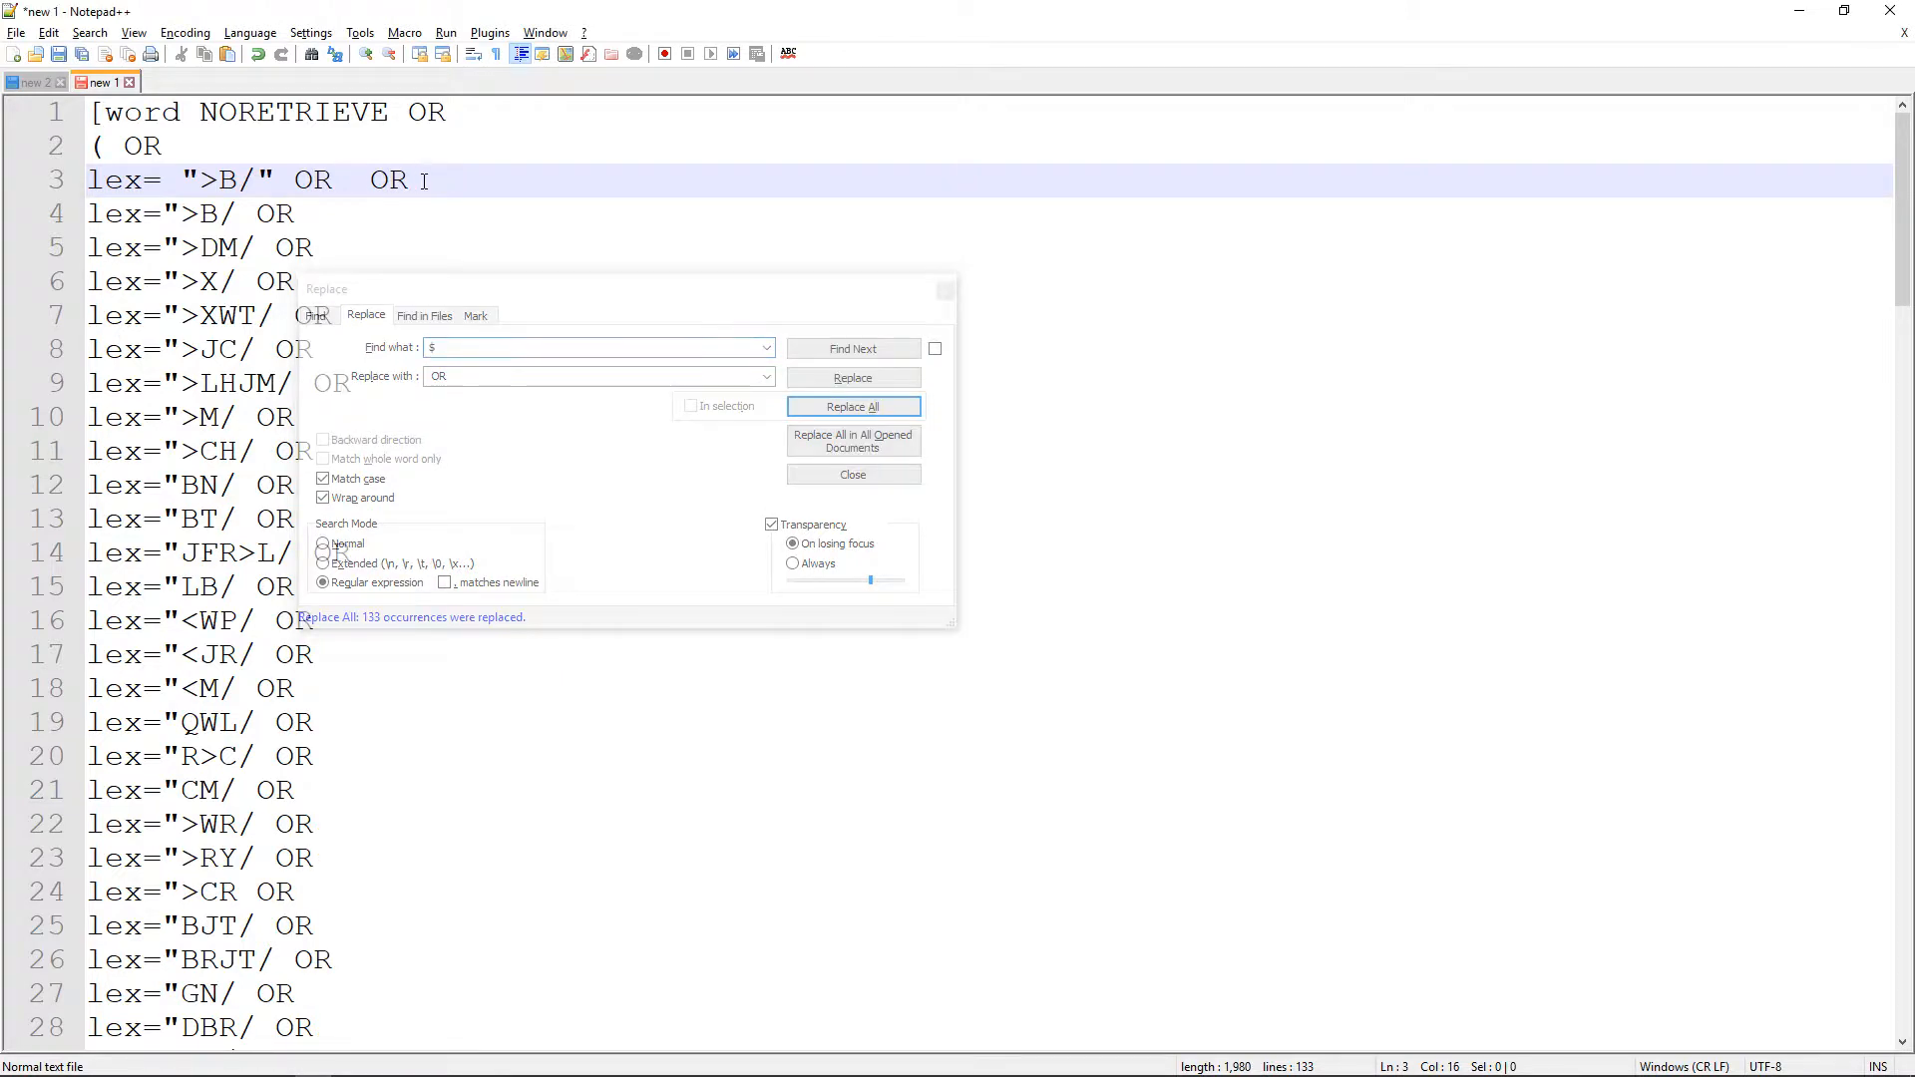
pyautogui.press('BackSpace')
pyautogui.press('BackSpace')
pyautogui.press('BackSpace')
pyautogui.press('BackSpace')
pyautogui.click(180, 145)
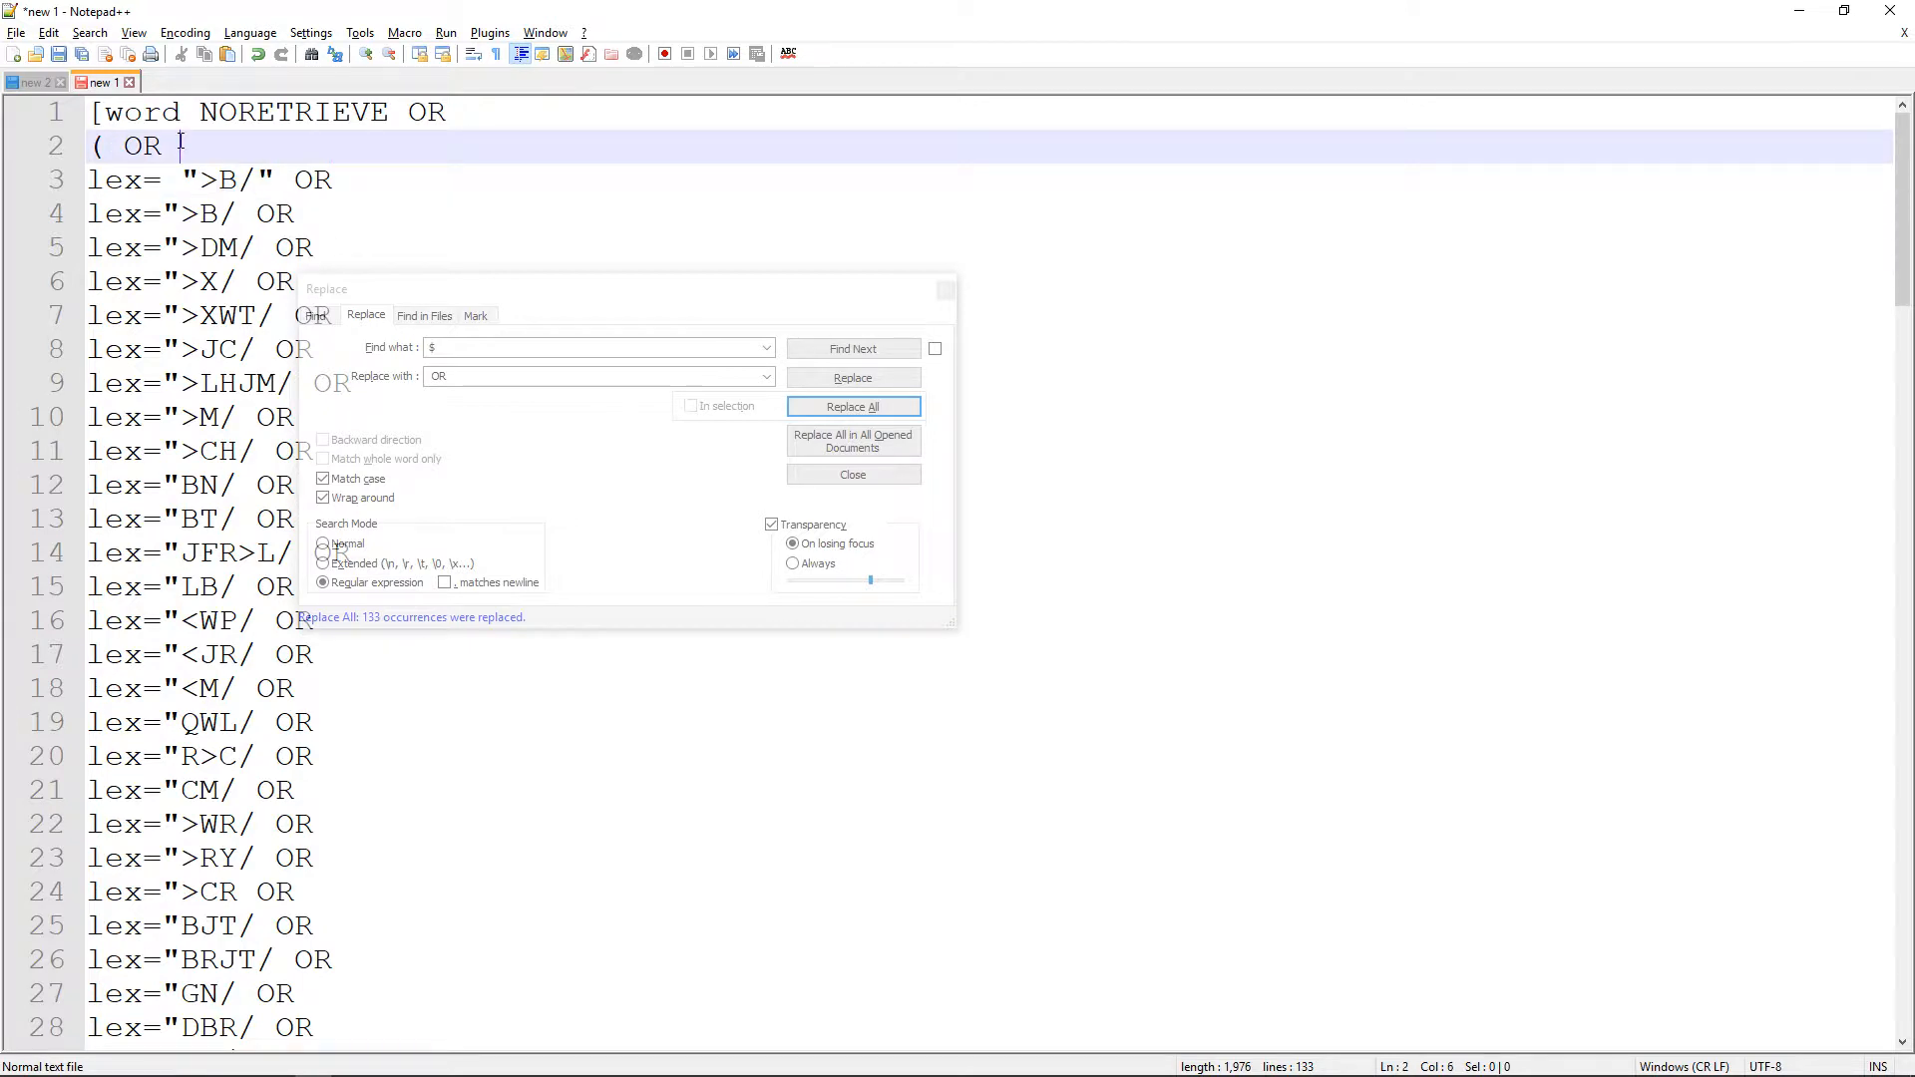
pyautogui.press('BackSpace')
pyautogui.press('BackSpace')
pyautogui.press('BackSpace')
pyautogui.press('BackSpace')
pyautogui.click(507, 121)
pyautogui.press('BackSpace')
pyautogui.press('BackSpace')
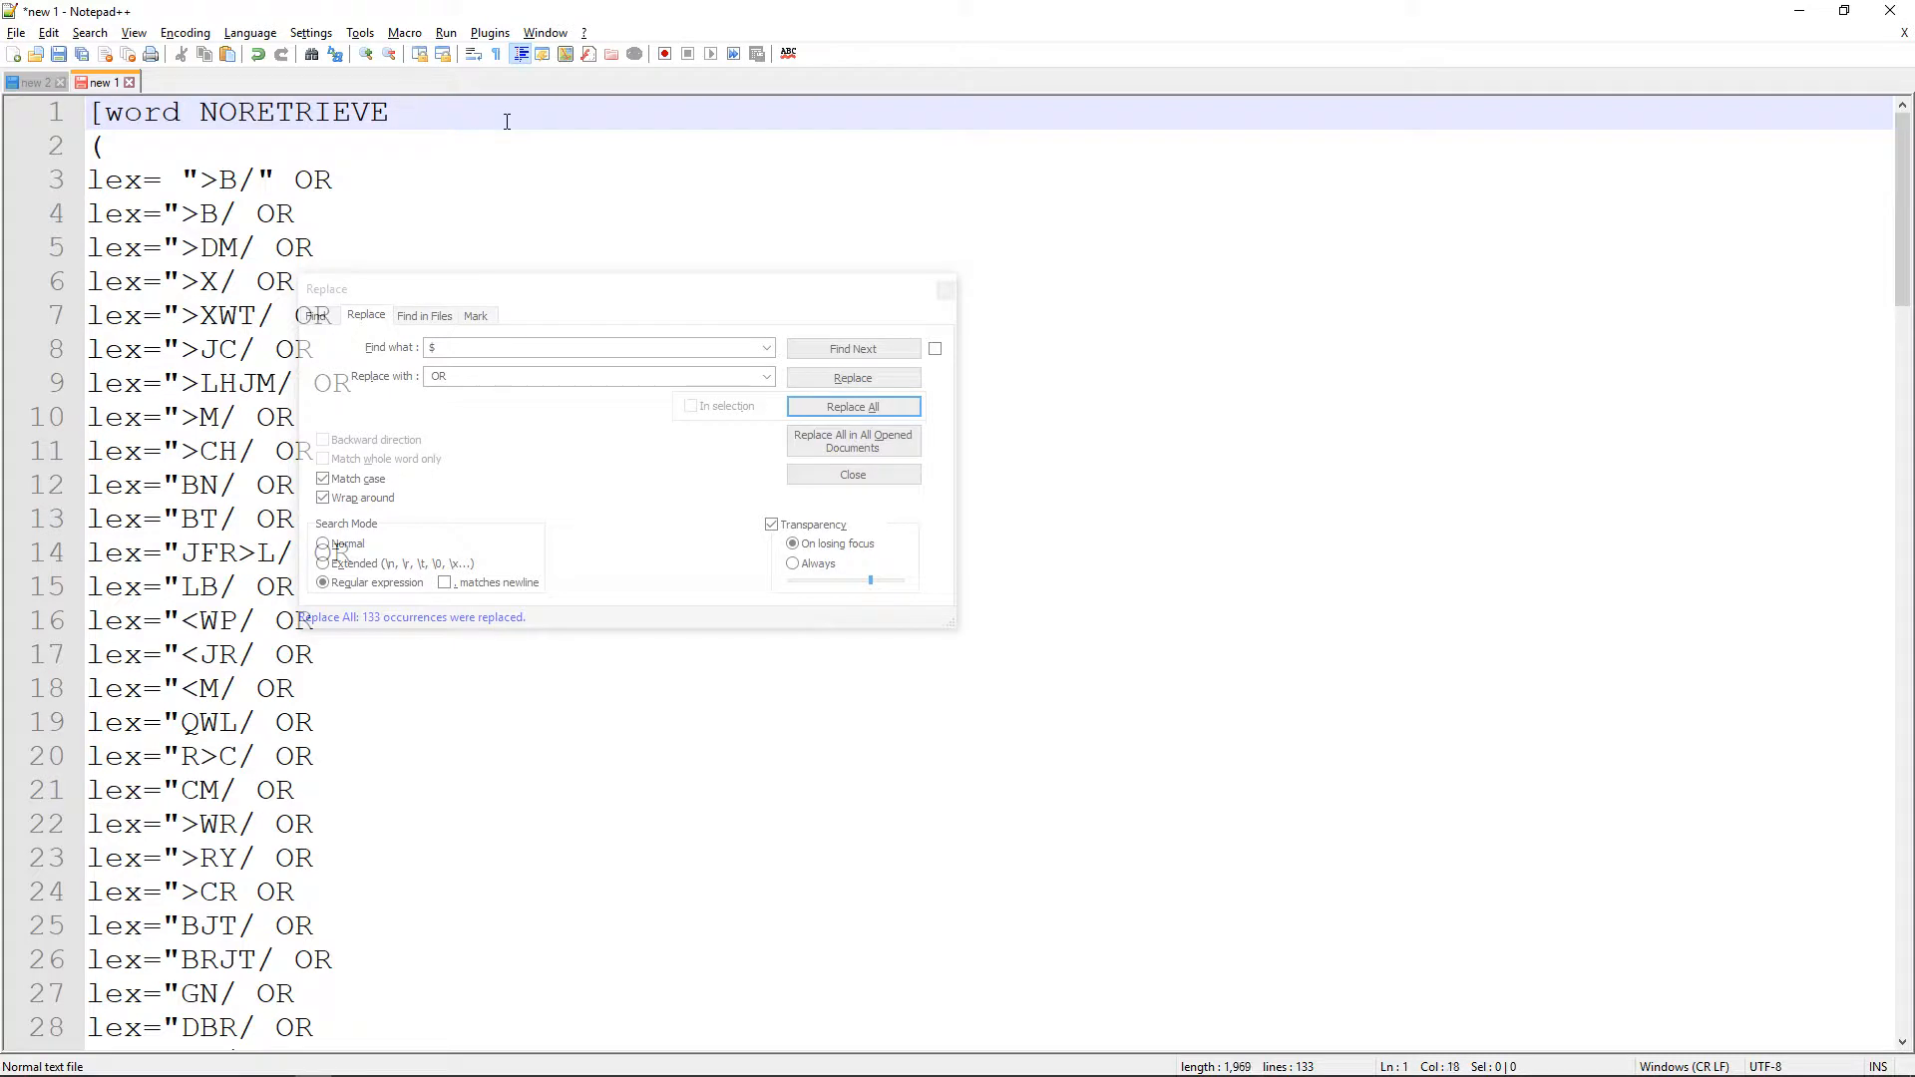
# Move the Replace dialog clear of the list, delete the empty condition on line 133, and remove the trailing OR from line 132
pyautogui.moveTo(544, 288); pyautogui.dragTo(1362, 337)
pyautogui.click(123, 146)
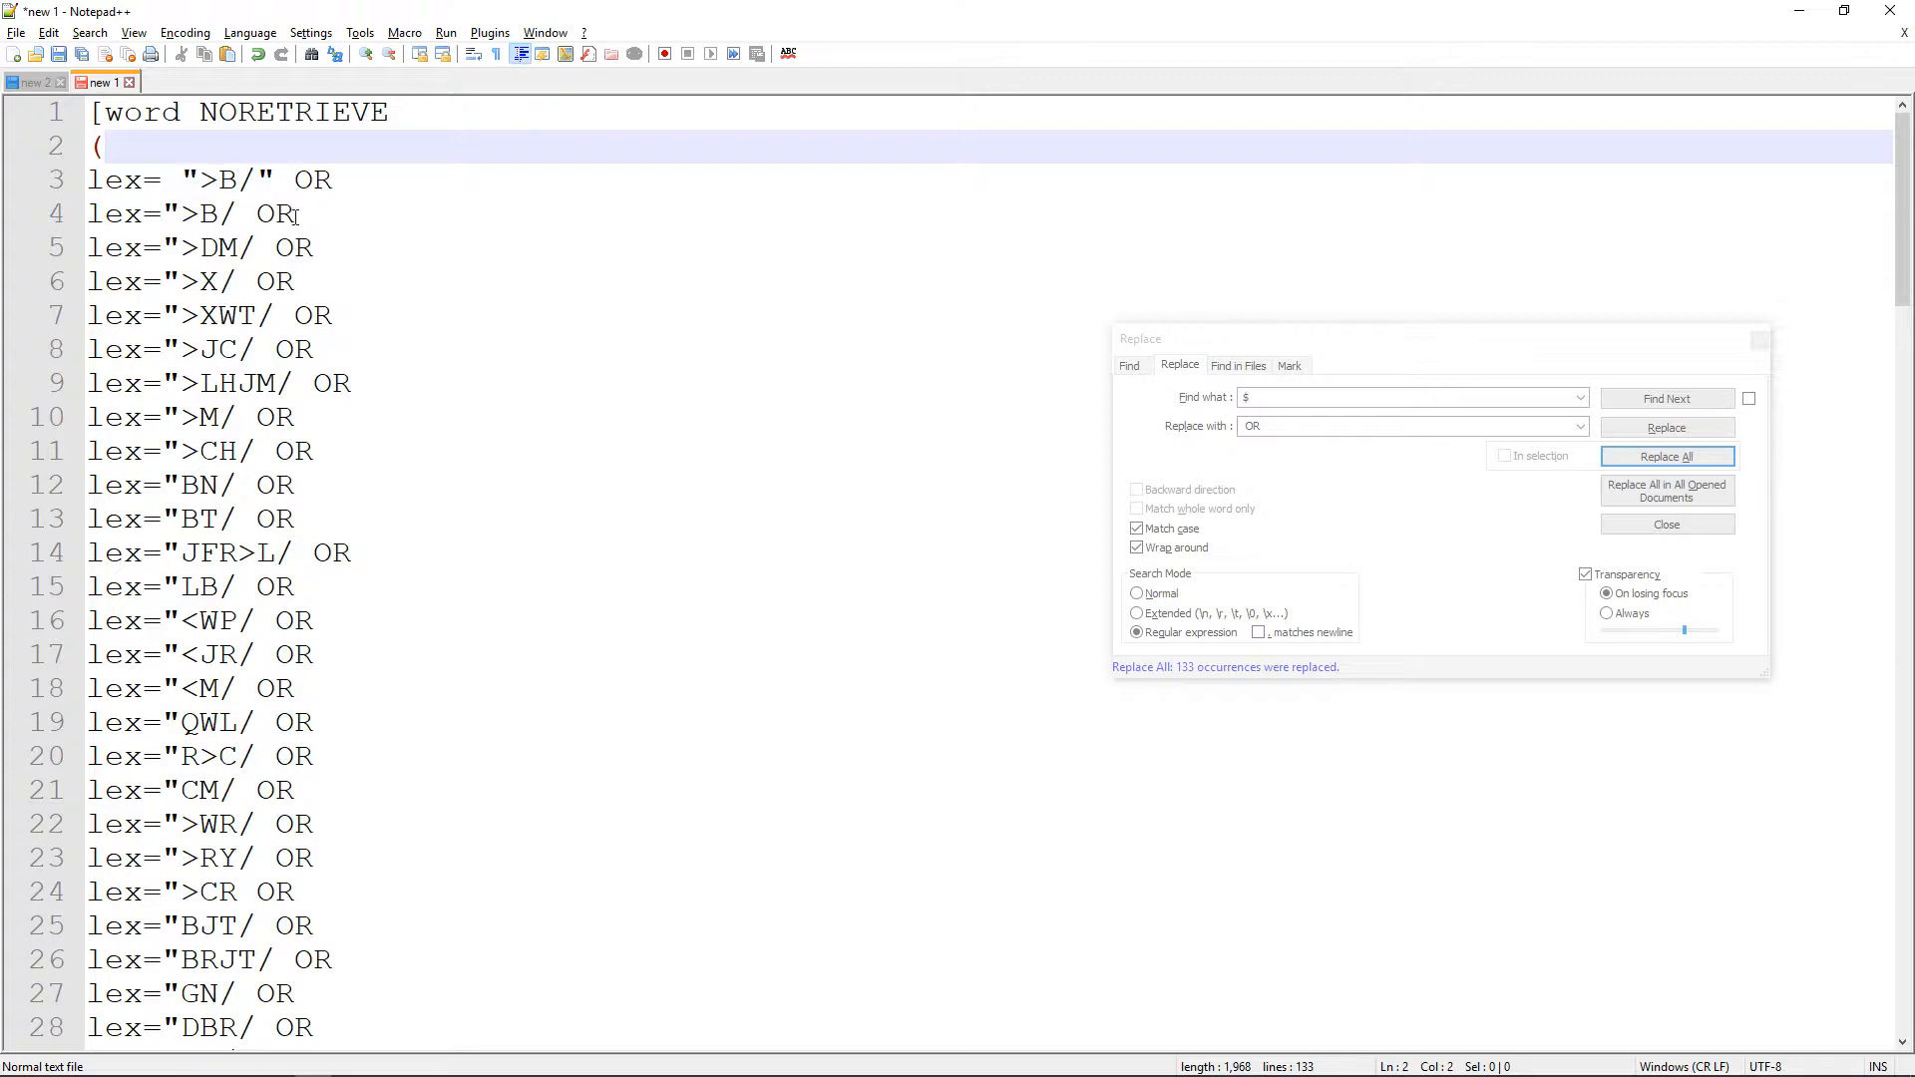
pyautogui.scroll(-20, 294, 217)
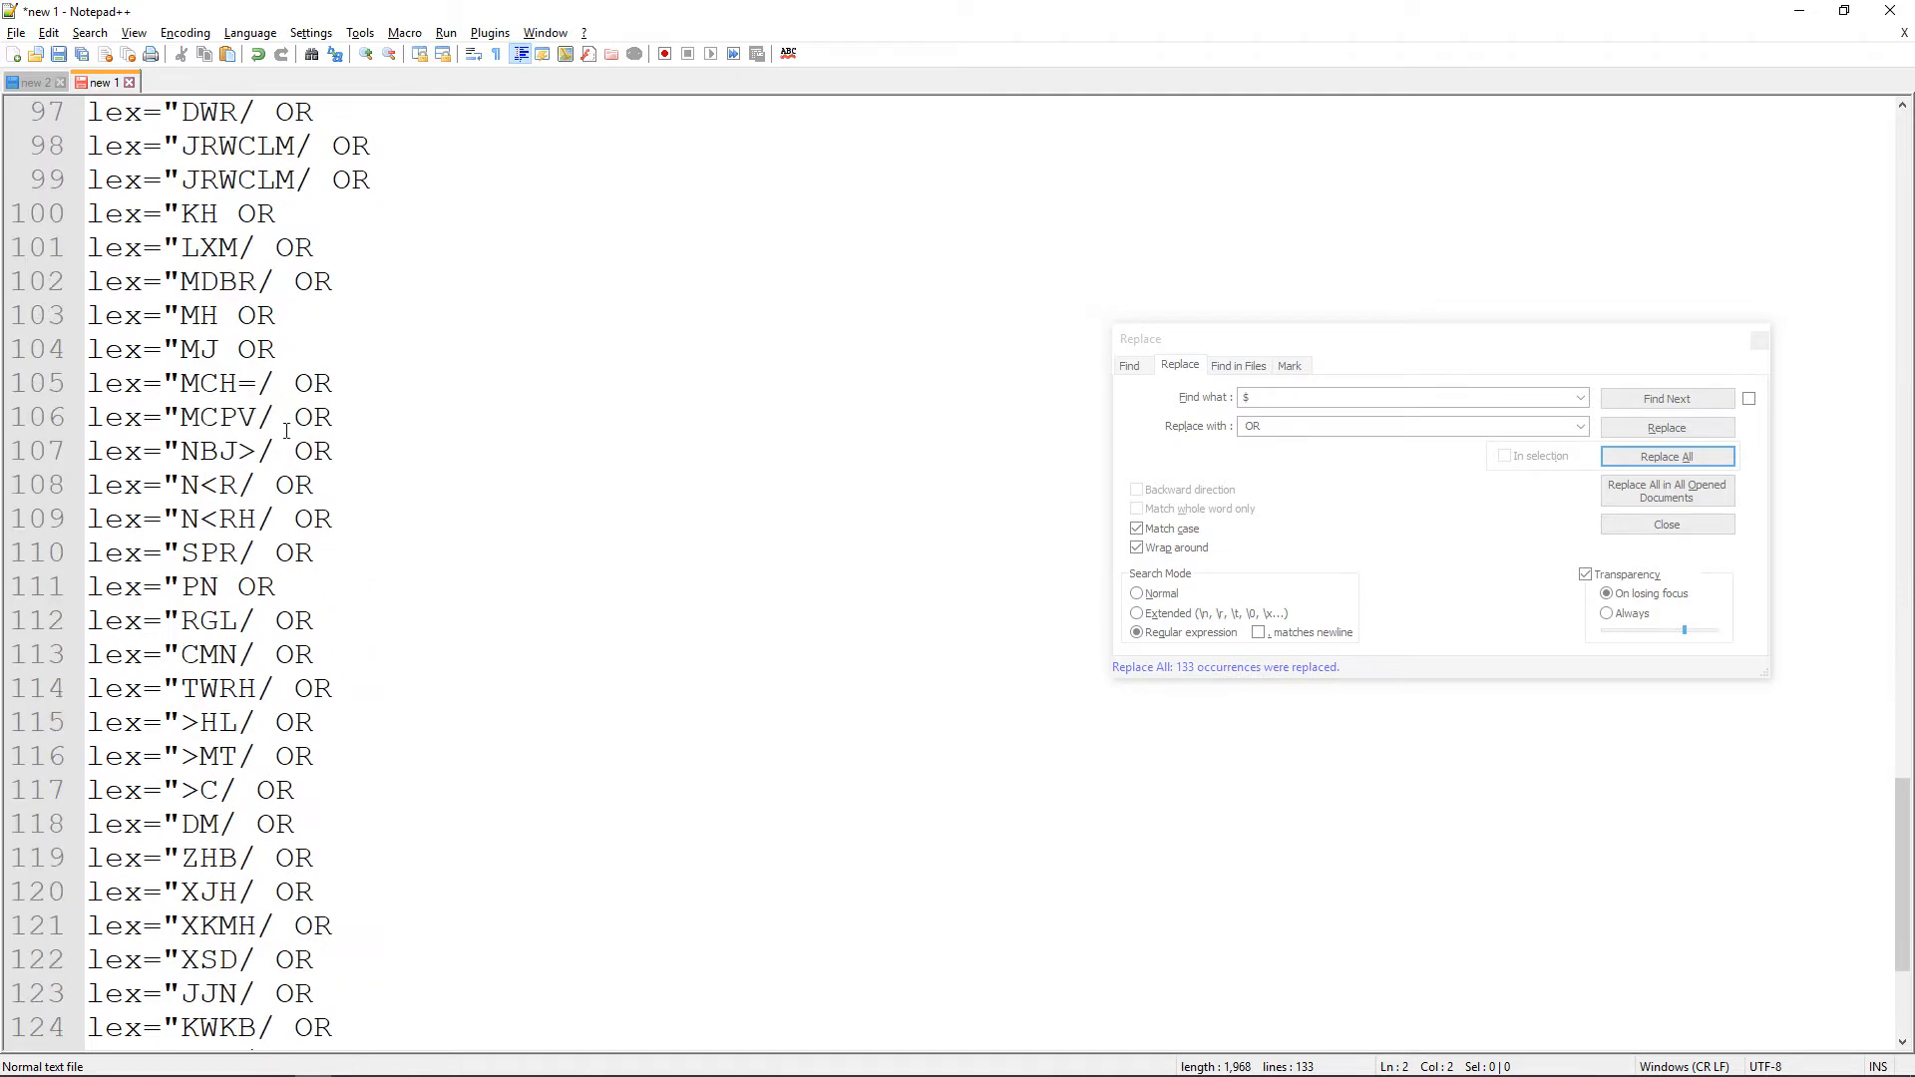
pyautogui.scroll(-3, 277, 445)
pyautogui.click(319, 1033)
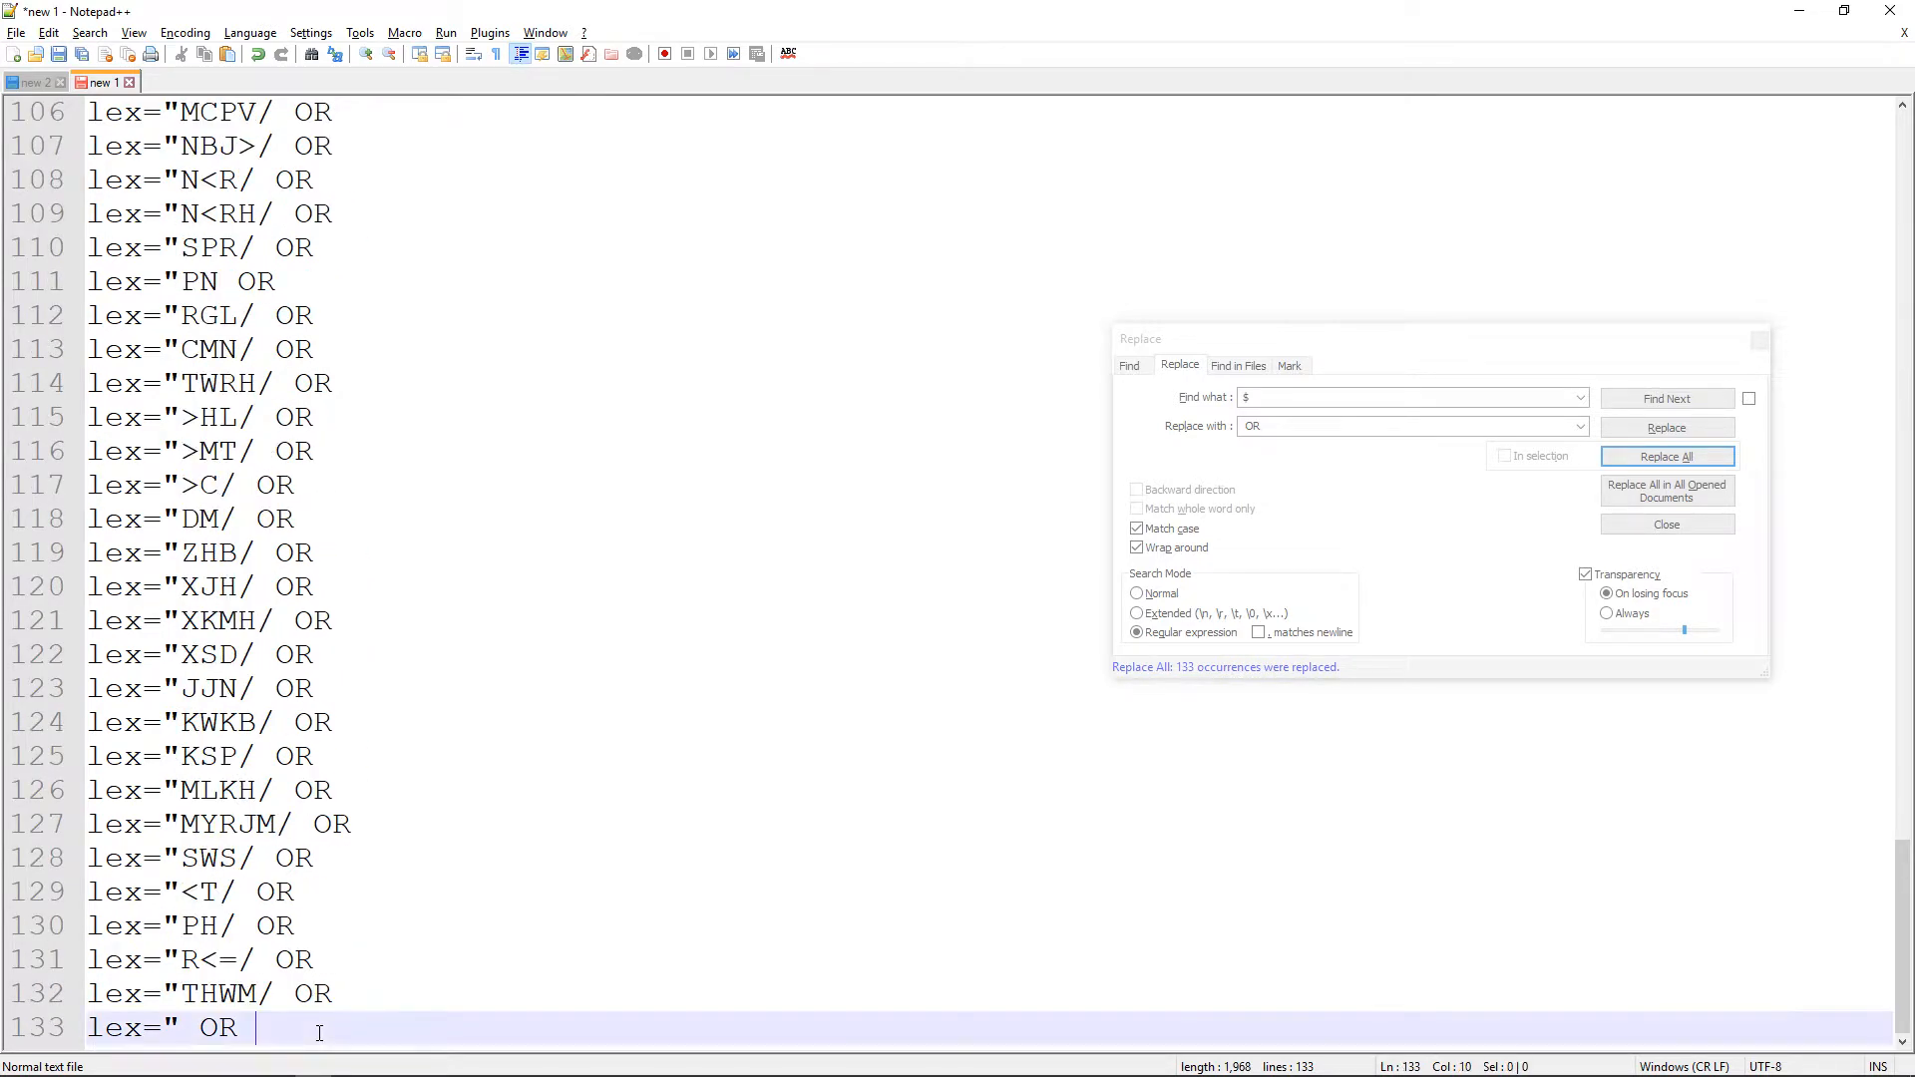
pyautogui.press('BackSpace')
pyautogui.press('BackSpace')
pyautogui.press('BackSpace')
pyautogui.press('BackSpace')
pyautogui.press('BackSpace')
pyautogui.press('BackSpace')
pyautogui.press('BackSpace')
pyautogui.press('BackSpace')
pyautogui.press('BackSpace')
pyautogui.press('BackSpace')
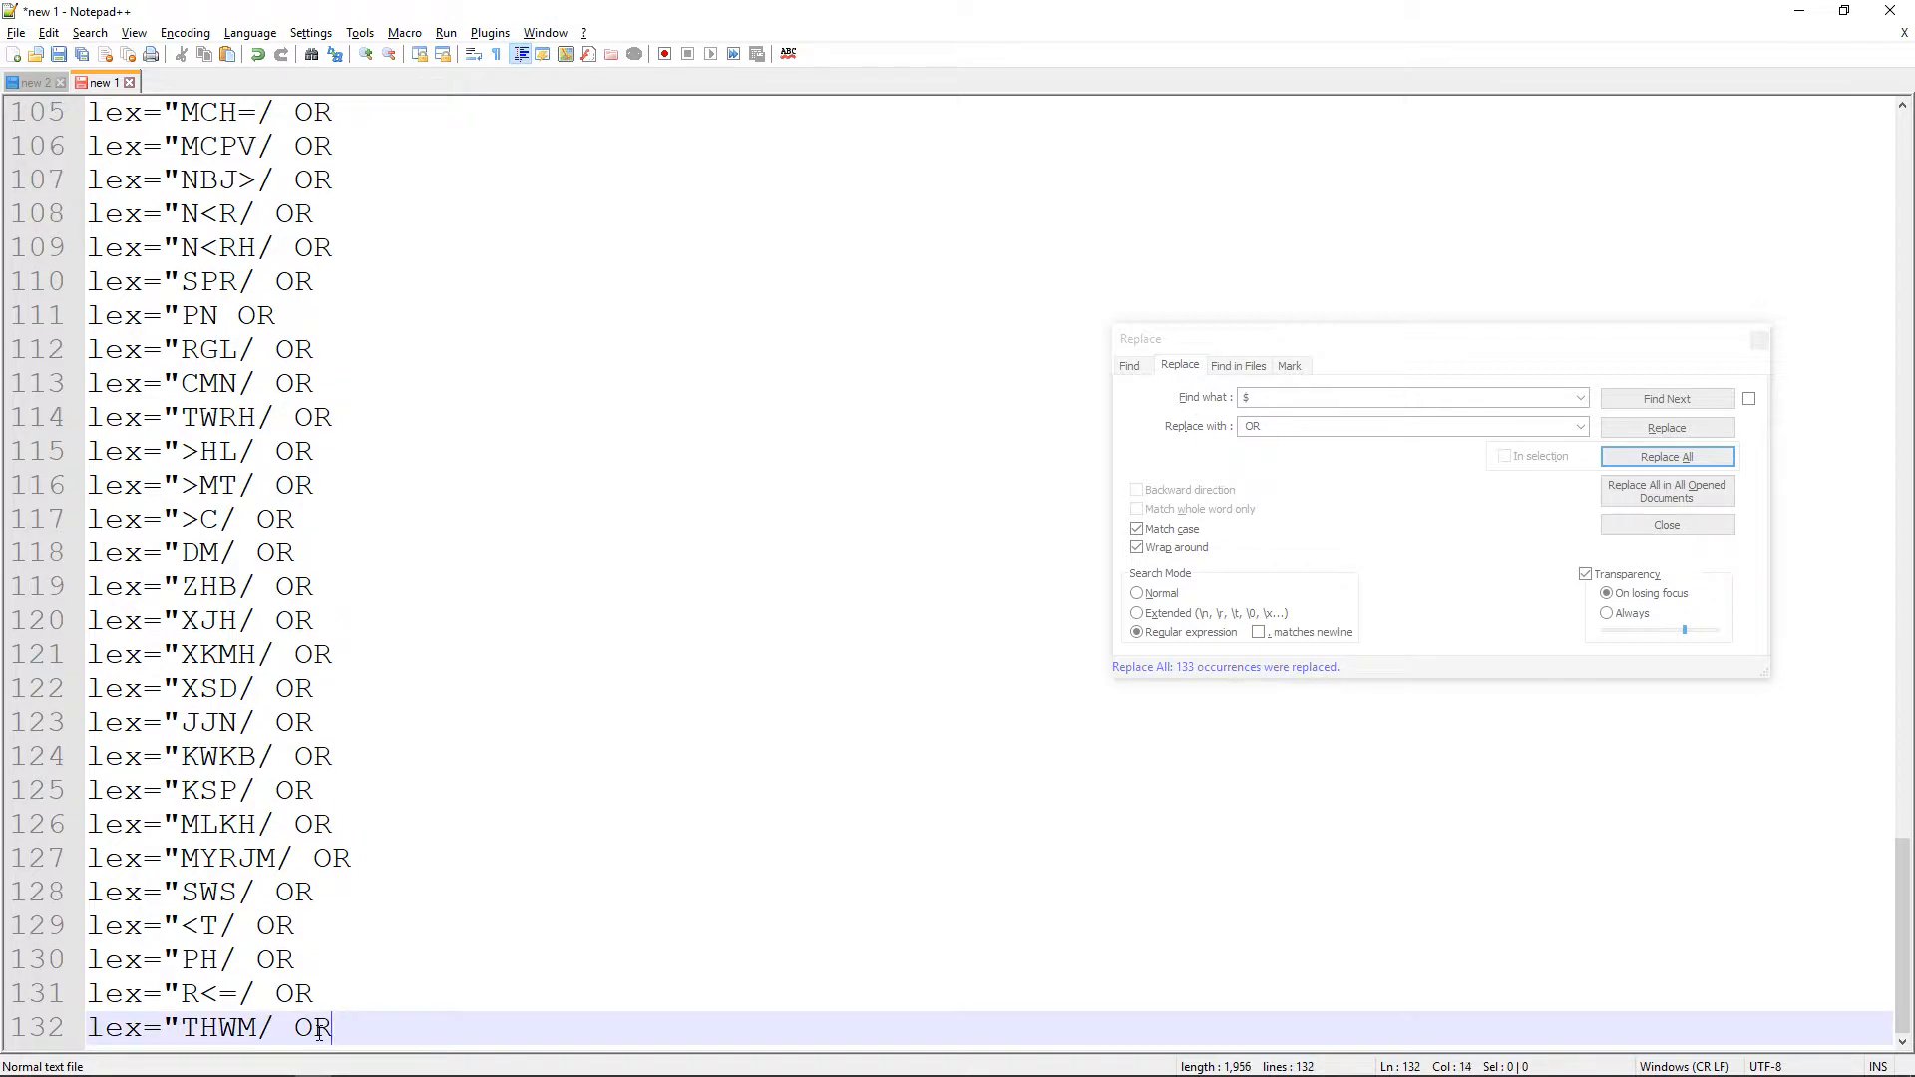
pyautogui.press('BackSpace')
pyautogui.press('BackSpace')
# Undo the recent edits back to the point just after lex=" was inserted at the start of every line
pyautogui.scroll(20, 422, 925)
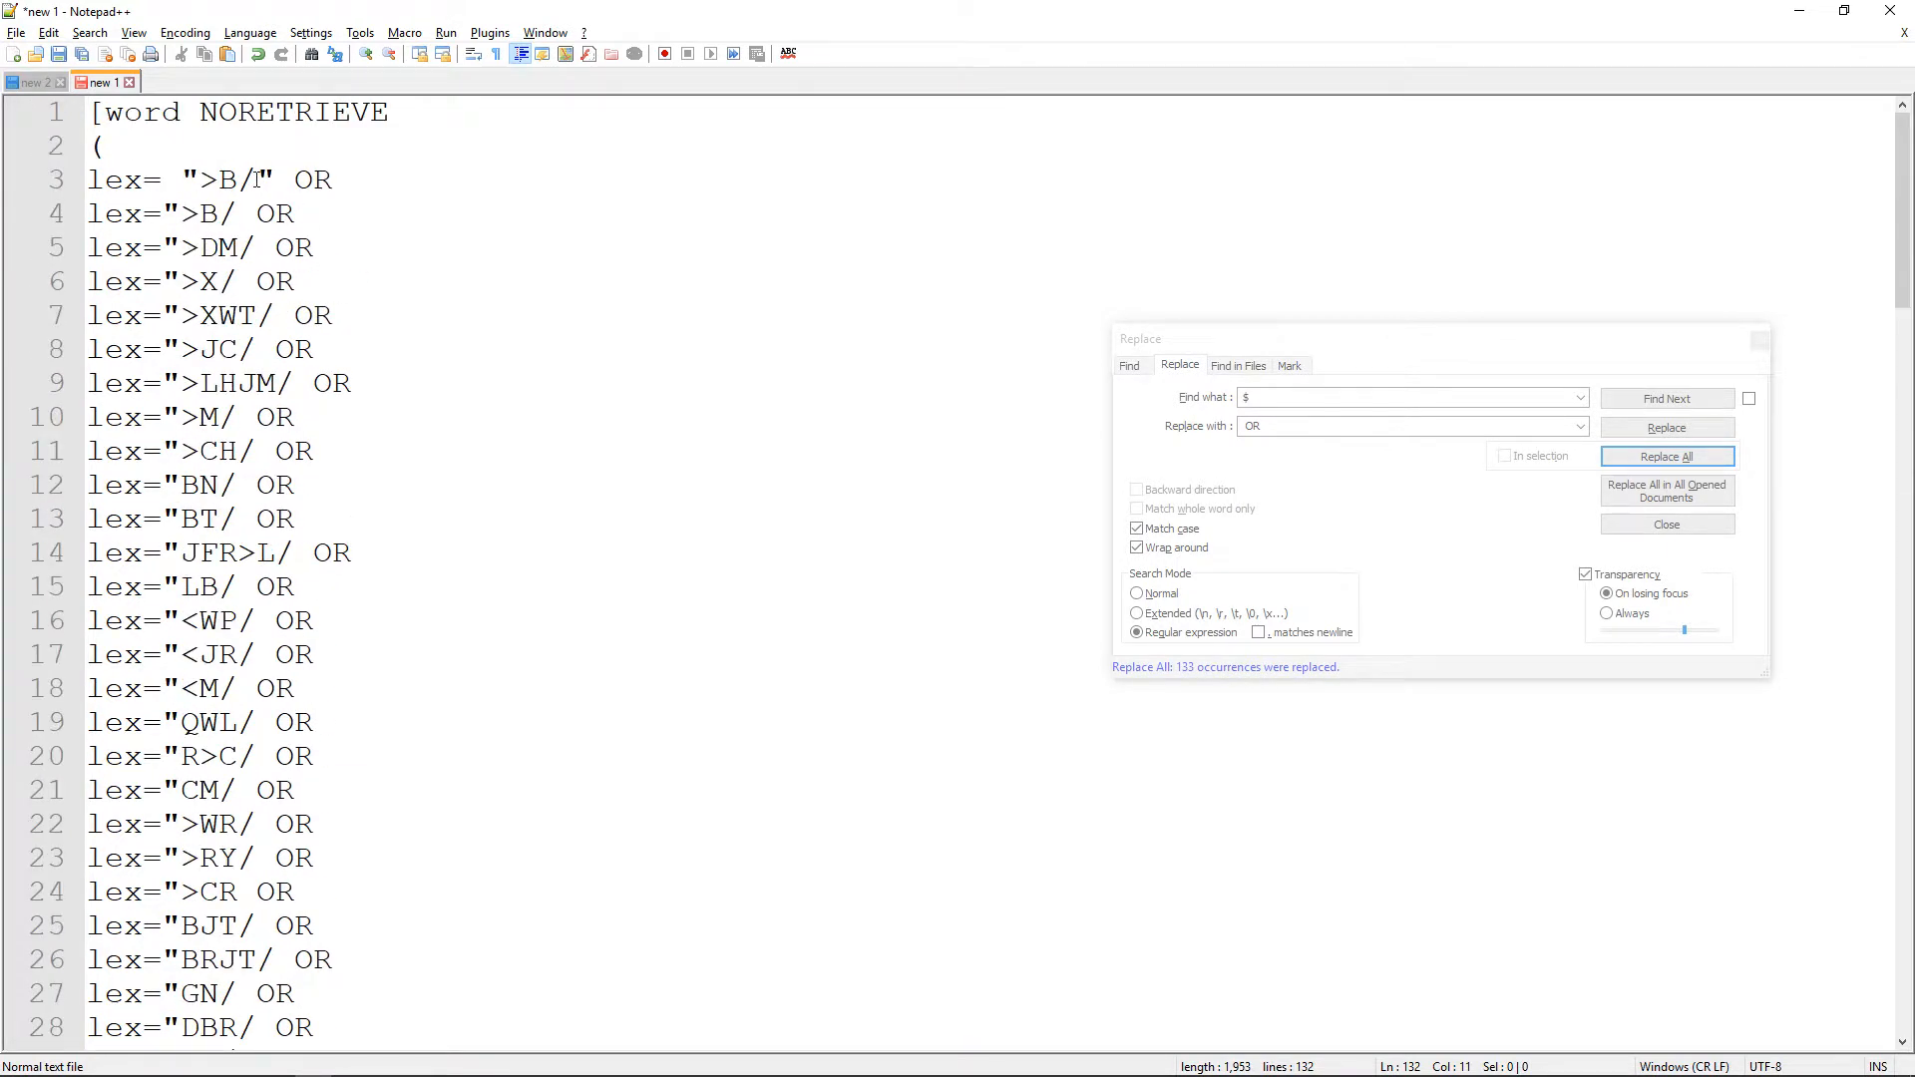
pyautogui.click(258, 178)
pyautogui.click(429, 209)
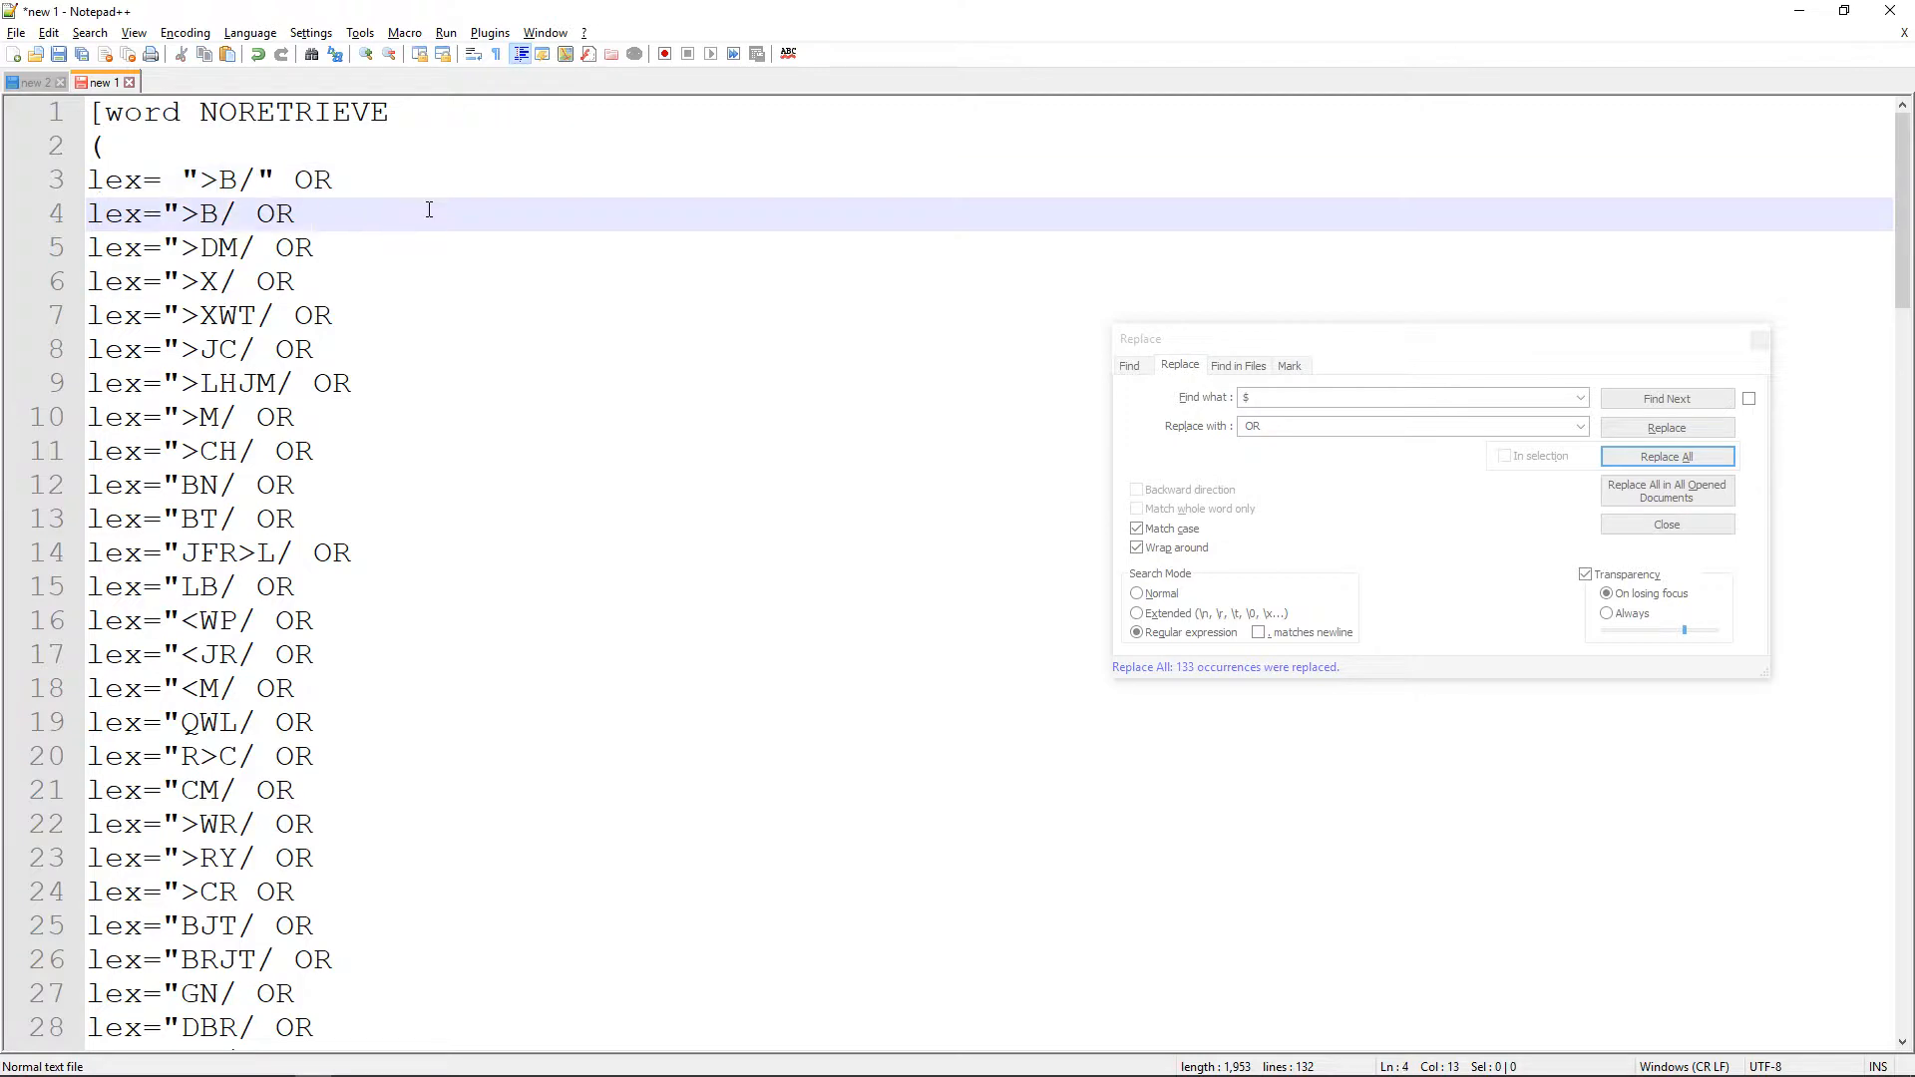
pyautogui.hotkey('ctrl', 'z')
pyautogui.hotkey('ctrl', 'z')
pyautogui.hotkey('ctrl', 'z')
pyautogui.hotkey('ctrl', 'z')
pyautogui.hotkey('ctrl', 'z')
pyautogui.hotkey('ctrl', 'z')
pyautogui.hotkey('ctrl', 'z')
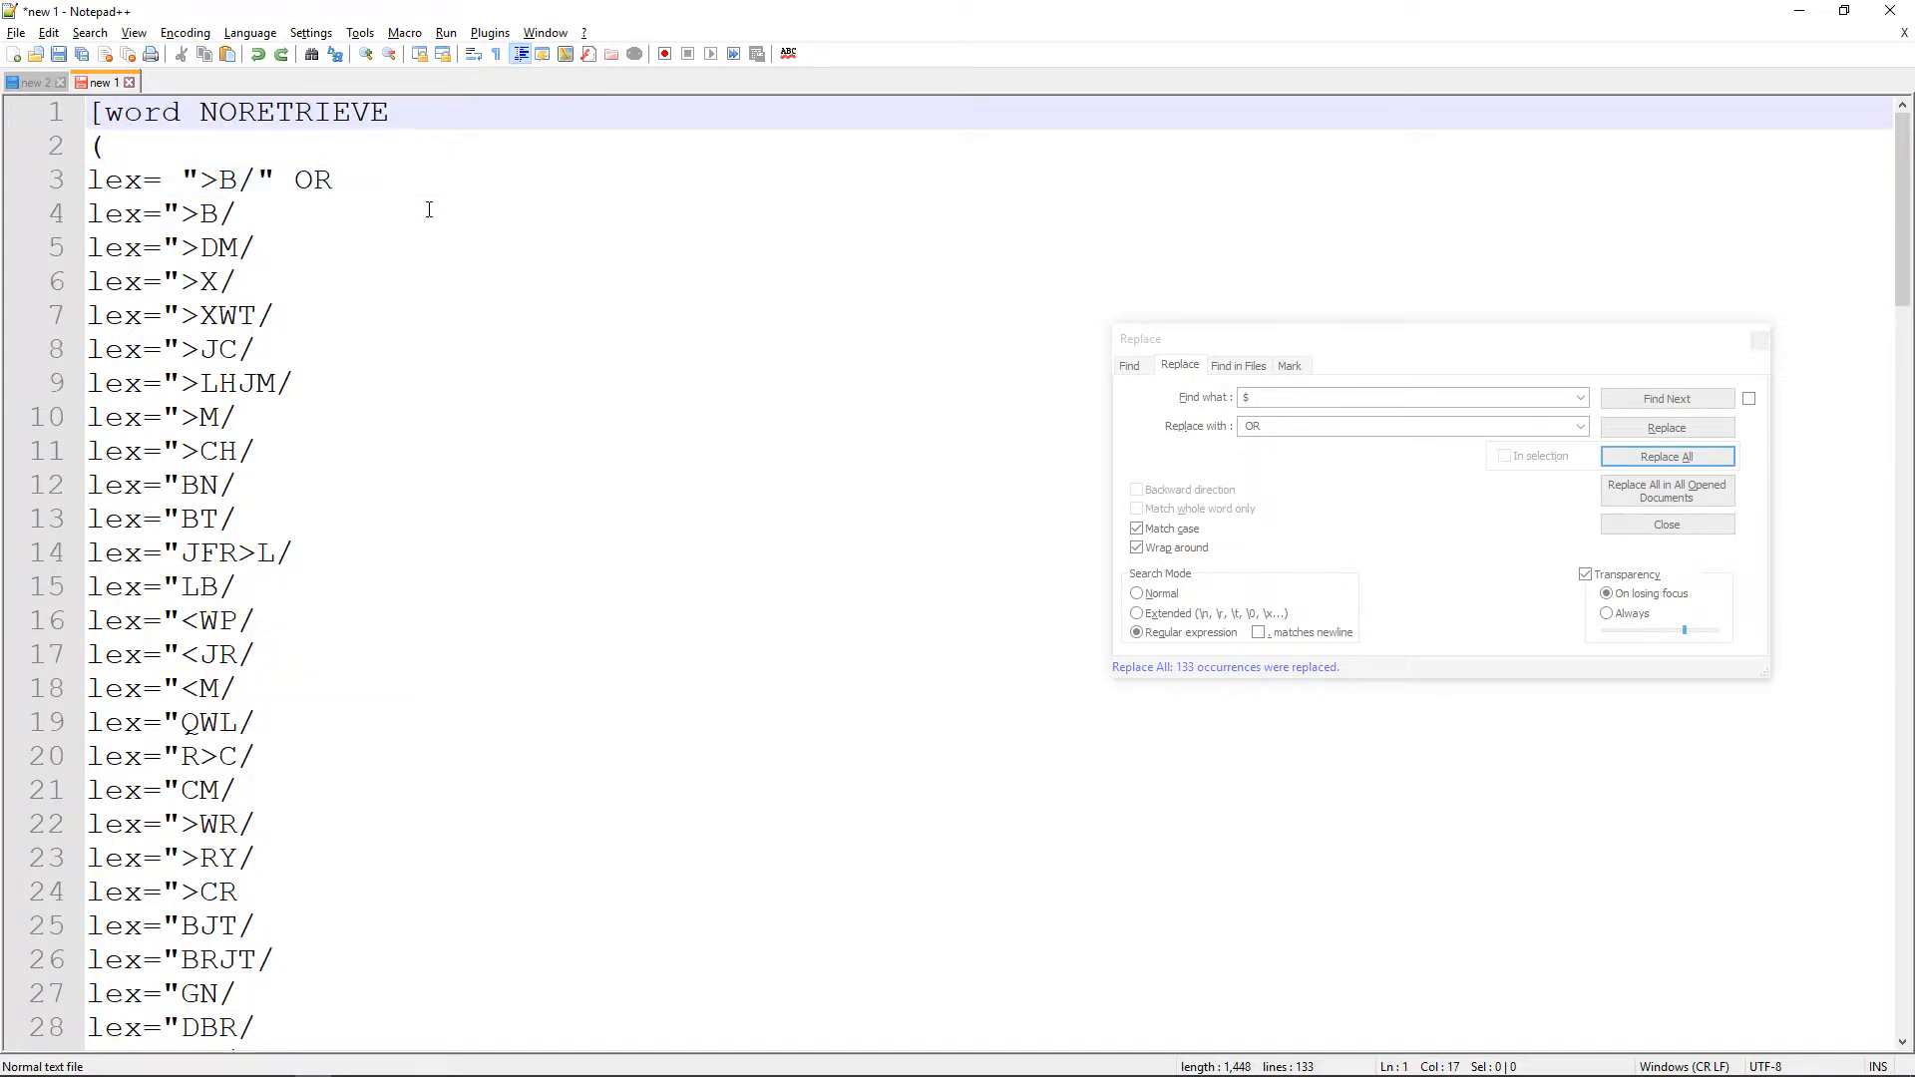
pyautogui.hotkey('ctrl', 'z')
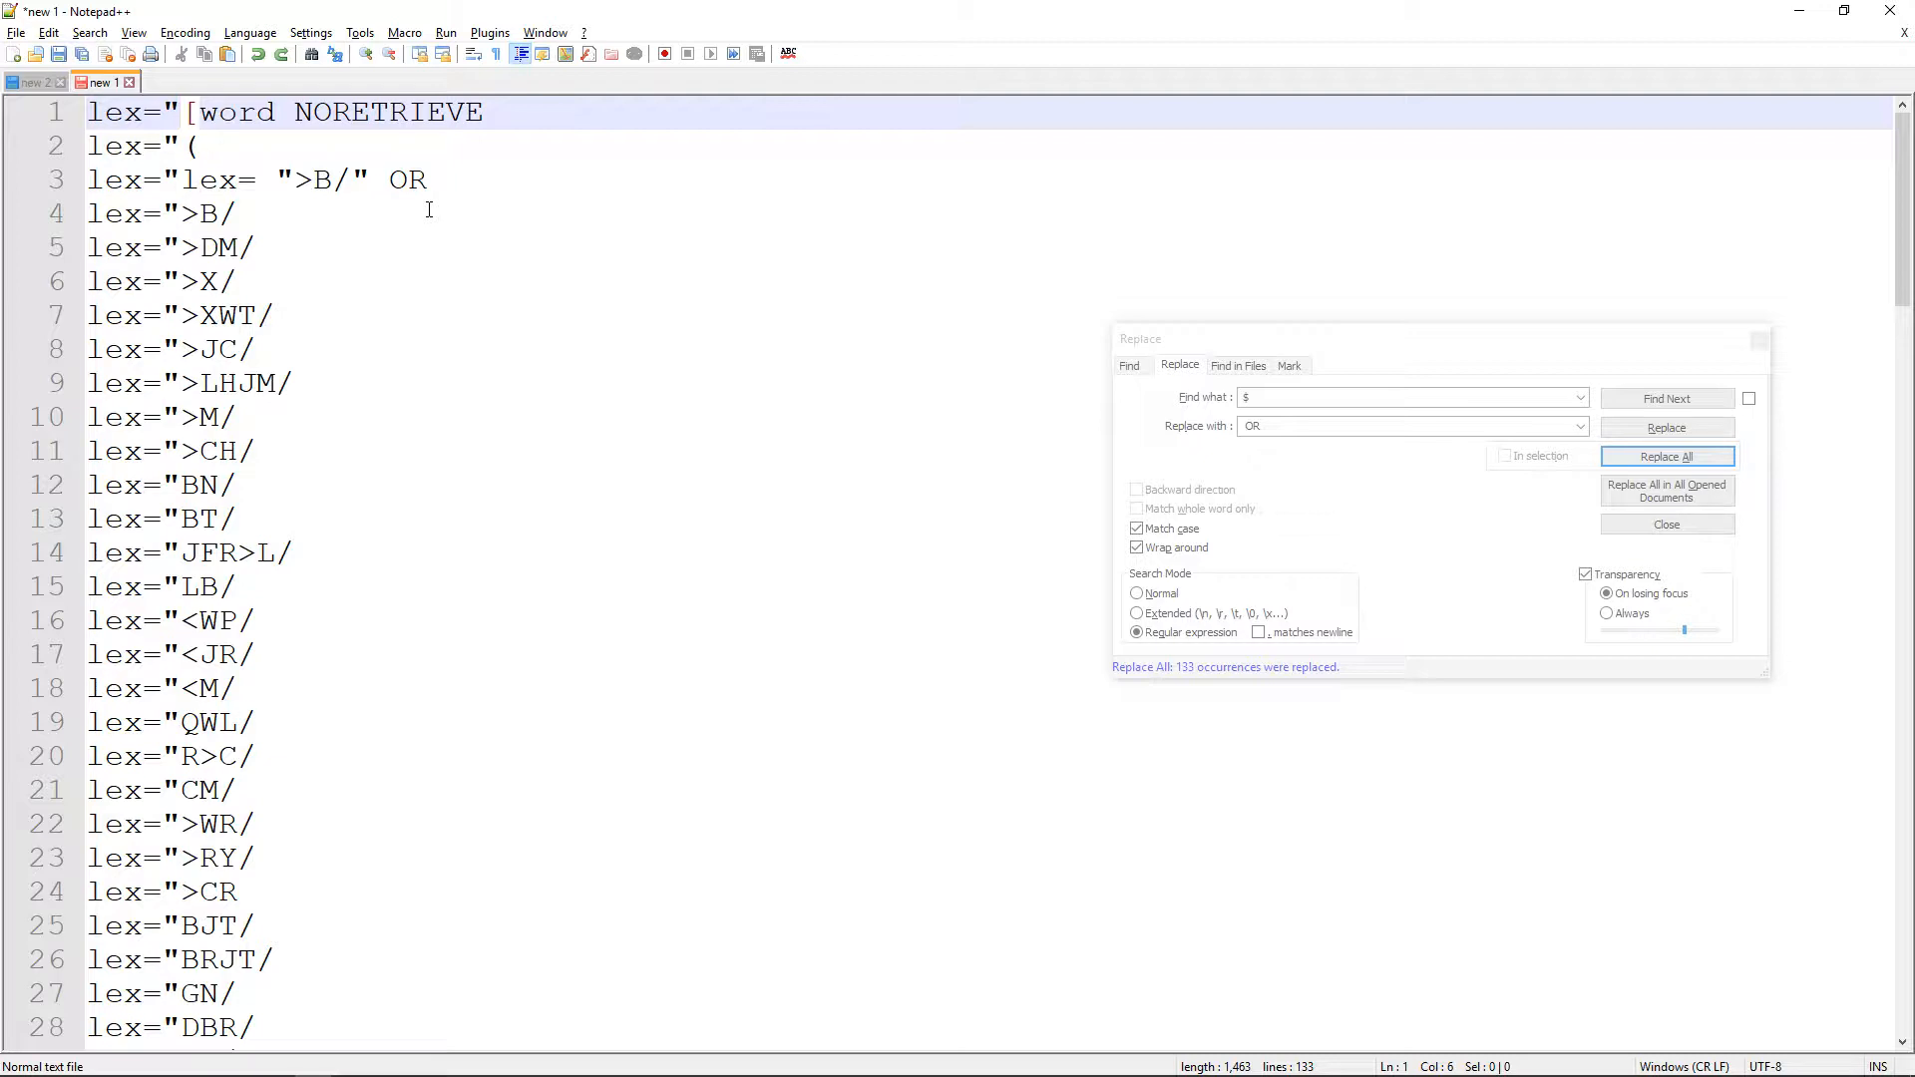
# Redo the removal of the surplus lex=" from lines 1 to 3, and delete the closing quote and OR from line 3
pyautogui.hotkey('ctrl', 'y')
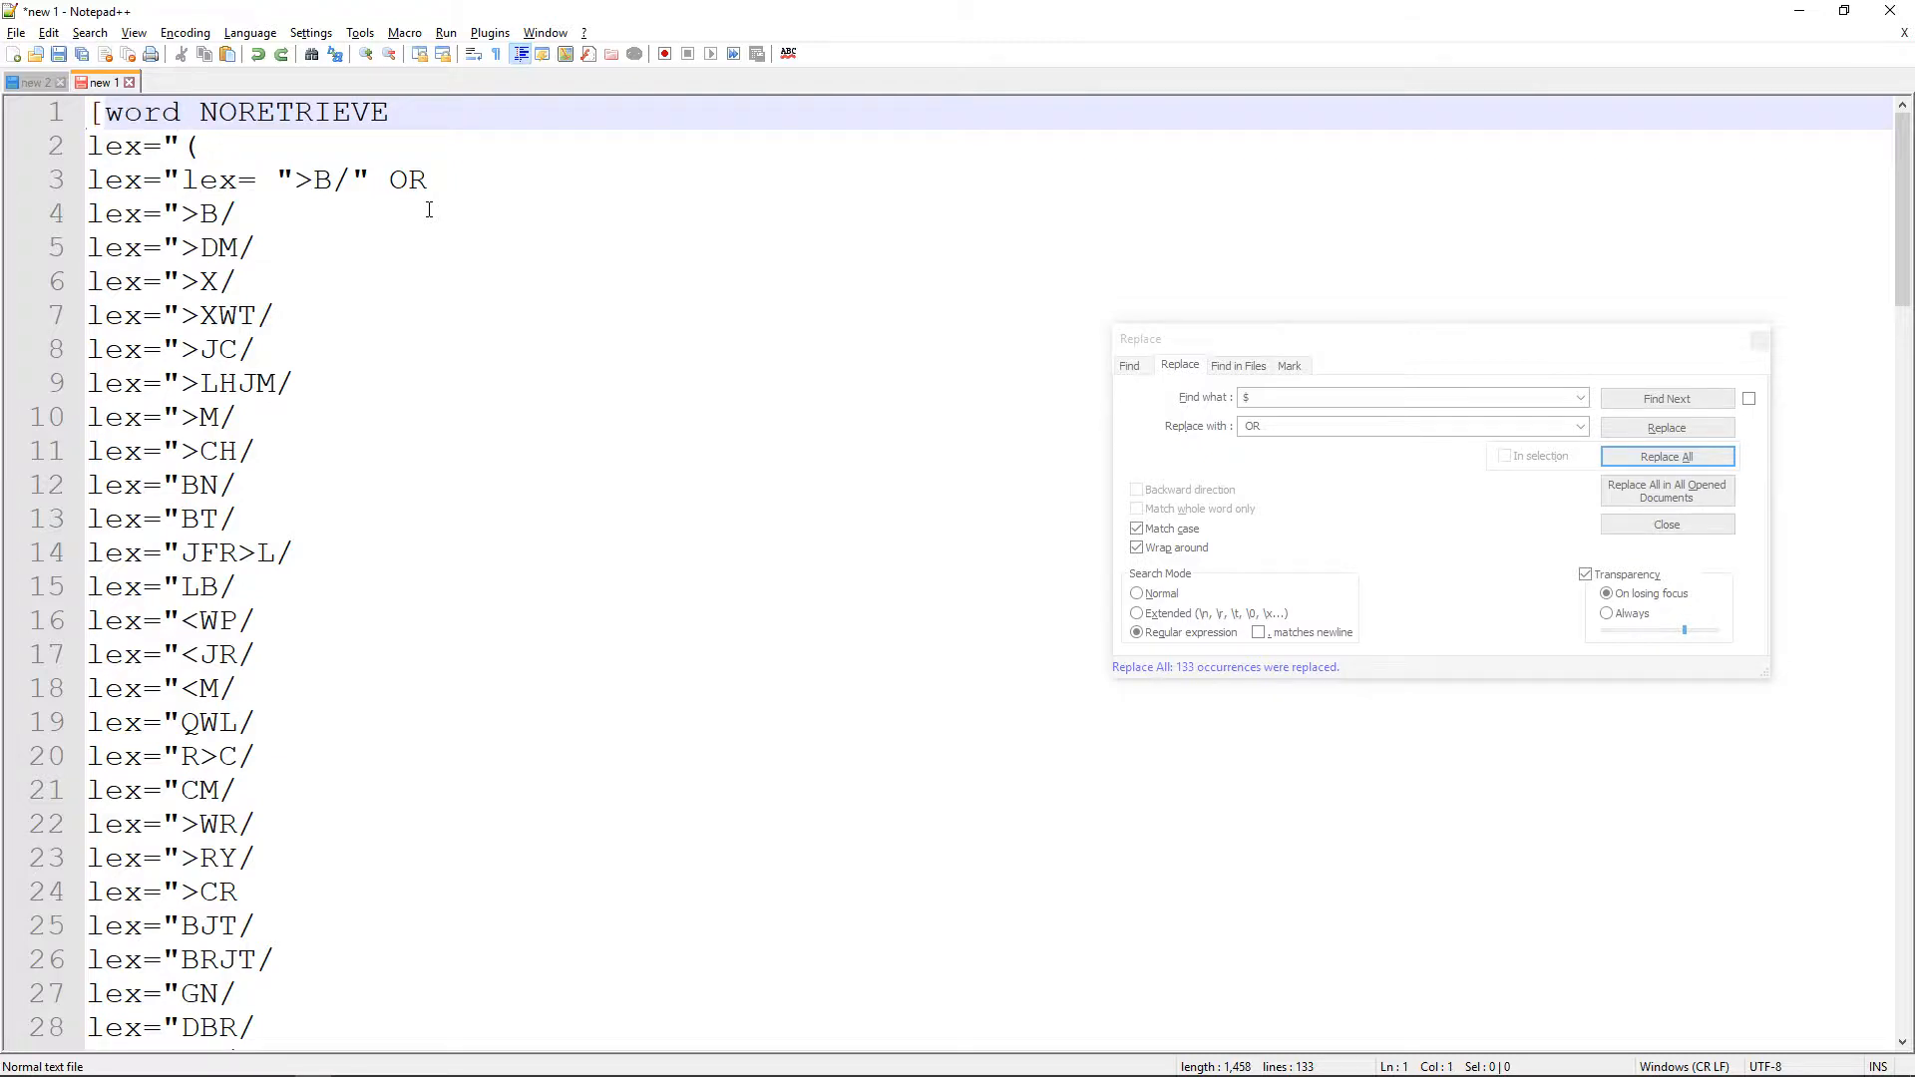
pyautogui.hotkey('ctrl', 'y')
pyautogui.hotkey('ctrl', 'y')
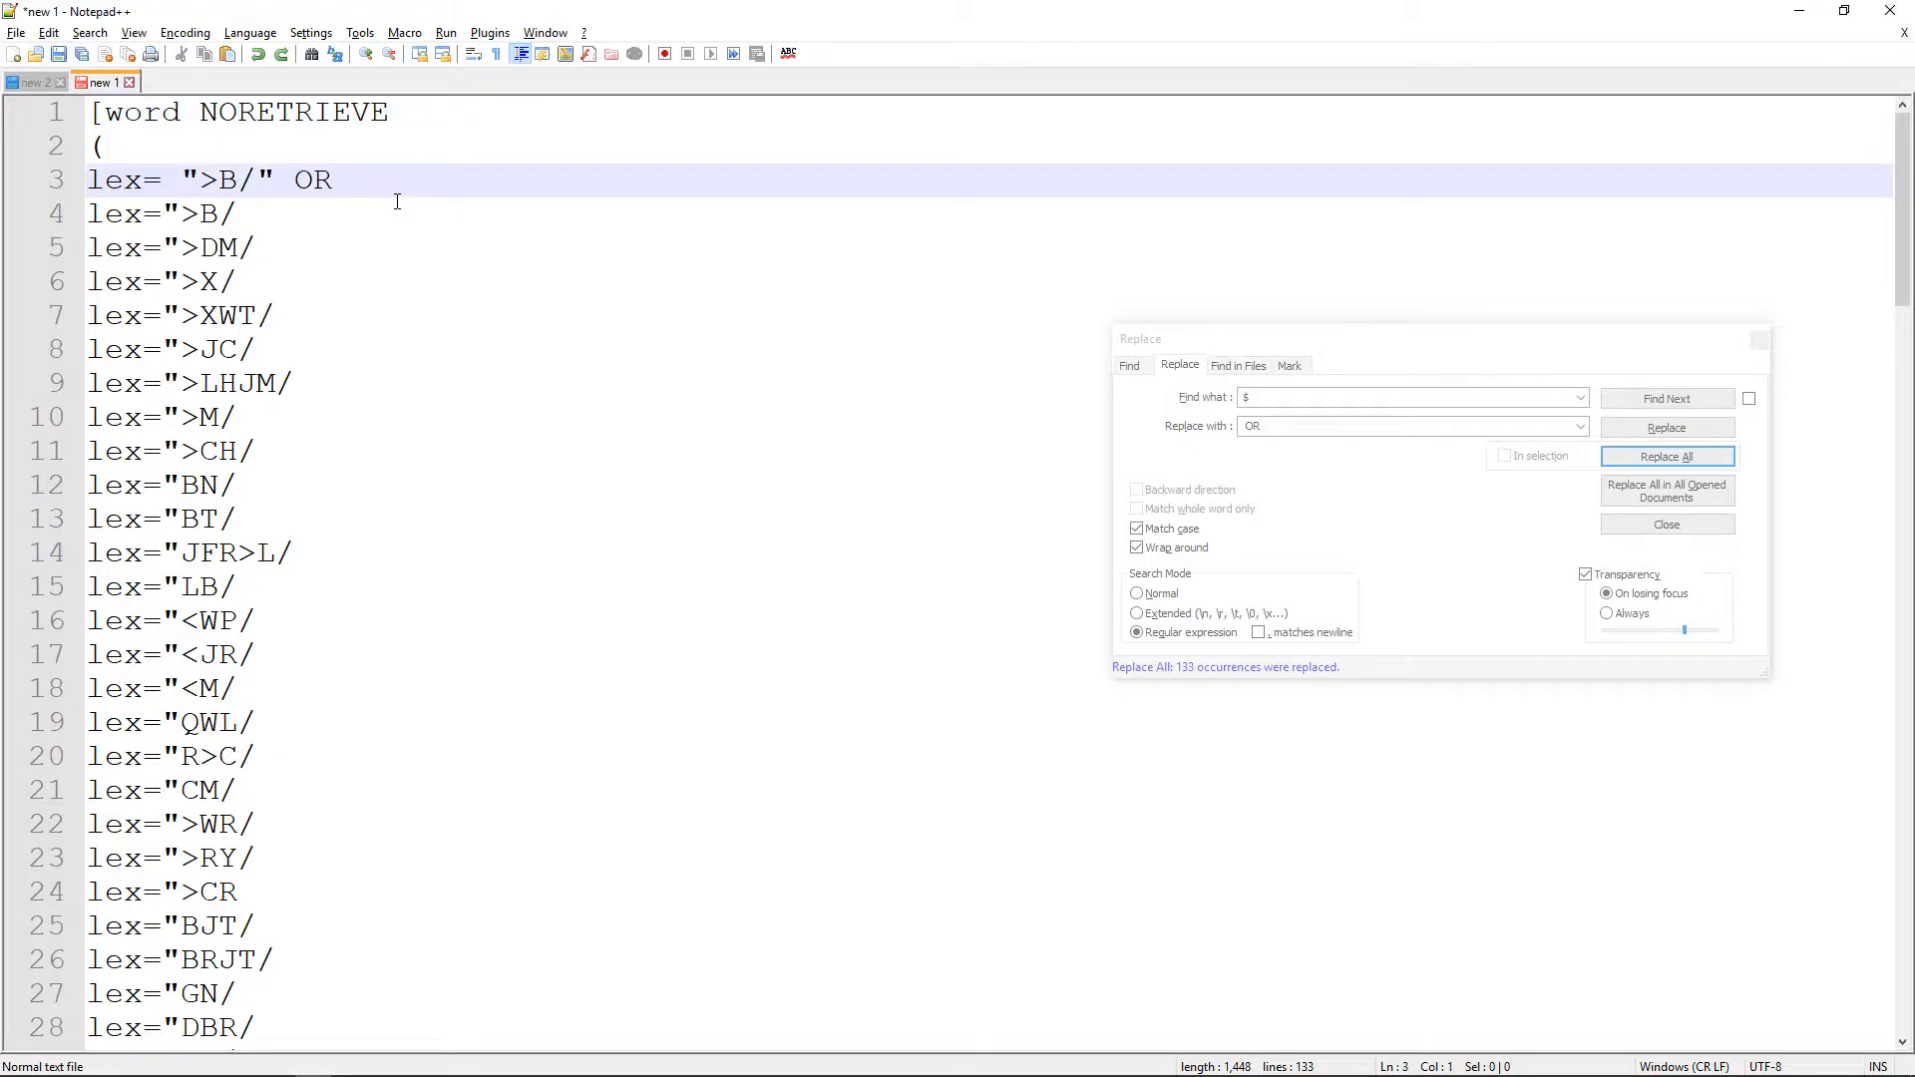
pyautogui.click(406, 175)
pyautogui.press('BackSpace')
pyautogui.press('BackSpace')
pyautogui.press('BackSpace')
pyautogui.press('BackSpace')
pyautogui.press('BackSpace')
# Append a closing quote and OR (" OR) to every line by replacing all matches of the regular expression $
pyautogui.click(1315, 428)
pyautogui.press('Home')
pyautogui.write('"')
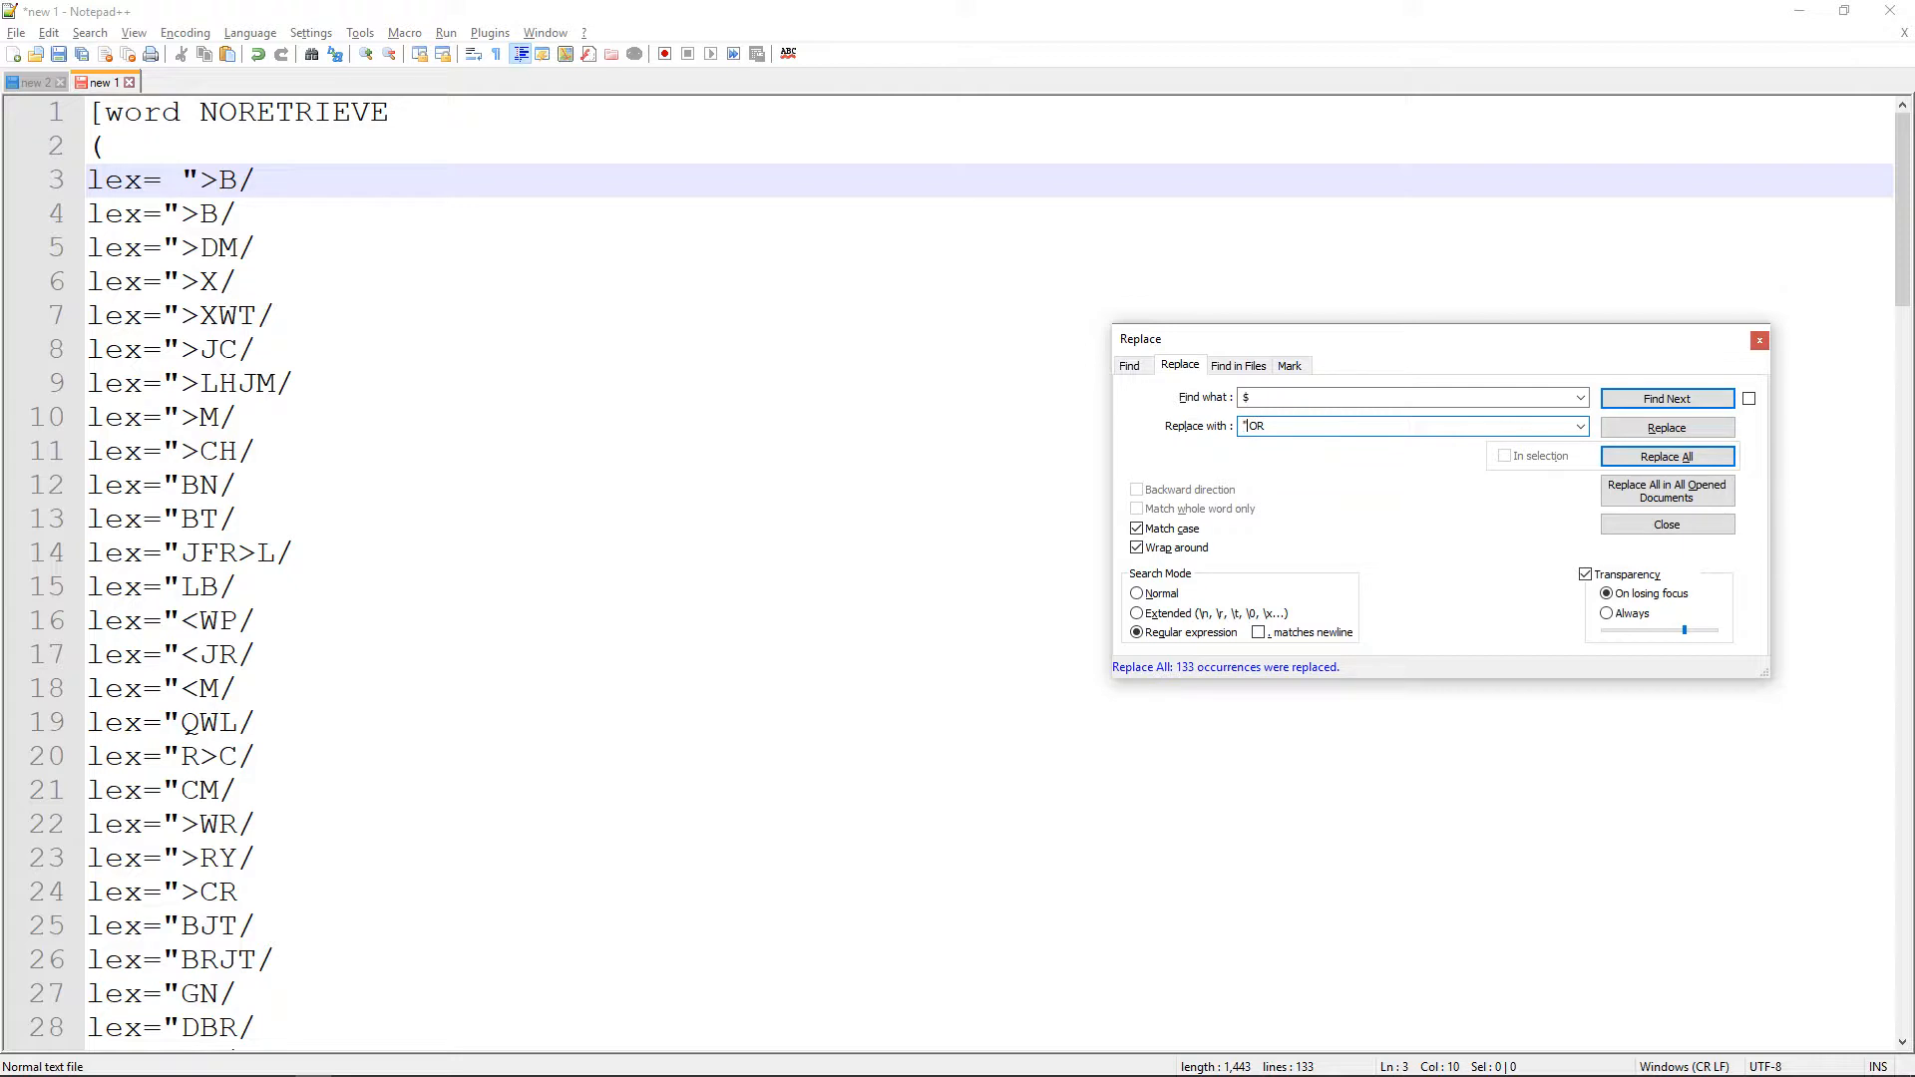
pyautogui.click(1643, 456)
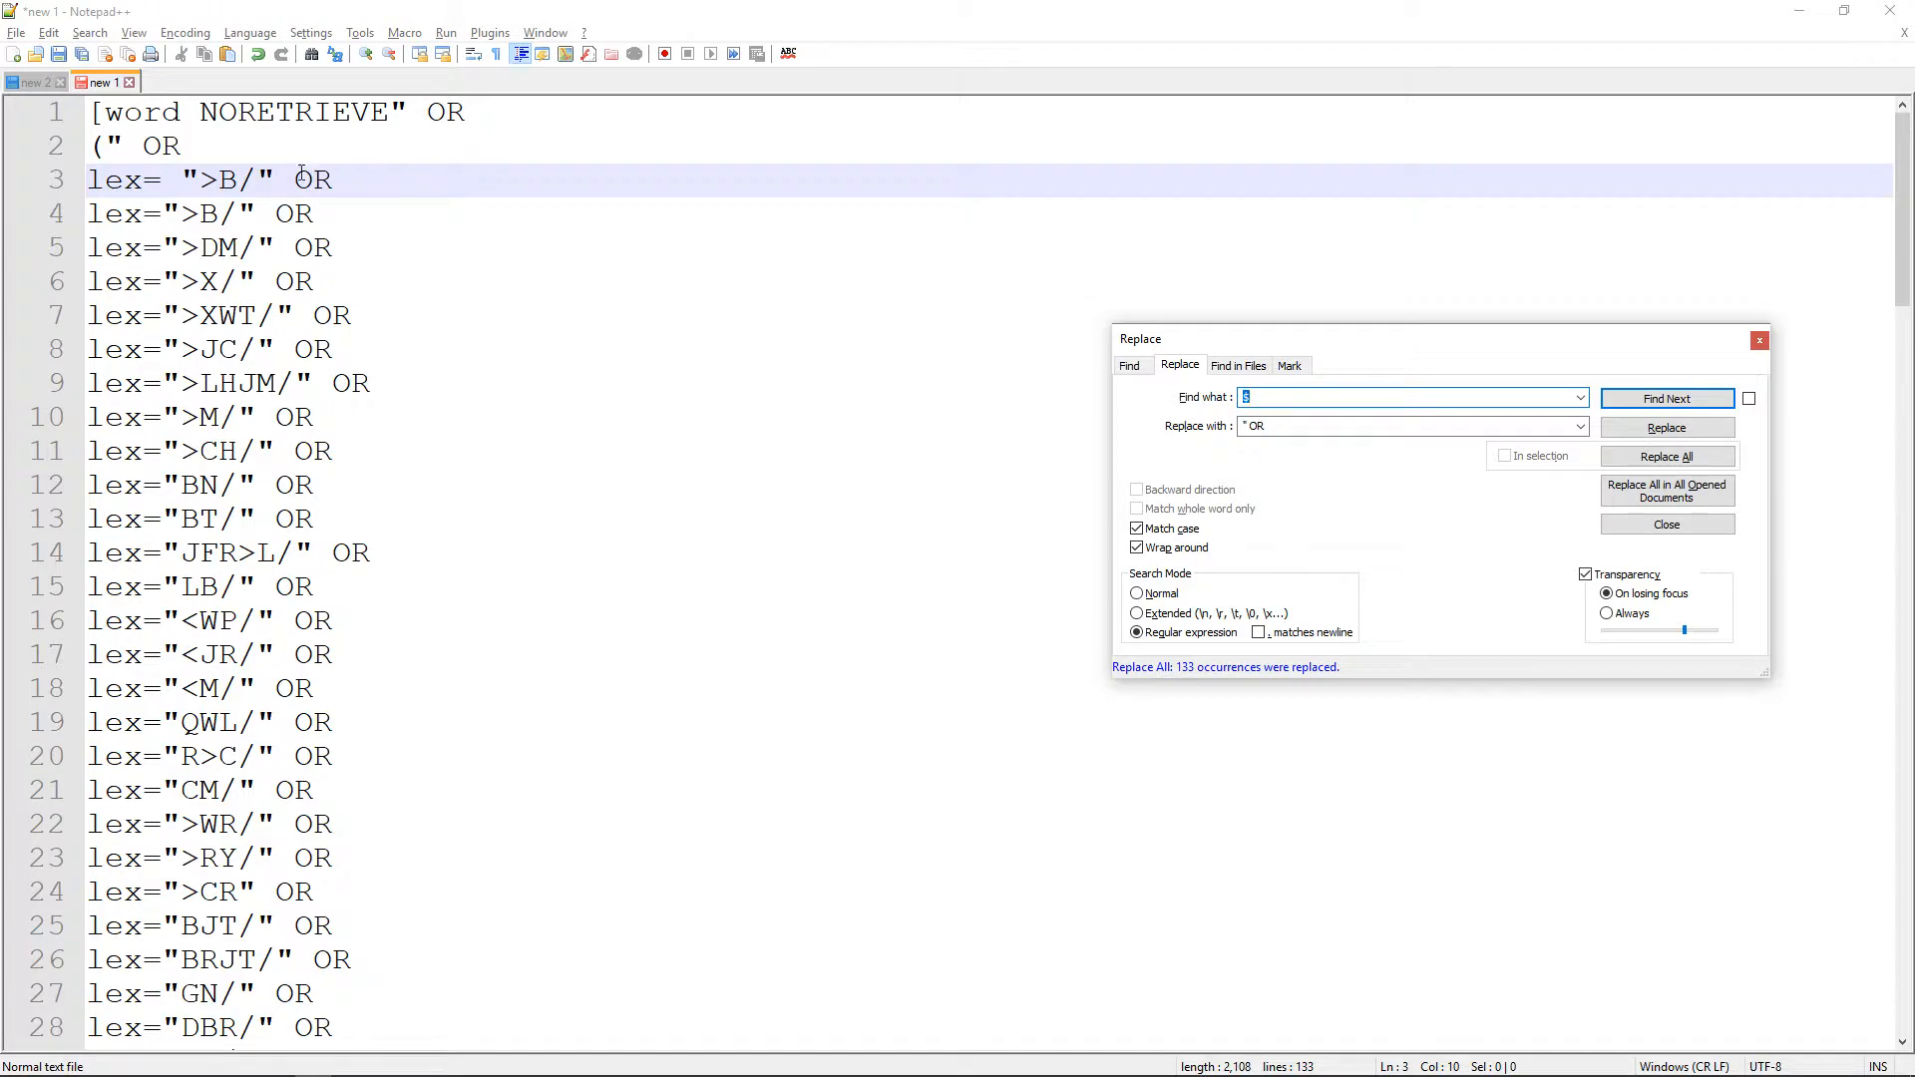
pyautogui.moveTo(258, 180); pyautogui.dragTo(200, 180)
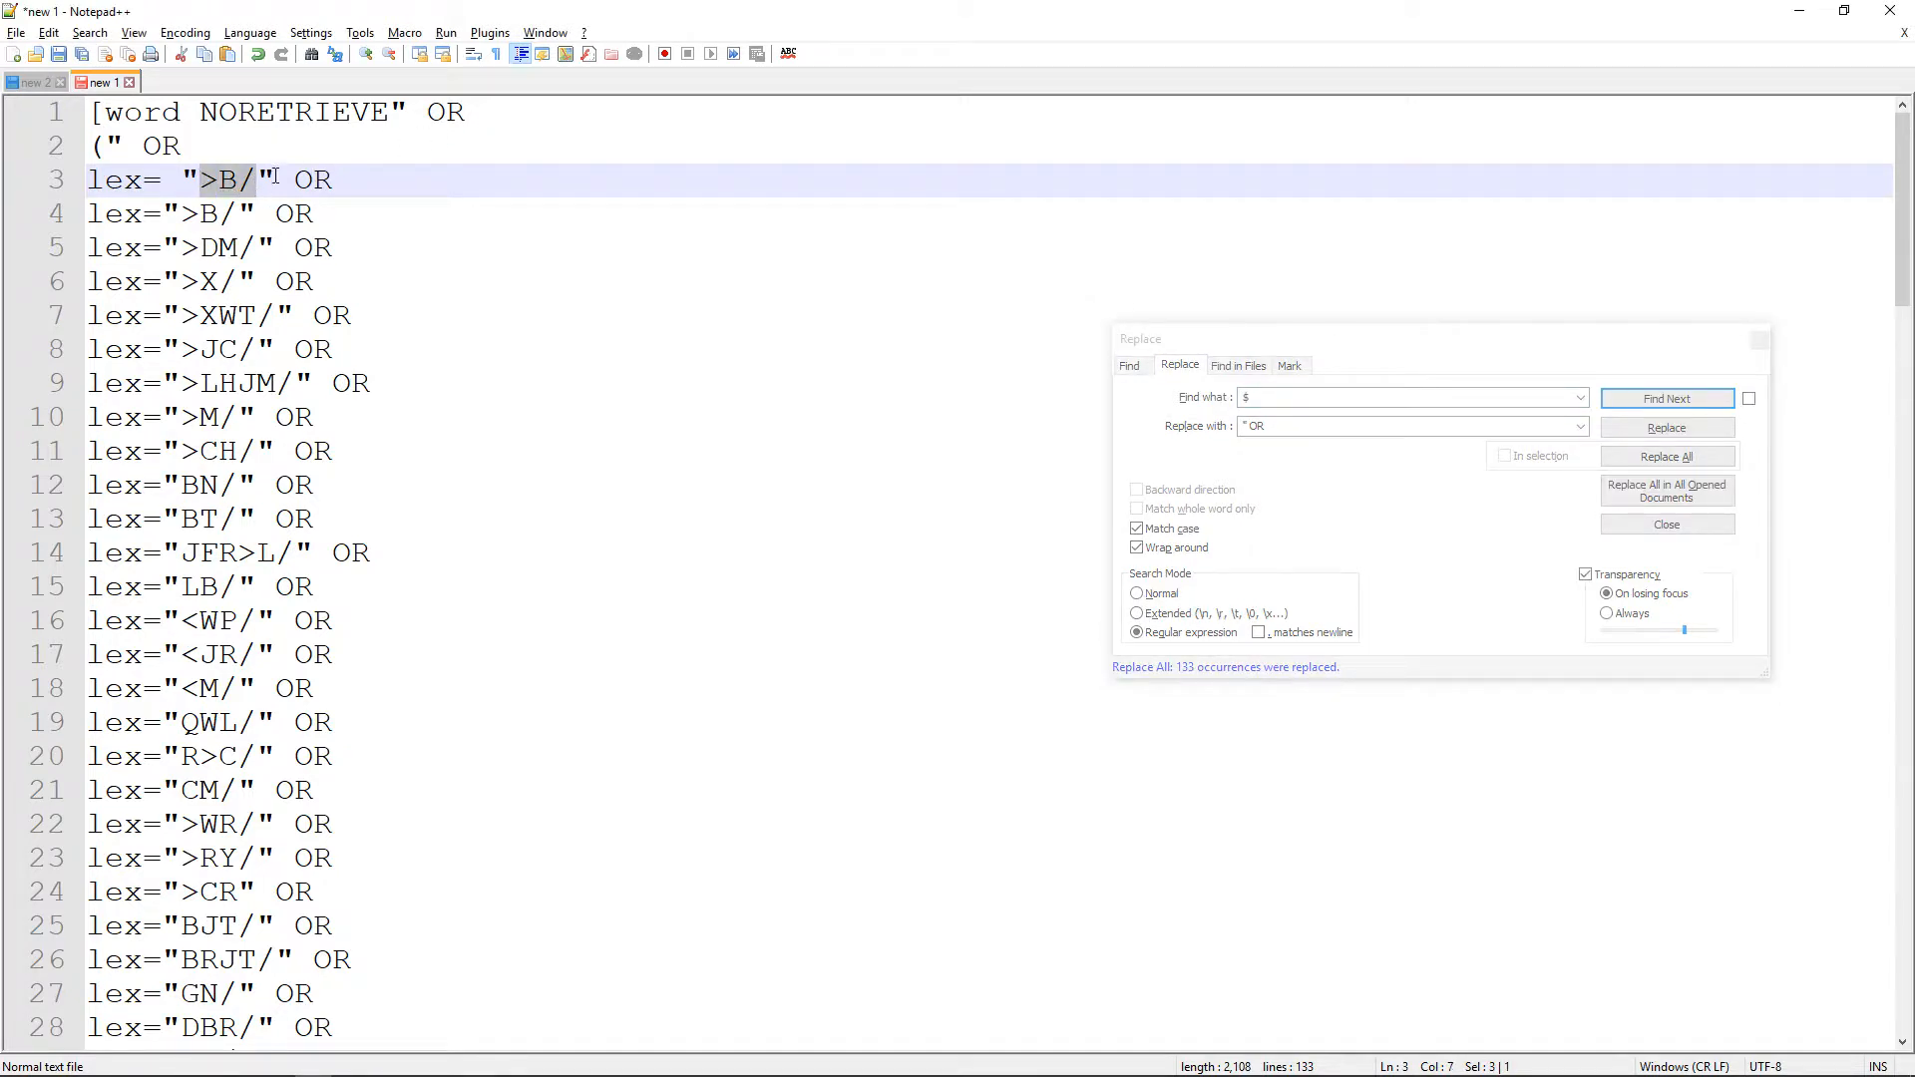
# Delete the surplus " OR from the ends of lines 2 and 1
pyautogui.click(227, 145)
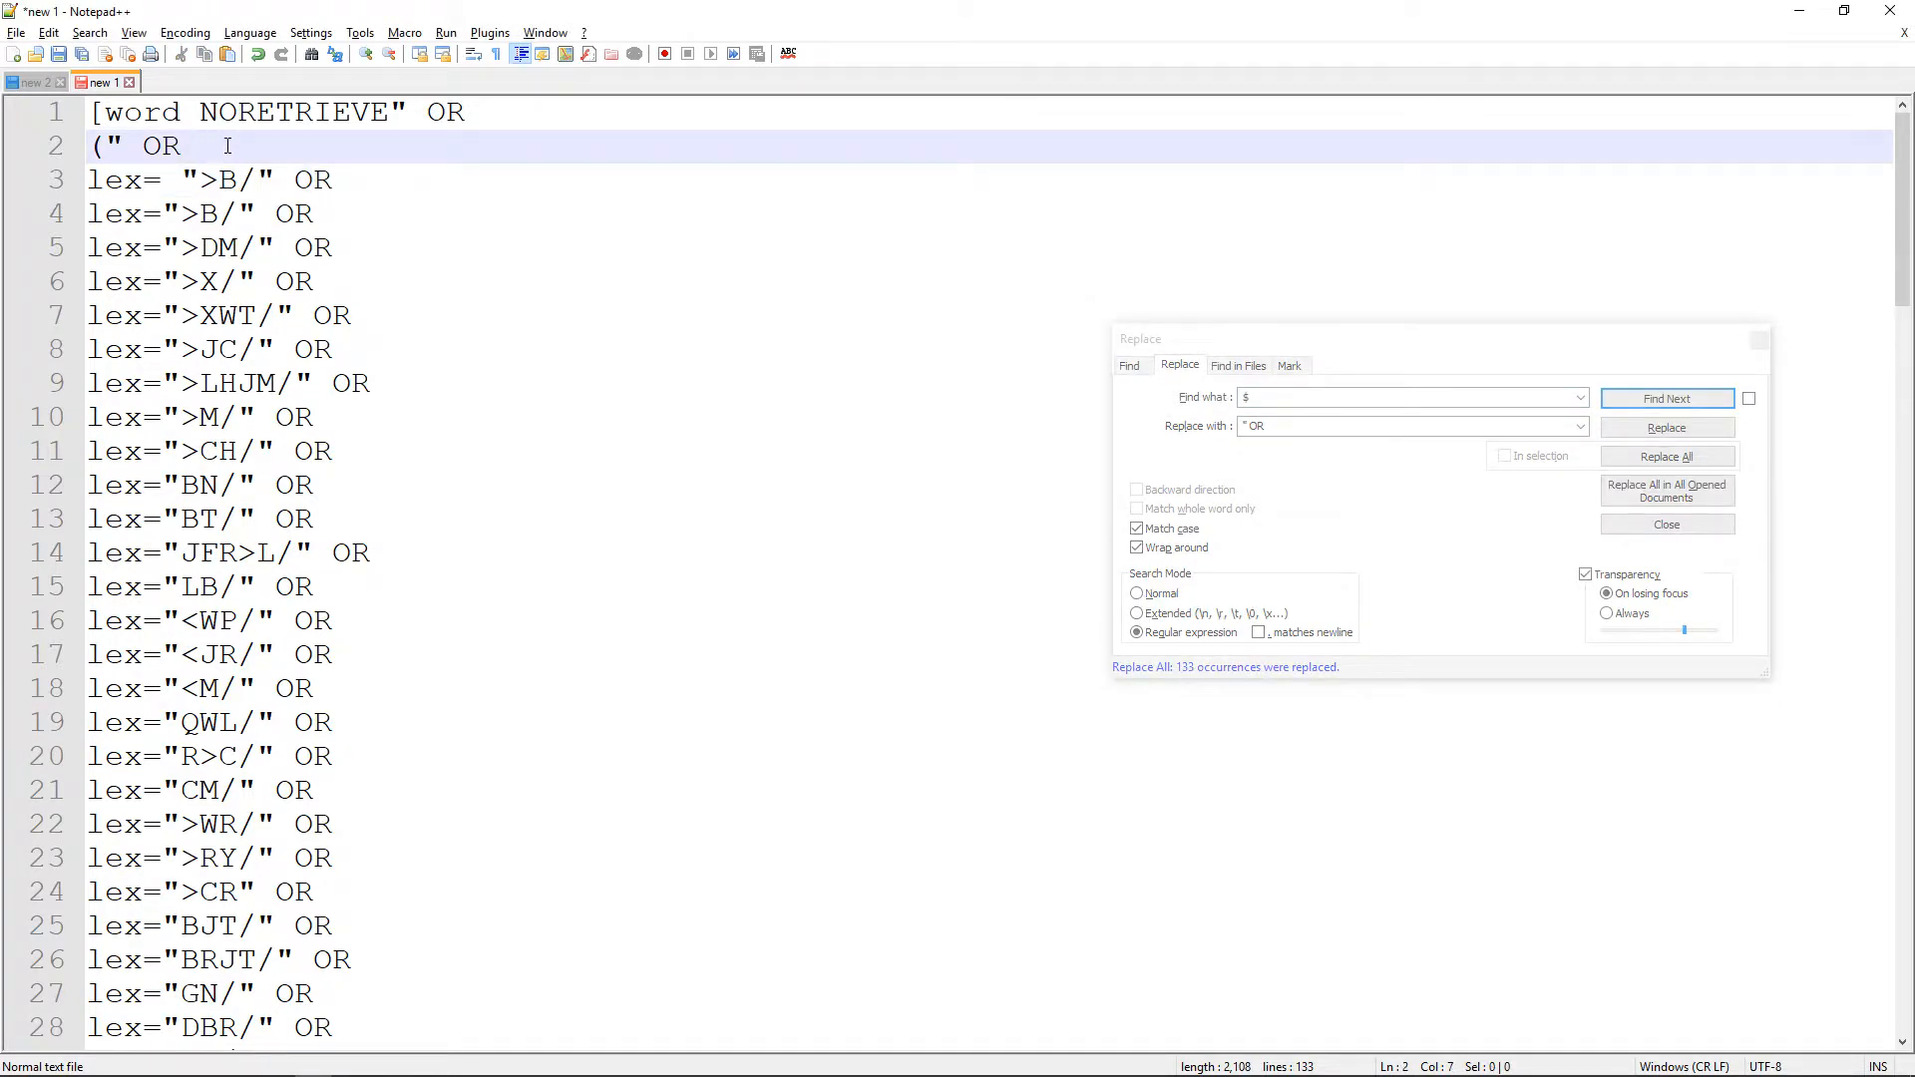
pyautogui.press('BackSpace')
pyautogui.press('BackSpace')
pyautogui.press('BackSpace')
pyautogui.press('BackSpace')
pyautogui.press('BackSpace')
pyautogui.click(509, 113)
pyautogui.press('BackSpace')
pyautogui.press('BackSpace')
pyautogui.press('BackSpace')
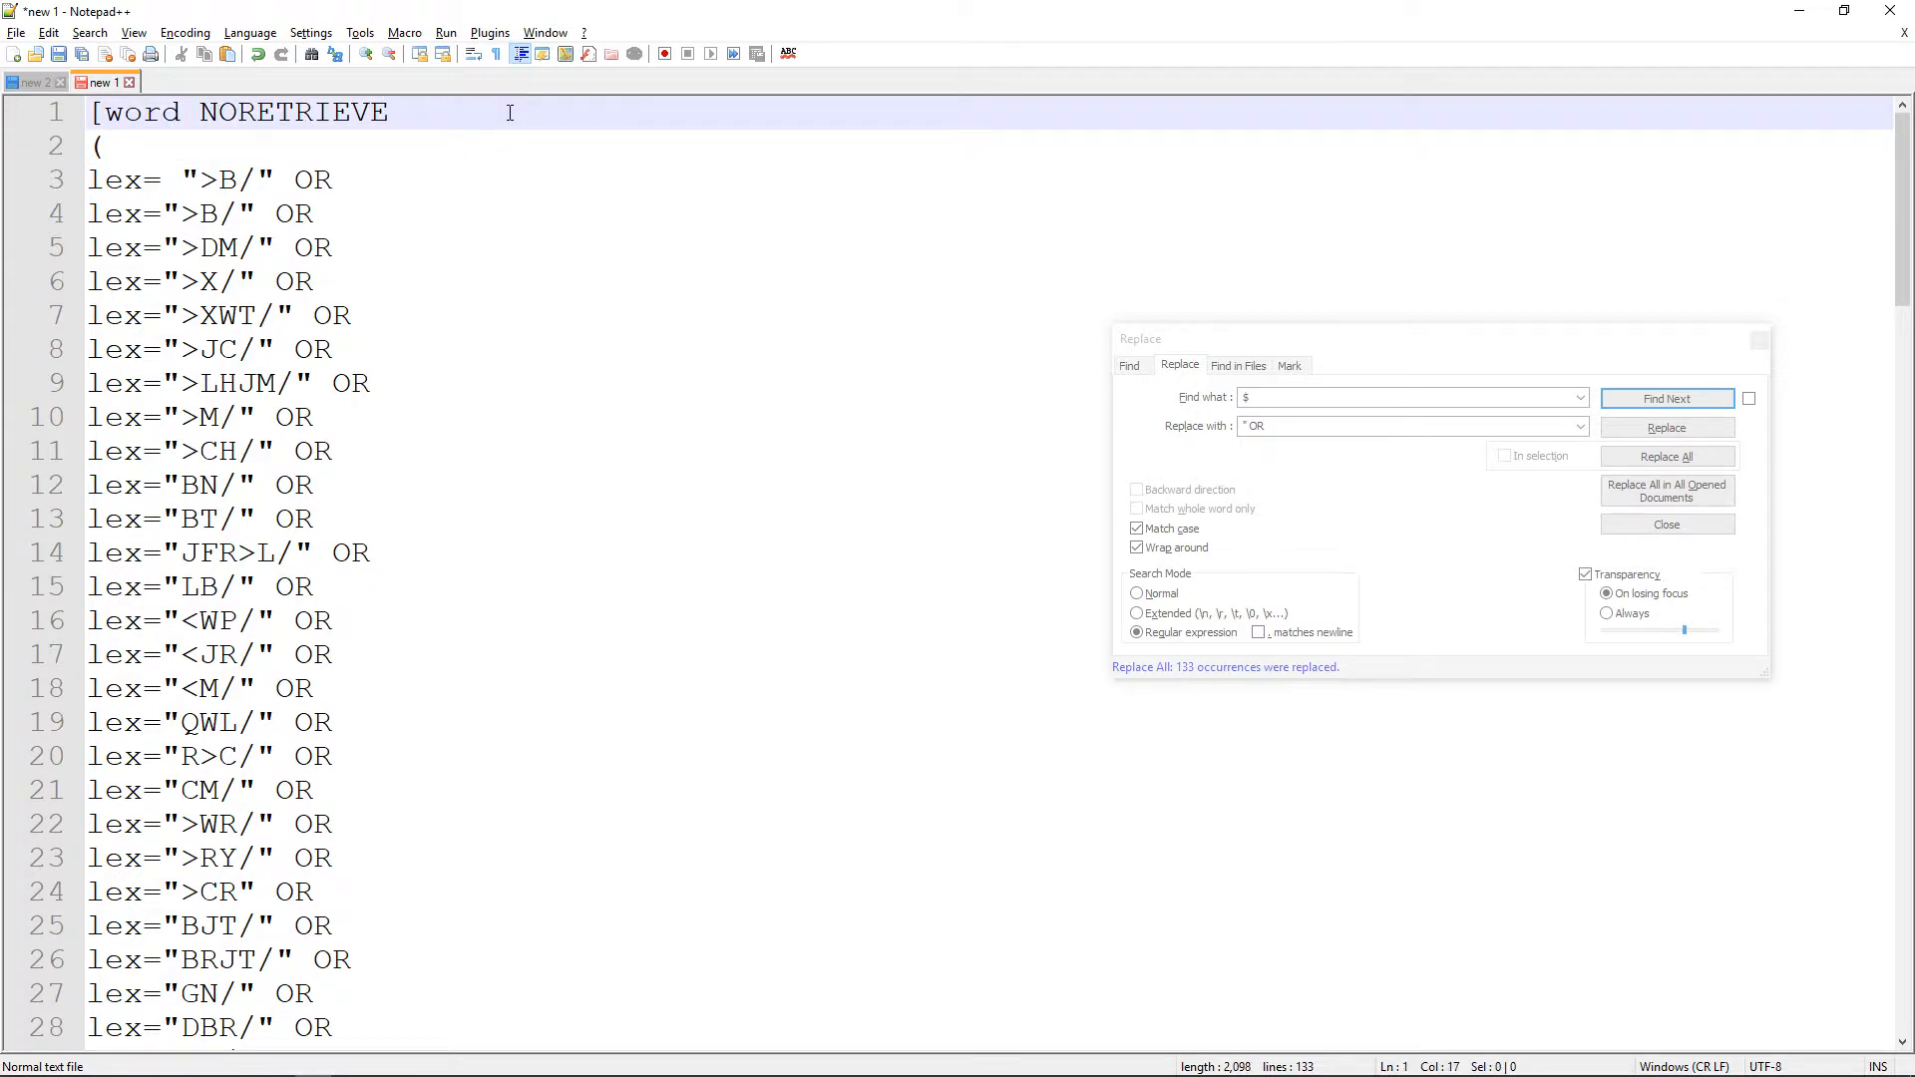
# Delete the empty condition on line 133 and the trailing OR on line 132, and close the query with ) and ] on separate lines
pyautogui.scroll(-20, 280, 237)
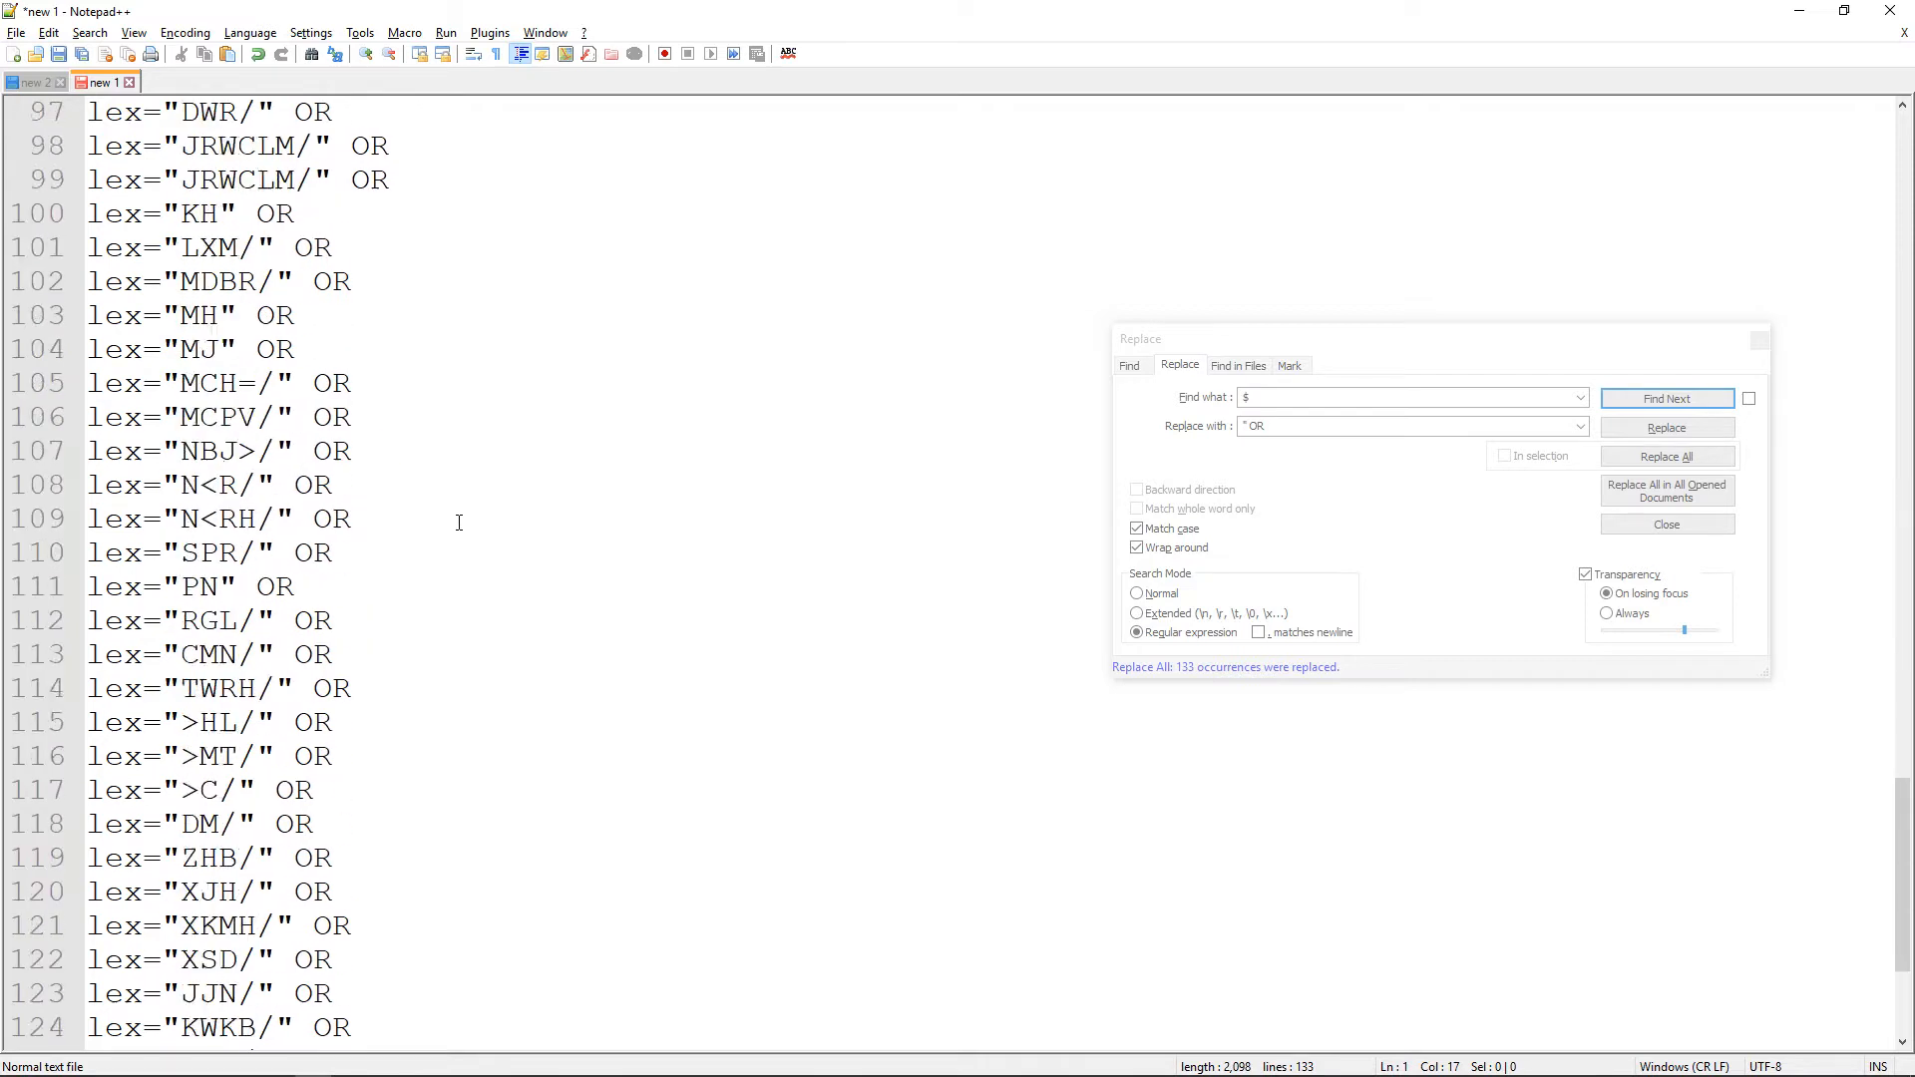
pyautogui.moveTo(362, 1019); pyautogui.dragTo(293, 998)
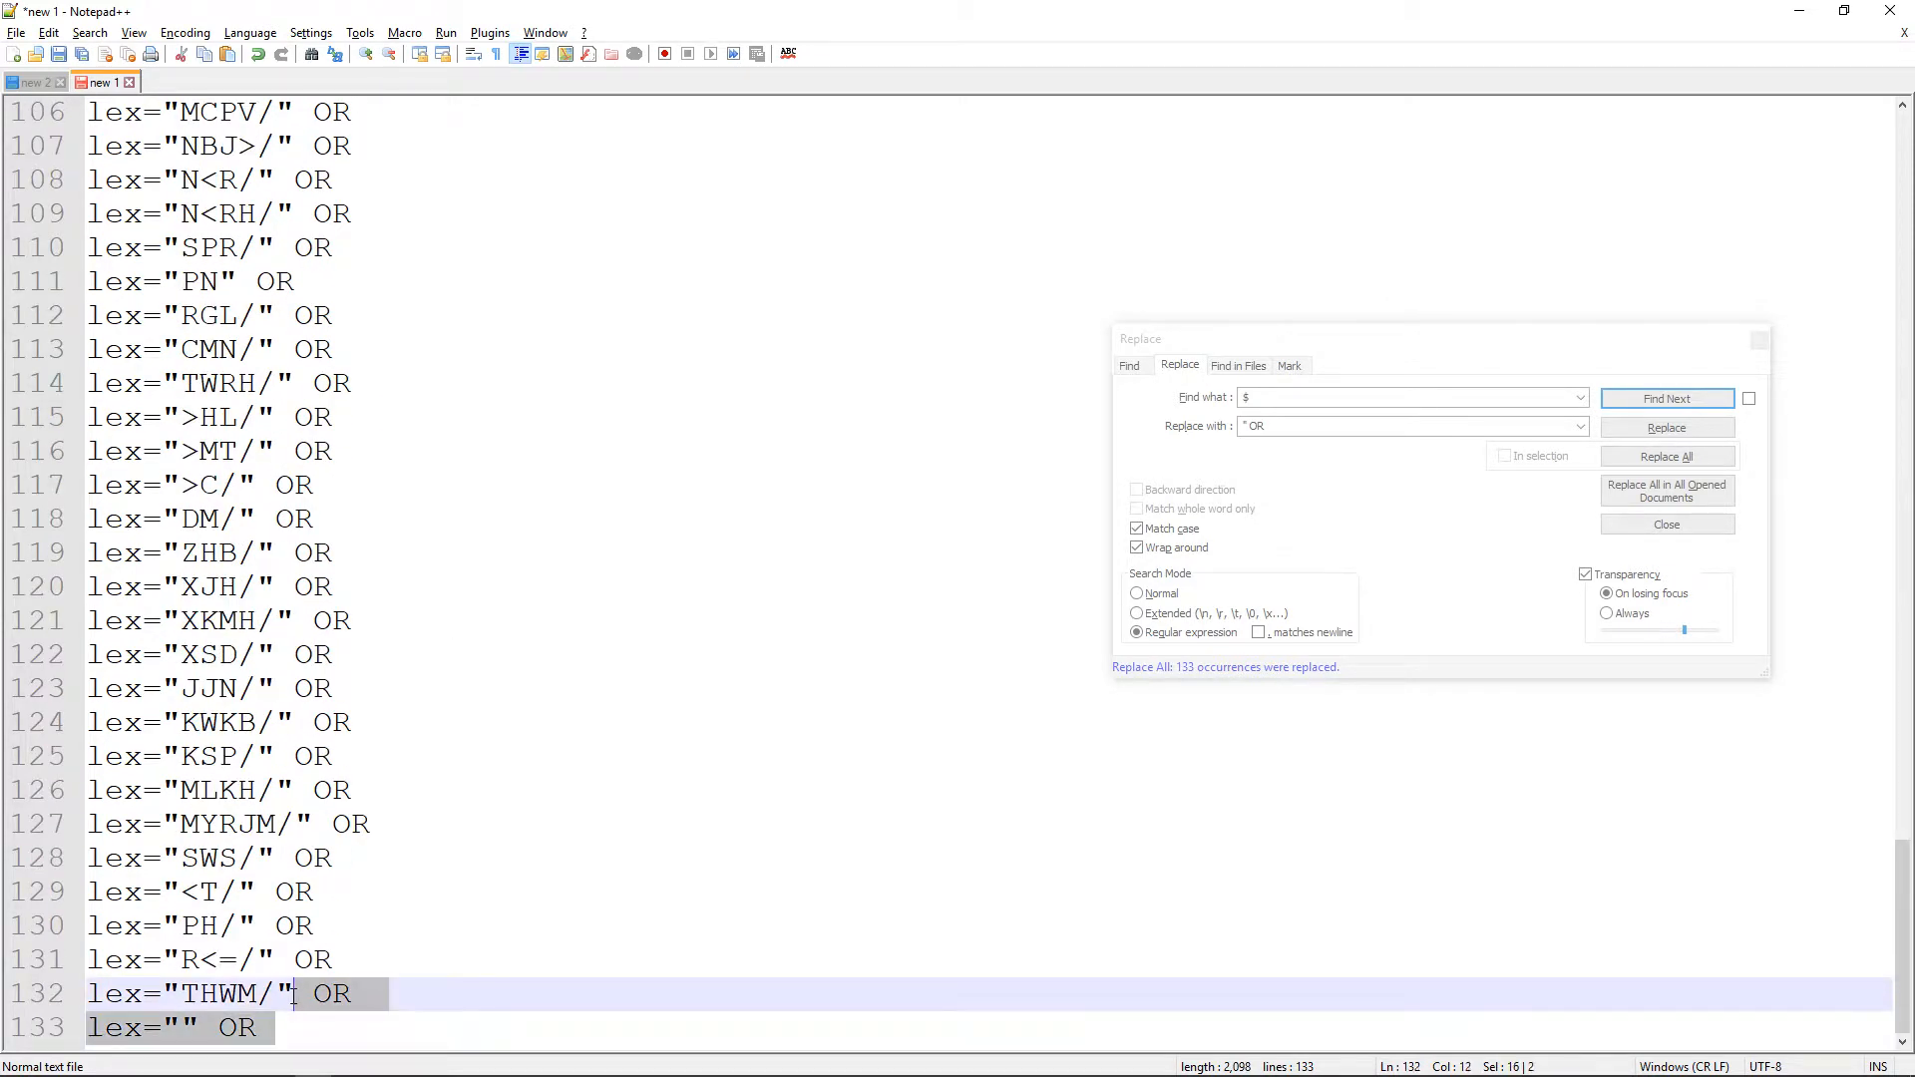
pyautogui.press('BackSpace')
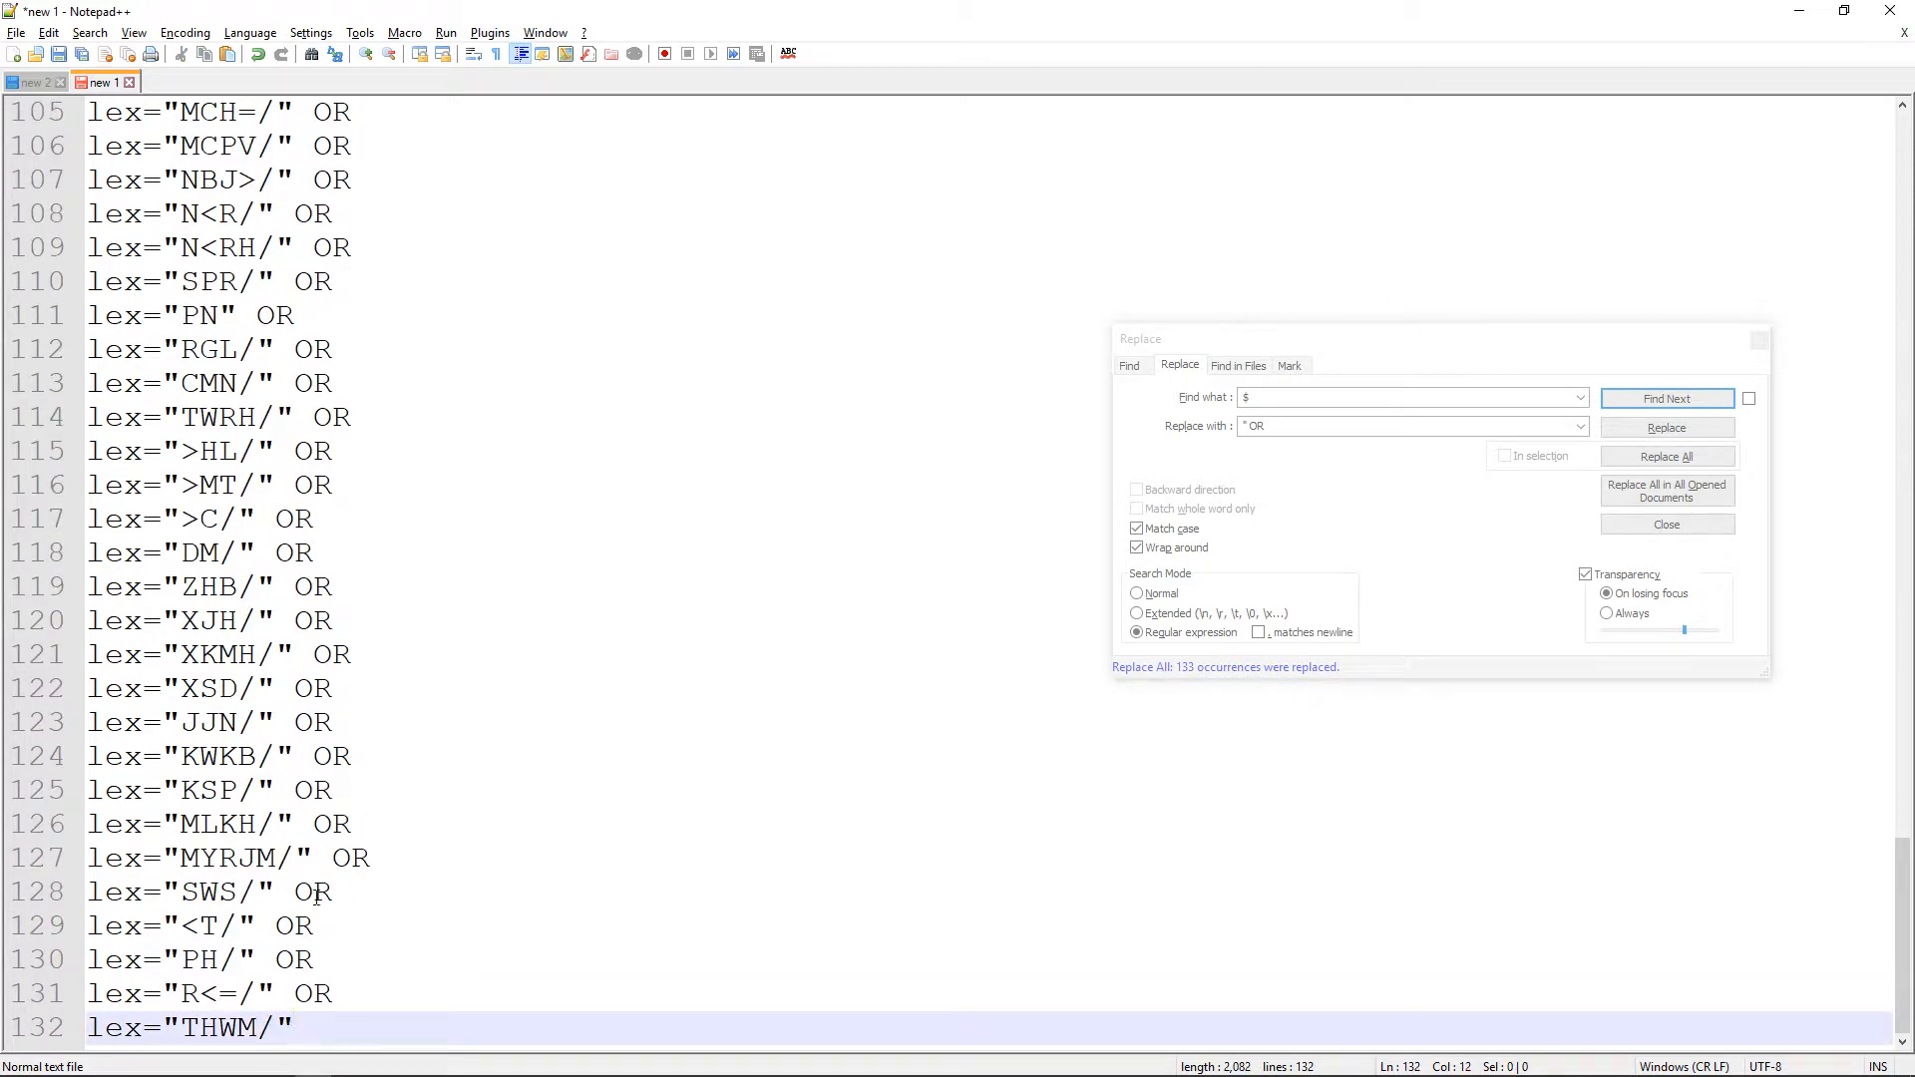
pyautogui.press('Return')
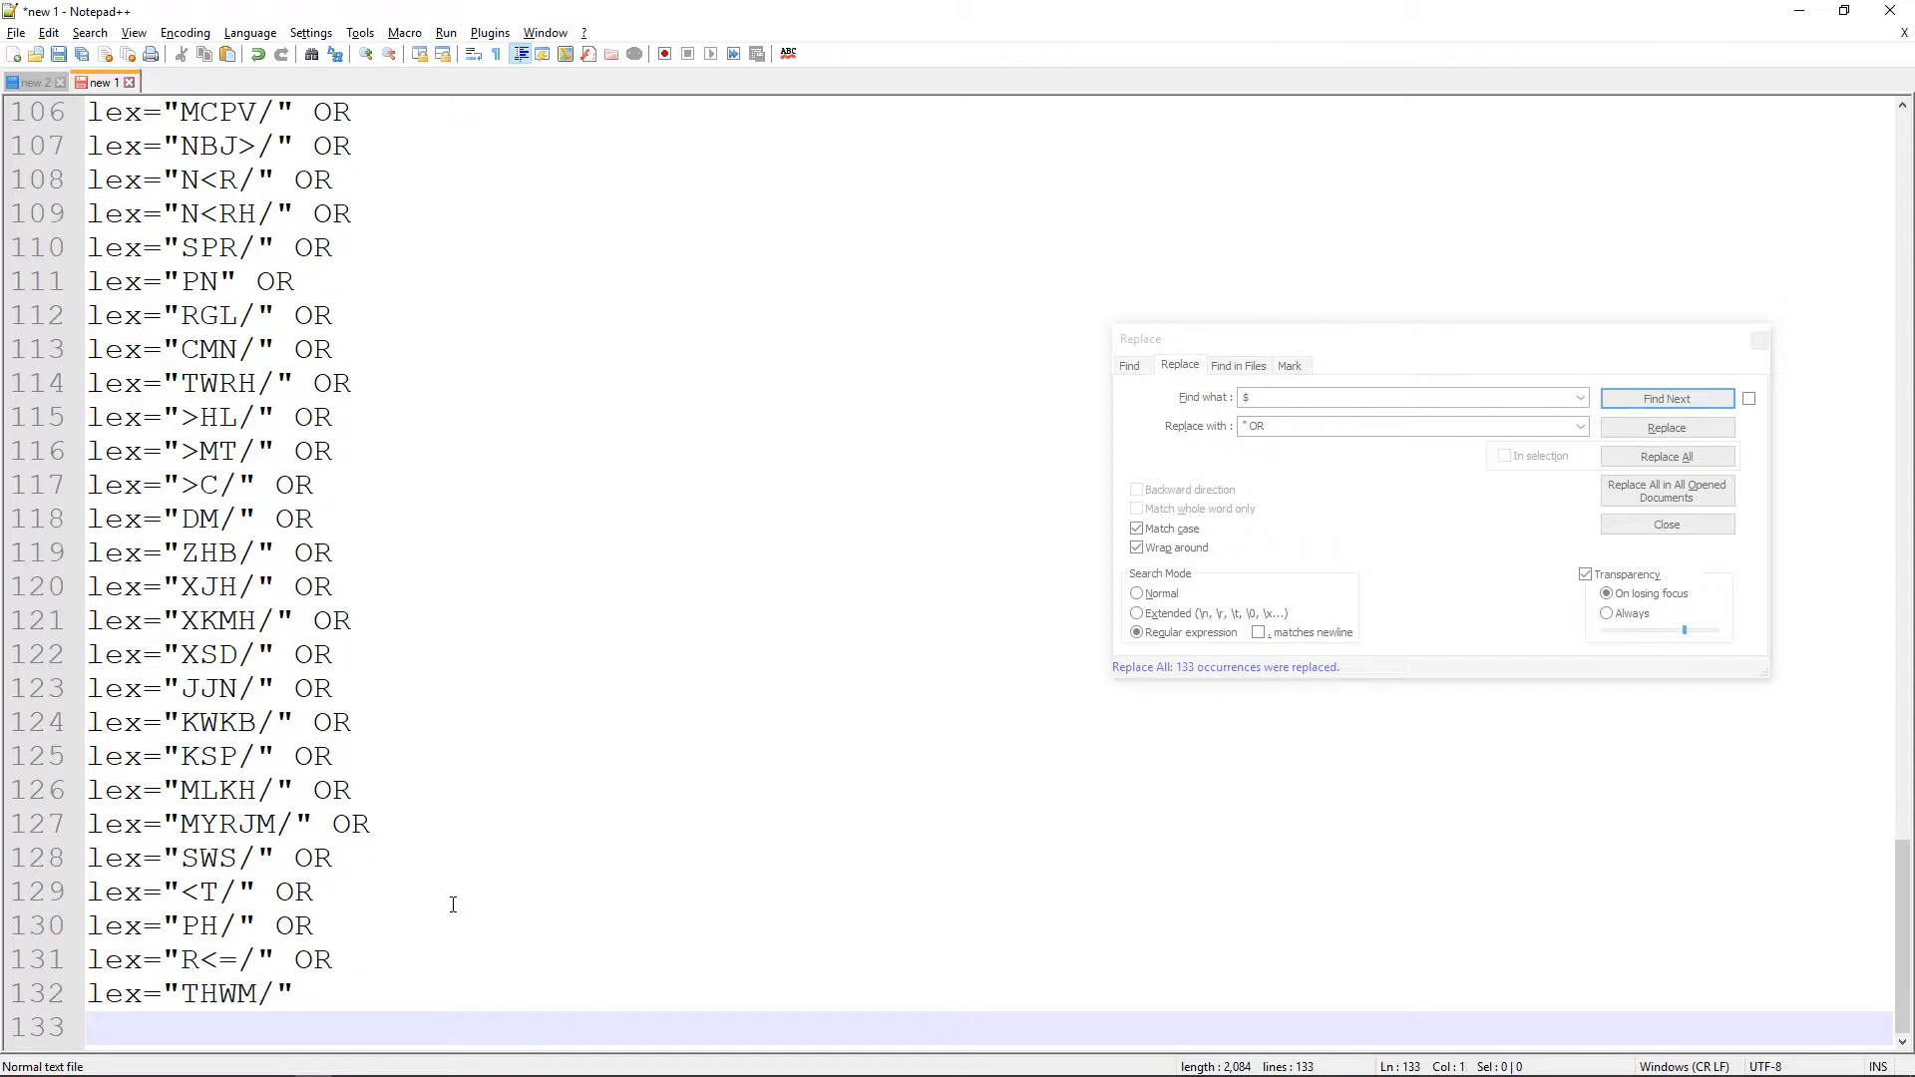
pyautogui.write(')')
pyautogui.press('Return')
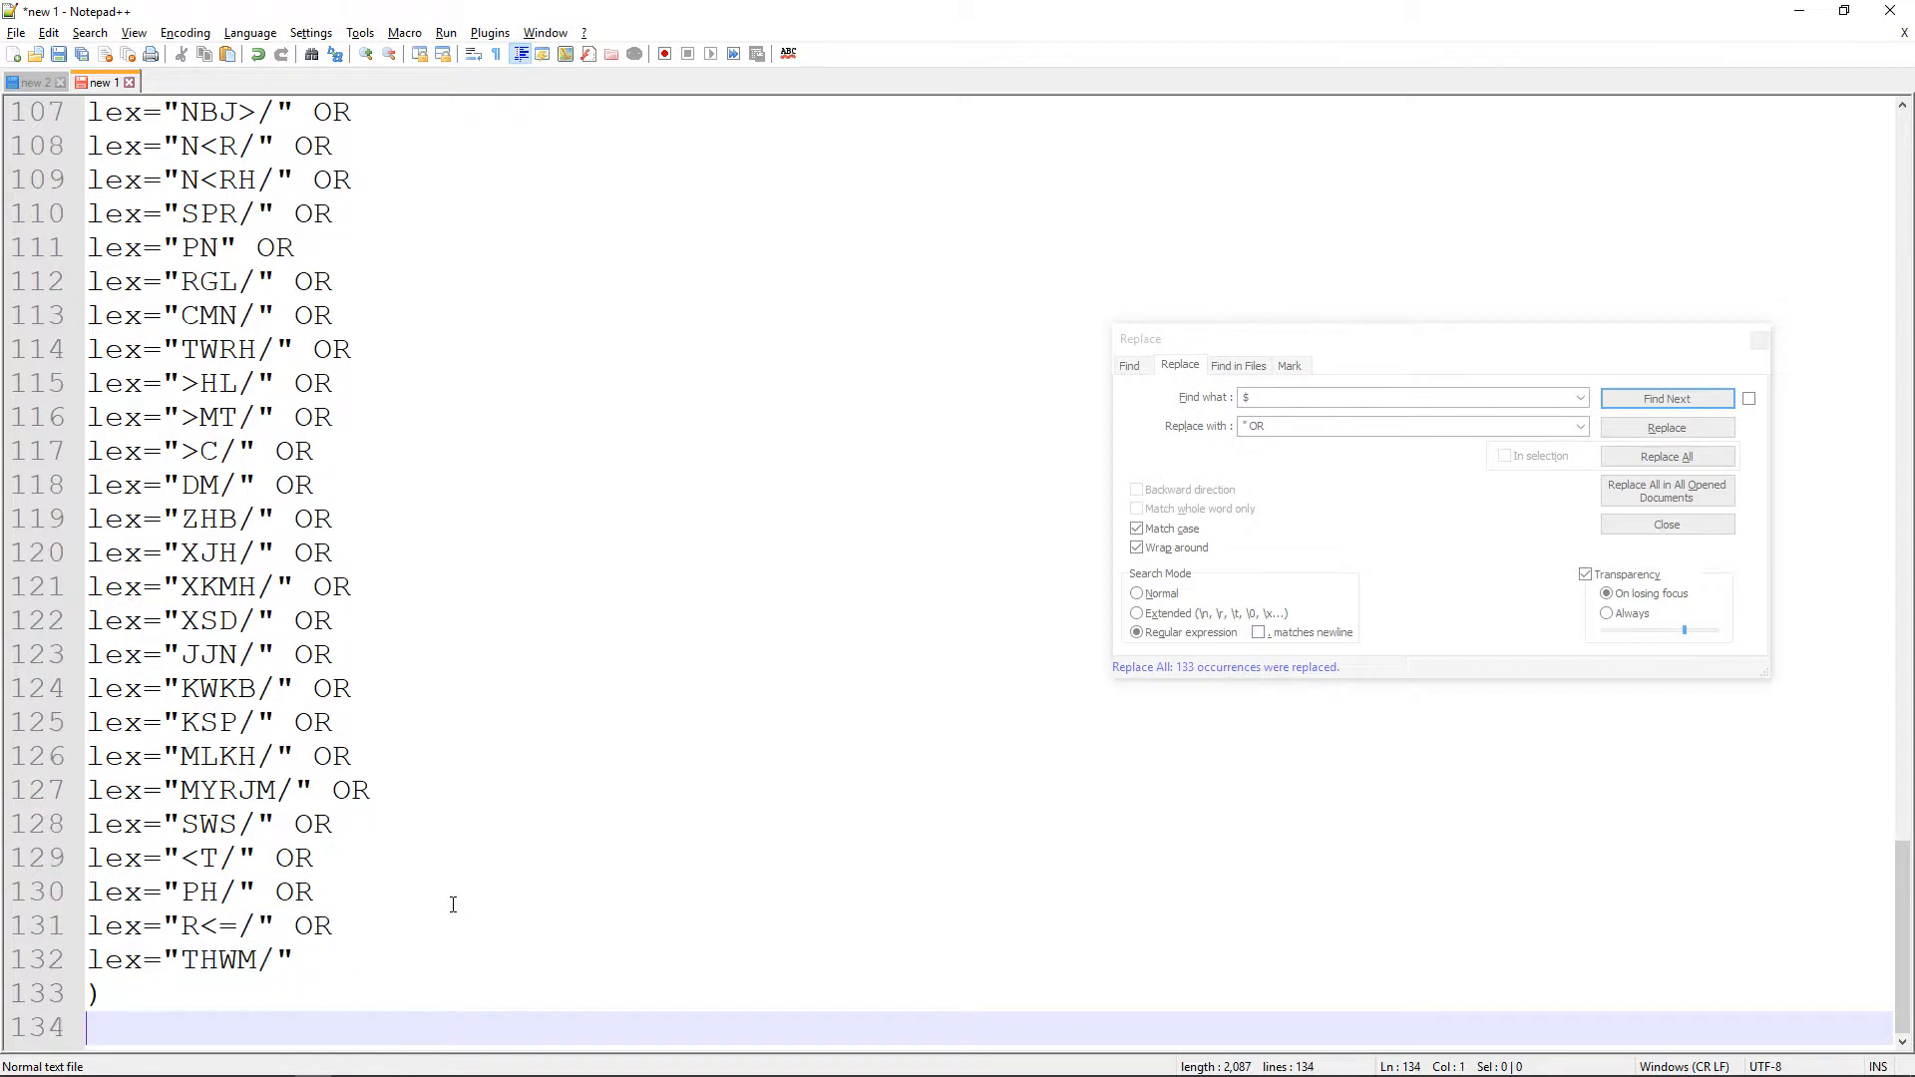
pyautogui.write(']')
# Place the Notepad++ window side by side with the Edit Quiz page and close the Replace dialog
pyautogui.hotkey('alt', 'Tab')
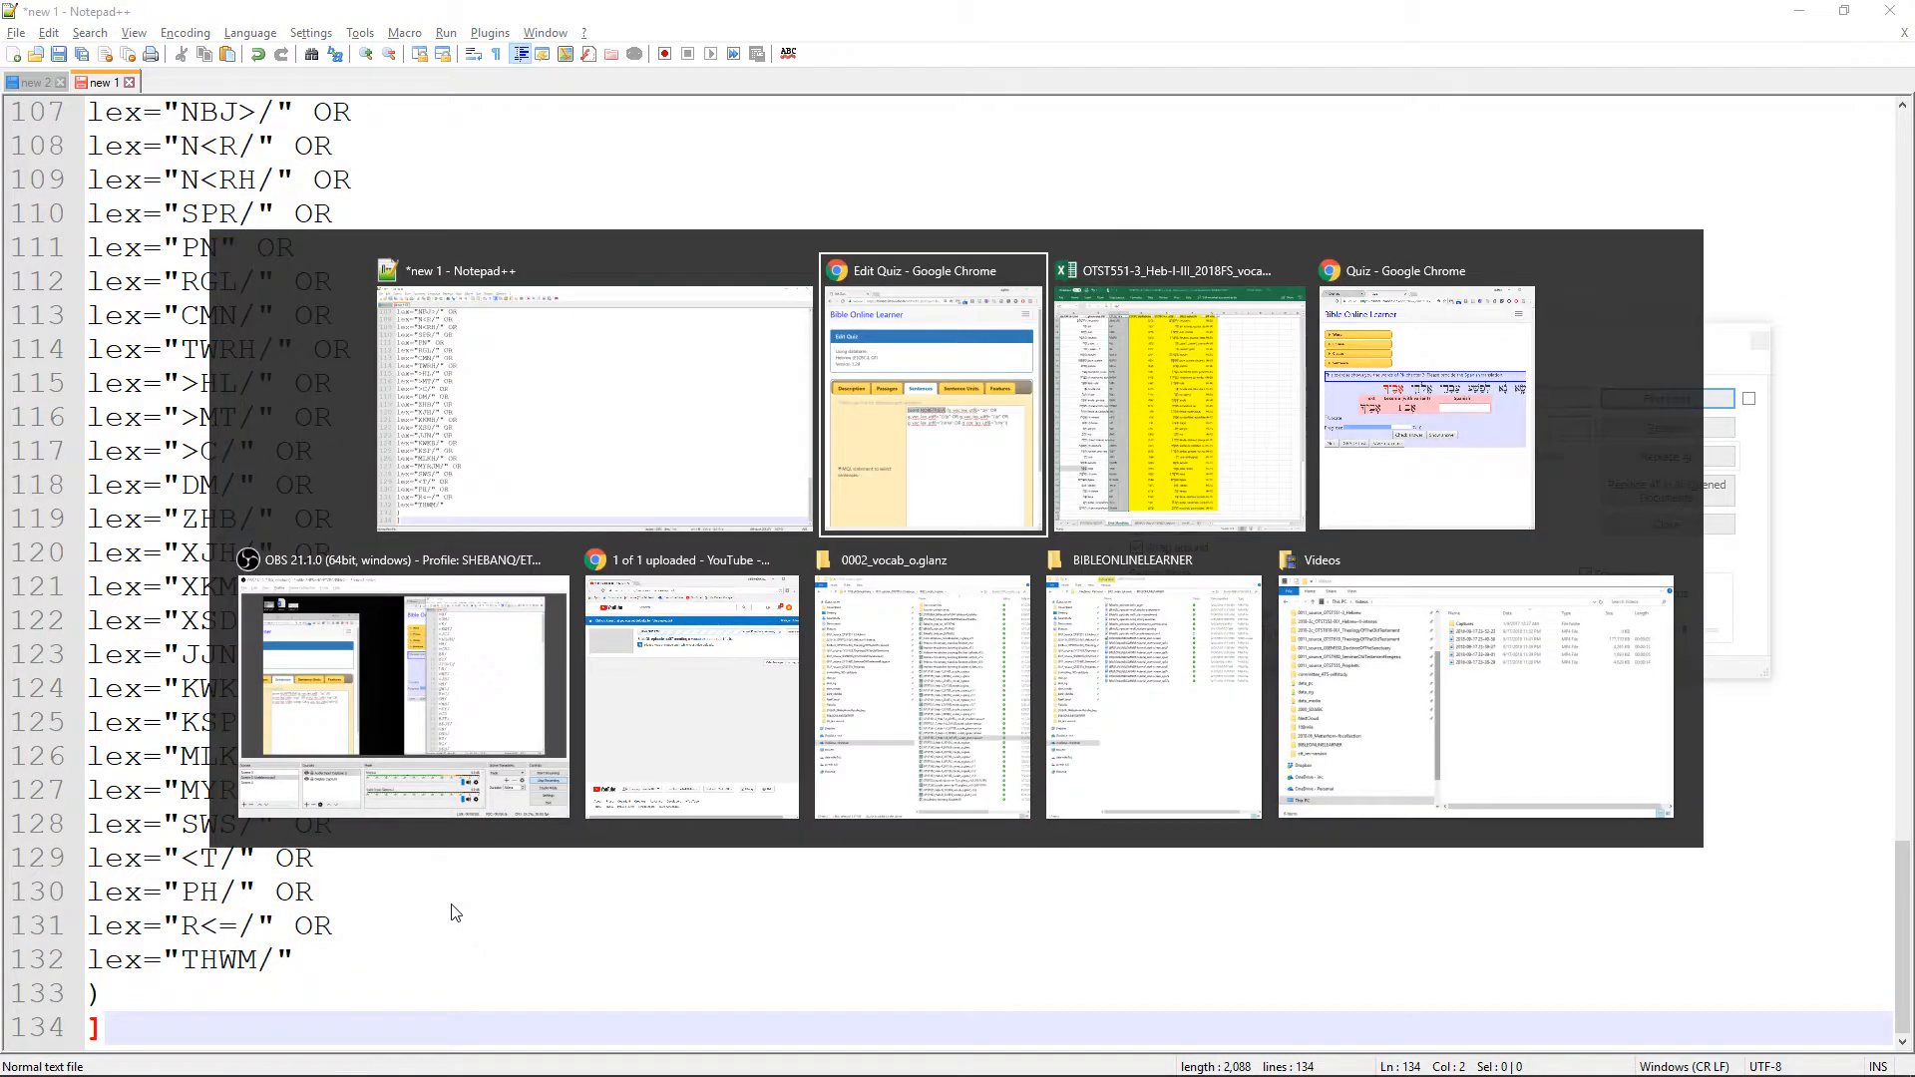
pyautogui.hotkey('alt', 'Tab')
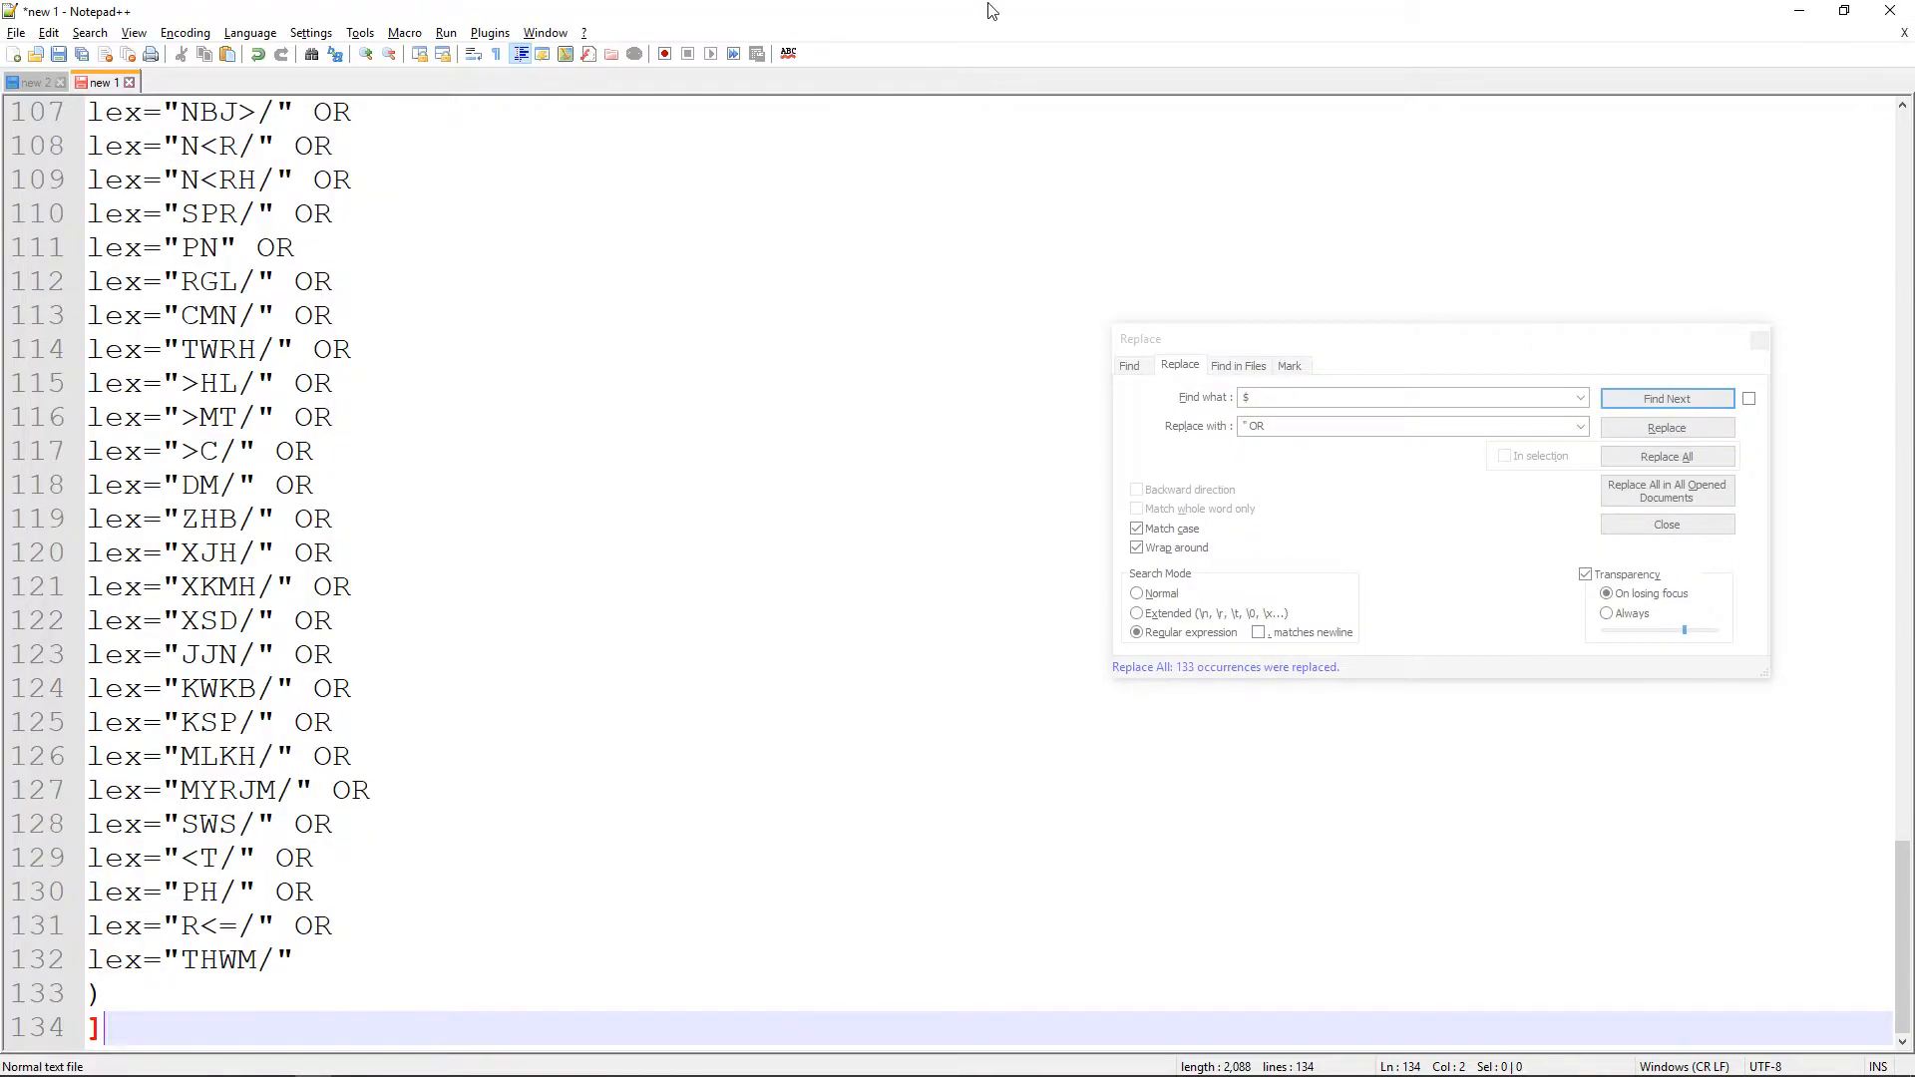
pyautogui.moveTo(996, 10); pyautogui.dragTo(1914, 169)
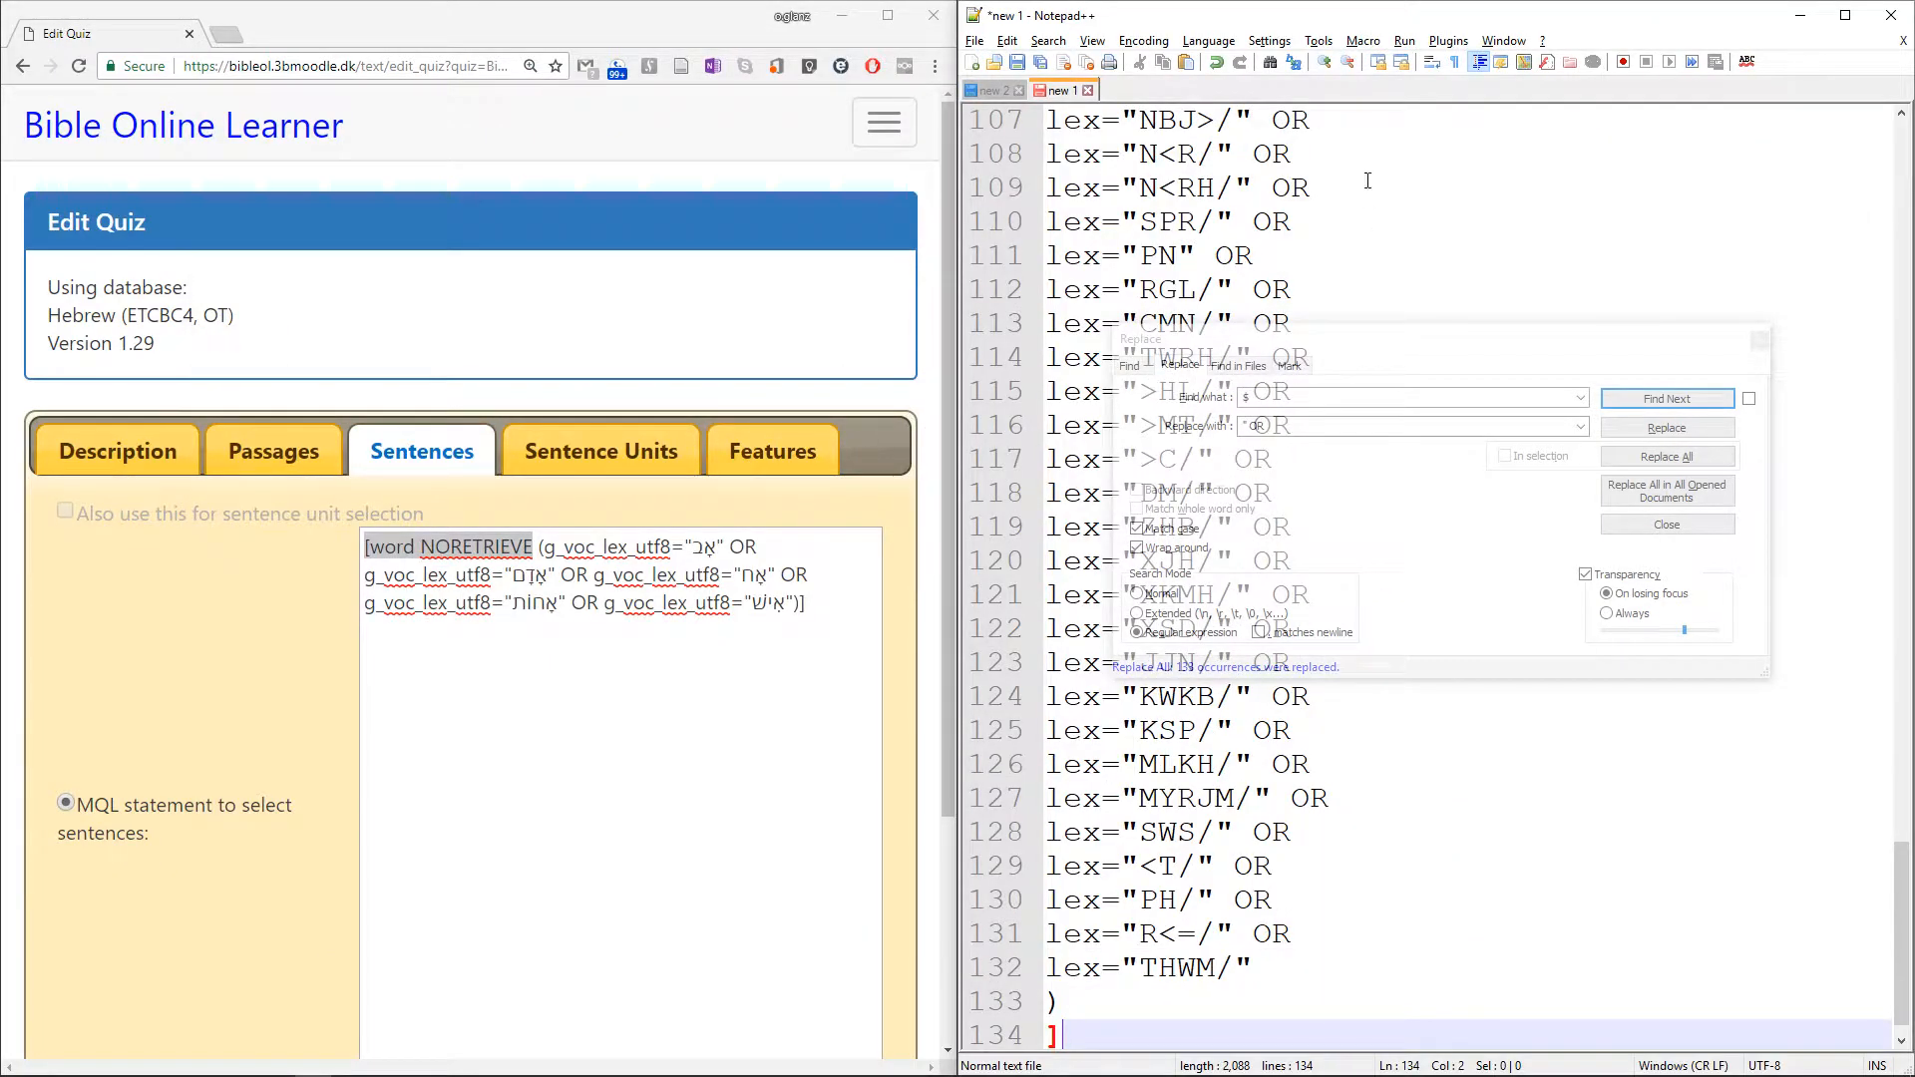
pyautogui.click(1760, 340)
# Copy the entire query from Notepad++ and paste it over the existing MQL statement in the Edit Quiz page in Chrome
pyautogui.click(1549, 357)
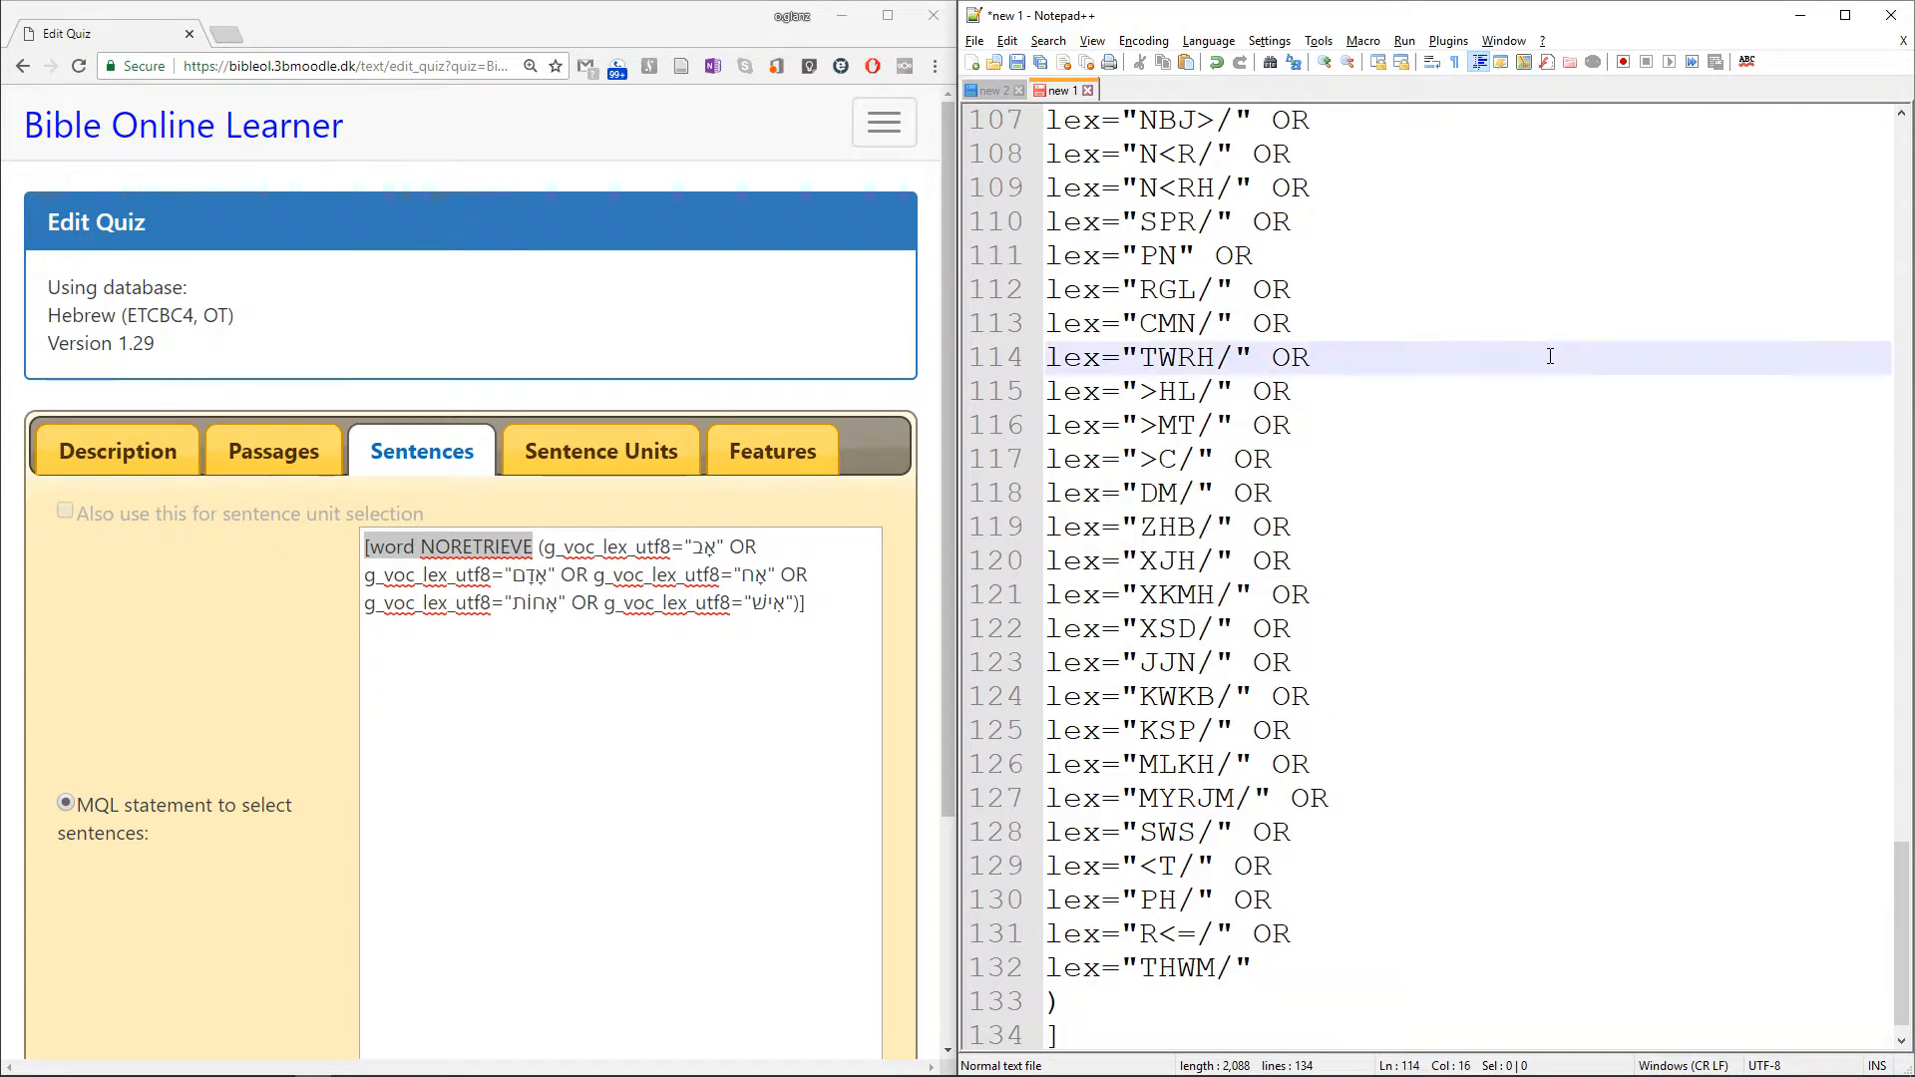
pyautogui.hotkey('ctrl', 'a')
pyautogui.click(554, 713)
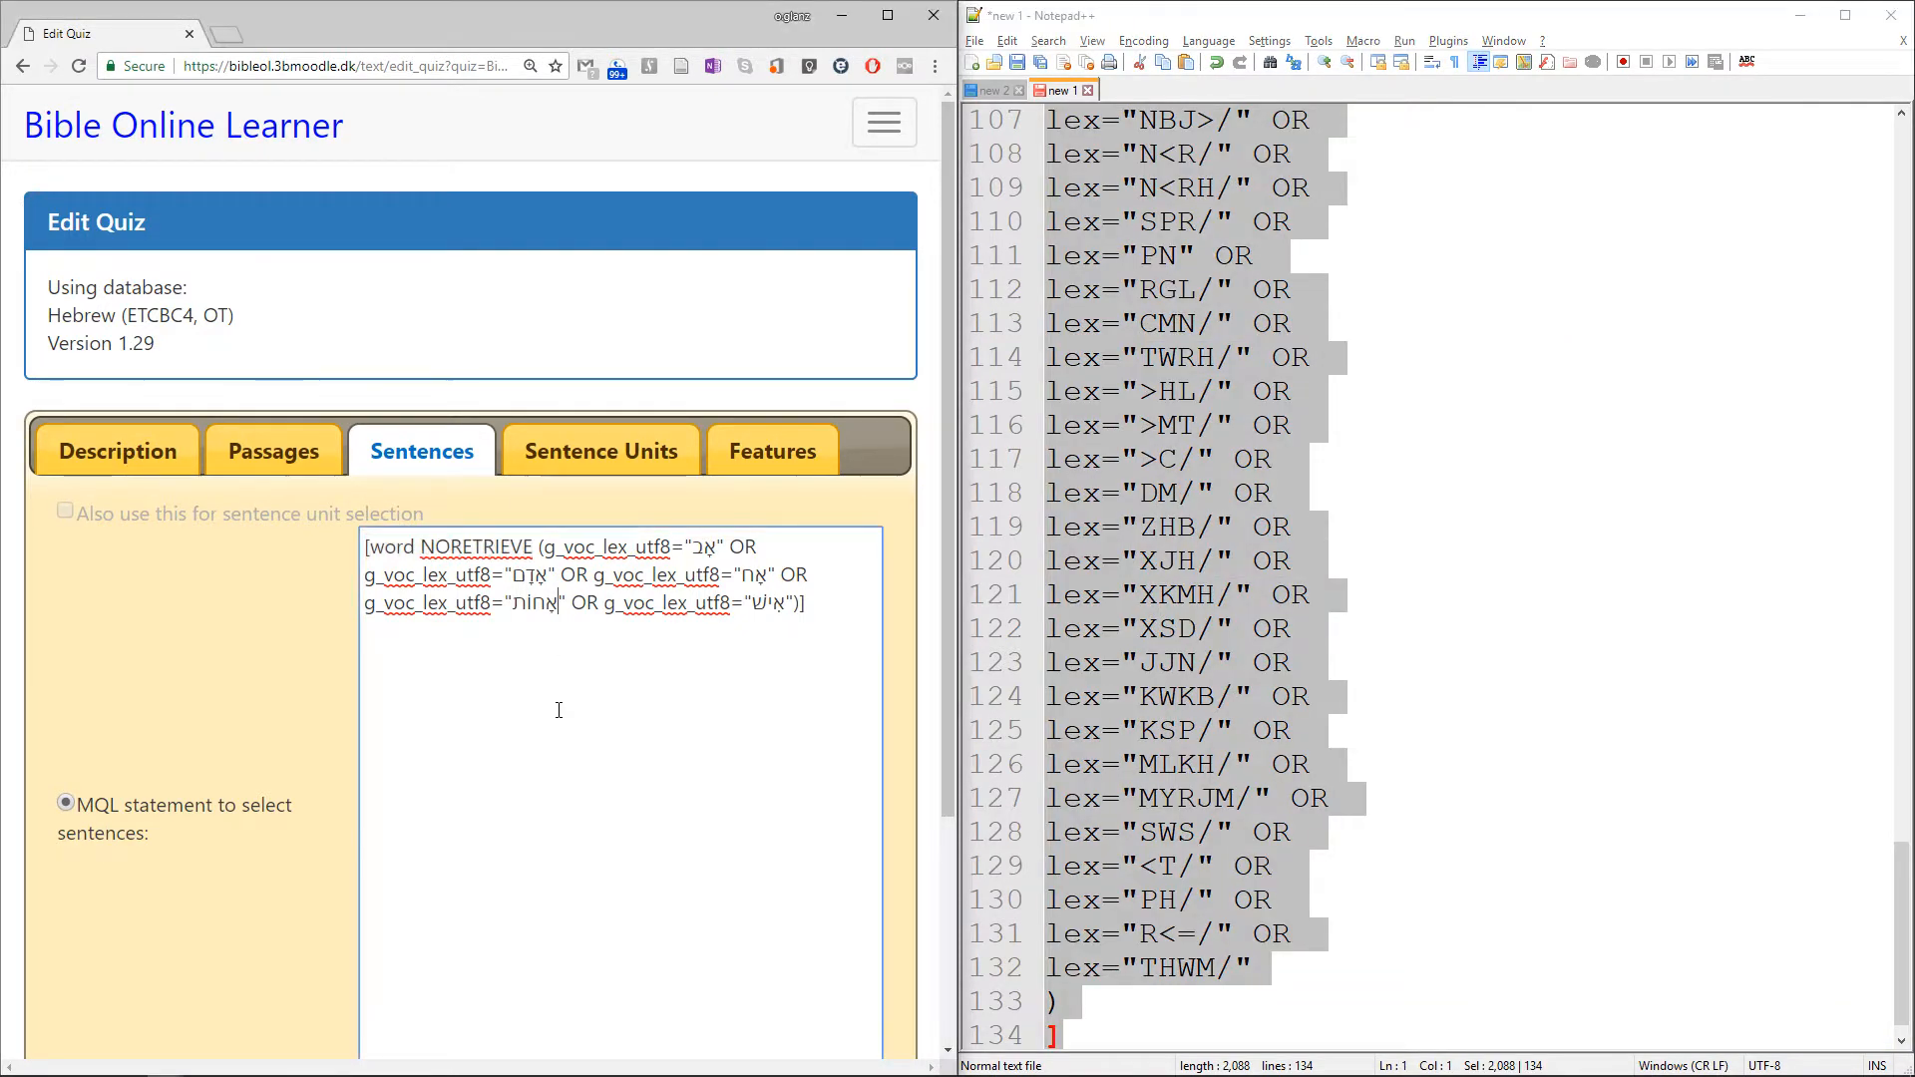
pyautogui.scroll(-2, 514, 705)
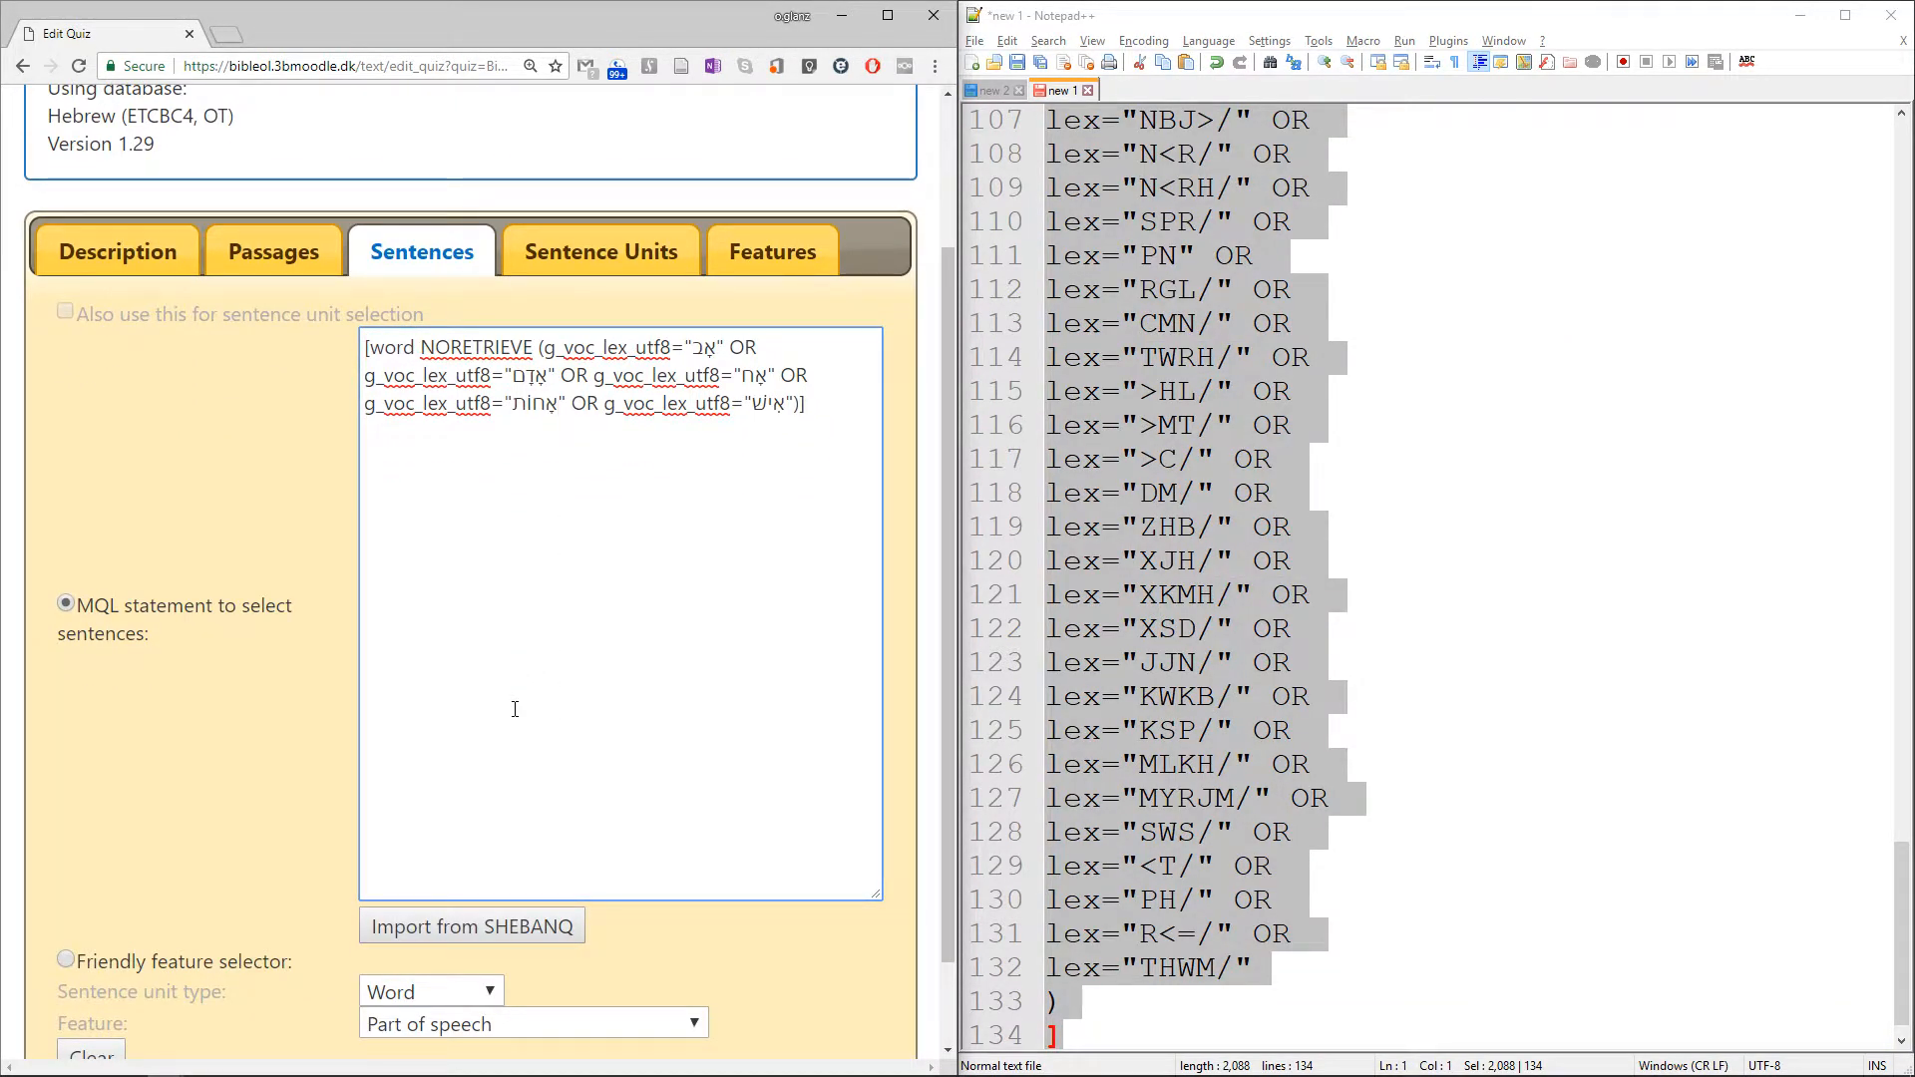
pyautogui.hotkey('ctrl', 'a')
pyautogui.hotkey('ctrl', 'v')
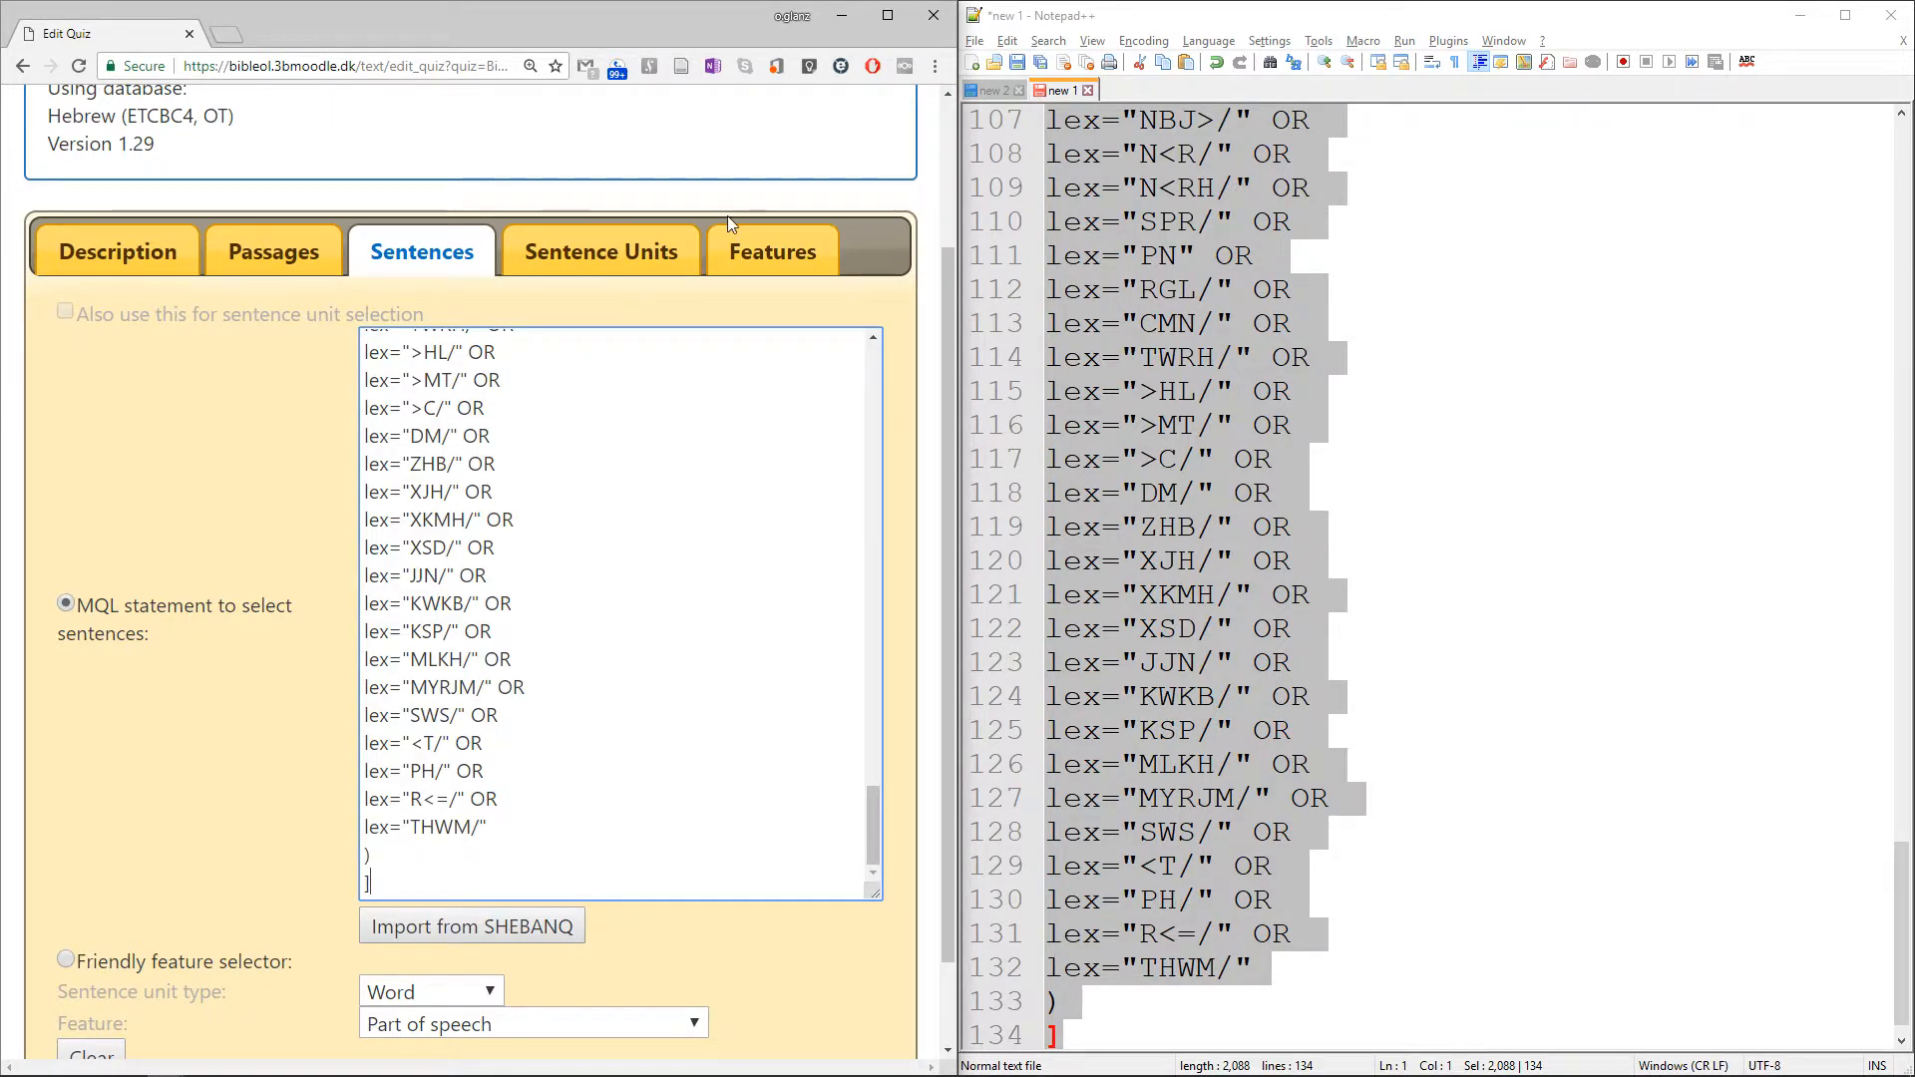
# Check the quiz's feature settings and save the exercise as "wordlist of PK c3", replacing the existing file
pyautogui.click(771, 253)
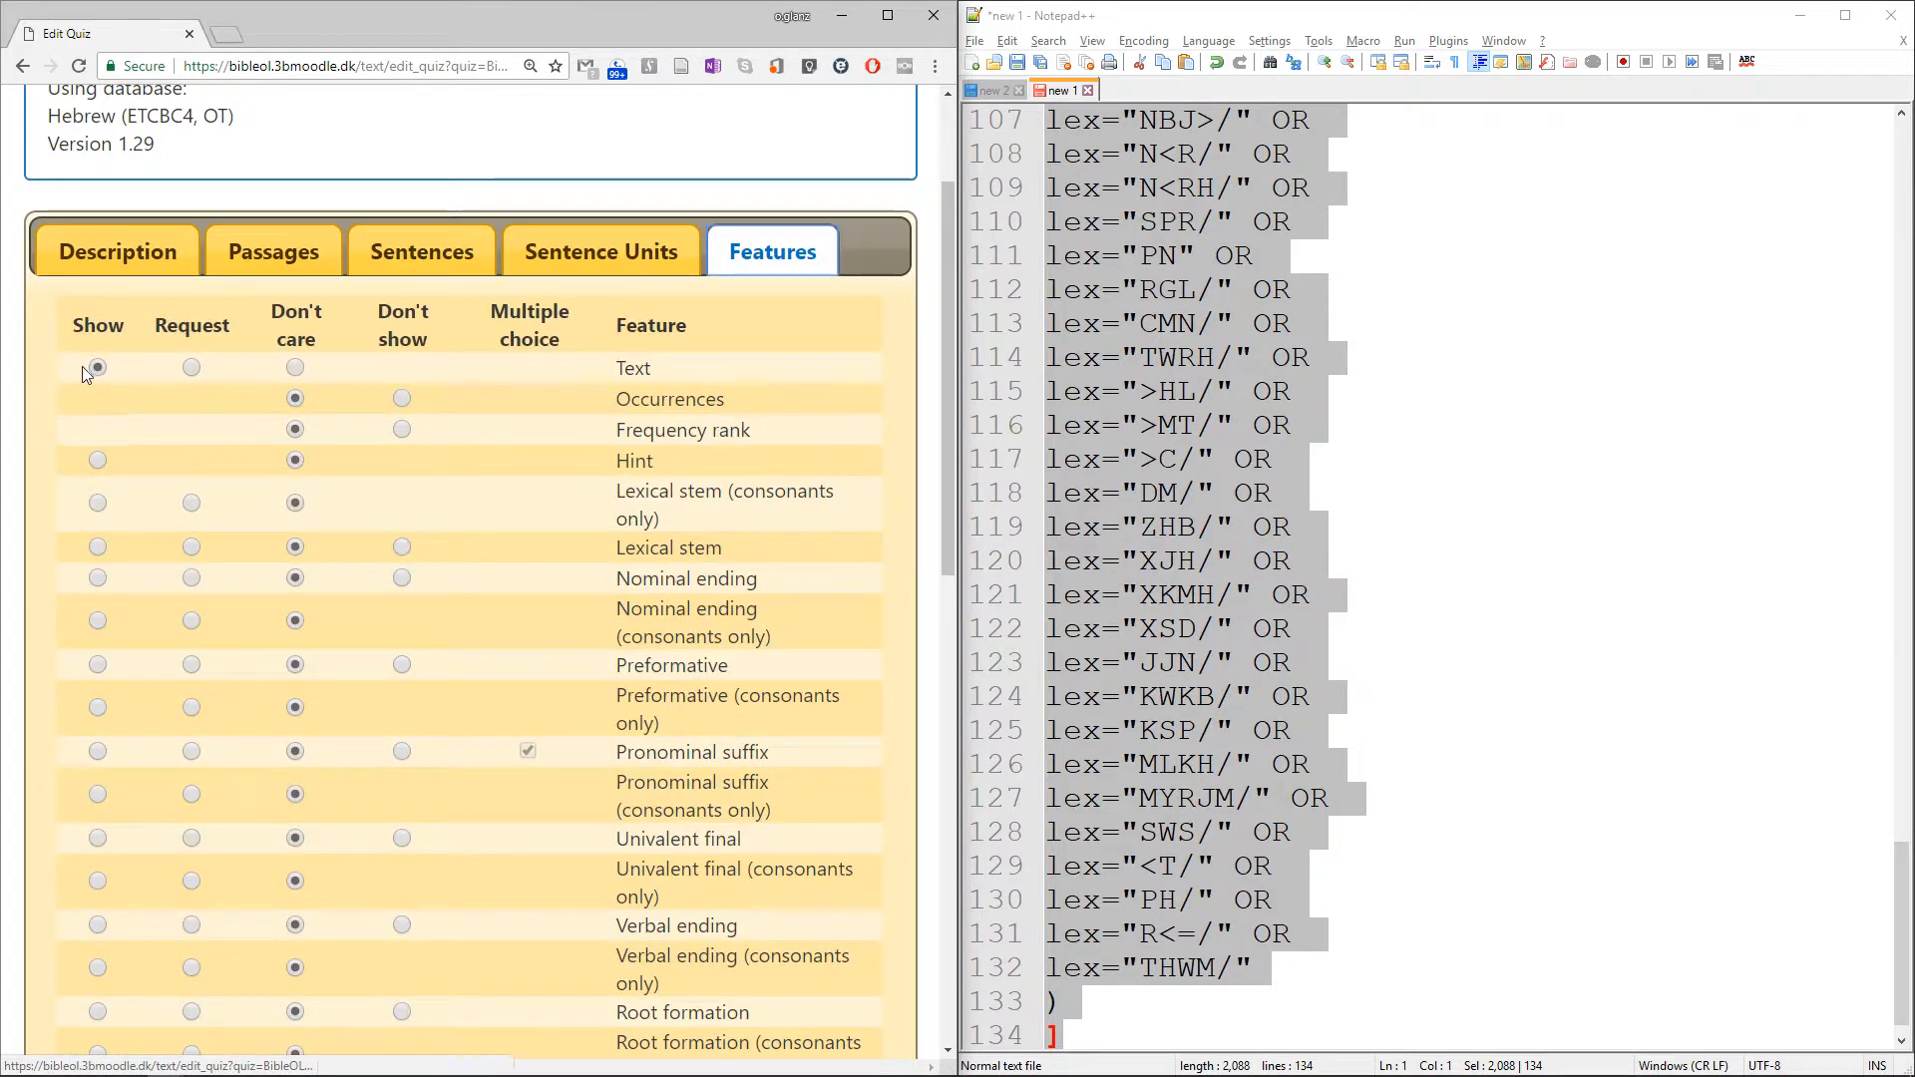
pyautogui.scroll(-10, 118, 478)
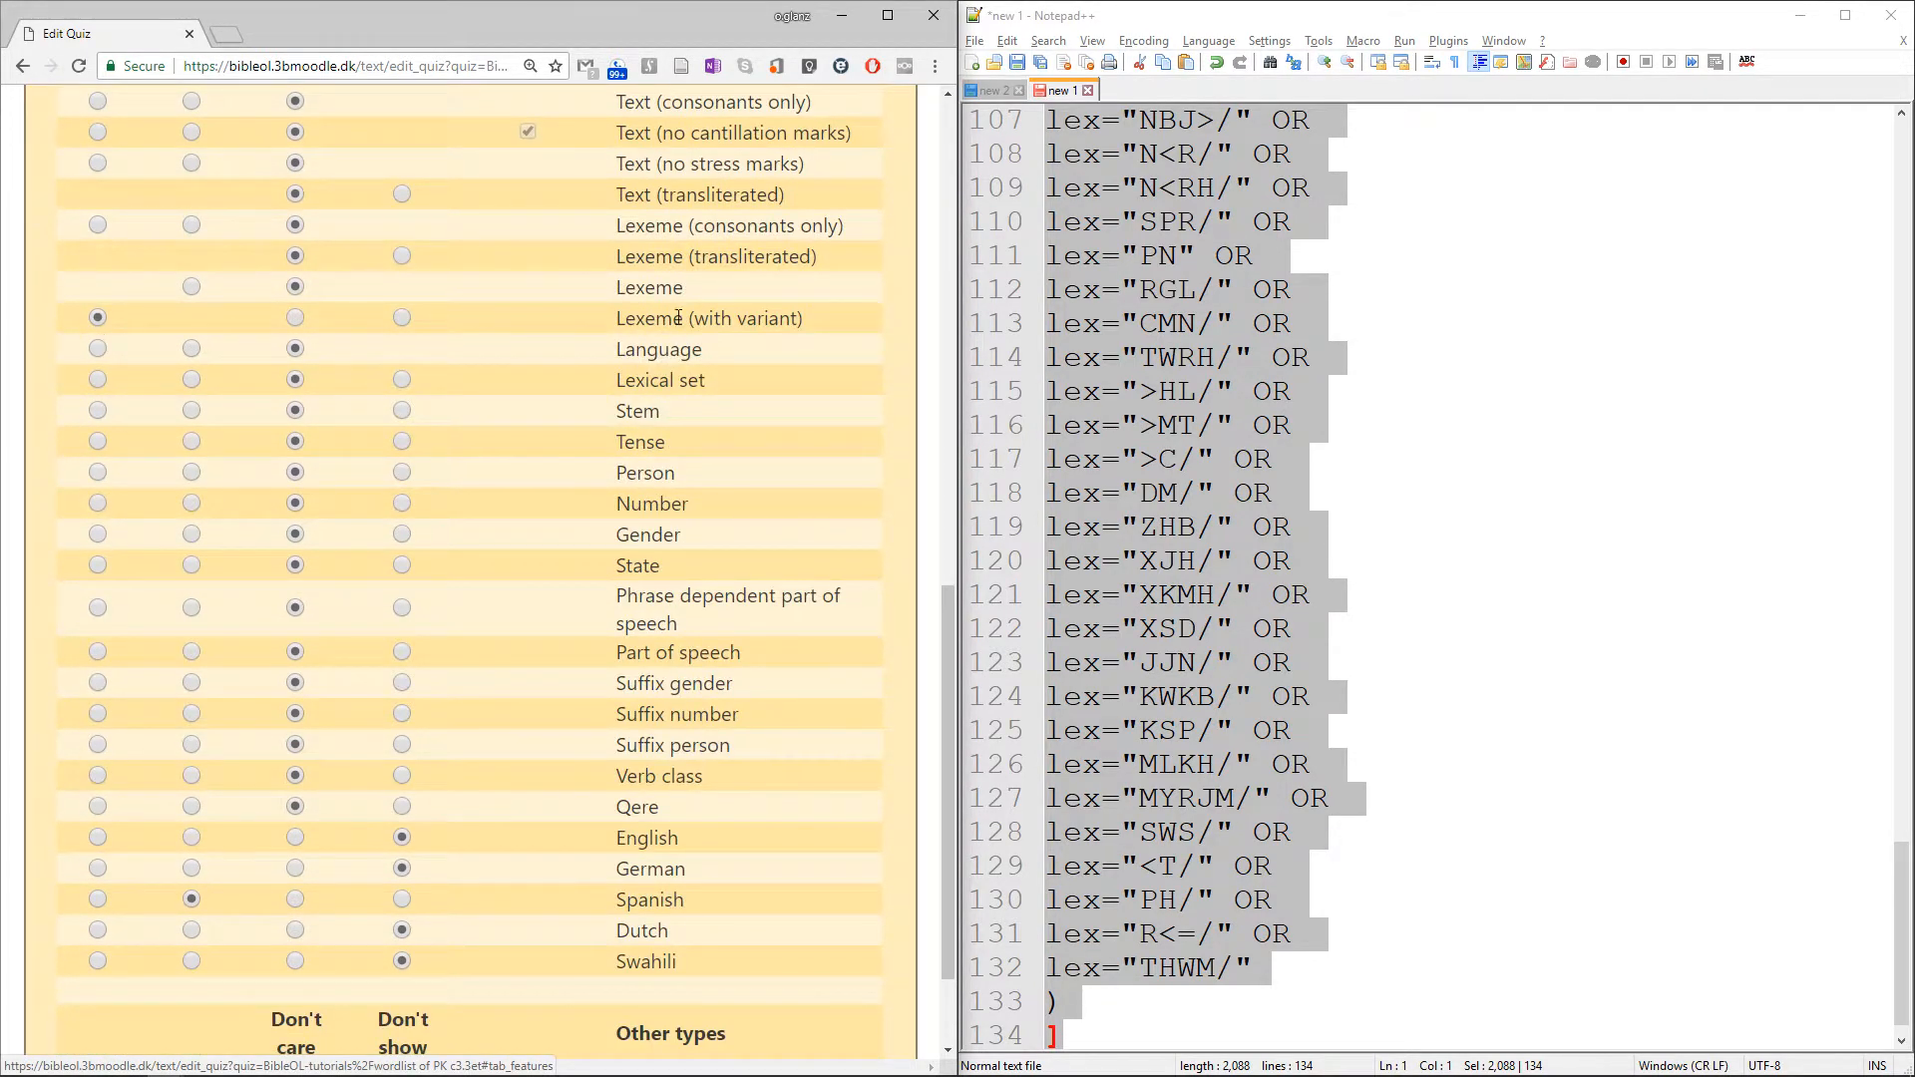
pyautogui.scroll(-3, 465, 814)
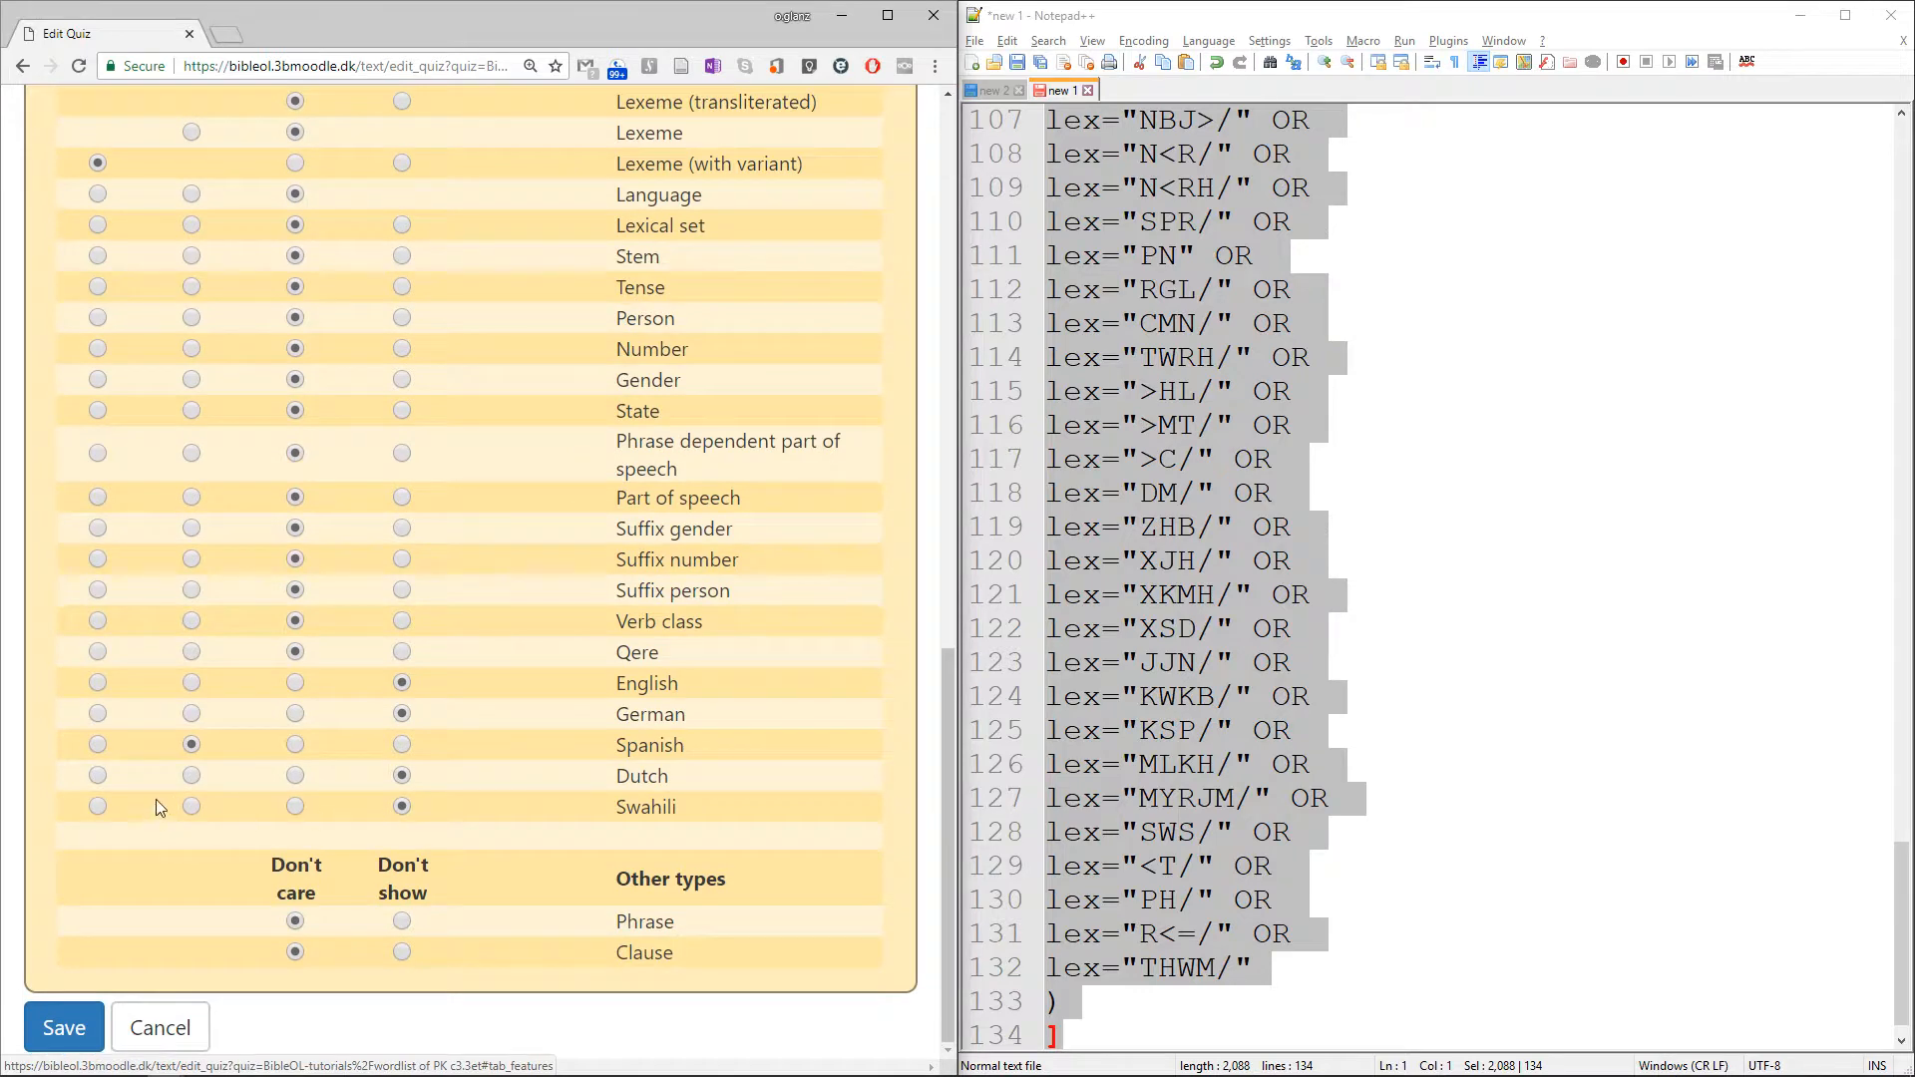
pyautogui.click(62, 1034)
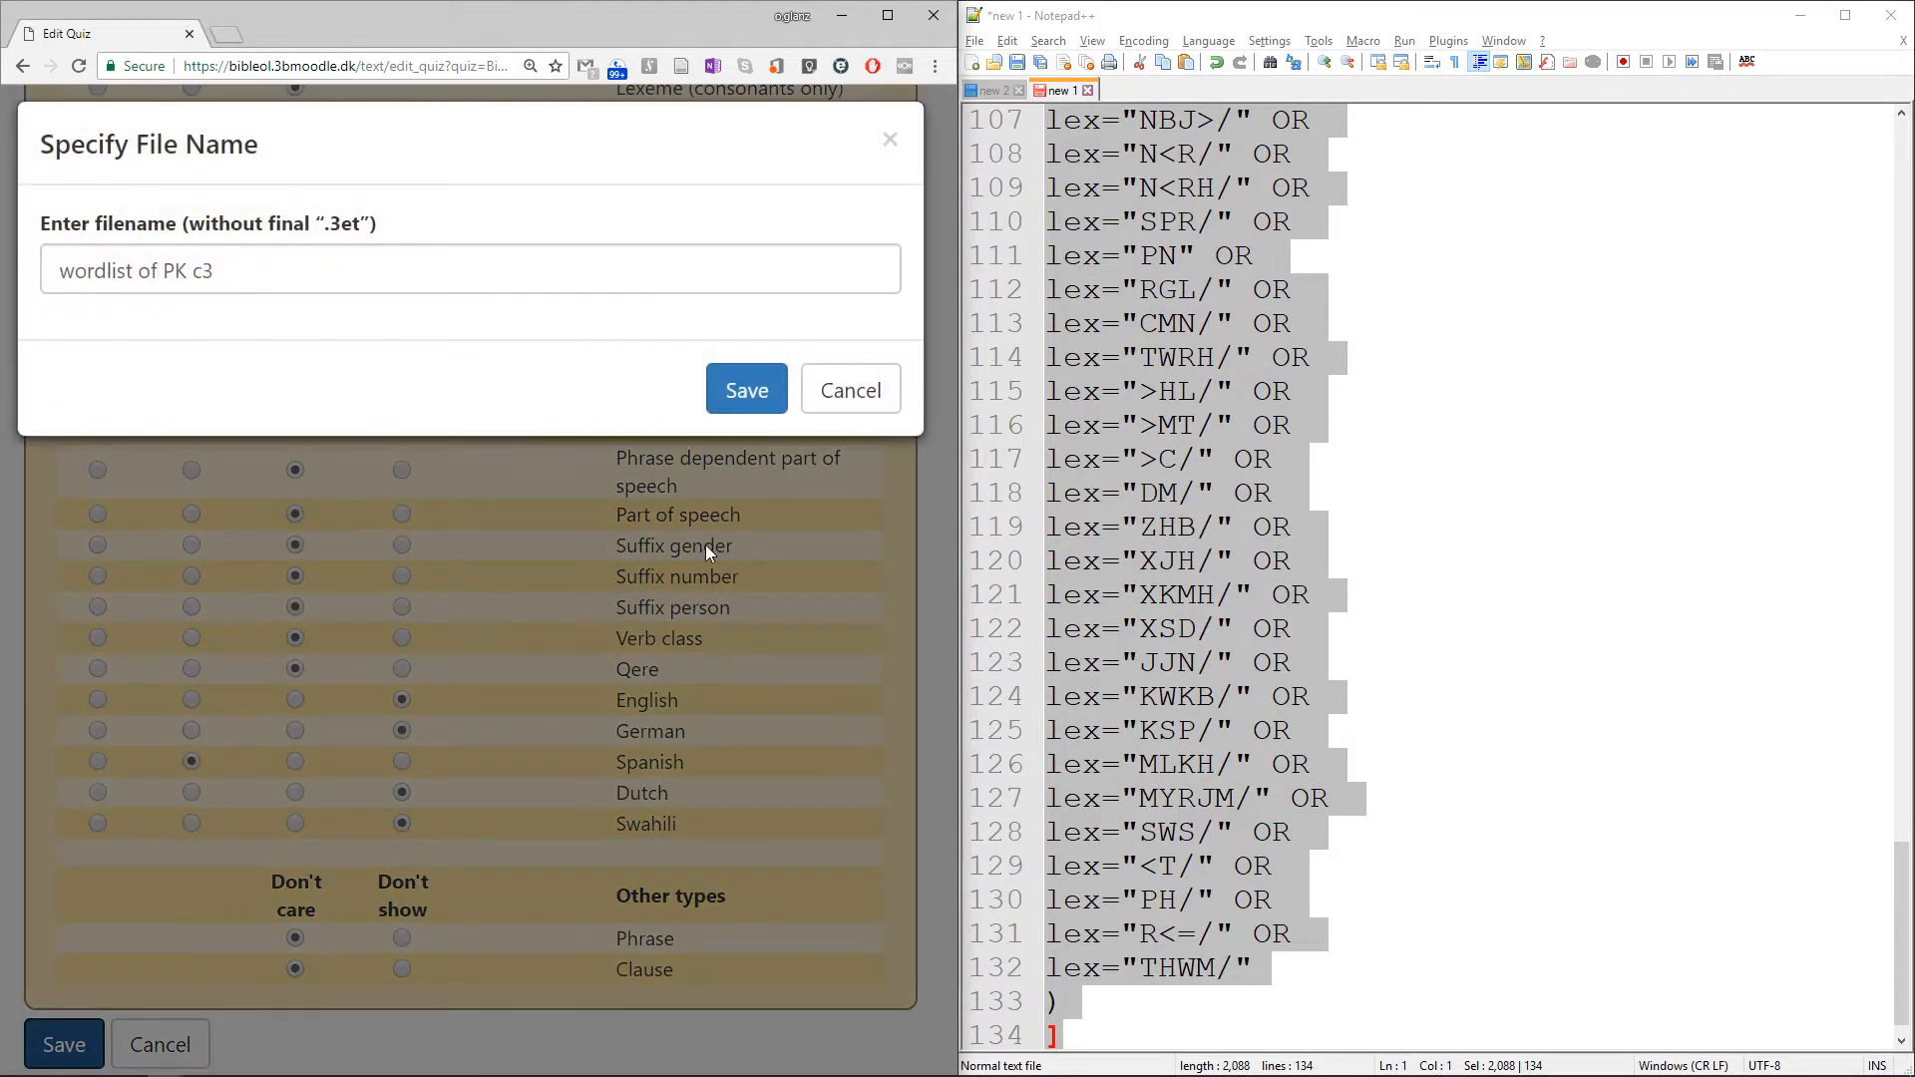
pyautogui.click(751, 390)
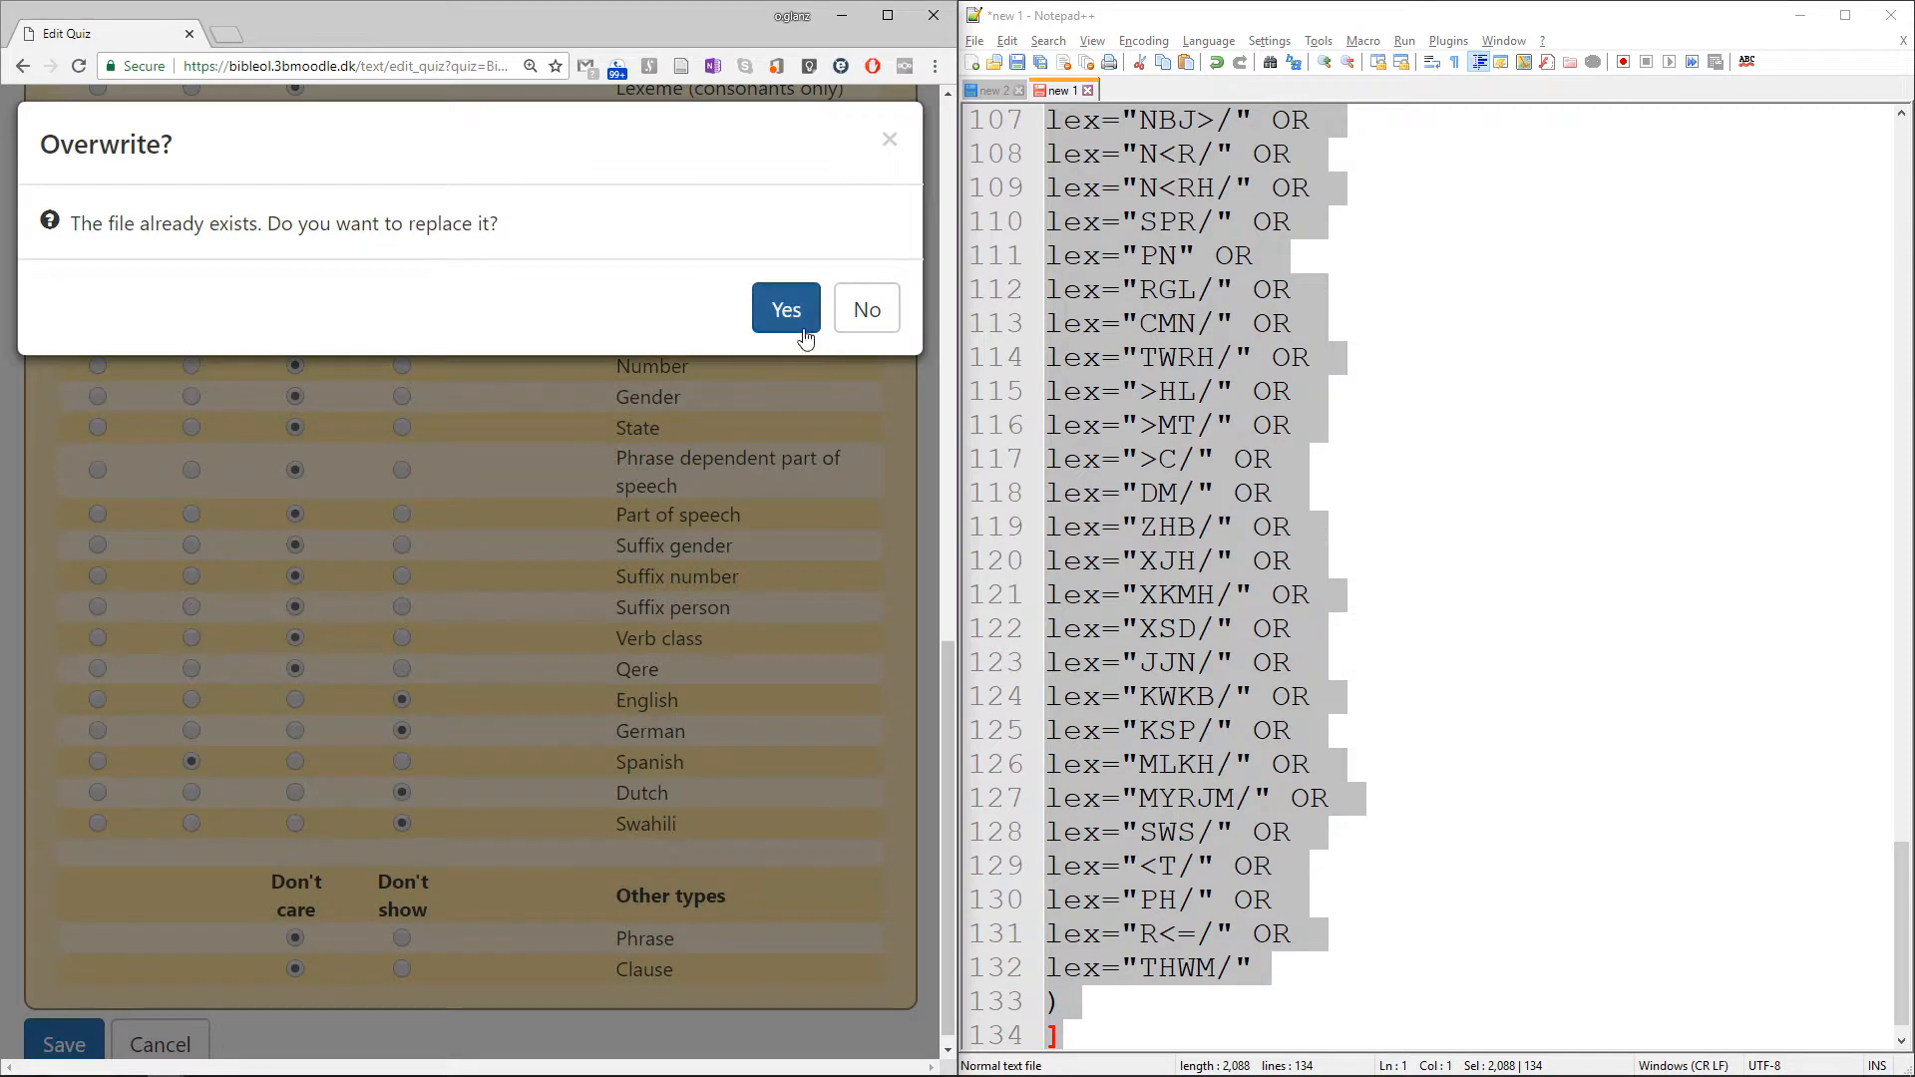
pyautogui.click(794, 321)
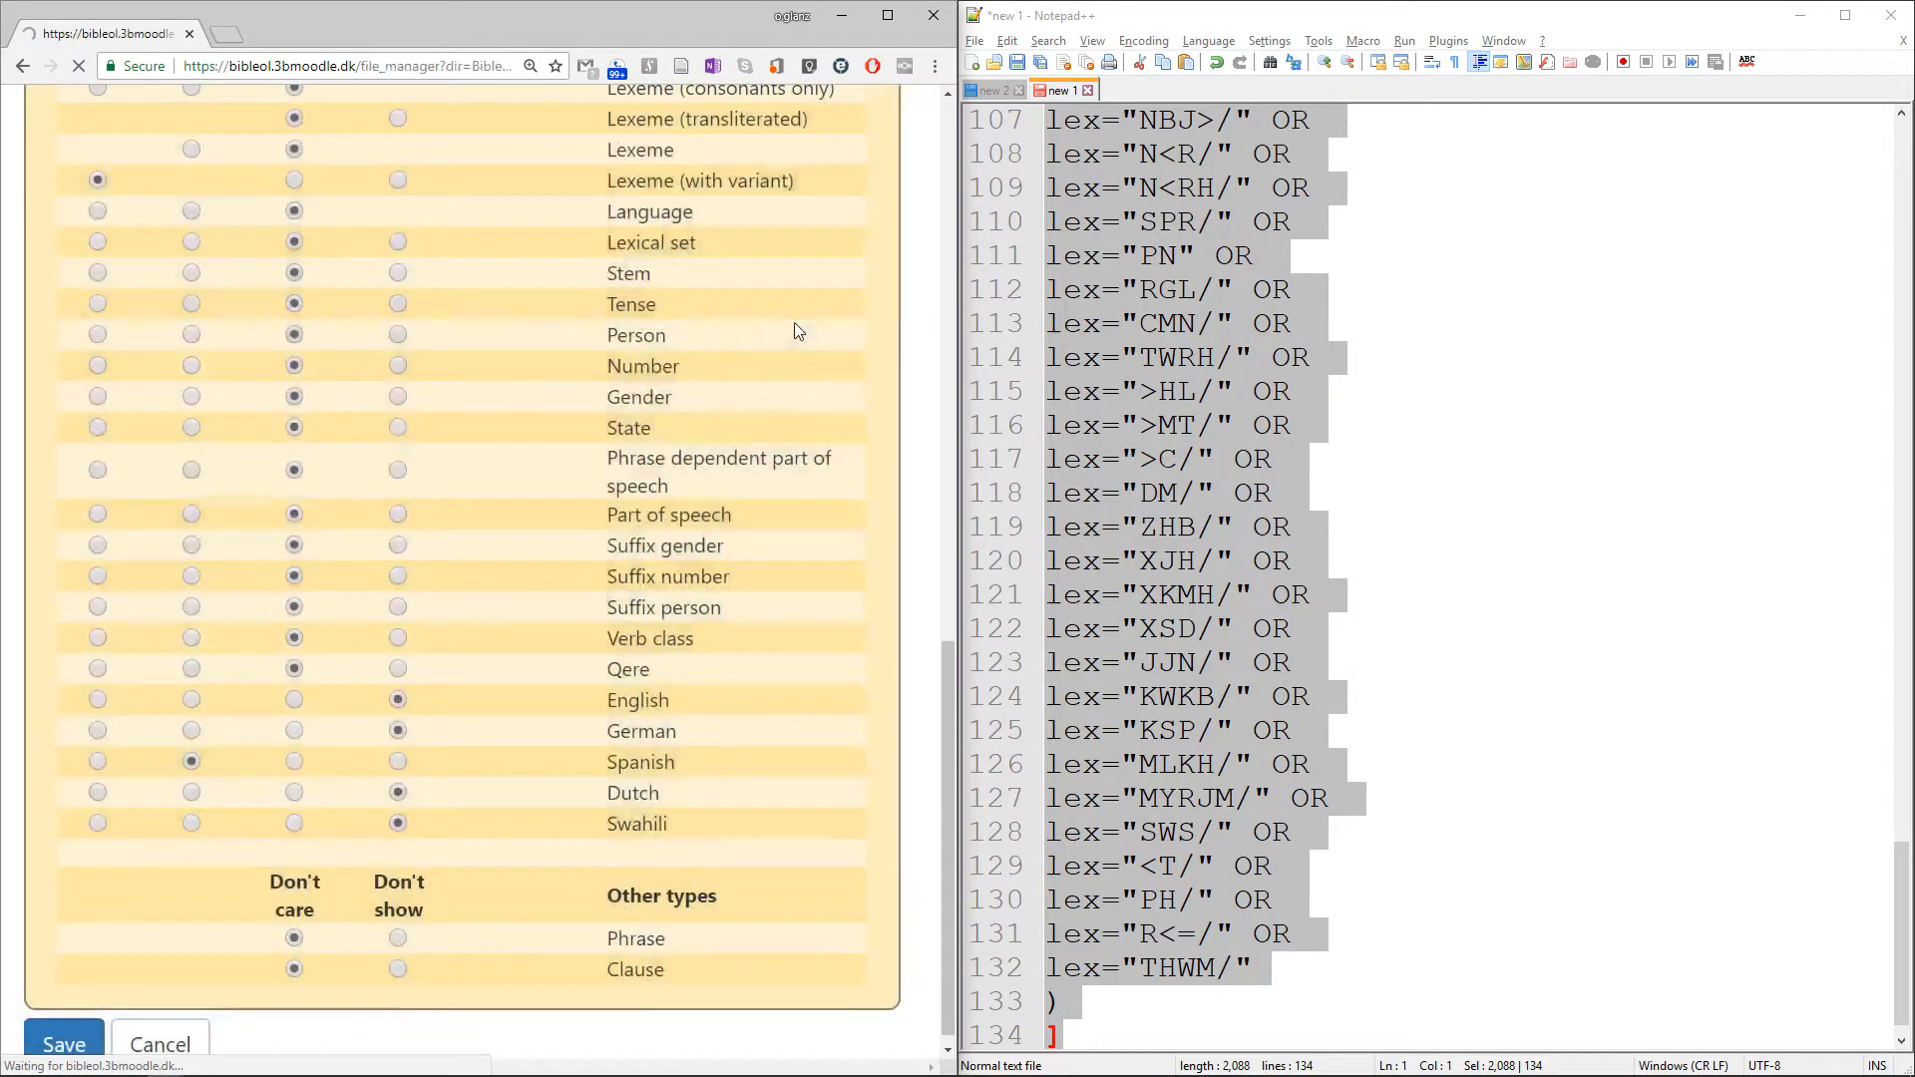
# Switch to the Chrome window with the running quiz and reload the exercise
pyautogui.hotkey('alt', 'Tab')
pyautogui.press('Tab')
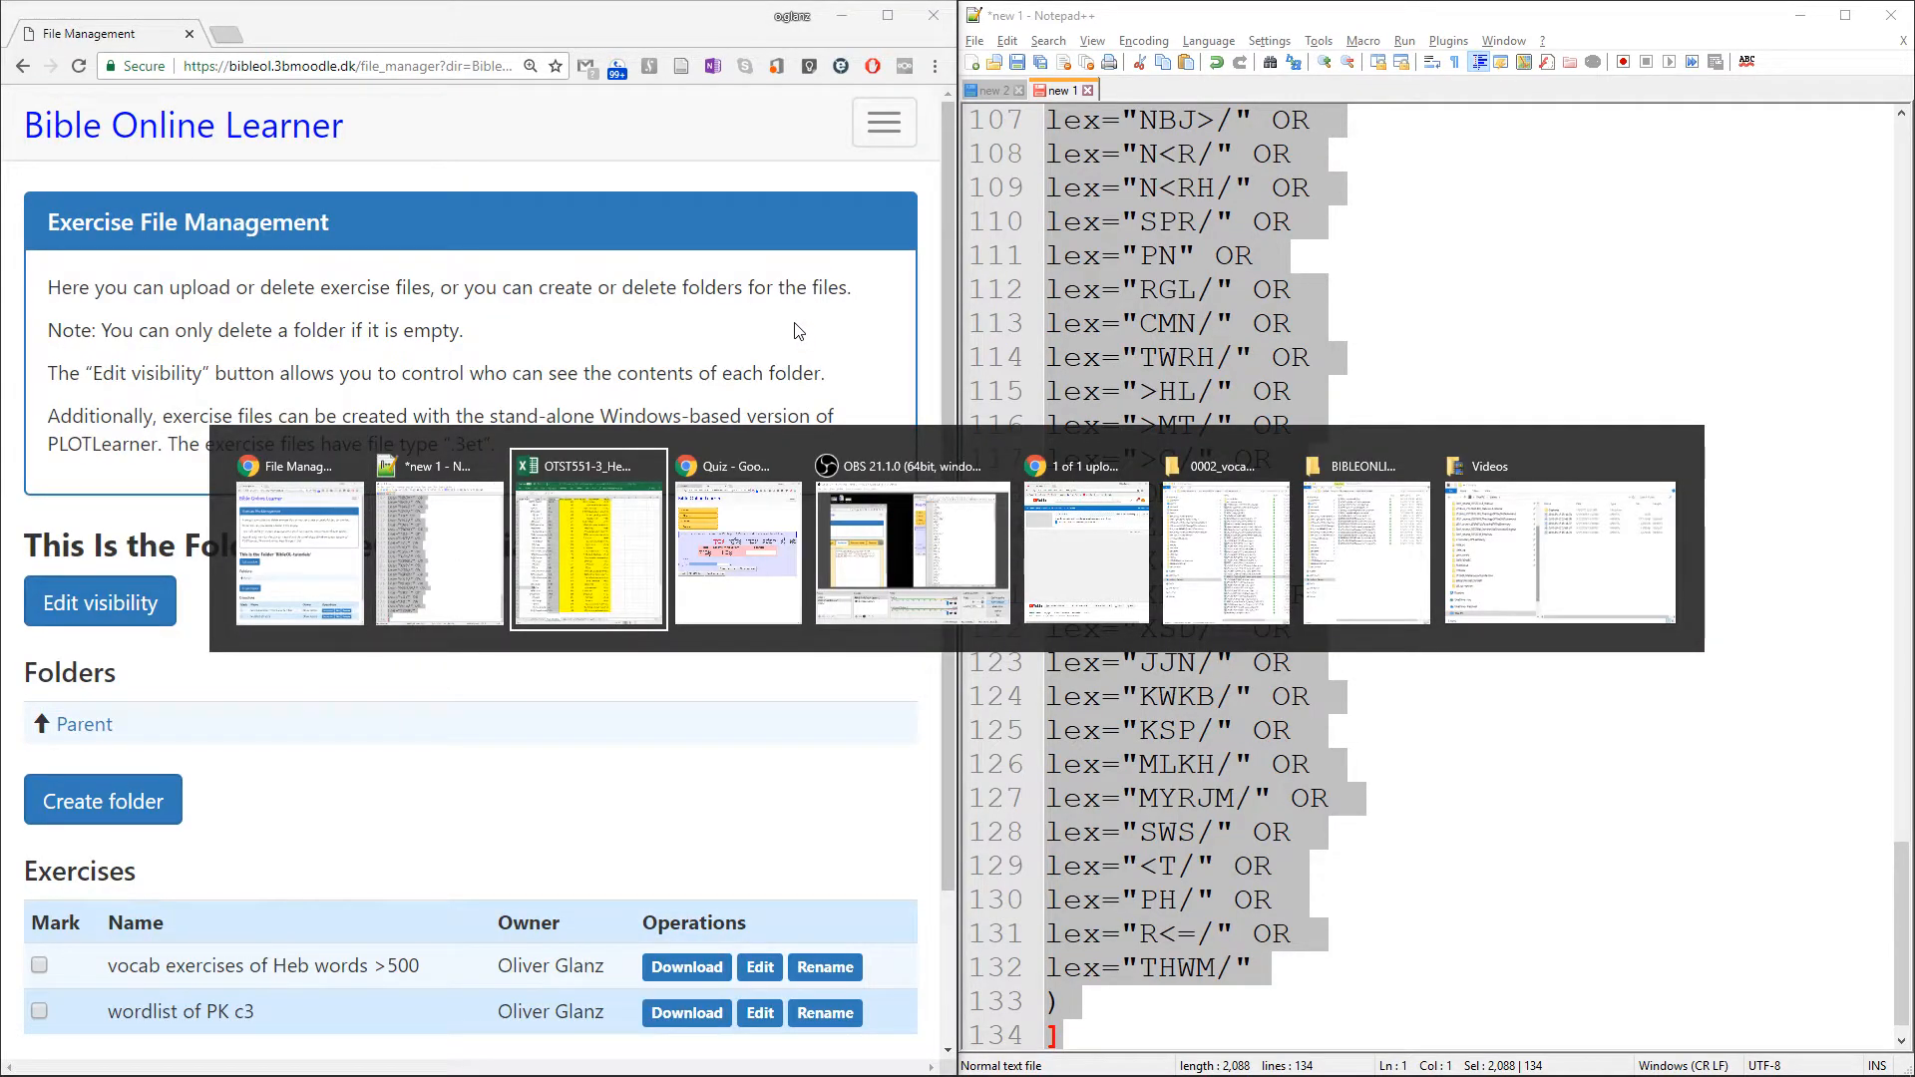
pyautogui.press('Tab')
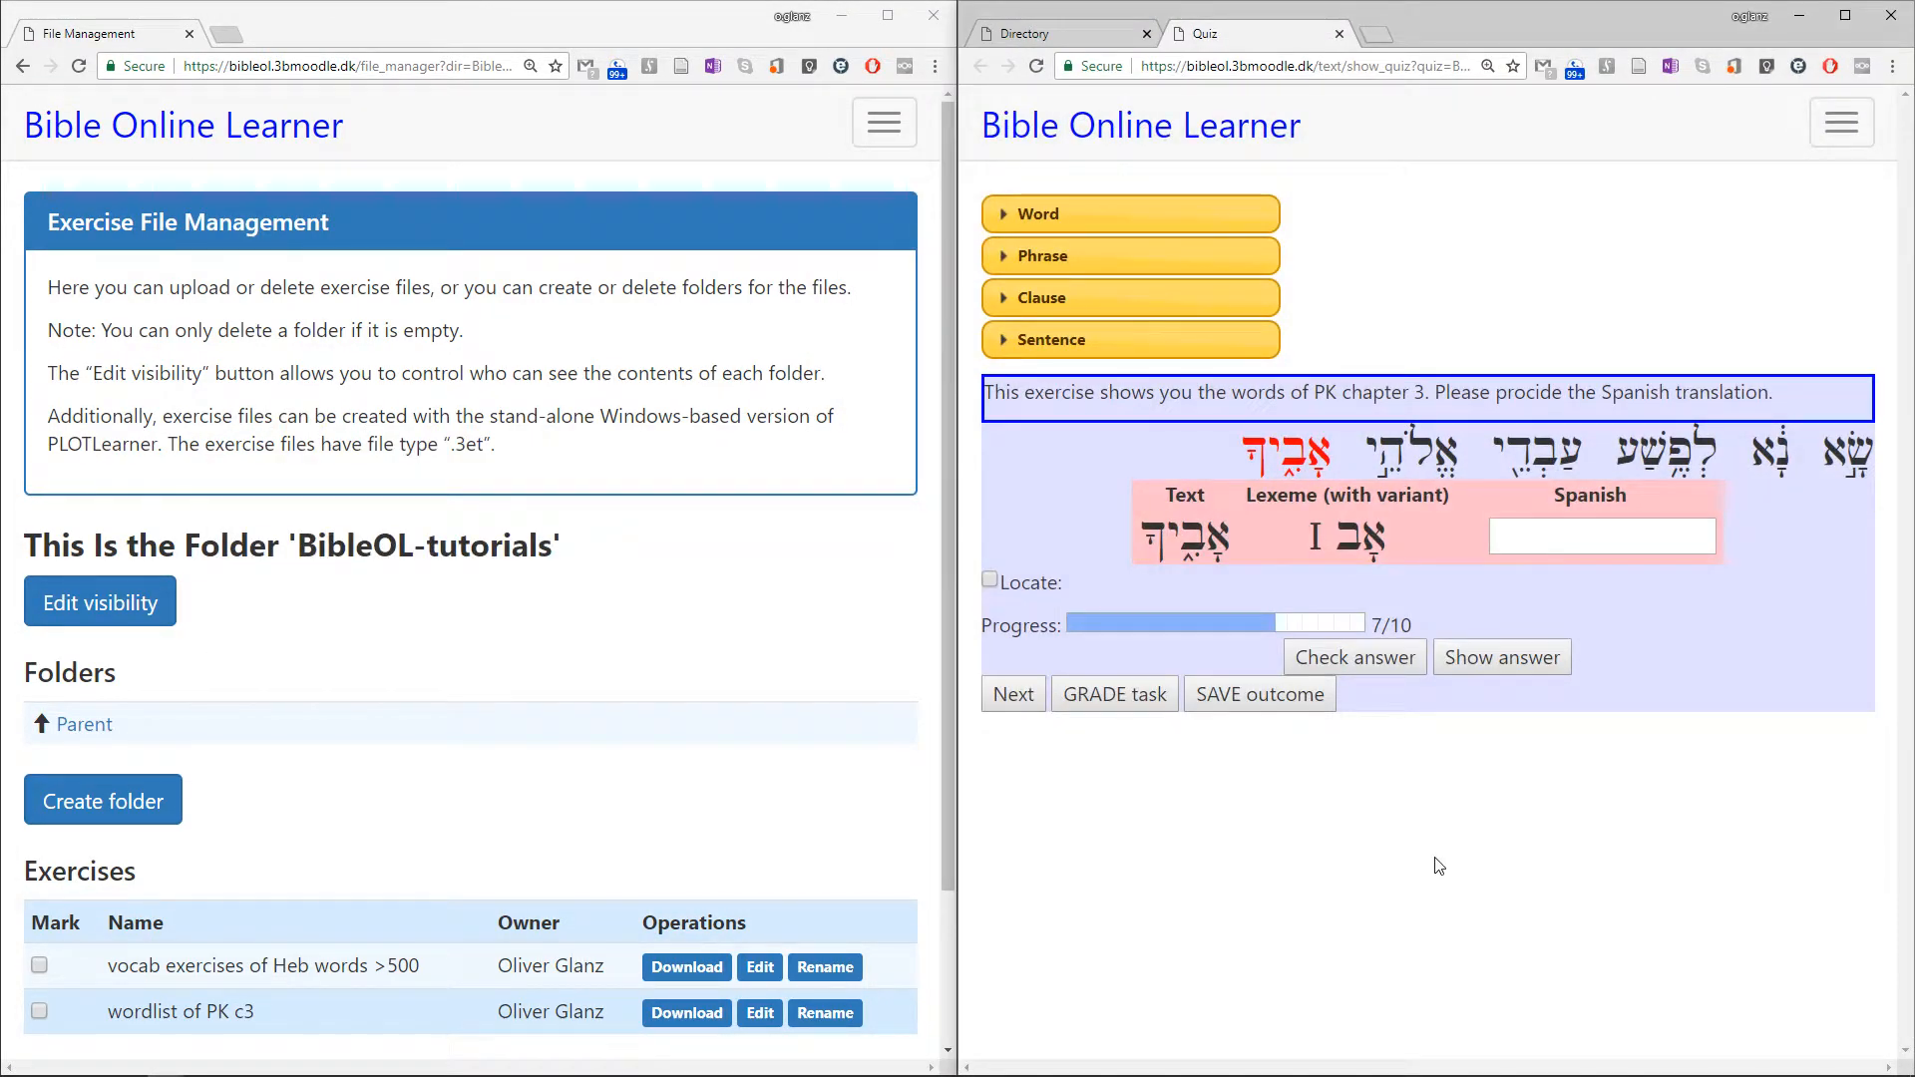
pyautogui.press('F5')
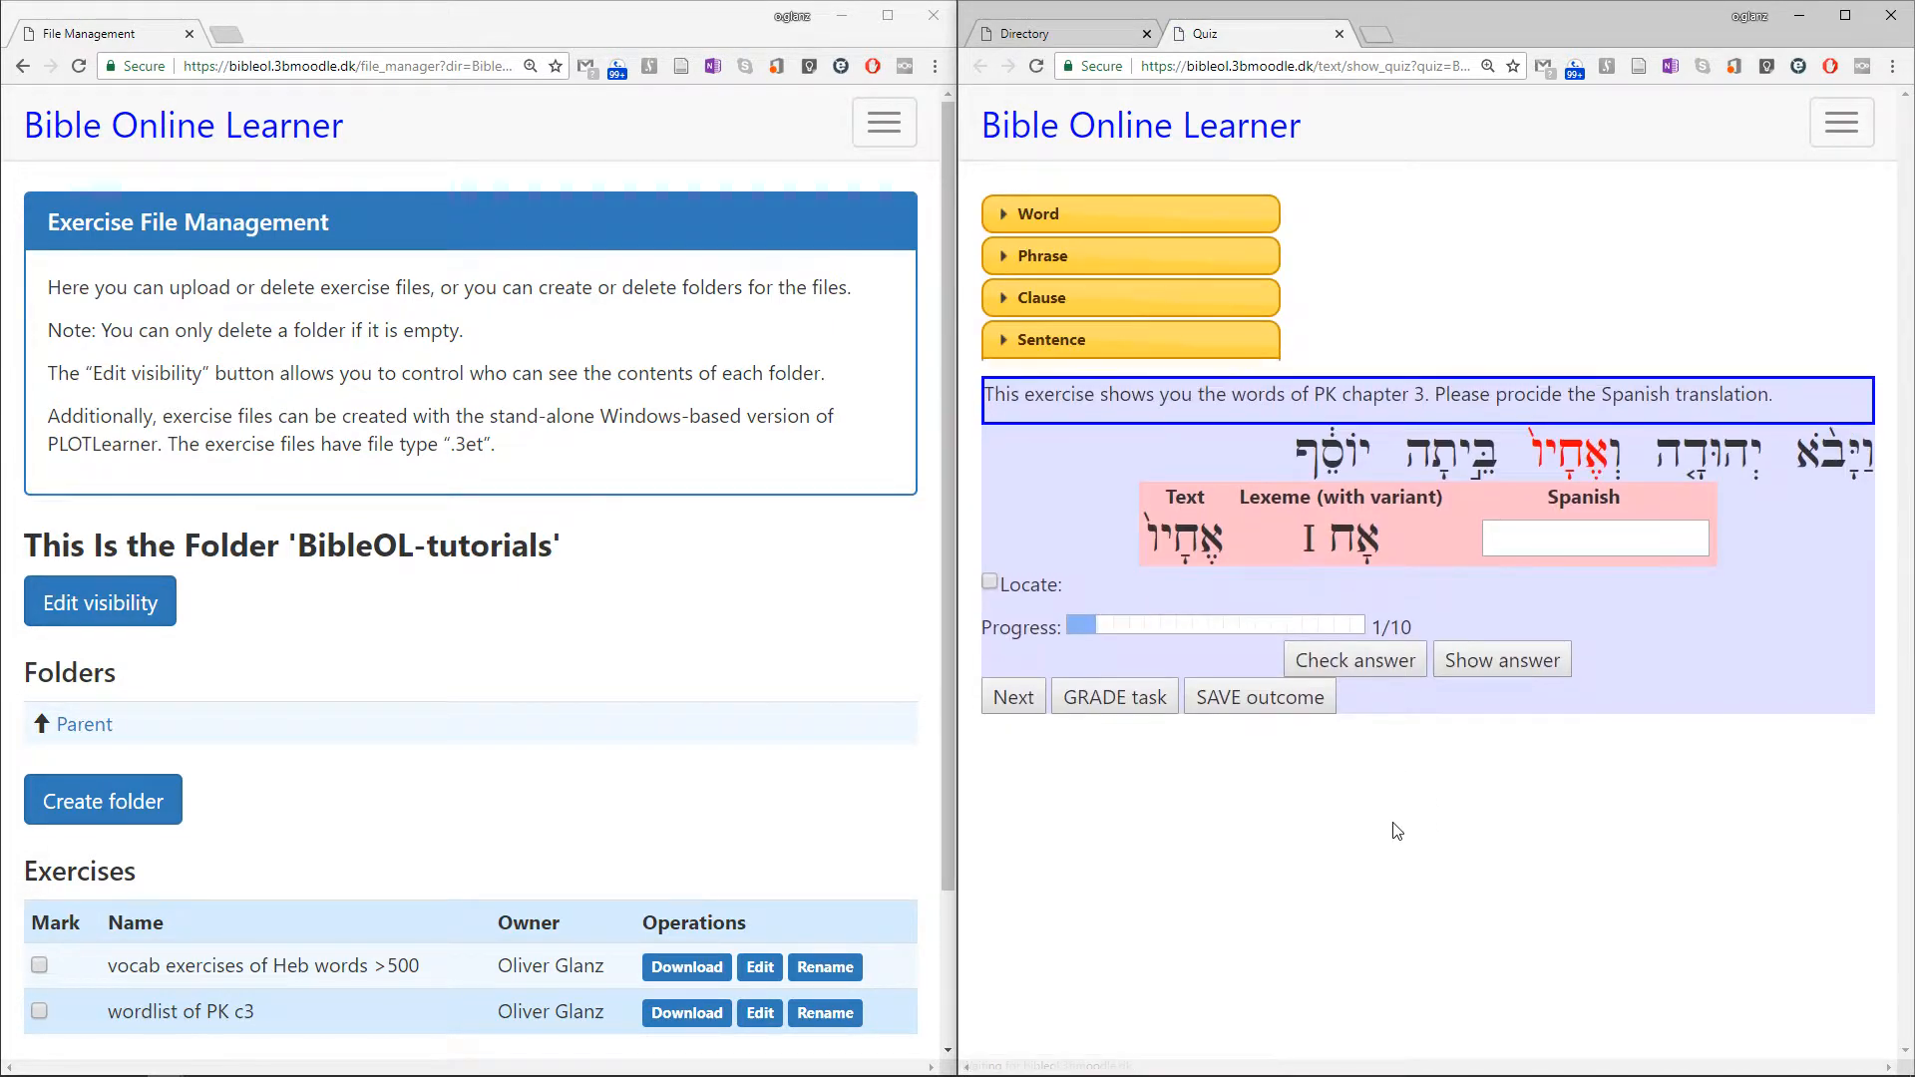
# Page through the reloaded quiz up to question 10 to check the words it asks for
pyautogui.click(994, 707)
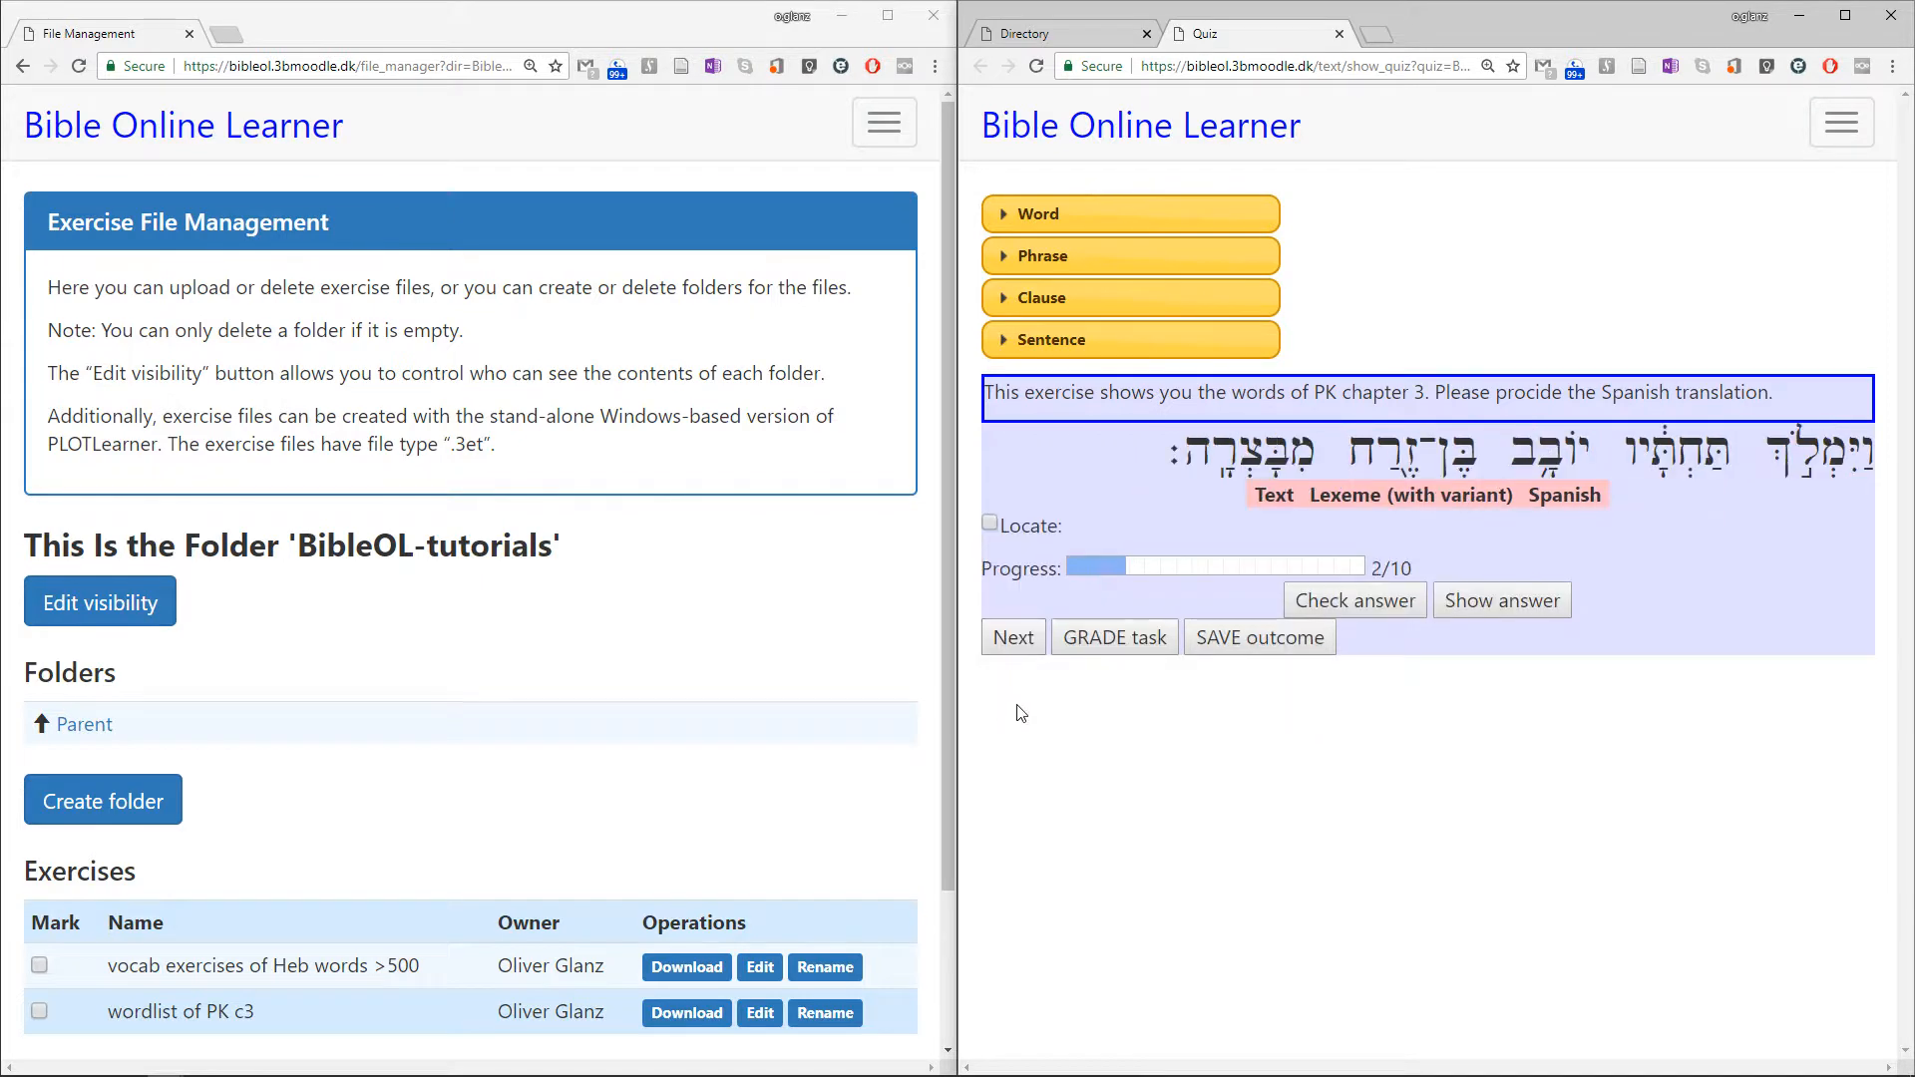
pyautogui.click(1022, 651)
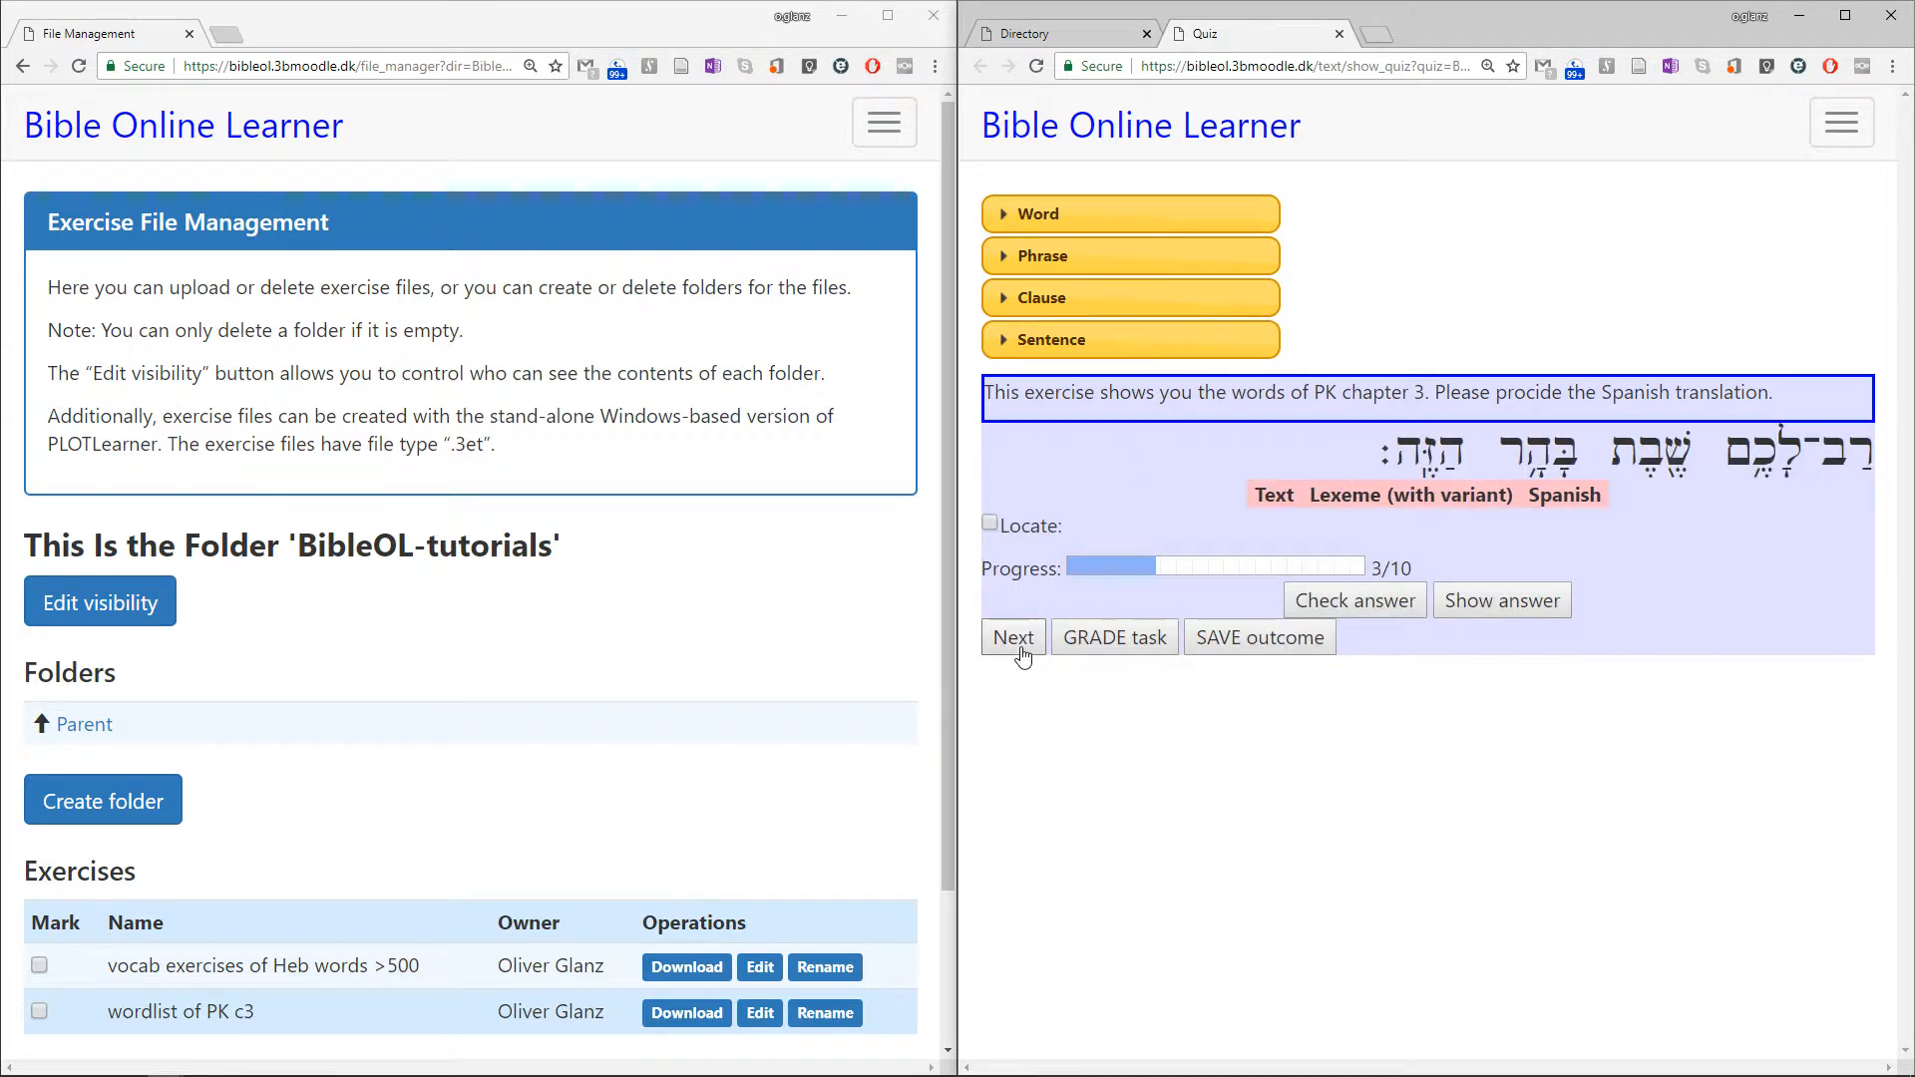
pyautogui.click(1023, 653)
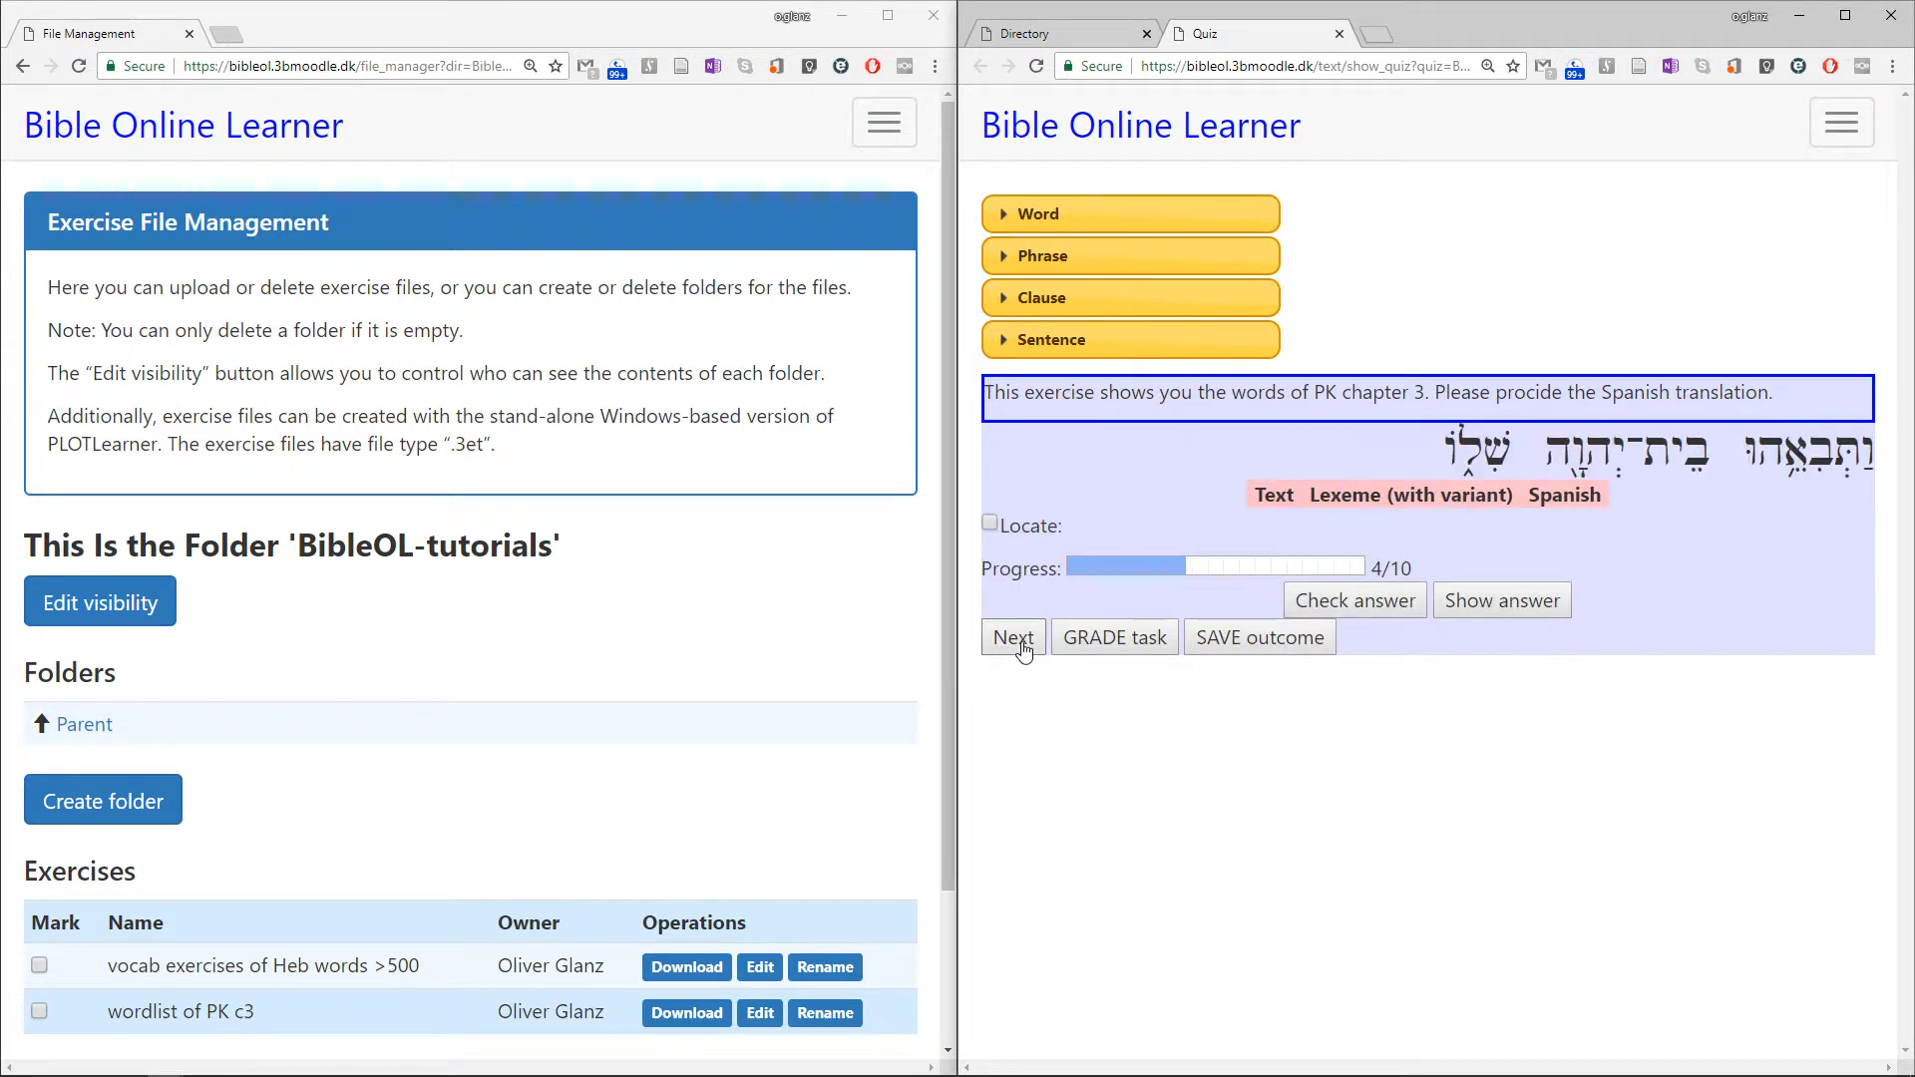
pyautogui.click(1024, 651)
pyautogui.click(1023, 650)
pyautogui.click(1023, 651)
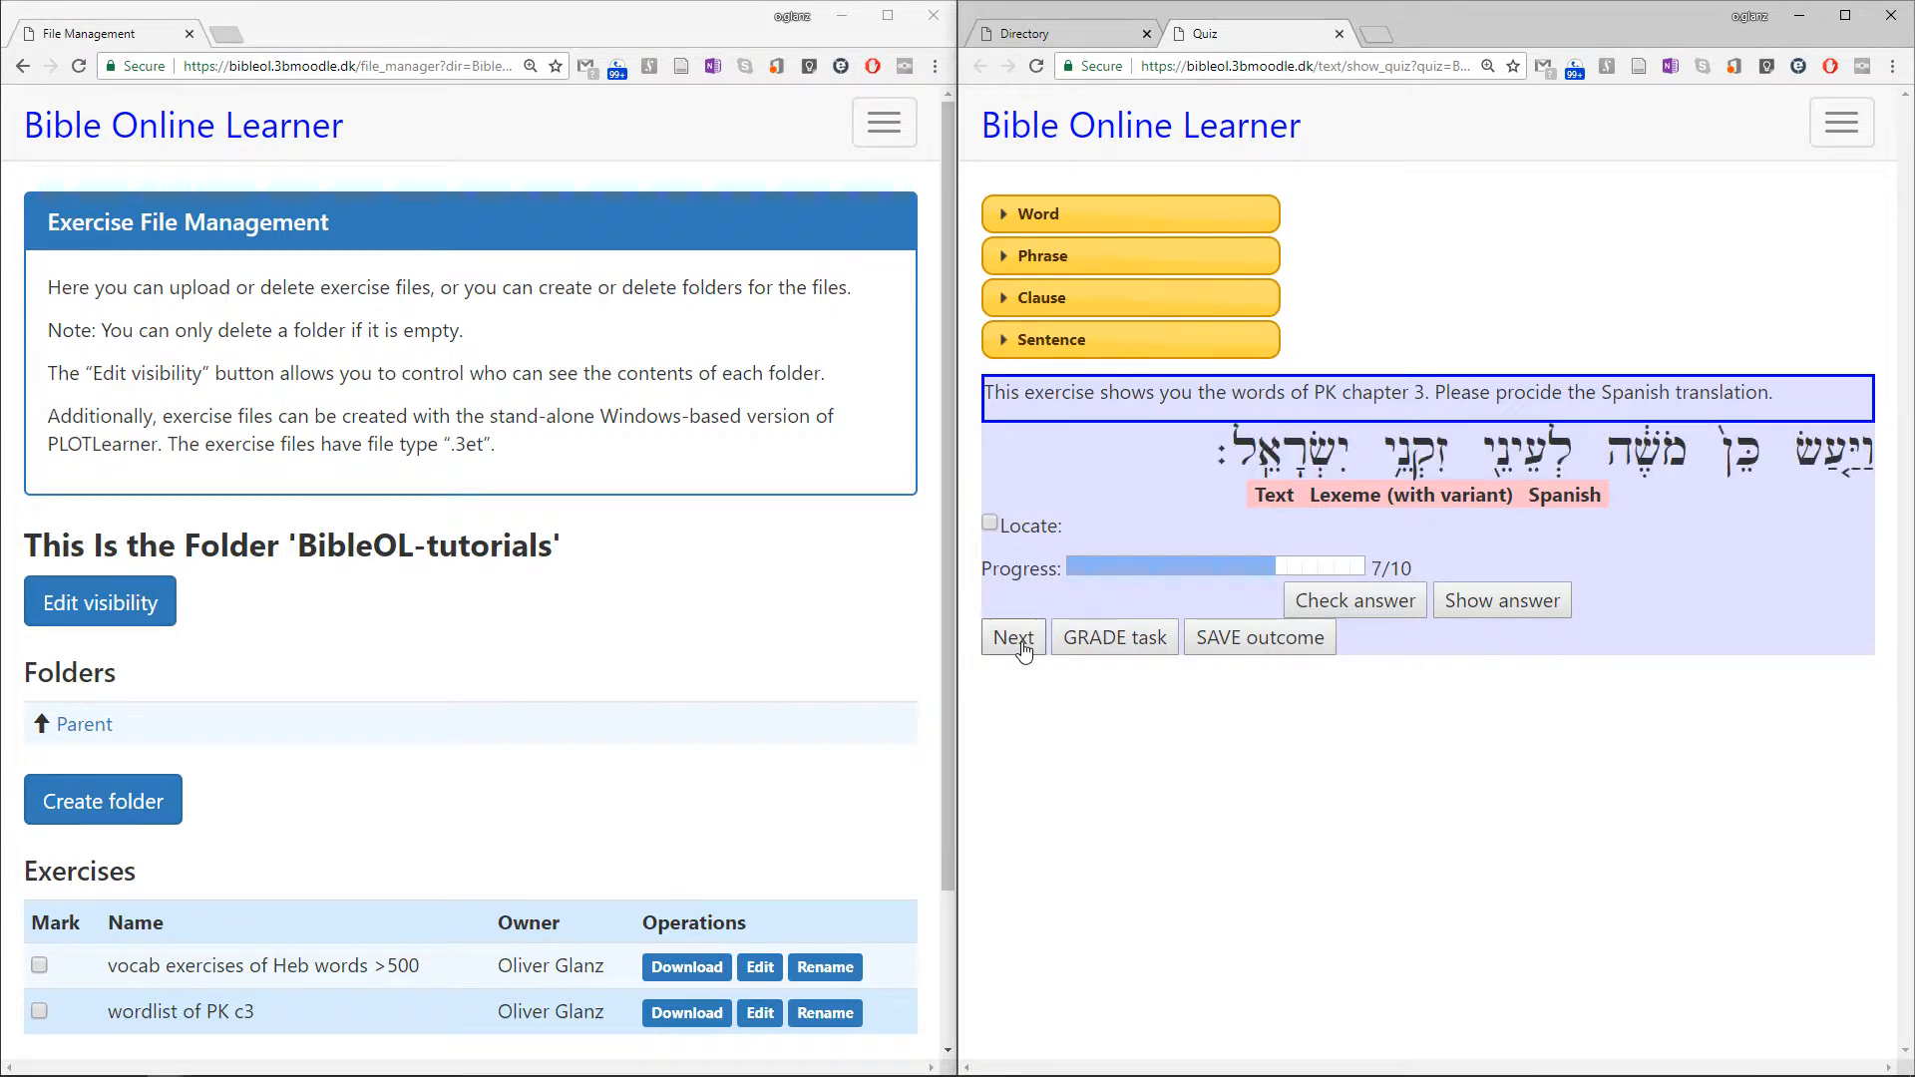
pyautogui.click(1024, 650)
pyautogui.click(1023, 650)
pyautogui.click(1023, 650)
# Open the "wordlist of PK c3" exercise for editing and display its sentence selection with the MQL statement
pyautogui.scroll(-2, 560, 722)
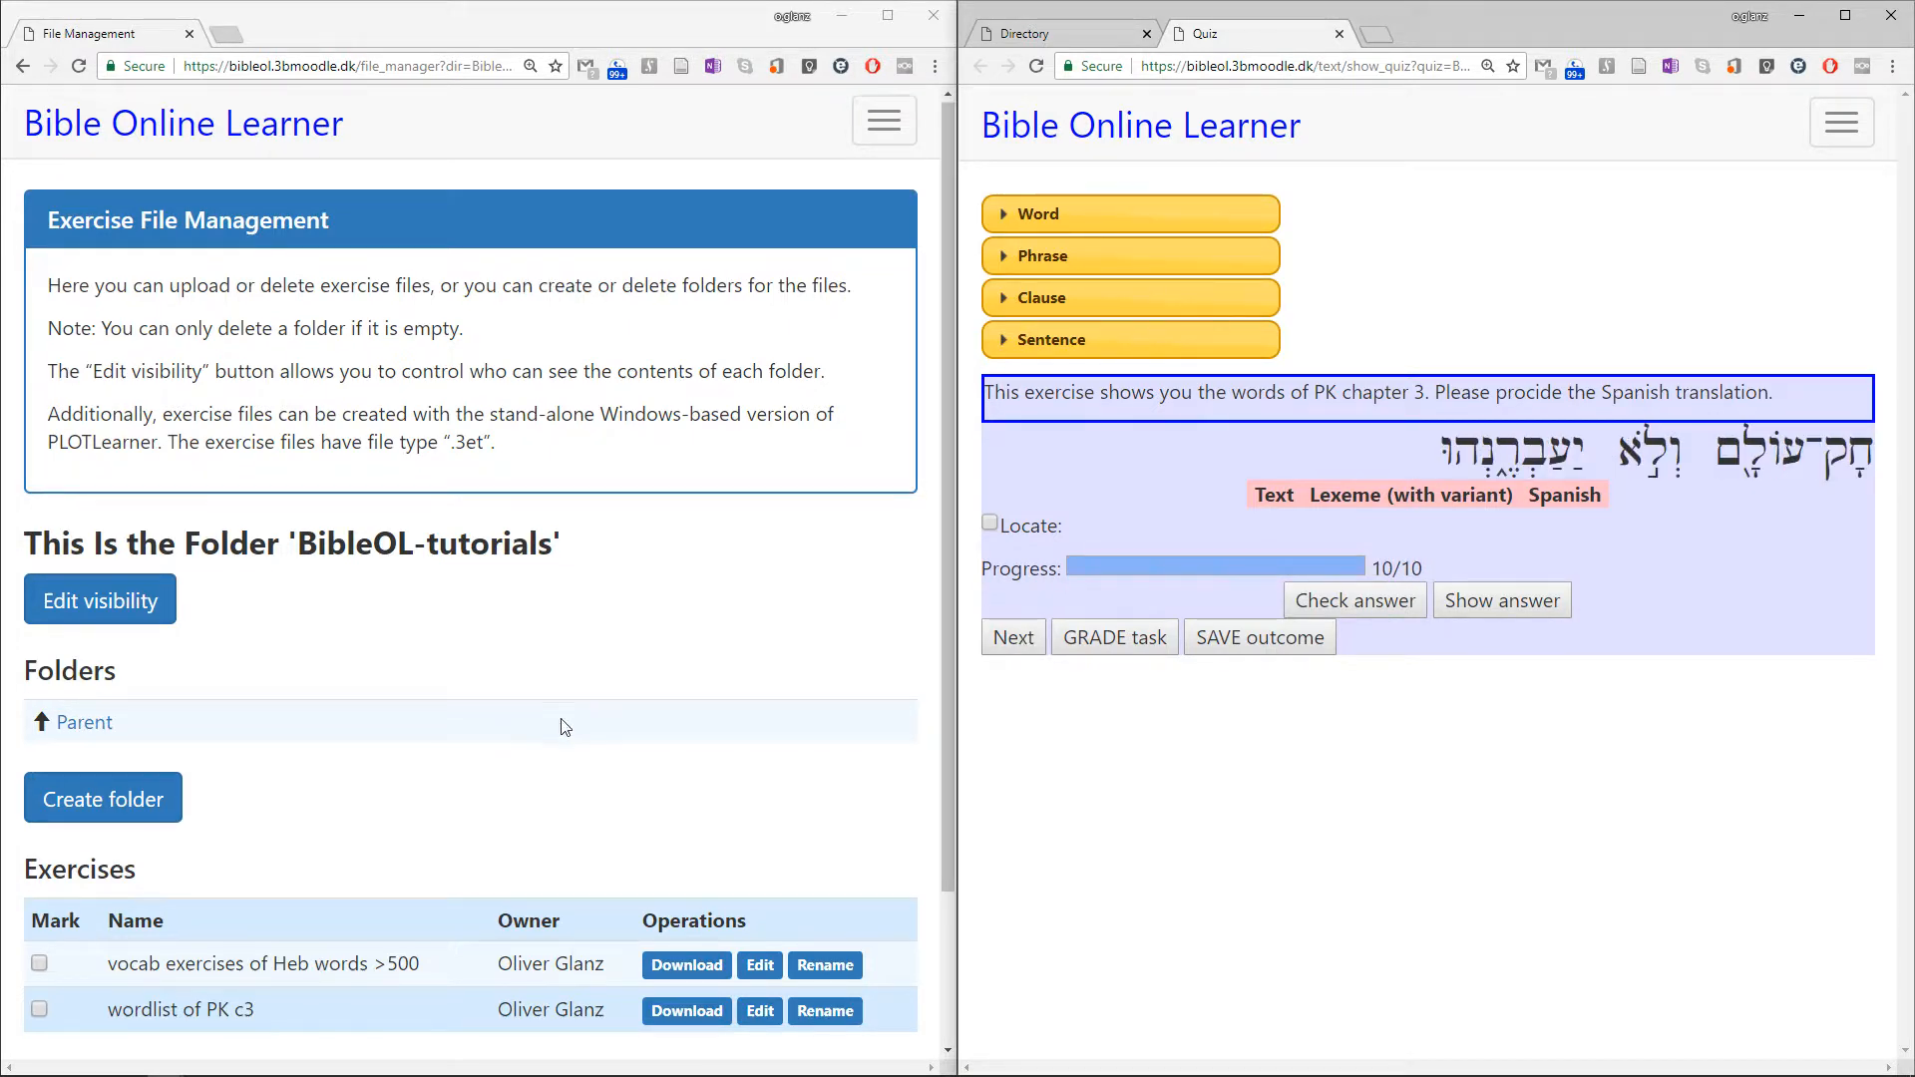
pyautogui.click(758, 826)
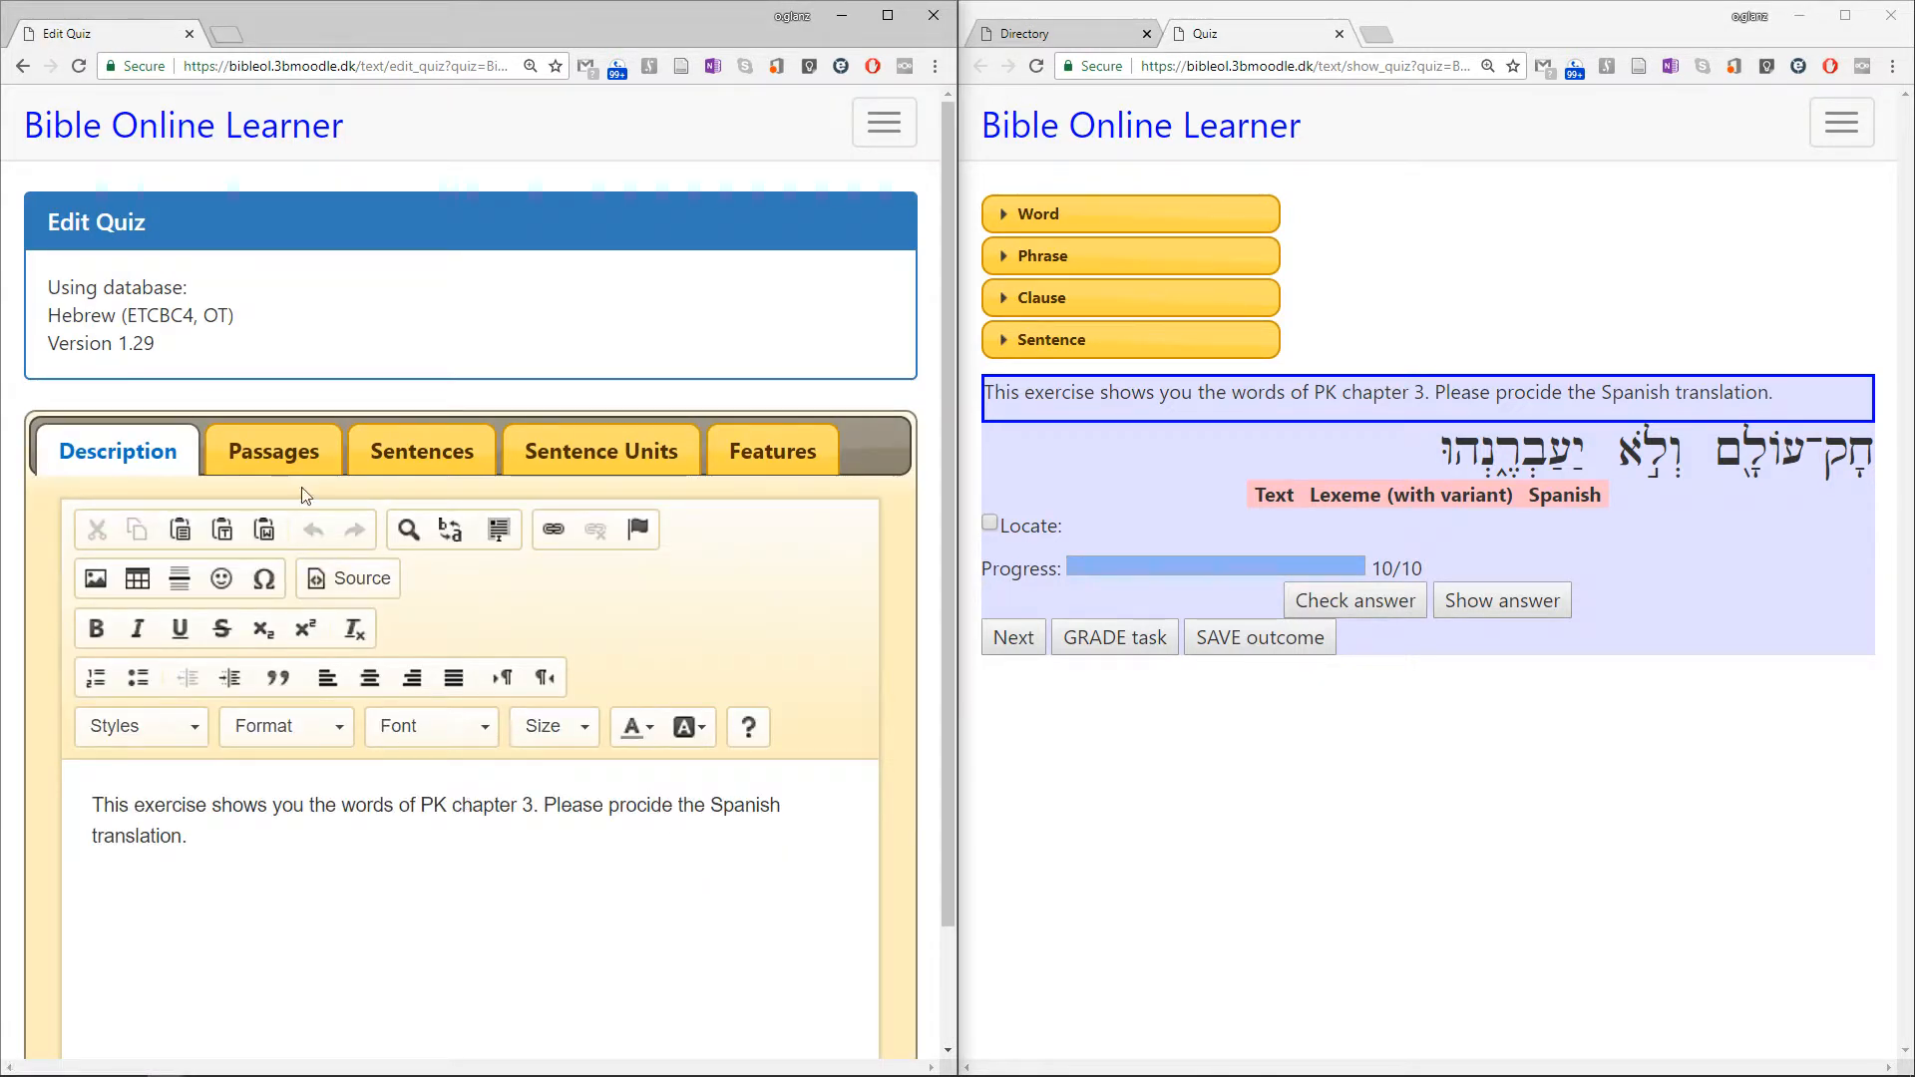
pyautogui.click(271, 450)
pyautogui.click(404, 451)
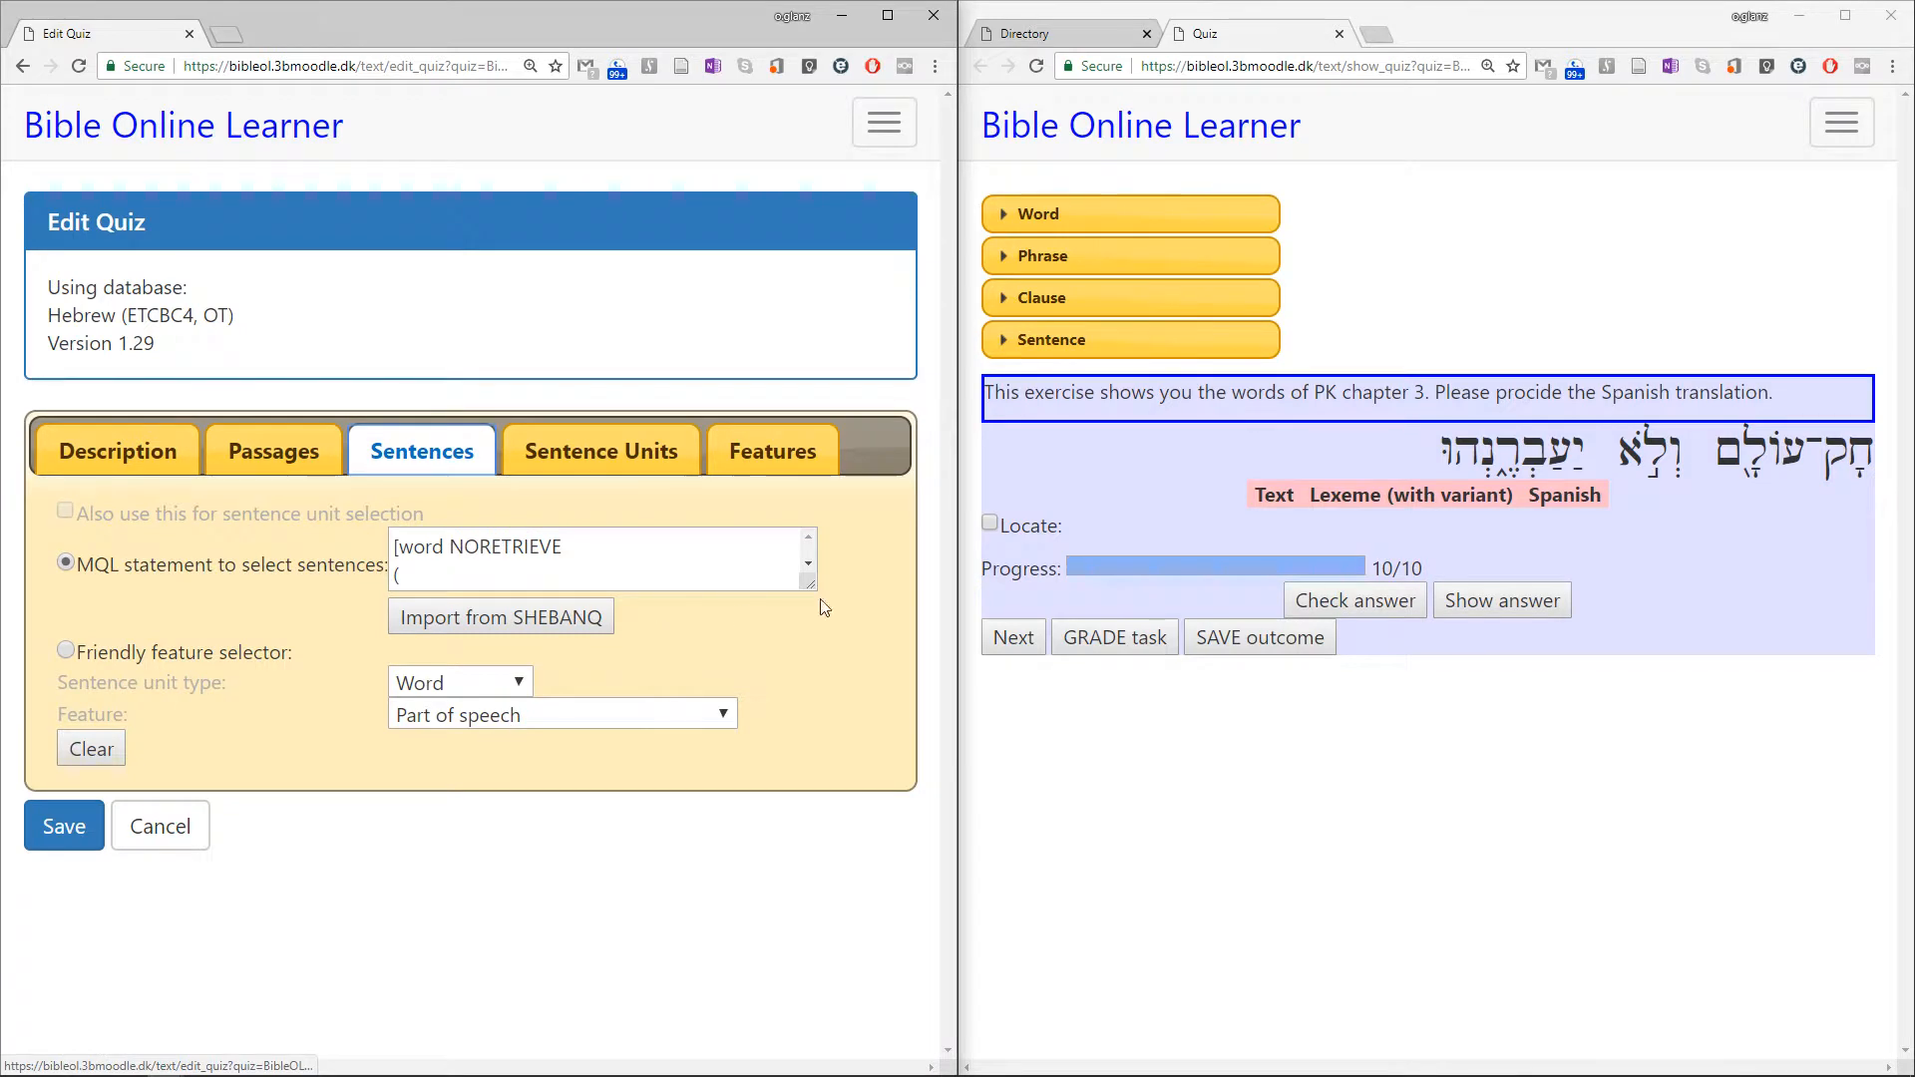
# Enlarge the MQL statement box of the sentence selection, review the statement to its end, and copy it in full
pyautogui.moveTo(811, 585); pyautogui.dragTo(858, 1043)
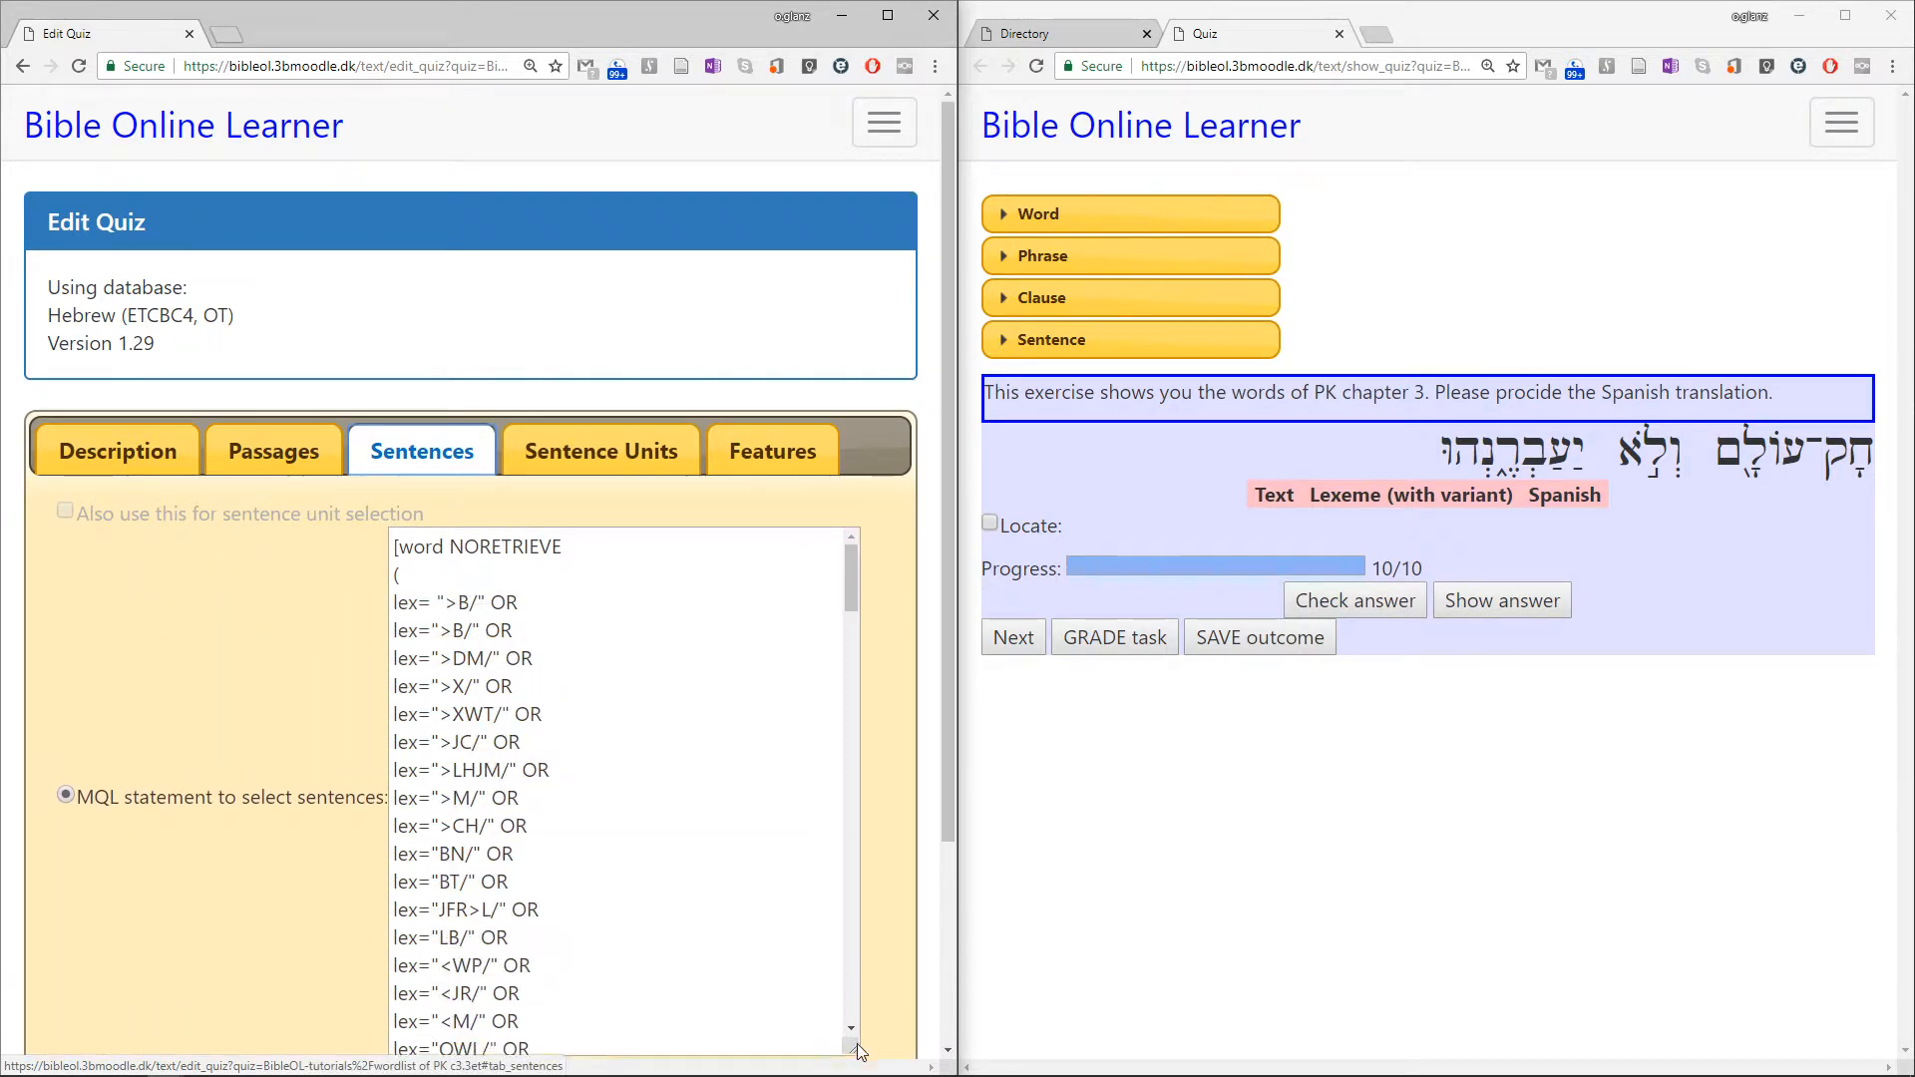
pyautogui.scroll(-15, 770, 818)
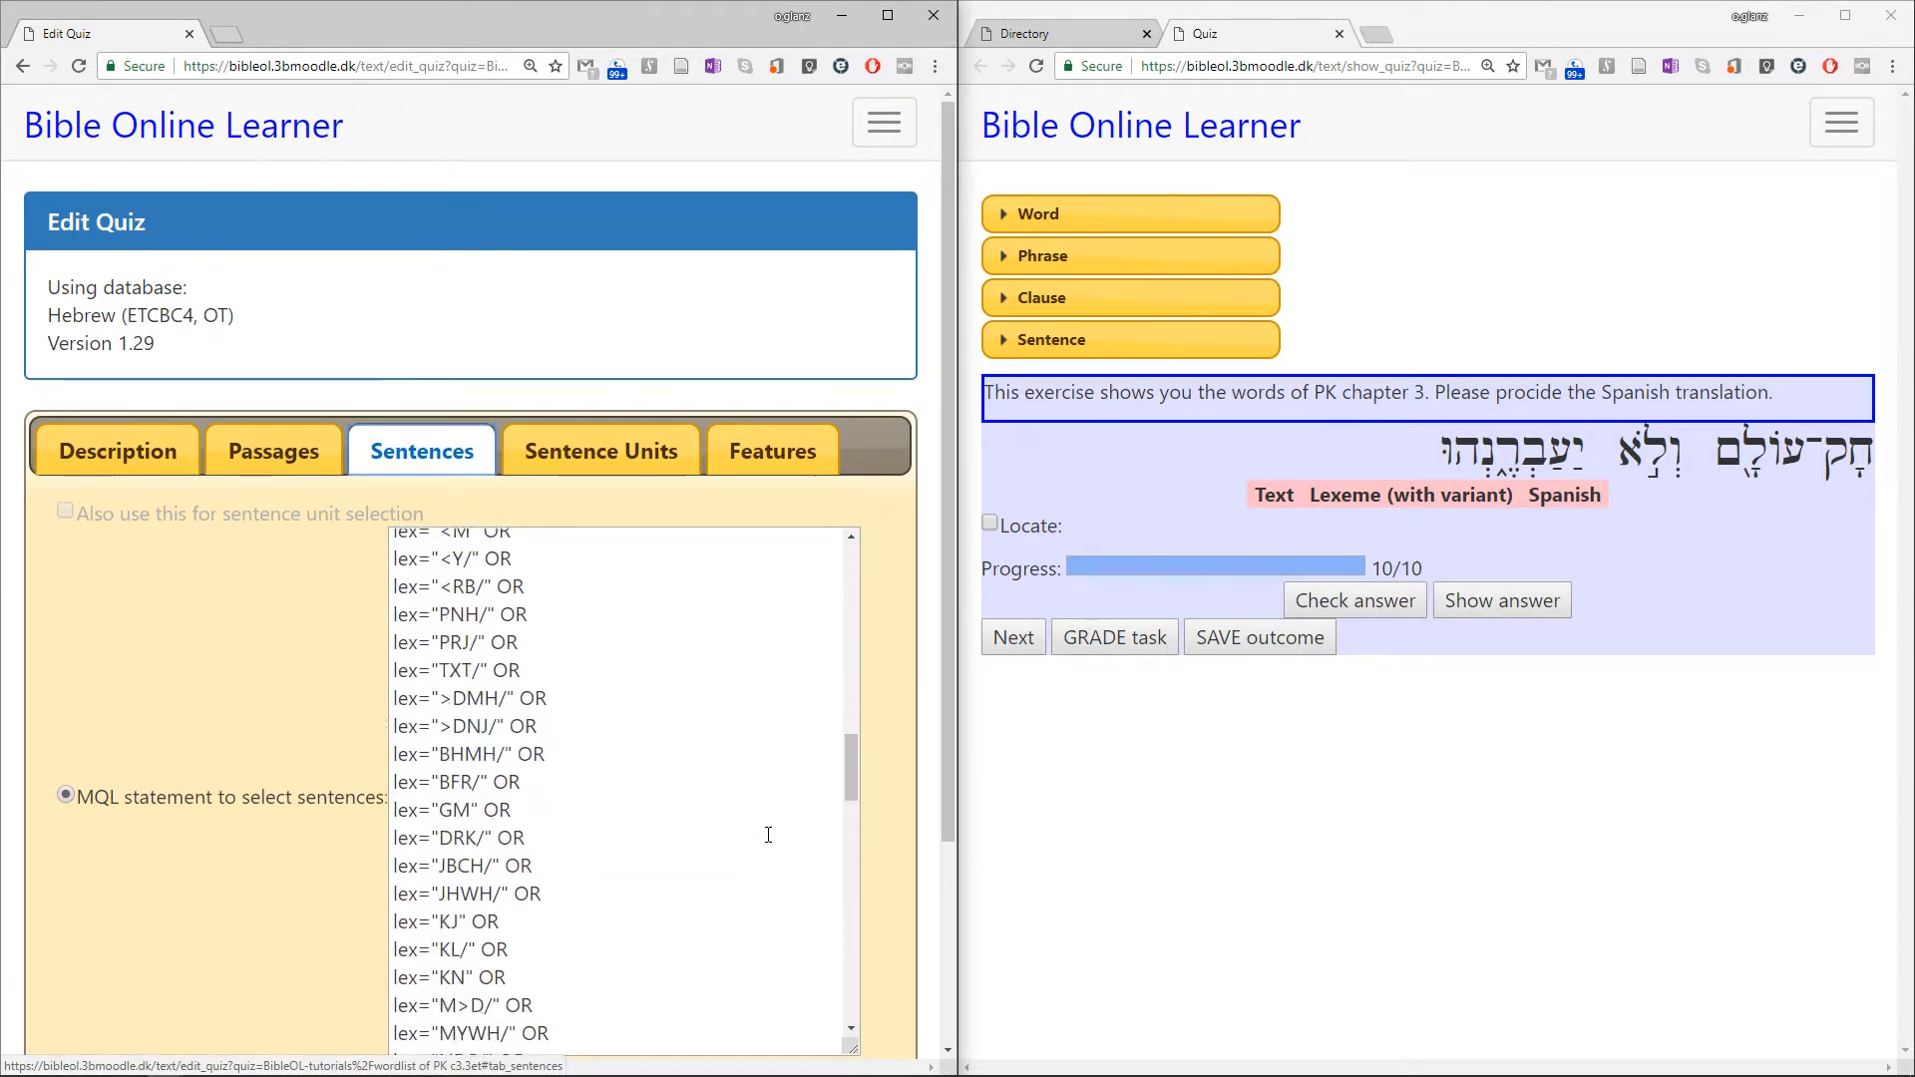
pyautogui.scroll(-10, 768, 835)
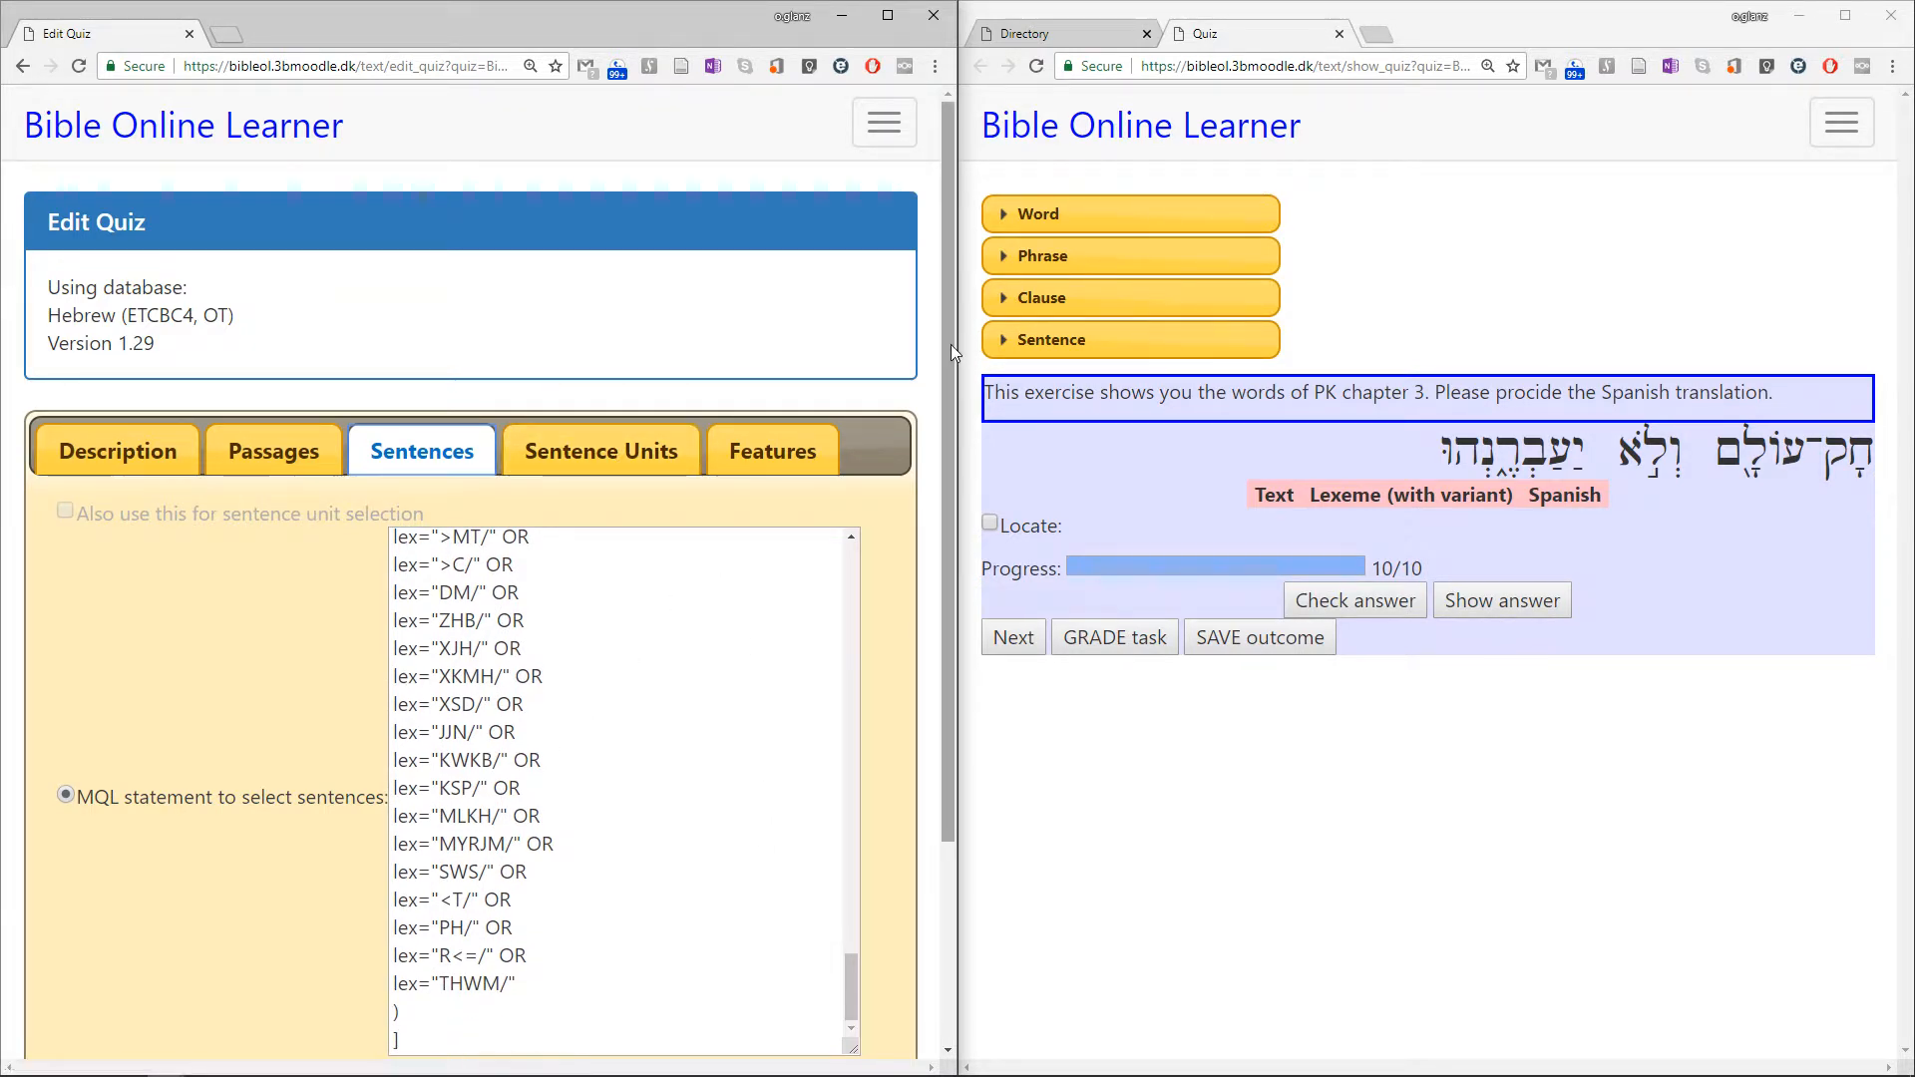
pyautogui.moveTo(951, 343); pyautogui.dragTo(1387, 449)
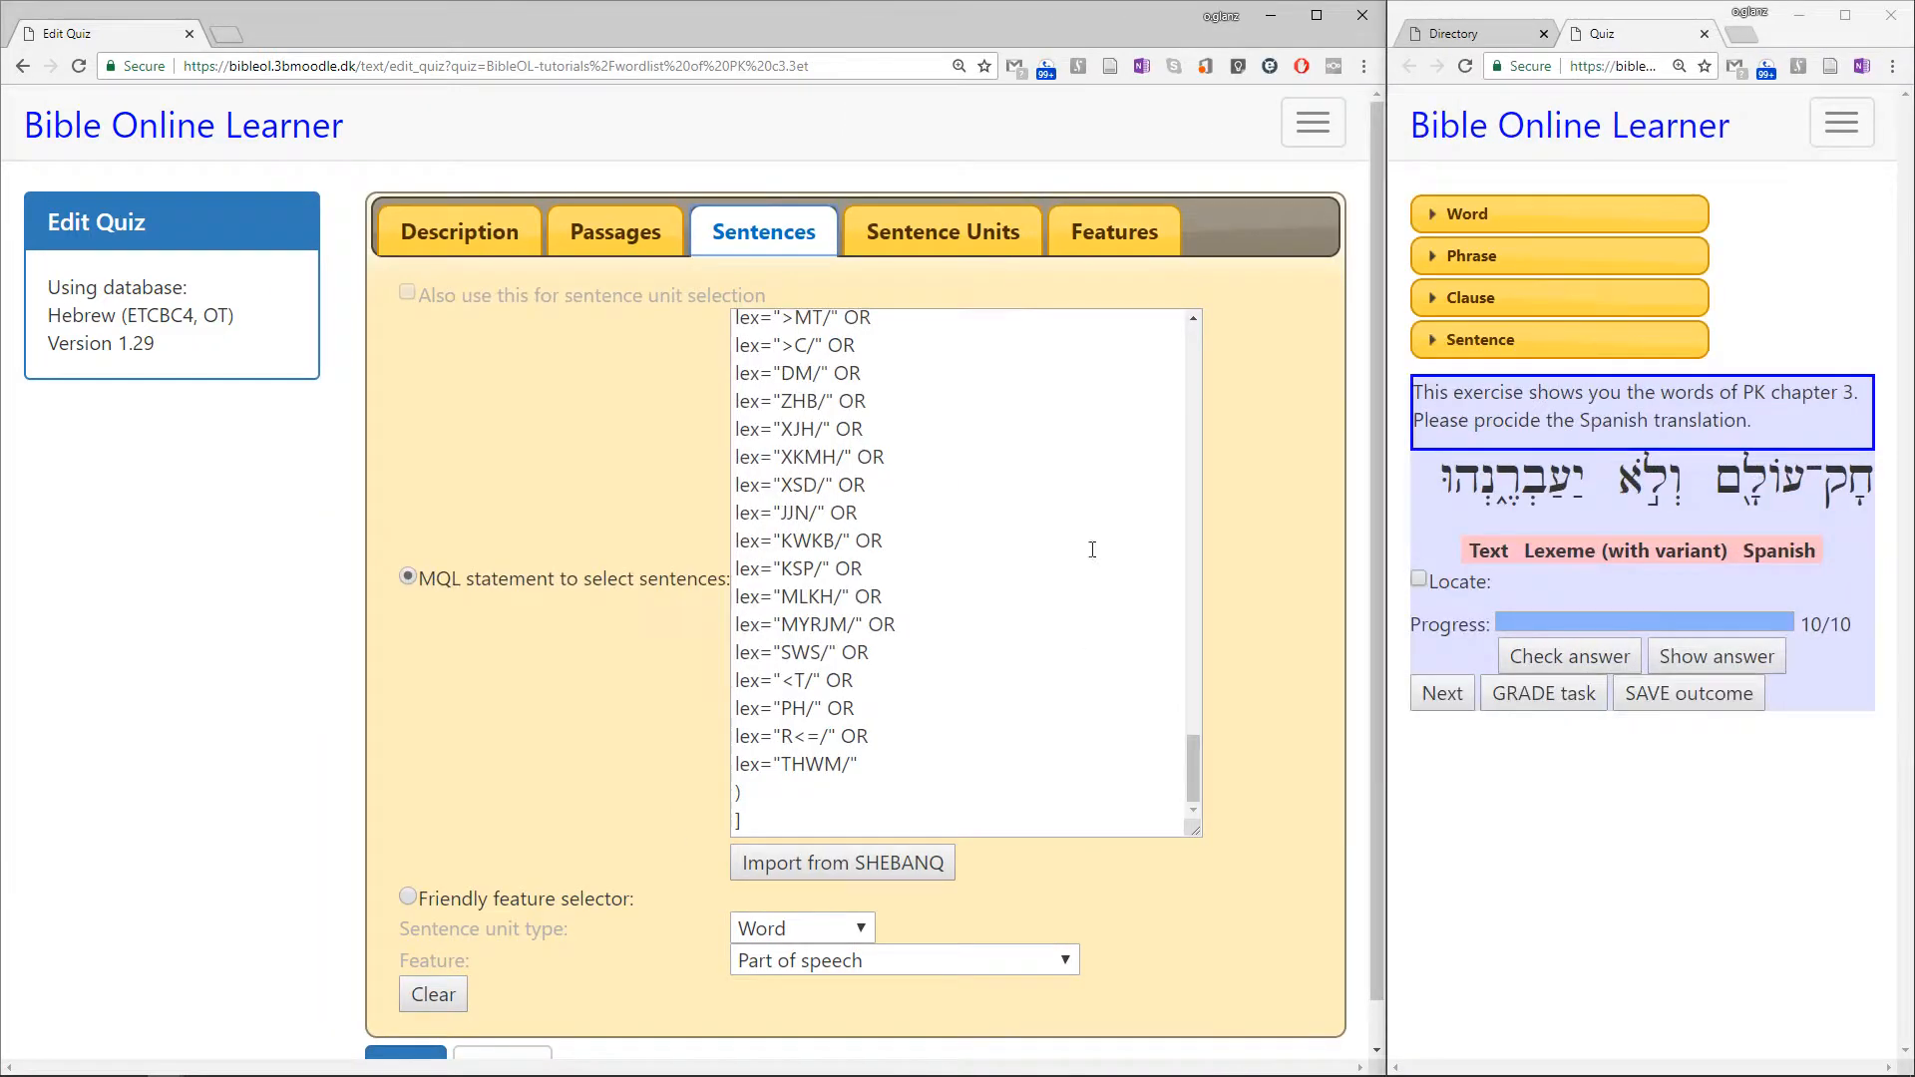
pyautogui.click(965, 655)
pyautogui.hotkey('ctrl', 'a')
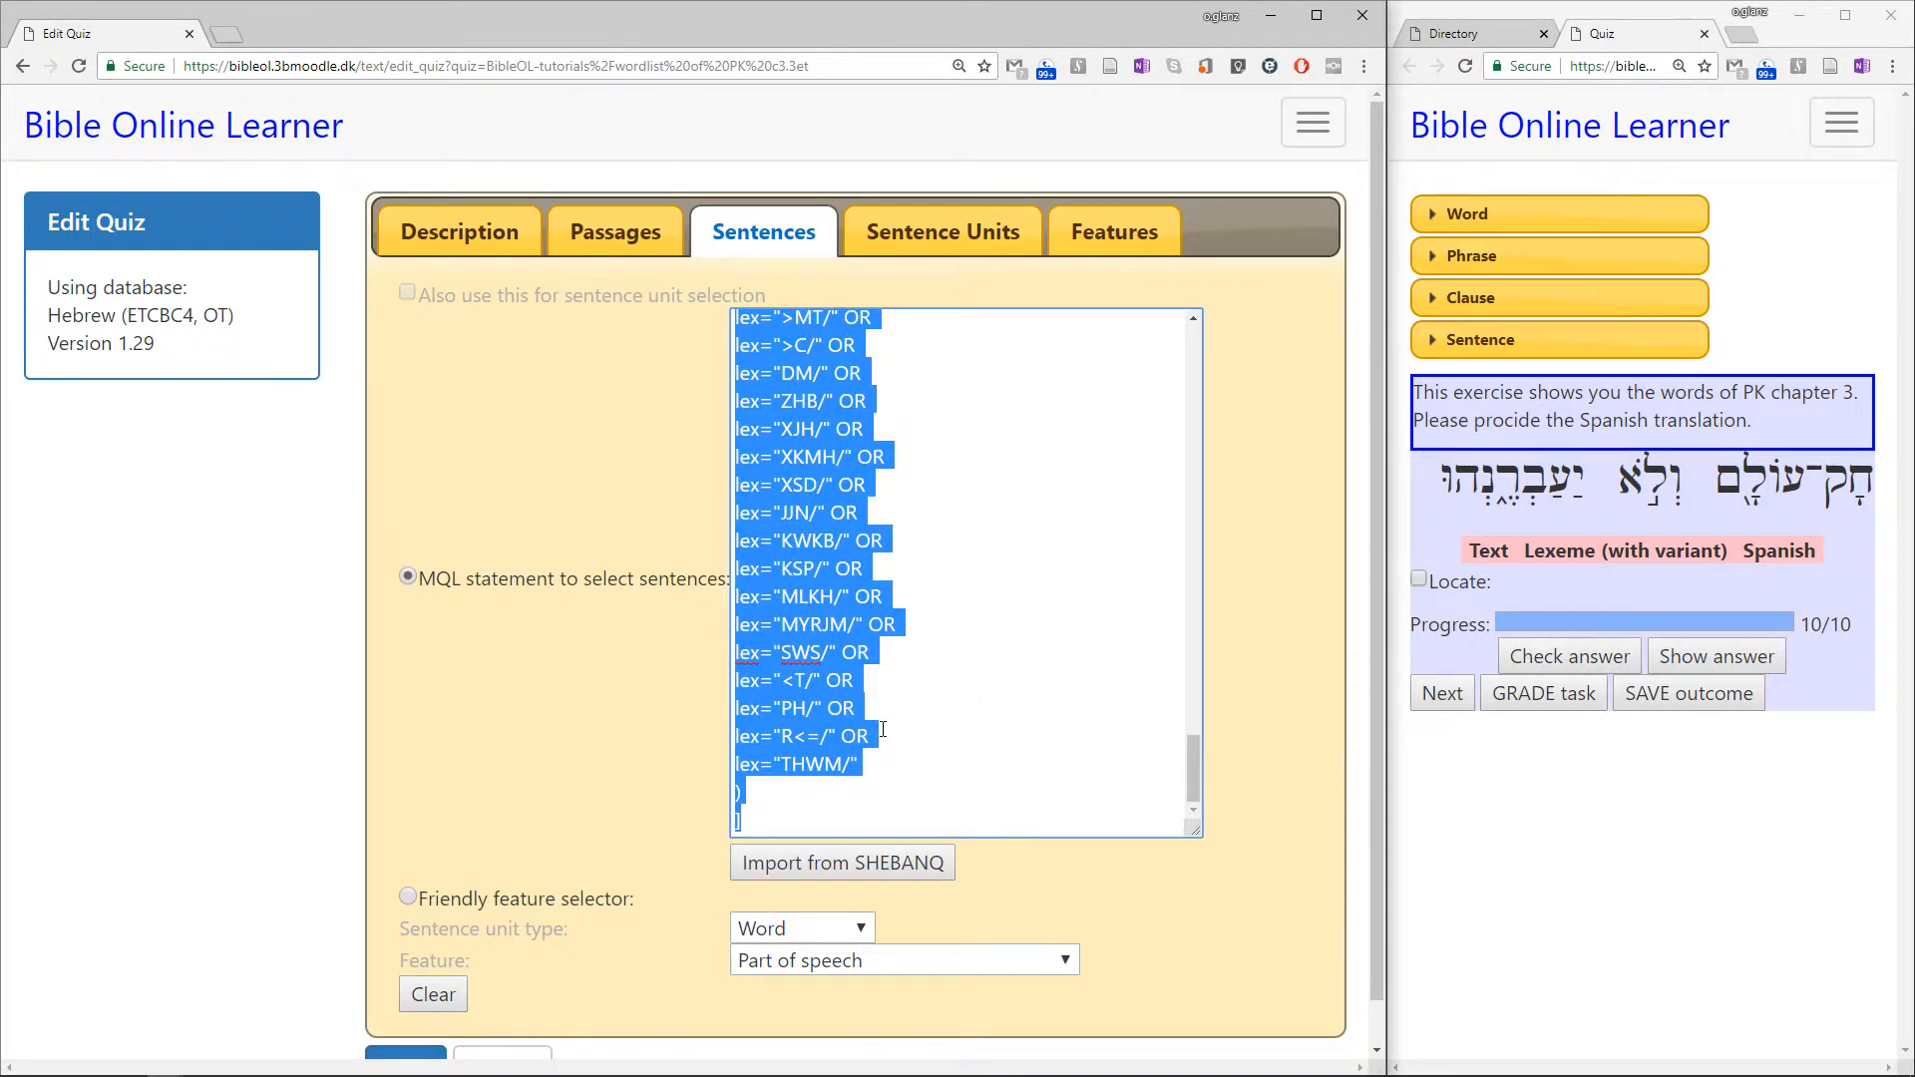
pyautogui.click(910, 230)
pyautogui.click(721, 249)
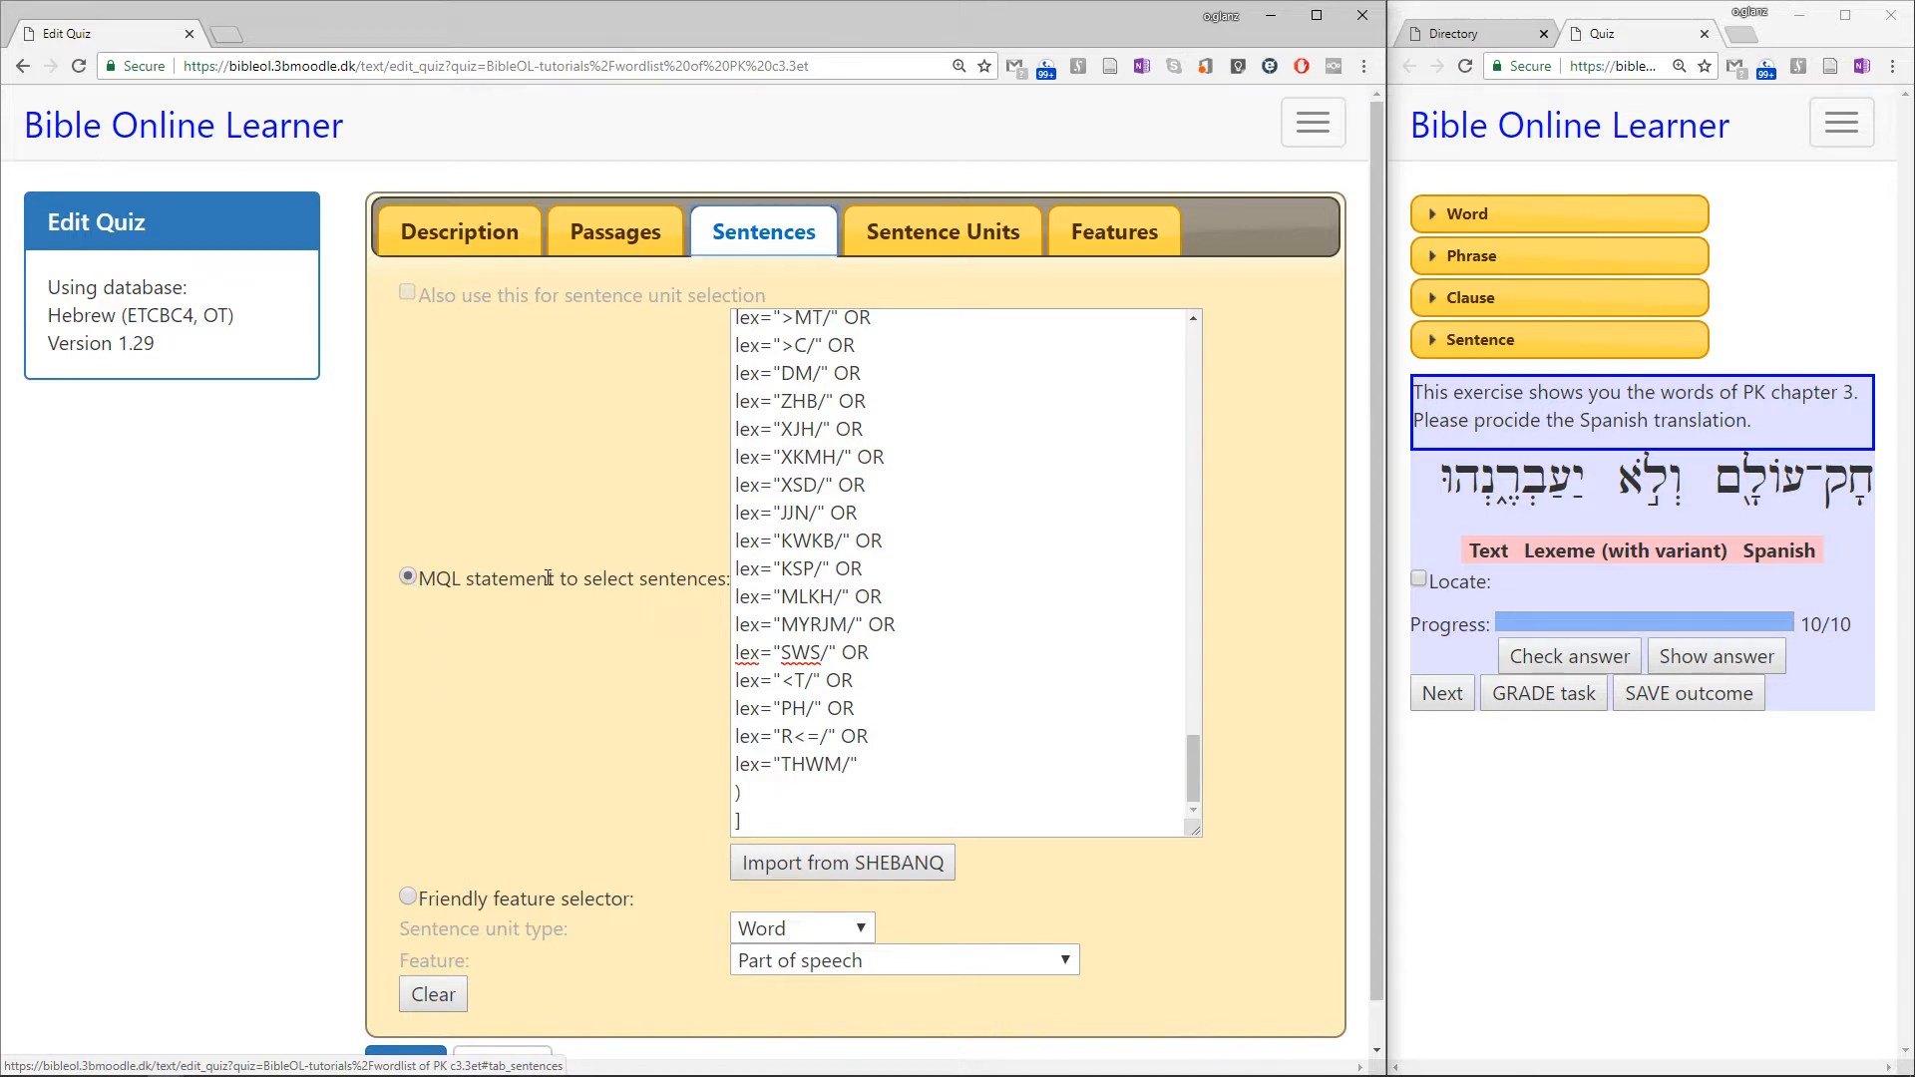
# Set the sentence unit selection to the MQL feature selector and replace its expression with the copied MQL statement
pyautogui.click(952, 222)
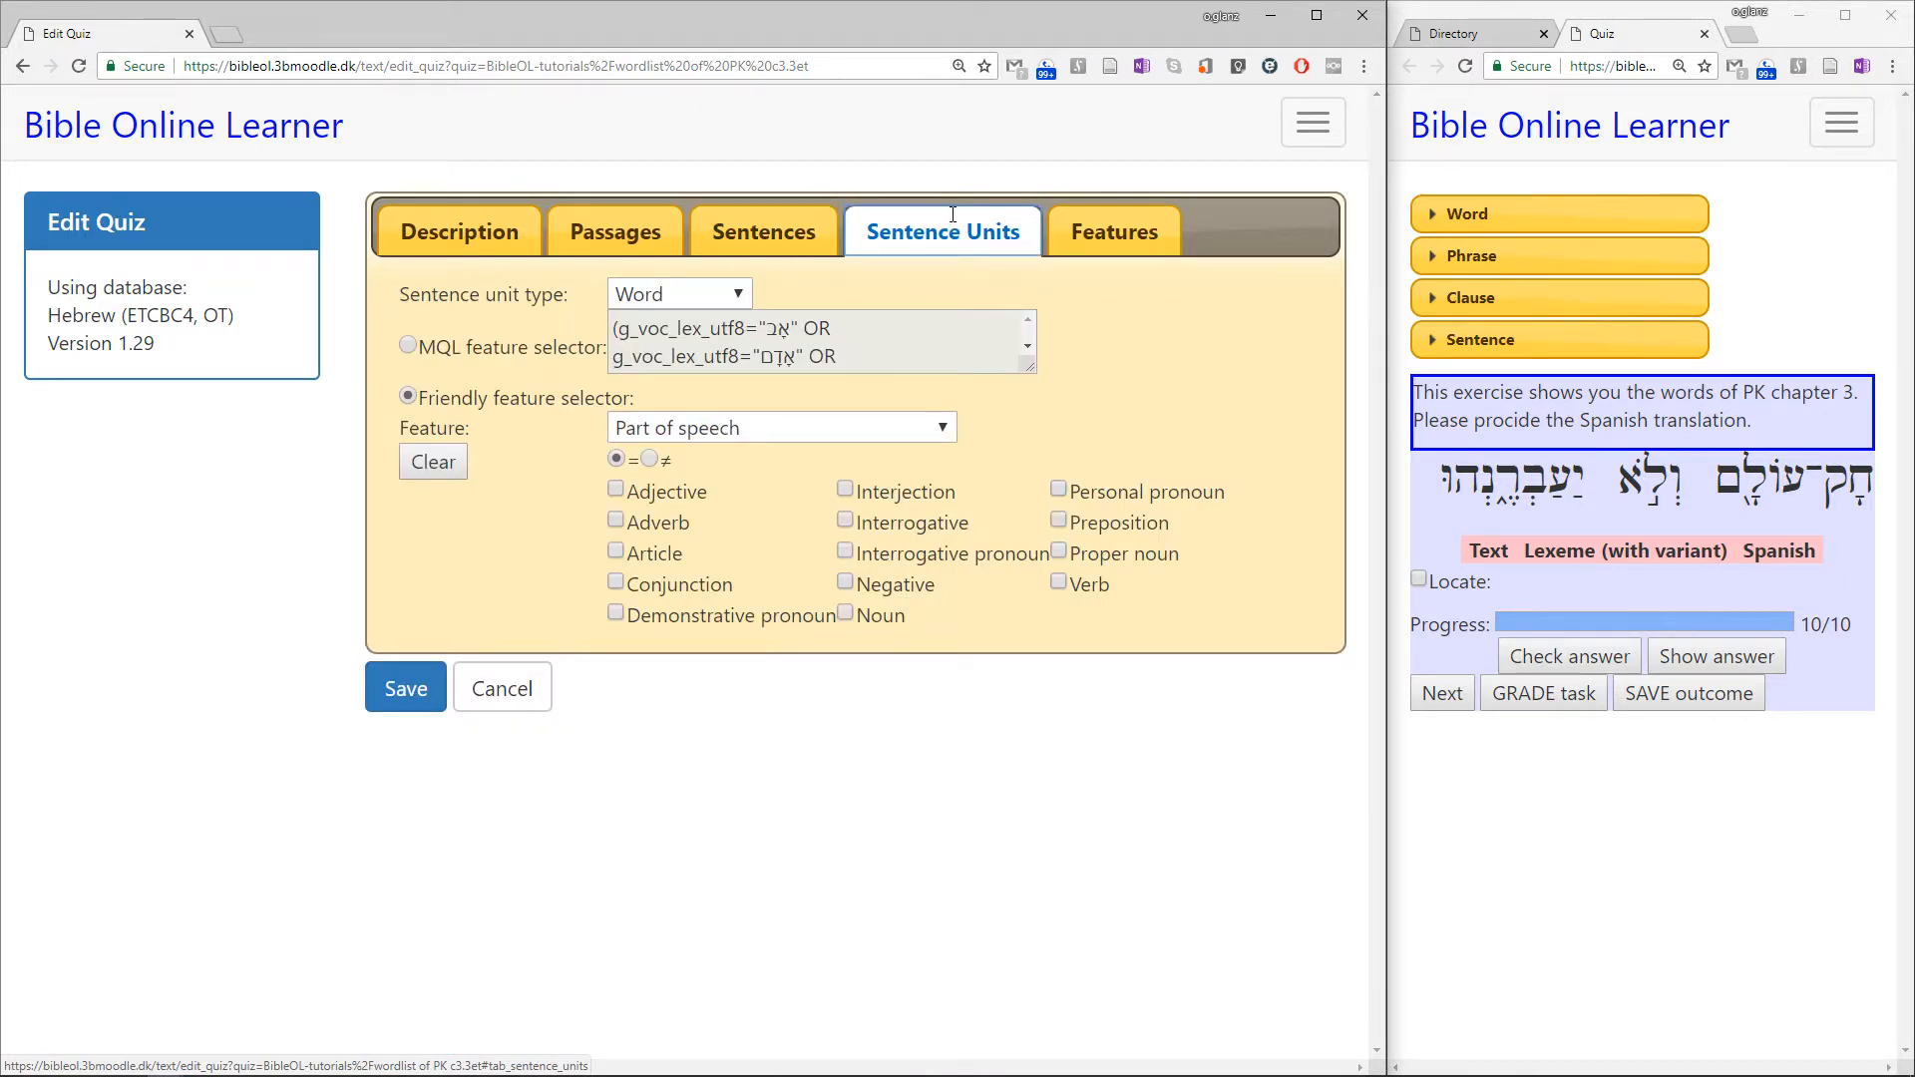
pyautogui.moveTo(1033, 371); pyautogui.dragTo(1220, 673)
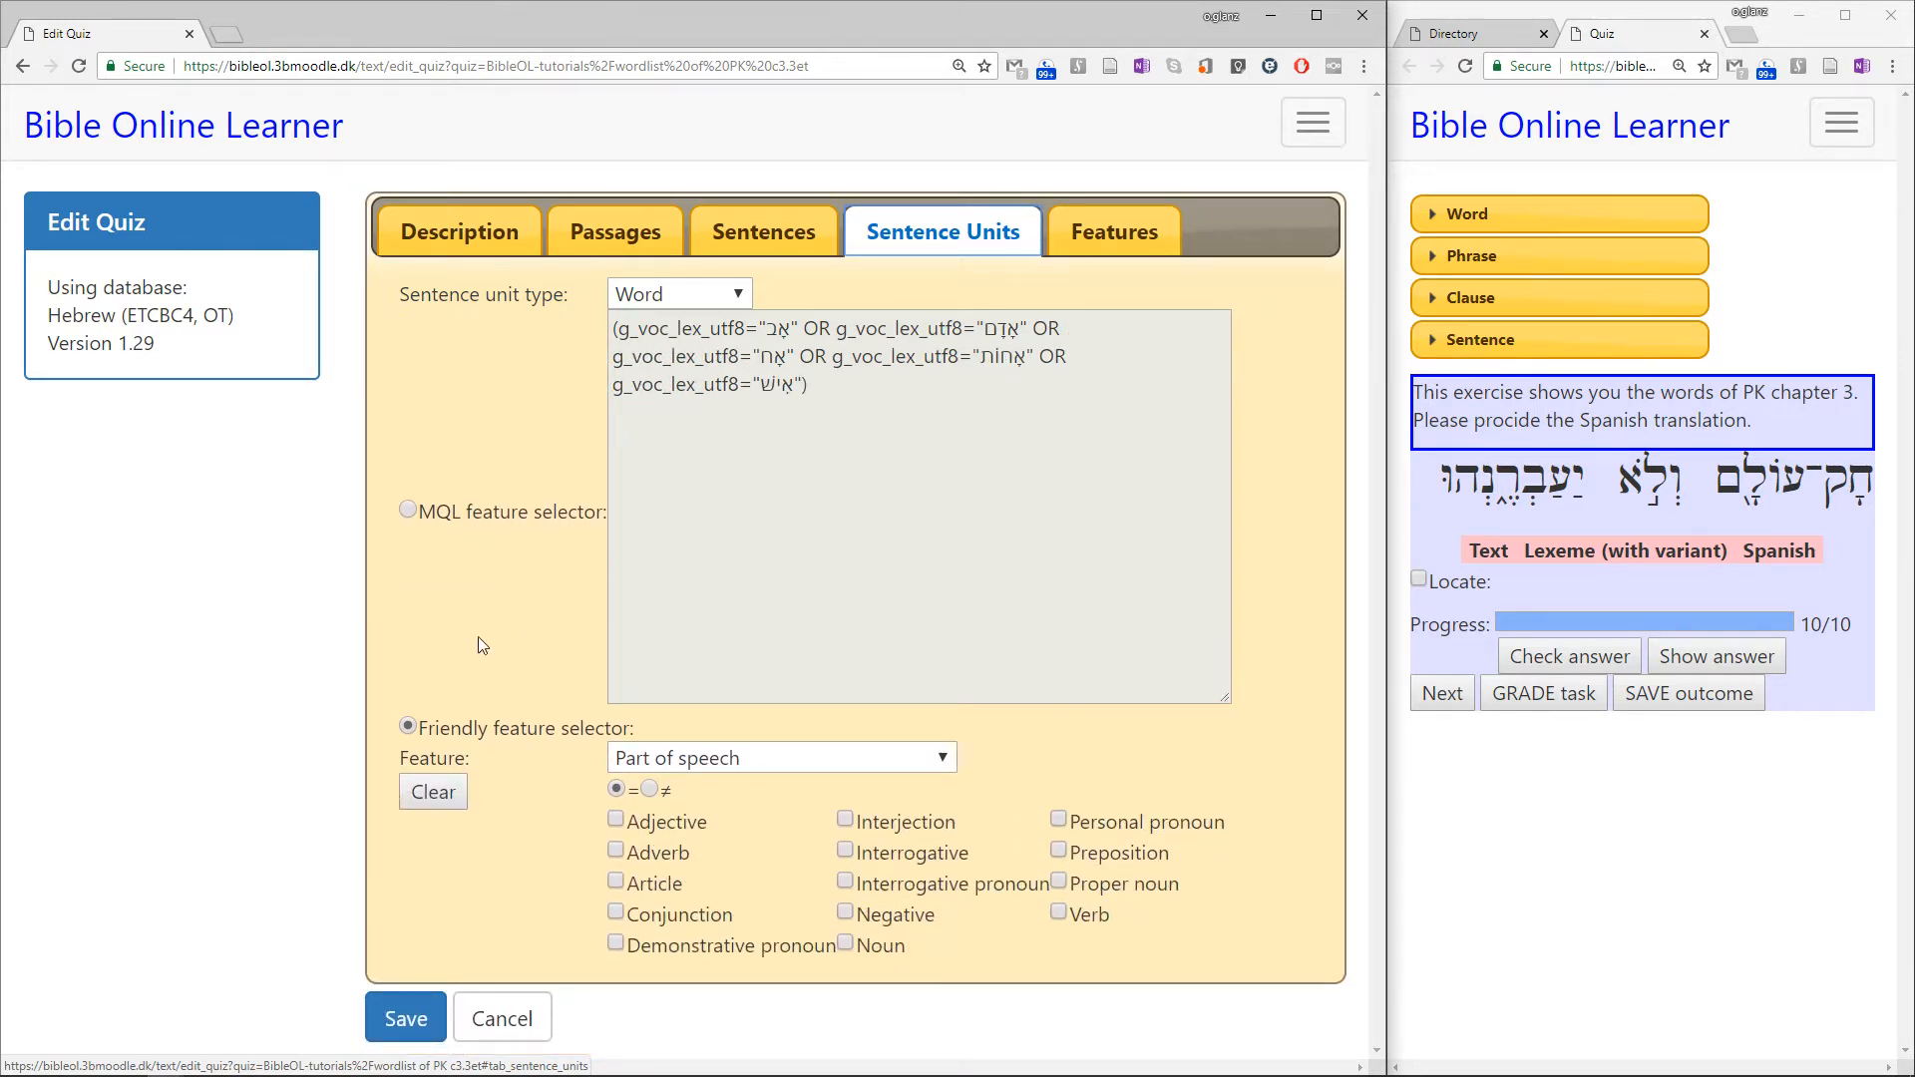
pyautogui.click(409, 510)
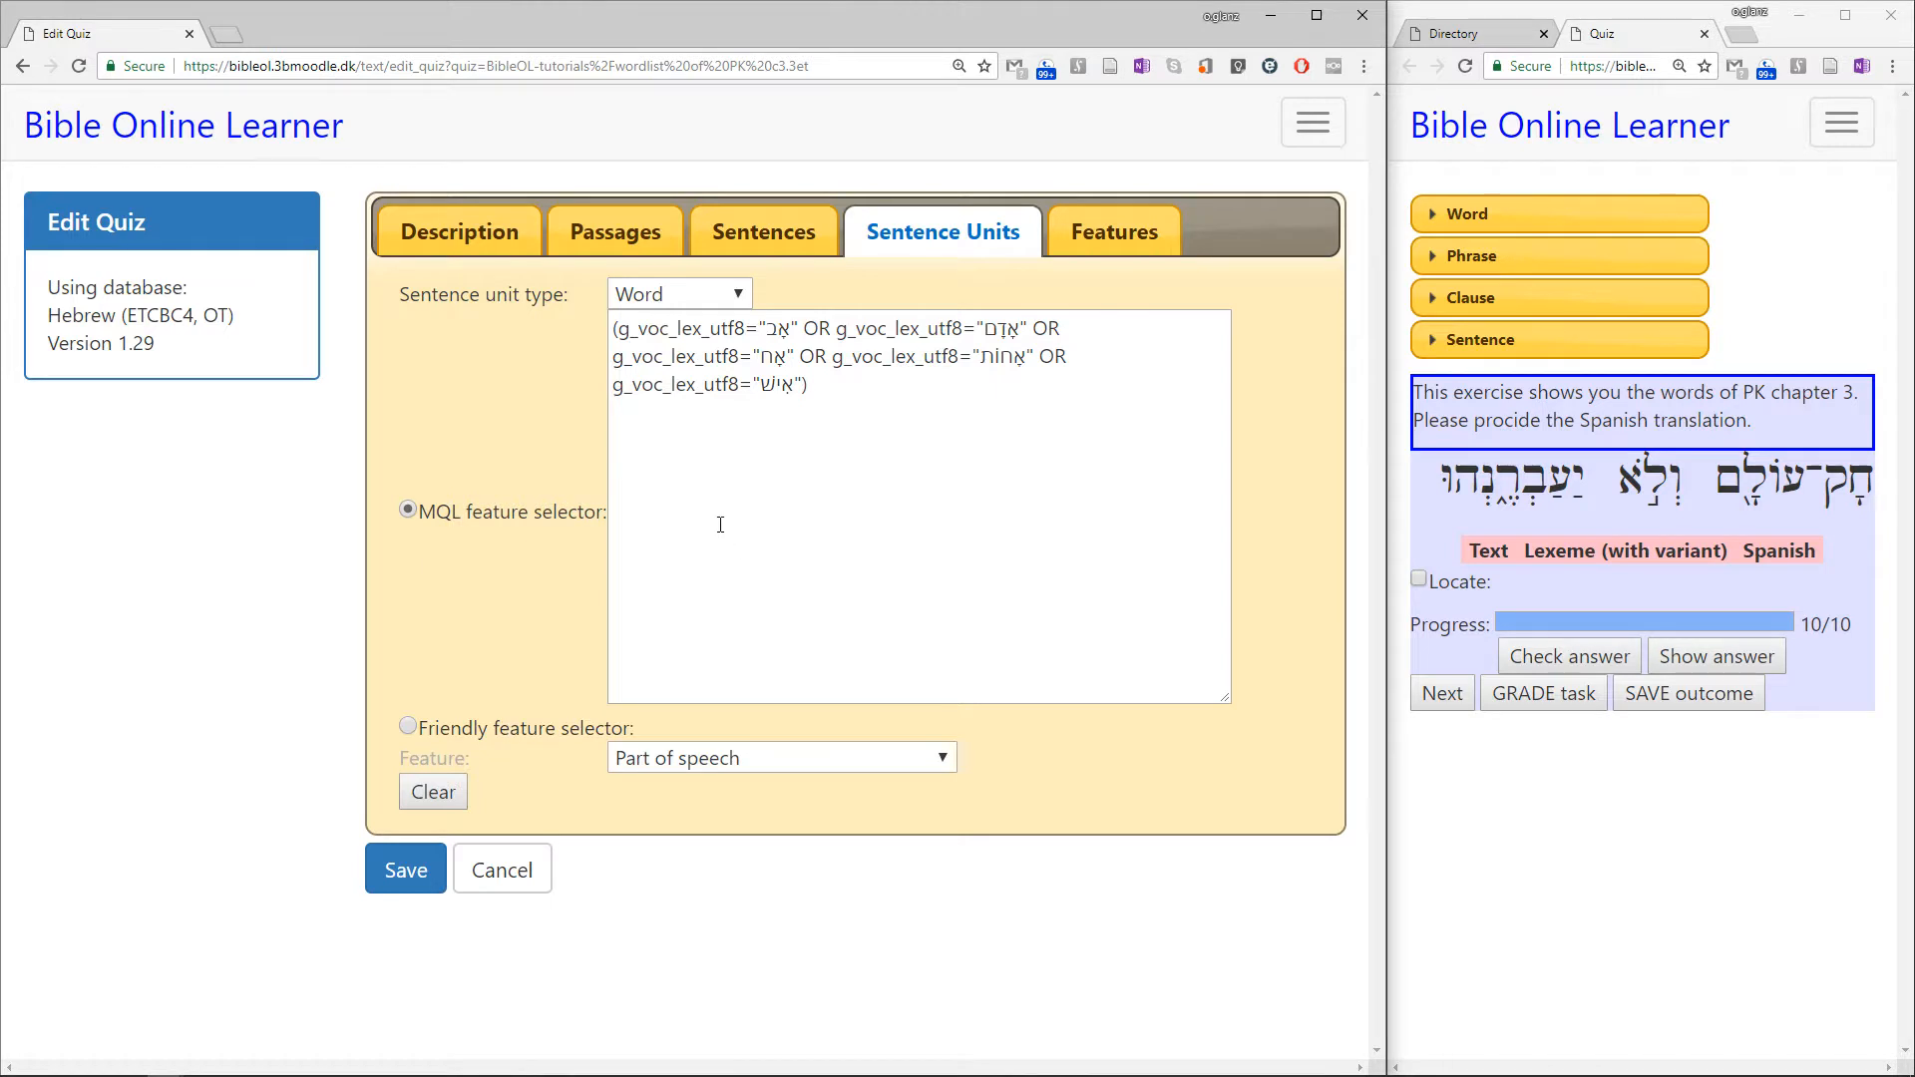
pyautogui.click(815, 507)
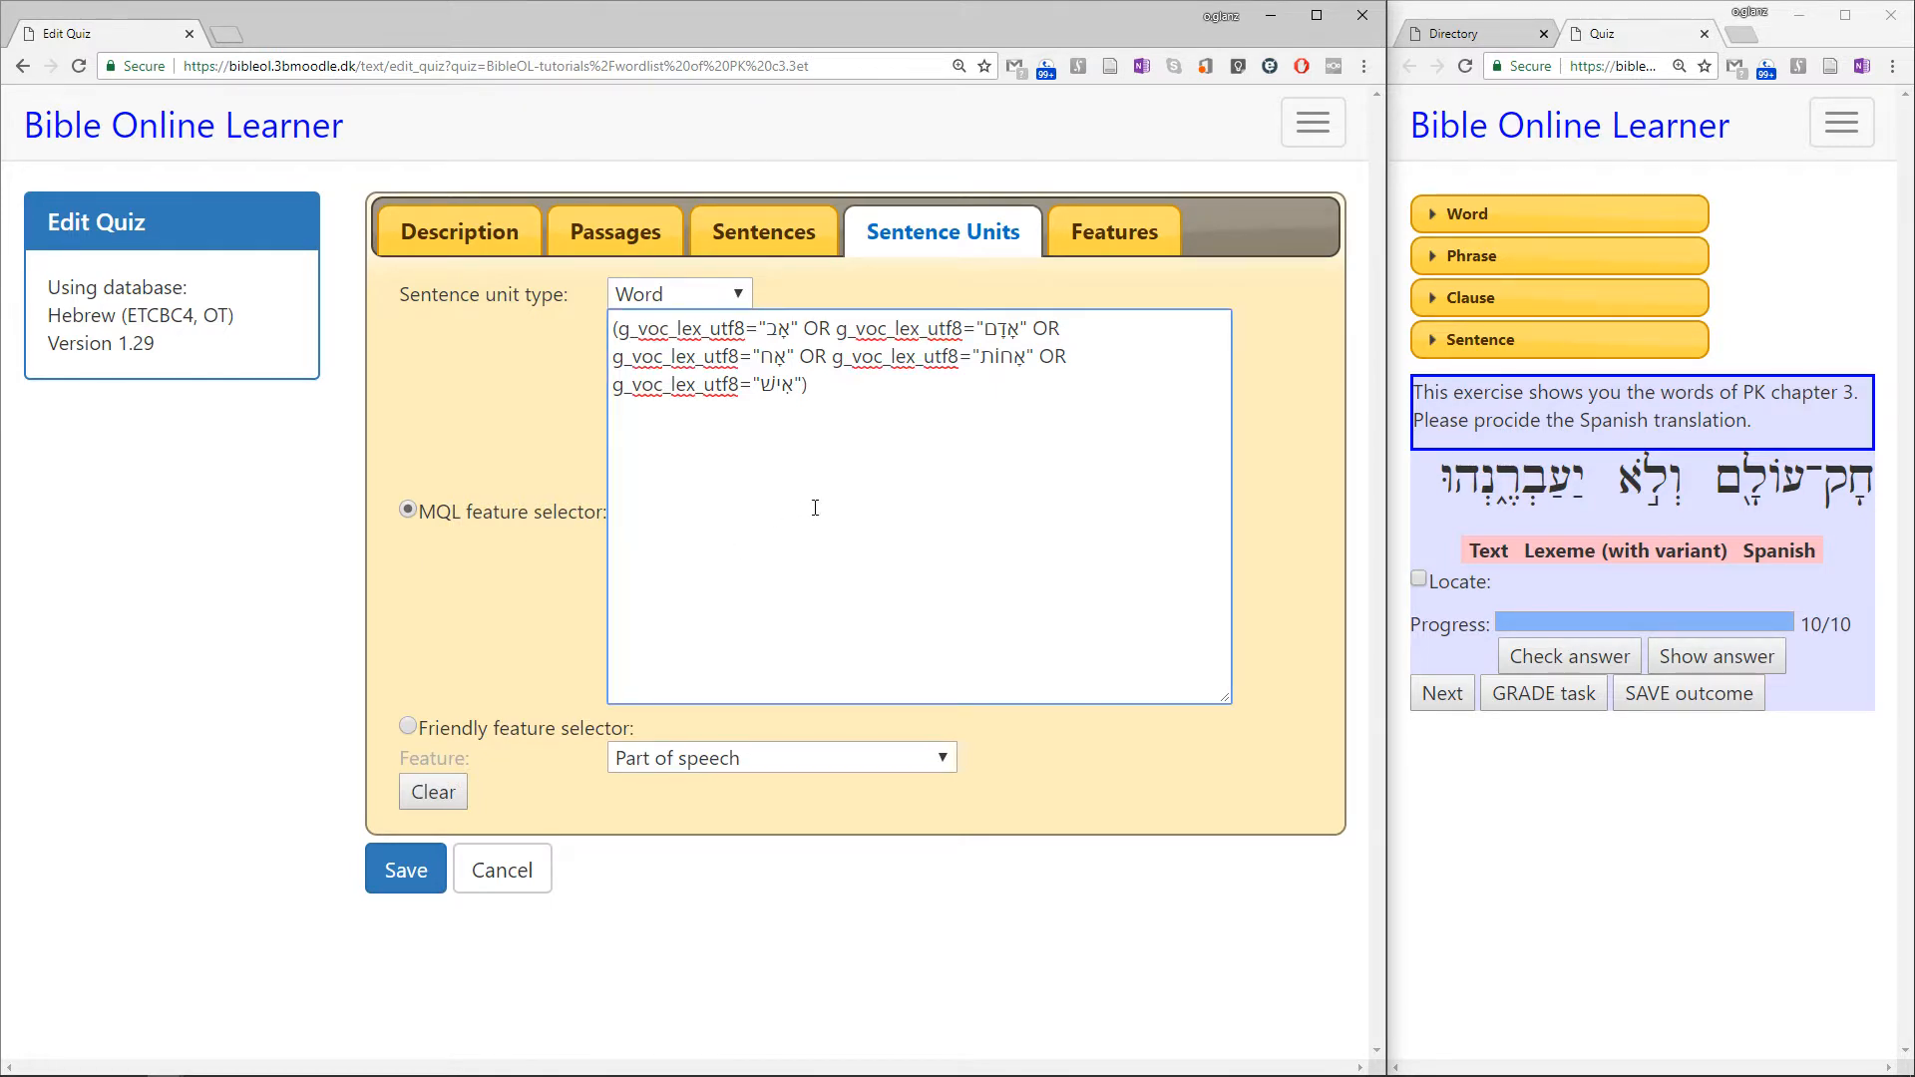
pyautogui.hotkey('ctrl', 'a')
pyautogui.hotkey('ctrl', 'v')
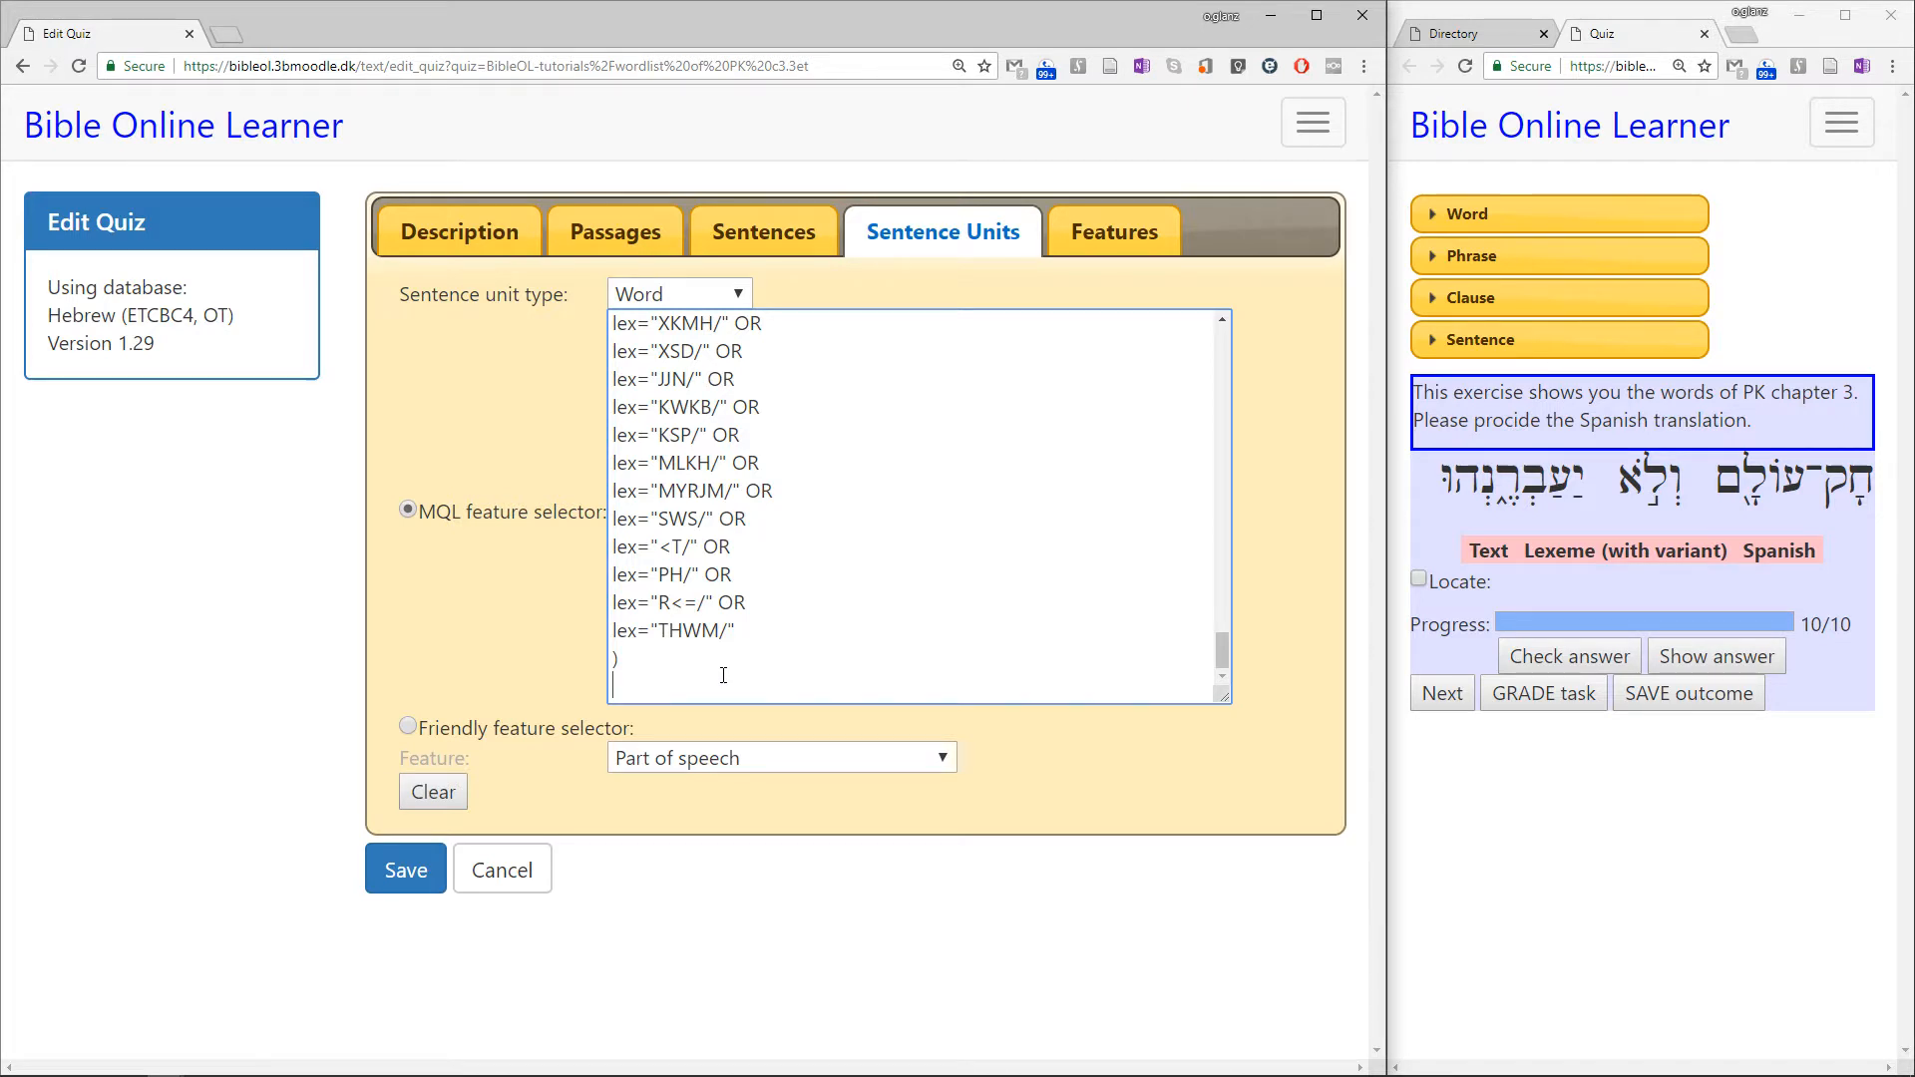
# Strip the closing square bracket and the opening "[word NORETRIEVE" line from the sentence unit expression, leaving only the parenthesised lex conditions
pyautogui.press('BackSpace')
pyautogui.press('BackSpace')
pyautogui.scroll(20, 772, 536)
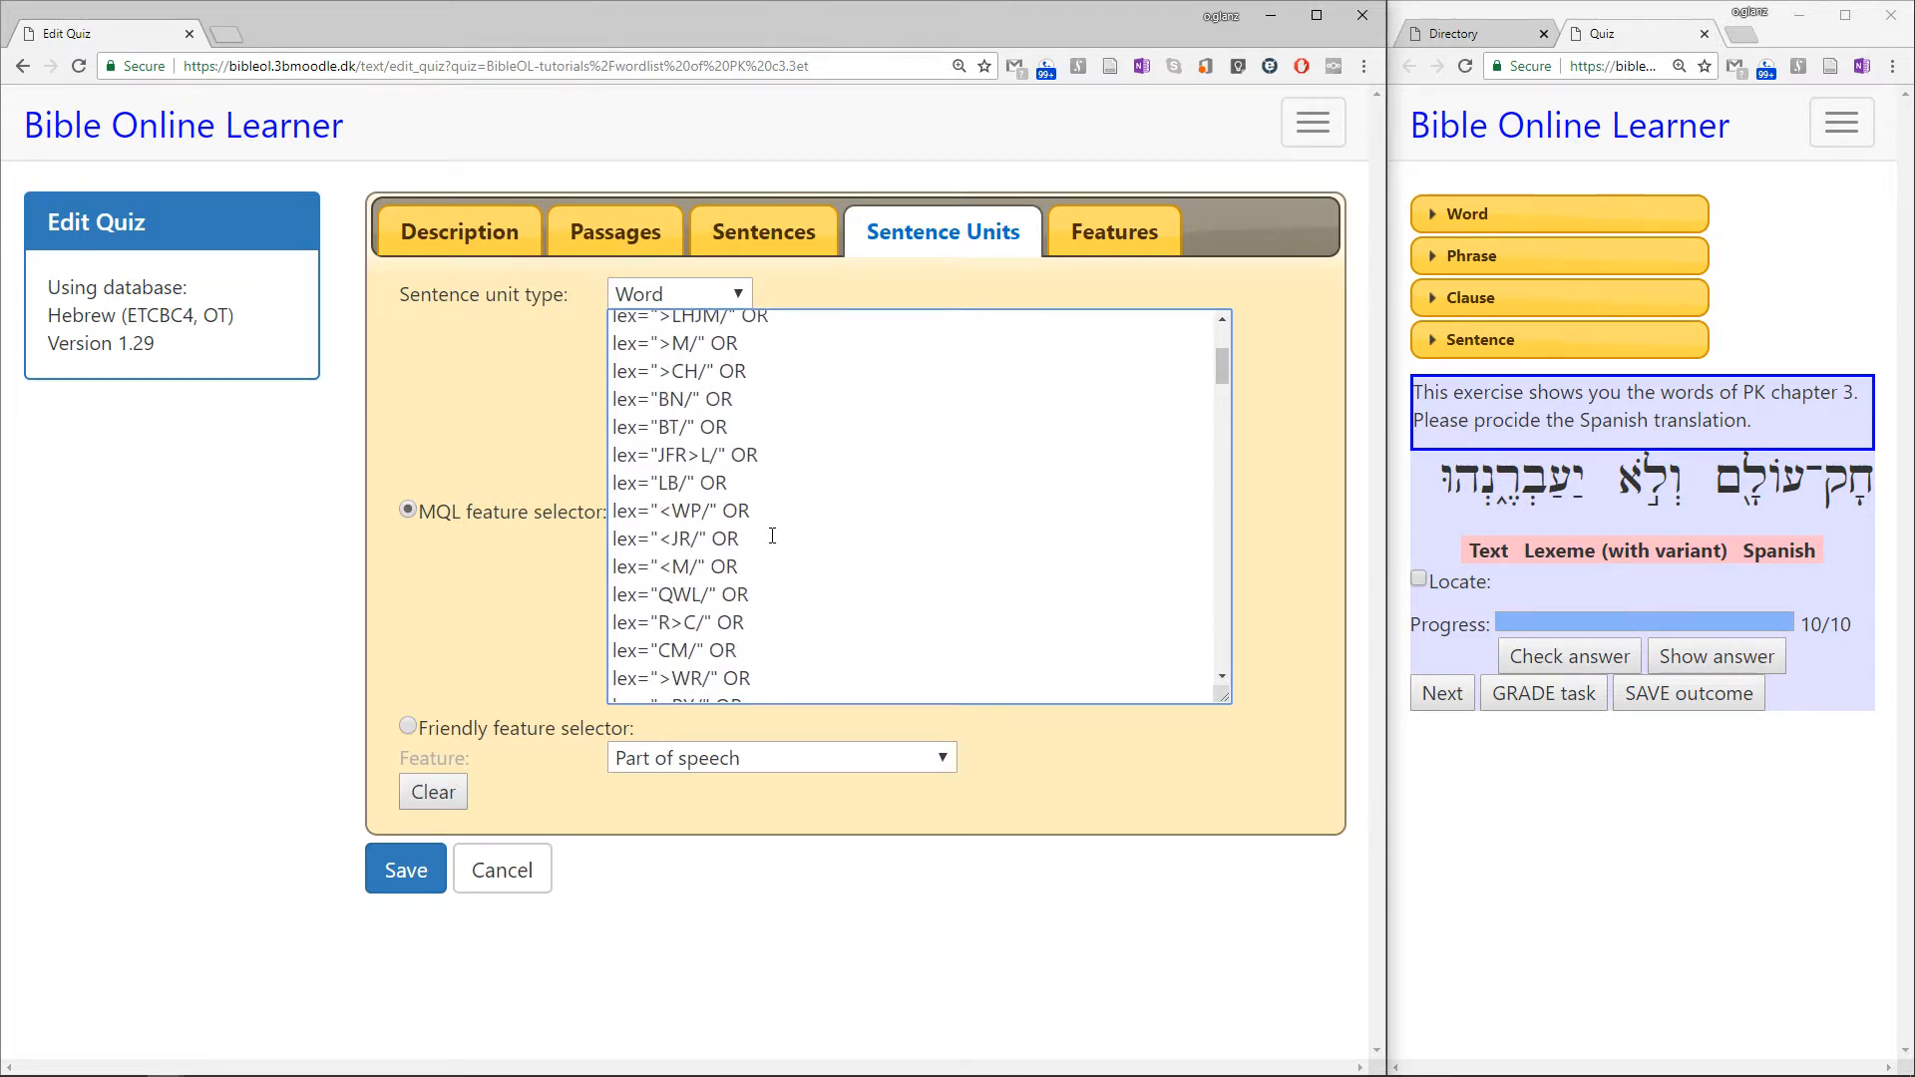
pyautogui.moveTo(820, 333); pyautogui.dragTo(464, 330)
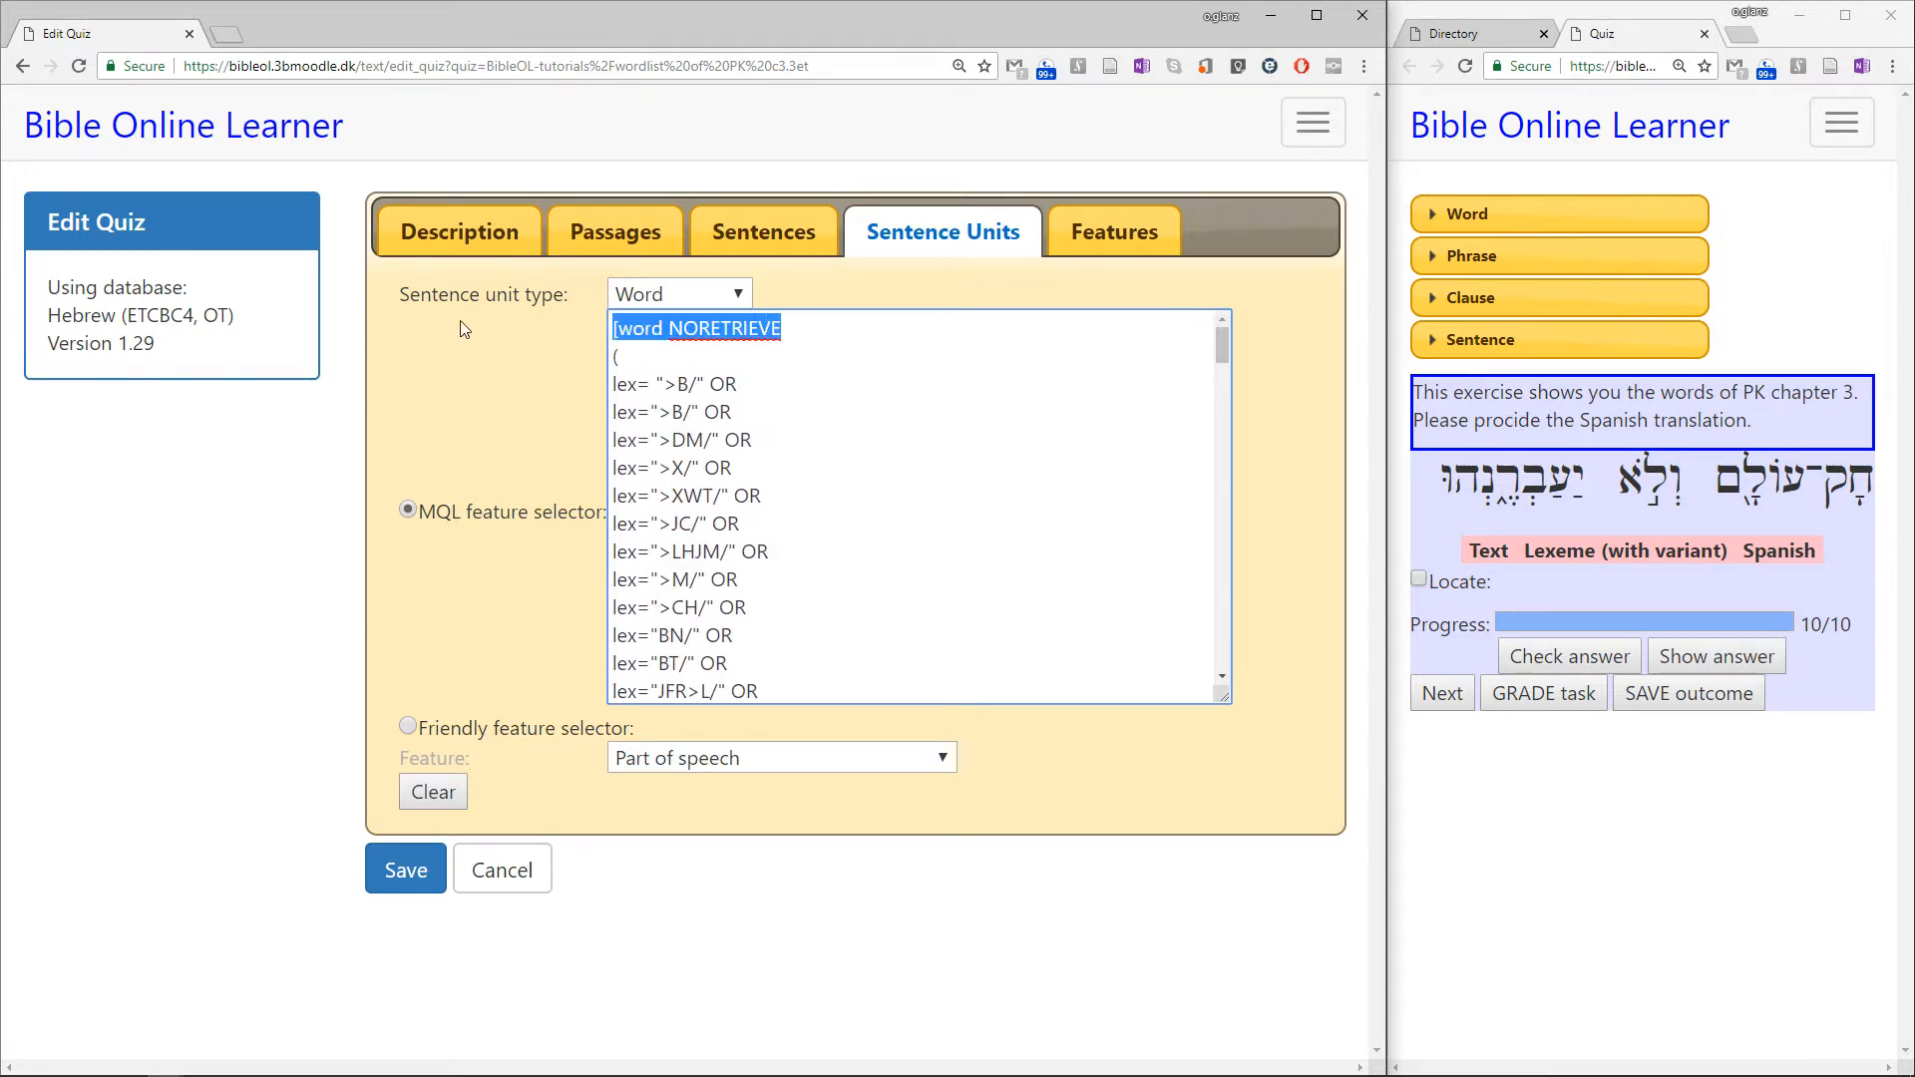
pyautogui.press('BackSpace')
pyautogui.press('Delete')
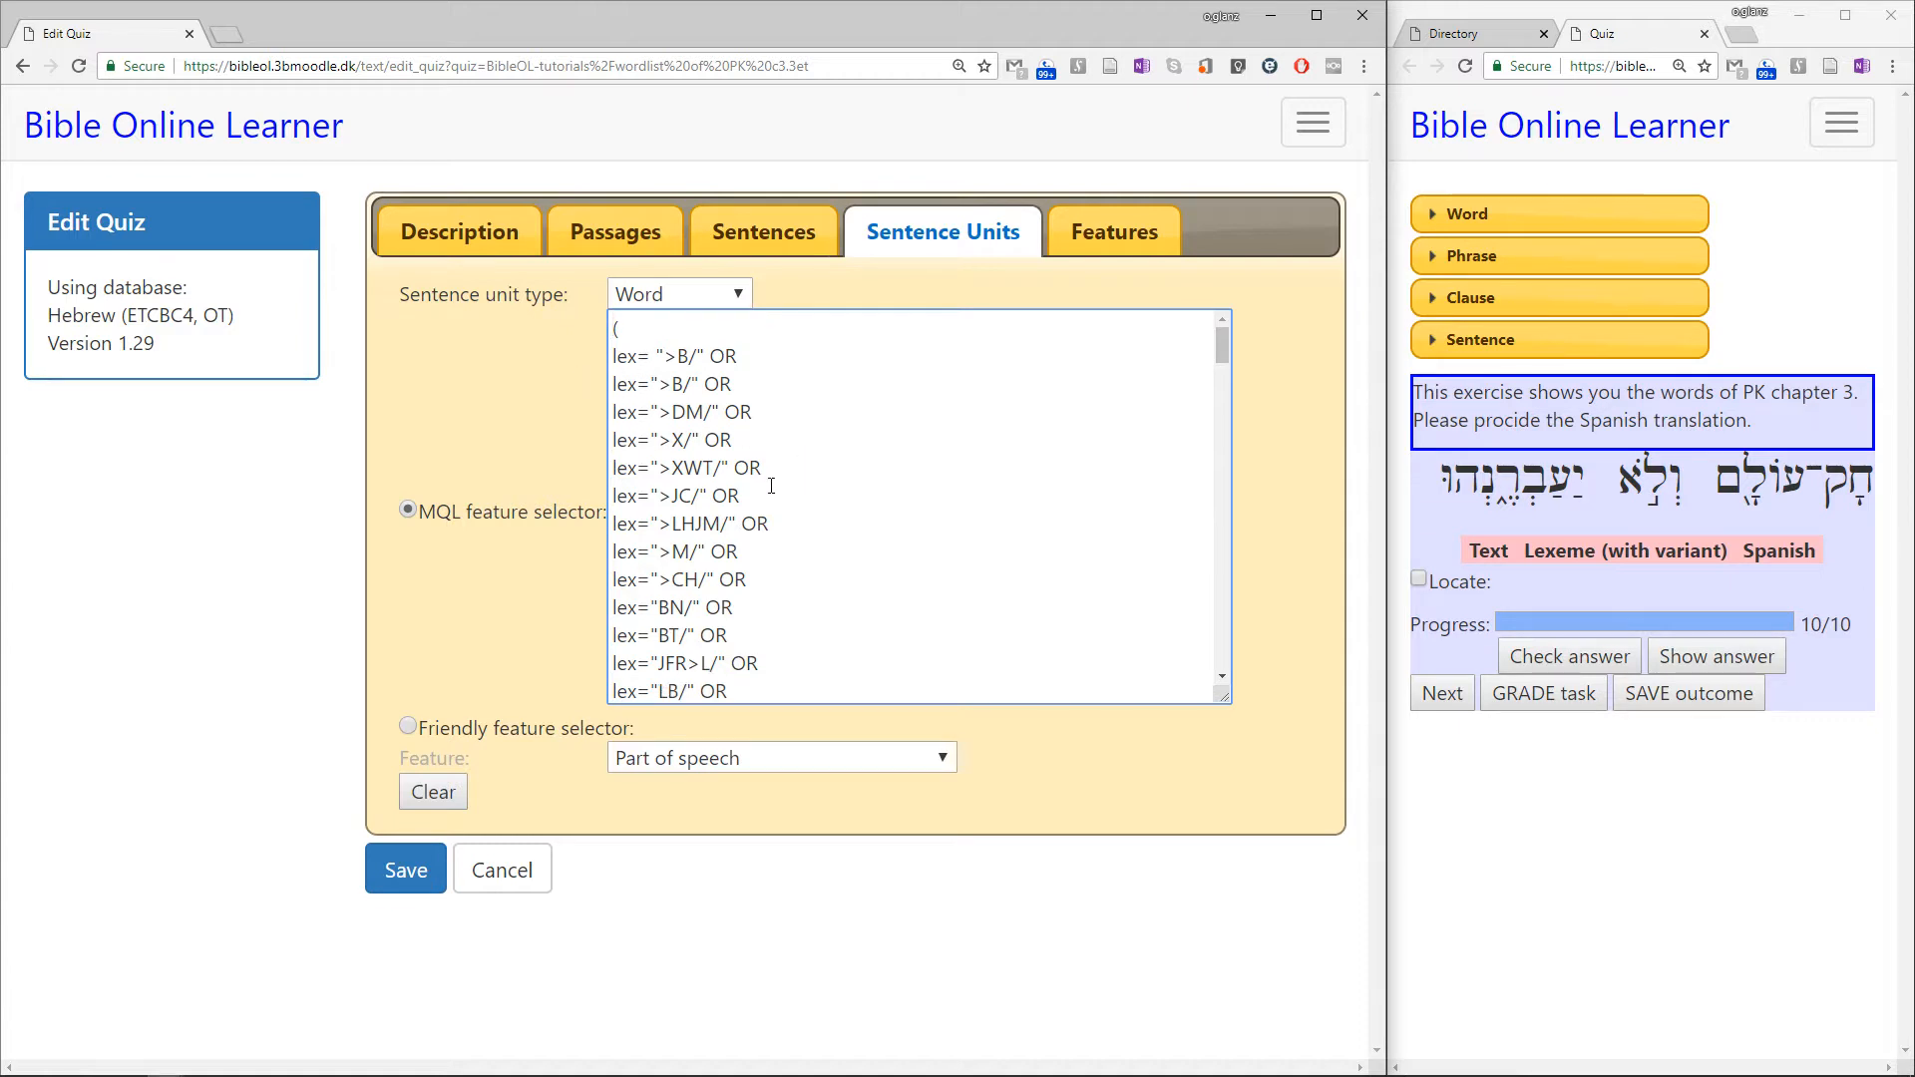
# Compare the sentence unit expression with the sentence selection and save the exercise, replacing the existing file
pyautogui.click(786, 225)
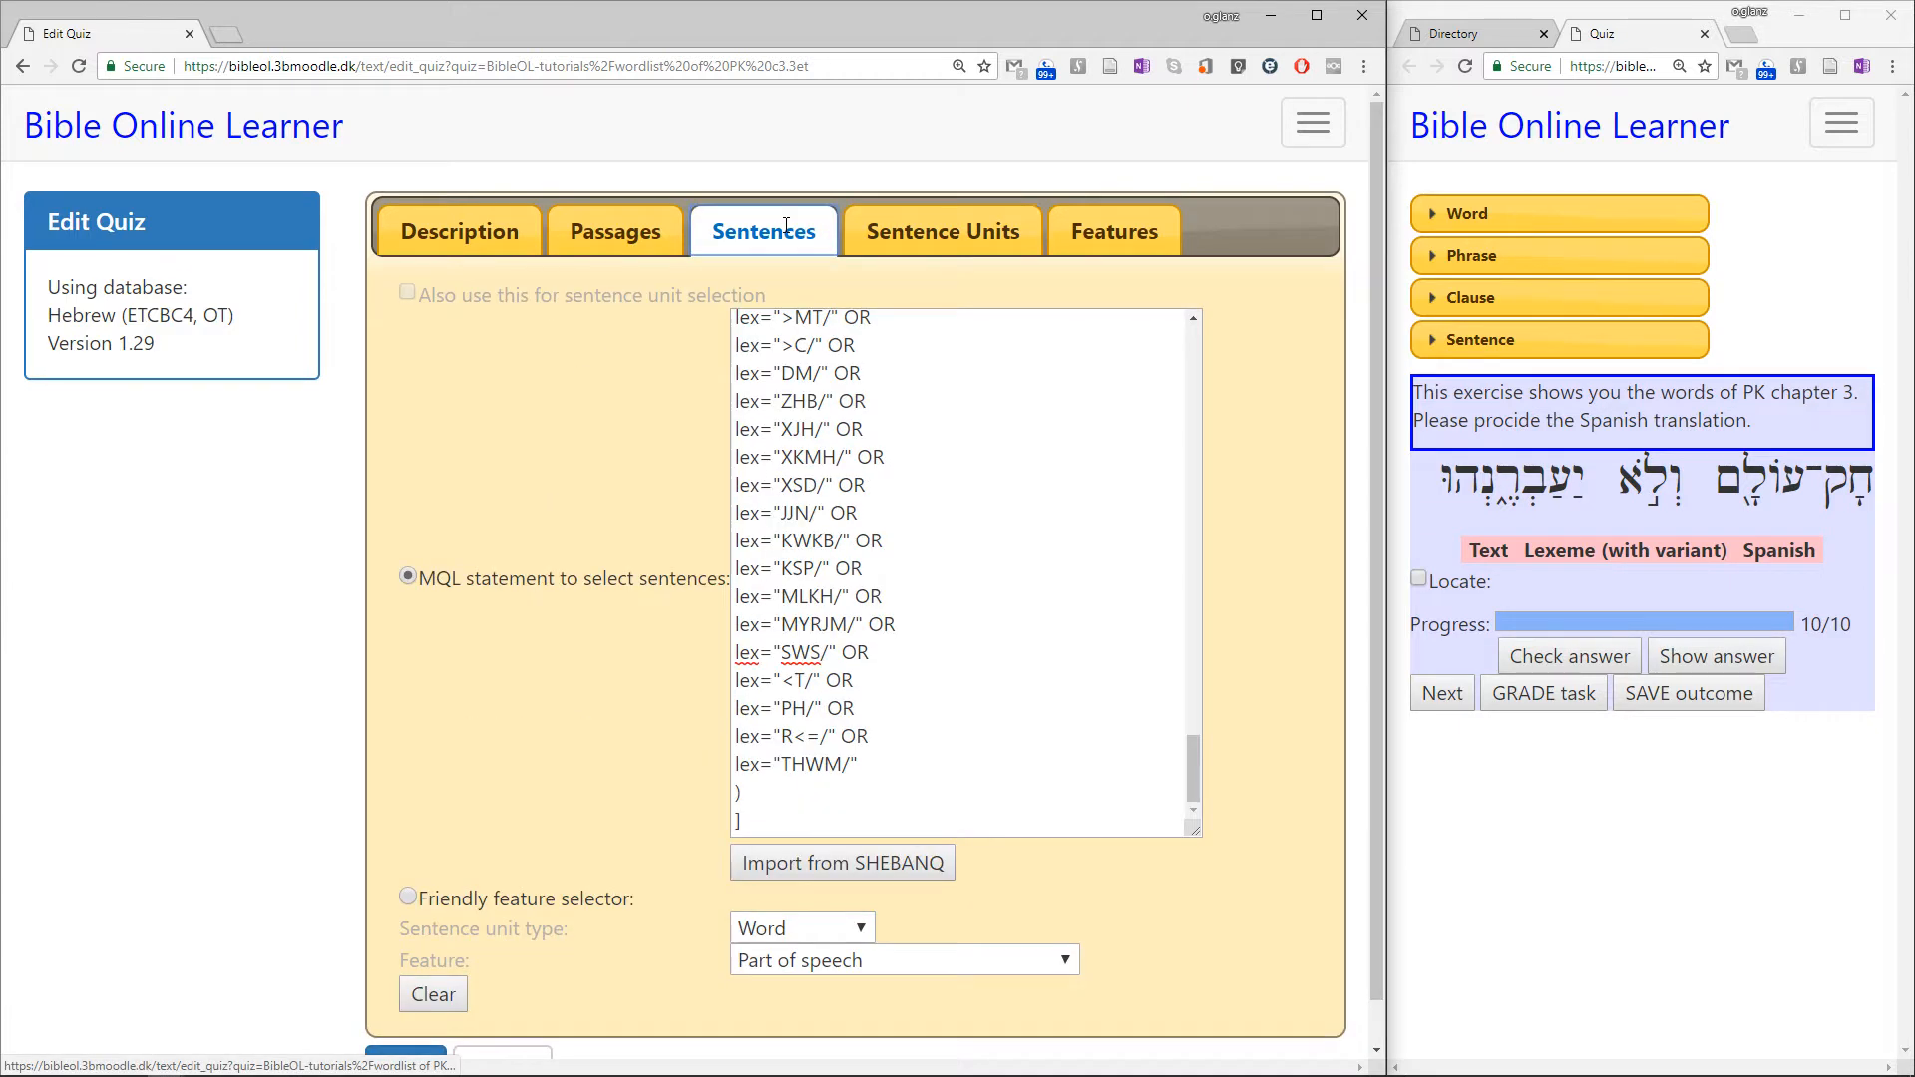
pyautogui.click(983, 232)
pyautogui.click(409, 874)
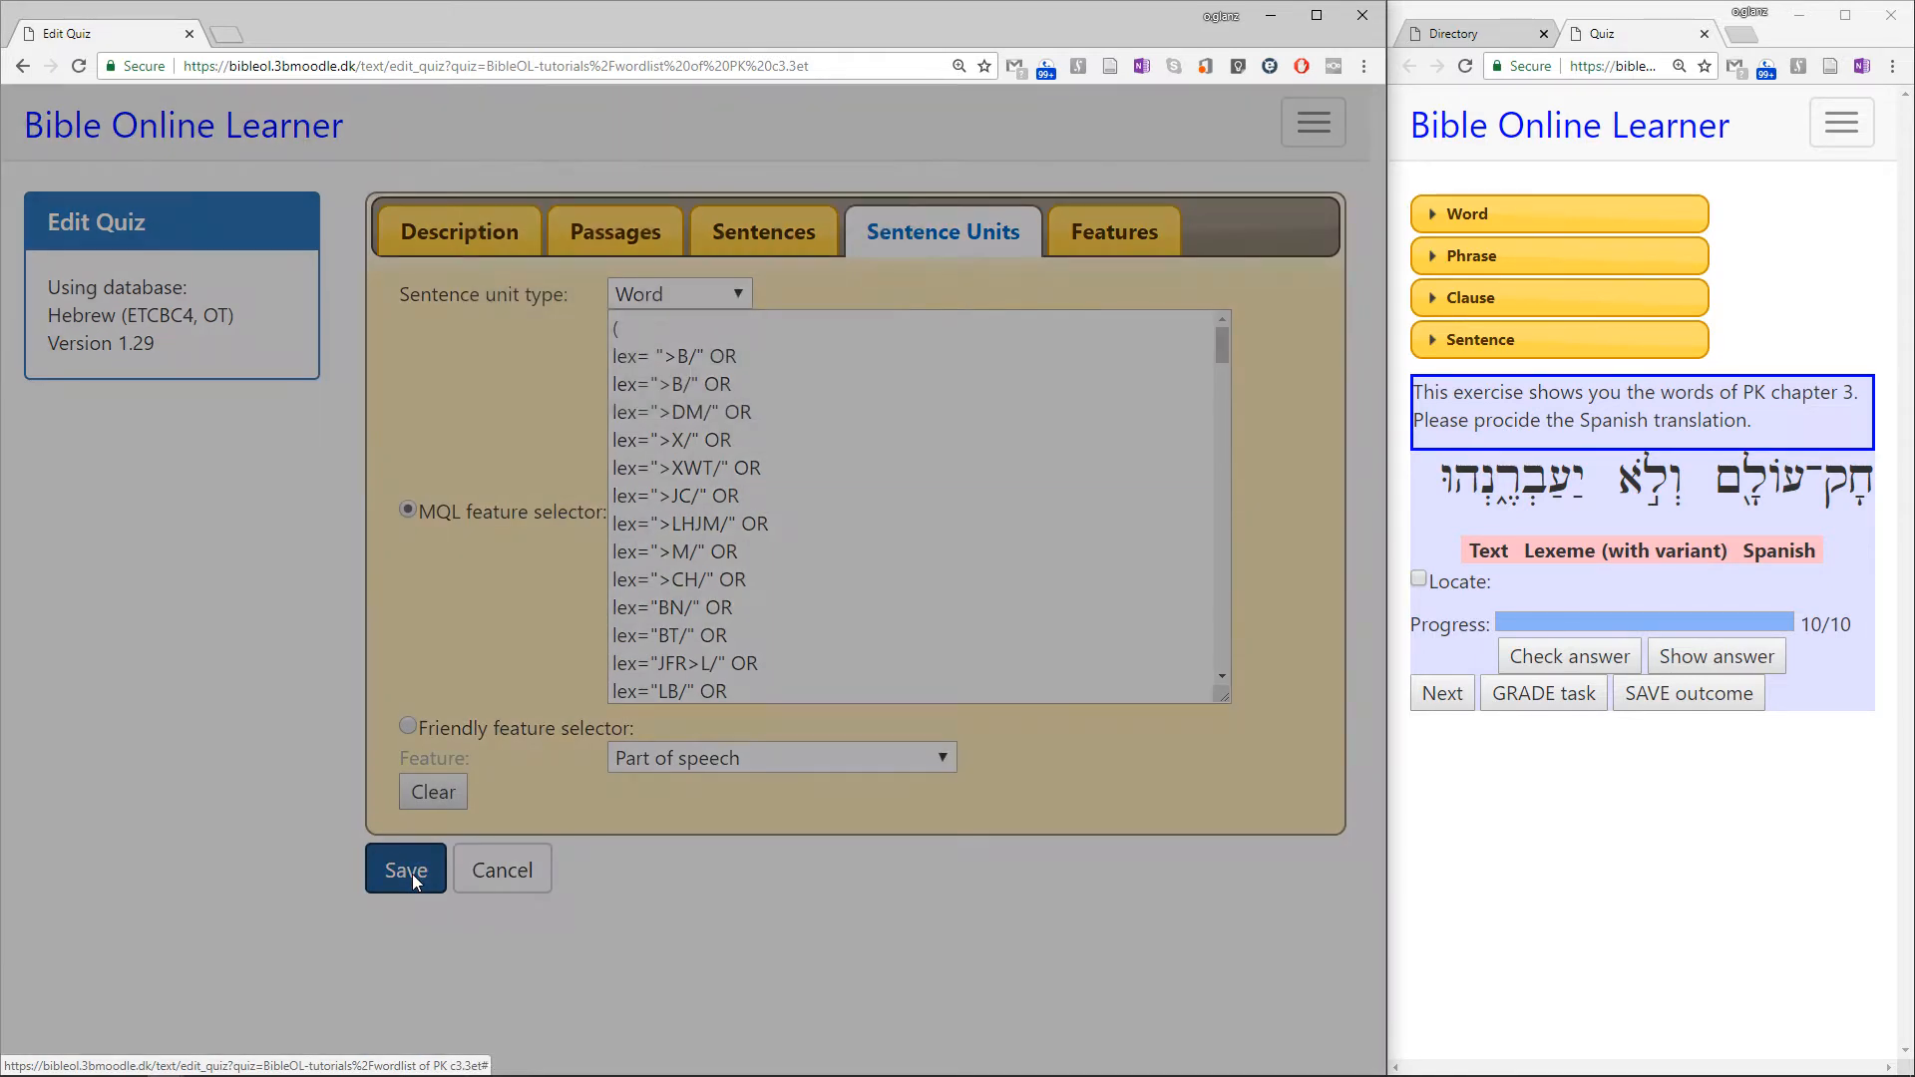
pyautogui.click(731, 420)
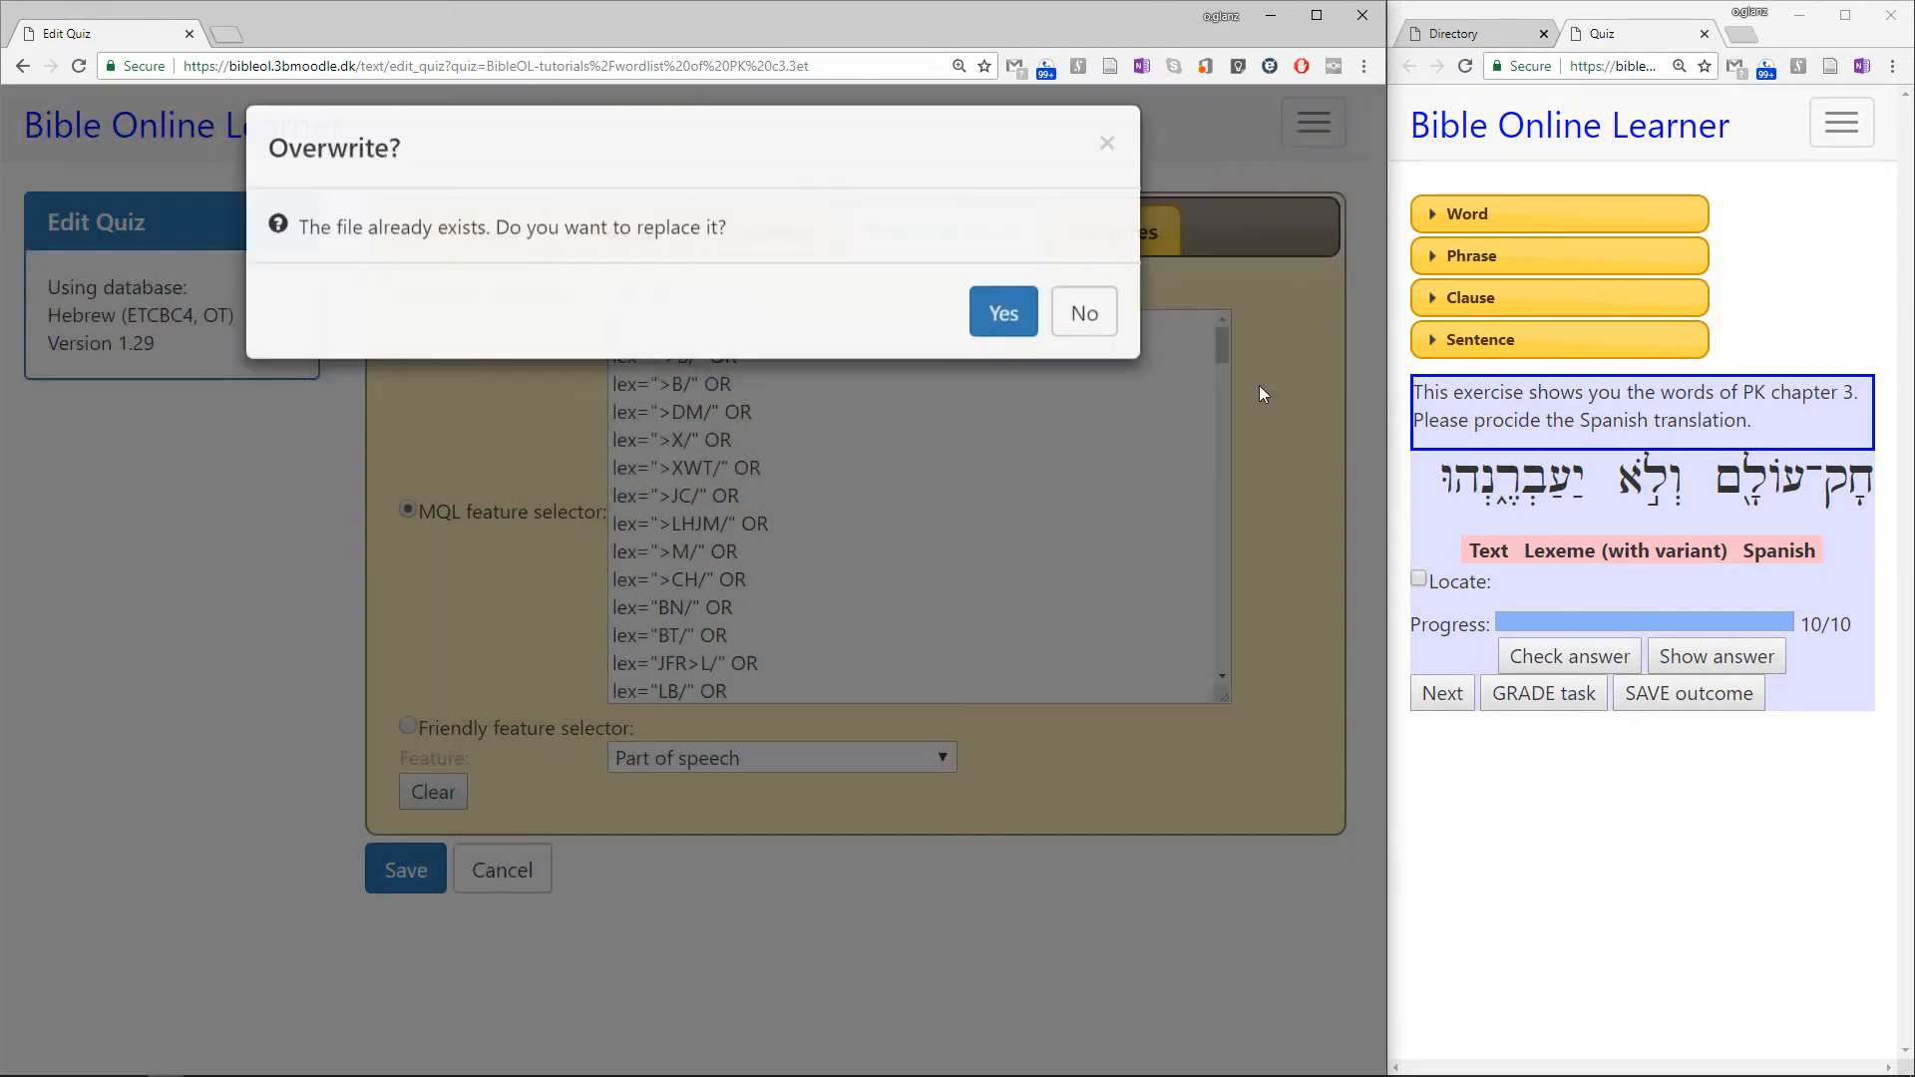
pyautogui.click(1002, 335)
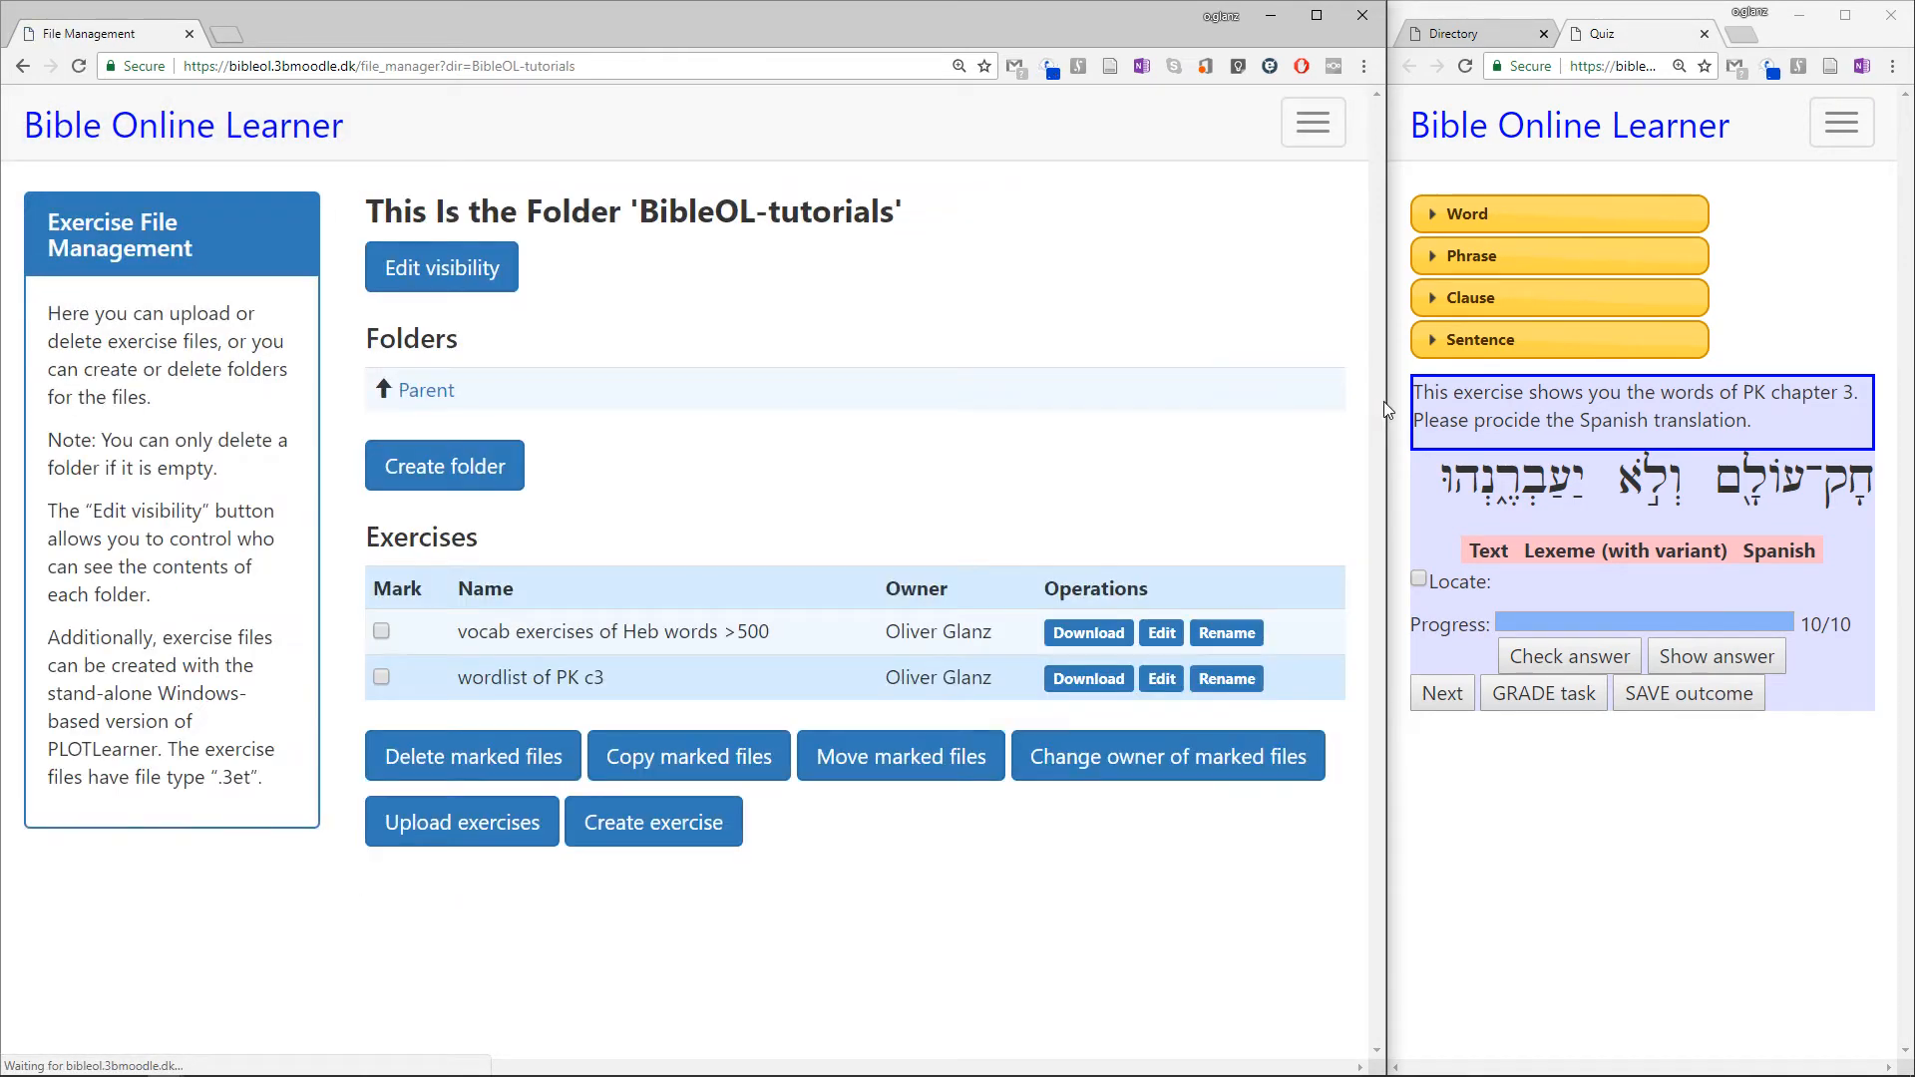
# Widen the quiz window, reload the exercise, and switch to the Excel vocabulary list at its first PK-03 rows
pyautogui.moveTo(1394, 404); pyautogui.dragTo(763, 404)
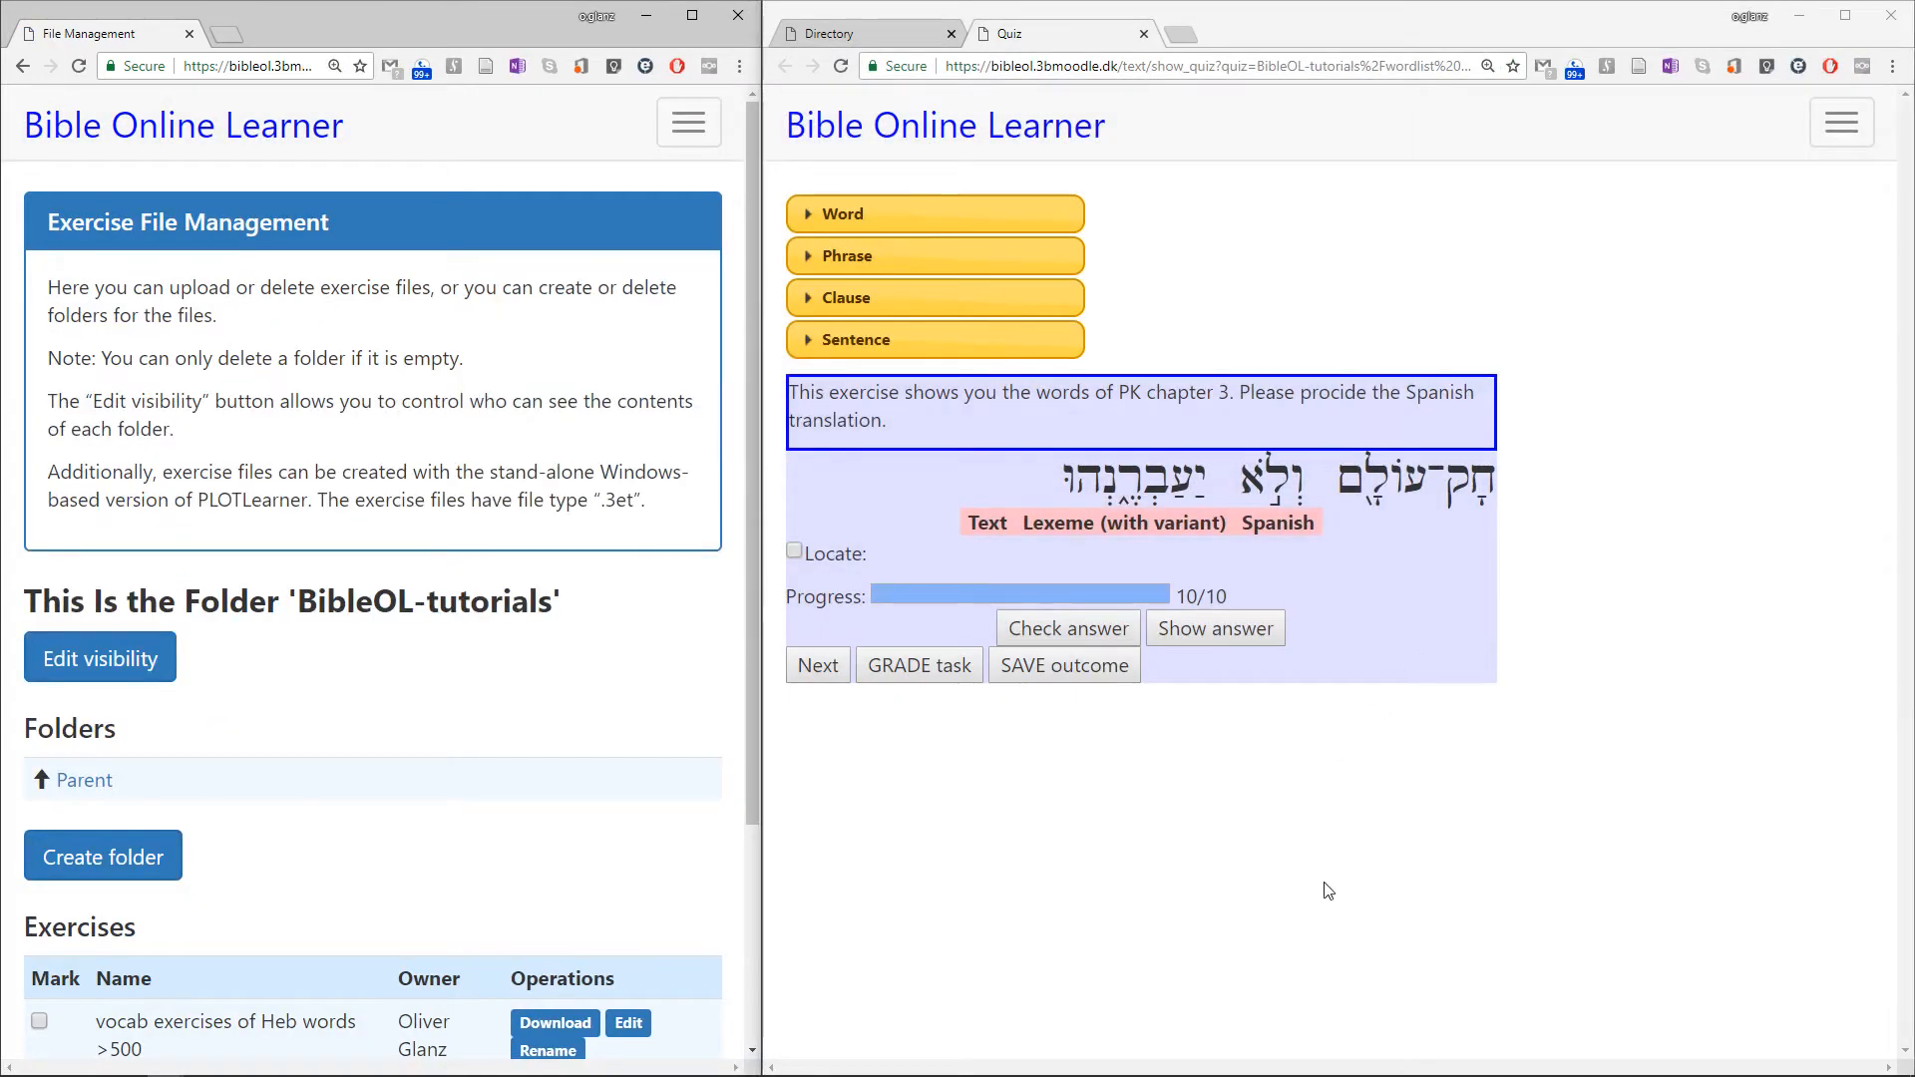
pyautogui.press('F5')
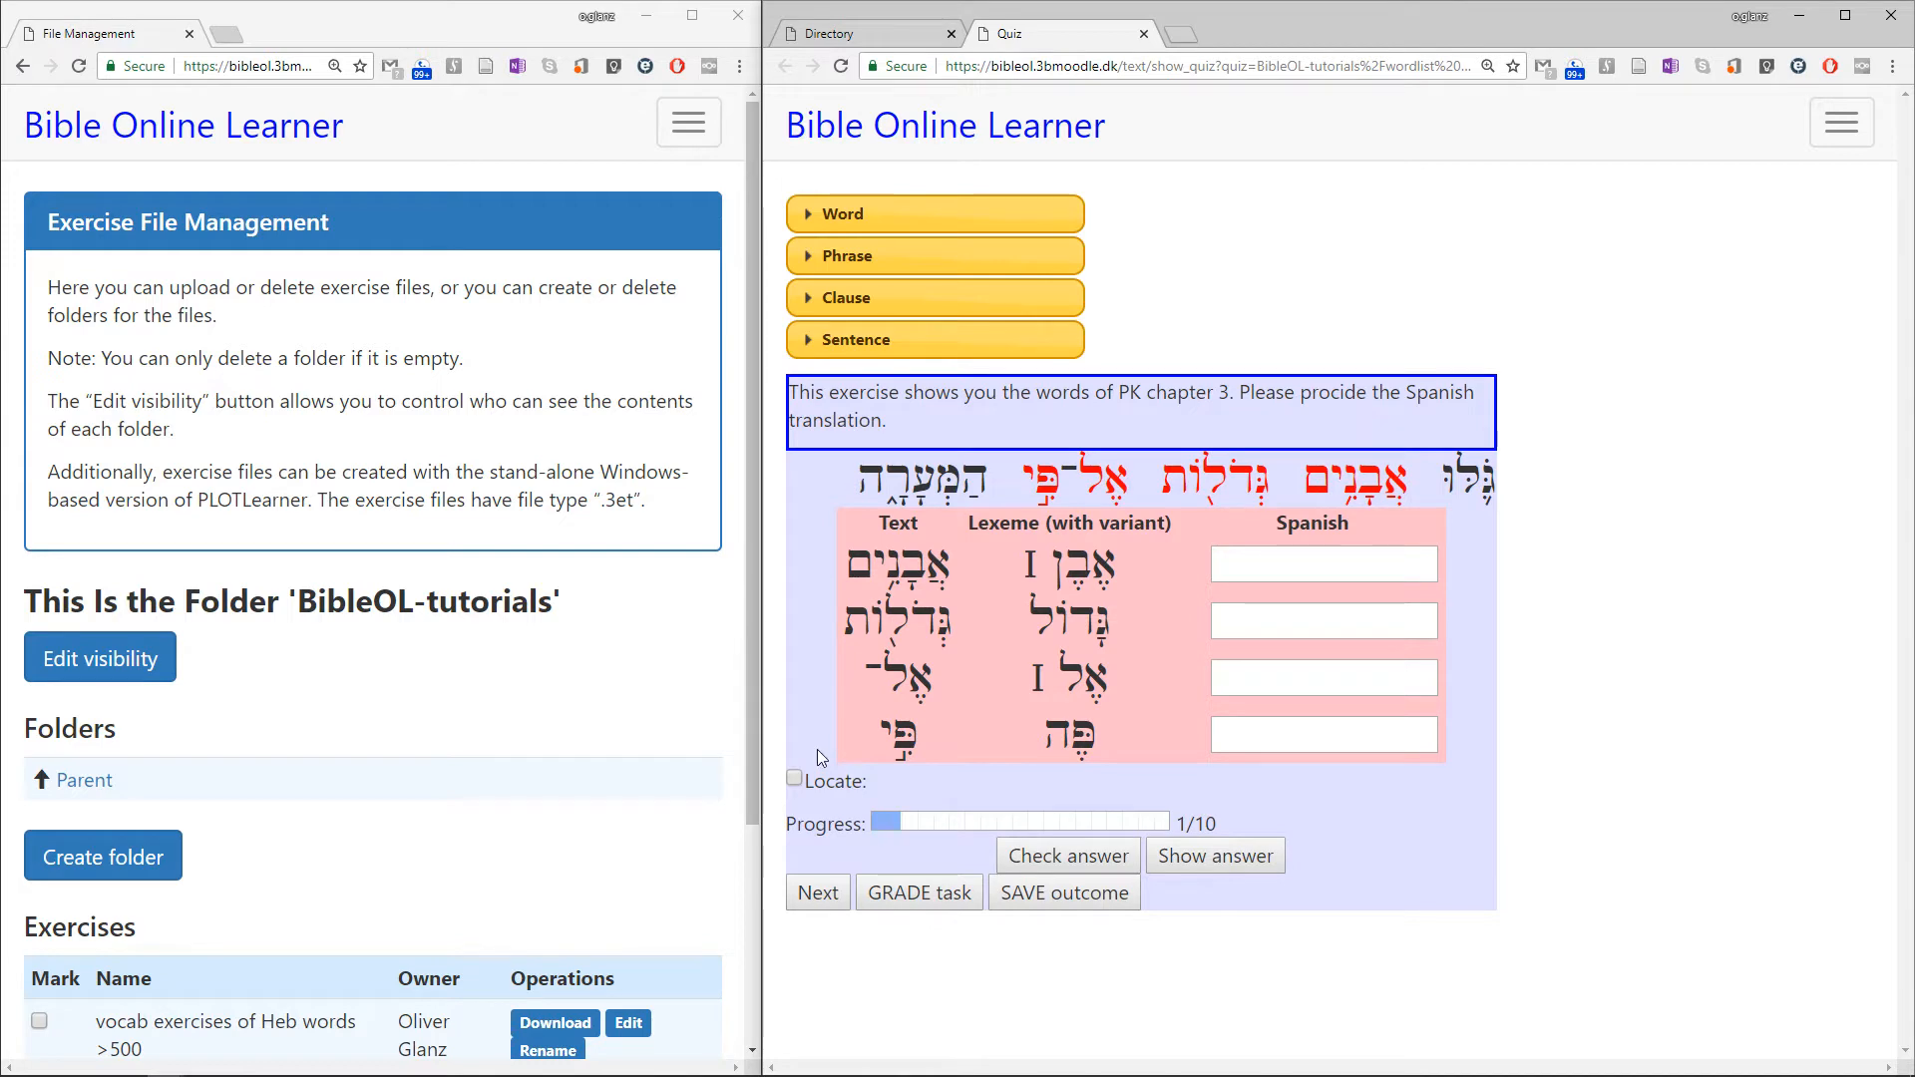
pyautogui.hotkey('alt', 'Tab')
pyautogui.hotkey('alt', 'Tab')
pyautogui.hotkey('alt', 'Tab')
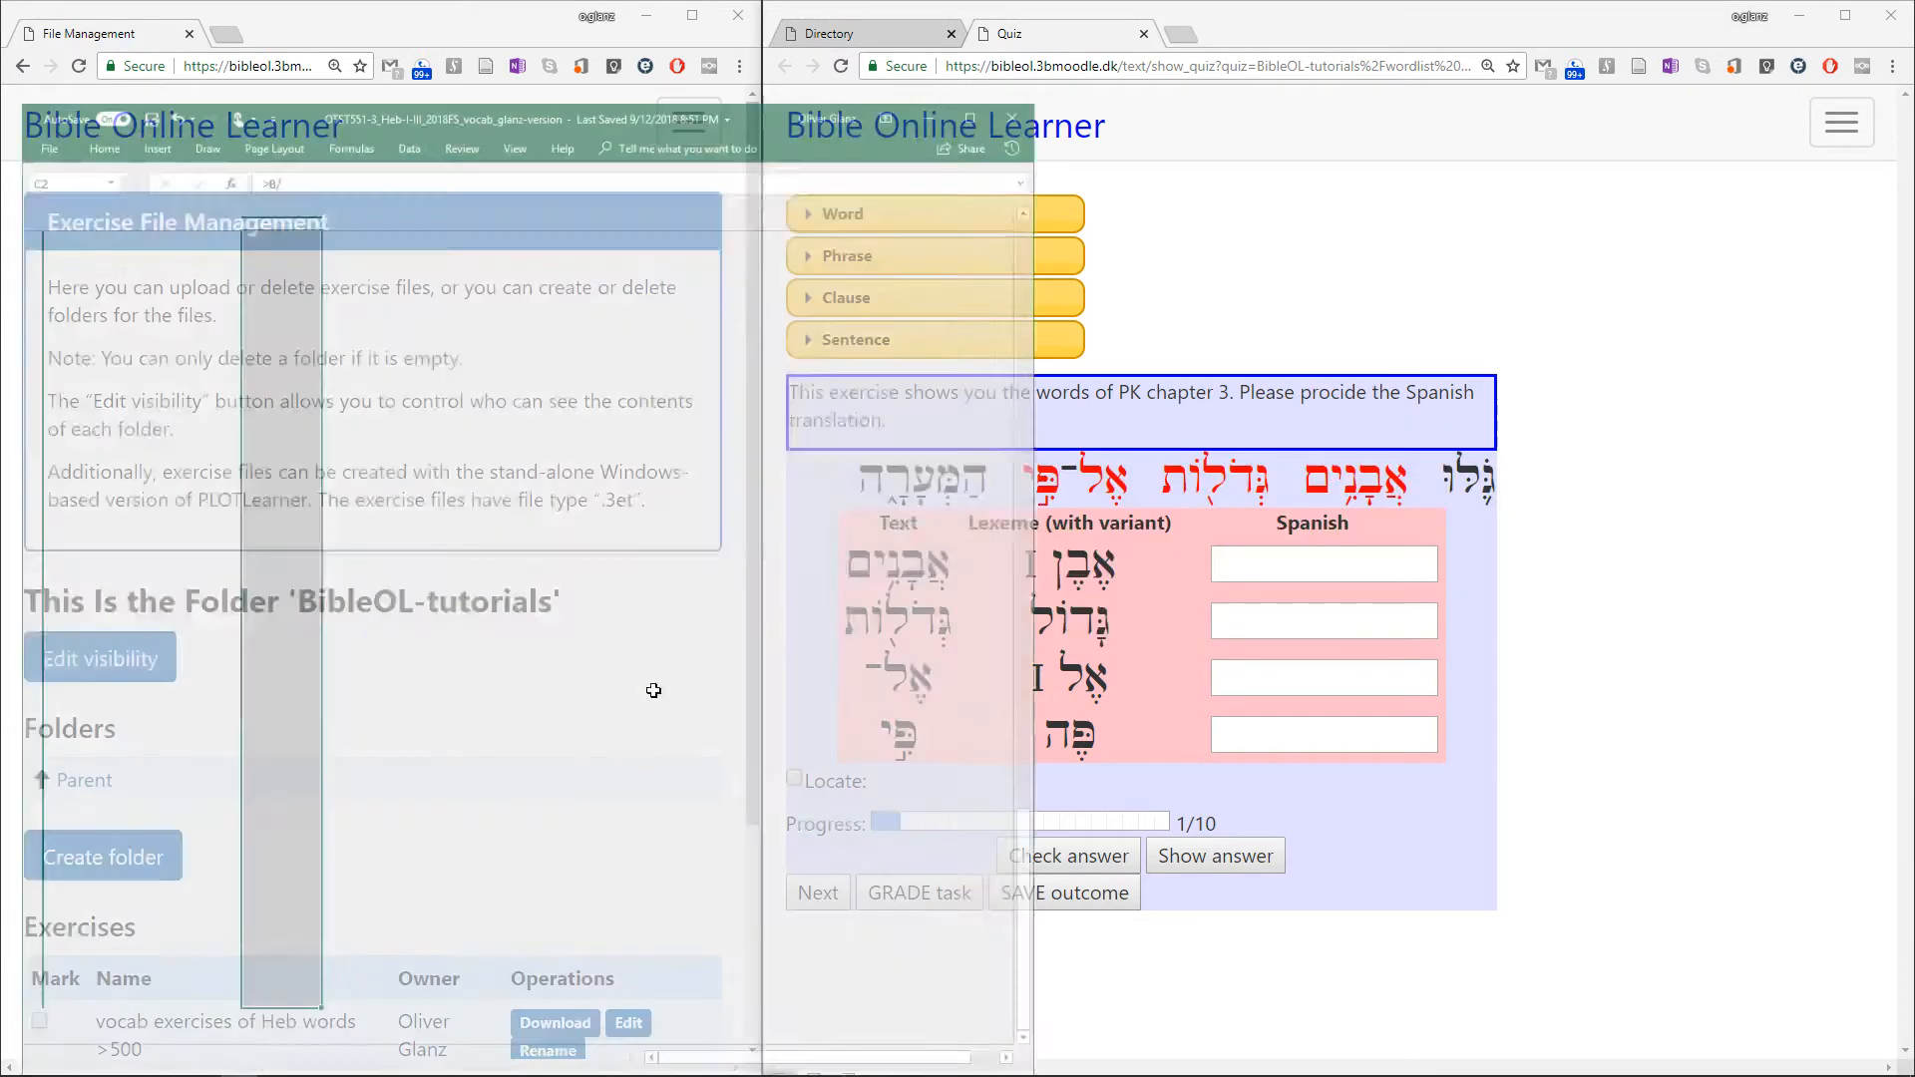
pyautogui.scroll(17, 289, 564)
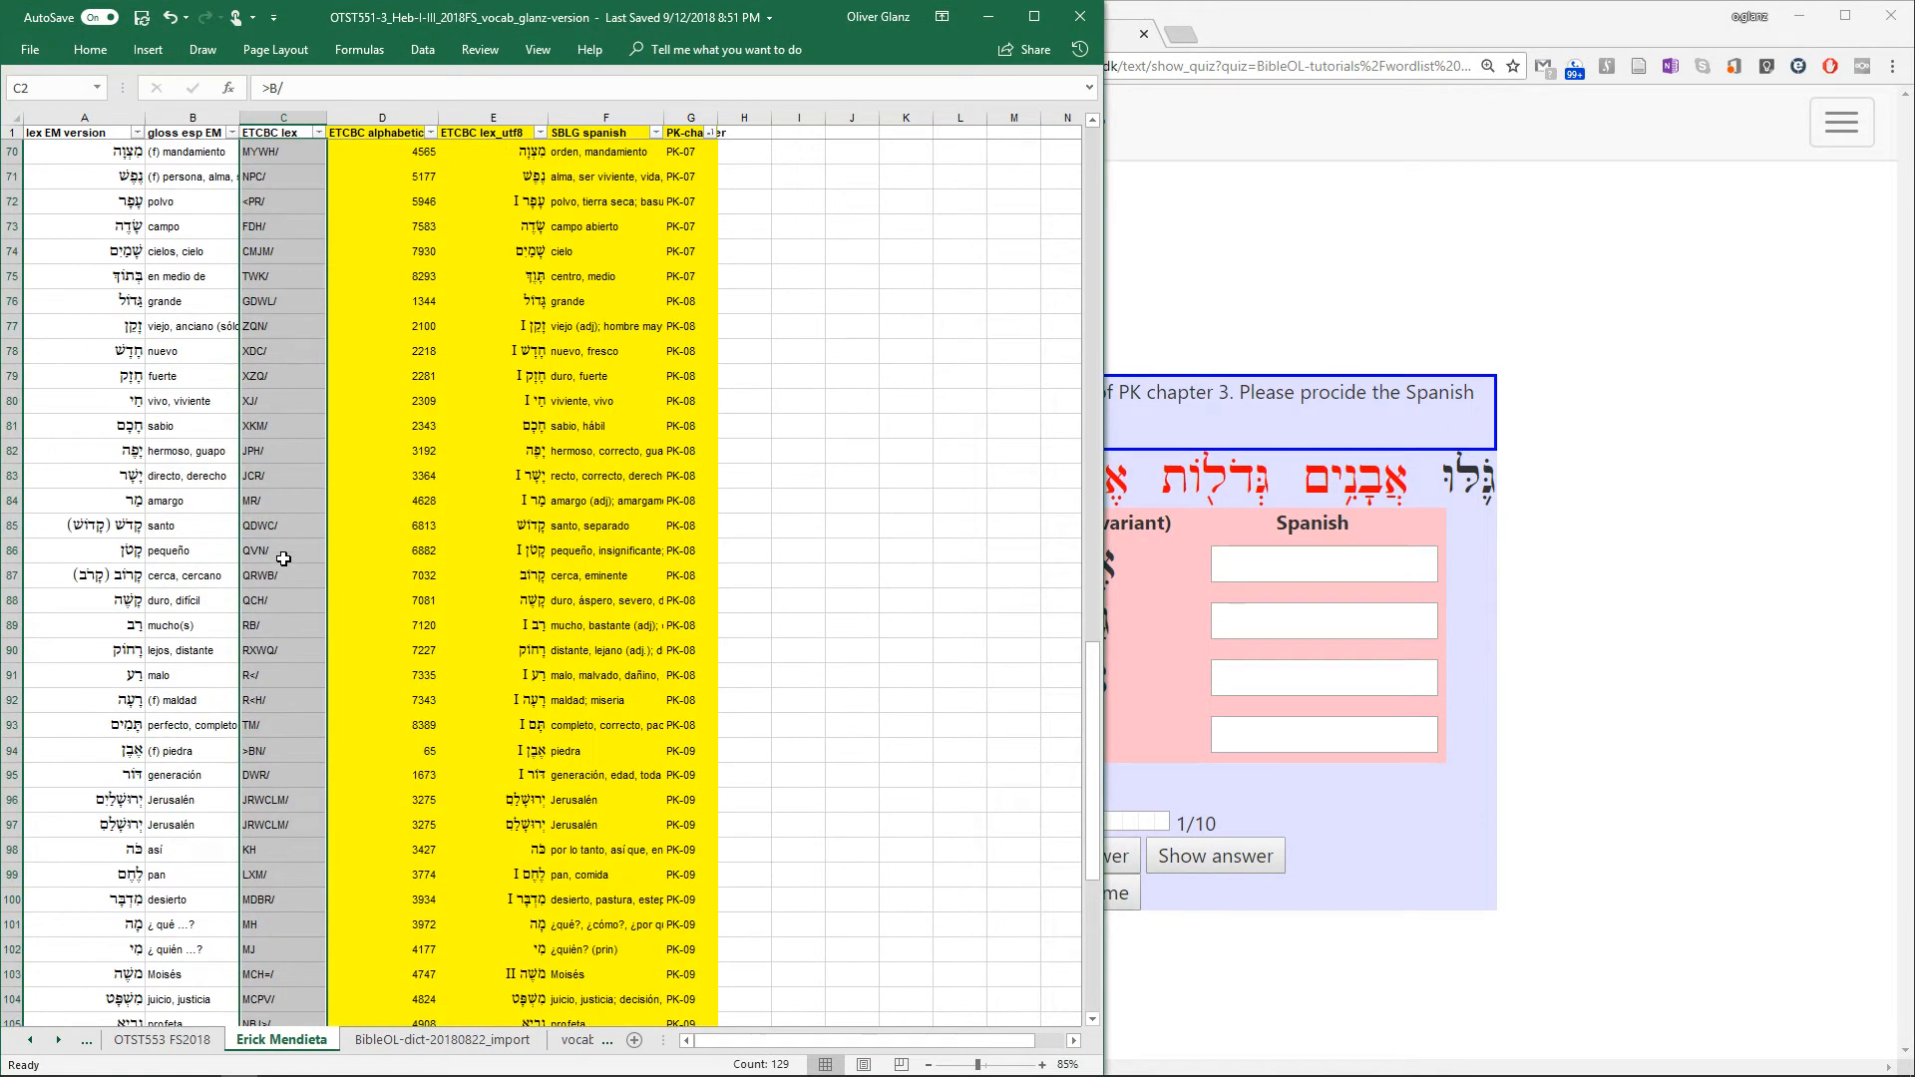
pyautogui.scroll(15, 225, 501)
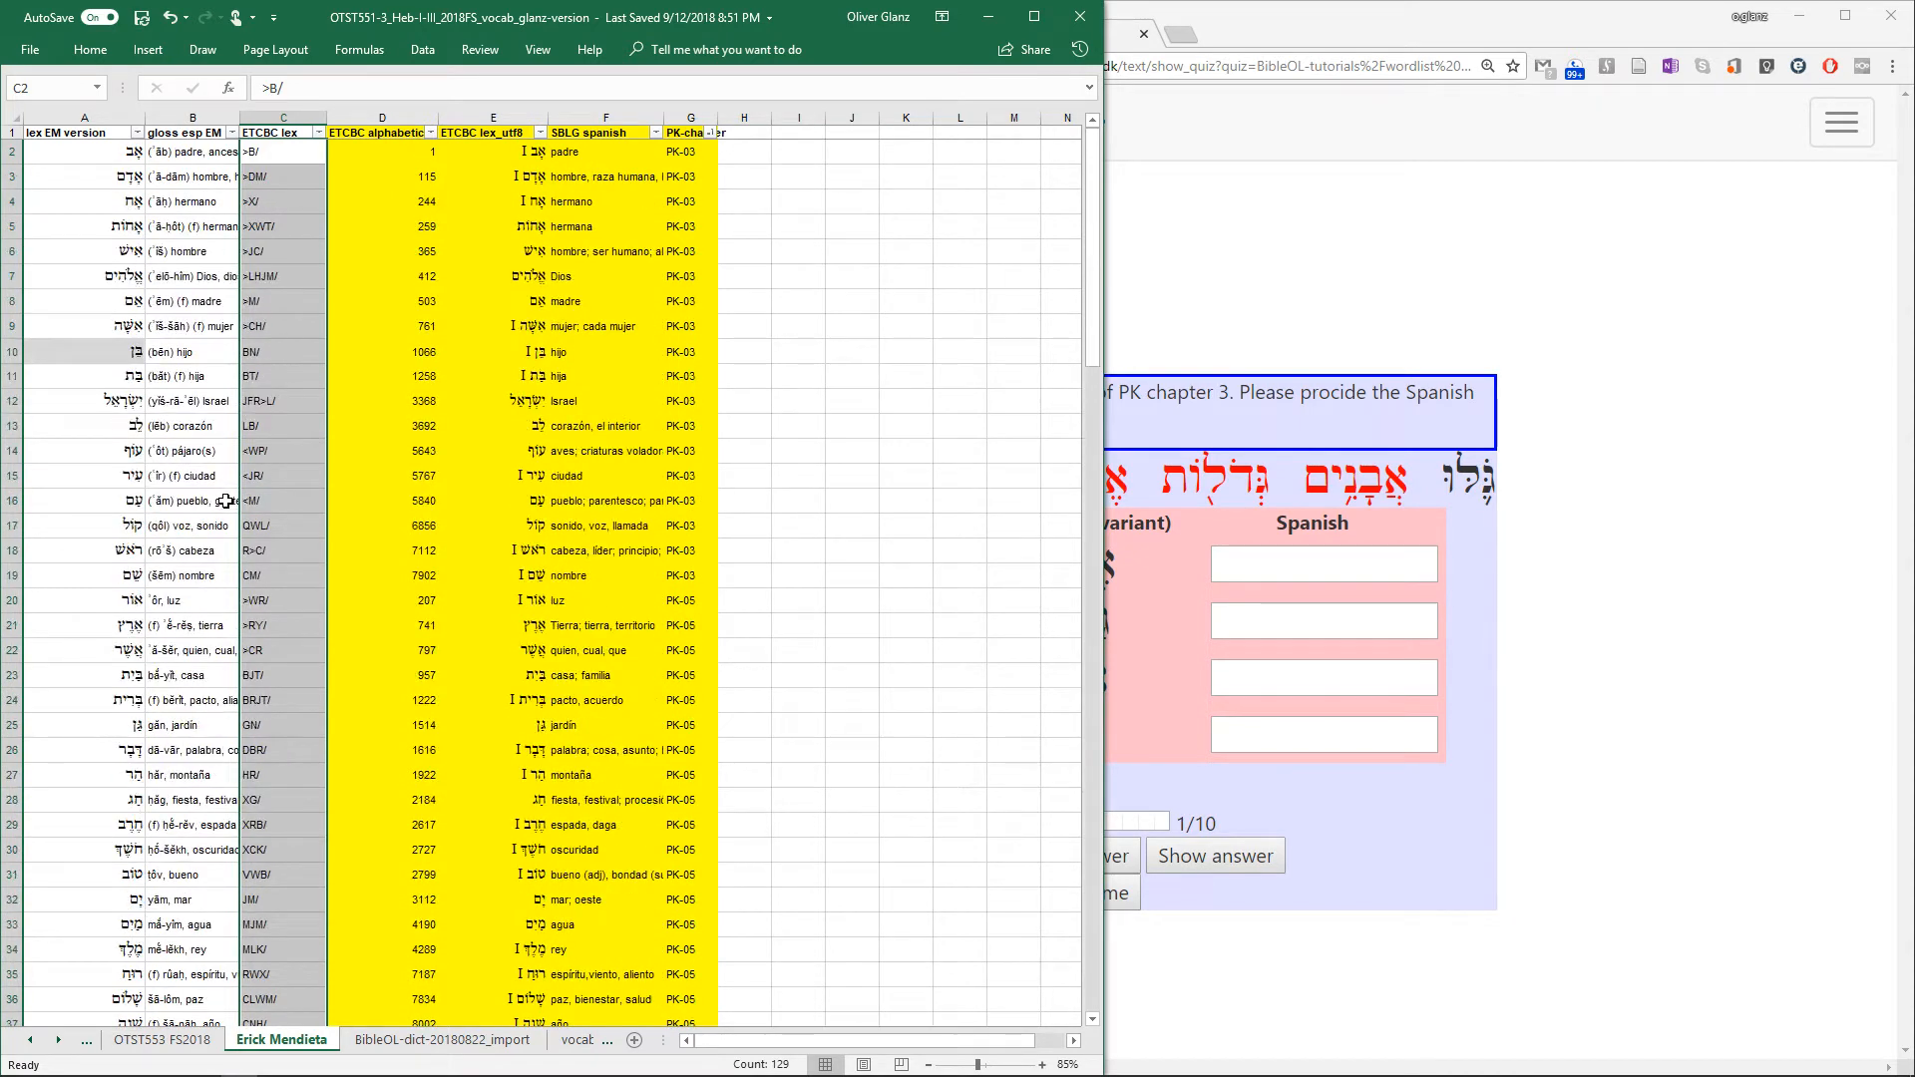
# Return to the quiz beside the Excel list and page on to question 3 to check the words asked for
pyautogui.click(1545, 273)
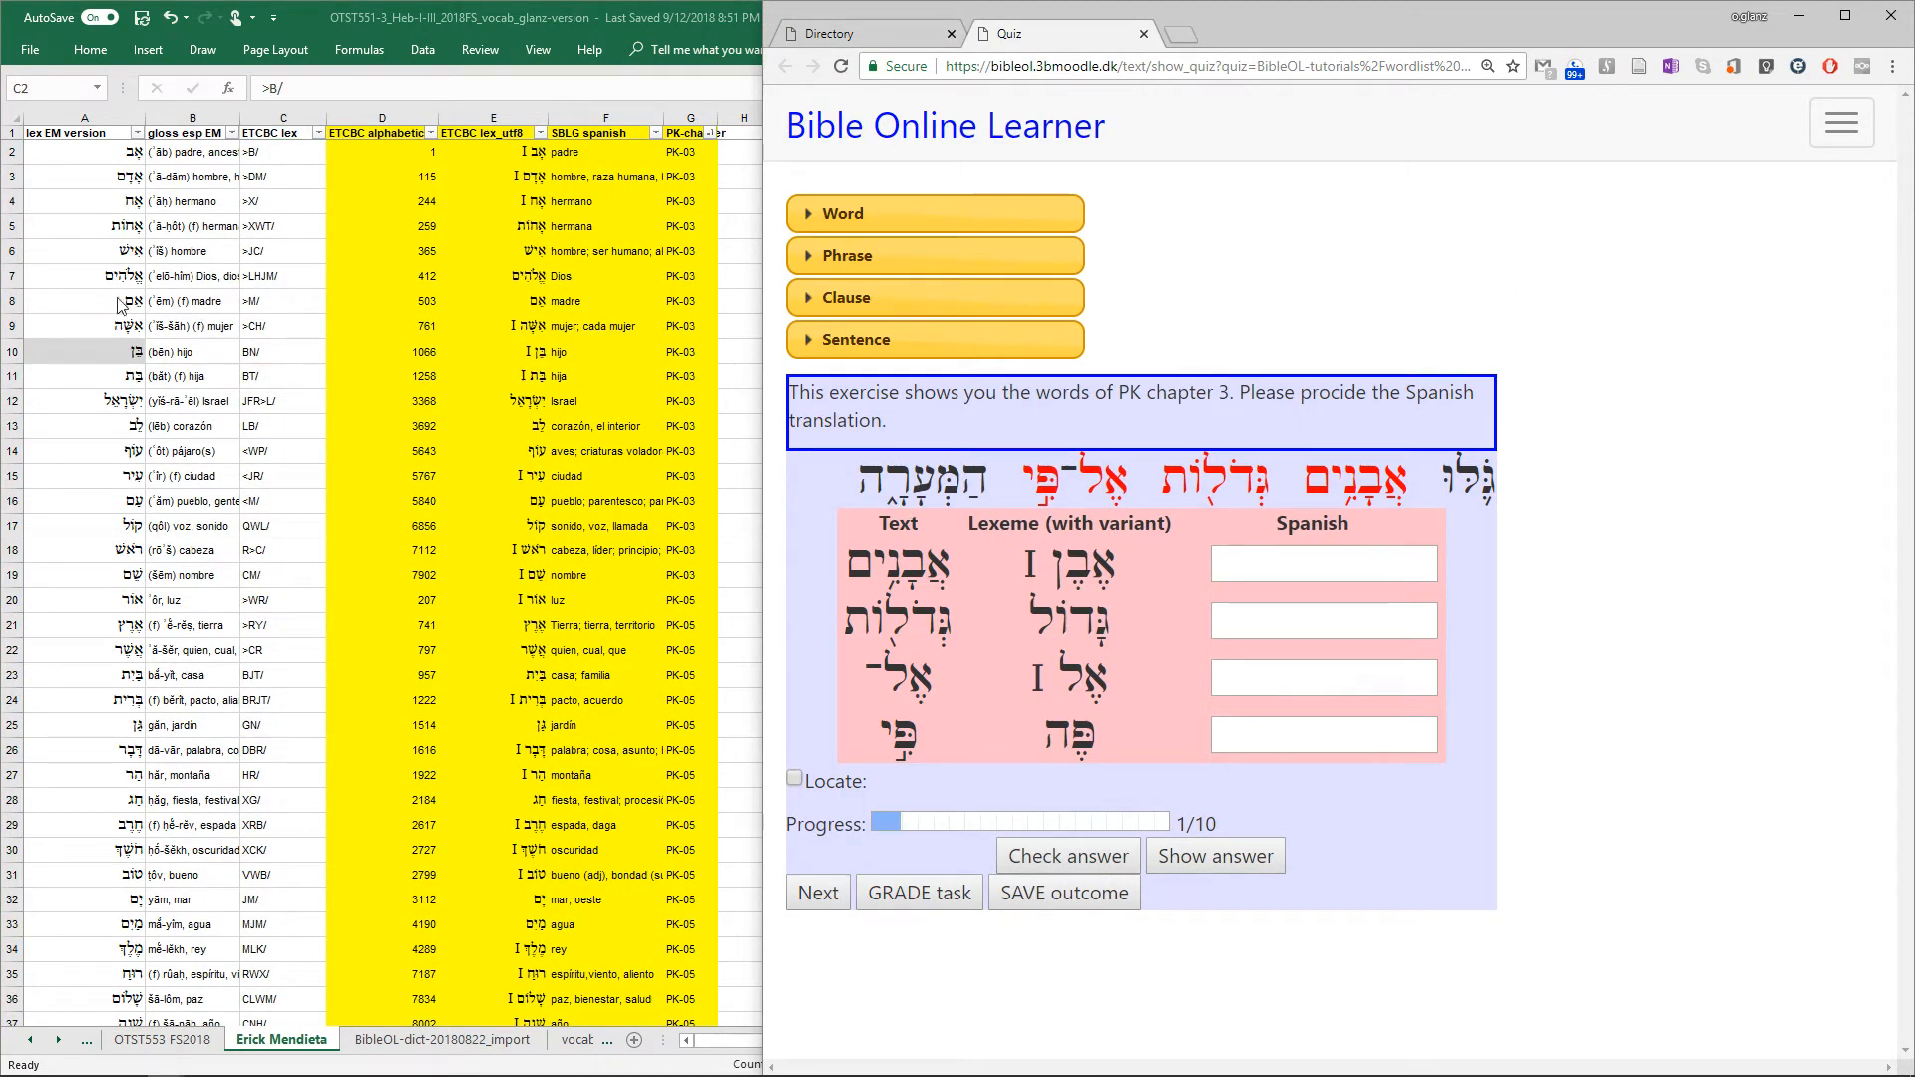
pyautogui.click(828, 892)
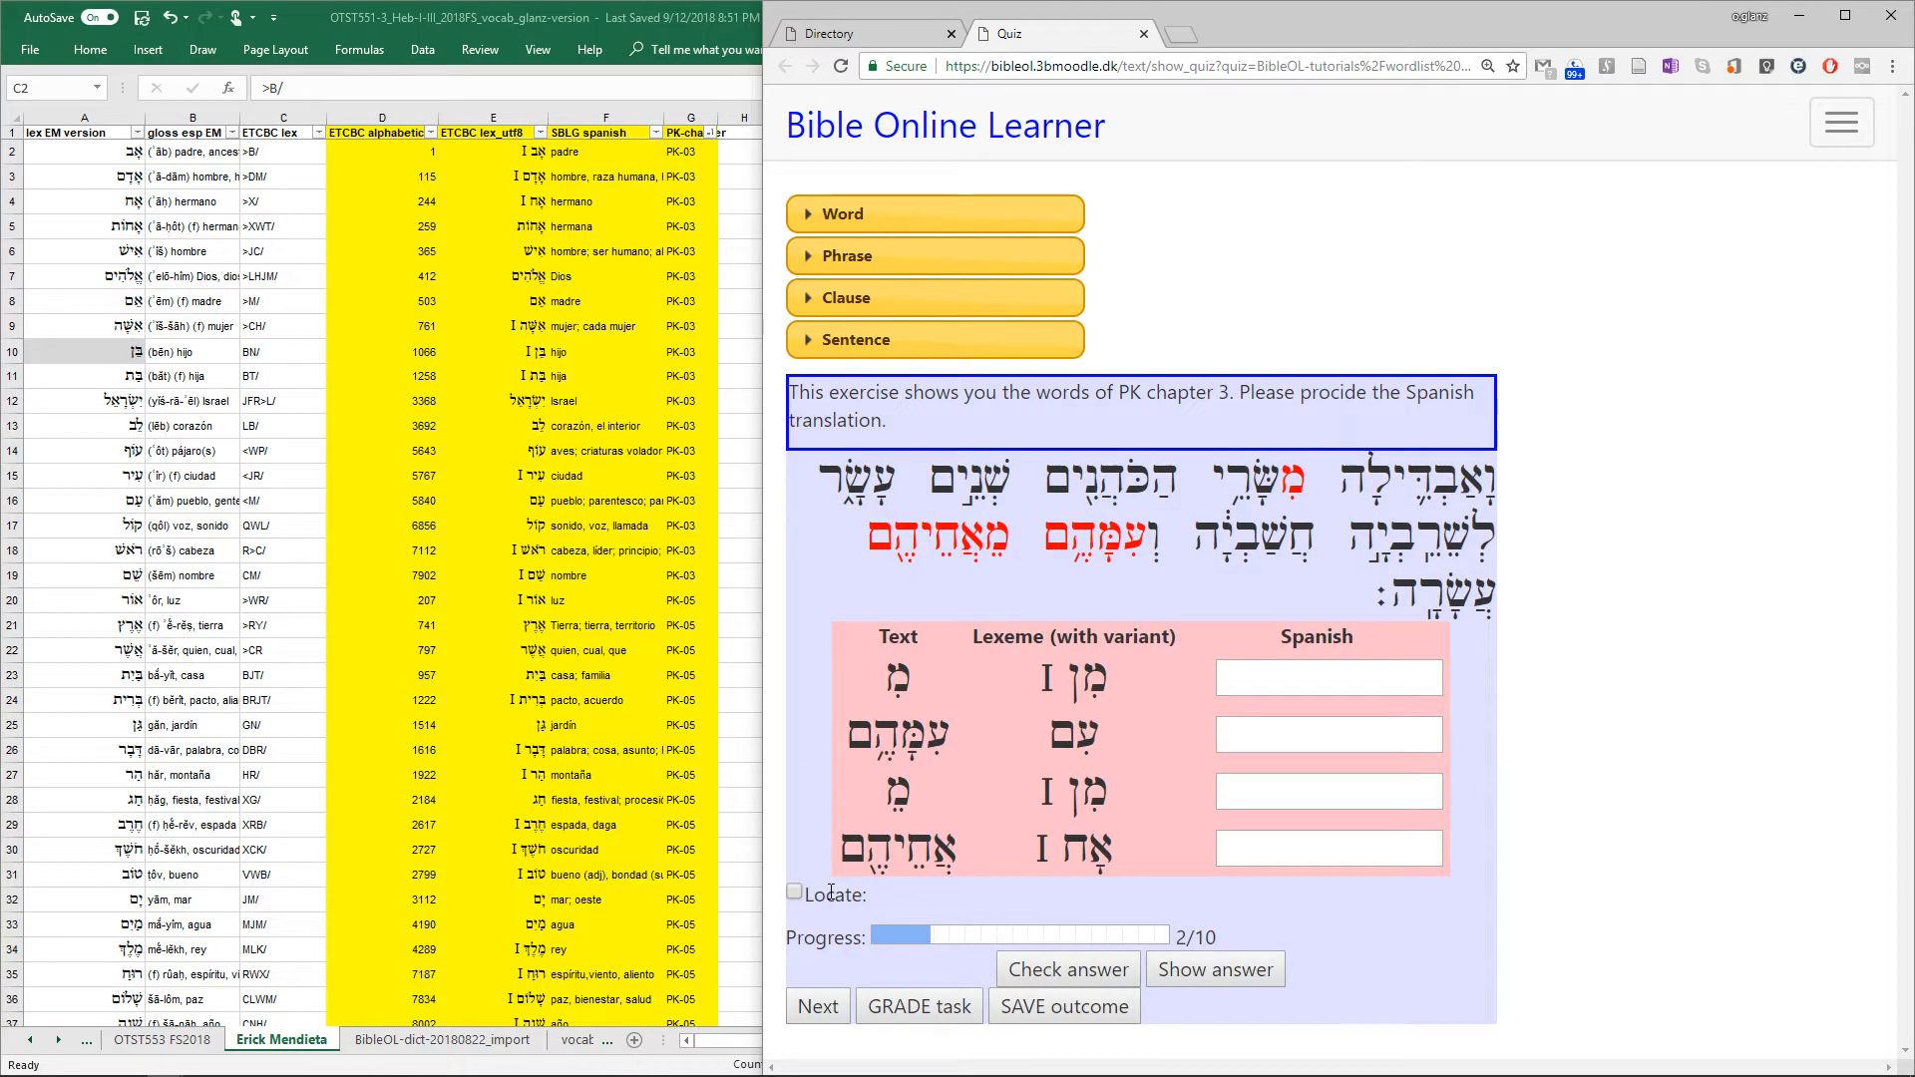
pyautogui.click(814, 1007)
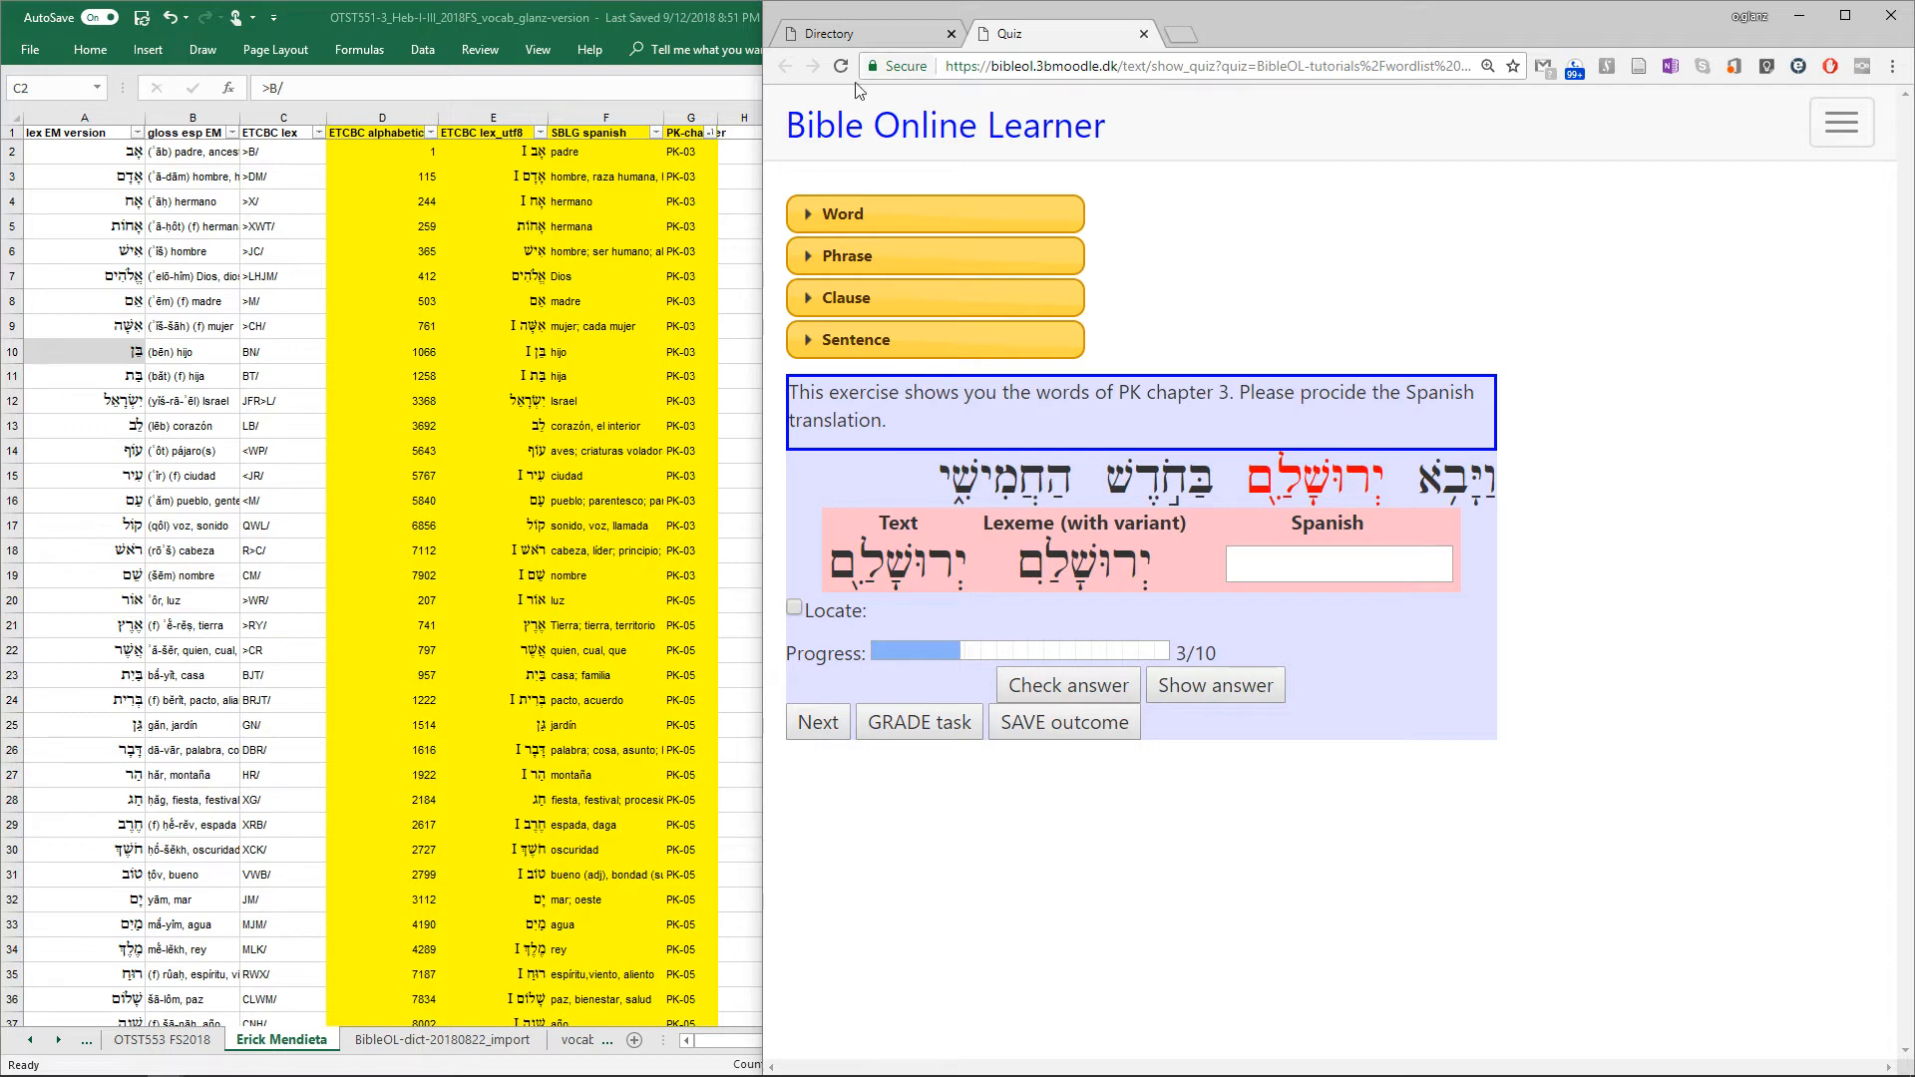
# Arrange the Chrome exercise file management window beside the Notepad++ window holding the MQL query
pyautogui.moveTo(761, 124); pyautogui.dragTo(1350, 129)
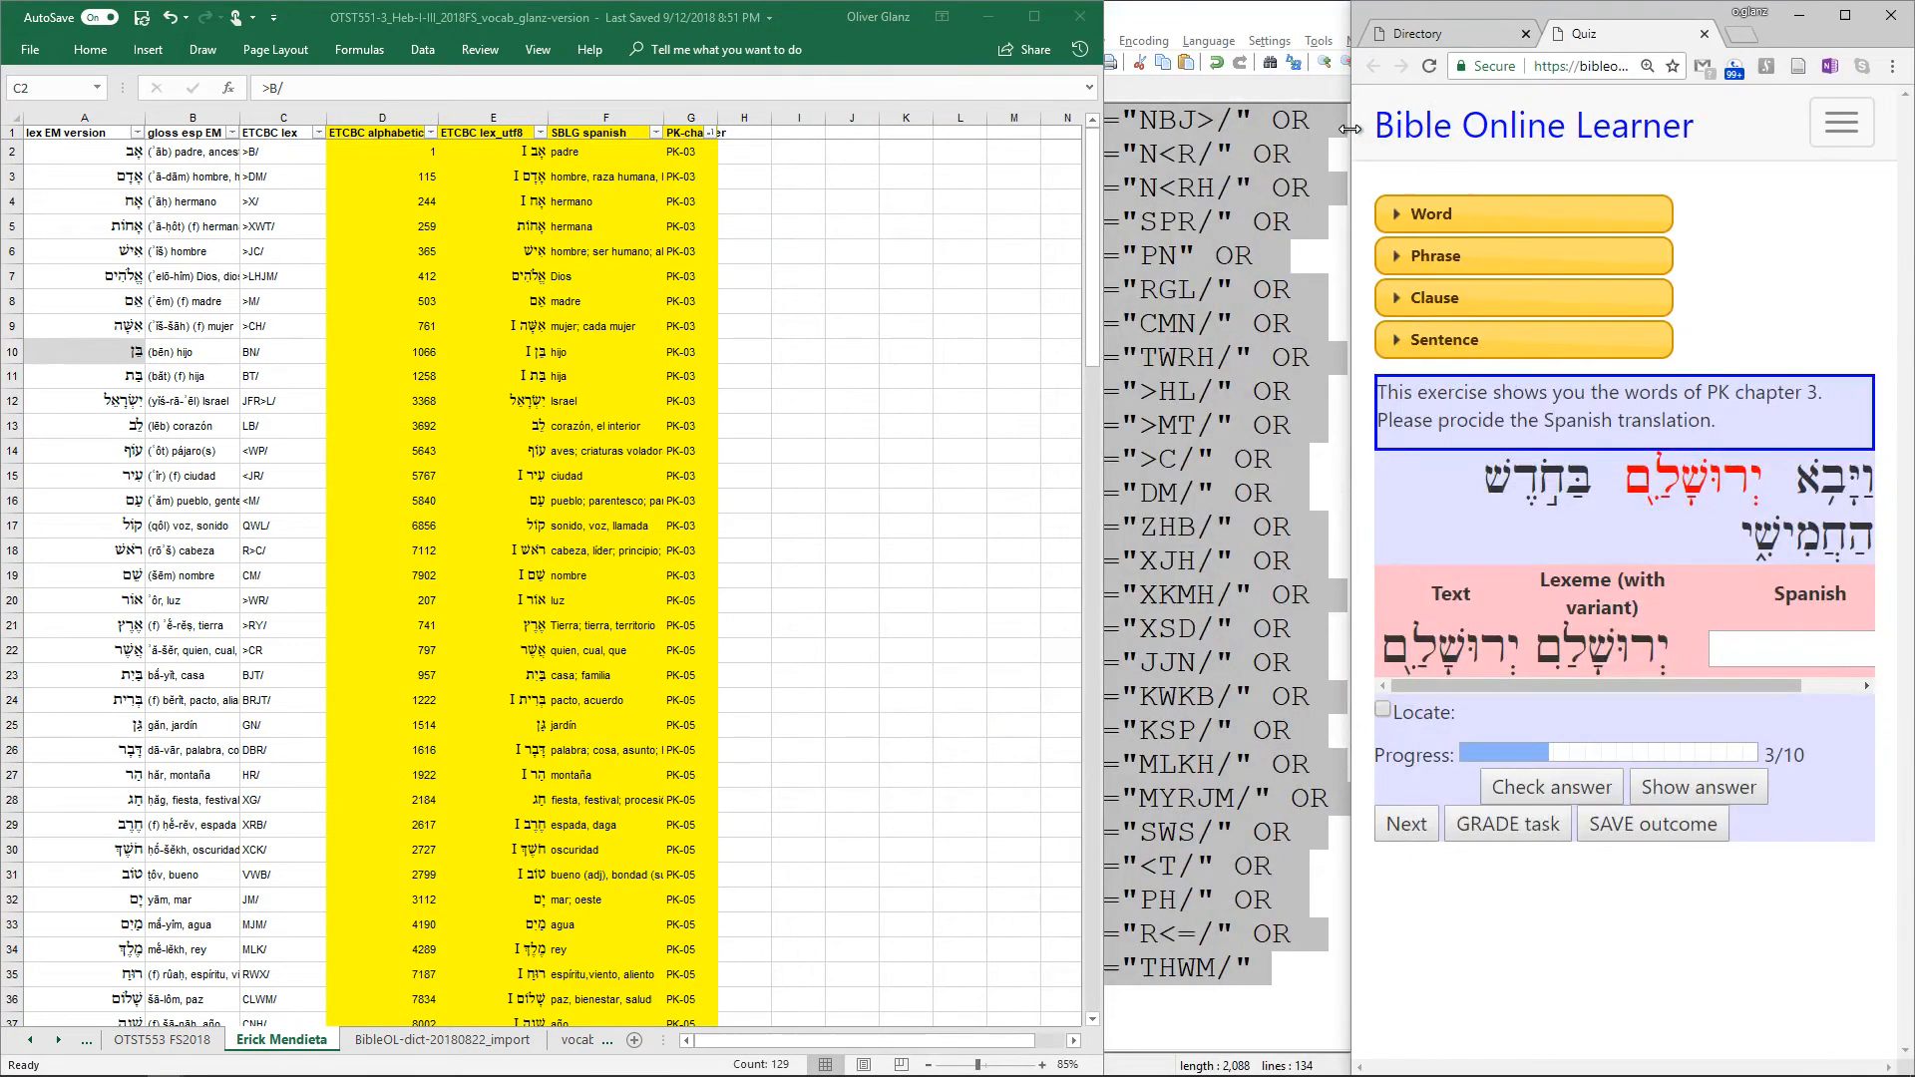
pyautogui.click(1246, 365)
pyautogui.hotkey('alt', 'Tab')
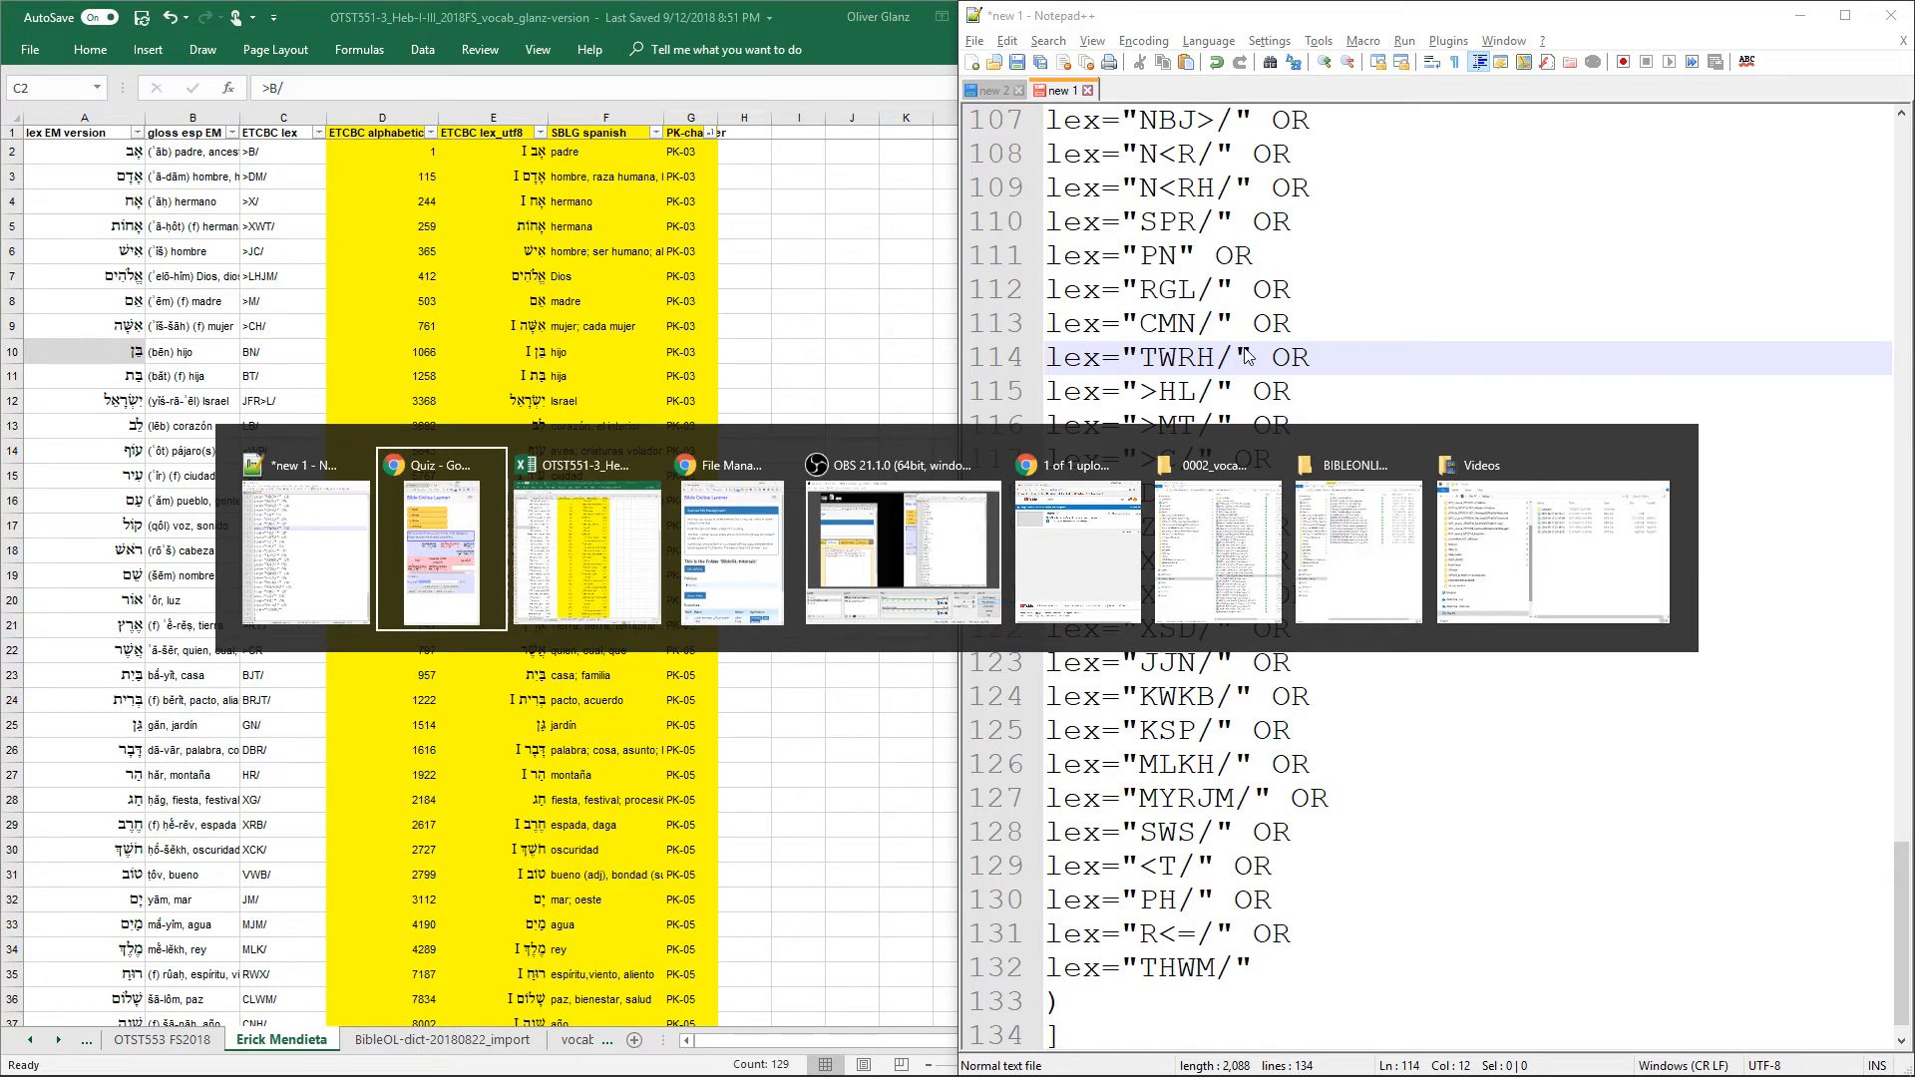
pyautogui.hotkey('alt', 'Tab')
pyautogui.hotkey('alt', 'Tab')
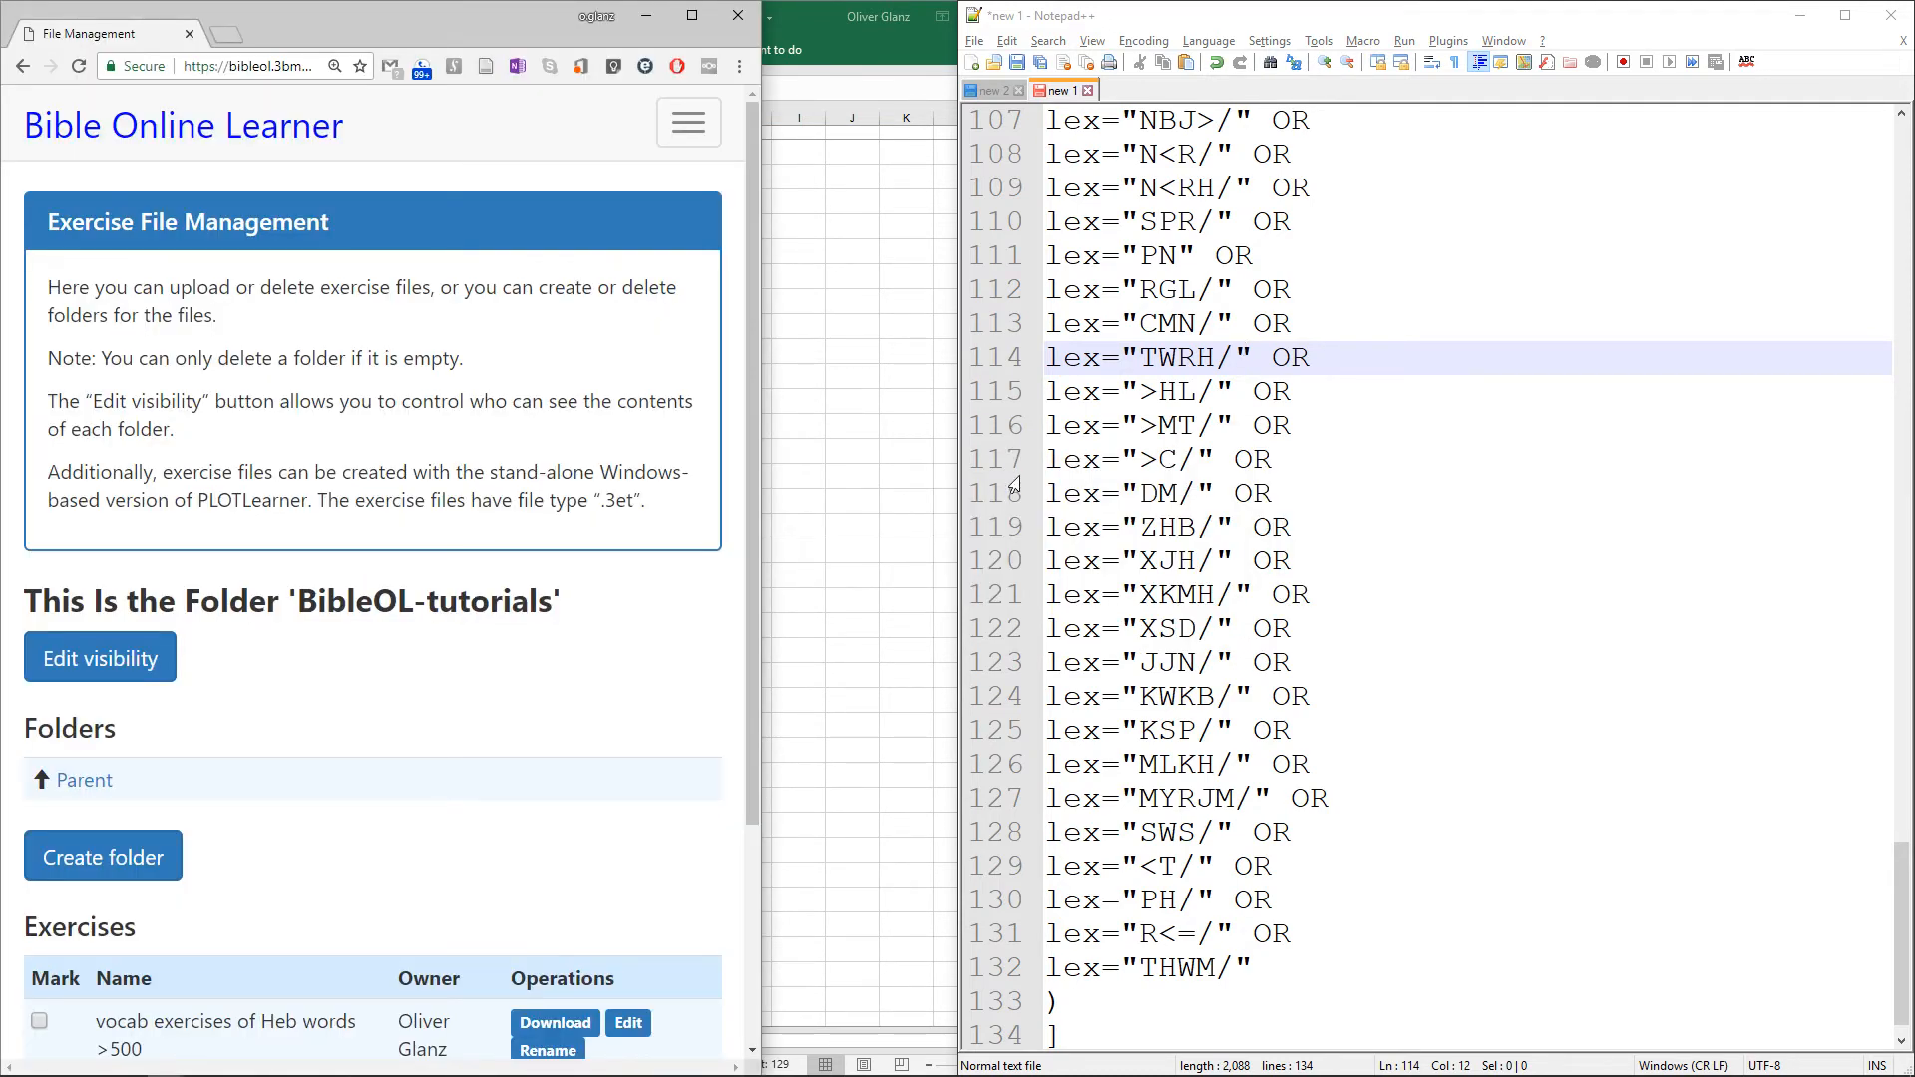
pyautogui.moveTo(760, 290); pyautogui.dragTo(964, 290)
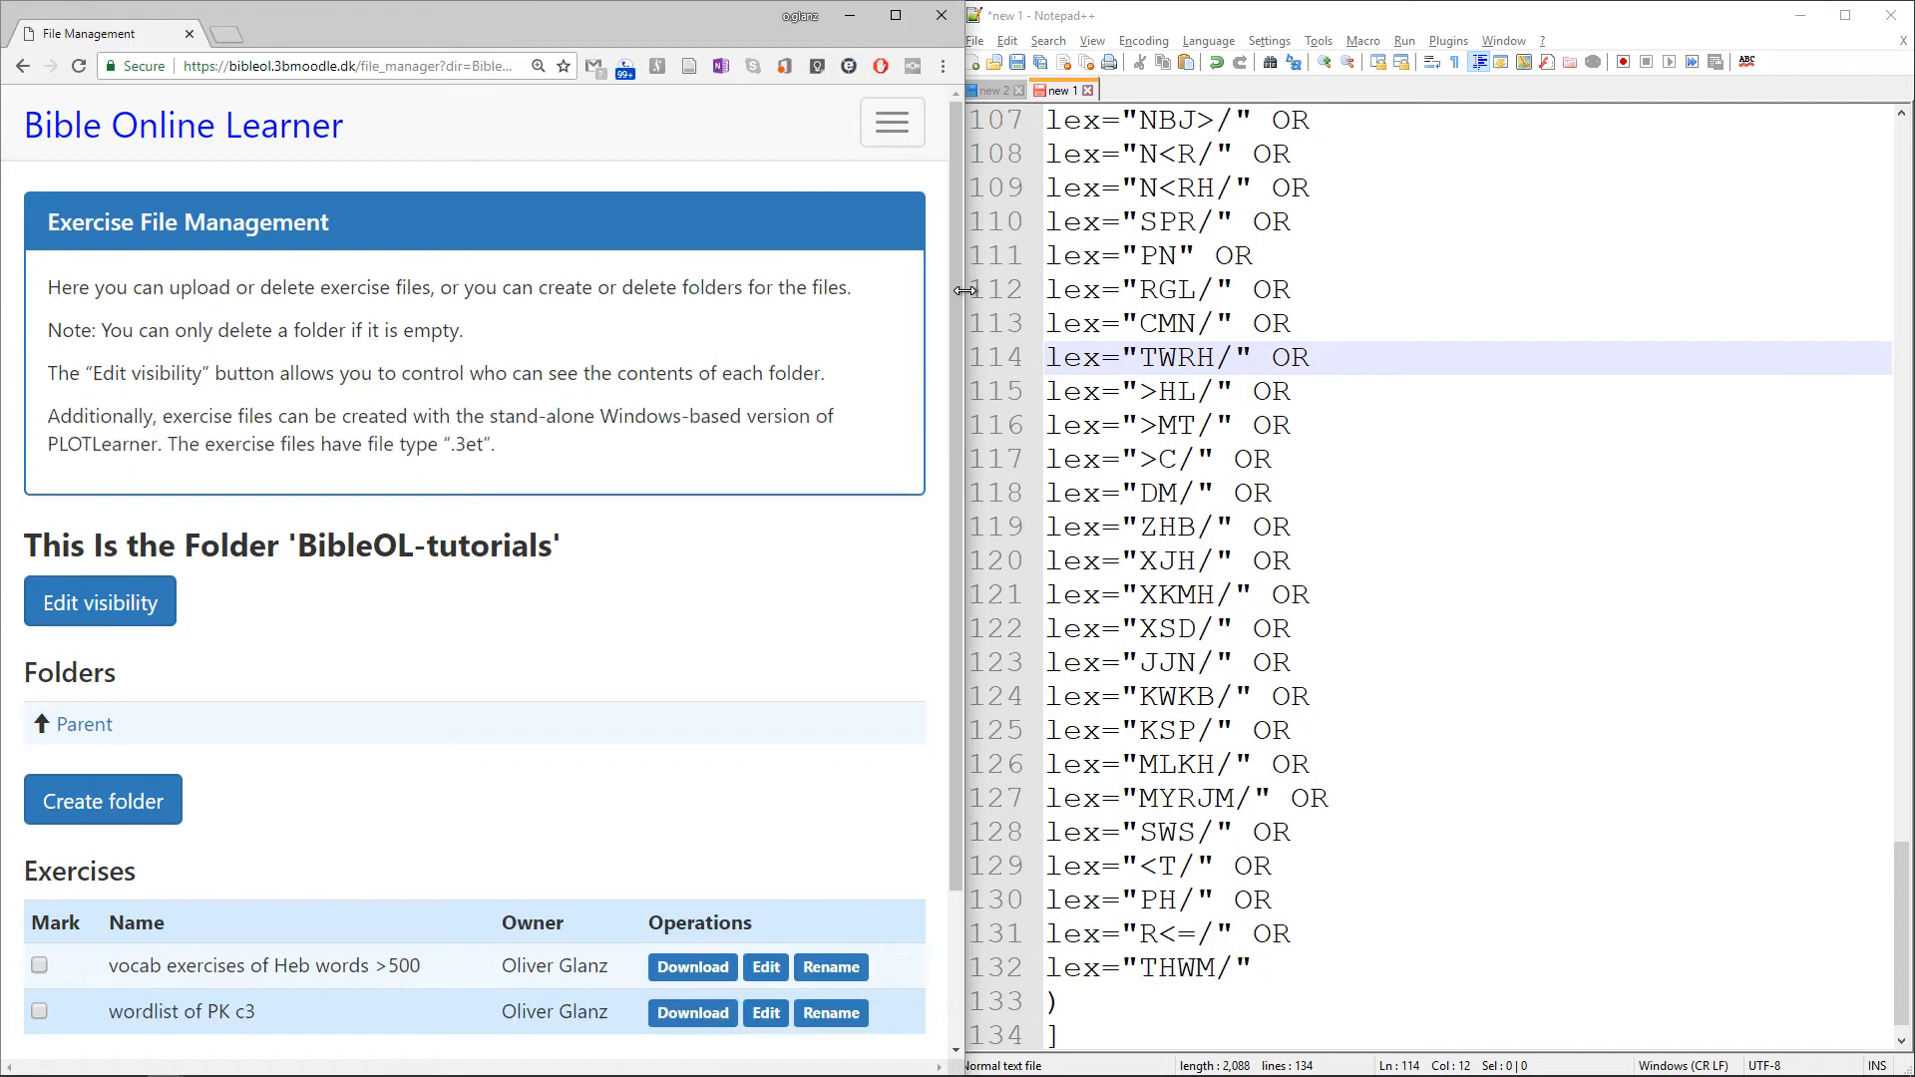
# Examine the query in Notepad++, highlighting the "[word NORETRIEVE" line and the parenthesised lex conditions
pyautogui.click(1385, 743)
pyautogui.scroll(20, 1372, 728)
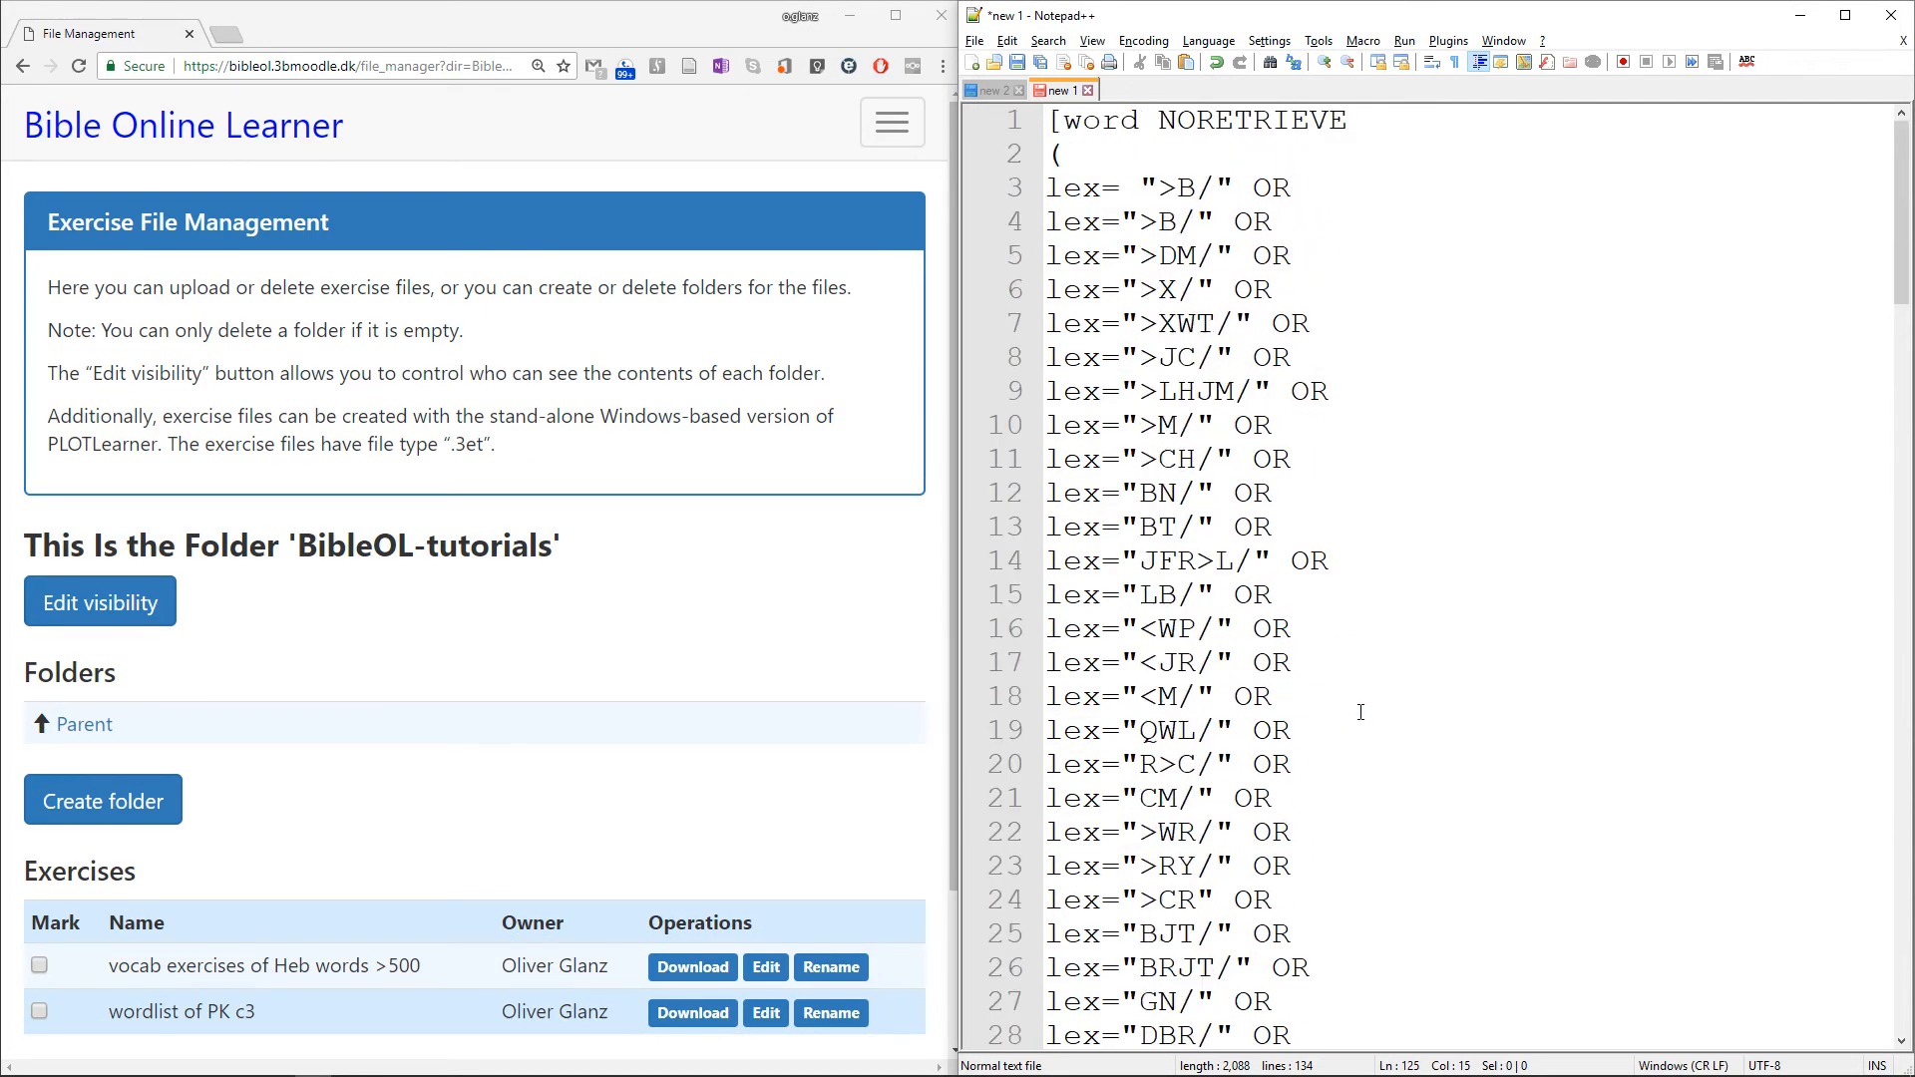
pyautogui.moveTo(1364, 117); pyautogui.dragTo(1046, 119)
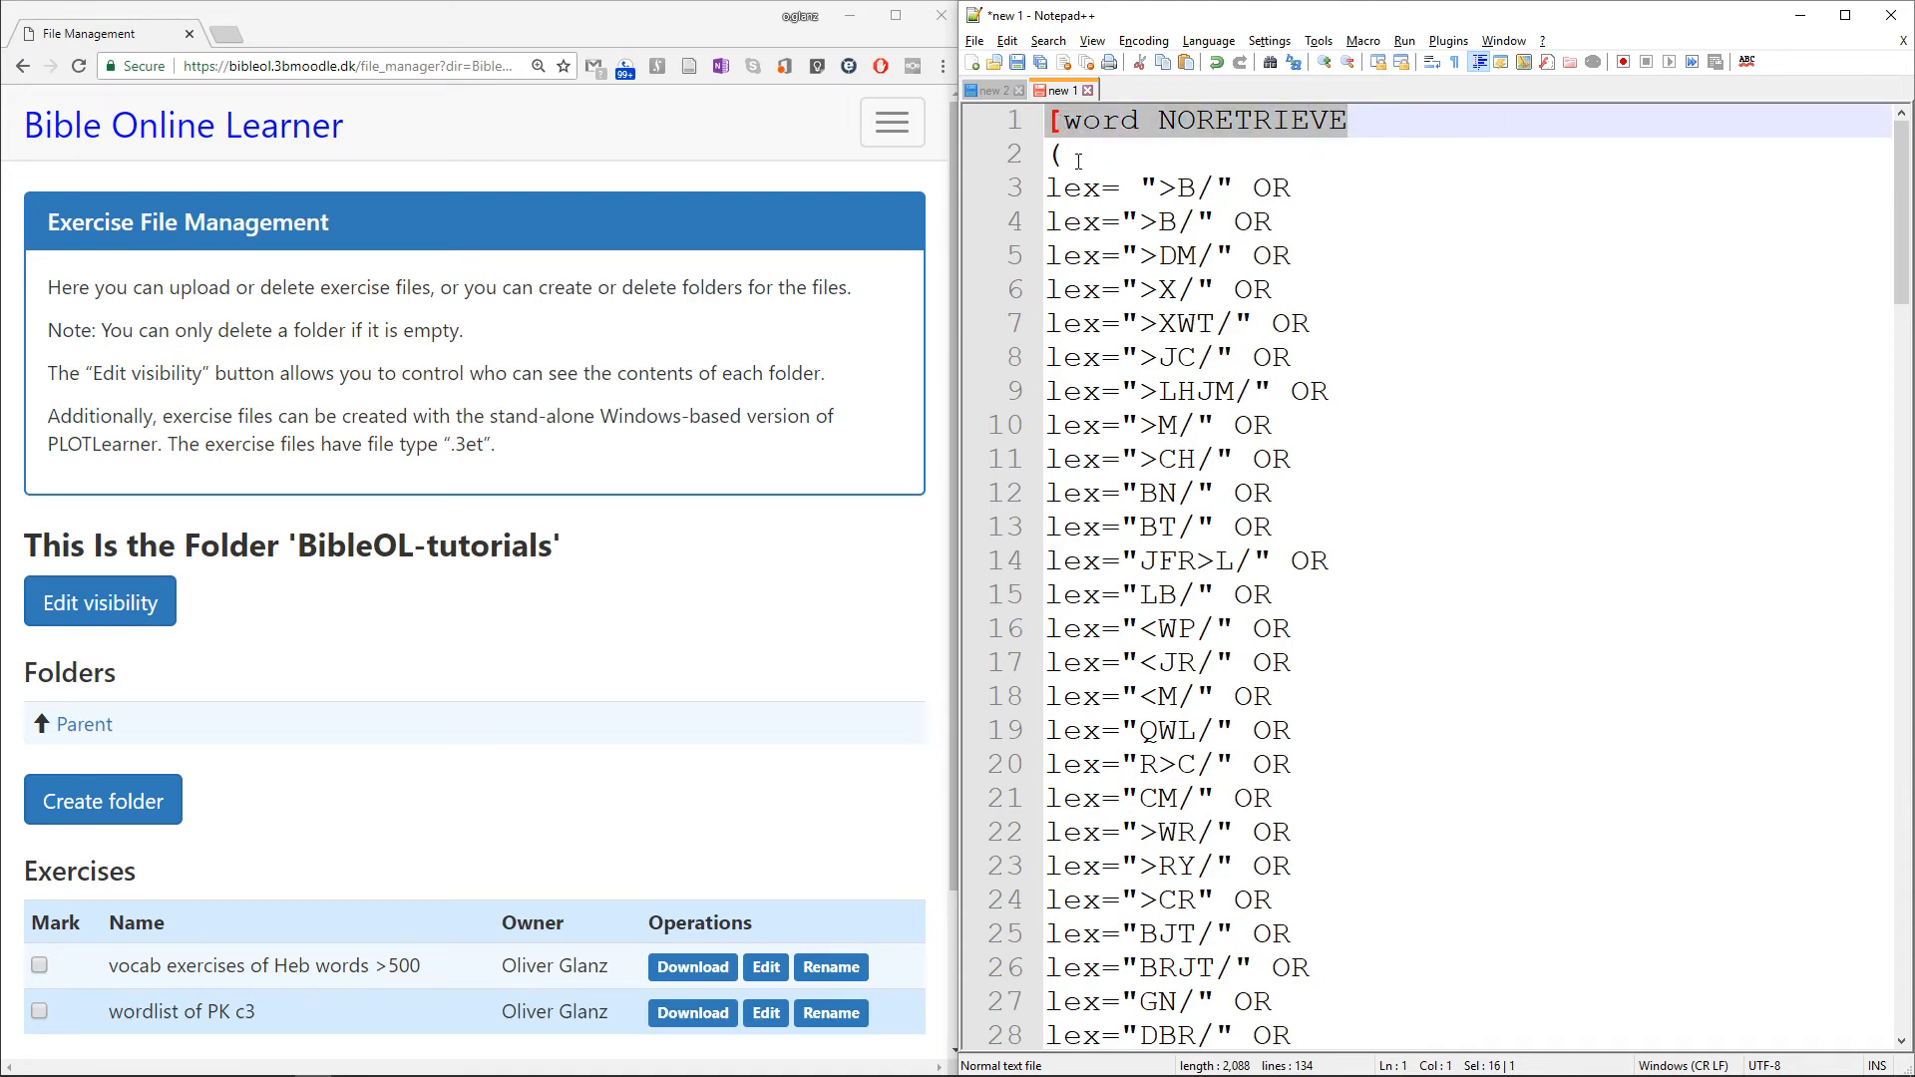
pyautogui.press('Down')
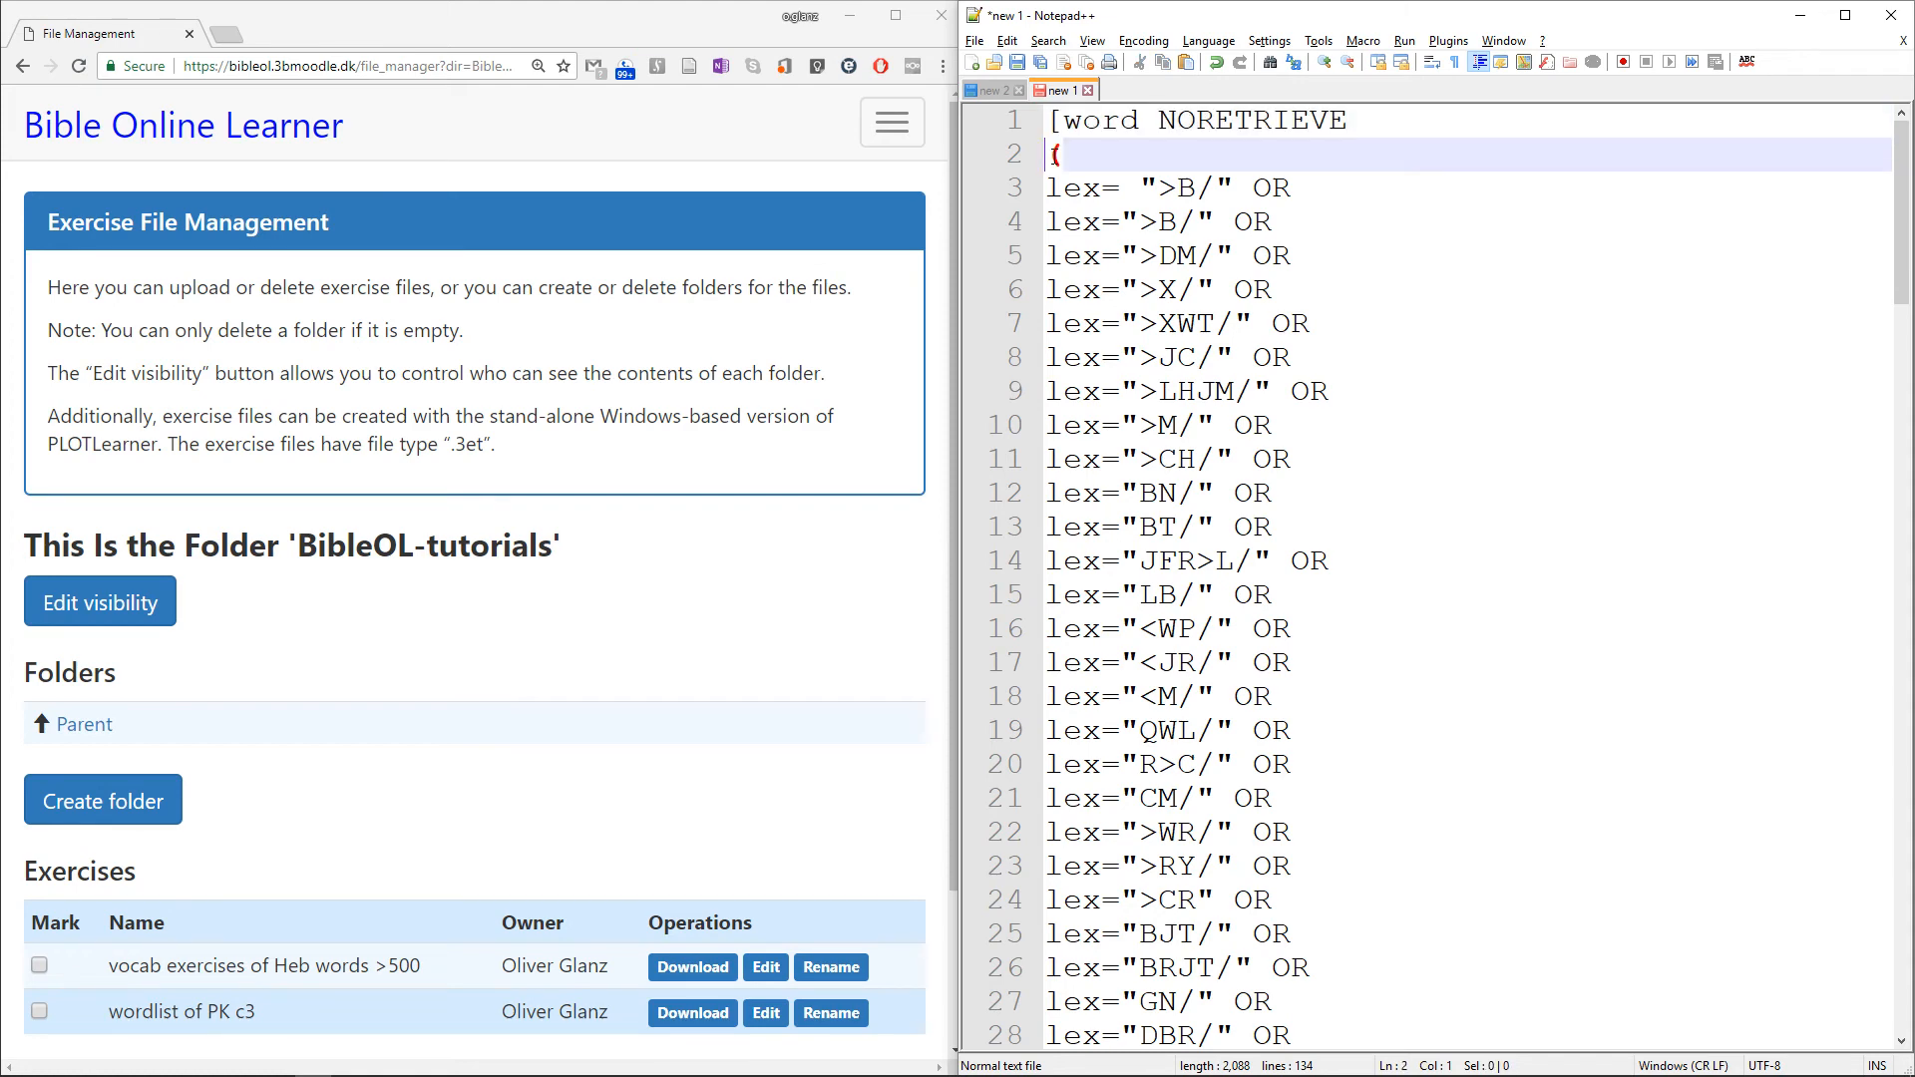
pyautogui.moveTo(1054, 156); pyautogui.dragTo(1203, 703)
pyautogui.scroll(-15, 1203, 703)
pyautogui.scroll(-6, 1203, 703)
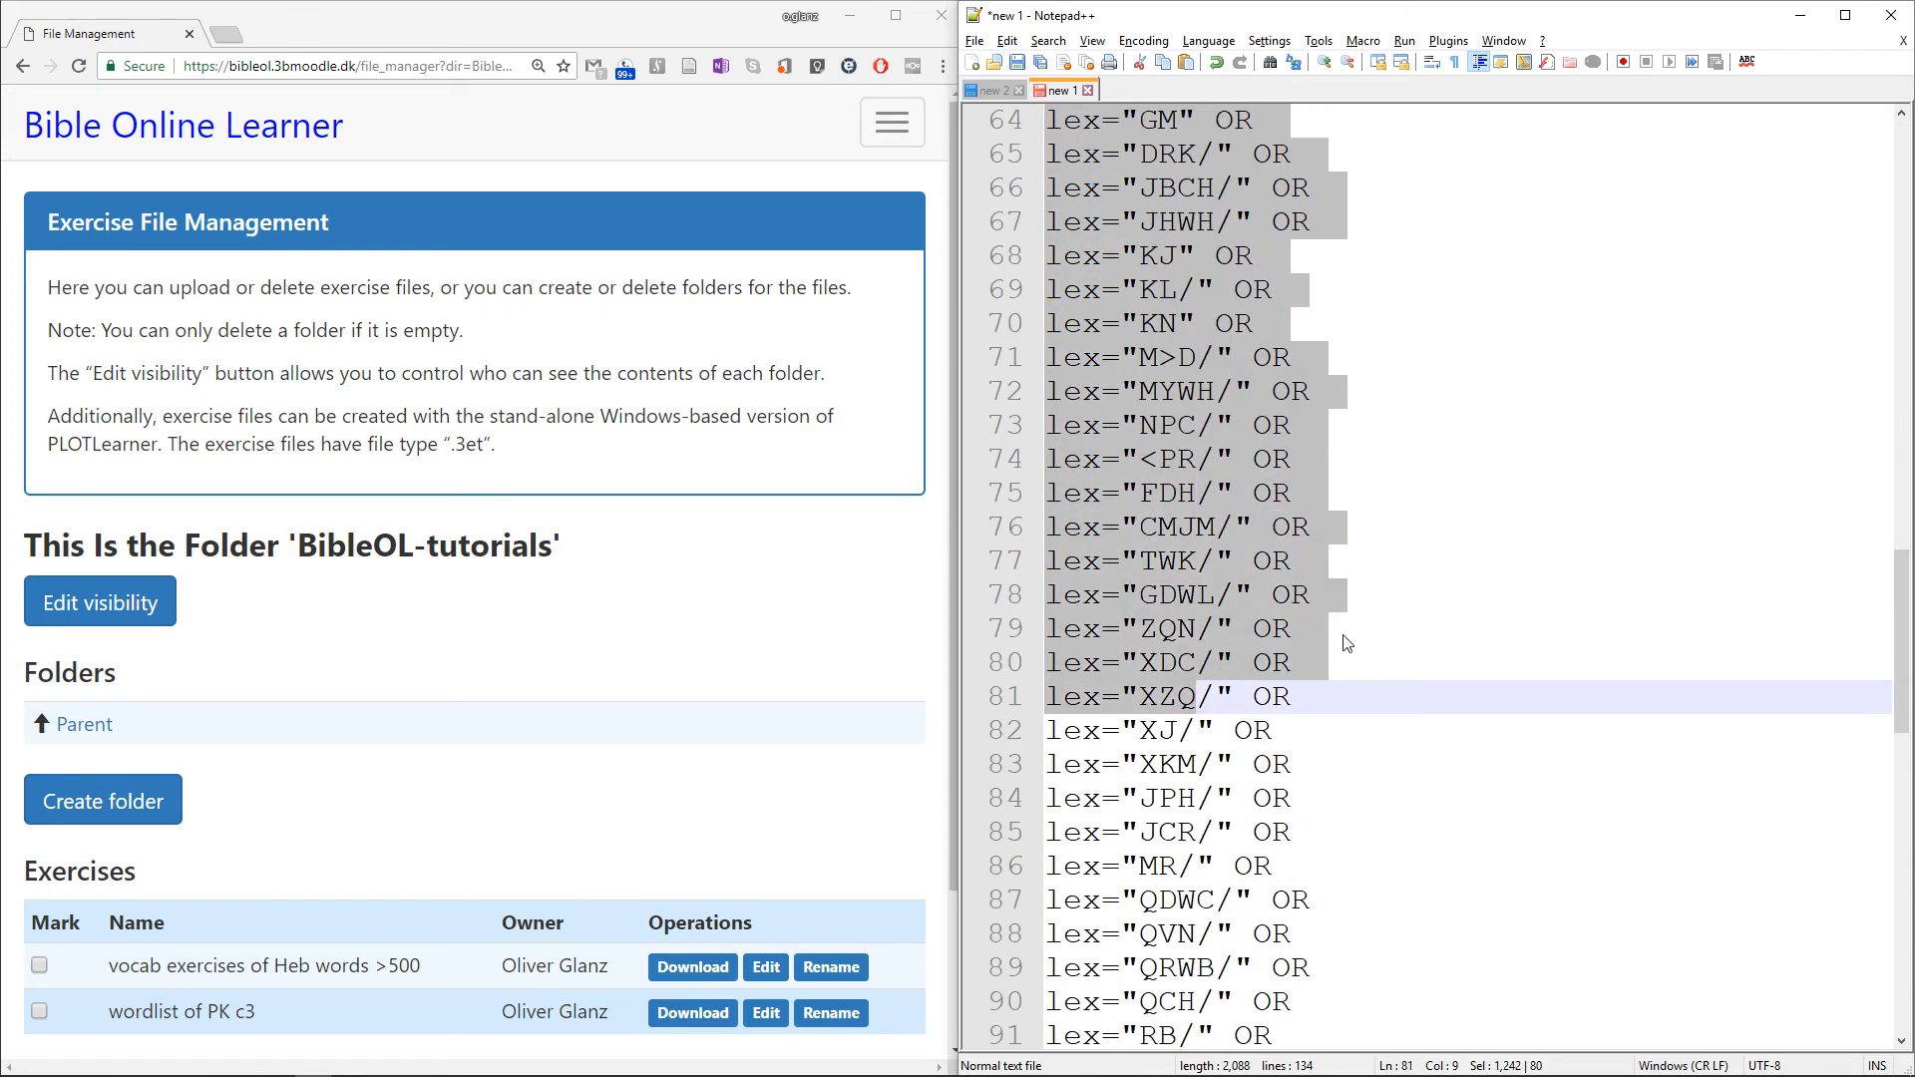
pyautogui.scroll(-7, 1256, 703)
pyautogui.scroll(-2, 625, 727)
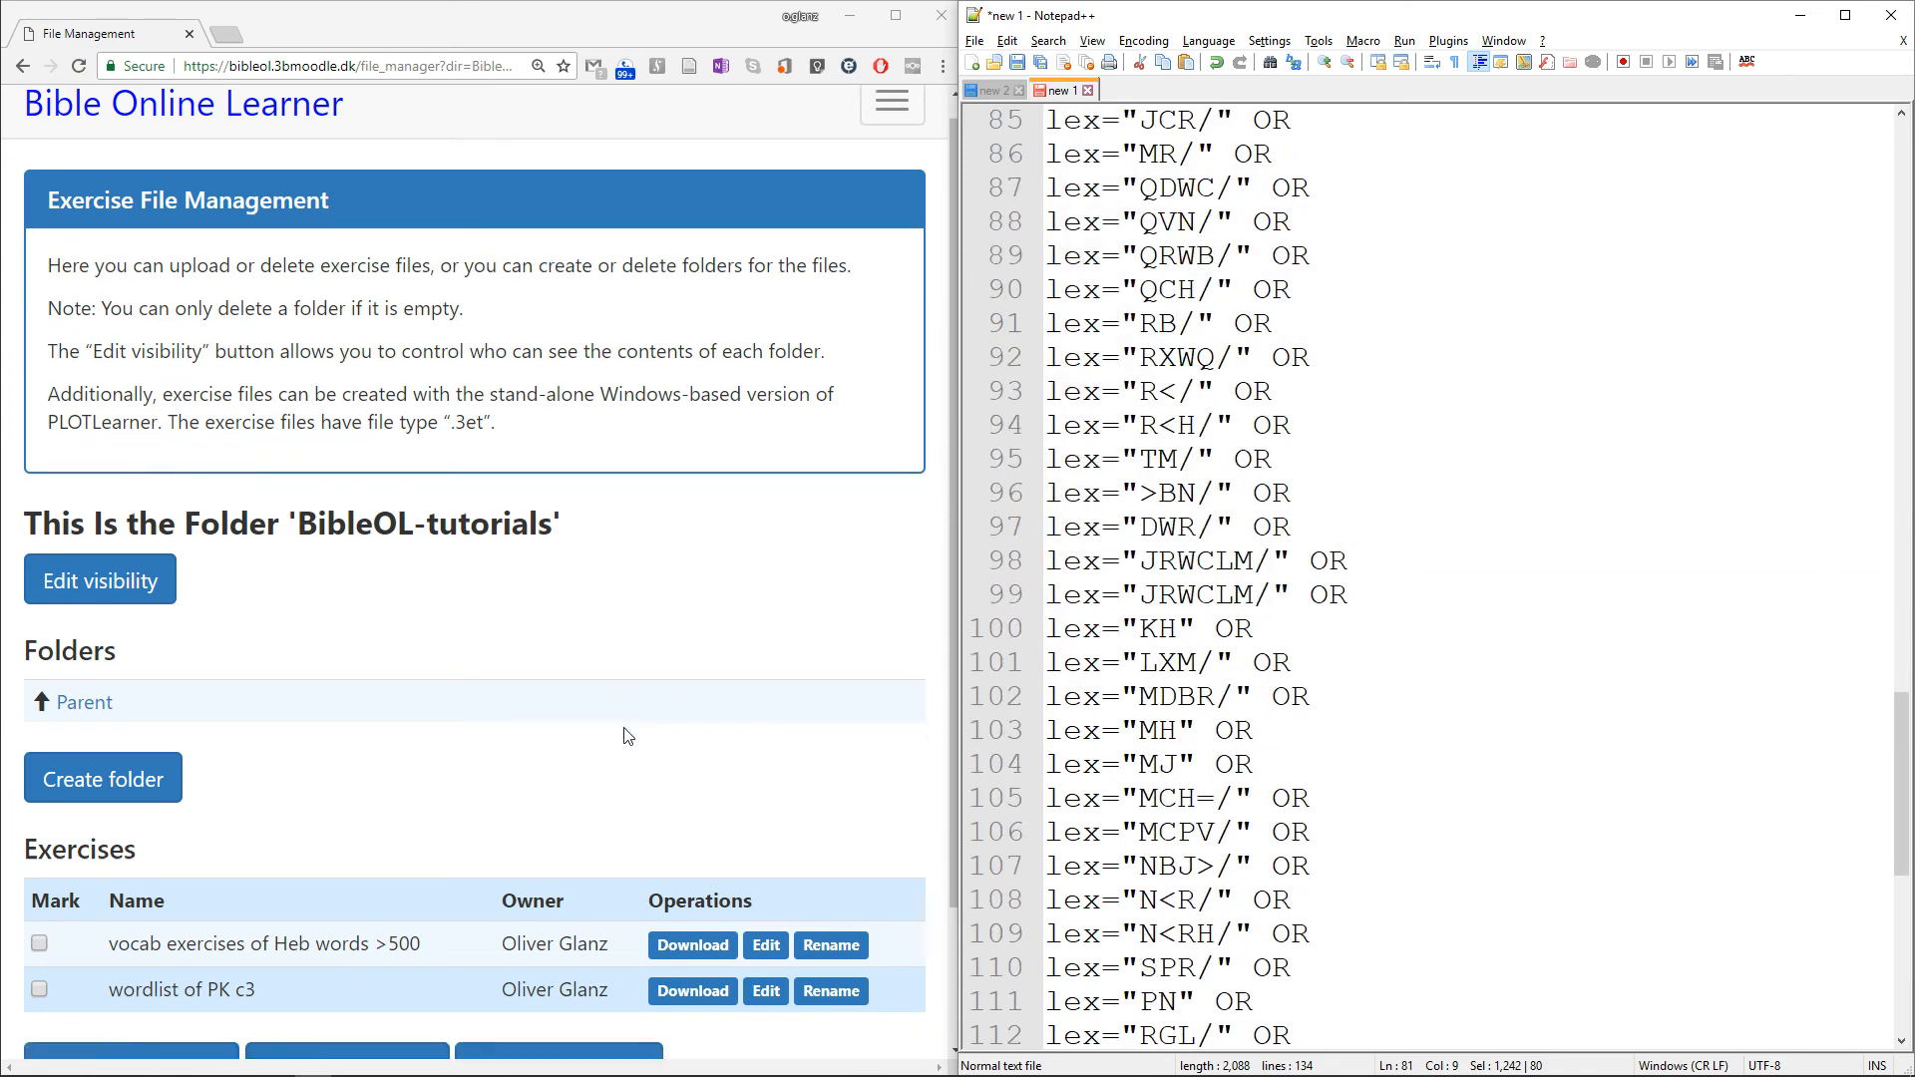
pyautogui.hotkey('alt', 'Tab')
pyautogui.hotkey('alt', 'Tab')
pyautogui.hotkey('alt', 'Tab')
pyautogui.hotkey('alt', 'Tab')
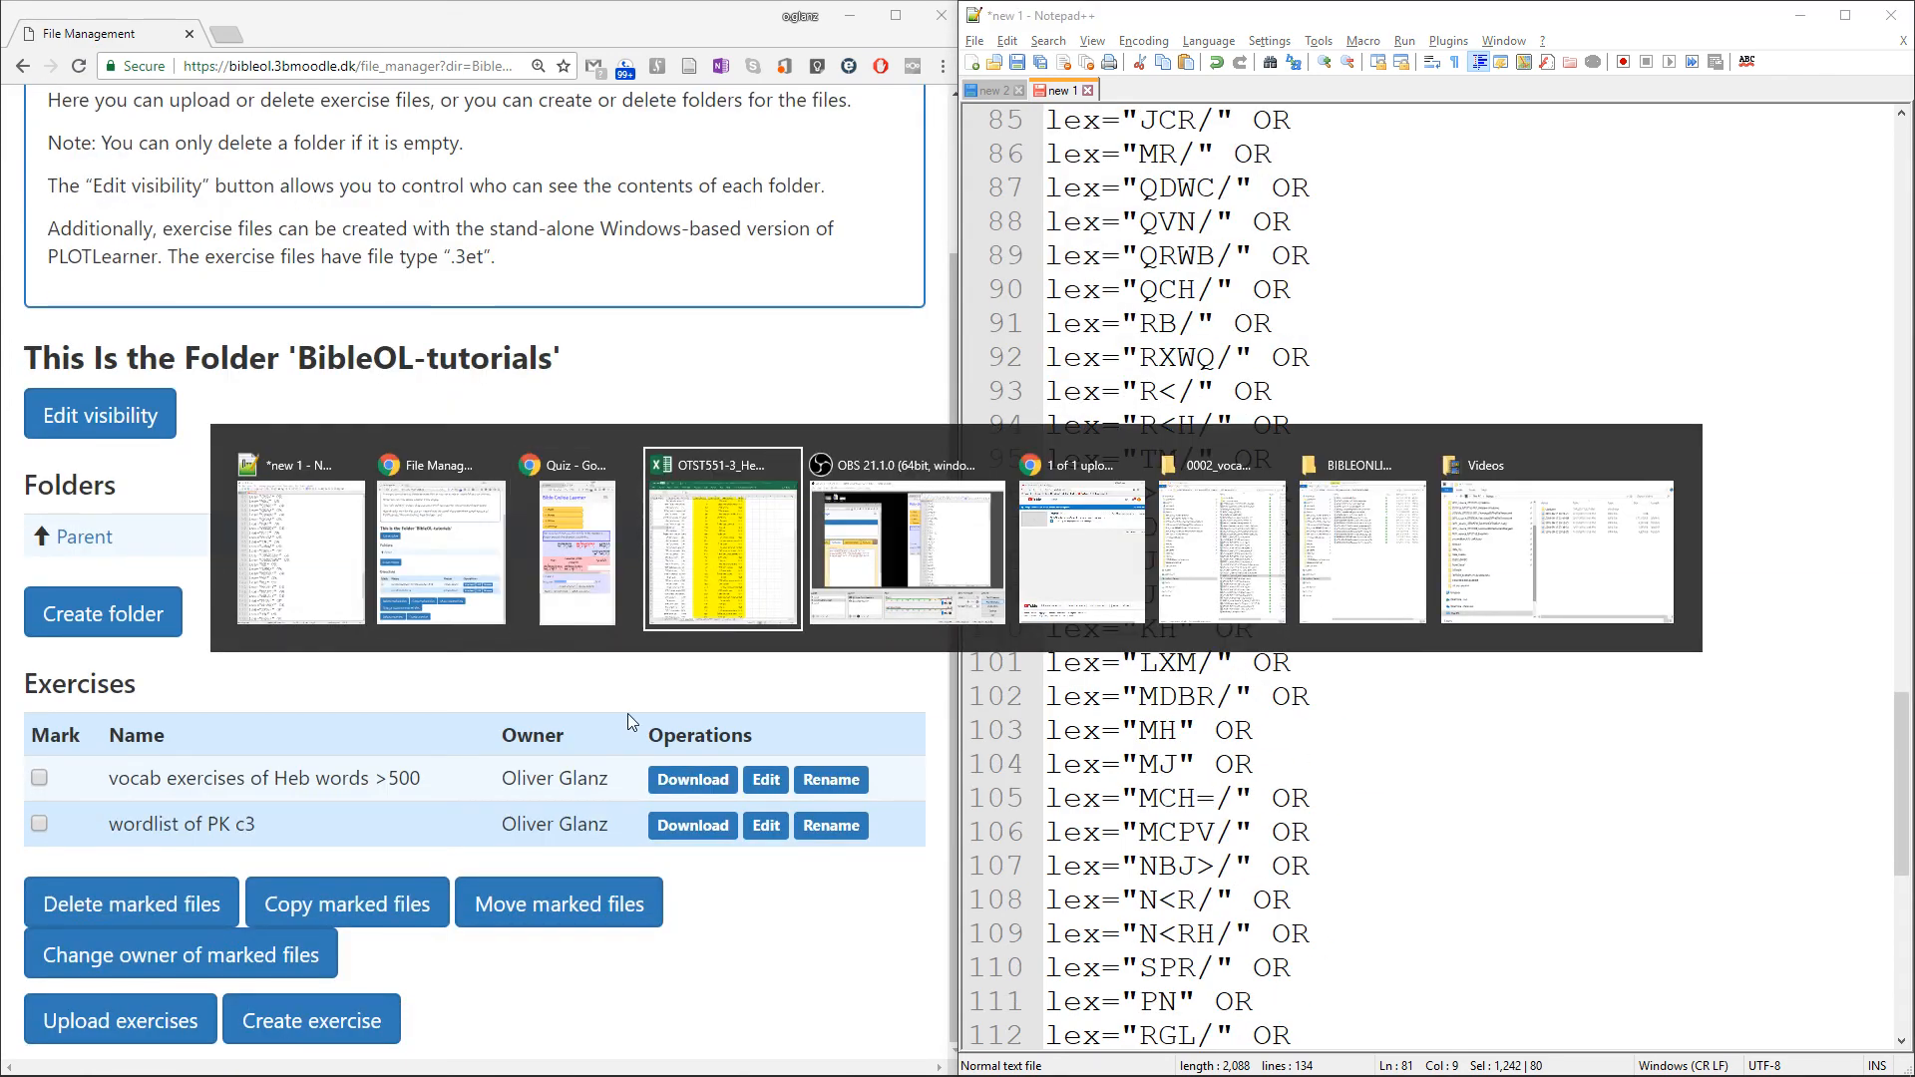
pyautogui.press('Escape')
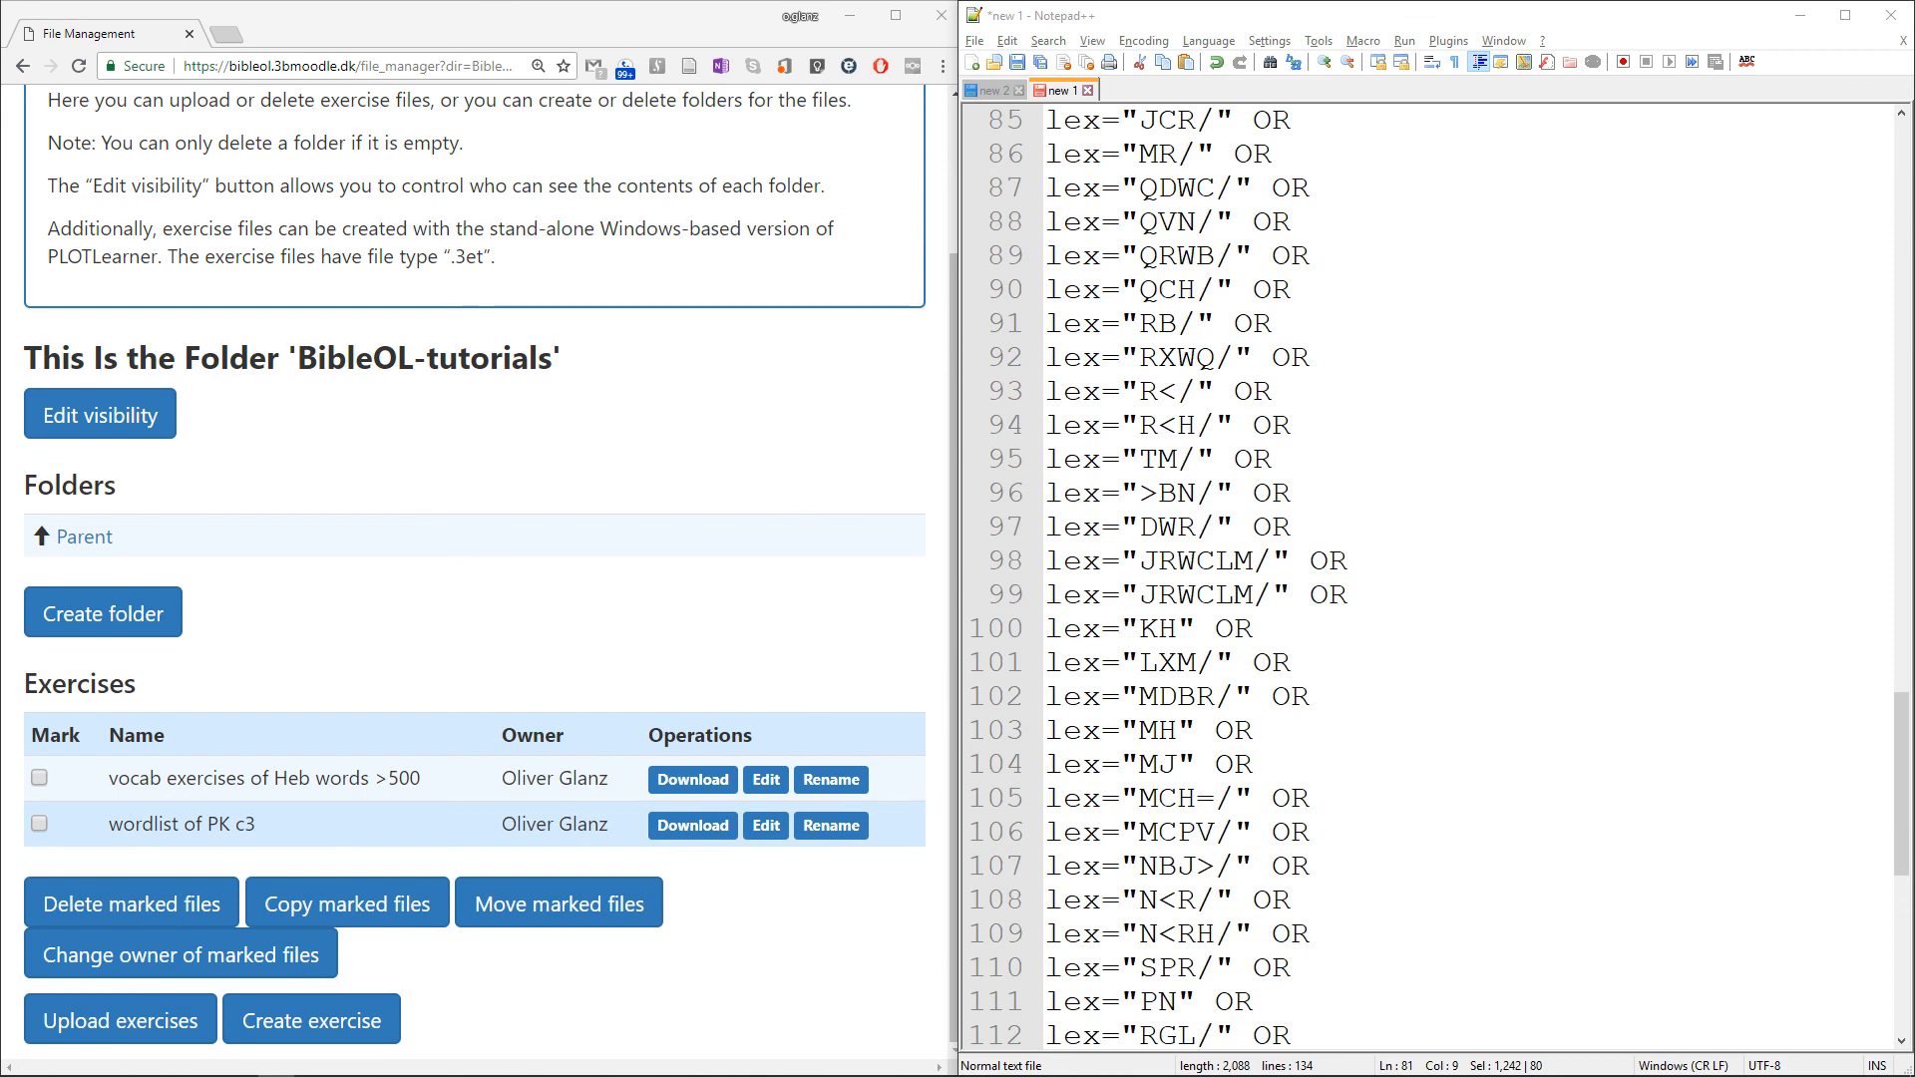